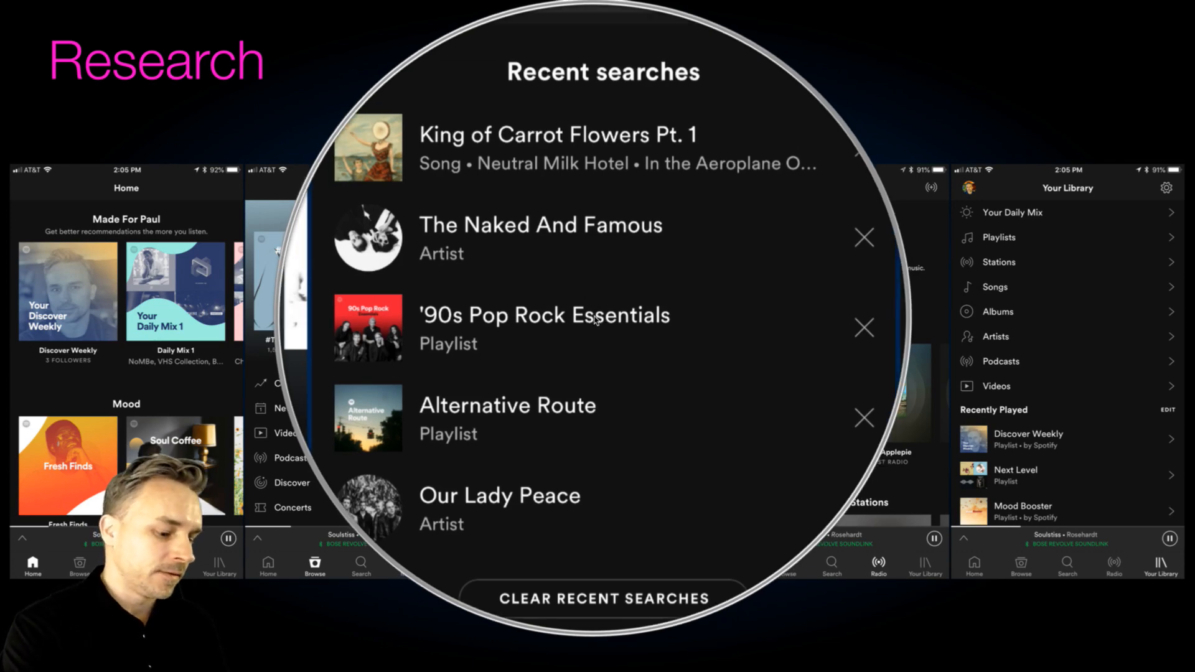
Examine the recent searches and library menu up close on the Research slide, and view the following Research slides of competing music apps.
{"action": "left_click", "coordinate": [594, 318]}
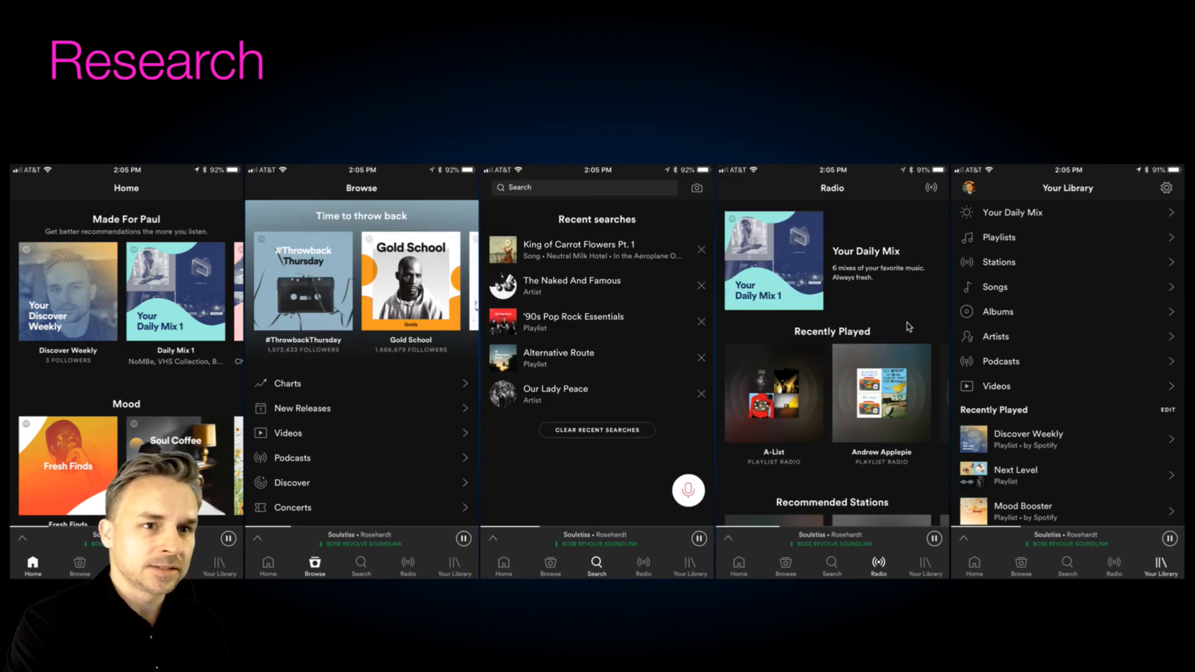
{"action": "left_click", "coordinate": [1069, 300]}
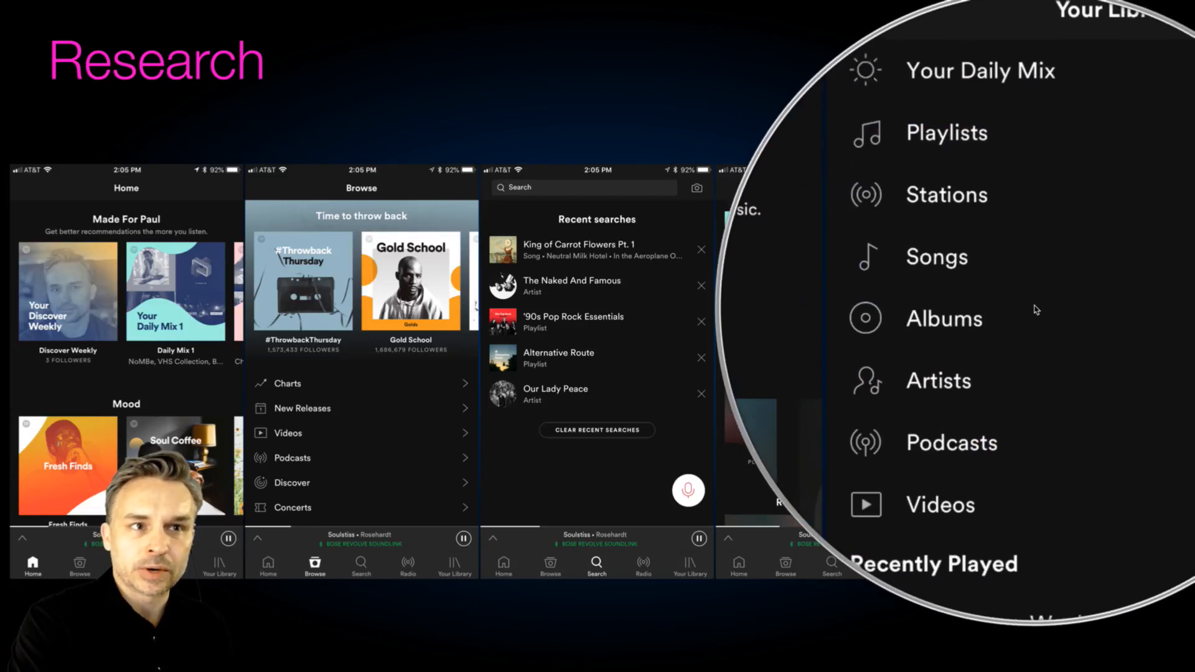
{"action": "left_click", "coordinate": [1036, 309]}
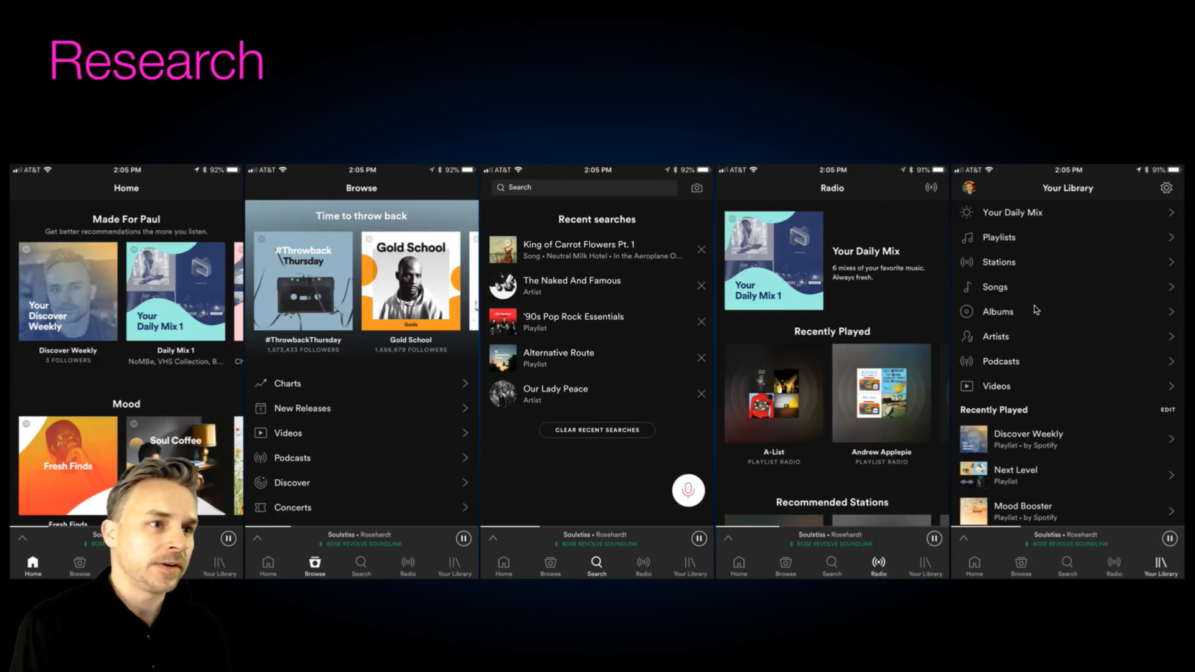
{"action": "left_click", "coordinate": [534, 6]}
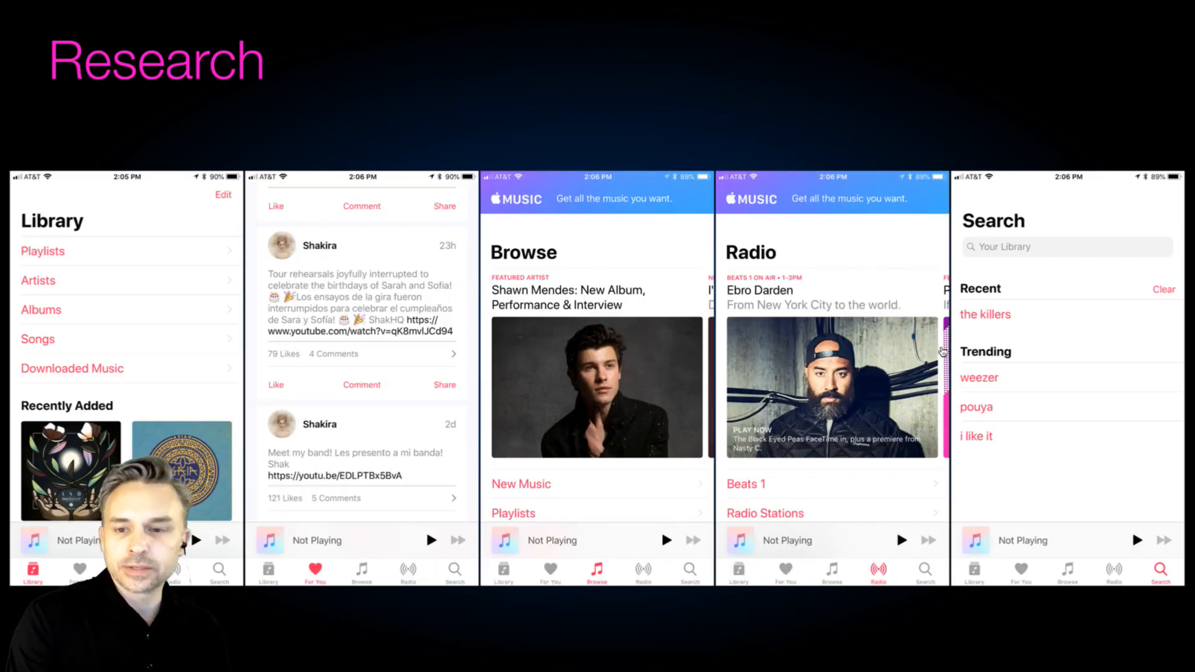
{"action": "key", "text": "Right"}
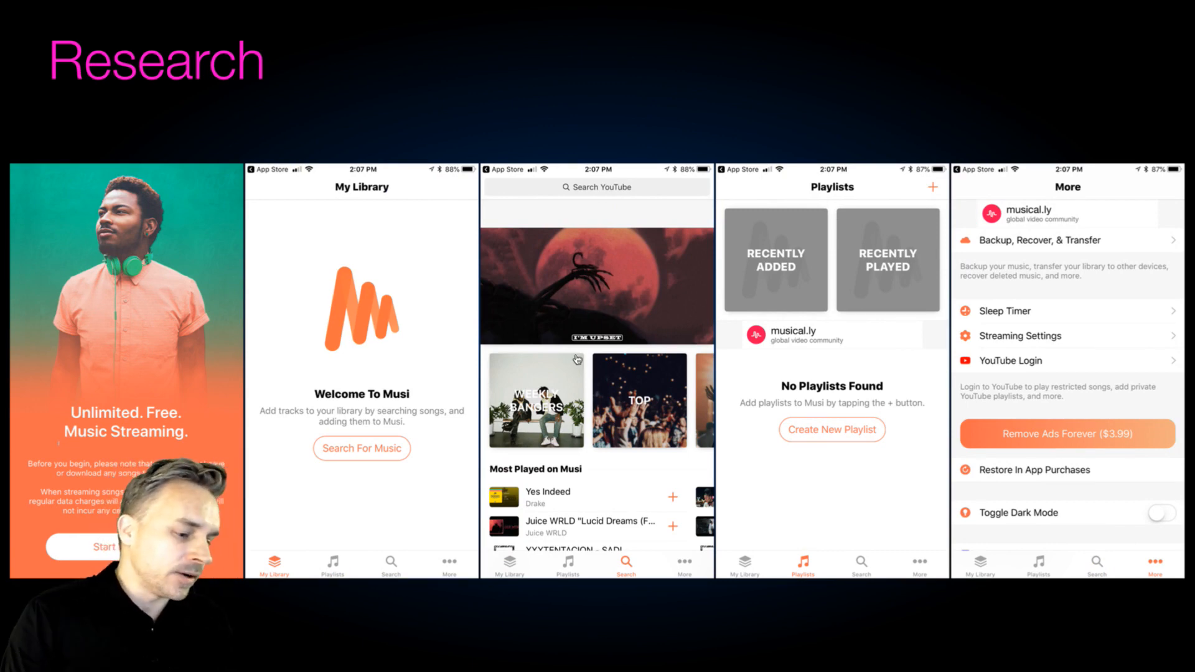
Exit the full-screen presentation and close the prototype preview to return to the Music document.
{"action": "key", "text": "Escape"}
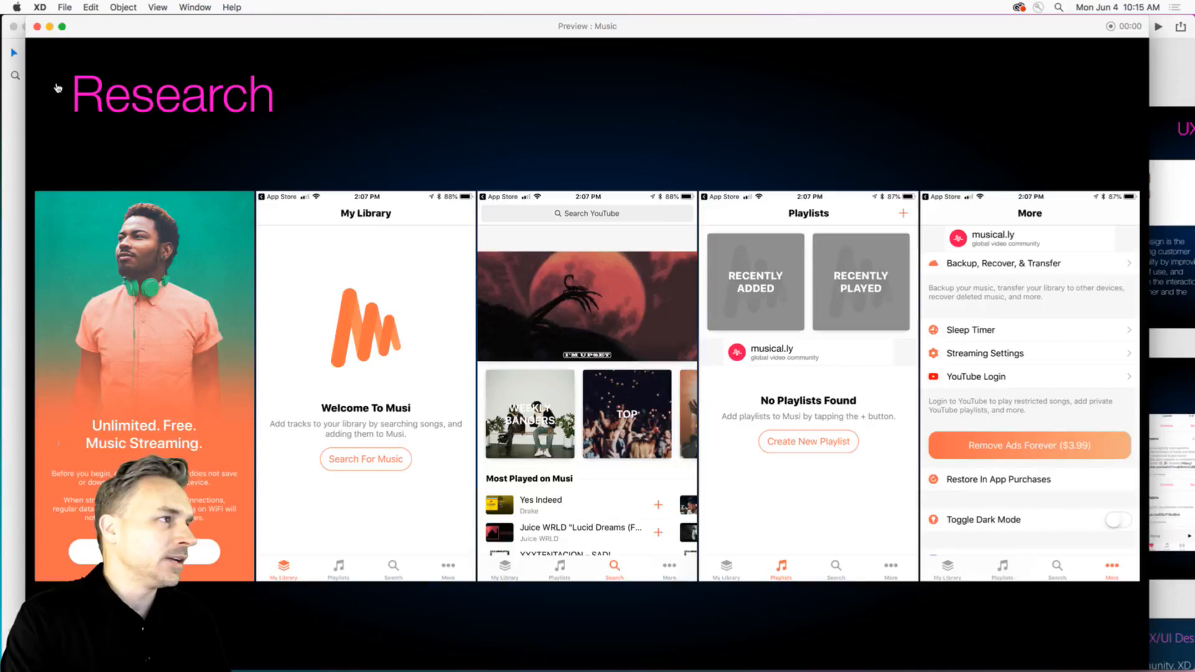
{"action": "left_click", "coordinate": [37, 26]}
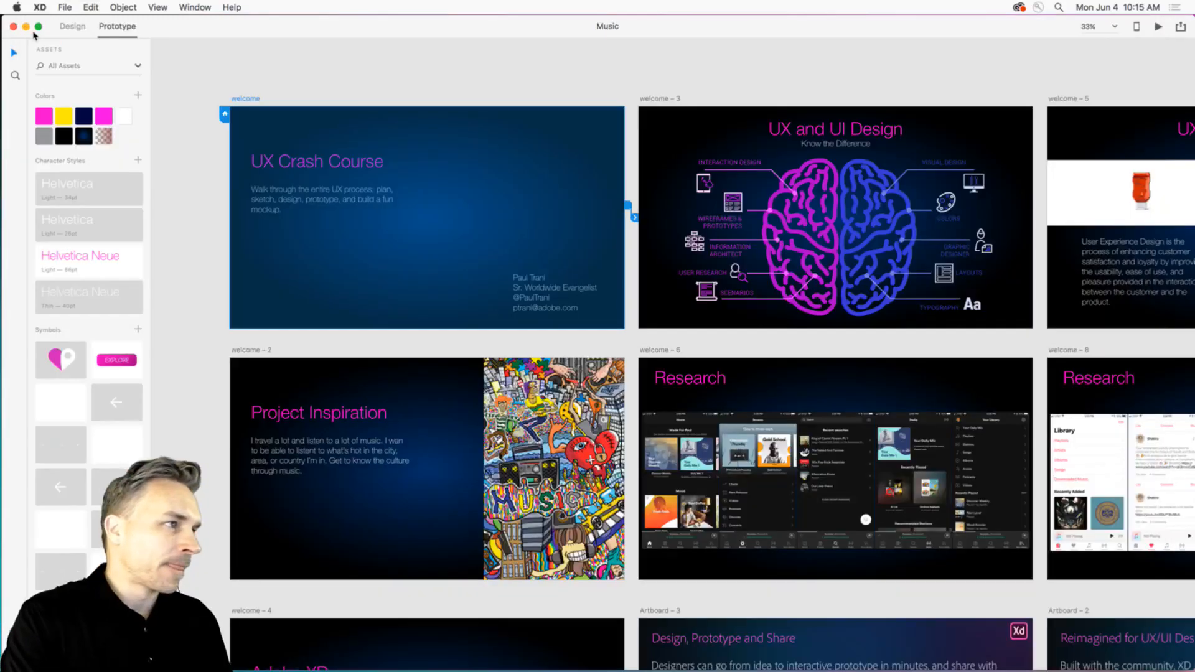
{"action": "left_click", "coordinate": [496, 77]}
Look through the Research and Adobe XD artboards, and examine the hand-drawn screen flow on the Plan/Sketch artboard up close.
{"action": "scroll", "coordinate": [496, 77], "scroll_direction": "down", "scroll_amount": 3}
{"action": "scroll", "coordinate": [496, 78], "scroll_direction": "right", "scroll_amount": 5}
{"action": "scroll", "coordinate": [525, 340], "scroll_direction": "right", "scroll_amount": 10}
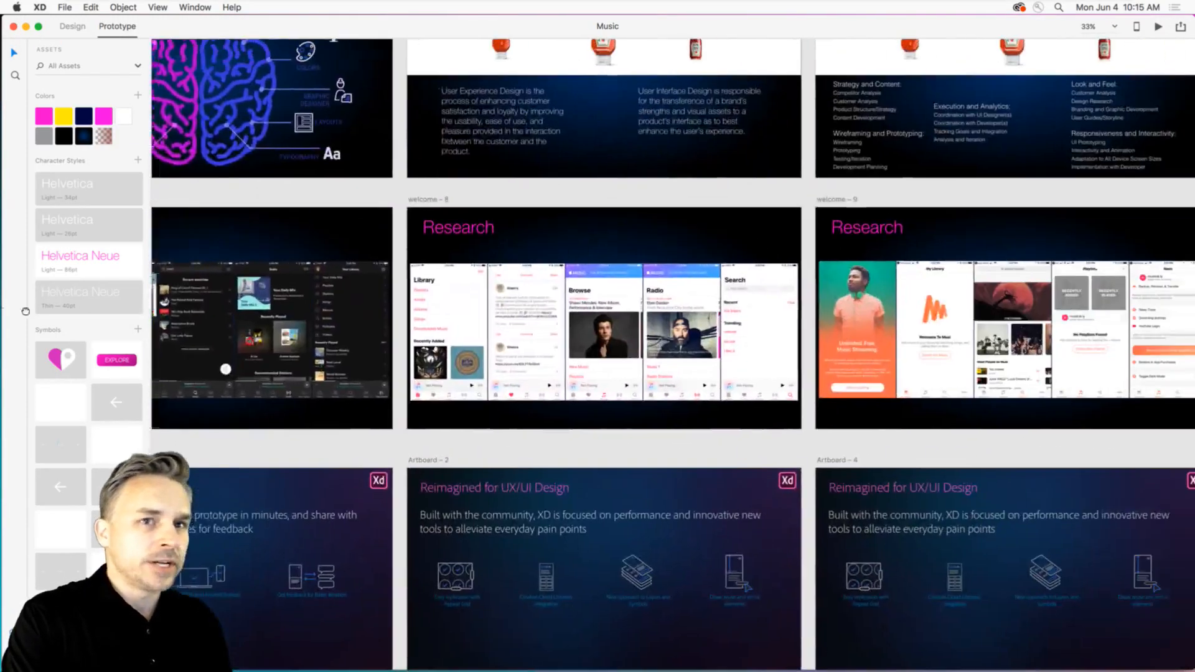
{"action": "scroll", "coordinate": [695, 393], "scroll_direction": "left", "scroll_amount": 15}
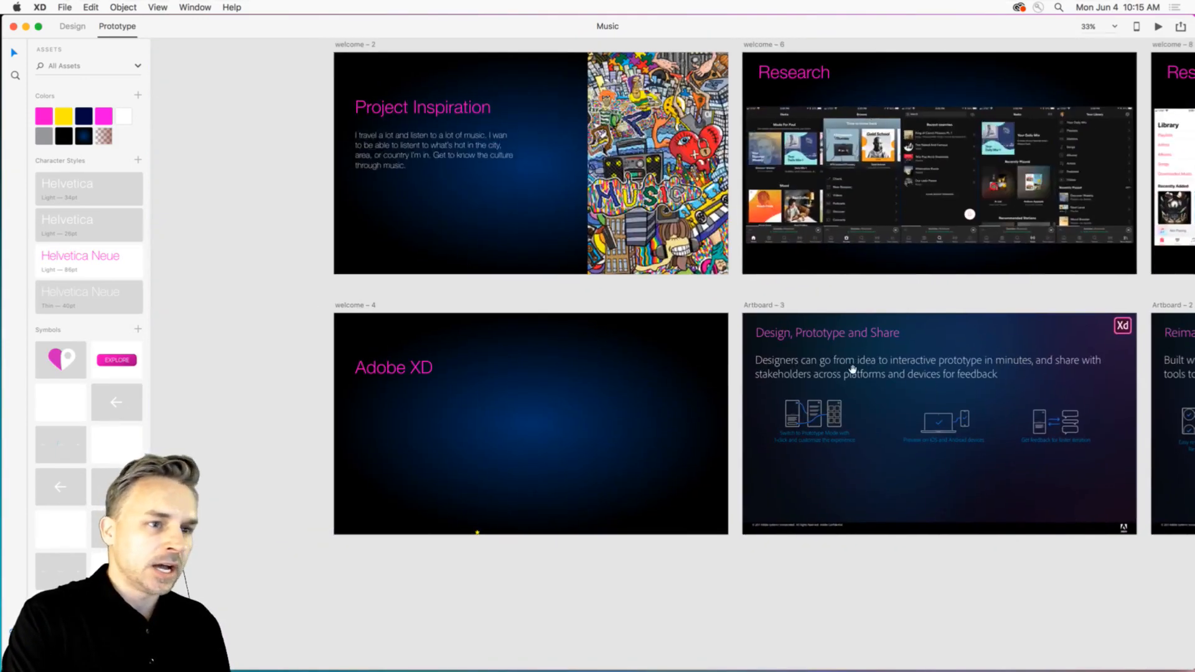
{"action": "scroll", "coordinate": [844, 398], "scroll_direction": "right", "scroll_amount": 15}
{"action": "scroll", "coordinate": [844, 397], "scroll_direction": "down", "scroll_amount": 1}
{"action": "scroll", "coordinate": [742, 226], "scroll_direction": "right", "scroll_amount": 15}
{"action": "scroll", "coordinate": [743, 226], "scroll_direction": "up", "scroll_amount": 3}
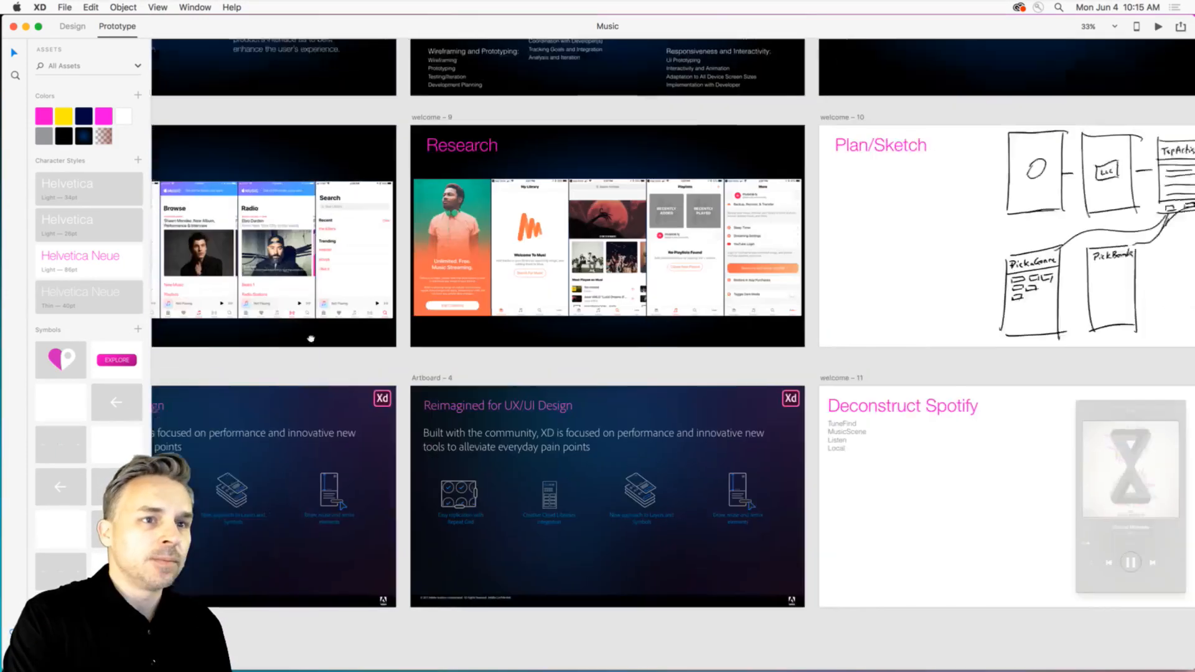
{"action": "scroll", "coordinate": [634, 377], "scroll_direction": "left", "scroll_amount": 2}
{"action": "scroll", "coordinate": [634, 377], "scroll_direction": "down", "scroll_amount": 1}
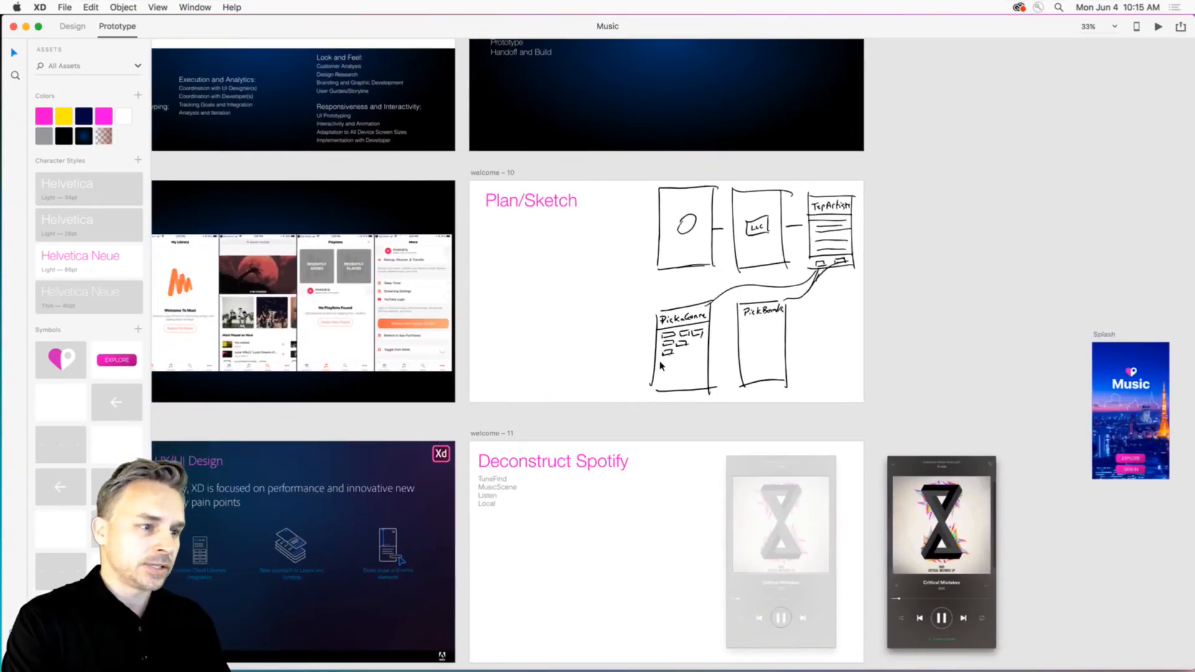
{"action": "scroll", "coordinate": [660, 365], "scroll_direction": "up", "scroll_amount": 5}
{"action": "scroll", "coordinate": [661, 365], "scroll_direction": "up", "scroll_amount": 2}
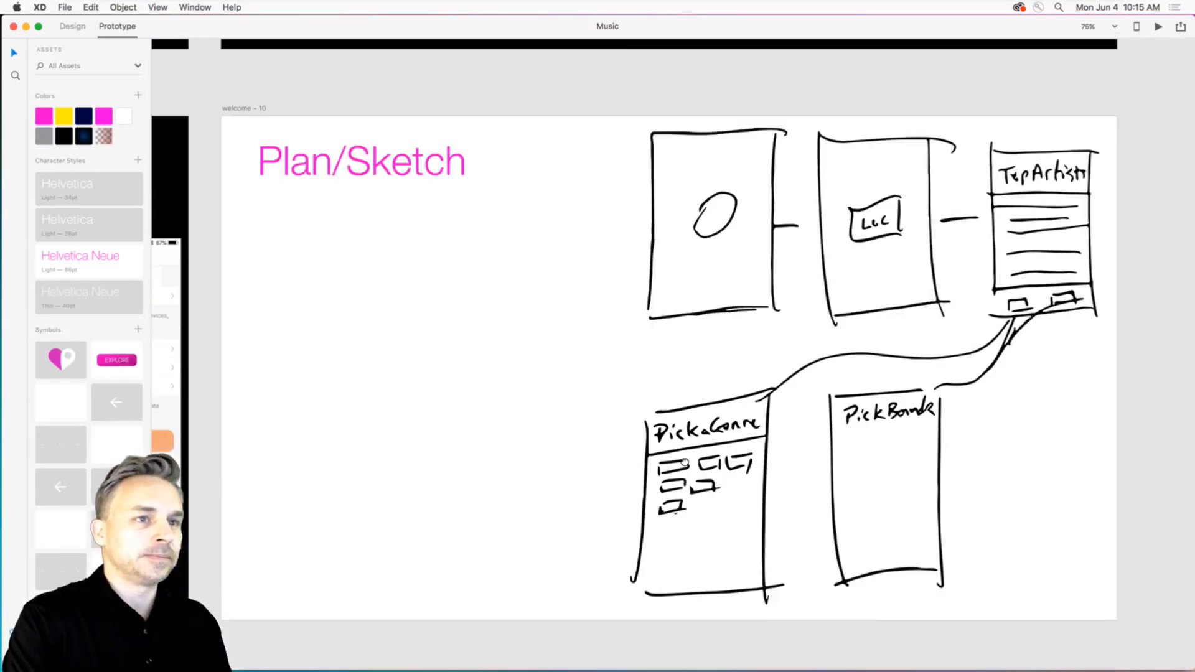
{"action": "scroll", "coordinate": [669, 396], "scroll_direction": "down", "scroll_amount": 1}
{"action": "scroll", "coordinate": [670, 396], "scroll_direction": "right", "scroll_amount": 1}
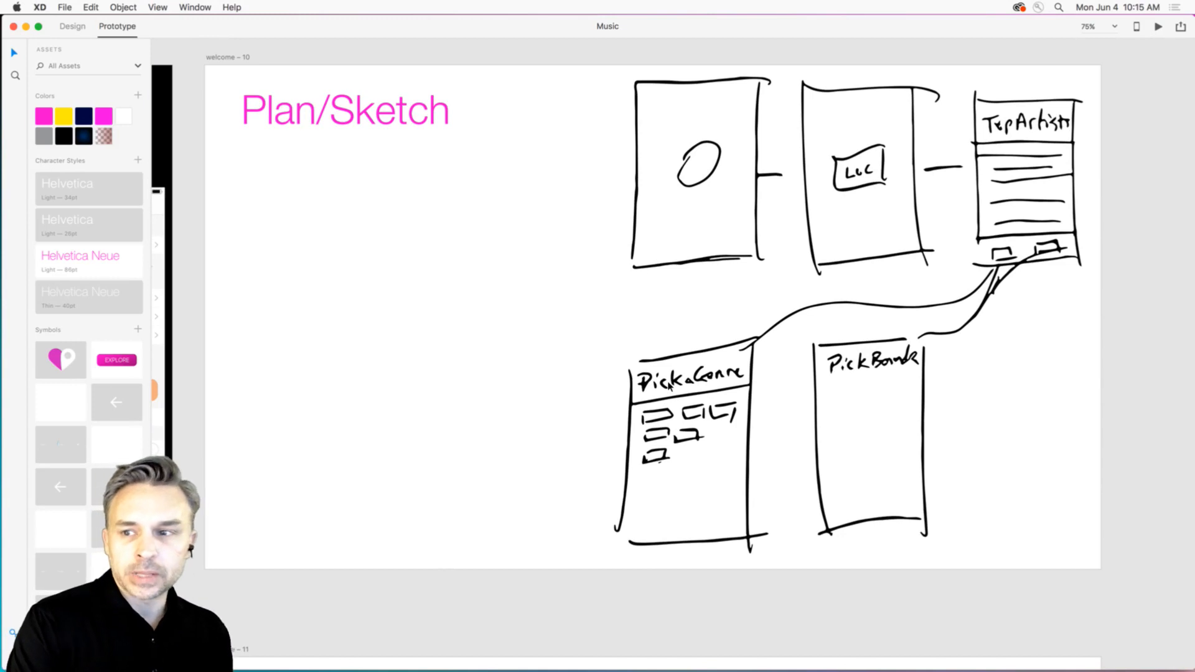
{"action": "left_click", "coordinate": [717, 163]}
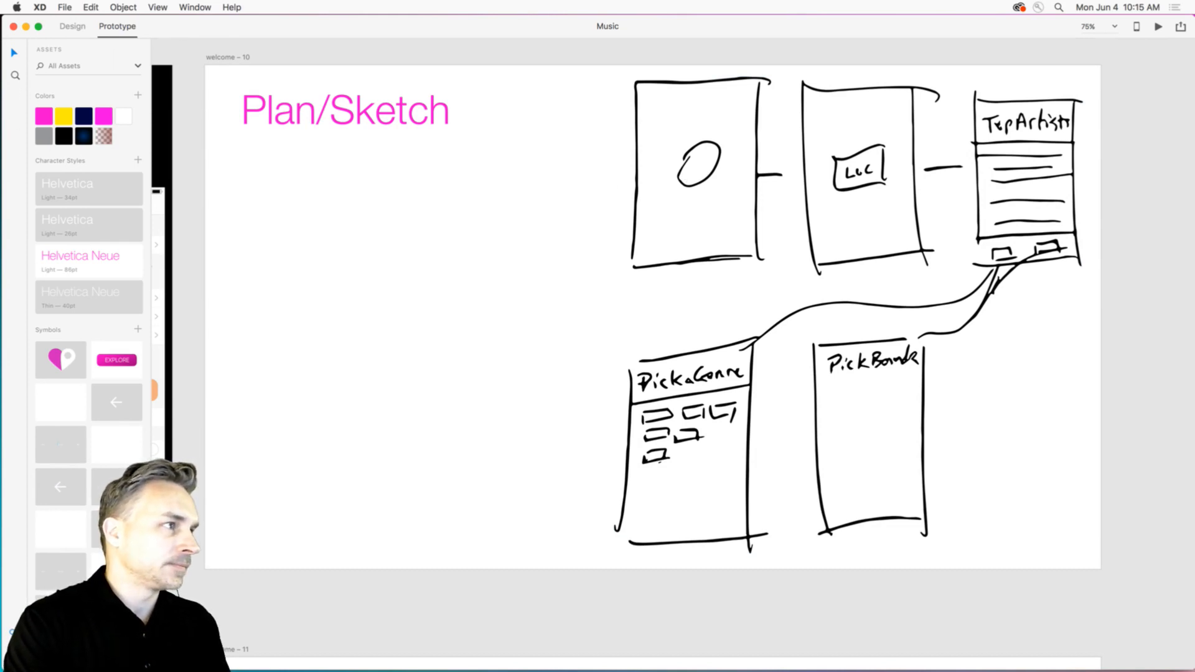
Switch the document from prototyping to Design mode with the Select tool active, keeping the Plan/Sketch drawing in view.
{"action": "left_click", "coordinate": [12, 634]}
{"action": "left_click", "coordinate": [73, 26]}
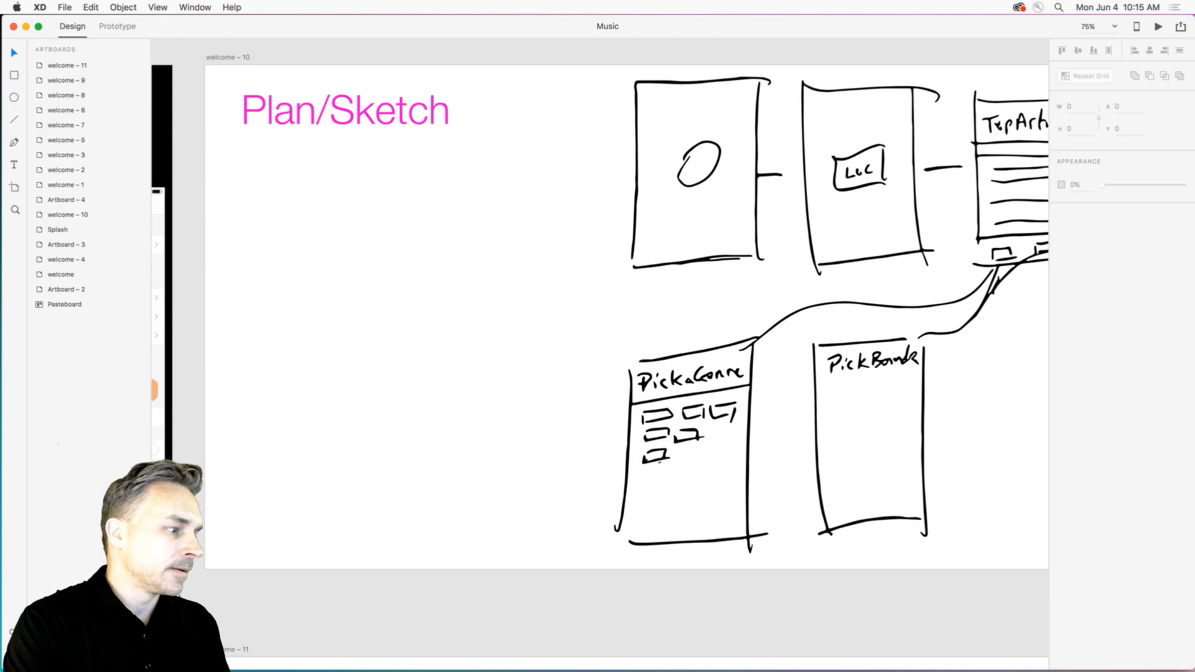
{"action": "left_click", "coordinate": [15, 165]}
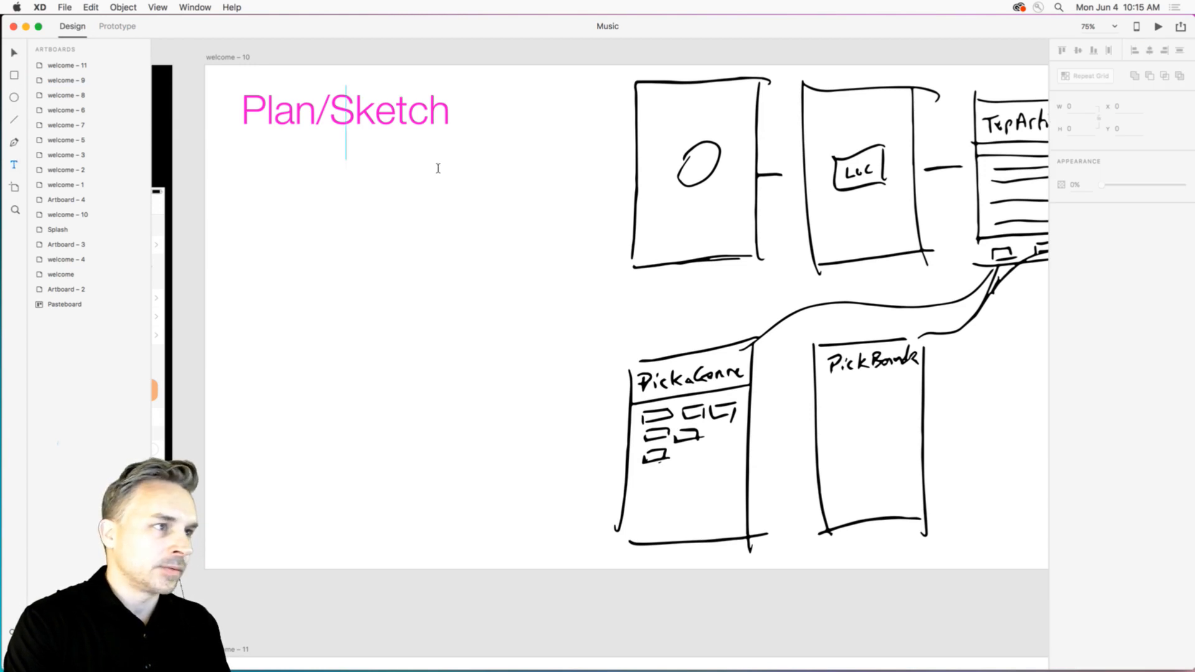
{"action": "left_click", "coordinate": [13, 53]}
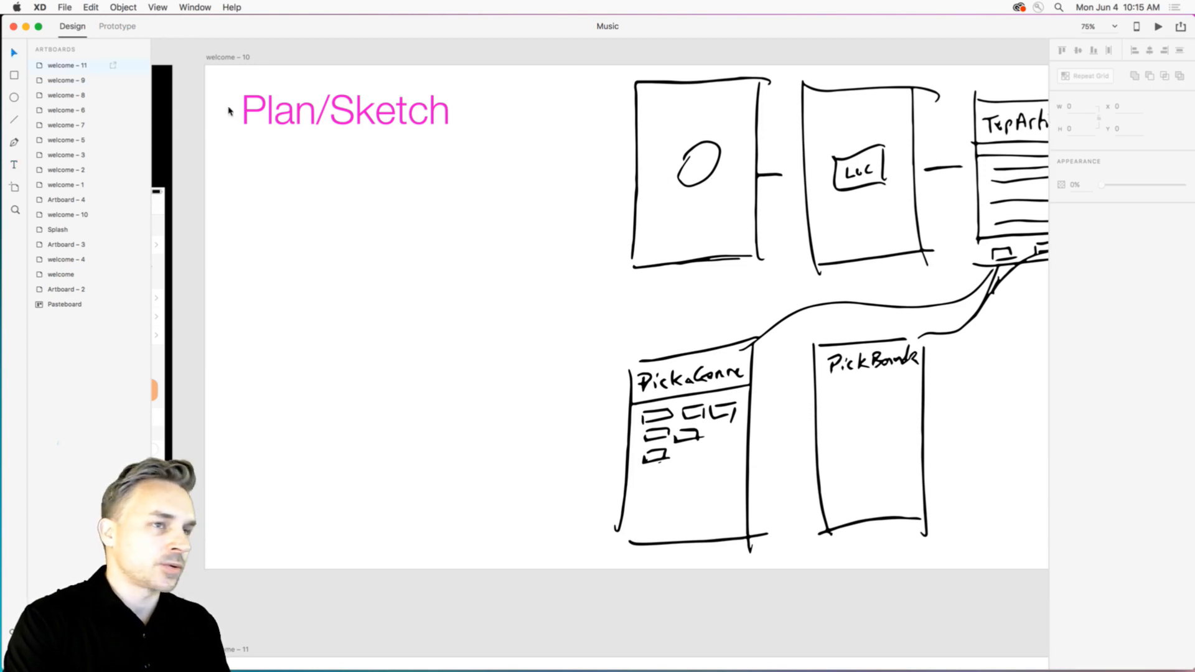
{"action": "scroll", "coordinate": [488, 187], "scroll_direction": "right", "scroll_amount": 5}
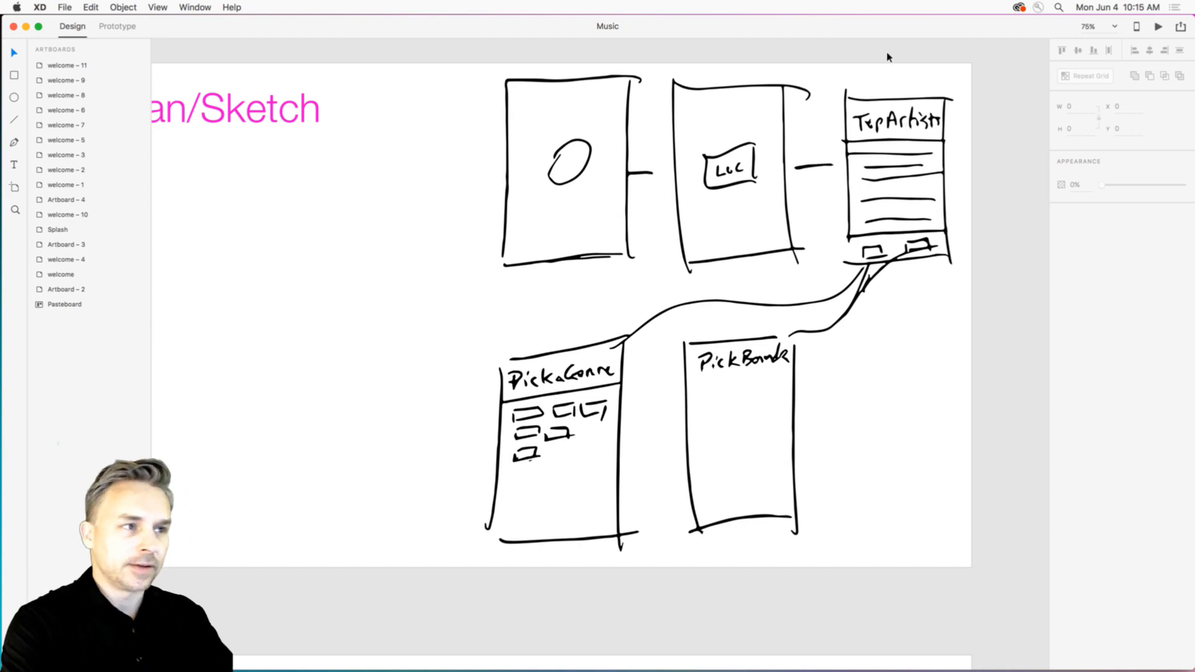
{"action": "scroll", "coordinate": [298, 403], "scroll_direction": "left", "scroll_amount": 3}
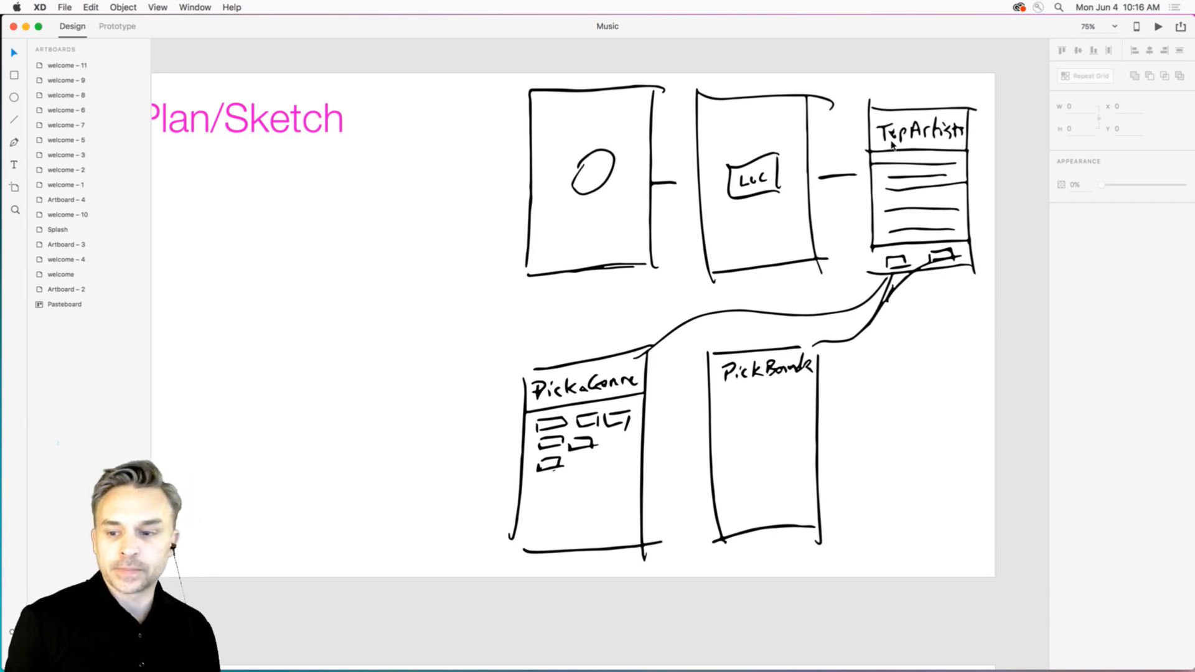
Add "Tune Town" as a new line below "Local" in the name list on the Deconstruct Spotify artboard.
{"action": "mouse_move", "coordinate": [458, 414]}
{"action": "left_mouse_down"}
{"action": "mouse_move", "coordinate": [520, 37]}
{"action": "mouse_move", "coordinate": [570, 28]}
{"action": "left_mouse_up"}
{"action": "left_click_drag", "start_coordinate": [467, 272], "coordinate": [484, 149]}
{"action": "left_click_drag", "start_coordinate": [398, 269], "coordinate": [342, 270]}
{"action": "double_click", "coordinate": [206, 216]}
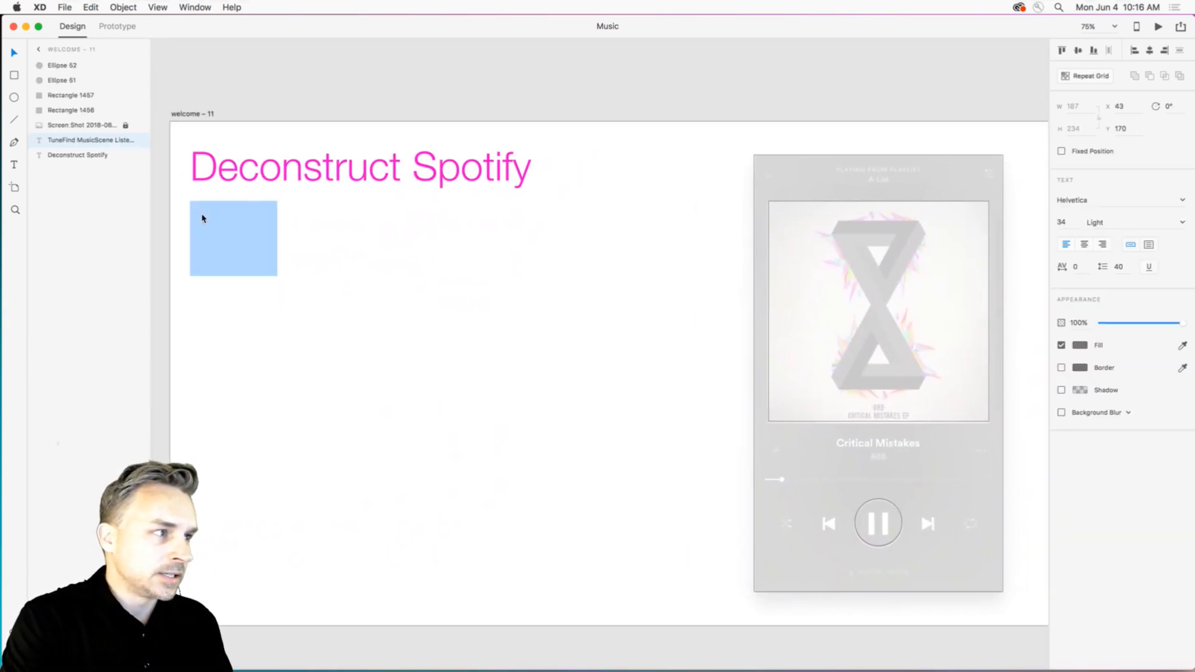
{"action": "left_click", "coordinate": [231, 267]}
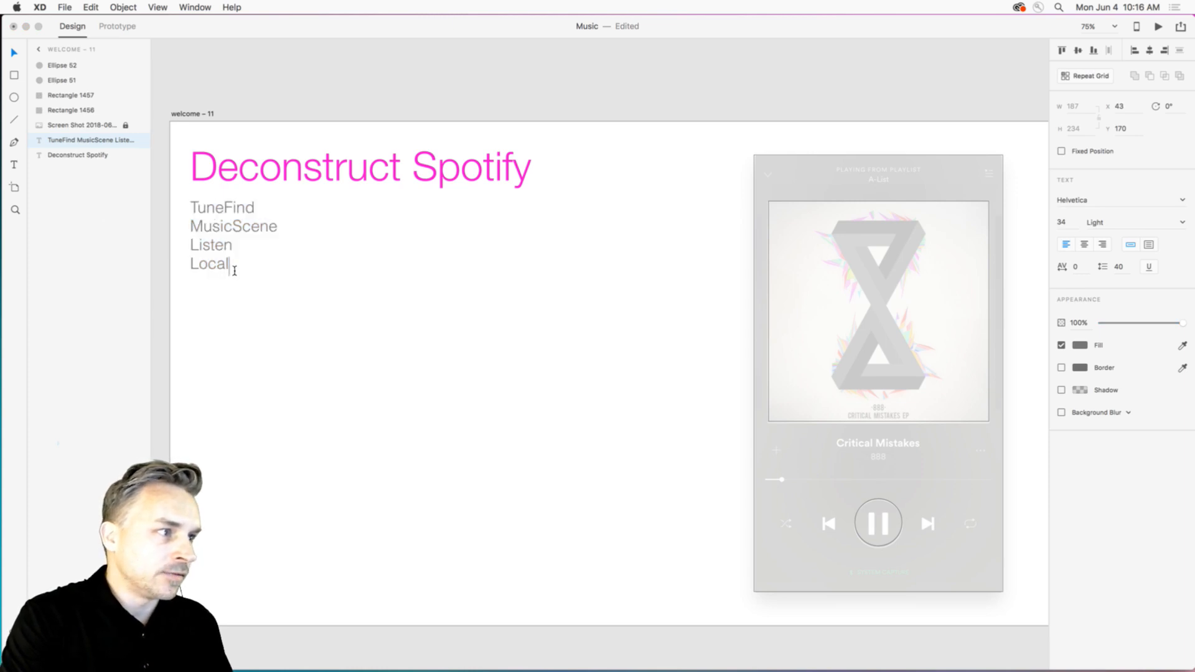
{"action": "key", "text": "Return"}
{"action": "key", "text": "BackSpace"}
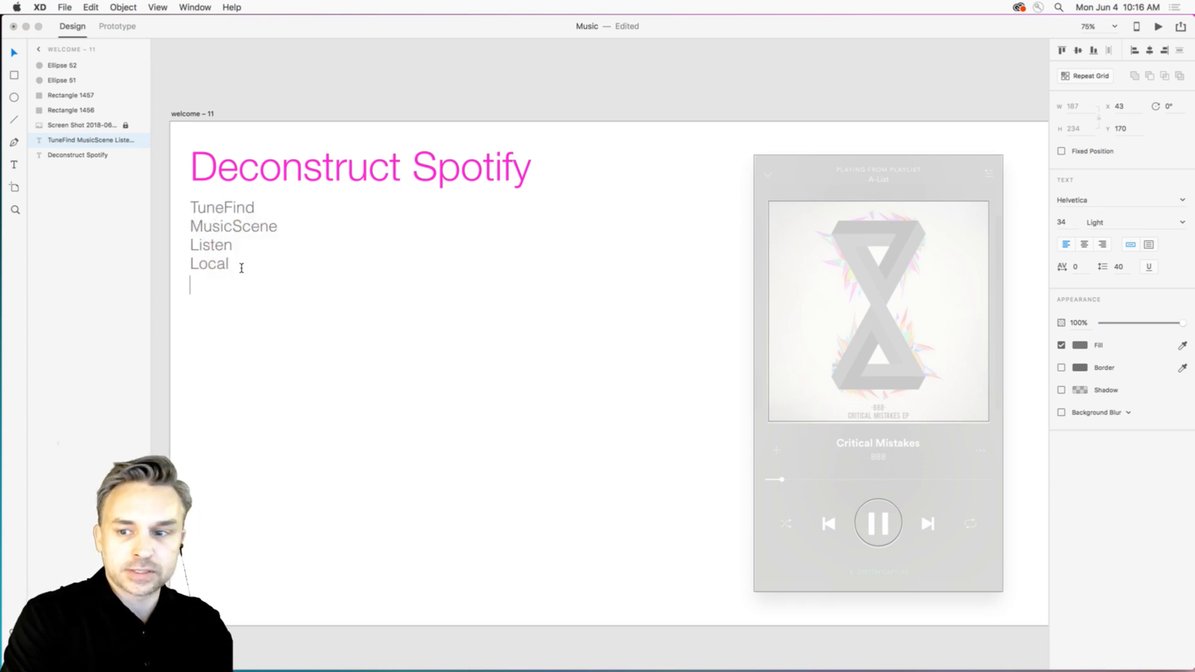
{"action": "type", "text": "Tune Town"}
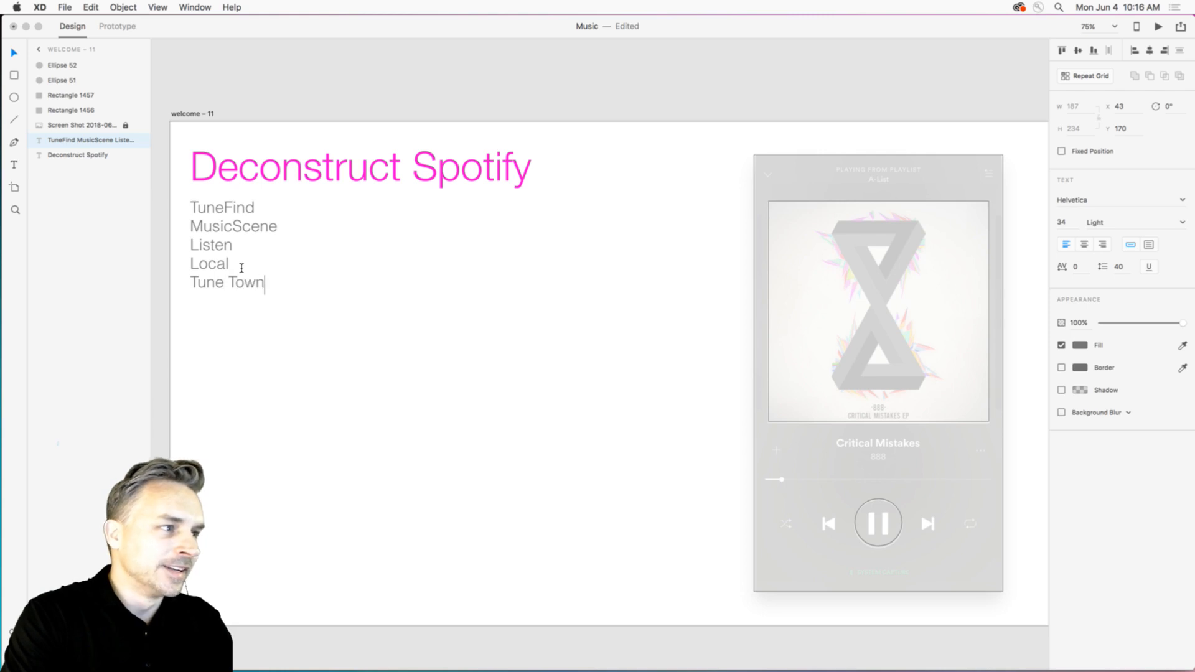
Add "Beat Street", "Tuner" and "MySound" as separate lines below "Tune Town" in the name list.
{"action": "key", "text": "Return"}
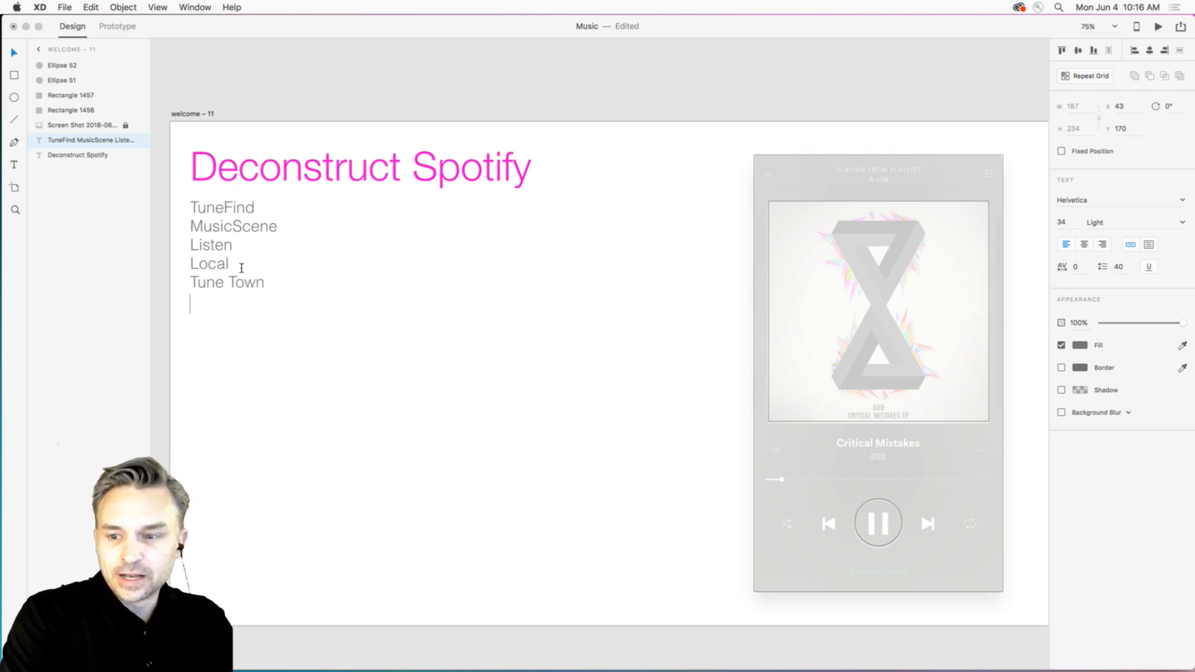
{"action": "type", "text": "Beat Street"}
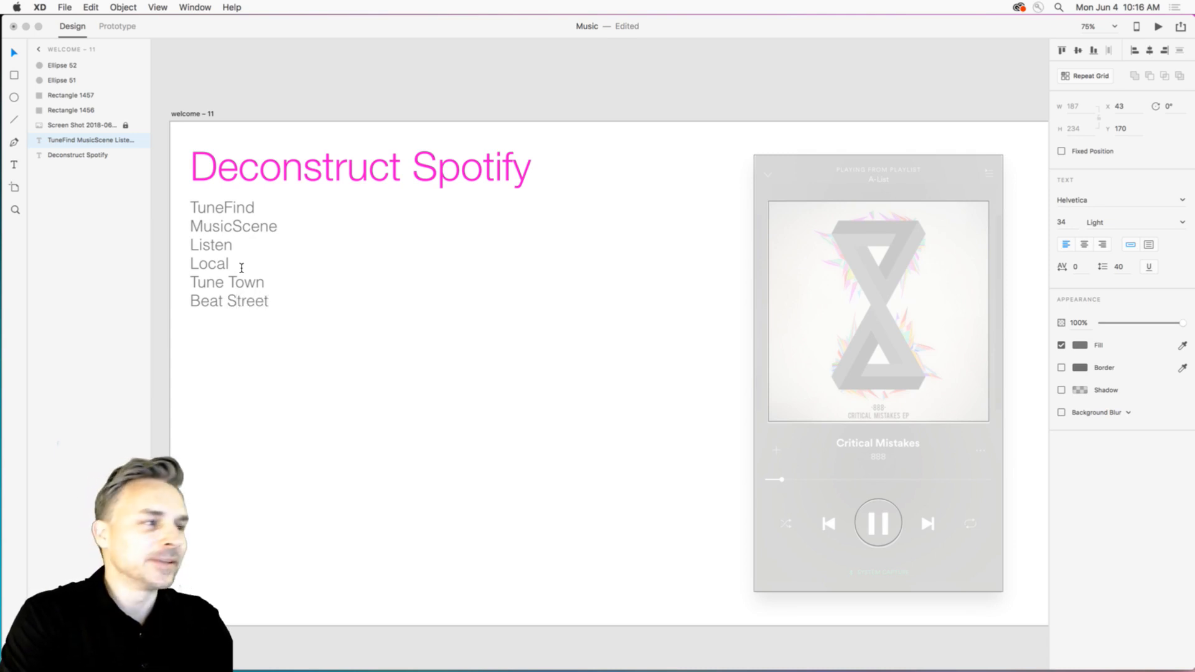
{"action": "key", "text": "Return"}
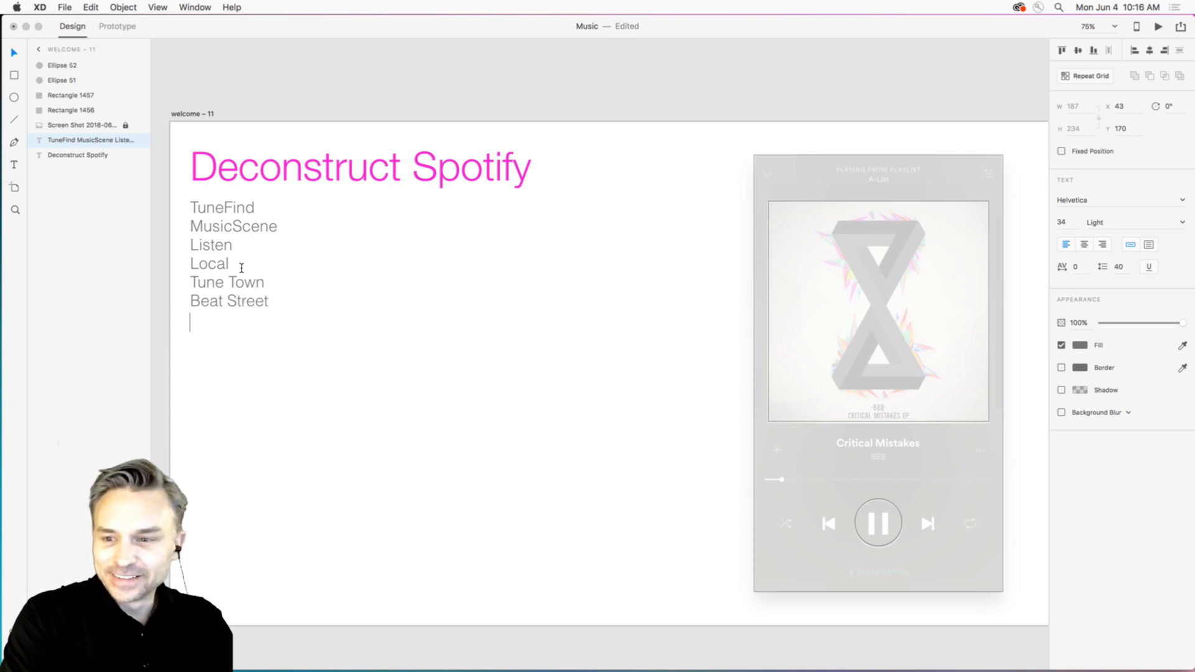
{"action": "type", "text": "Tuner"}
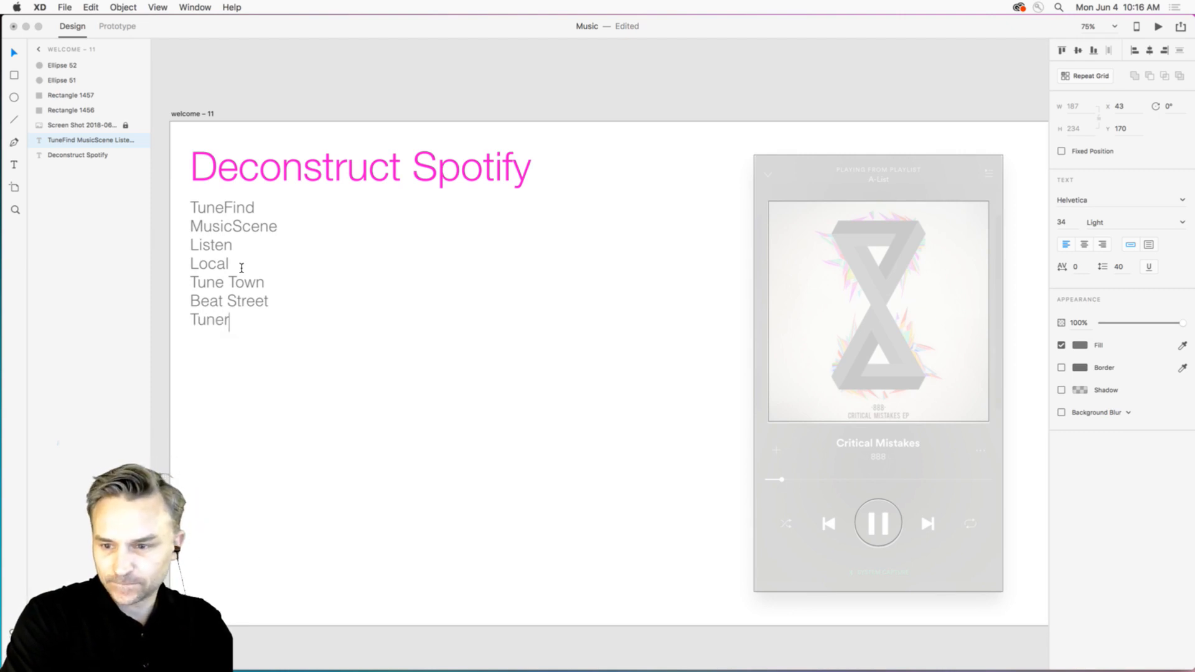
{"action": "key", "text": "Return"}
{"action": "type", "text": "MySound"}
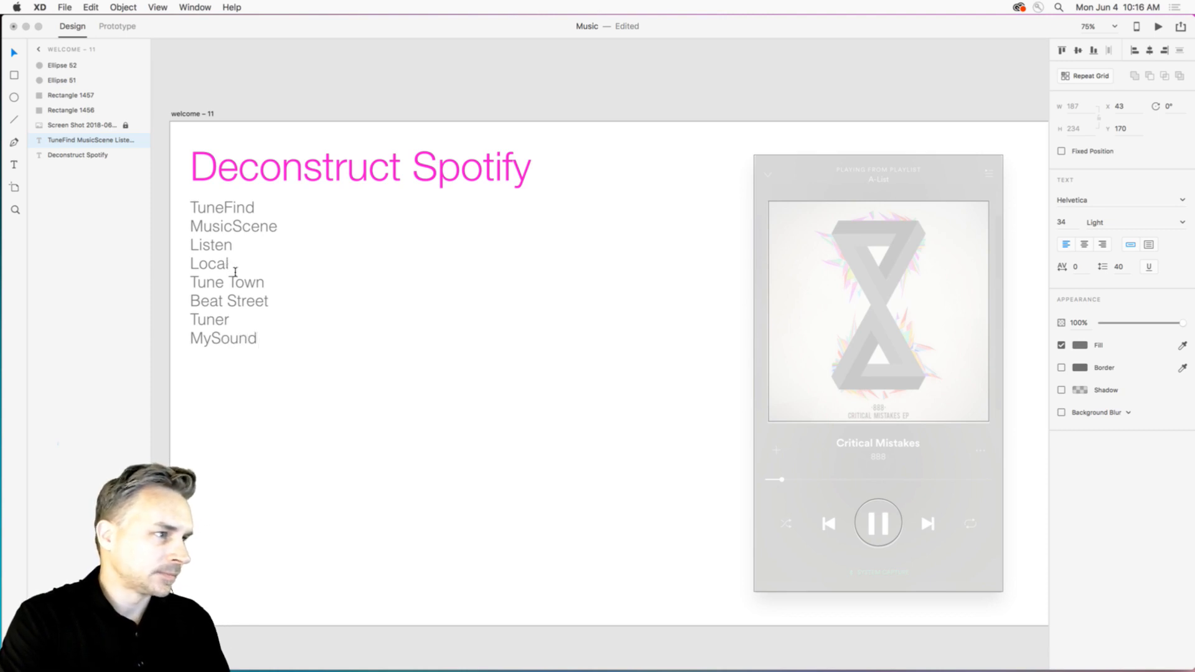
Delete the "Listen" and "Local" lines from the name list, leaving no empty line between the remaining names.
{"action": "left_click_drag", "start_coordinate": [230, 268], "coordinate": [189, 246]}
{"action": "key", "text": "BackSpace"}
{"action": "key", "text": "BackSpace"}
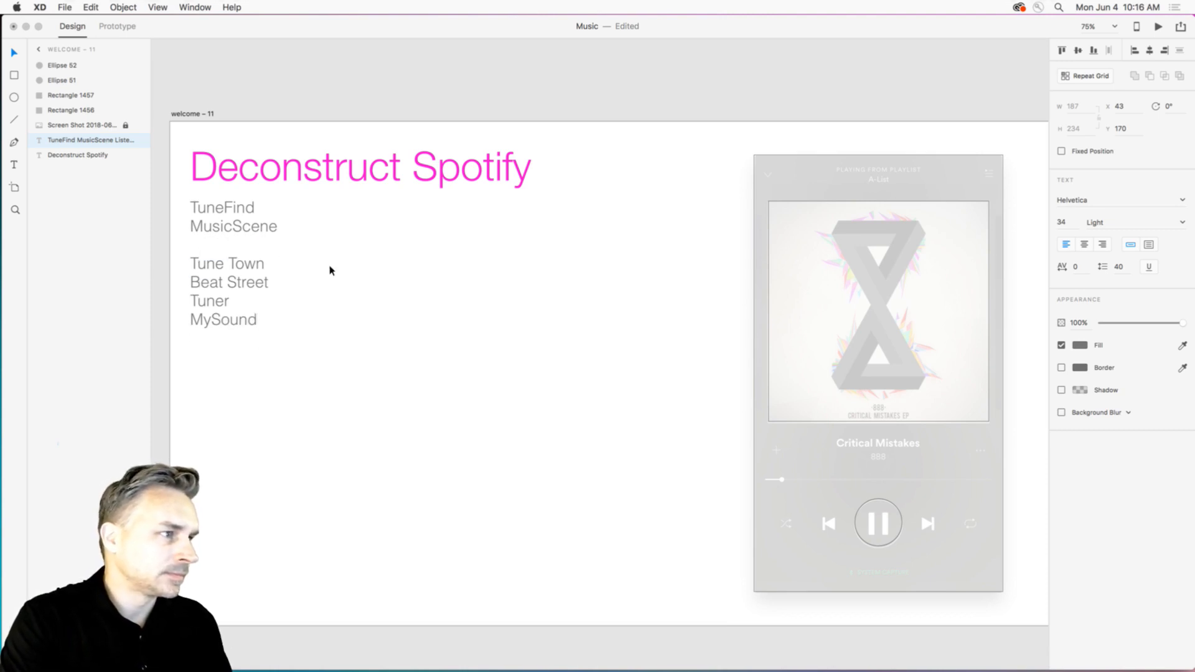
Add "CultMusic Culture Music" as a new line below "MySound" in the name list.
{"action": "left_click", "coordinate": [255, 303]}
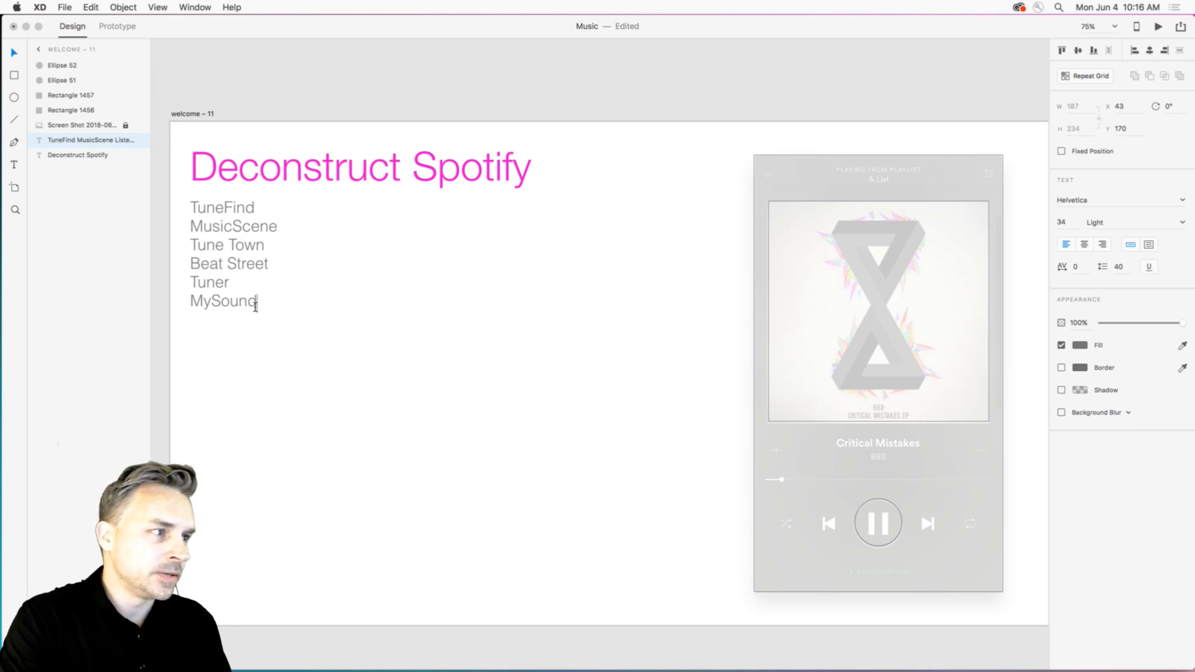
{"action": "key", "text": "Return"}
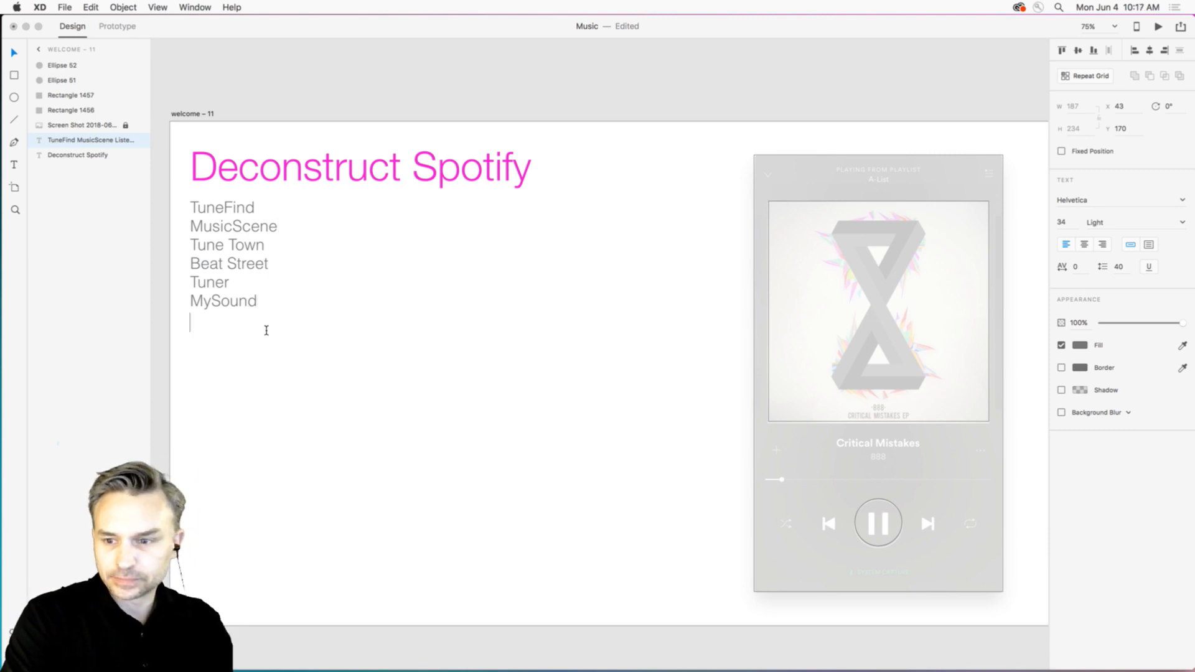
{"action": "type", "text": "Clut"}
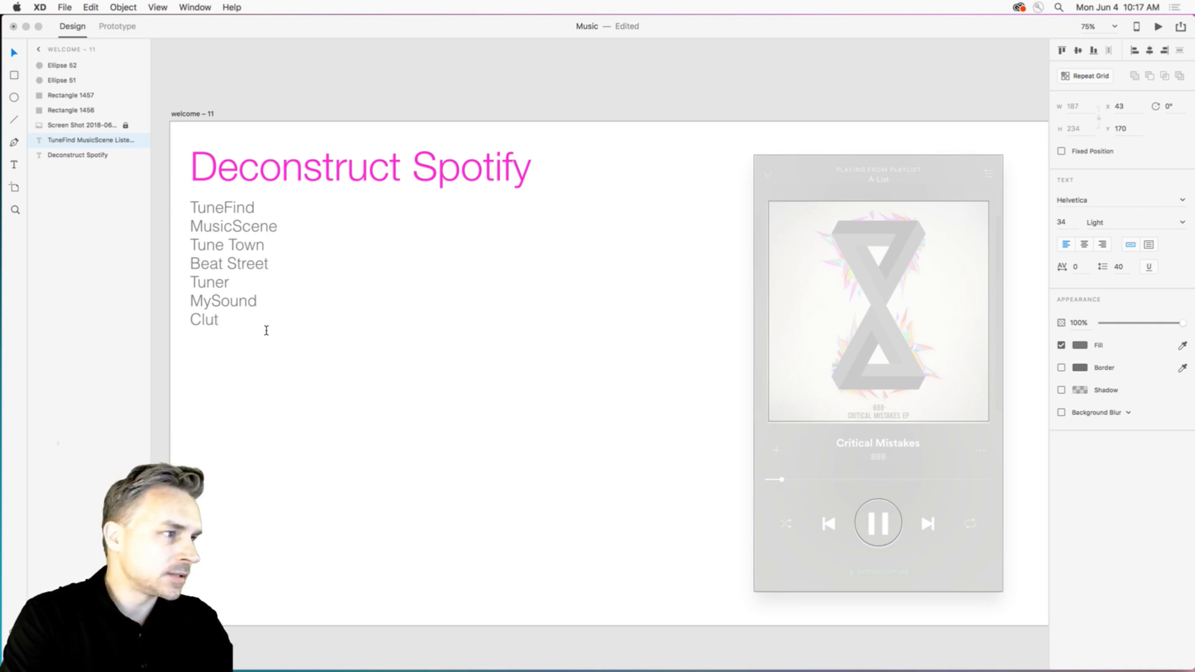
{"action": "key", "text": "BackSpace"}
{"action": "key", "text": "BackSpace"}
{"action": "key", "text": "BackSpace"}
{"action": "type", "text": "ult"}
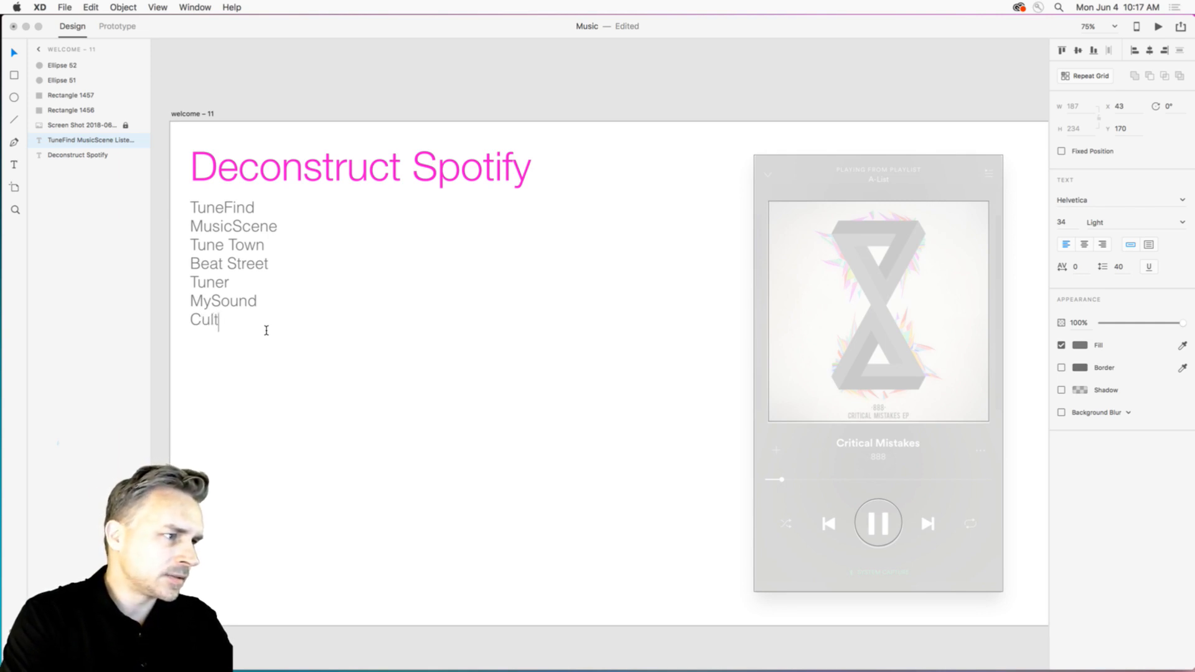
{"action": "type", "text": " M"}
{"action": "key", "text": "BackSpace"}
{"action": "key", "text": "BackSpace"}
{"action": "type", "text": "M"}
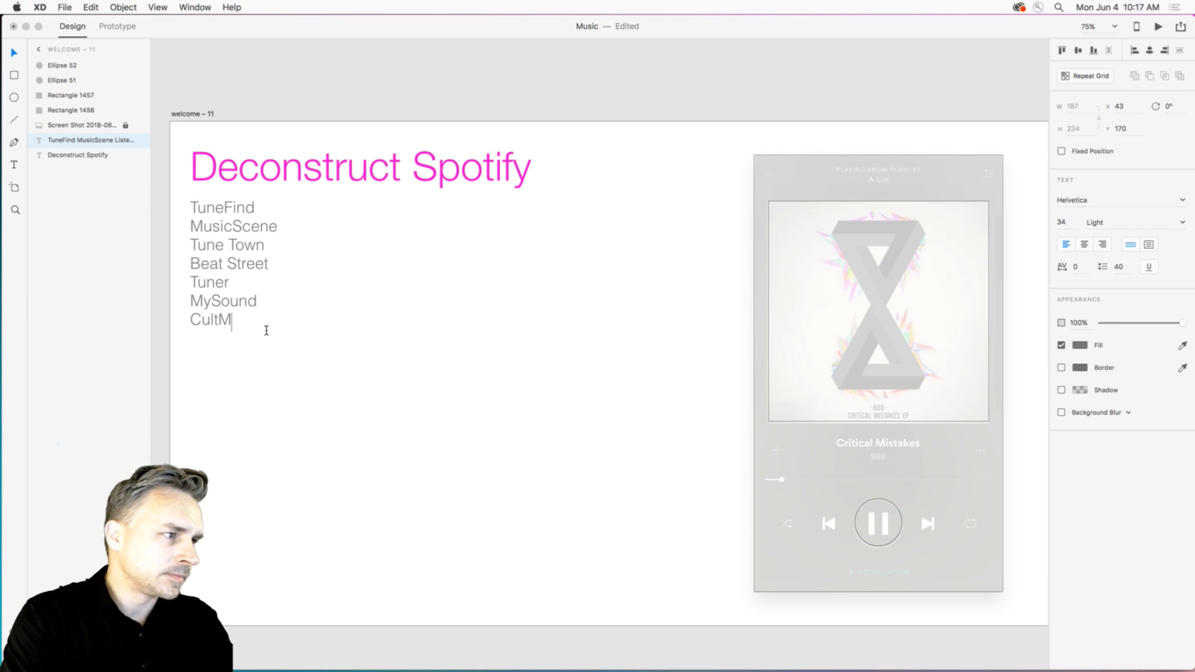
{"action": "type", "text": "usic Cul"}
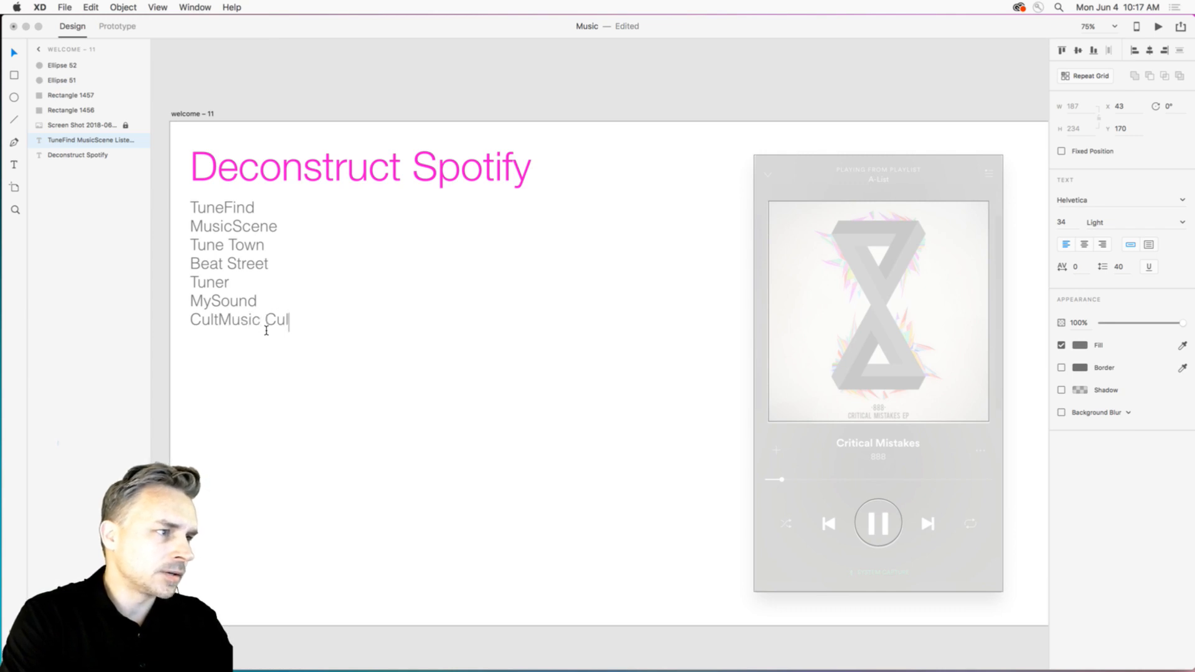
{"action": "type", "text": "ture Music"}
Add "Groovr", "TunTown" and "Tune Jam" as separate lines below "CultMusic Culture Music" in the name list.
{"action": "key", "text": "Return"}
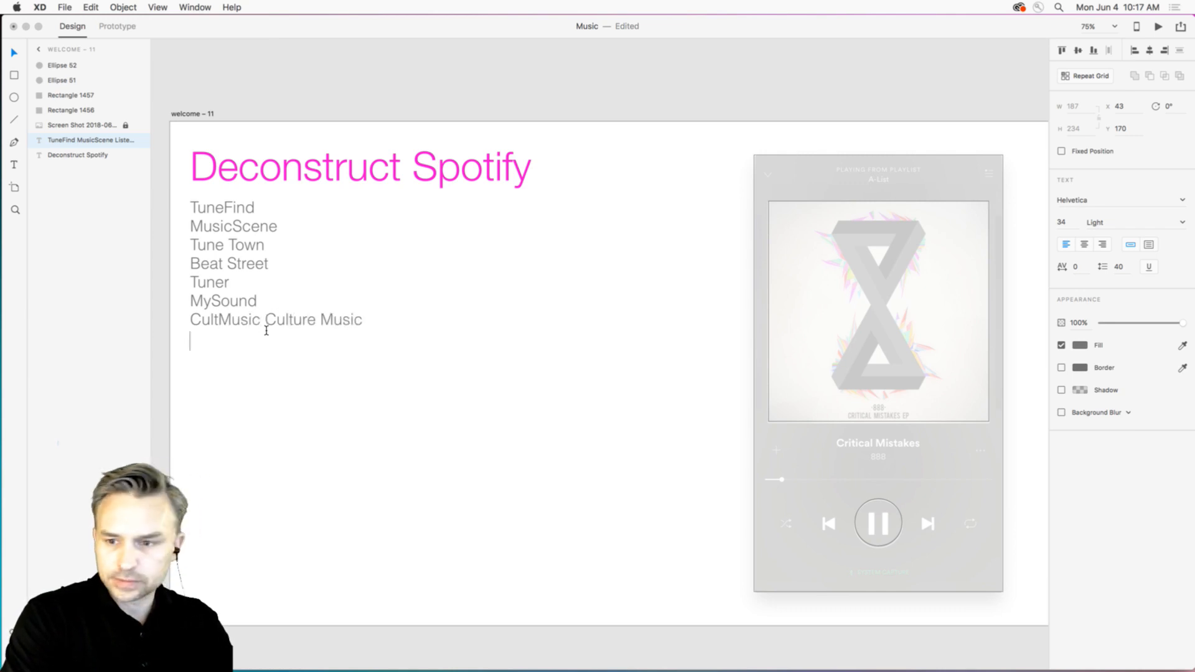
{"action": "type", "text": "Groovr"}
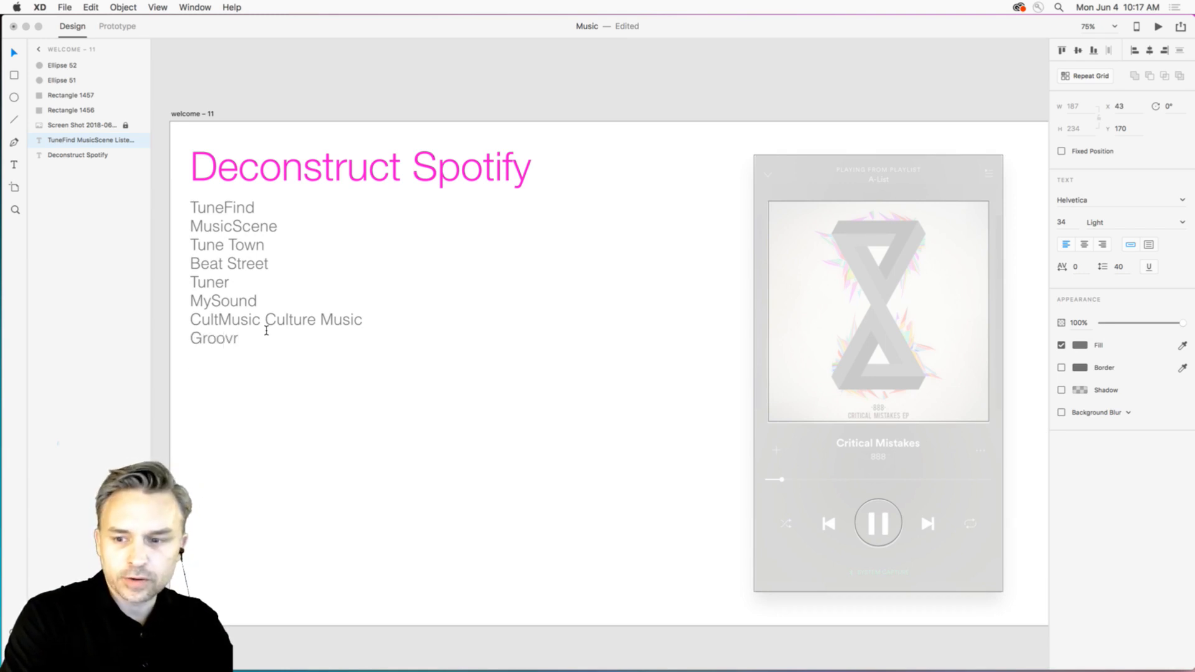
{"action": "key", "text": "Return"}
{"action": "type", "text": "TunTown"}
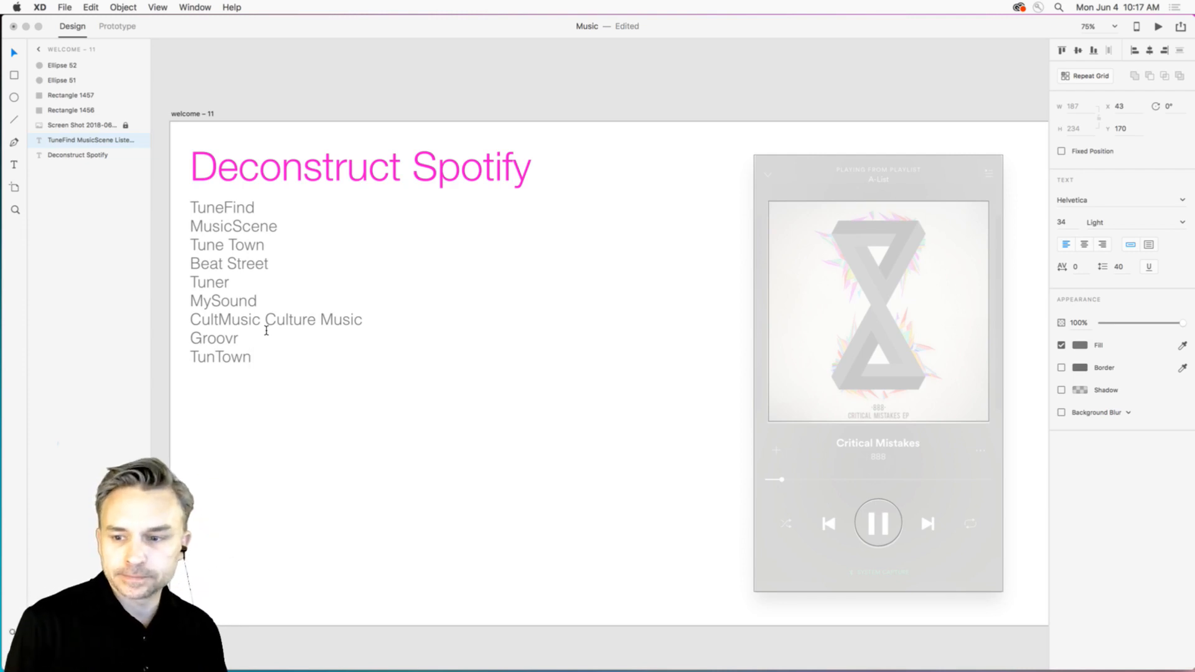
{"action": "key", "text": "Return"}
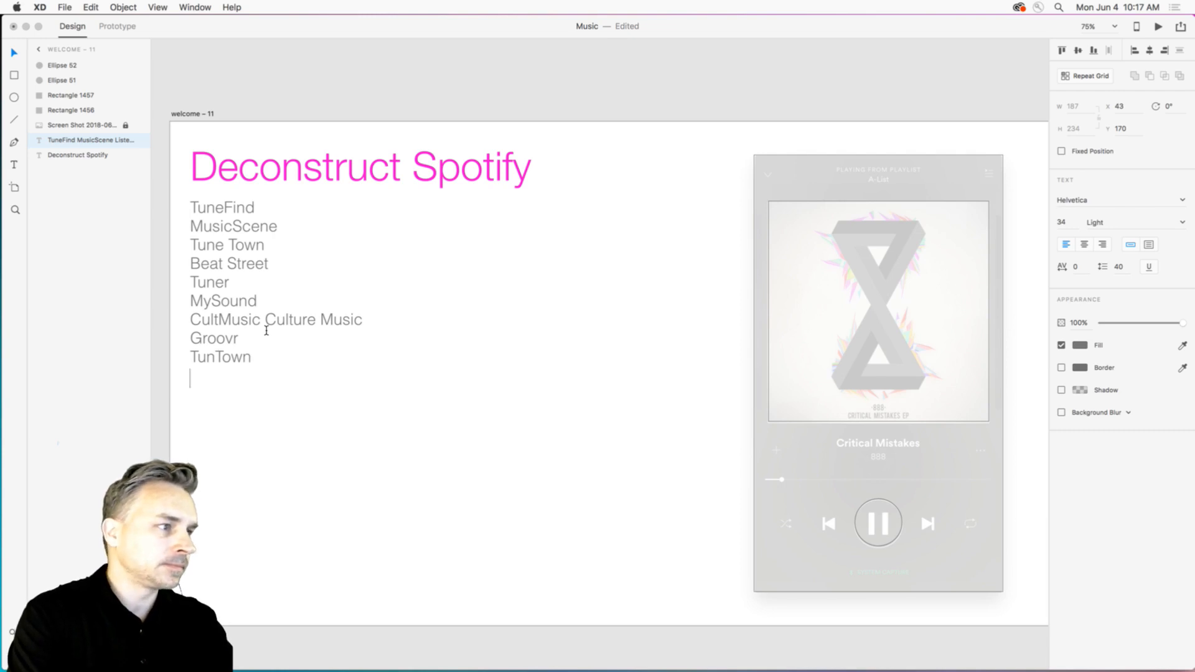
{"action": "type", "text": "Tun"}
{"action": "key", "text": "BackSpace"}
{"action": "type", "text": "e Jam"}
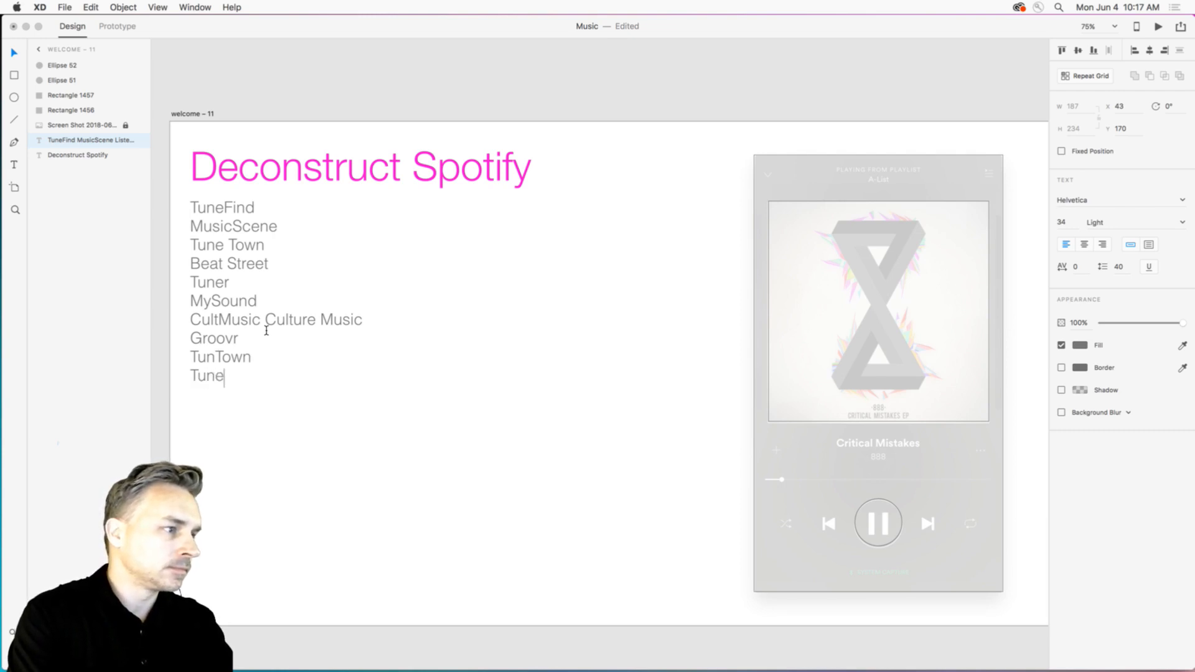
Replace the "Deconstruct Spotify" heading text with "Location Based Music App".
{"action": "double_click", "coordinate": [337, 169]}
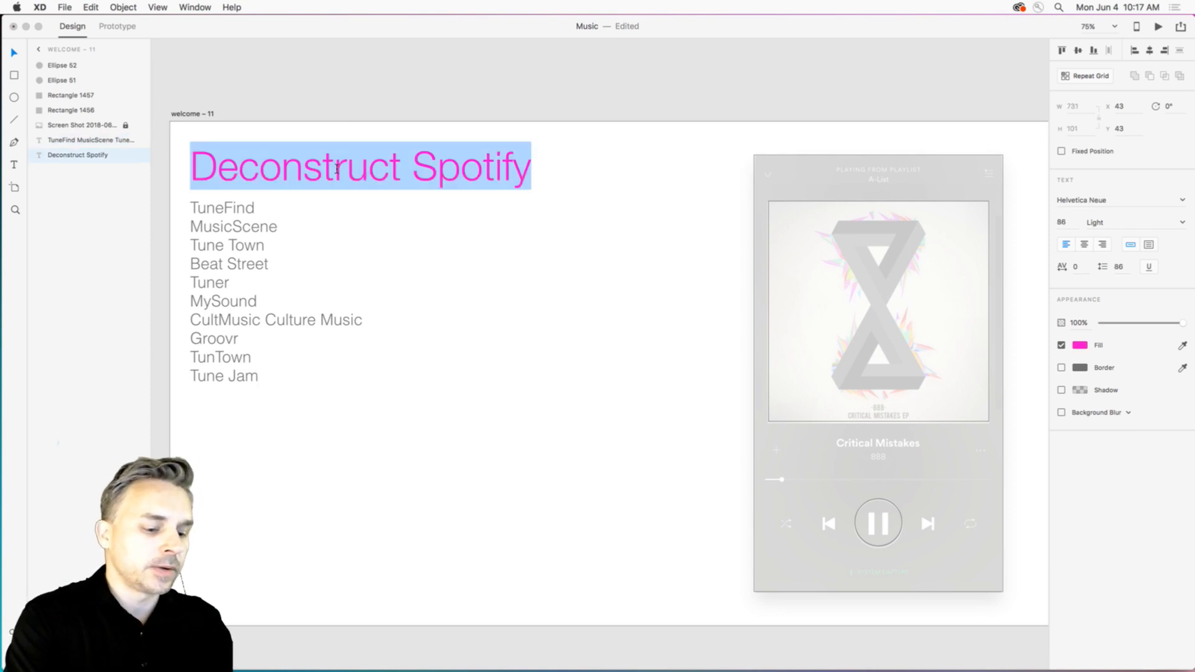
{"action": "type", "text": "M"}
{"action": "key", "text": "BackSpace"}
{"action": "type", "text": "Locatio"}
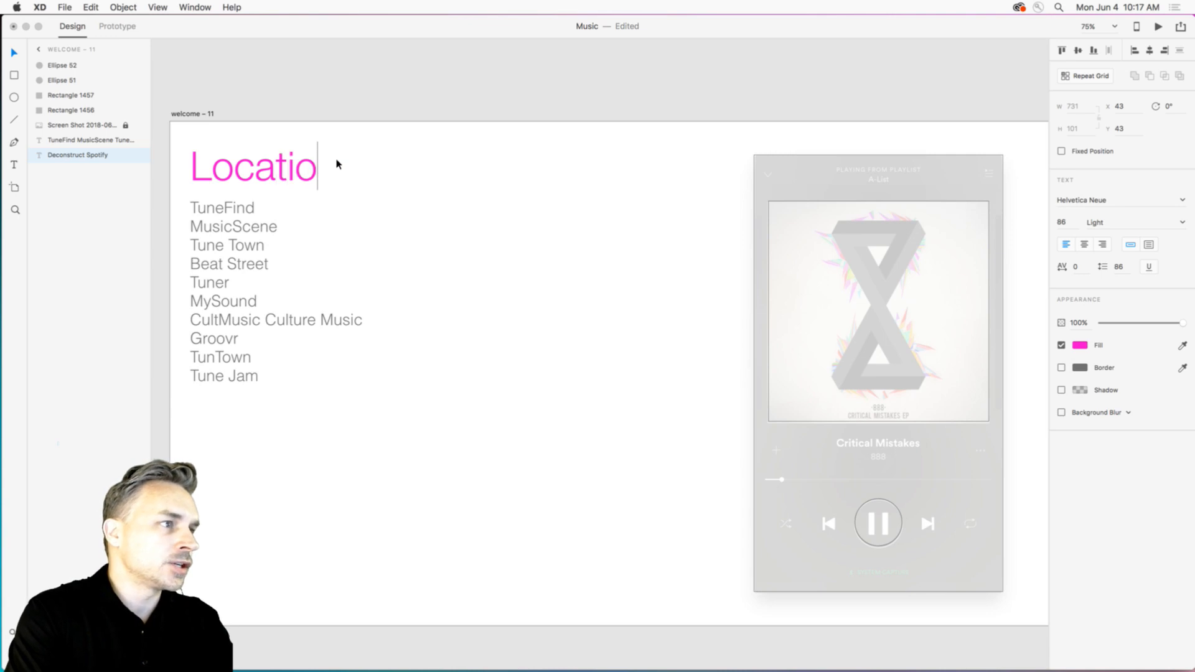
{"action": "type", "text": "n Based"}
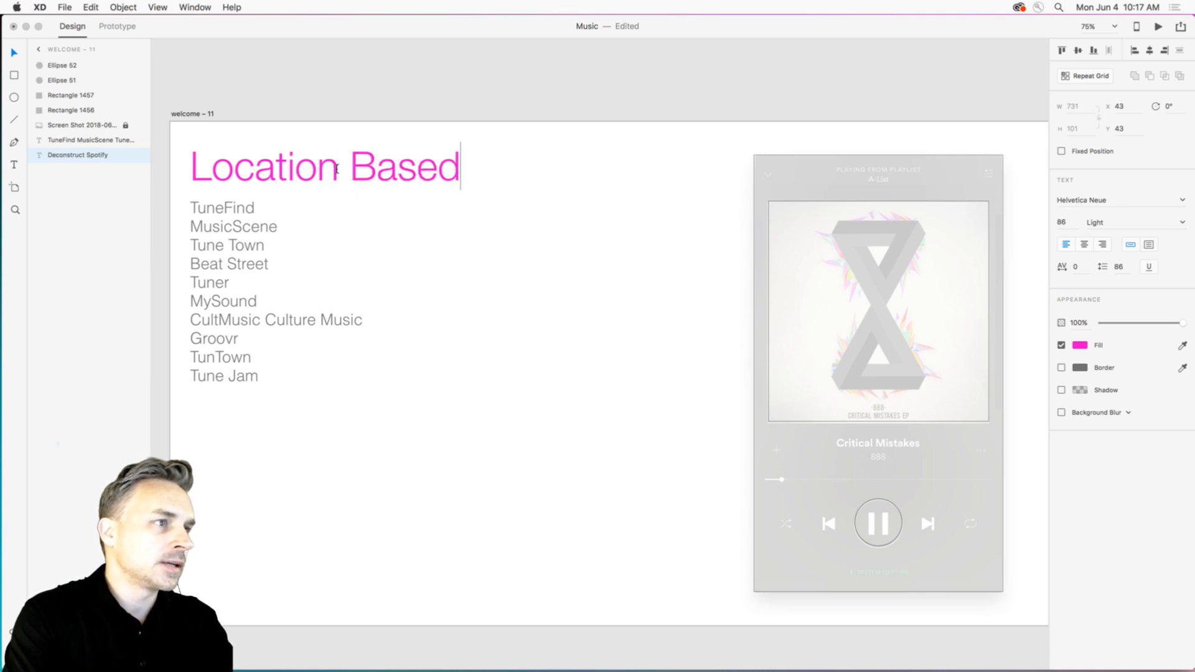
{"action": "type", "text": " Music App"}
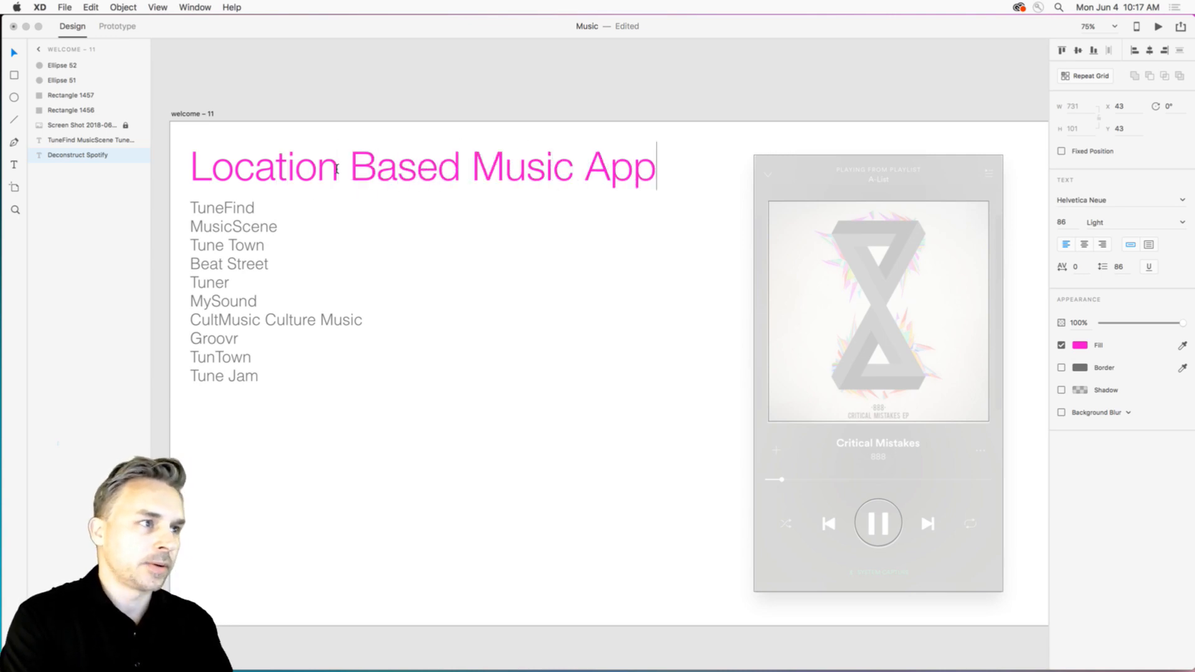
{"action": "left_click", "coordinate": [14, 53]}
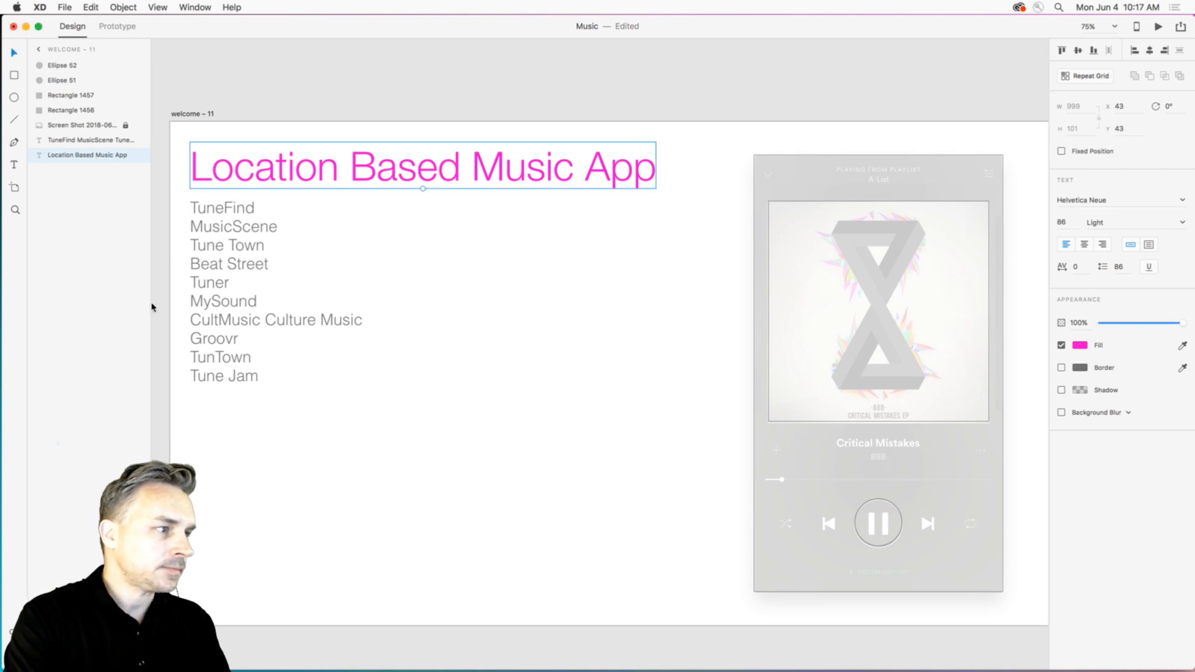
Add "Musicality" as a new line below "Tune Jam" in the name list and leave the text object deselected.
{"action": "left_click", "coordinate": [199, 323]}
{"action": "double_click", "coordinate": [203, 324]}
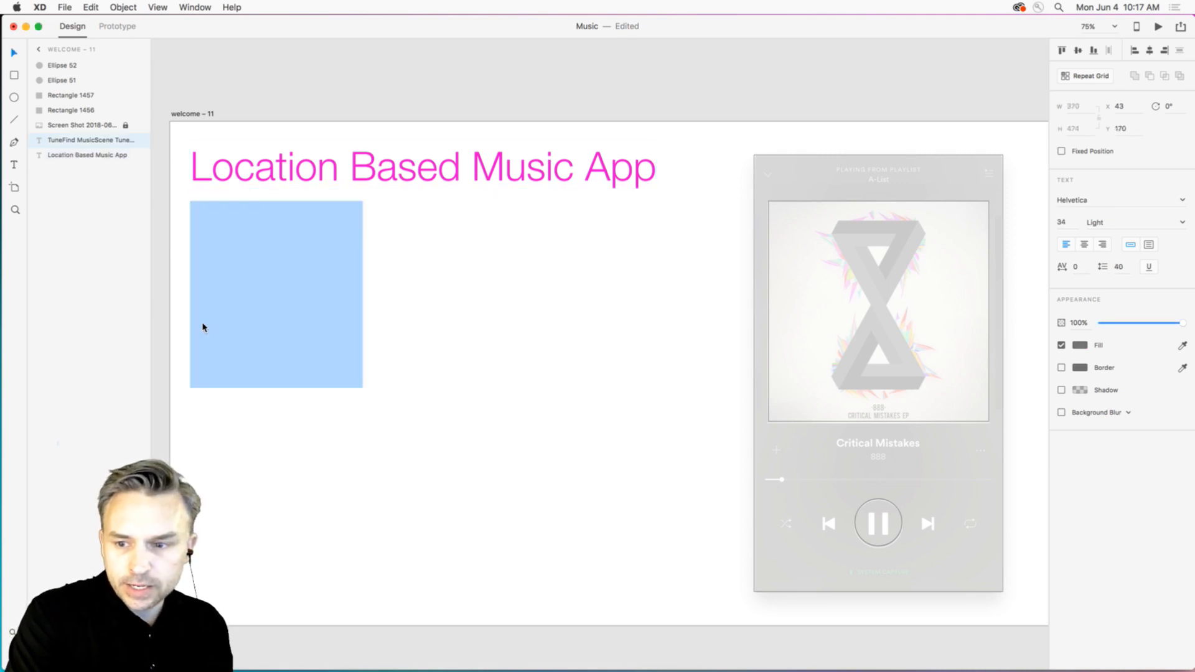
{"action": "left_click", "coordinate": [266, 380]}
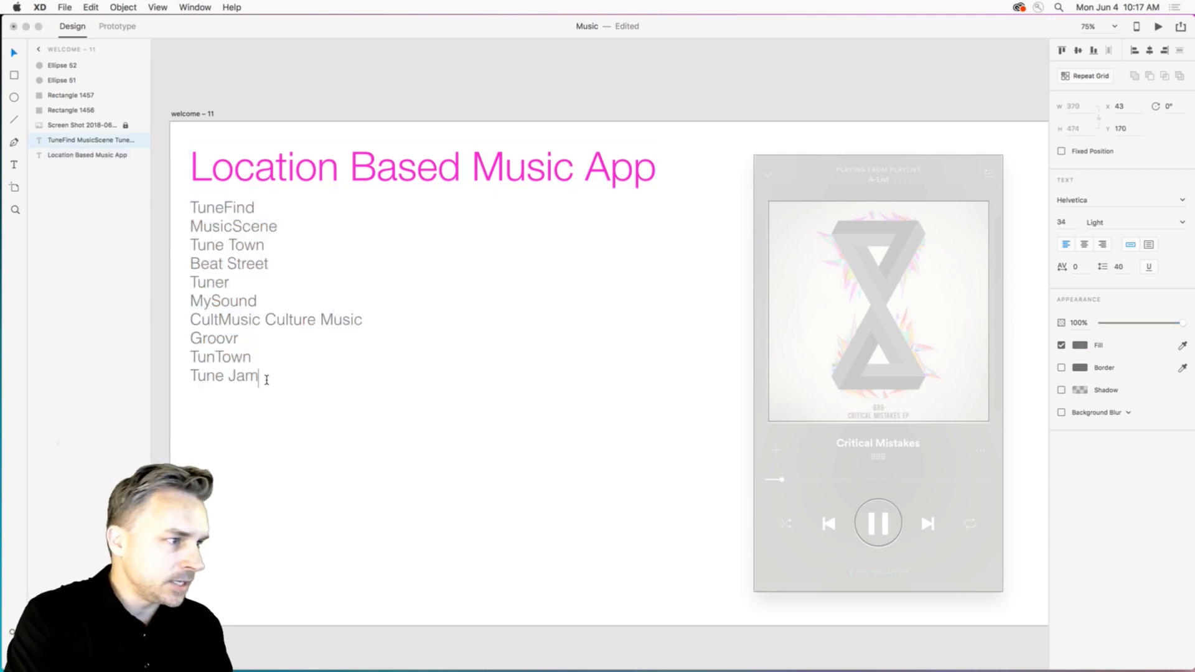
{"action": "type", "text": "Musica"}
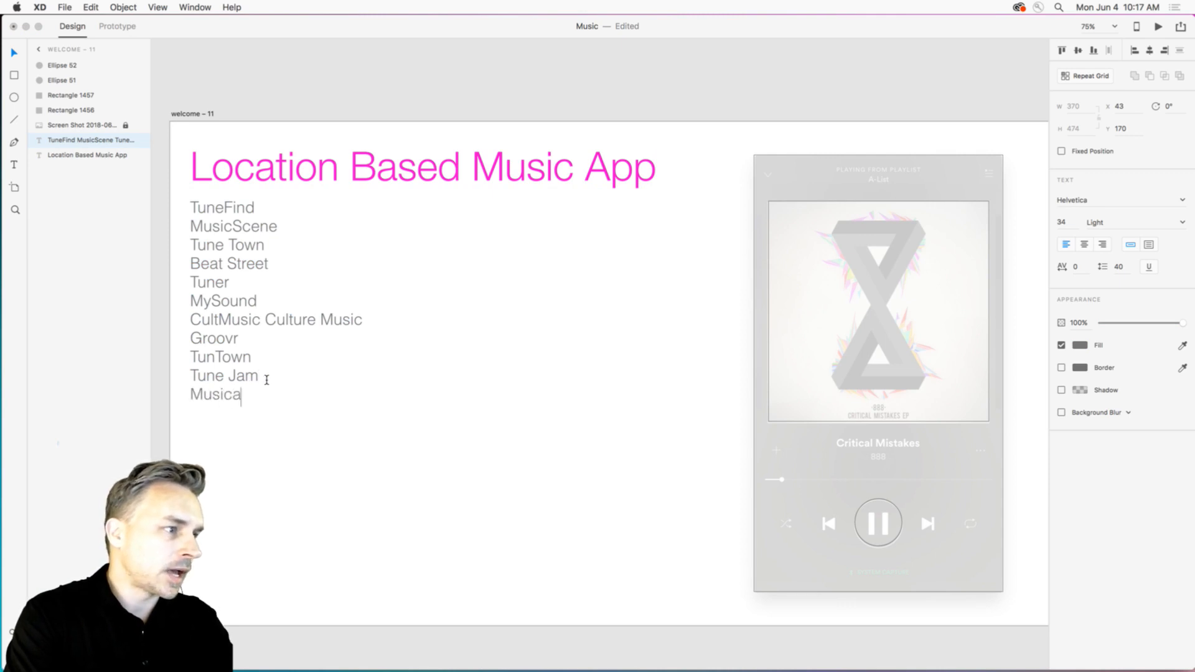
{"action": "type", "text": "lity"}
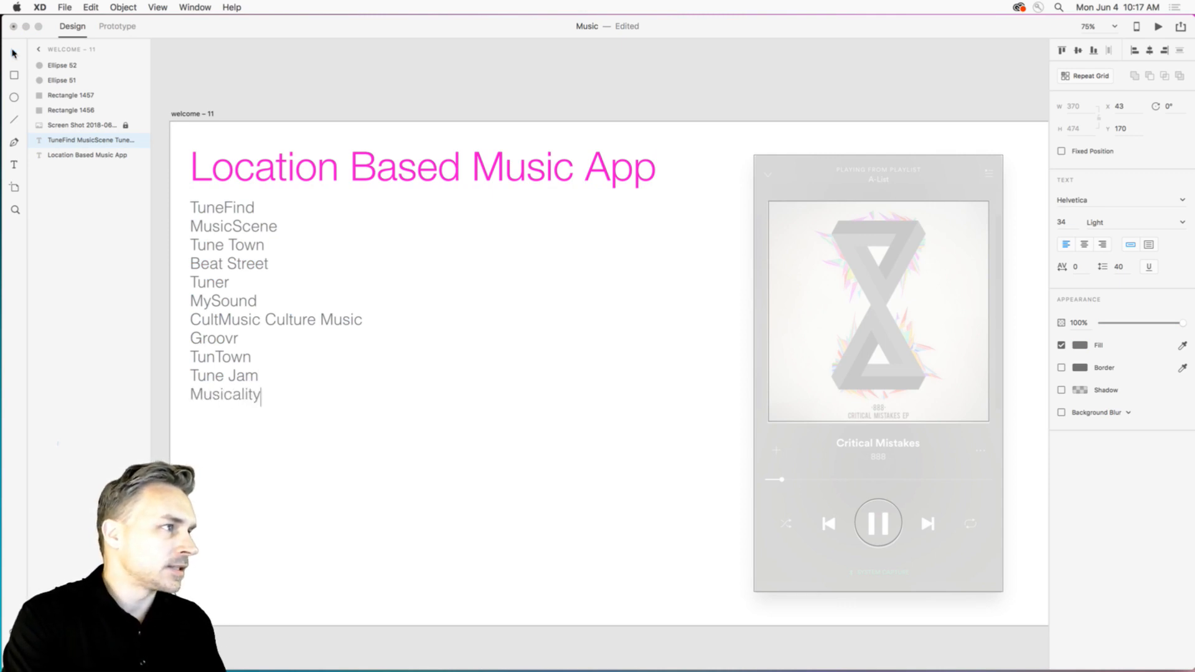
{"action": "left_click", "coordinate": [15, 52]}
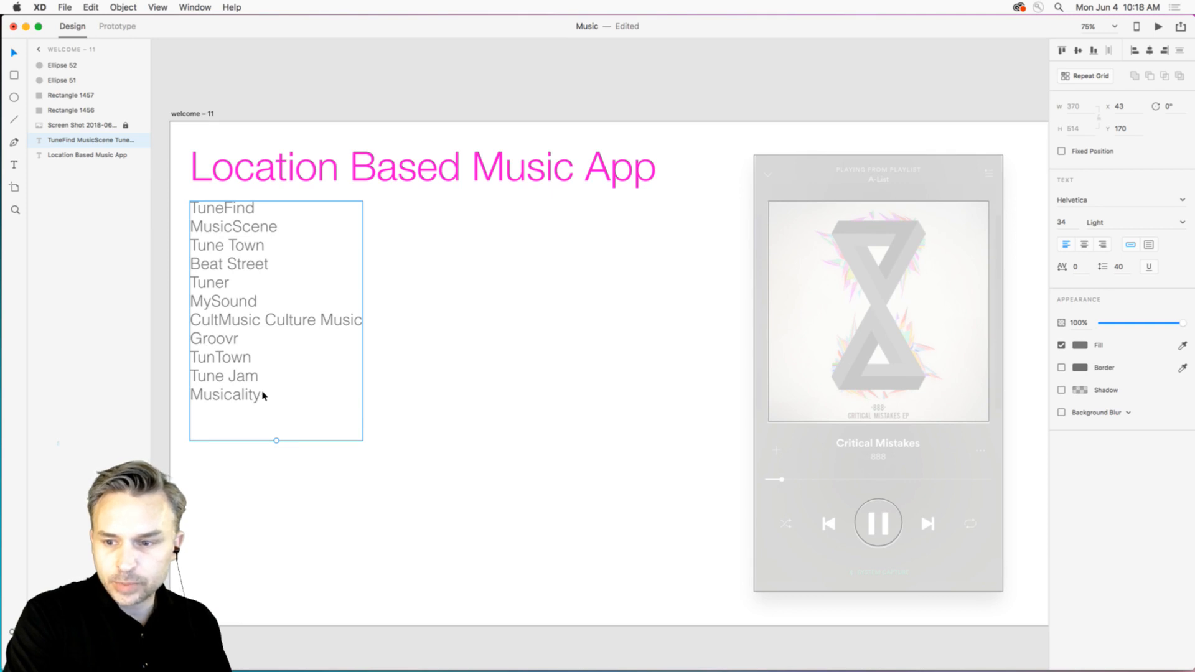
{"action": "left_click", "coordinate": [430, 433]}
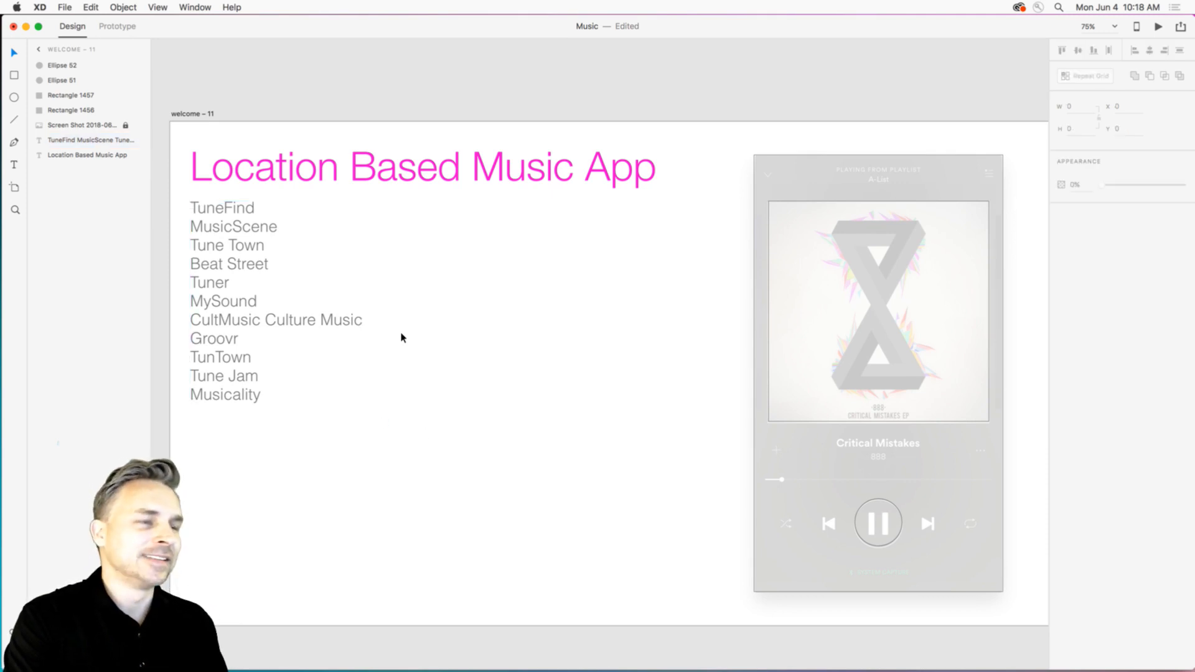
Launch Illustrator CC and return to the XD document, leaving nothing selected on the artboard.
{"action": "left_click_drag", "start_coordinate": [413, 373], "coordinate": [418, 348]}
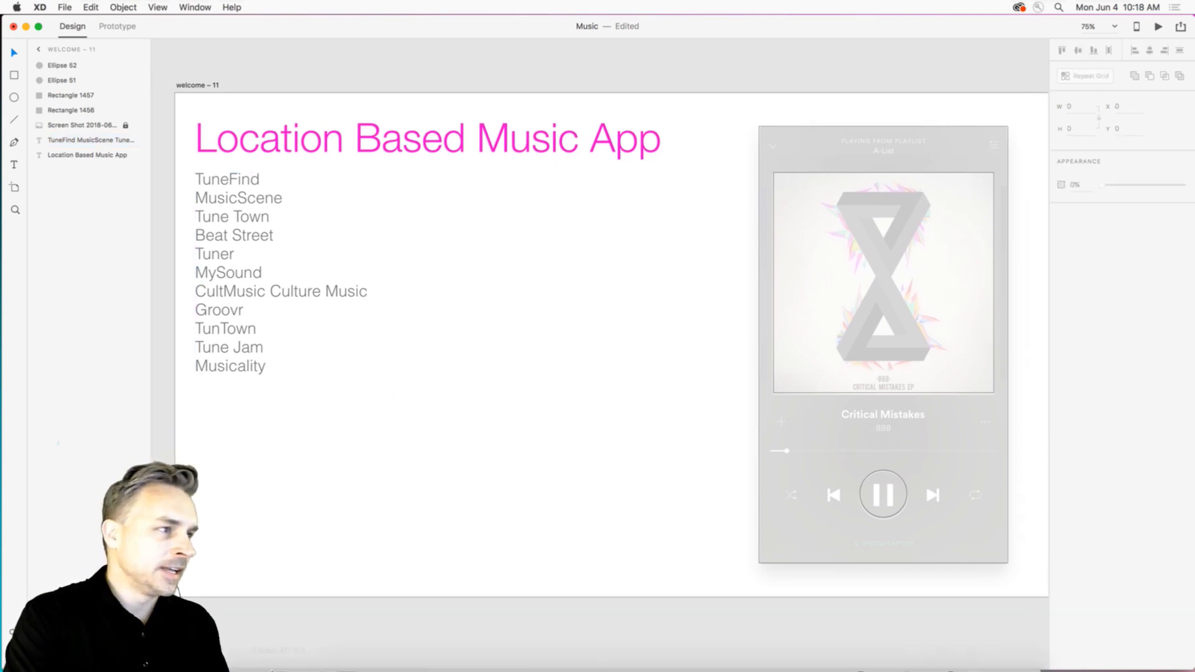
{"action": "mouse_move", "coordinate": [215, 659]}
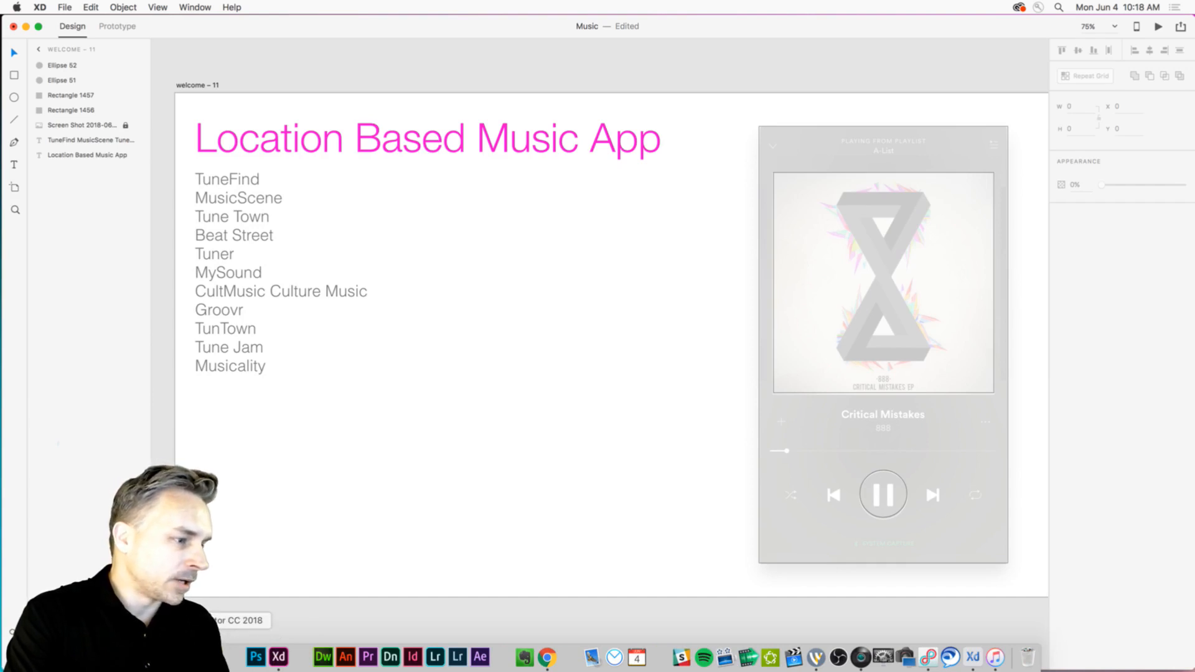
{"action": "left_click", "coordinate": [235, 657]}
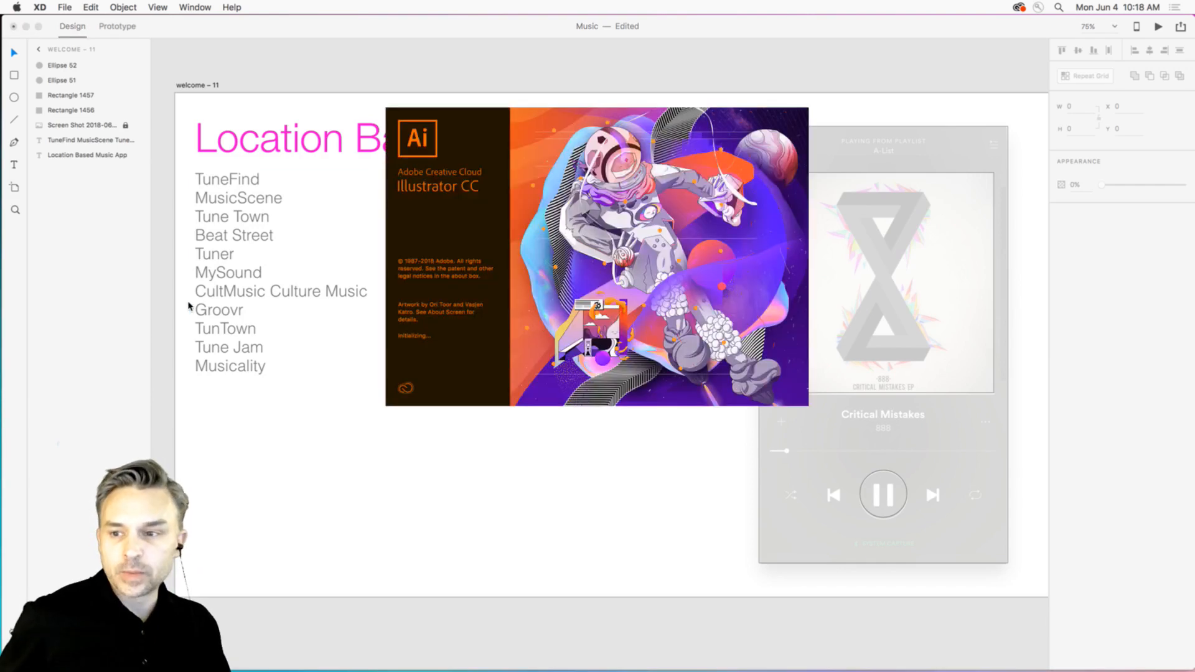
{"action": "left_click", "coordinate": [526, 70]}
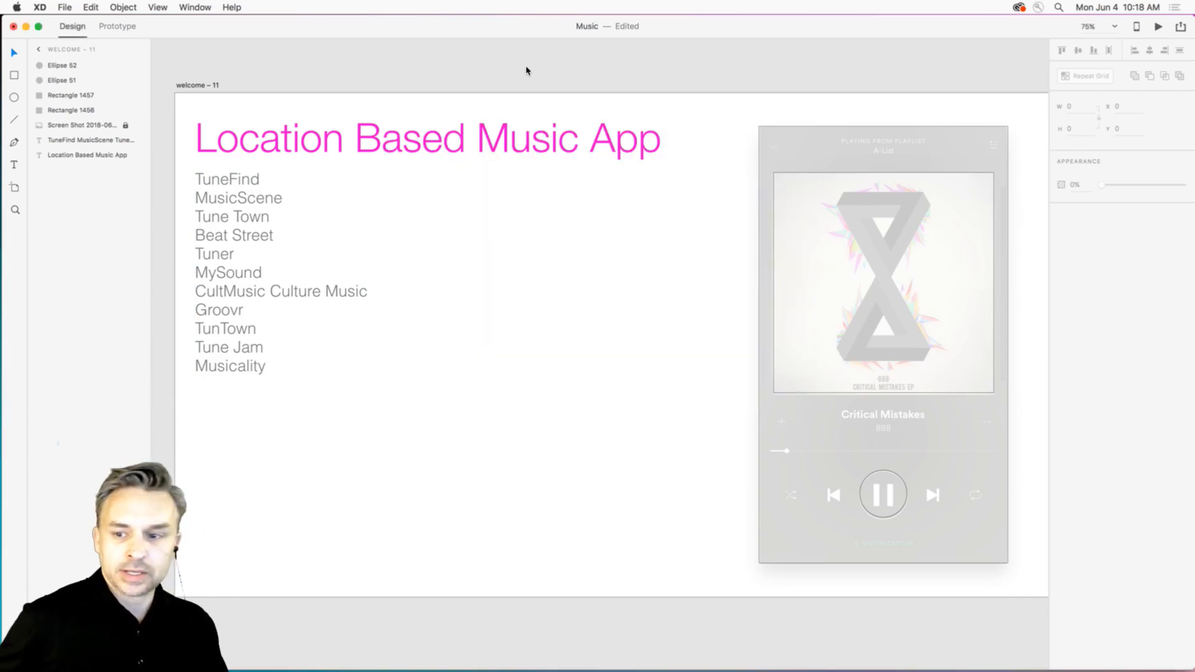
{"action": "left_click", "coordinate": [227, 370]}
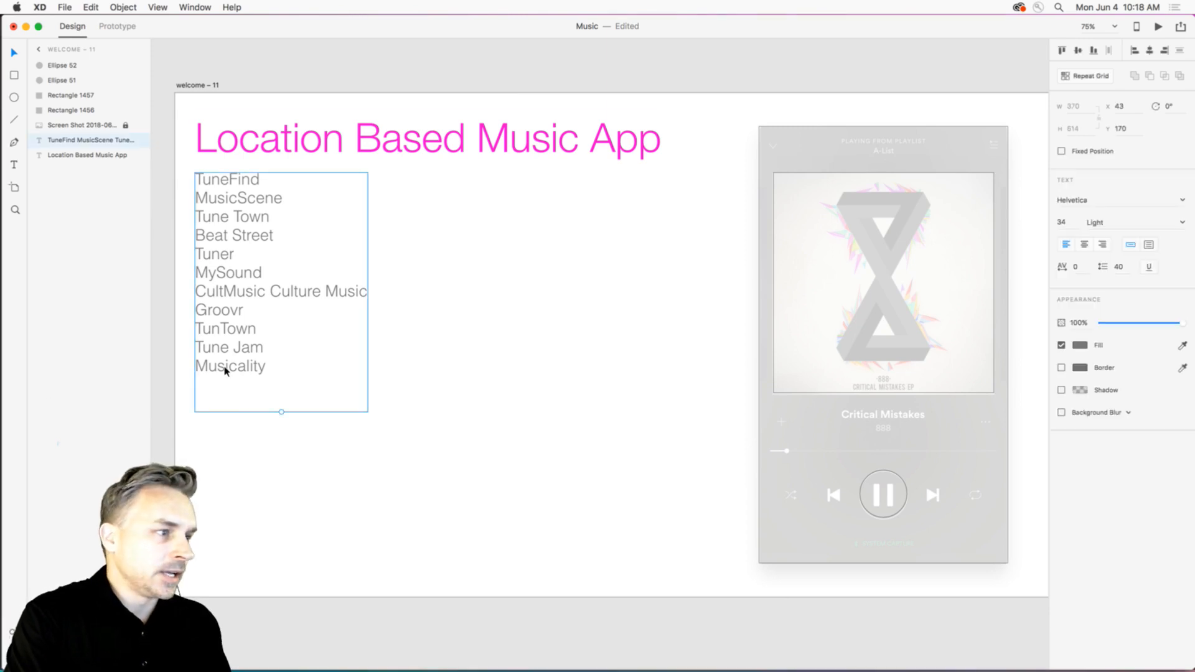
{"action": "left_click", "coordinate": [340, 475]}
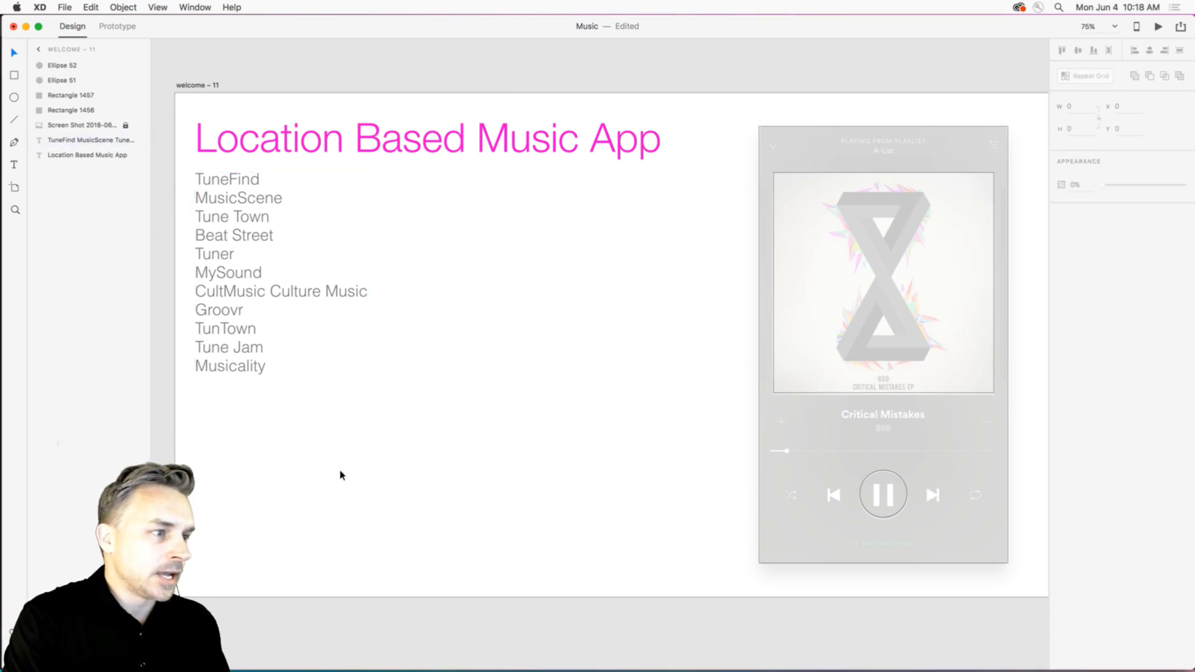
Create a separate "Music" text object in the empty area beside the name list and enlarge it to a font size of about 131.
{"action": "left_click", "coordinate": [14, 166]}
{"action": "left_click", "coordinate": [410, 442]}
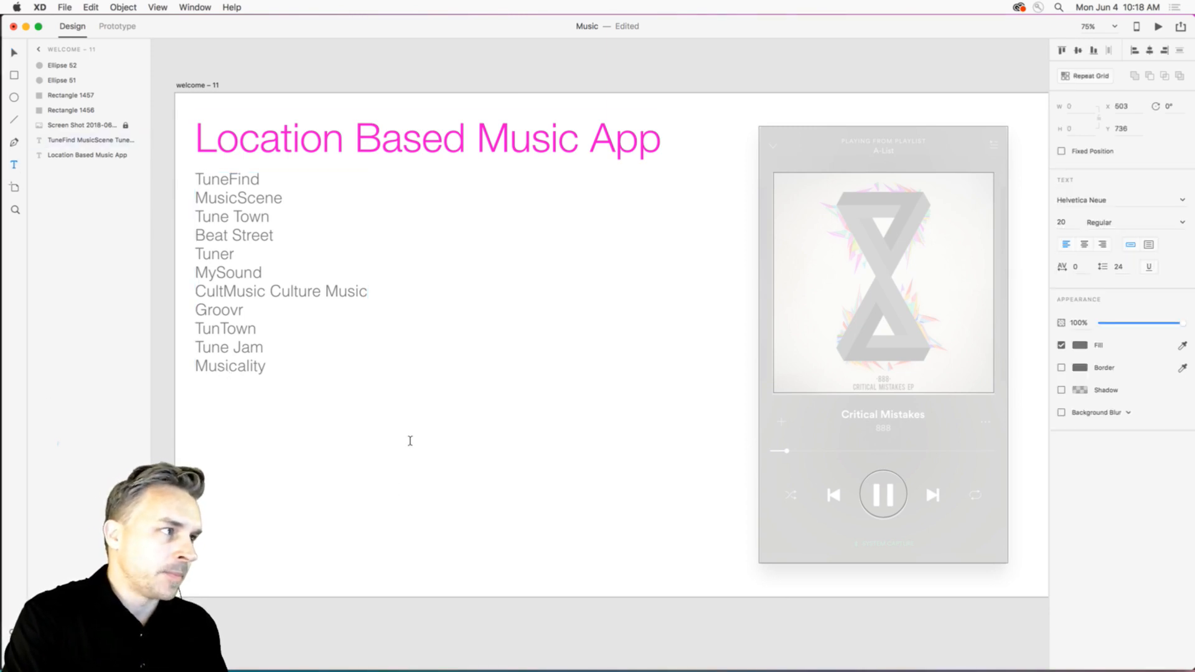
{"action": "type", "text": "Musi"}
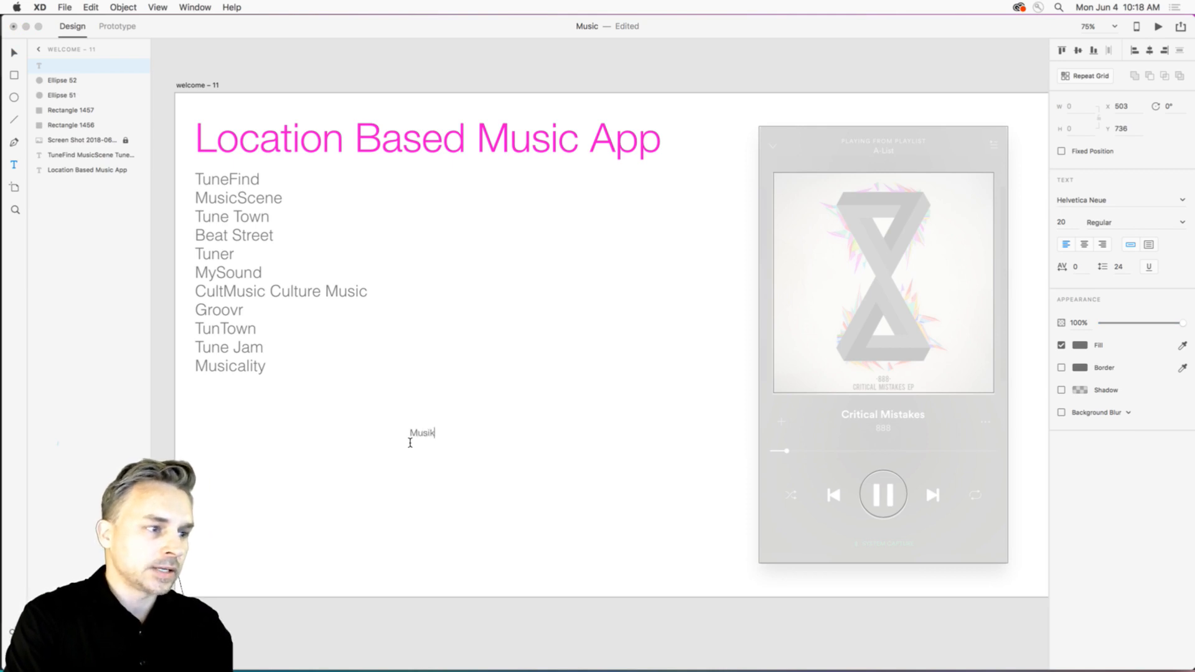
{"action": "type", "text": "c"}
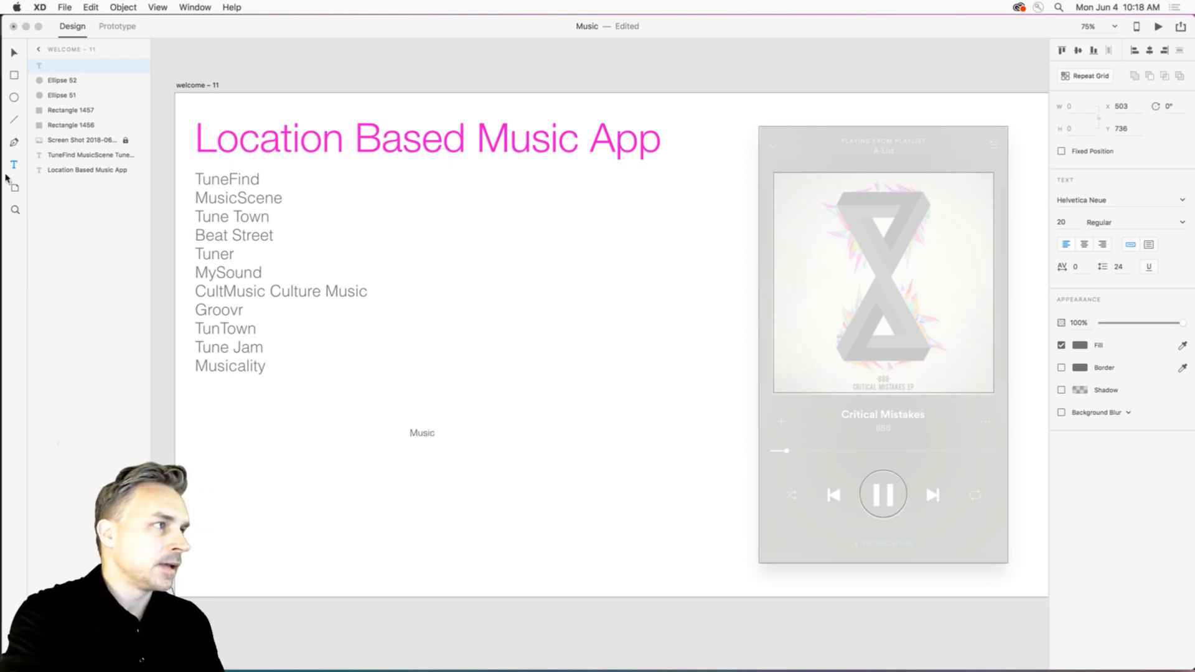
{"action": "left_click", "coordinate": [15, 52]}
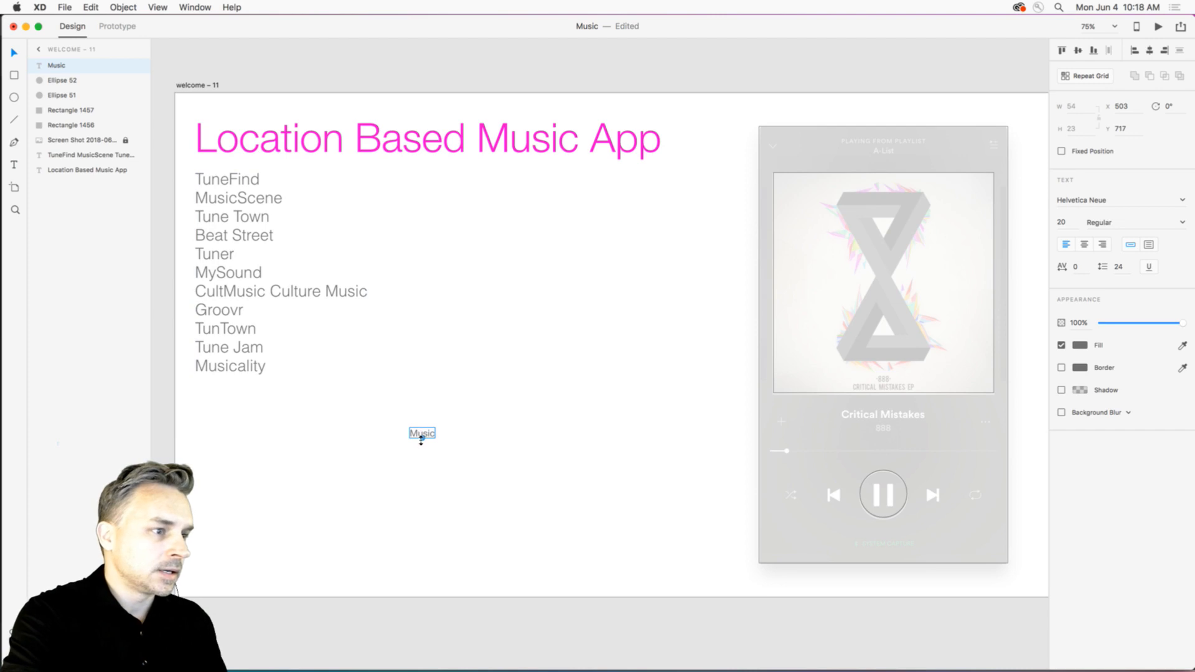
{"action": "left_click_drag", "start_coordinate": [422, 439], "coordinate": [477, 395]}
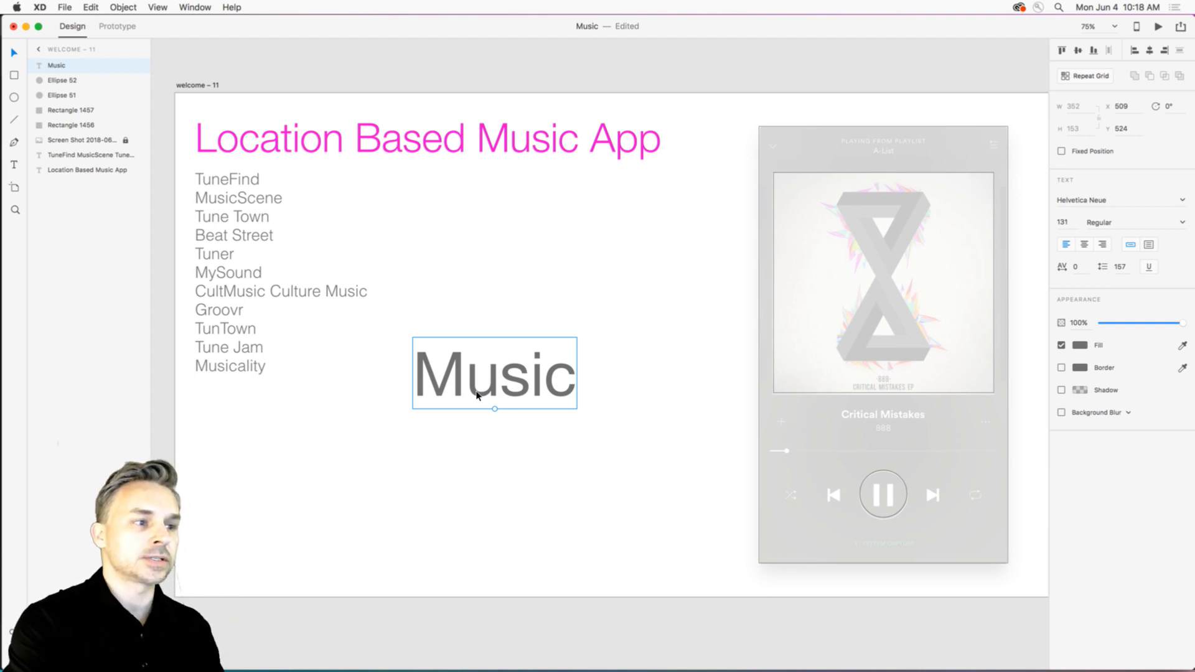
Change the large "Music" text to "Musik".
{"action": "left_click", "coordinate": [559, 391]}
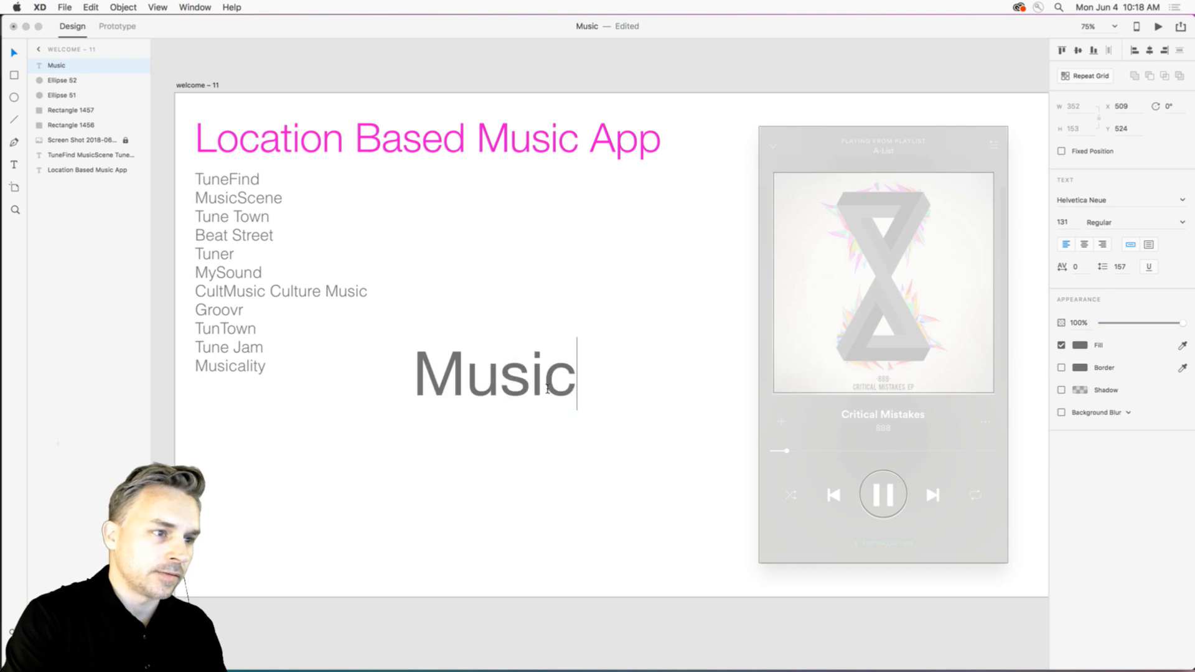
{"action": "left_click_drag", "start_coordinate": [546, 390], "coordinate": [653, 390]}
{"action": "type", "text": "k"}
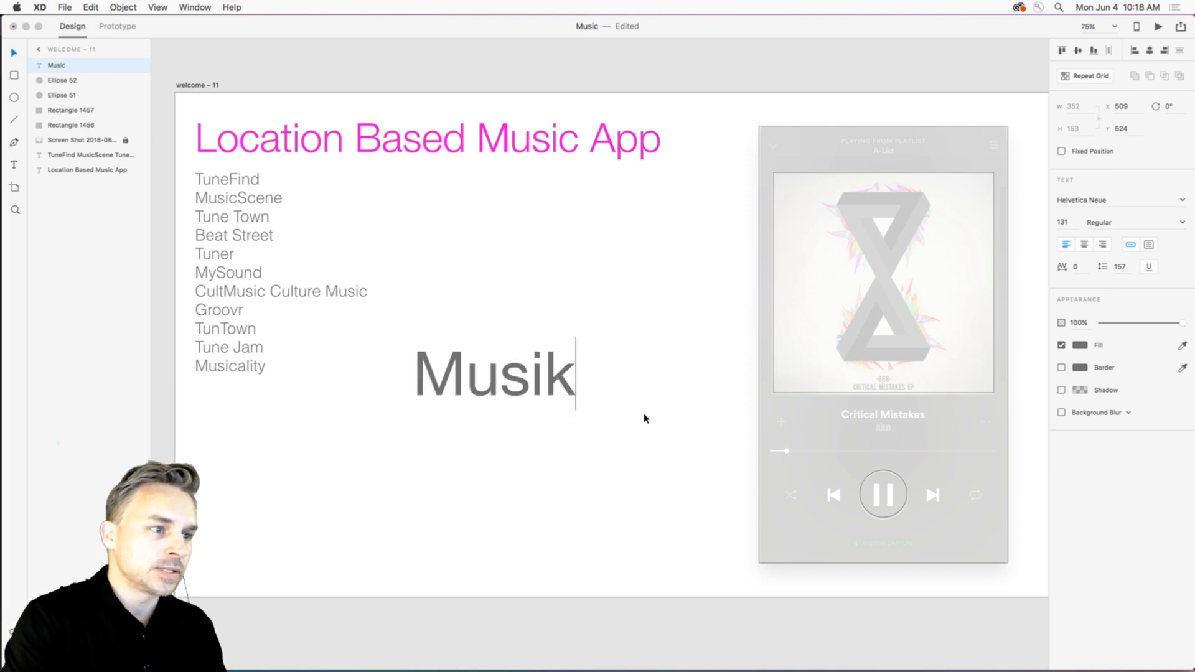
Add "Danceable", "CitySounds" and "Musication" as new lines below "Musicality" in the name list.
{"action": "left_click", "coordinate": [13, 54]}
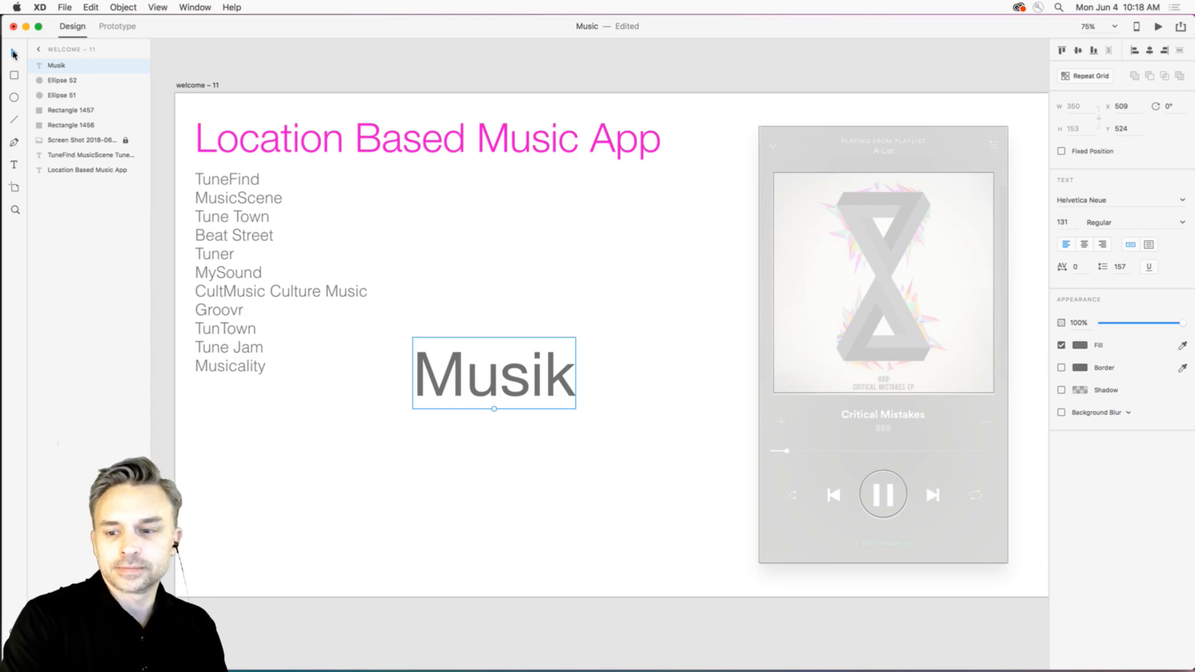
{"action": "left_click", "coordinate": [219, 366]}
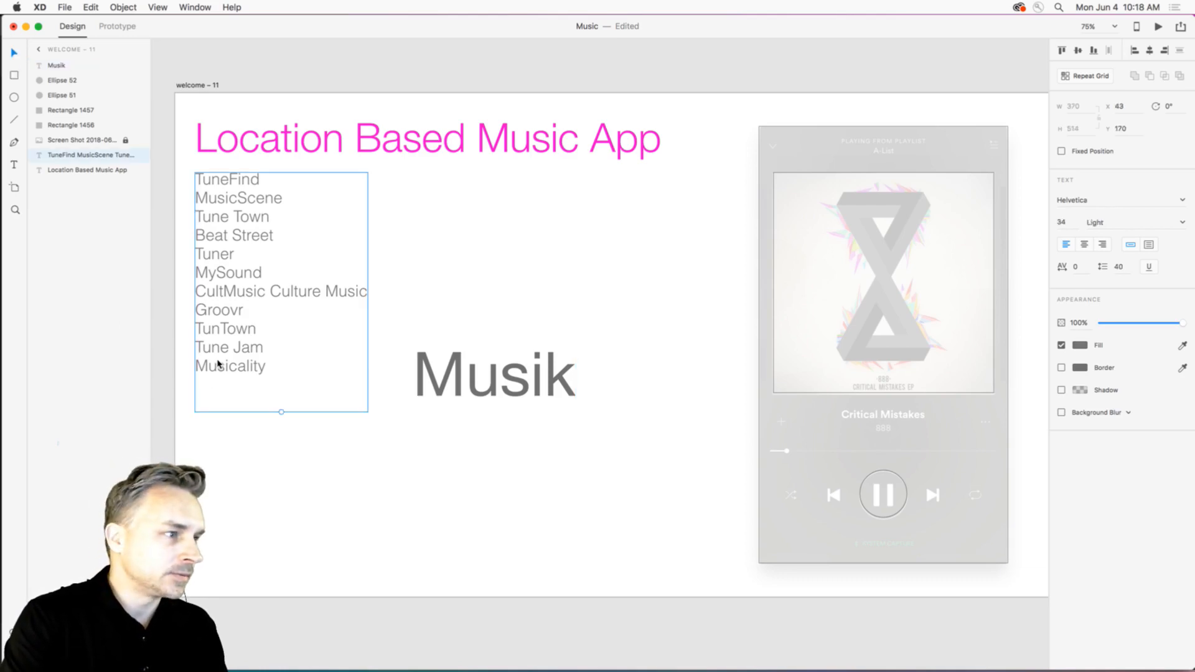
{"action": "double_click", "coordinate": [218, 367]}
{"action": "left_click", "coordinate": [265, 372]}
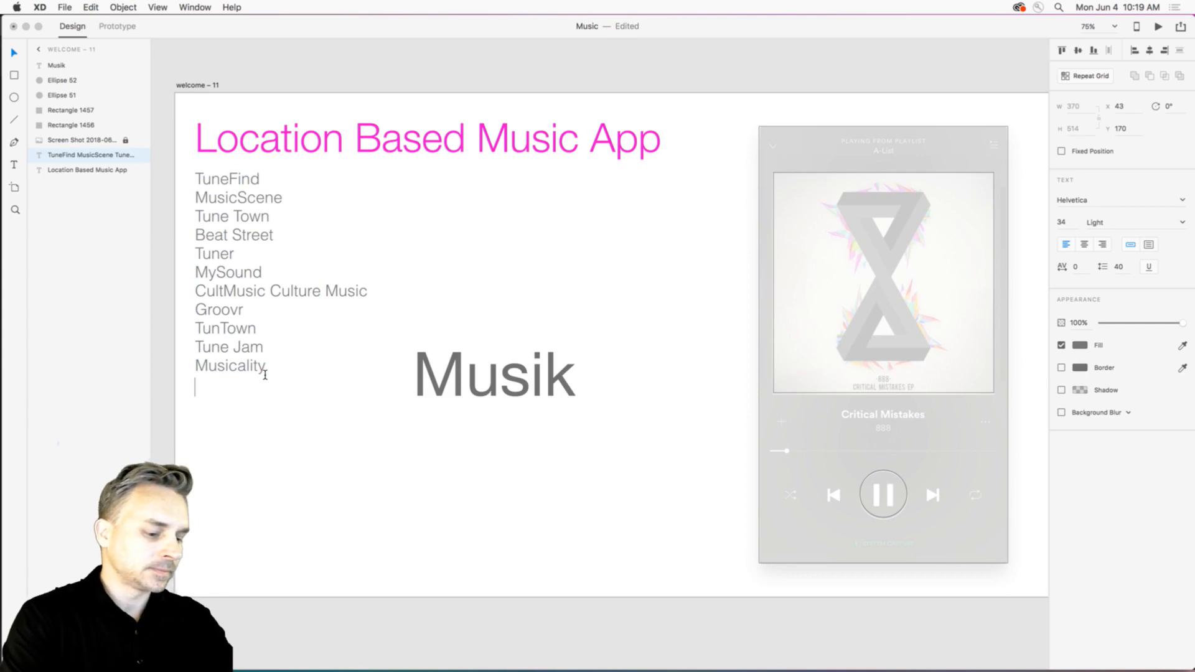
{"action": "type", "text": "Danceable"}
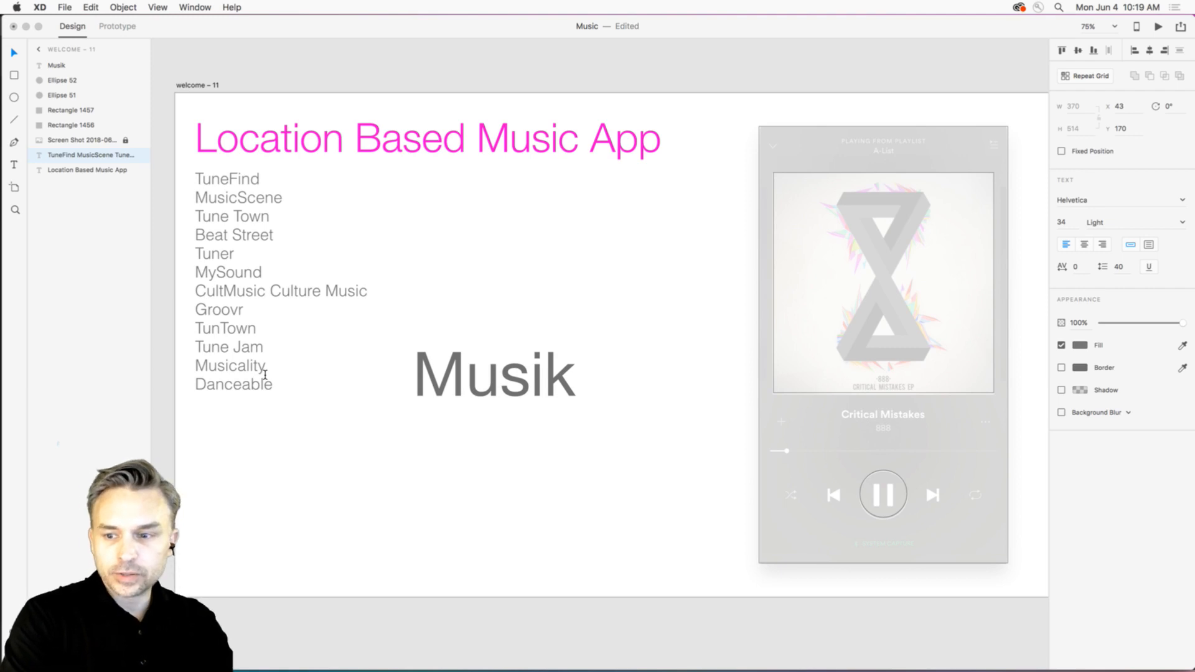
{"action": "key", "text": "Return"}
{"action": "type", "text": "City"}
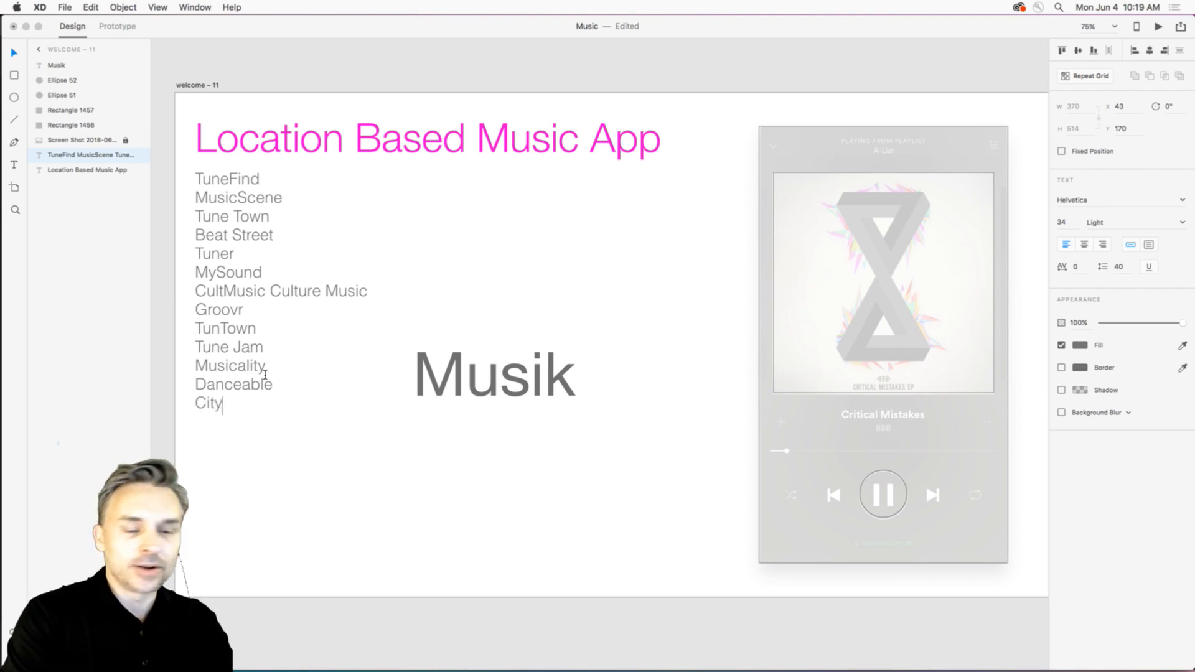
{"action": "type", "text": "Sounds"}
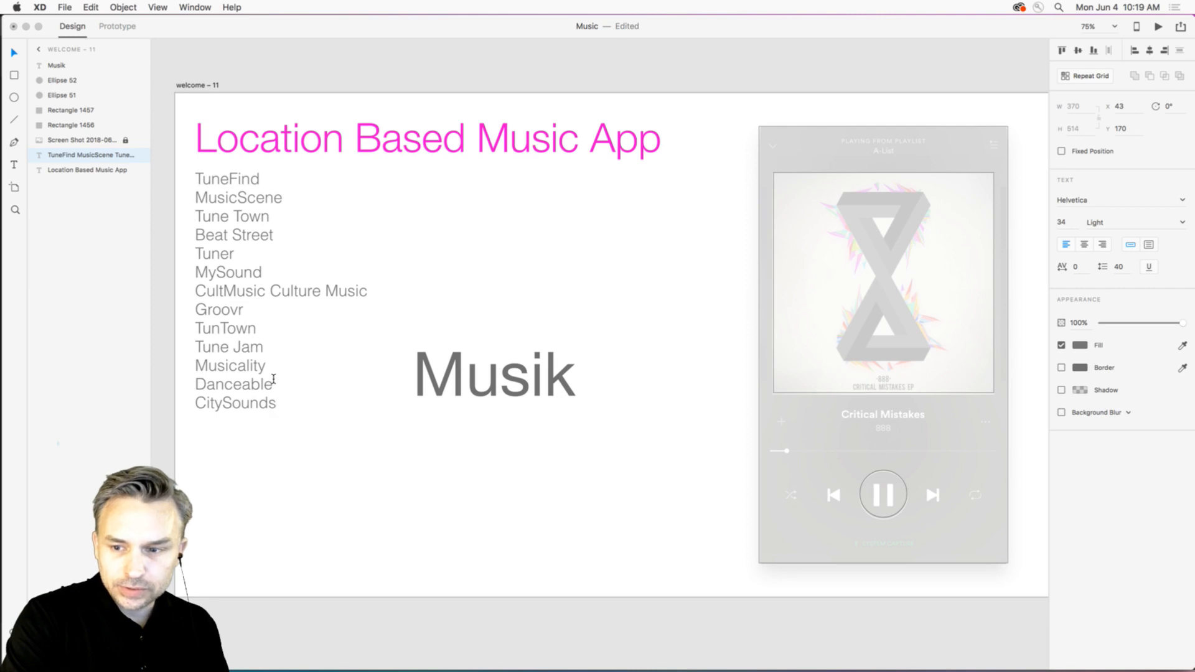
{"action": "key", "text": "Return"}
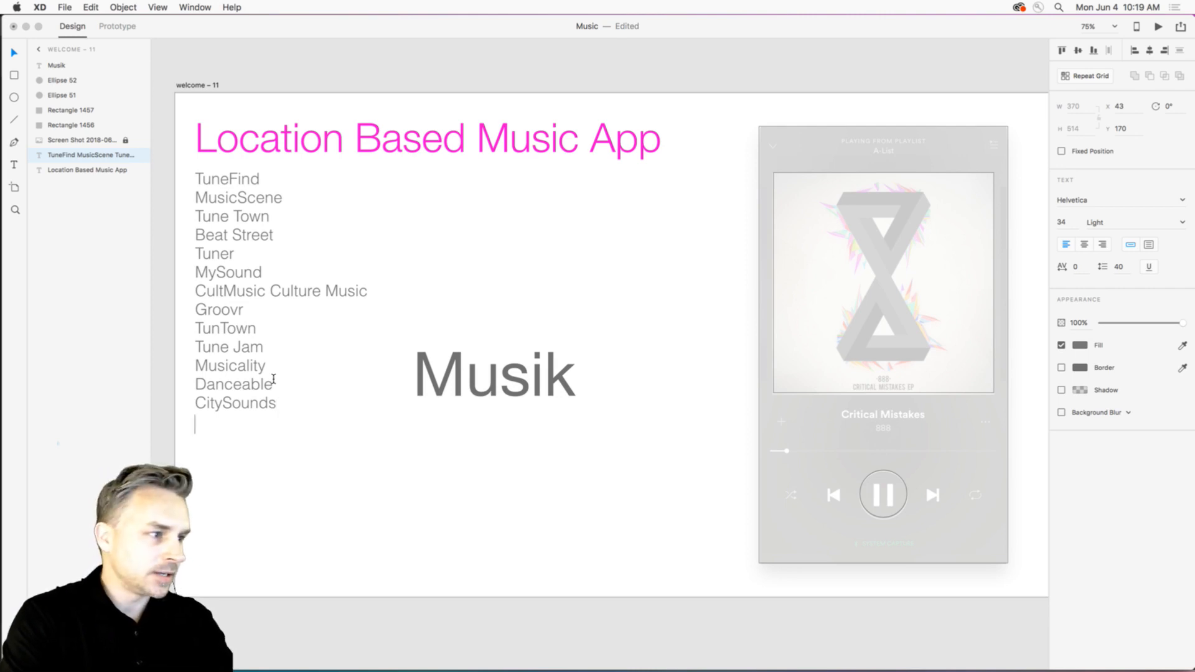
{"action": "type", "text": "Musication"}
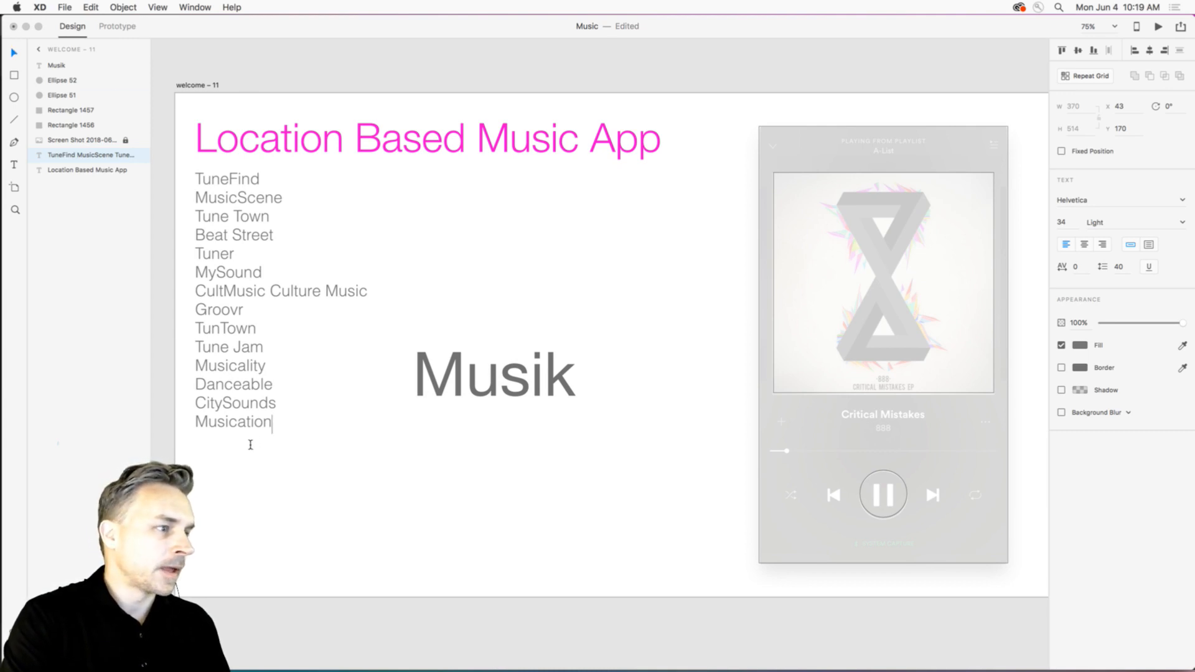
Enlarge the name list to a font size of 37 and move the large "Musik" text below it.
{"action": "left_click", "coordinate": [14, 52]}
{"action": "left_click_drag", "start_coordinate": [283, 470], "coordinate": [282, 497]}
{"action": "left_click_drag", "start_coordinate": [231, 349], "coordinate": [239, 347]}
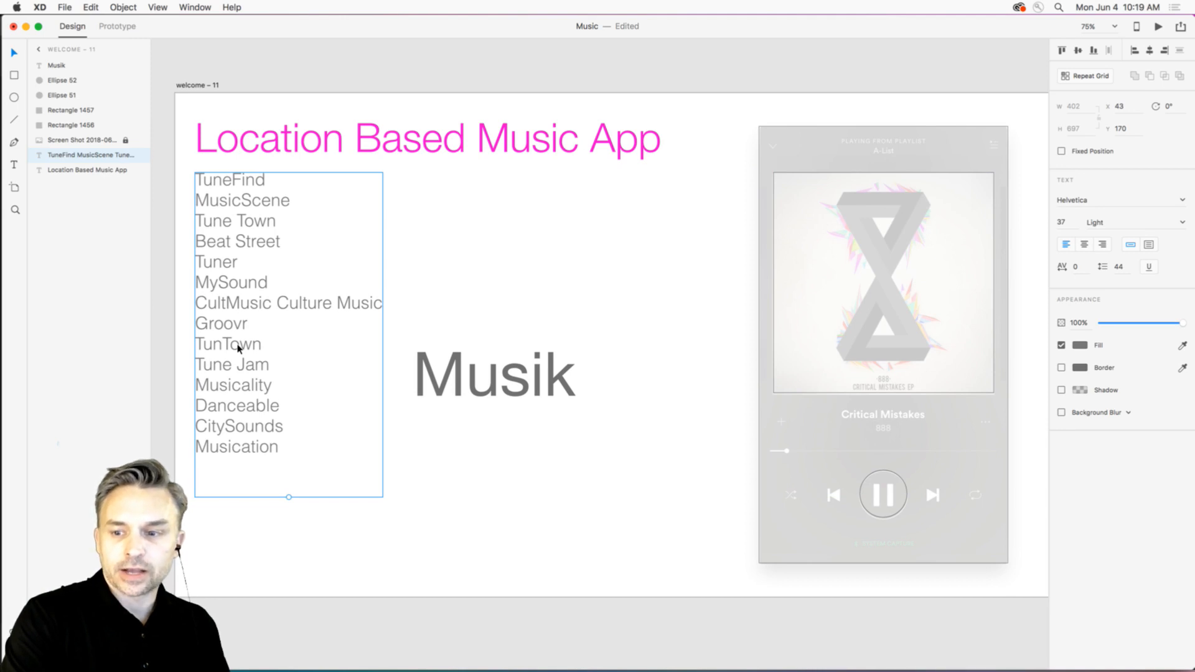
{"action": "left_click", "coordinate": [484, 386]}
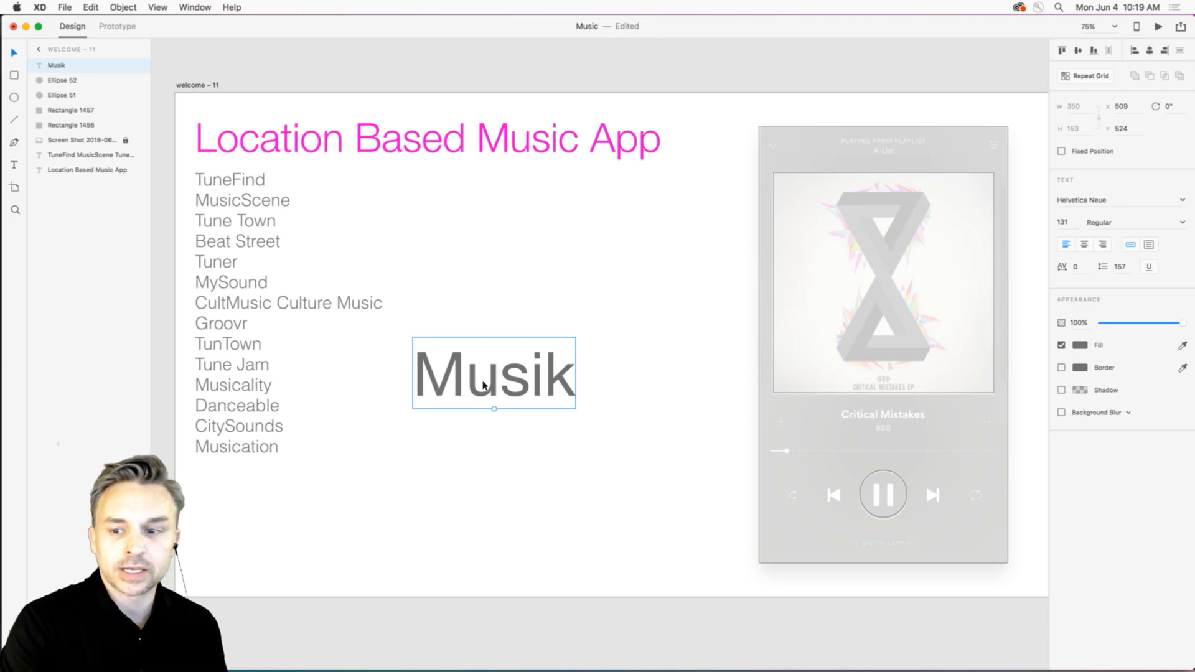
{"action": "left_click_drag", "start_coordinate": [482, 356], "coordinate": [142, 452]}
Make the last name in the list, "Musication", bold.
{"action": "double_click", "coordinate": [301, 448]}
{"action": "left_click", "coordinate": [303, 453]}
{"action": "key", "text": "super+b"}
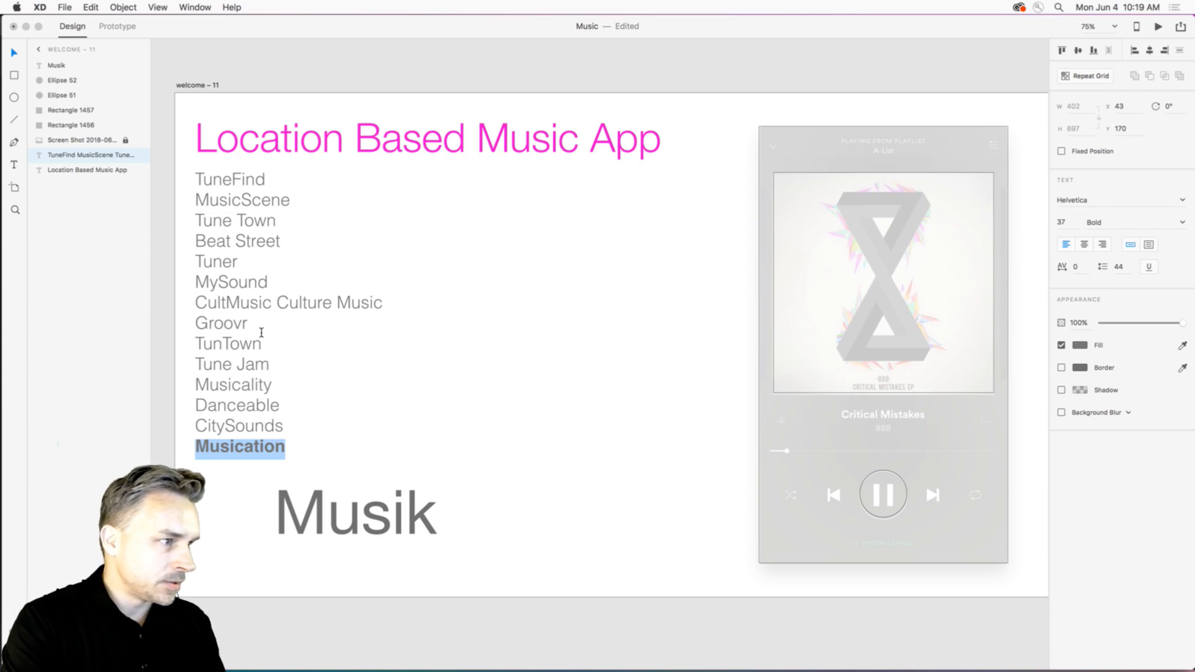
Make only the name "Musicality" bold in the name list.
{"action": "left_click_drag", "start_coordinate": [277, 283], "coordinate": [206, 285]}
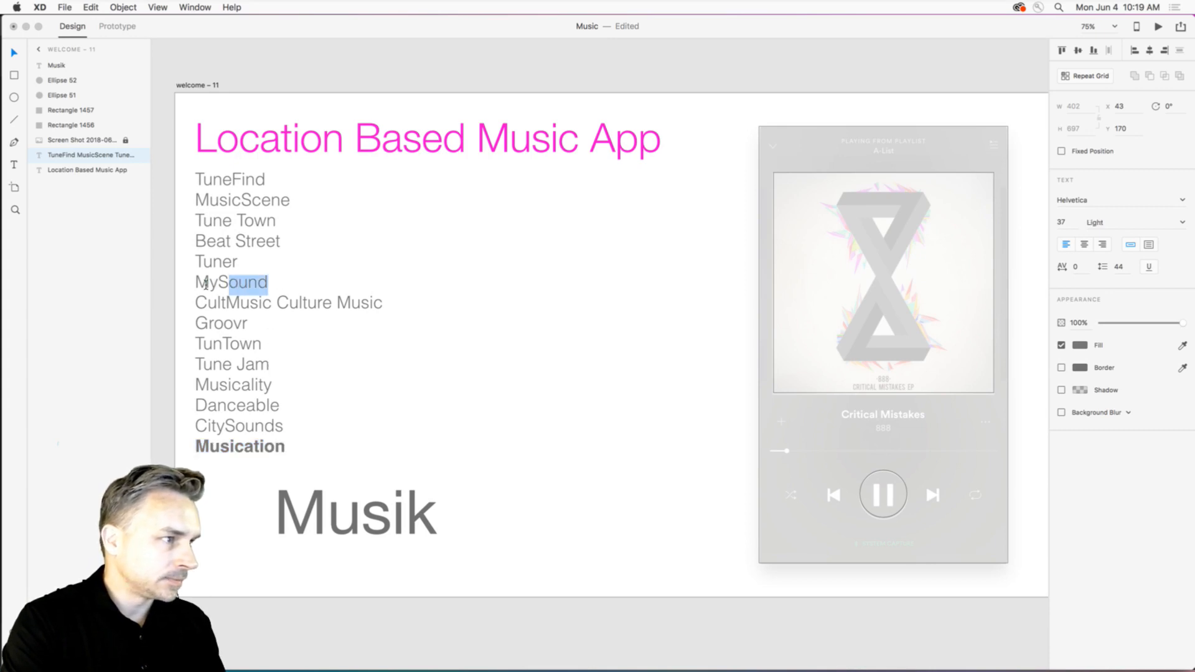
{"action": "left_click", "coordinate": [236, 246]}
{"action": "left_click_drag", "start_coordinate": [279, 391], "coordinate": [196, 364]}
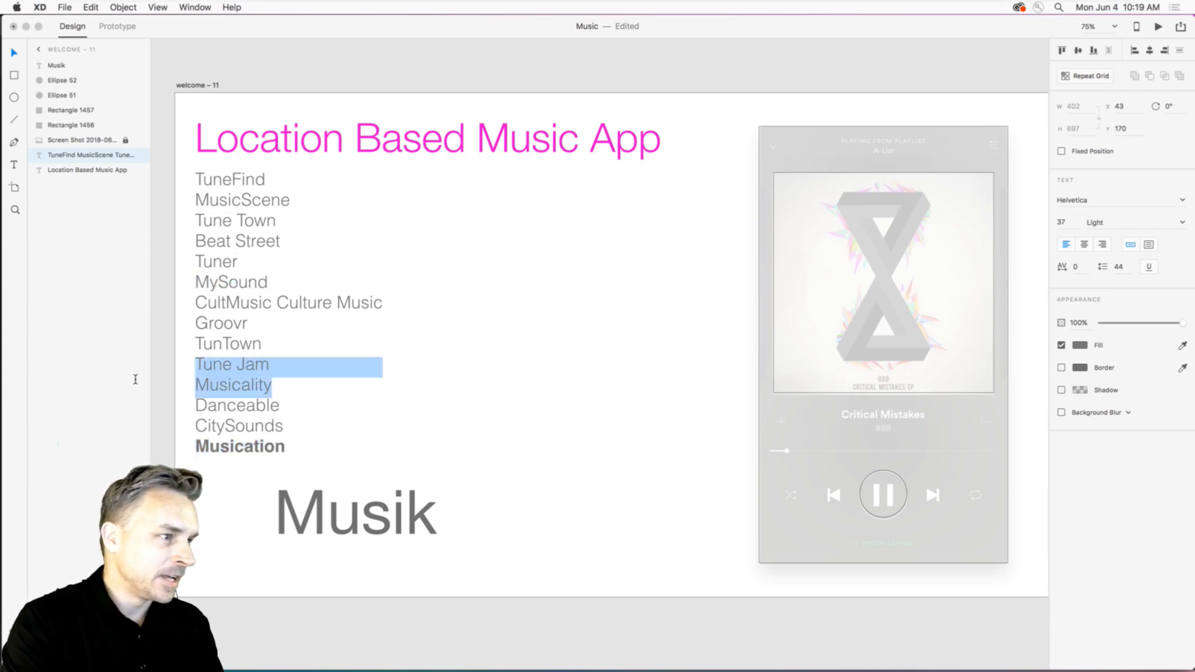
{"action": "left_click", "coordinate": [242, 390]}
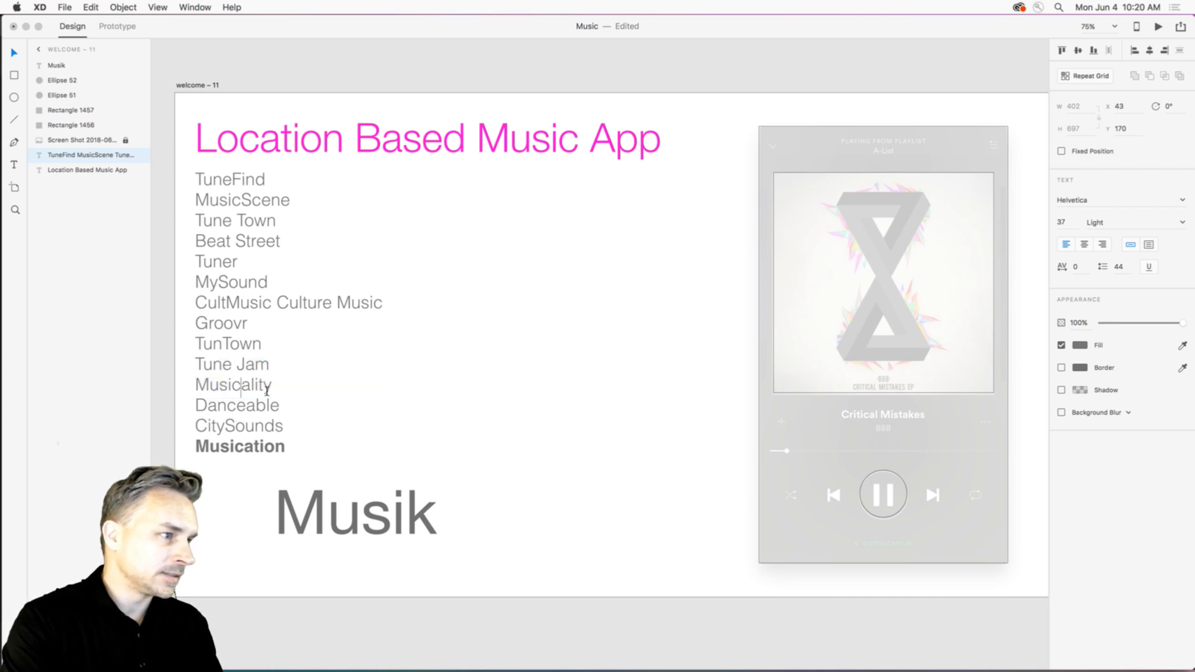
{"action": "left_click_drag", "start_coordinate": [273, 391], "coordinate": [160, 386]}
{"action": "key", "text": "super+b"}
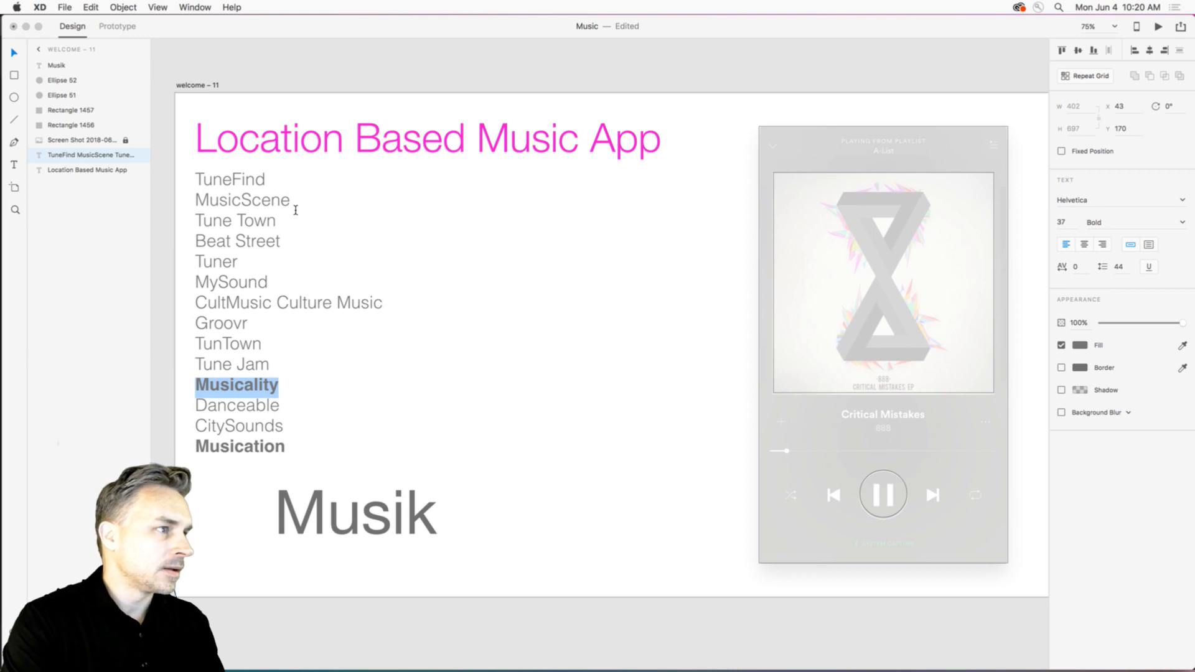
Make "MusicScene" in the name list bold, undoing the accidental replacement of its text with a web address.
{"action": "left_click_drag", "start_coordinate": [291, 201], "coordinate": [183, 207]}
{"action": "type", "text": "https://www.behance.net/live"}
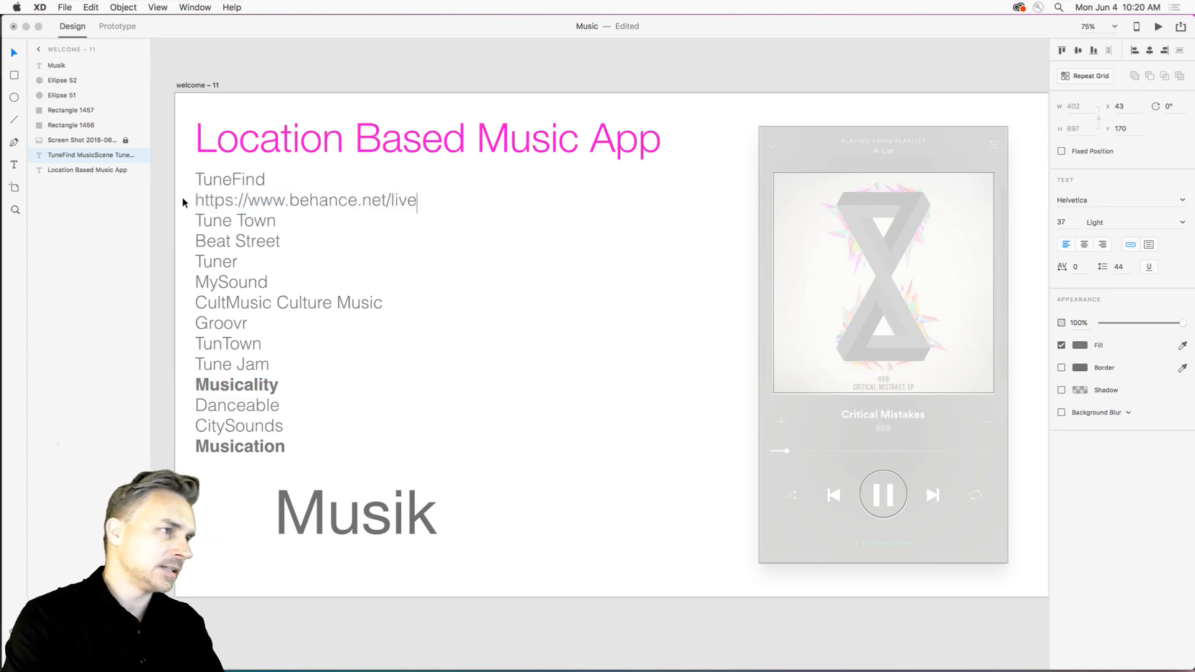
{"action": "key", "text": "super+z"}
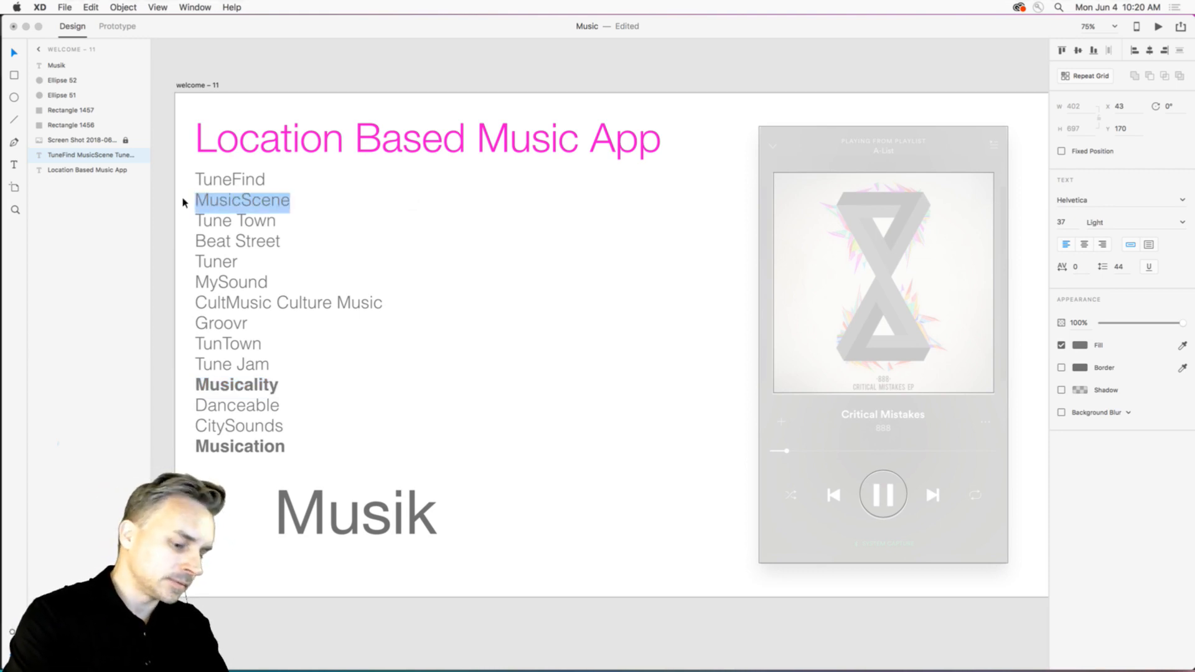
{"action": "key", "text": "super+b"}
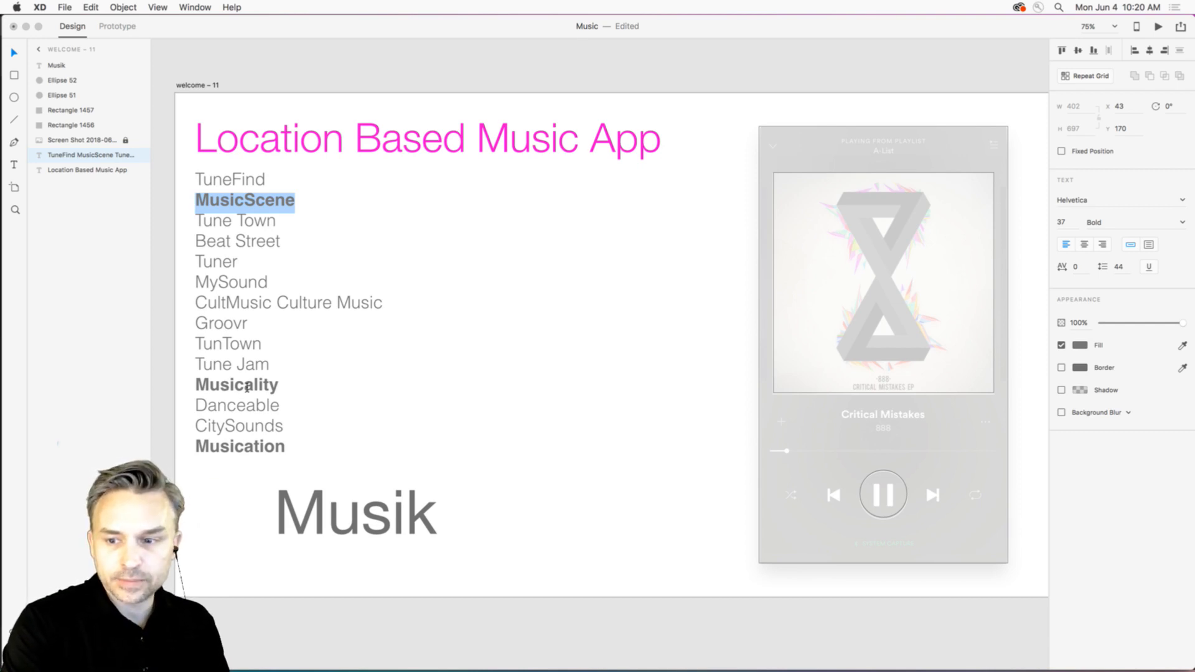
Add "Musica" in bold below "Musication" and move the large "Musik" text beneath the list, aligned with its left edge.
{"action": "left_click", "coordinate": [287, 451]}
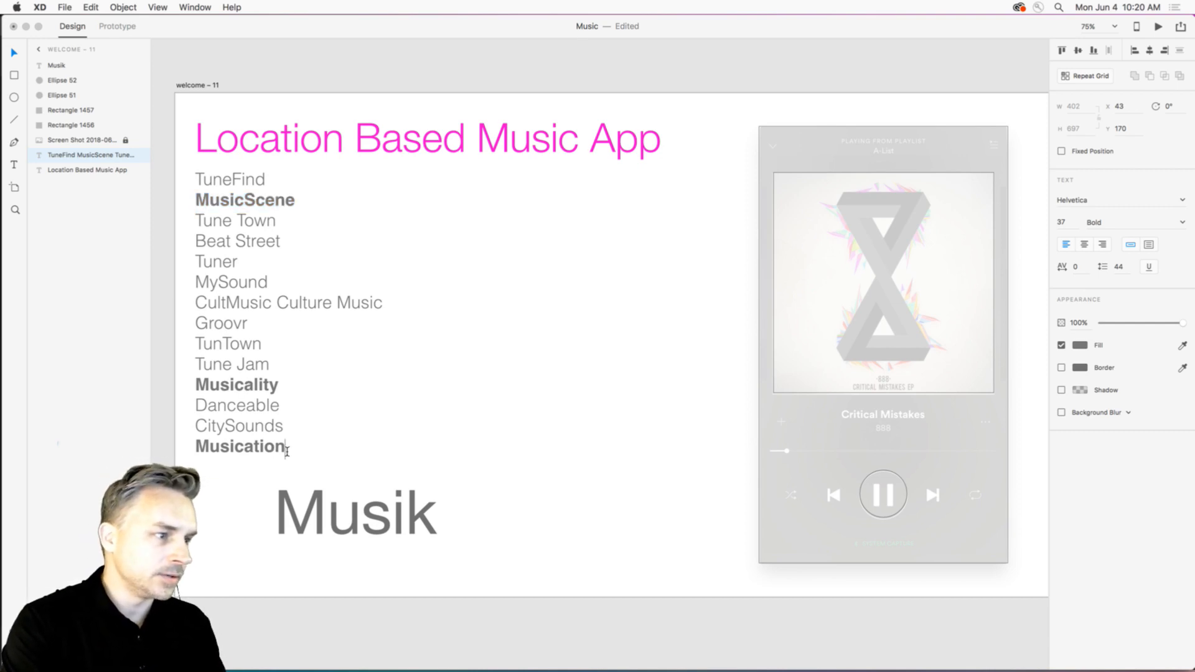
{"action": "type", "text": "Musi"}
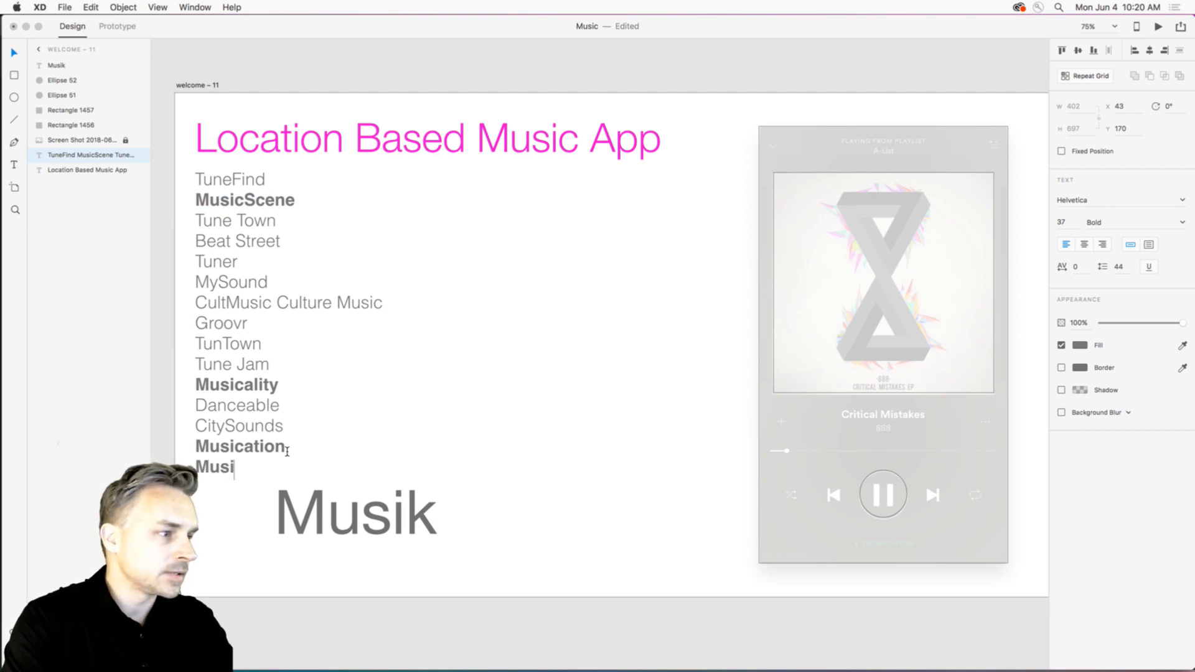
{"action": "type", "text": "ca"}
{"action": "left_click", "coordinate": [15, 54]}
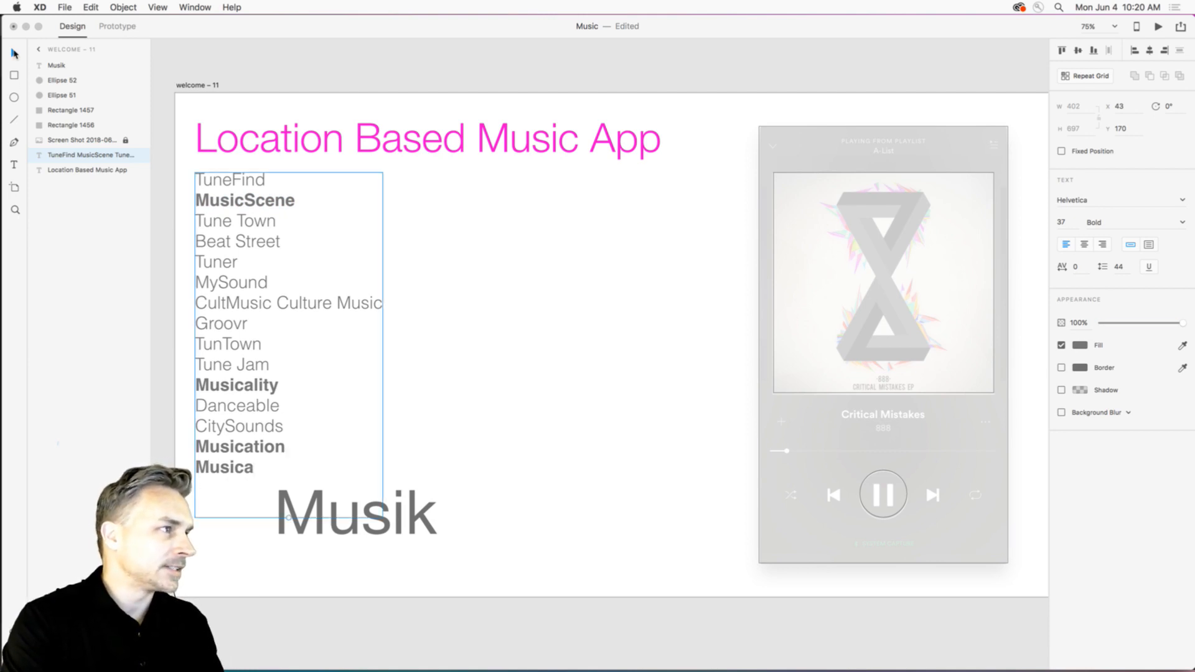
{"action": "left_click", "coordinate": [213, 67]}
{"action": "left_click_drag", "start_coordinate": [347, 547], "coordinate": [269, 541]}
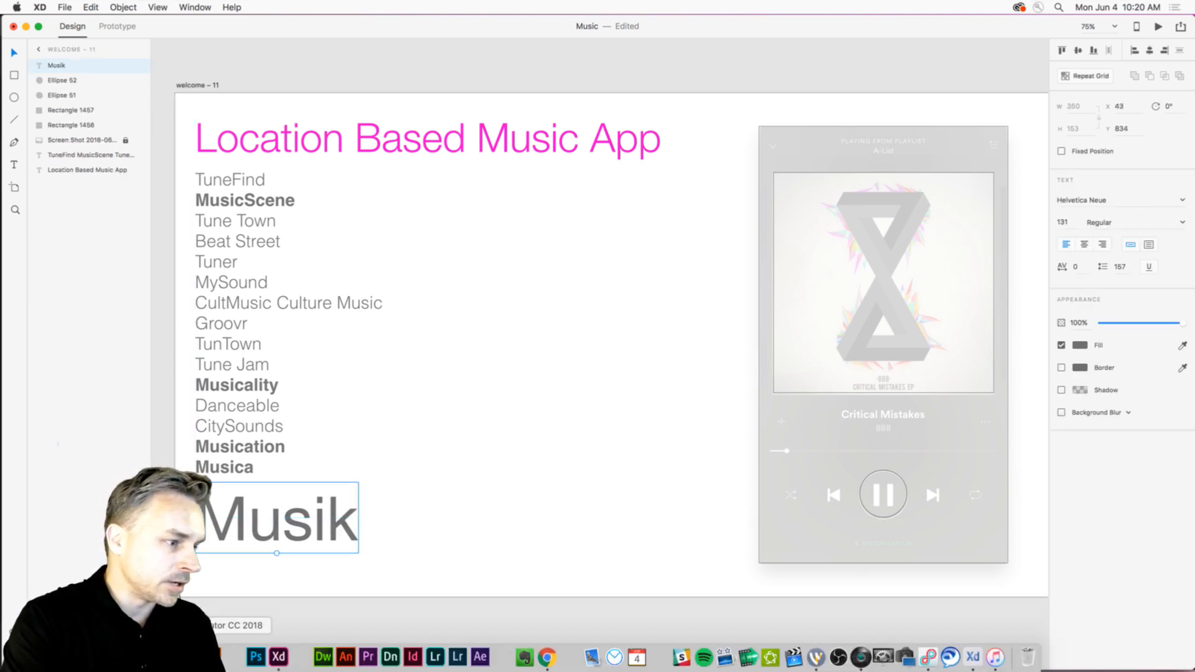
Switch to the logo file in Illustrator, duplicate the thin "MUSIK" text directly below itself and change the copy to "MUSICA".
{"action": "left_click", "coordinate": [212, 657]}
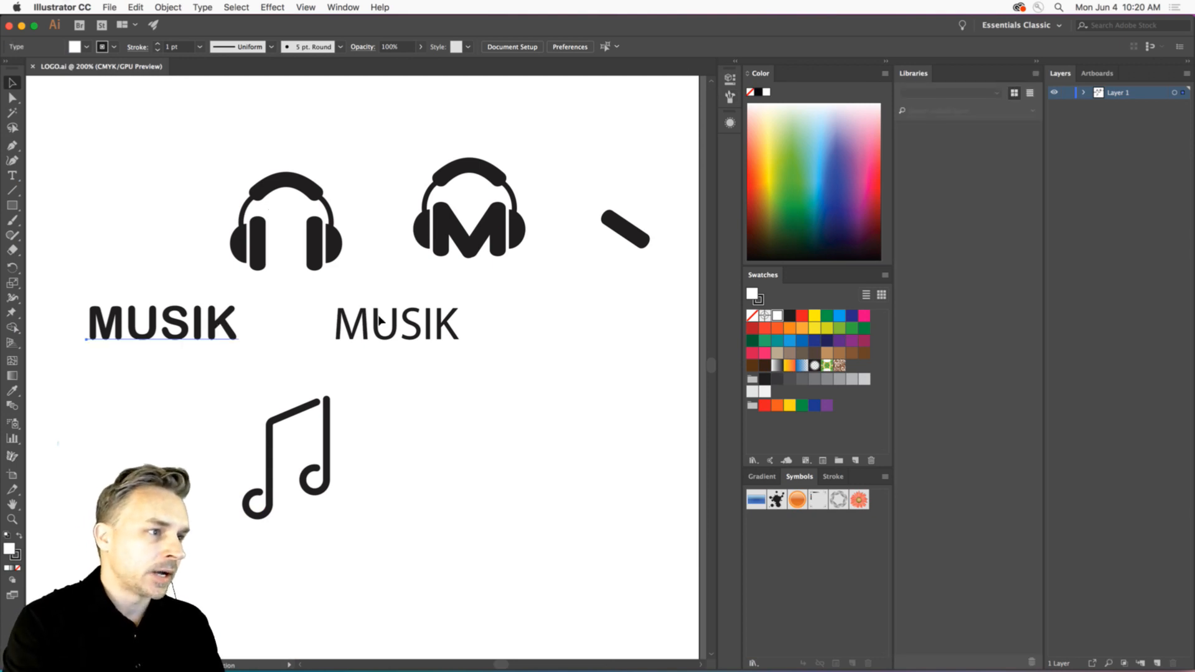
{"action": "left_click", "coordinate": [381, 336]}
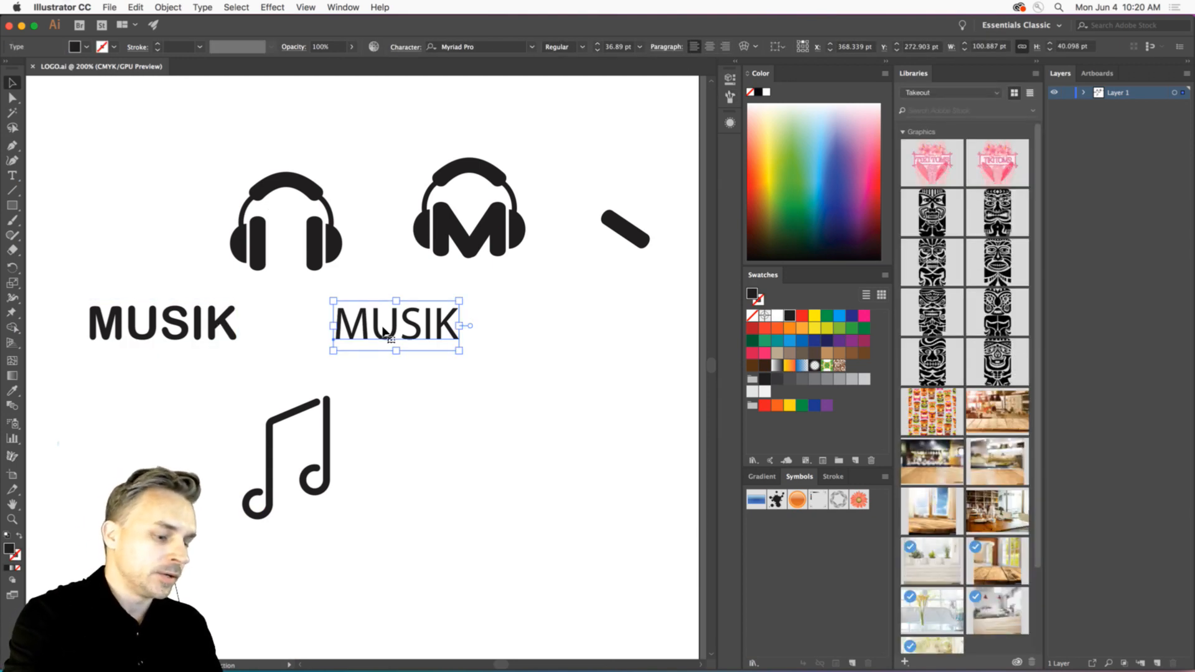
{"action": "left_click_drag", "start_coordinate": [381, 336], "coordinate": [491, 376]}
{"action": "double_click", "coordinate": [423, 374]}
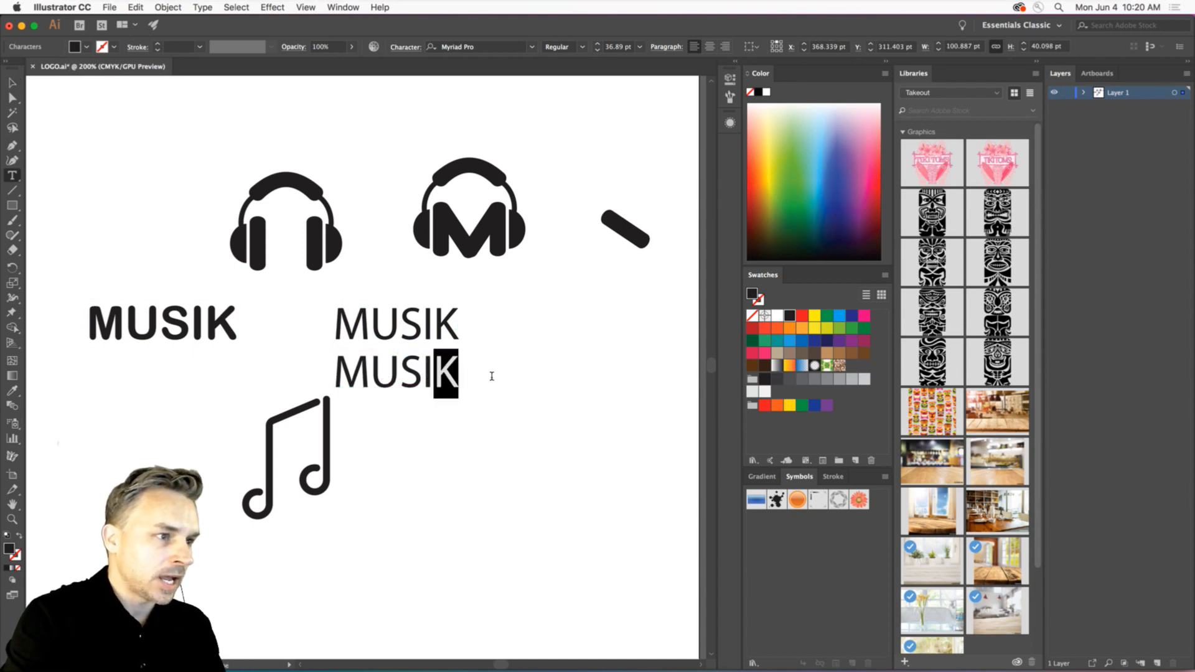
{"action": "type", "text": "c"}
{"action": "key", "text": "BackSpace"}
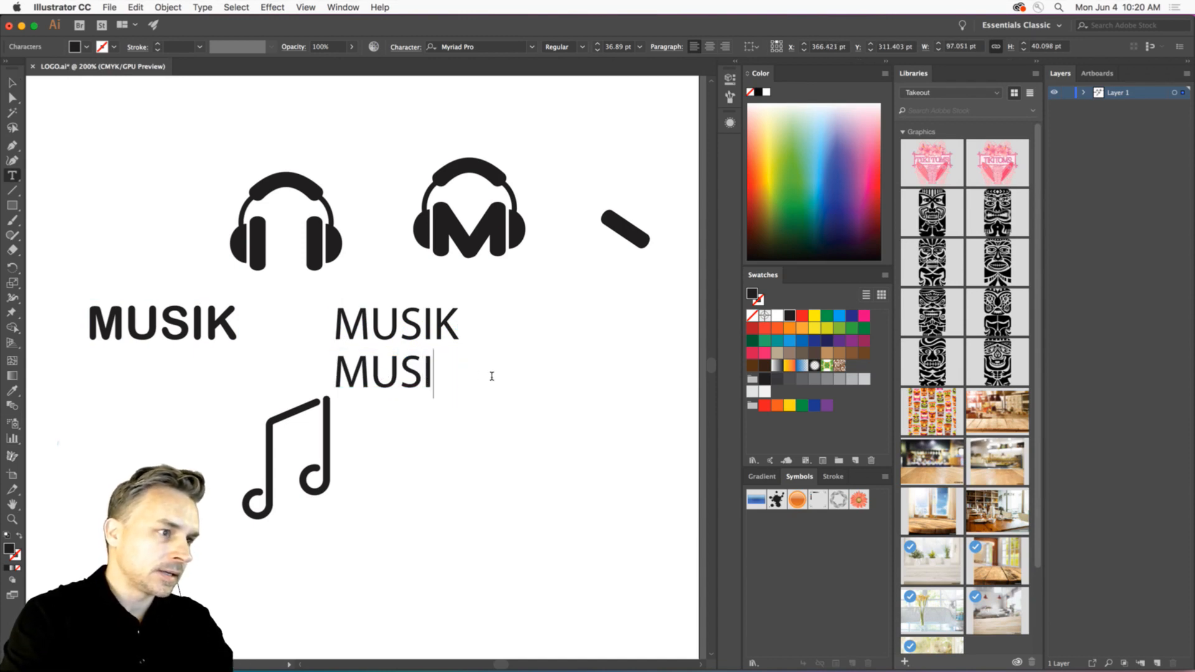
{"action": "type", "text": "CA"}
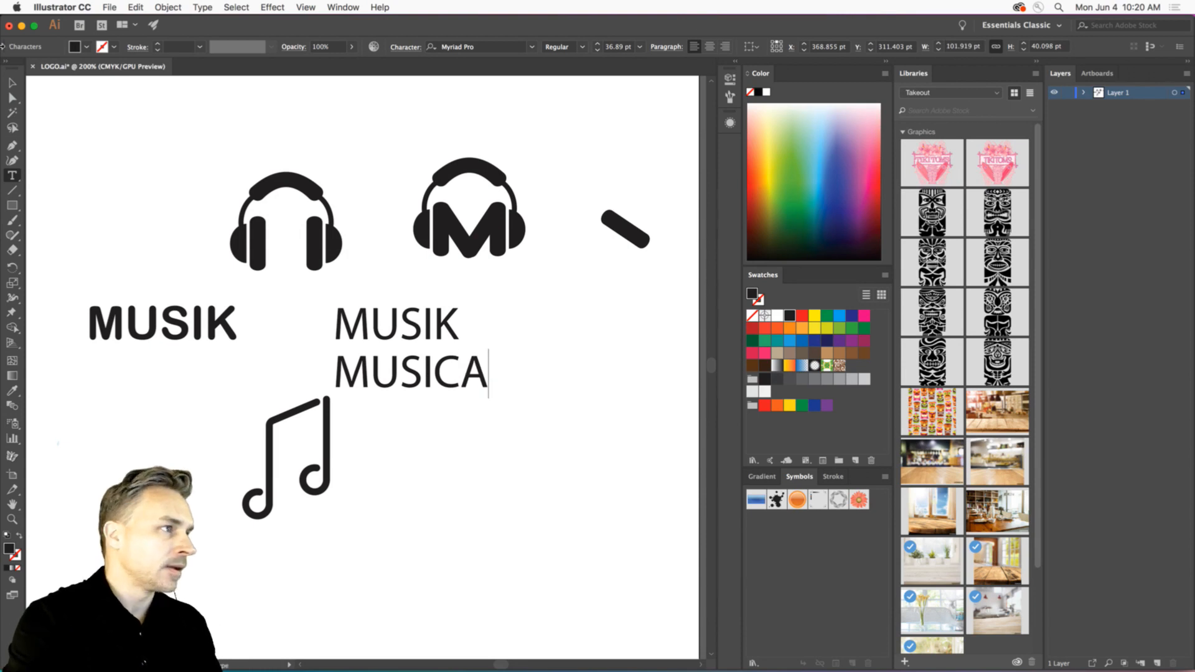
{"action": "key", "text": "Escape"}
Copy the headphones icon with the letter M into the XD artboard and place it in the empty area beside the name list.
{"action": "left_click_drag", "start_coordinate": [398, 142], "coordinate": [518, 272]}
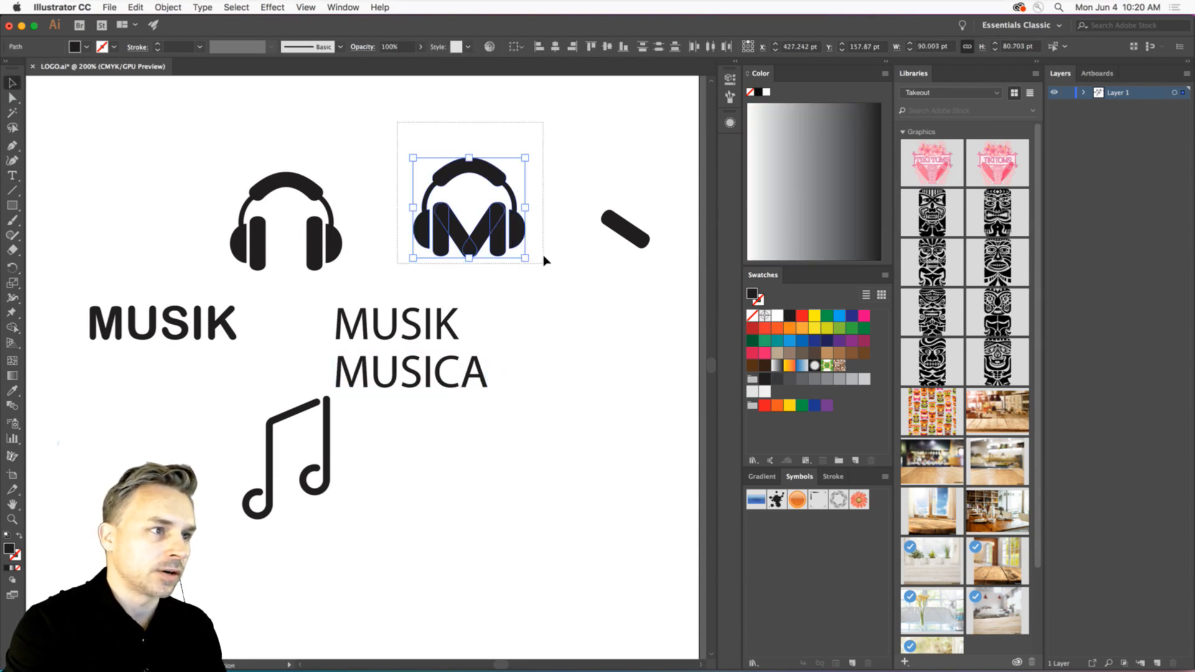
{"action": "left_click", "coordinate": [22, 26]}
{"action": "key", "text": "super+v"}
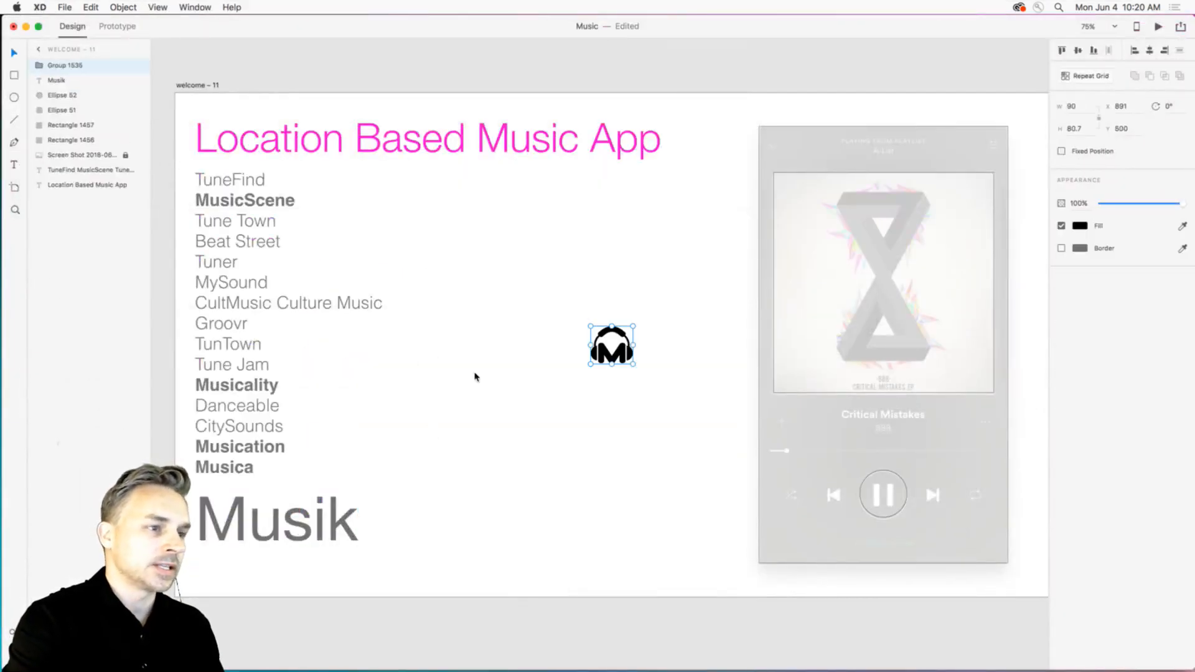
{"action": "left_click_drag", "start_coordinate": [621, 352], "coordinate": [493, 282]}
Draw an unfilled square of about 208 by 208 around the headphones icon, center it on the icon and deselect it.
{"action": "key", "text": "r"}
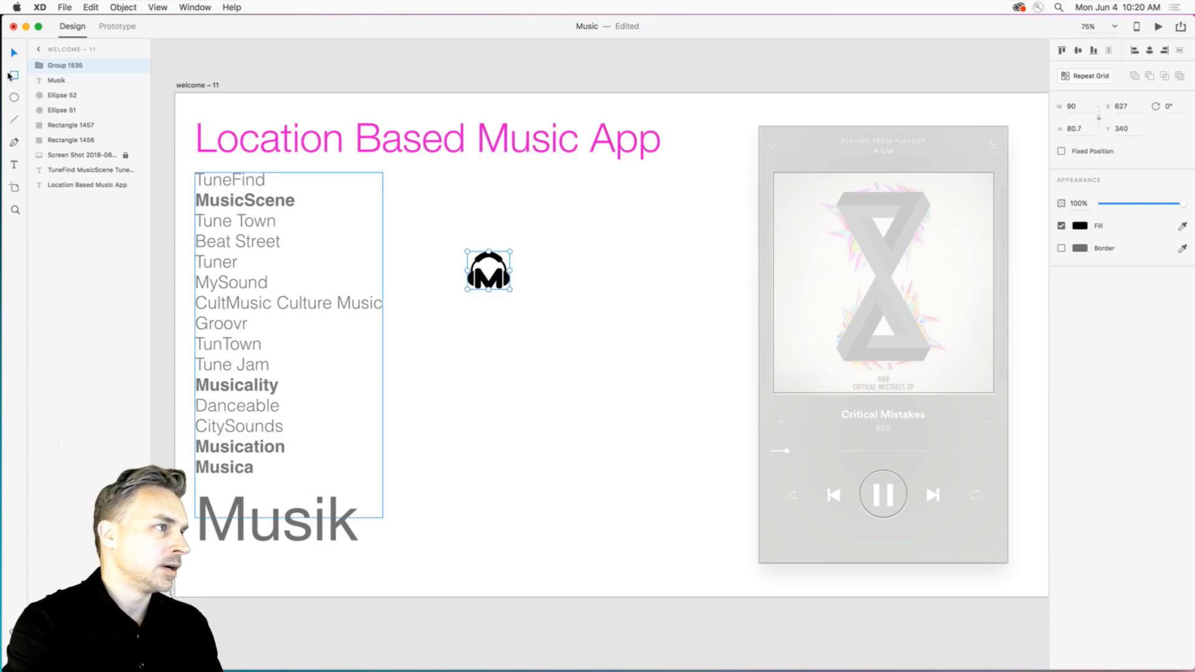
{"action": "left_click_drag", "start_coordinate": [443, 223], "coordinate": [539, 321]}
{"action": "left_click", "coordinate": [1062, 248]}
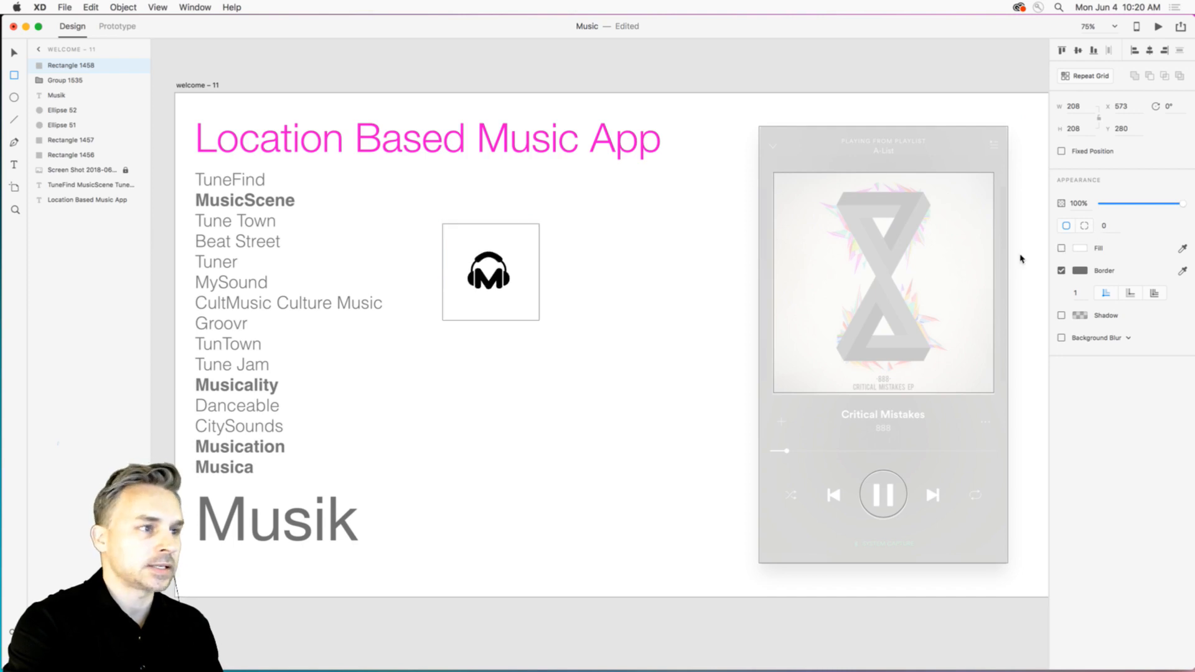
{"action": "key", "text": "v"}
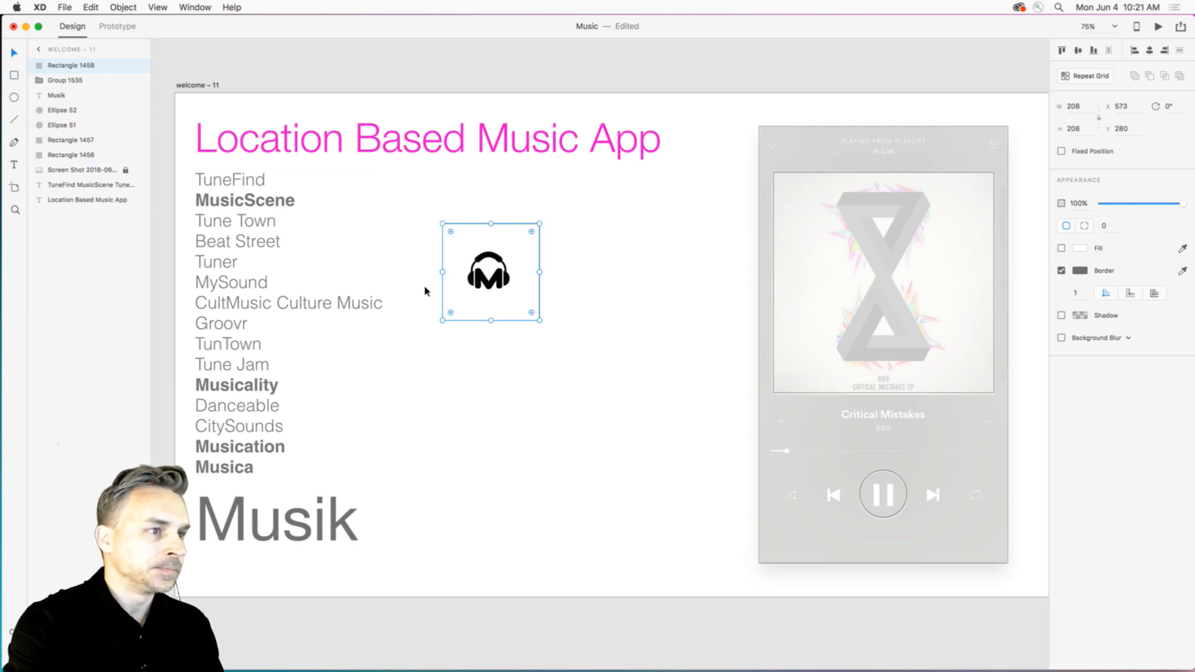
{"action": "left_click_drag", "start_coordinate": [443, 294], "coordinate": [440, 297]}
{"action": "left_click", "coordinate": [608, 435]}
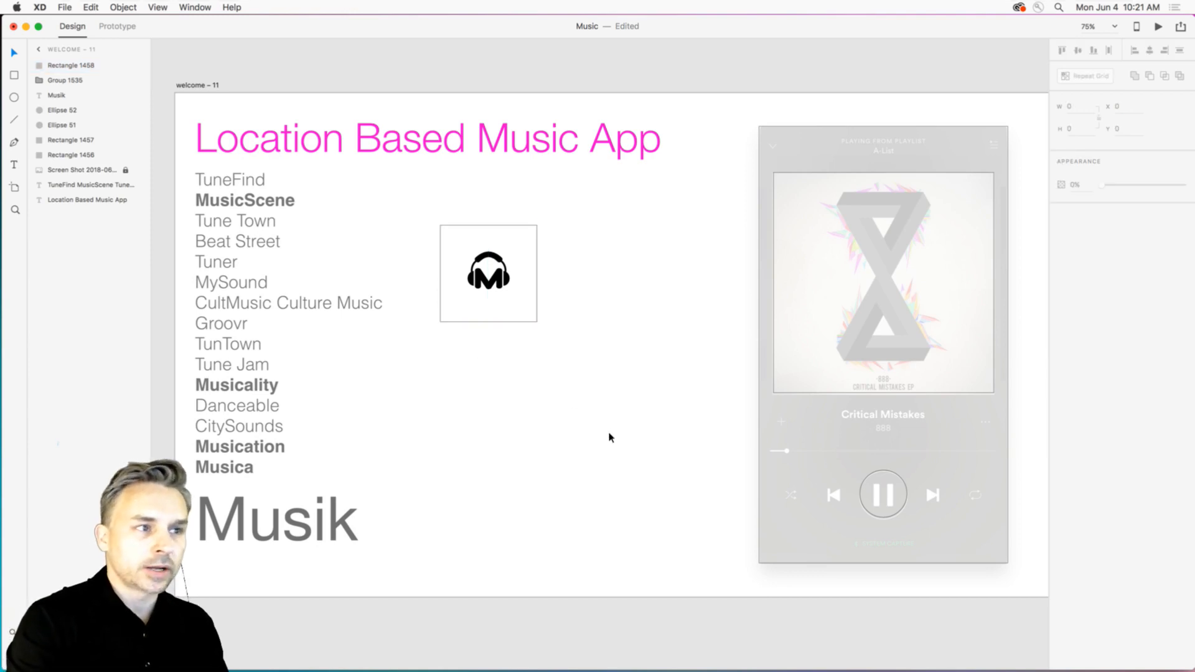
{"action": "left_click", "coordinate": [222, 521]}
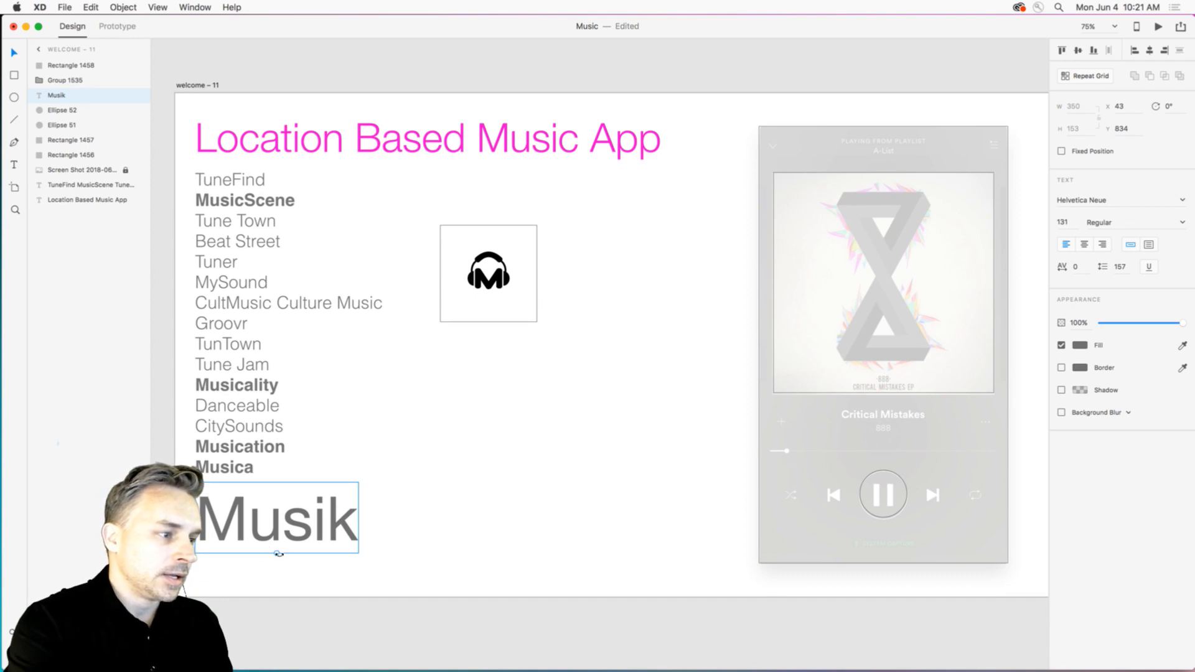
{"action": "left_click", "coordinate": [680, 381]}
{"action": "left_click_drag", "start_coordinate": [681, 381], "coordinate": [309, 336]}
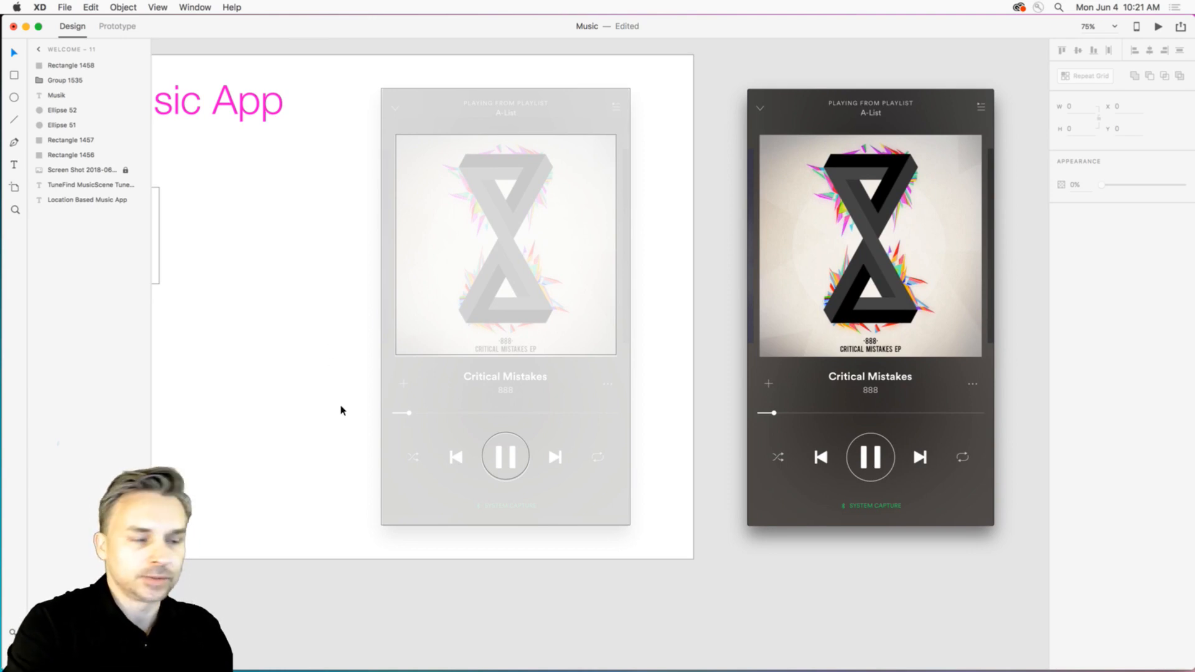
Add "Playce" in bold below "Musica" in the name list and move the large "Musik" text down to make room.
{"action": "left_click_drag", "start_coordinate": [347, 370], "coordinate": [827, 369]}
{"action": "double_click", "coordinate": [205, 431]}
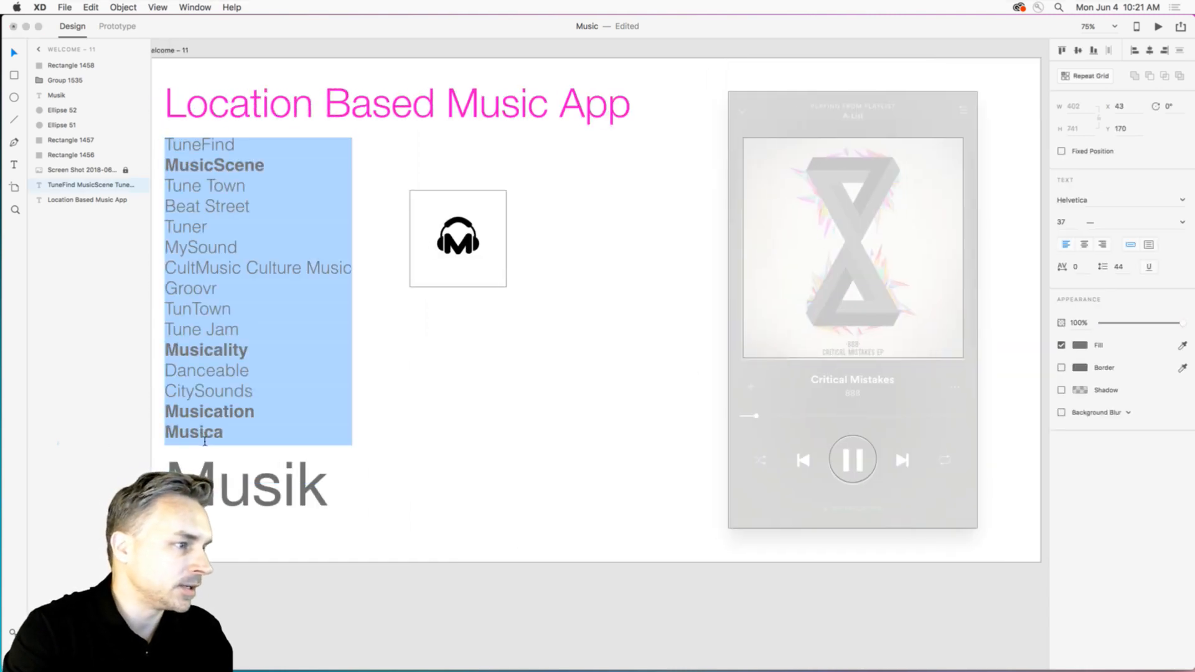
{"action": "left_click", "coordinate": [224, 436]}
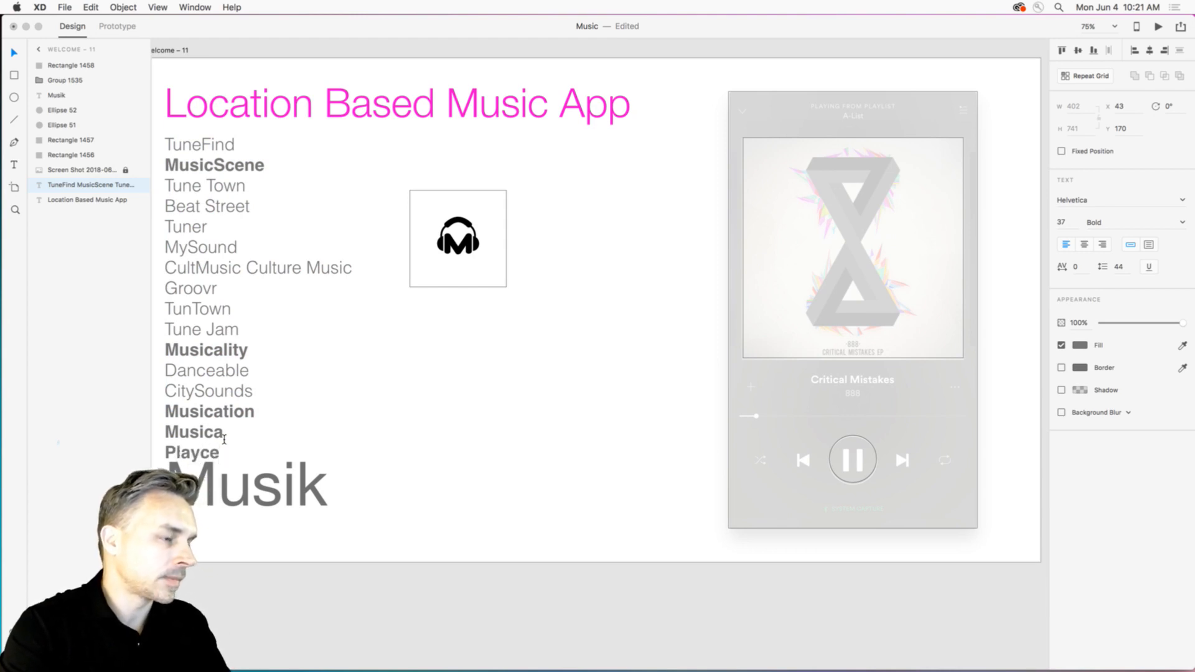
{"action": "left_click", "coordinate": [14, 54]}
{"action": "left_click", "coordinate": [203, 483]}
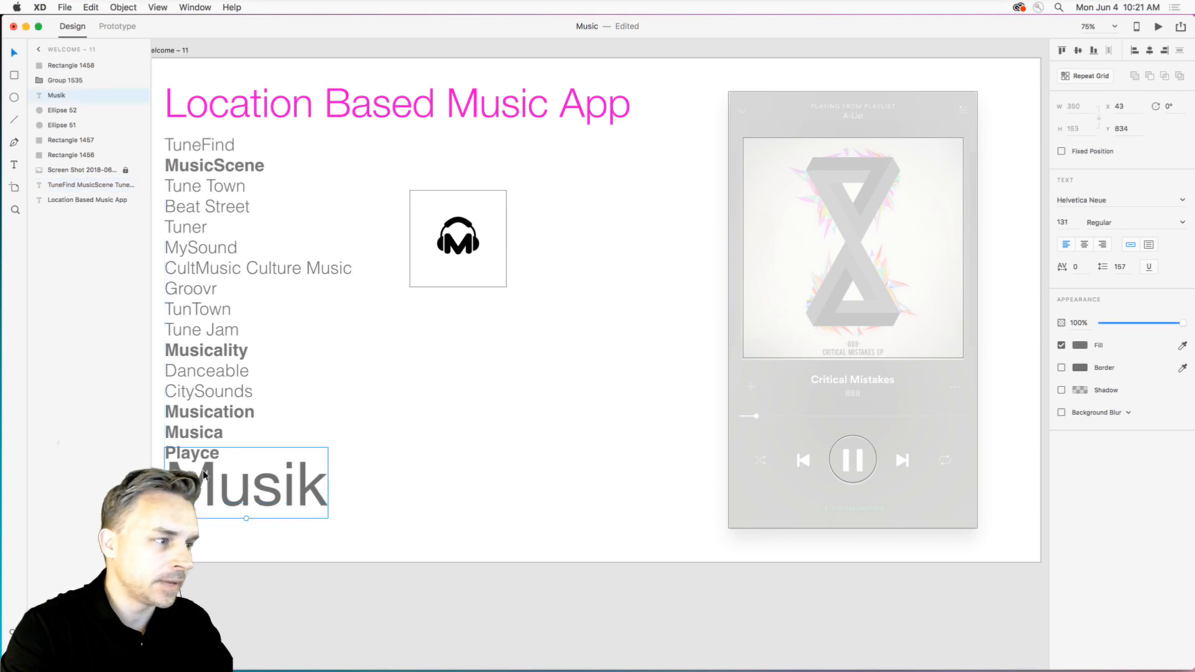
{"action": "left_click_drag", "start_coordinate": [203, 483], "coordinate": [203, 528]}
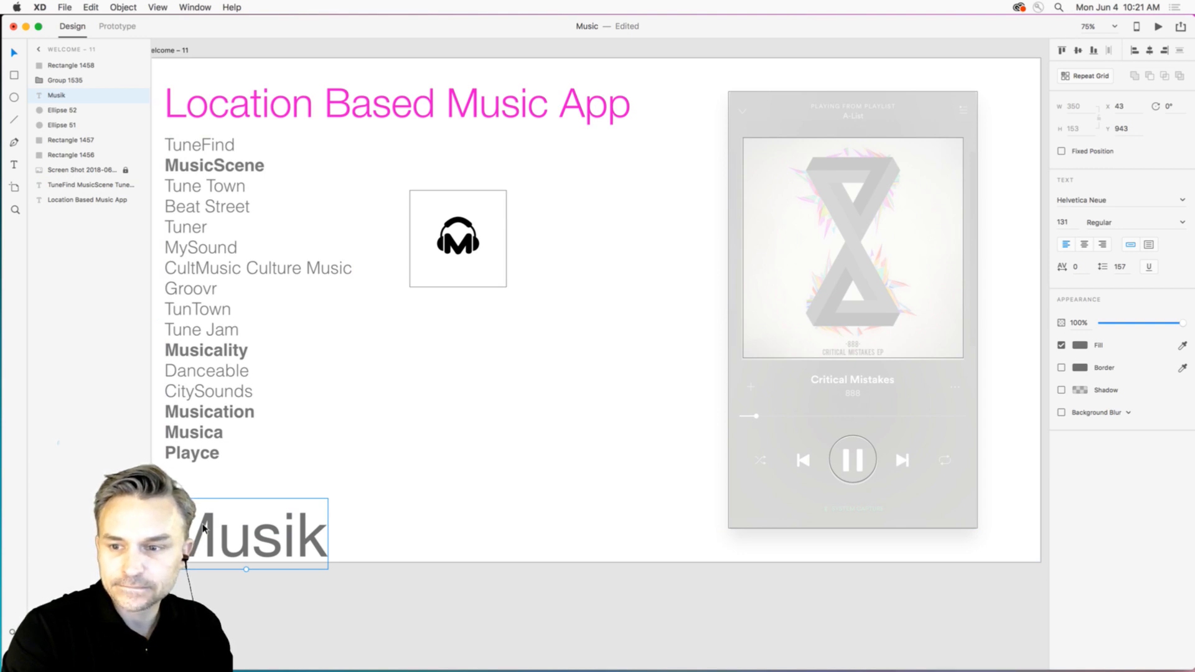
{"action": "left_click", "coordinate": [532, 386]}
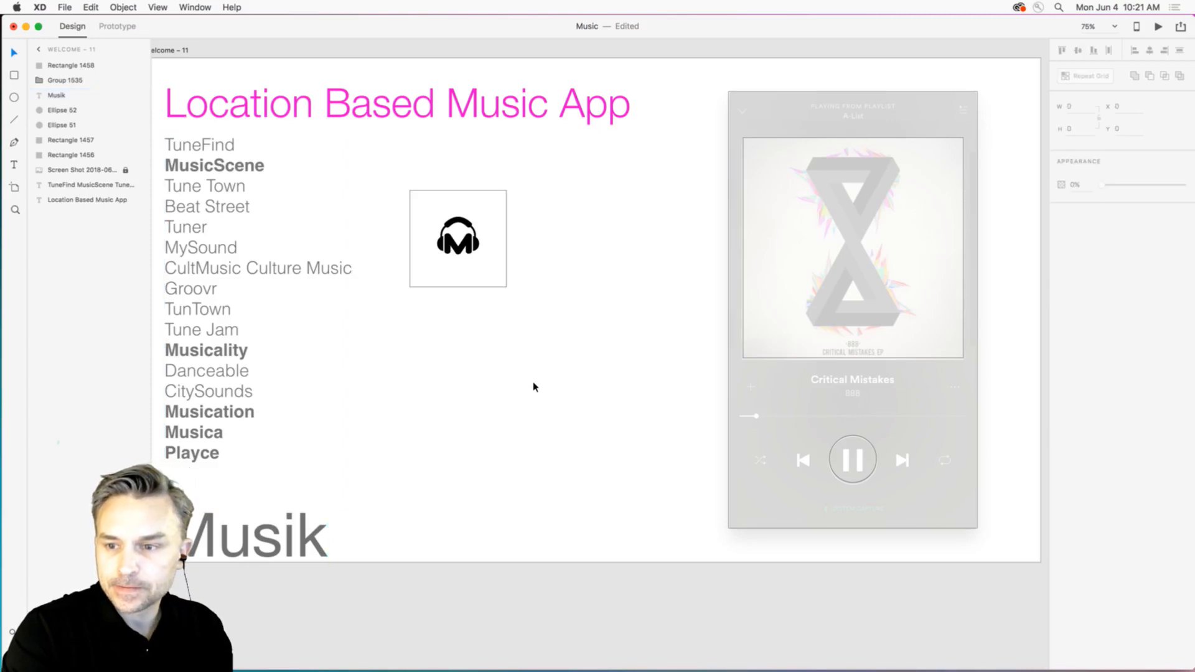
Add "Sound Around" in bold as a new line below "Playce" in the name list and deselect the text.
{"action": "left_click", "coordinate": [307, 350]}
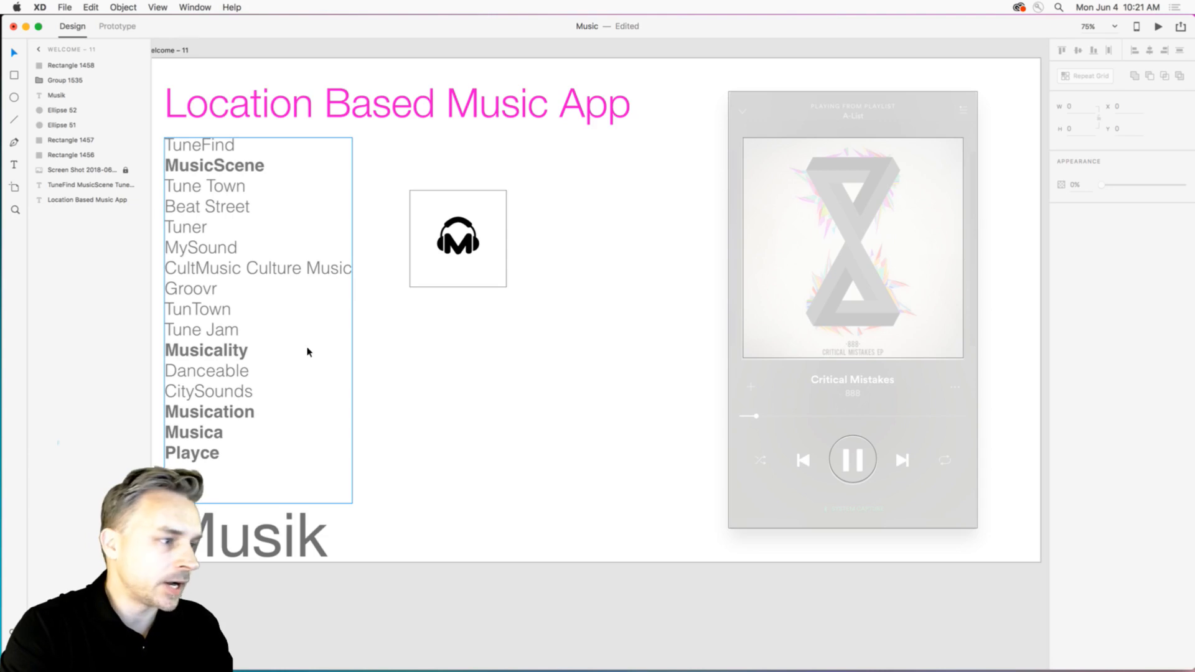
{"action": "double_click", "coordinate": [202, 459]}
{"action": "left_click", "coordinate": [227, 461]}
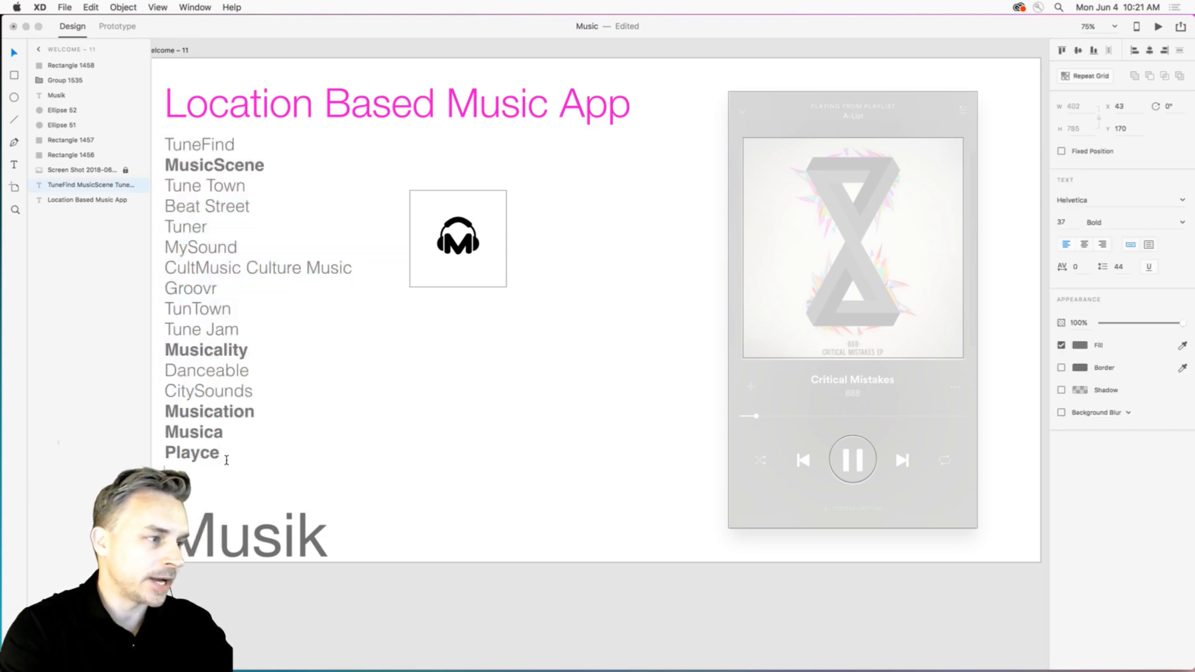
{"action": "type", "text": "Sound Around"}
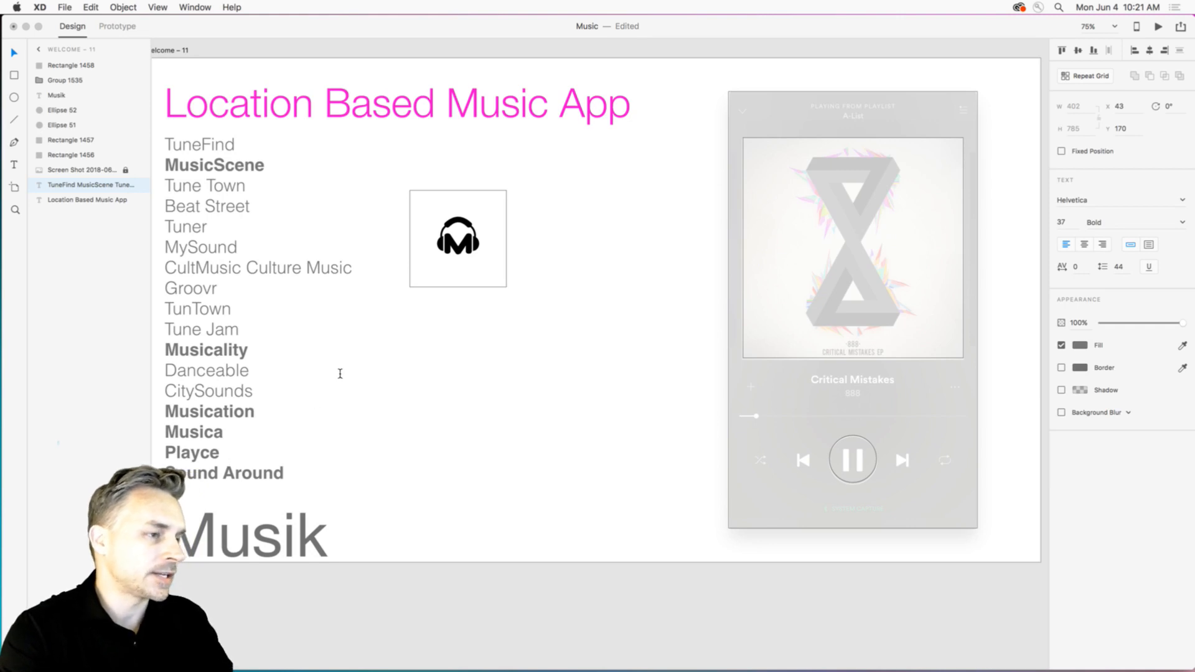
{"action": "key", "text": "Escape"}
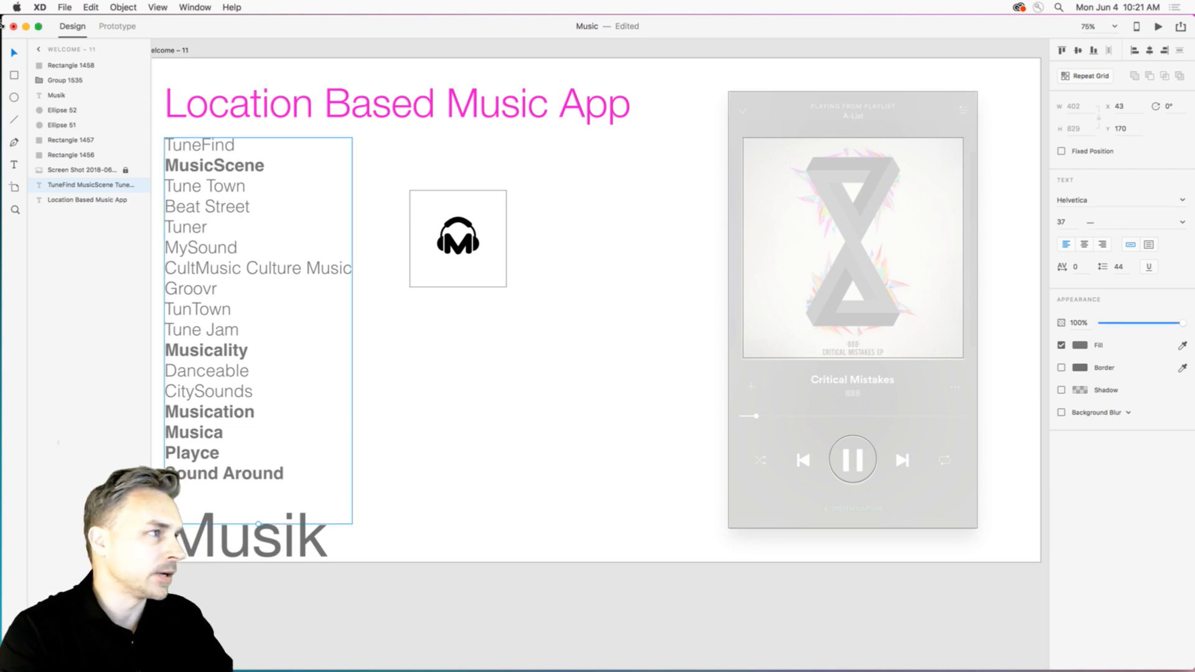
{"action": "left_click", "coordinate": [230, 45]}
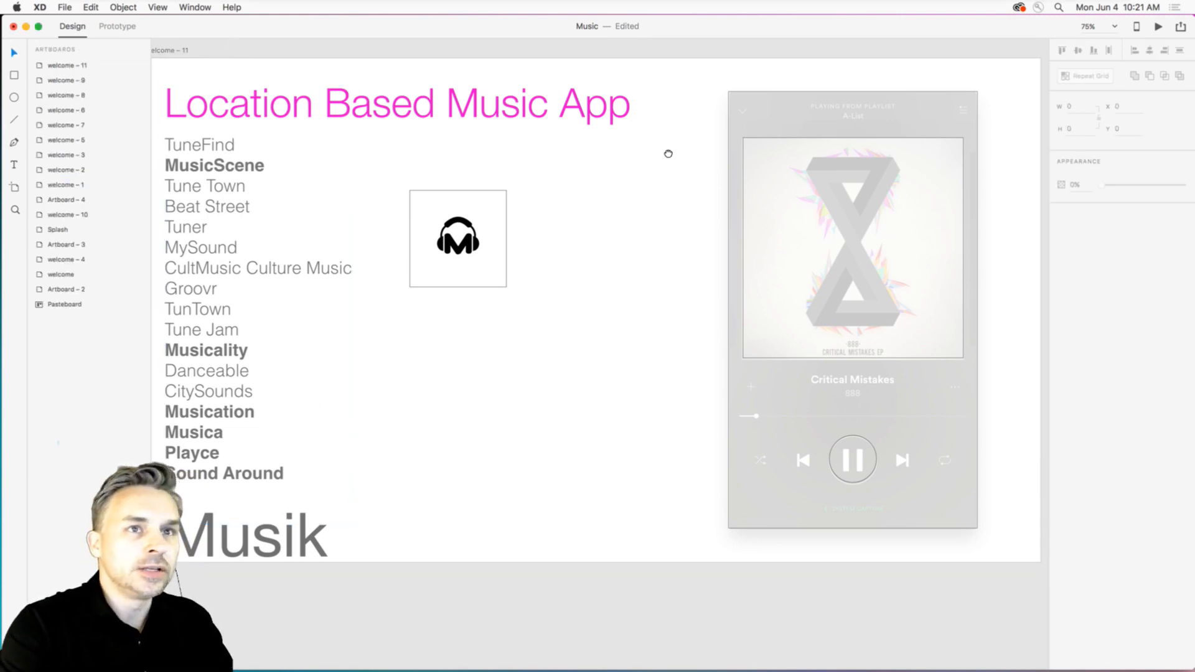
Unlock the faded 20% player screenshot on the artboard and delete it.
{"action": "left_click_drag", "start_coordinate": [667, 152], "coordinate": [284, 154]}
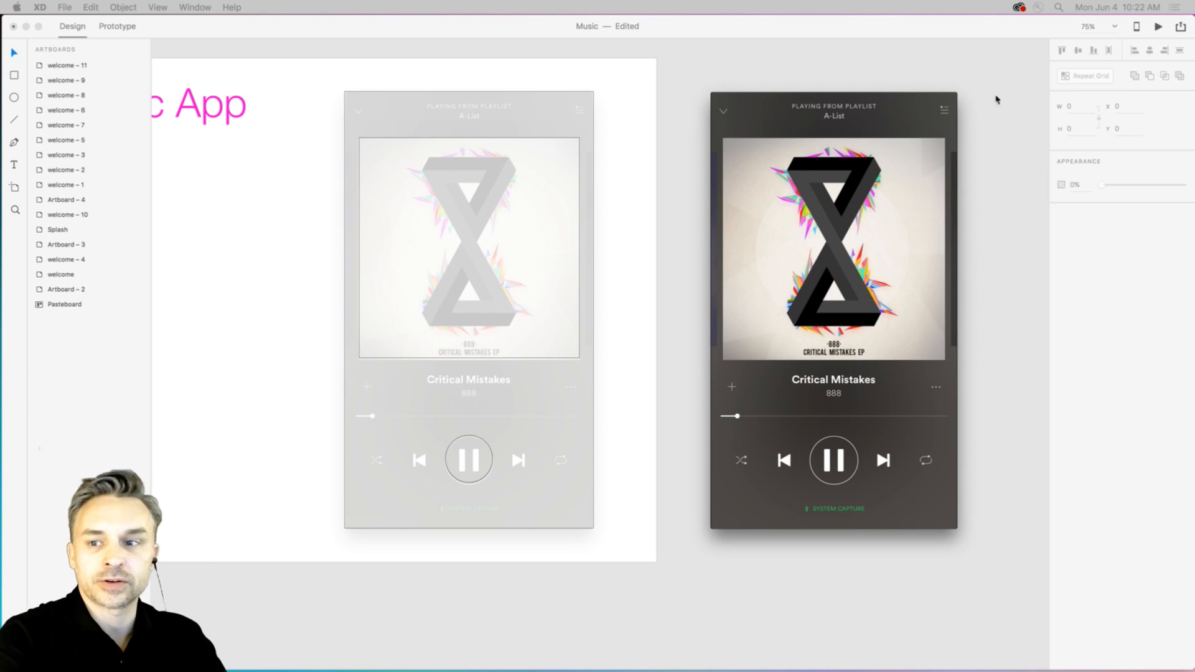
{"action": "left_click", "coordinate": [635, 353]}
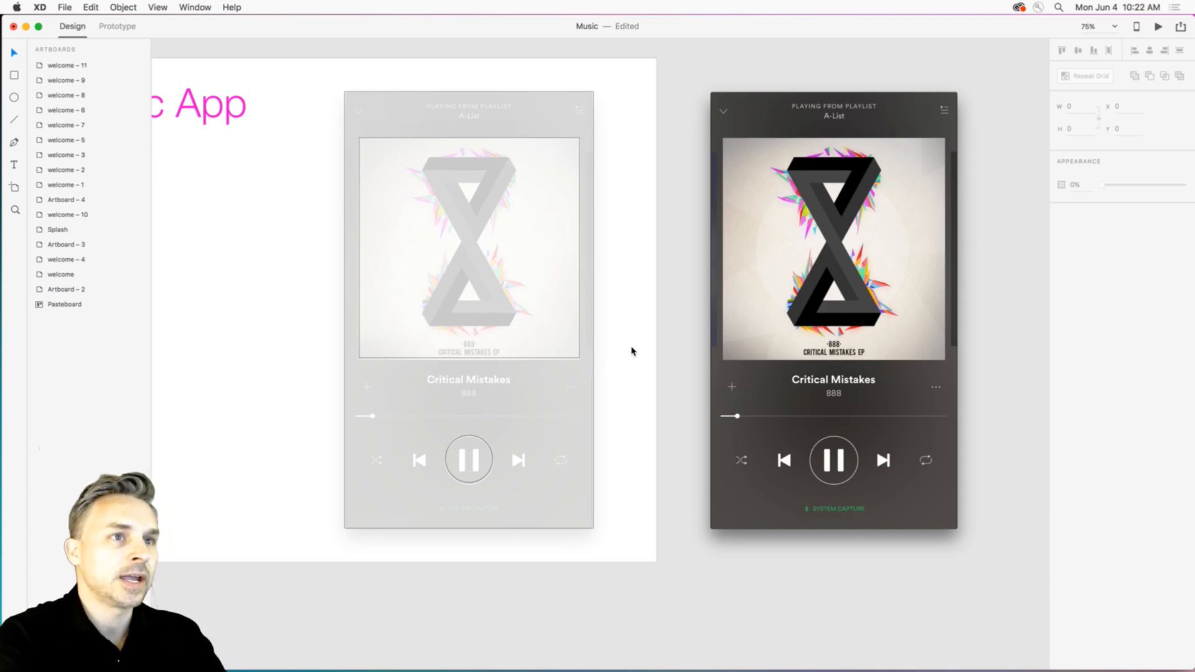
{"action": "scroll", "coordinate": [697, 324], "scroll_direction": "up", "scroll_amount": 1}
{"action": "scroll", "coordinate": [618, 197], "scroll_direction": "up", "scroll_amount": 2}
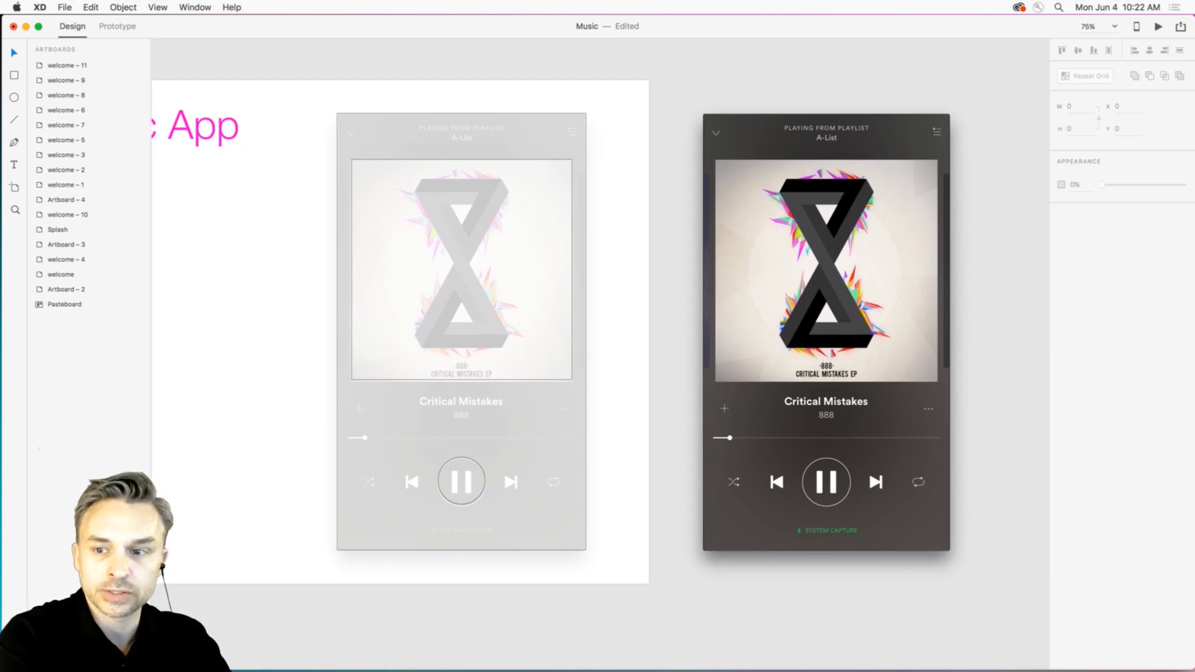
{"action": "left_click", "coordinate": [569, 117]}
{"action": "left_click", "coordinate": [804, 275]}
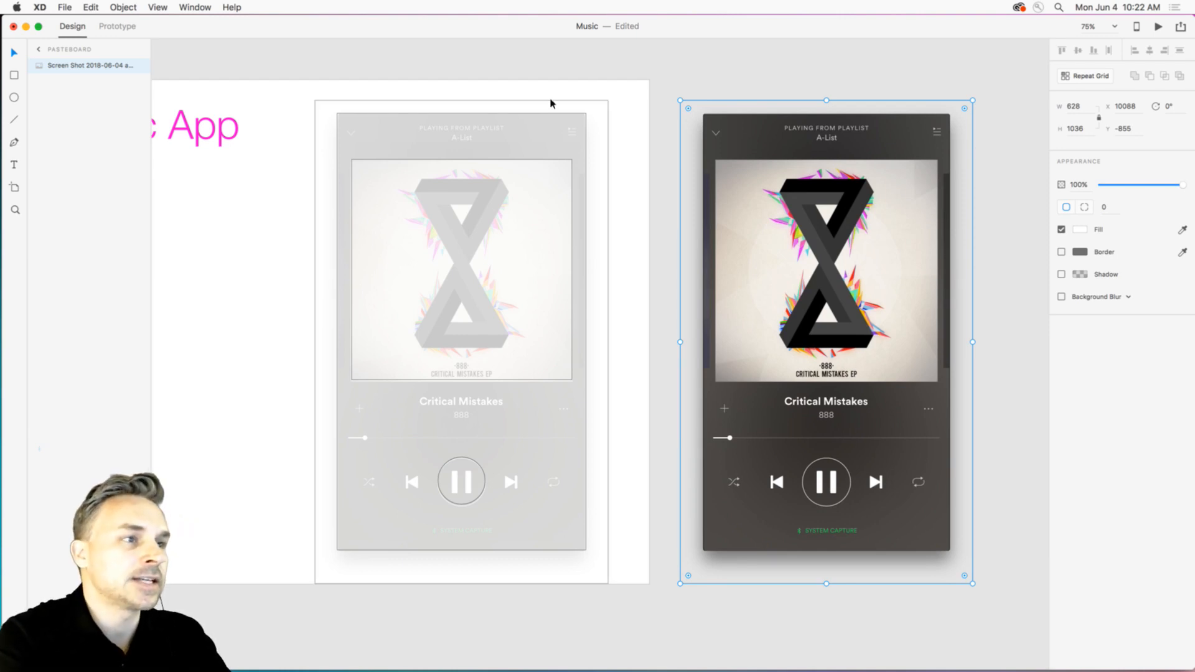
{"action": "left_click", "coordinate": [376, 123]}
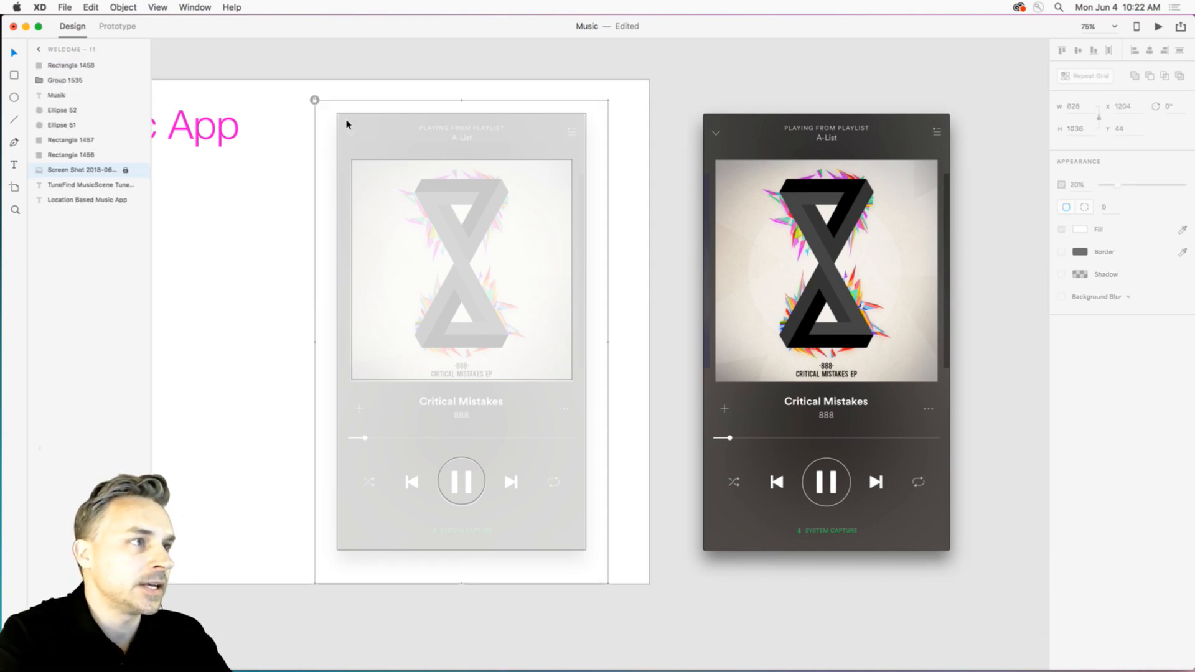
{"action": "left_click", "coordinate": [314, 101]}
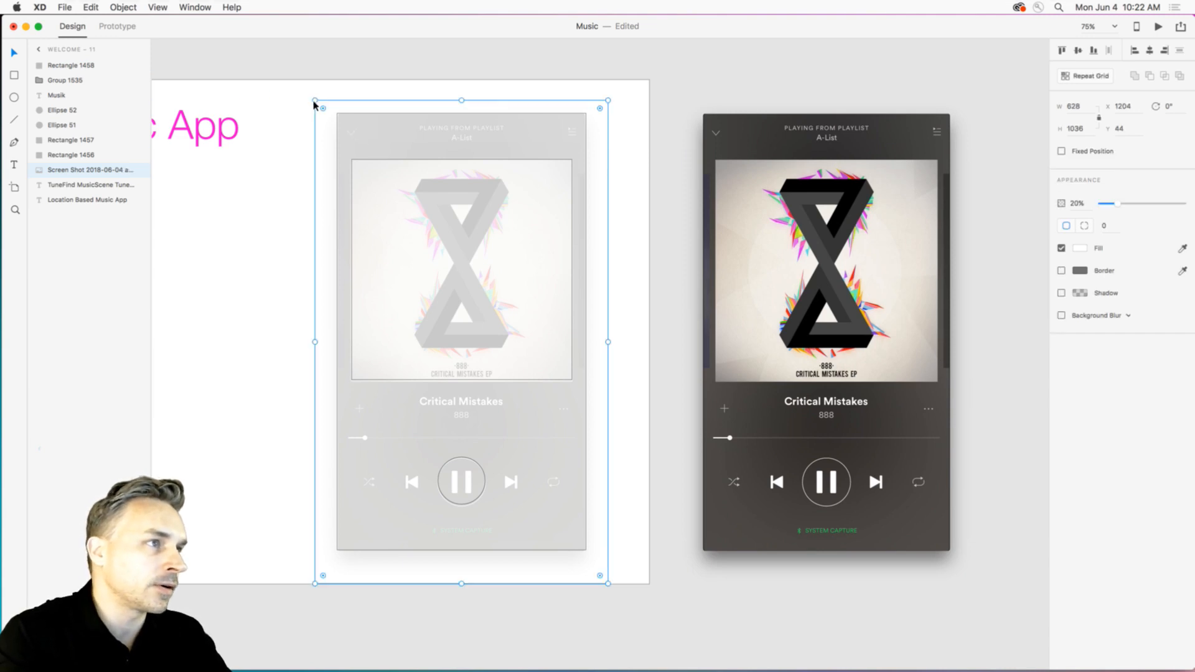
{"action": "key", "text": "Delete"}
Delete the traced rectangles and circles left on the artboard and select the original player screenshot on the pasteboard.
{"action": "left_click_drag", "start_coordinate": [331, 95], "coordinate": [361, 177]}
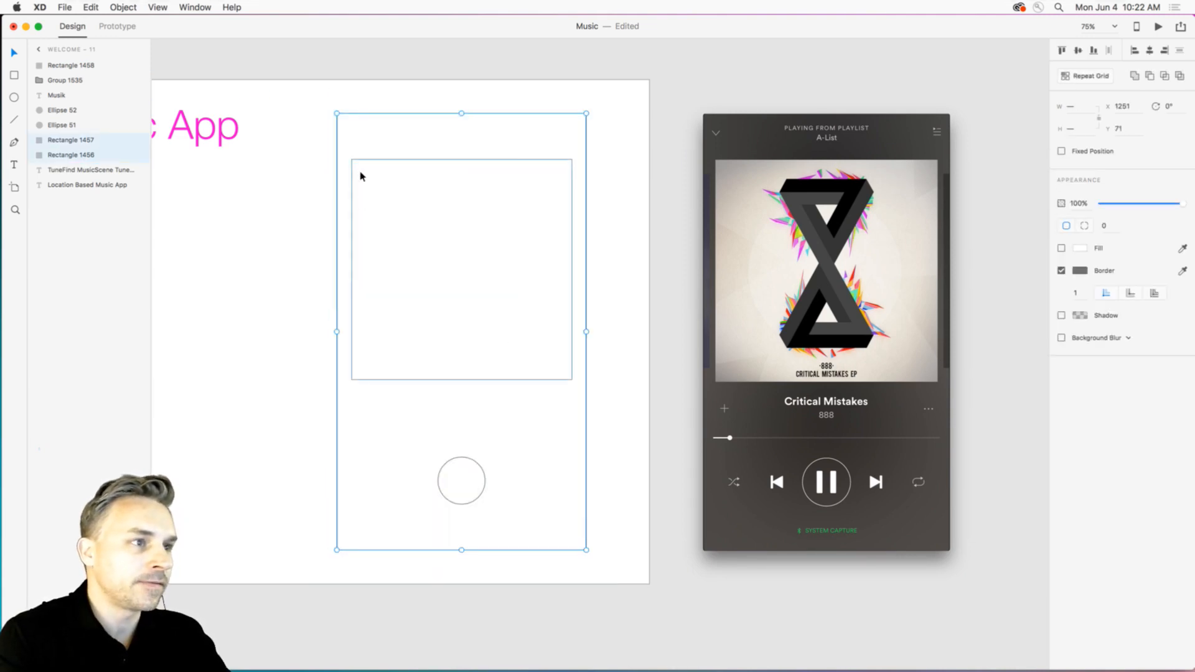
{"action": "left_click_drag", "start_coordinate": [320, 94], "coordinate": [615, 616]}
{"action": "key", "text": "Delete"}
{"action": "left_click", "coordinate": [753, 290]}
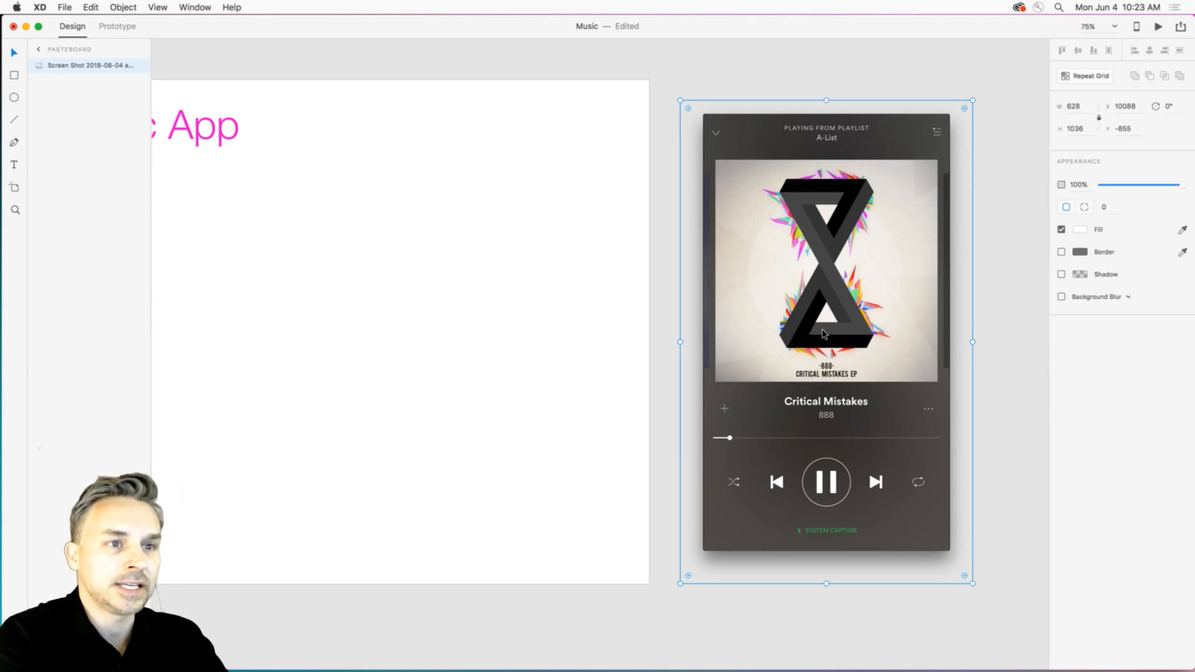
Switch to Finder, open the Research folder inside MusicApp and browse its images as icons in an enlarged window.
{"action": "mouse_move", "coordinate": [368, 657]}
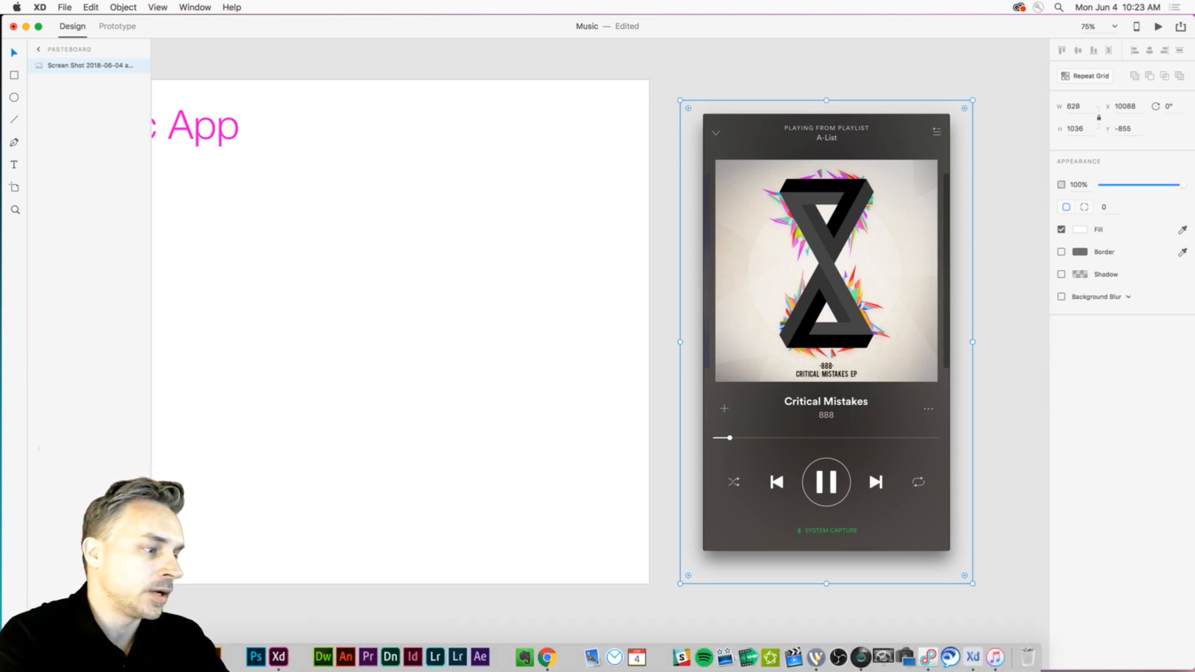
{"action": "left_click", "coordinate": [167, 657]}
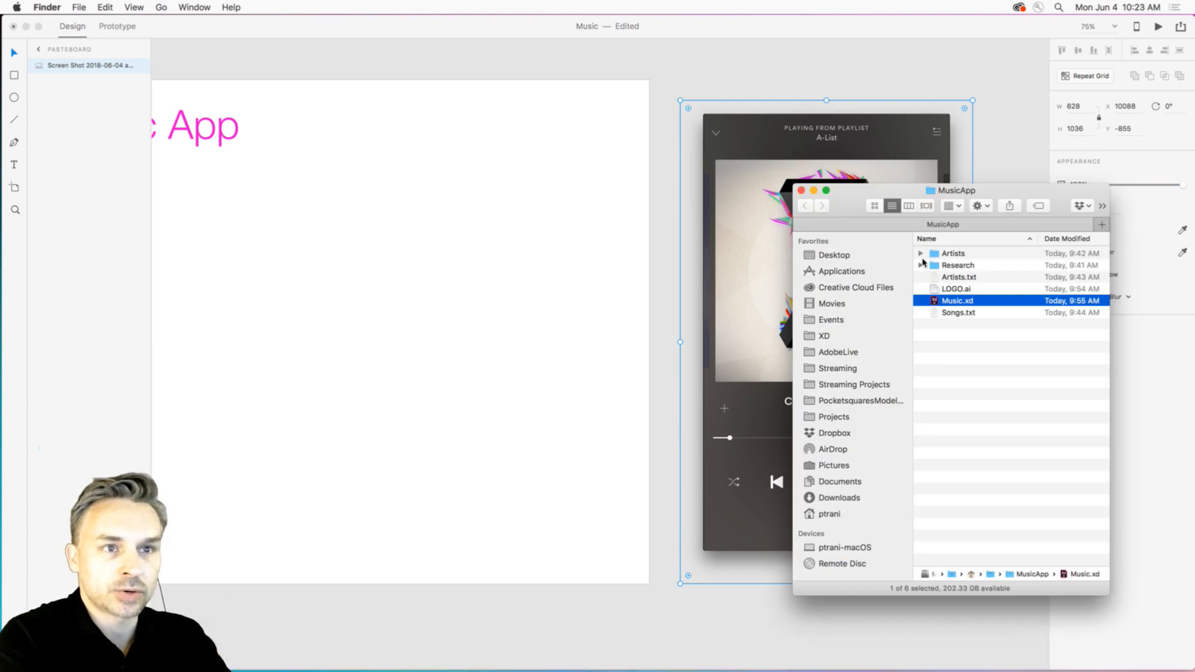
{"action": "left_click", "coordinate": [919, 266]}
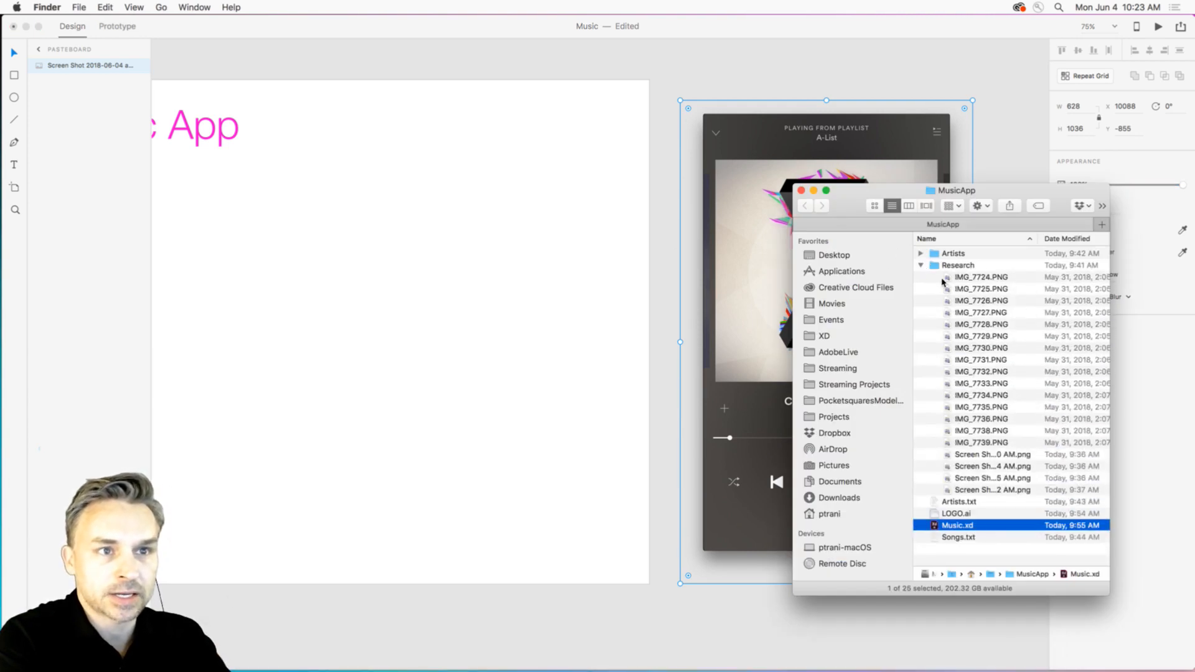
{"action": "left_click", "coordinate": [944, 269]}
{"action": "left_click", "coordinate": [874, 206]}
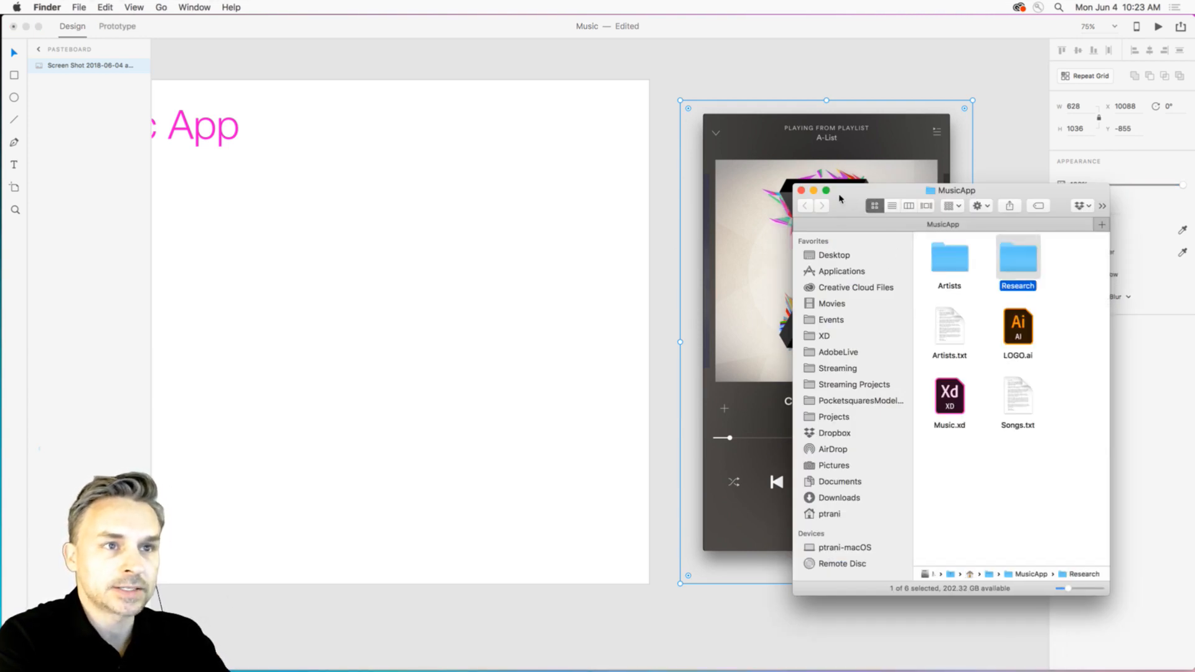
{"action": "left_click_drag", "start_coordinate": [844, 207], "coordinate": [672, 162]}
{"action": "double_click", "coordinate": [846, 208]}
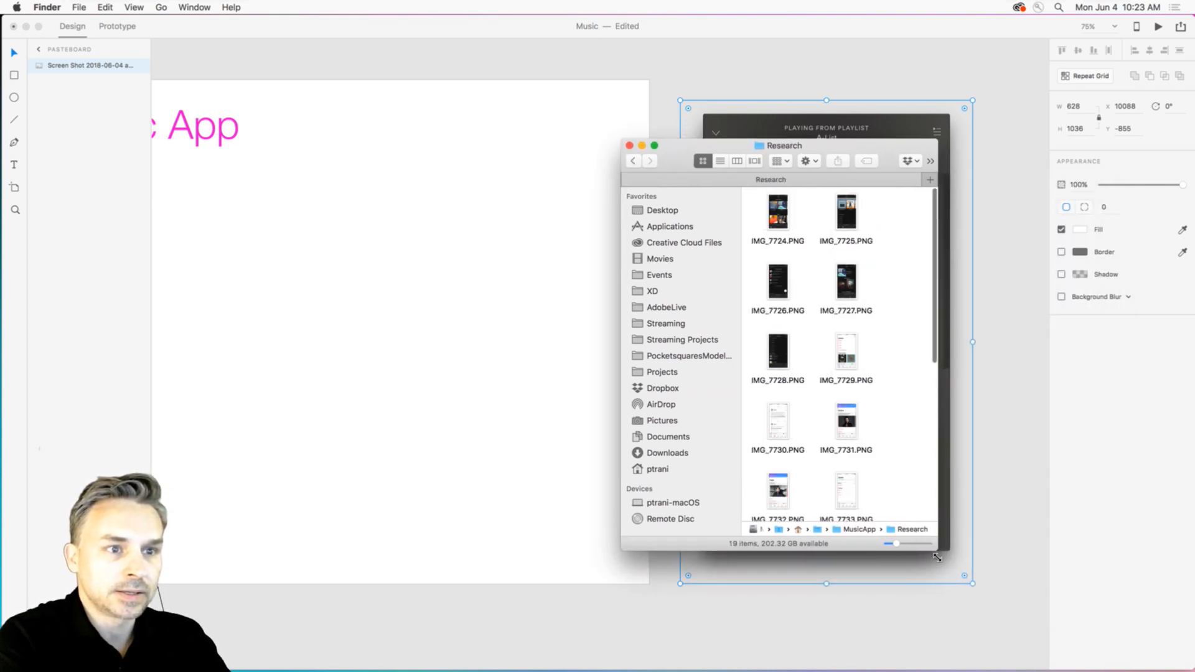
{"action": "left_click_drag", "start_coordinate": [938, 557], "coordinate": [977, 635]}
{"action": "scroll", "coordinate": [896, 476], "scroll_direction": "down", "scroll_amount": 5}
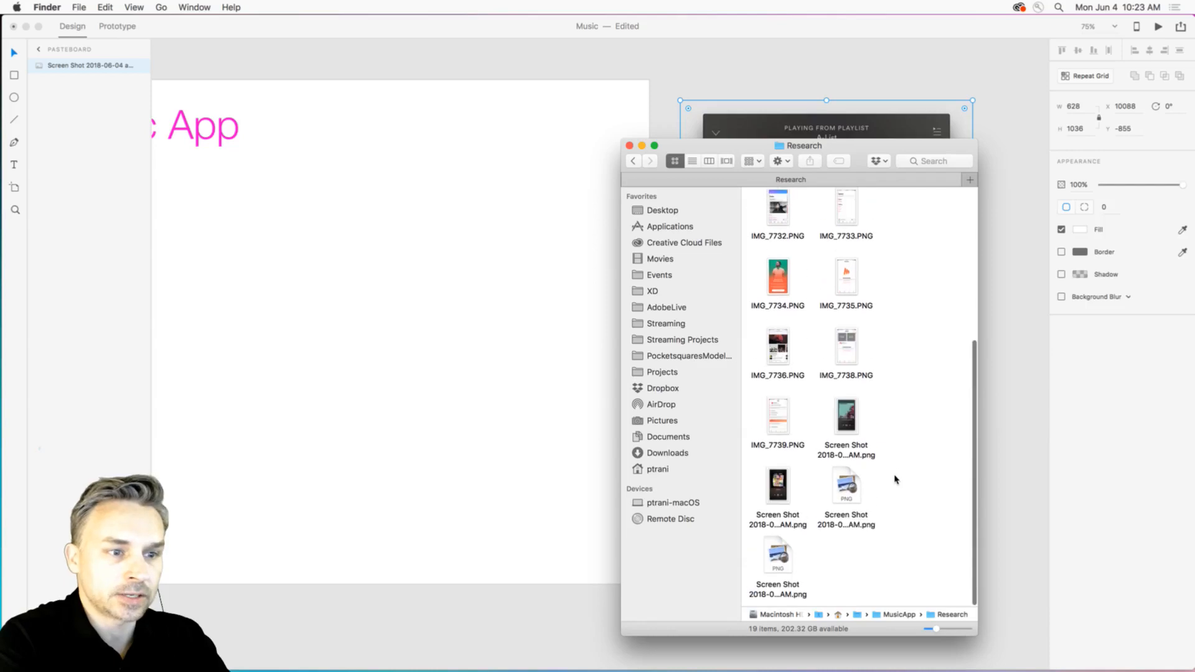
Try to place the player screenshot from the Research folder on the artboard and scale it down.
{"action": "left_click_drag", "start_coordinate": [778, 552], "coordinate": [424, 252]}
{"action": "left_click", "coordinate": [571, 441]}
{"action": "left_click_drag", "start_coordinate": [571, 441], "coordinate": [446, 199]}
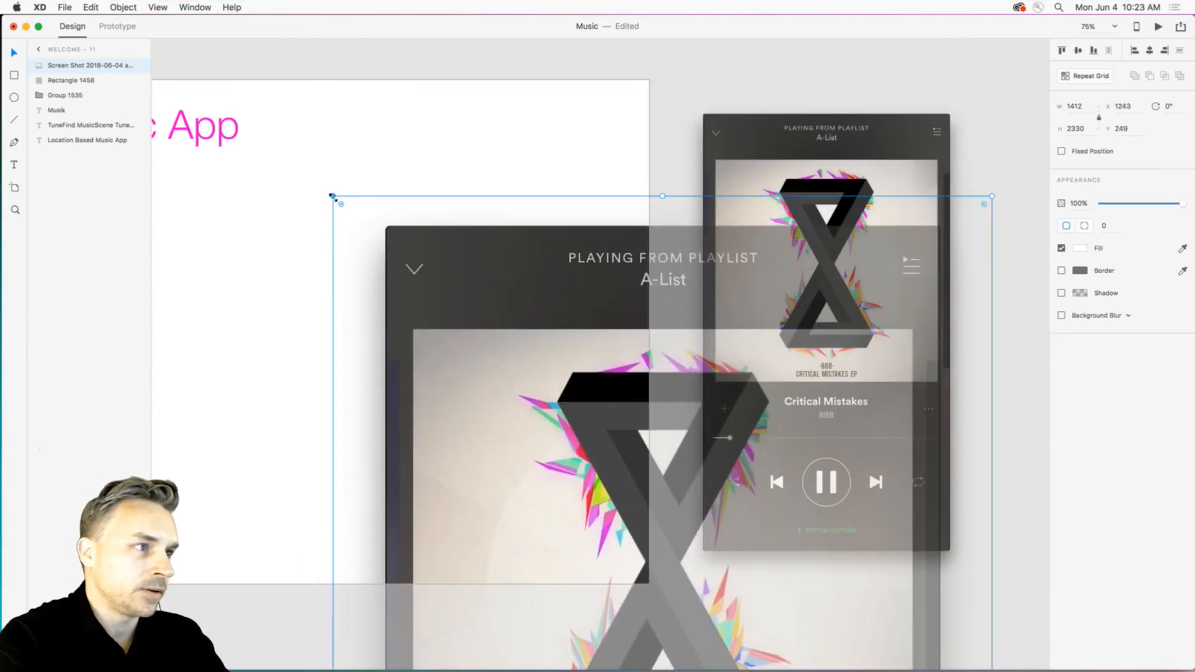
{"action": "left_click_drag", "start_coordinate": [333, 195], "coordinate": [507, 440]}
{"action": "left_click_drag", "start_coordinate": [600, 496], "coordinate": [814, 214]}
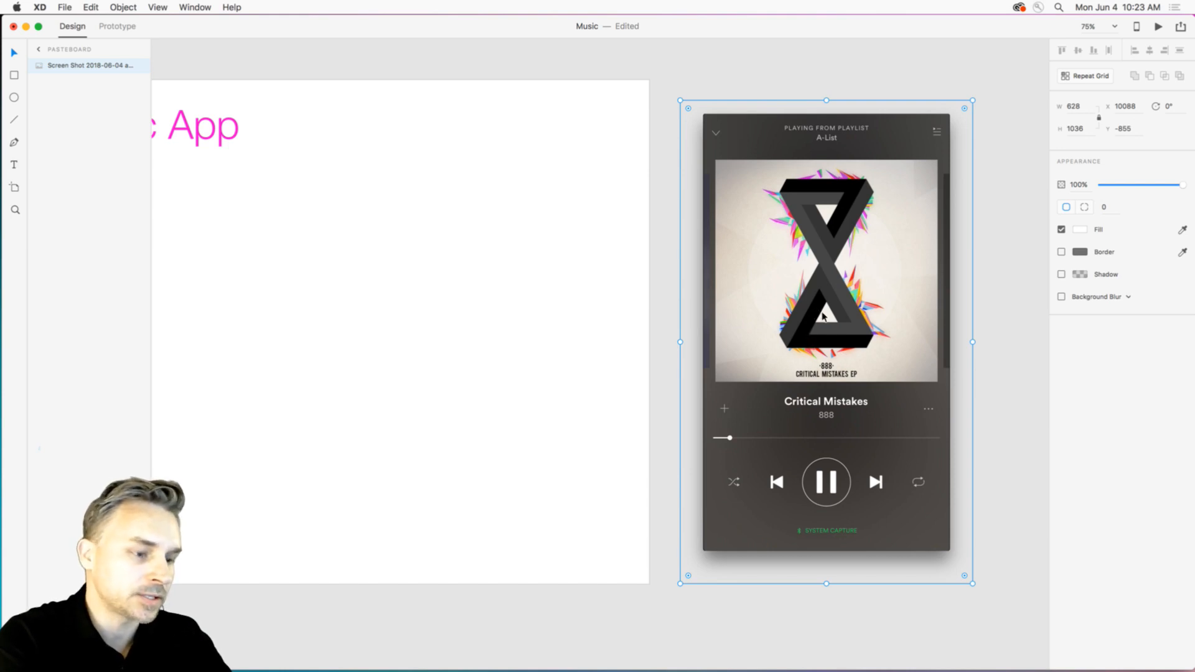
Place a copy of the pasteboard's player screenshot on the artboard at X 1237, Y 44, keeping the original beside it.
{"action": "key", "text": "super+c"}
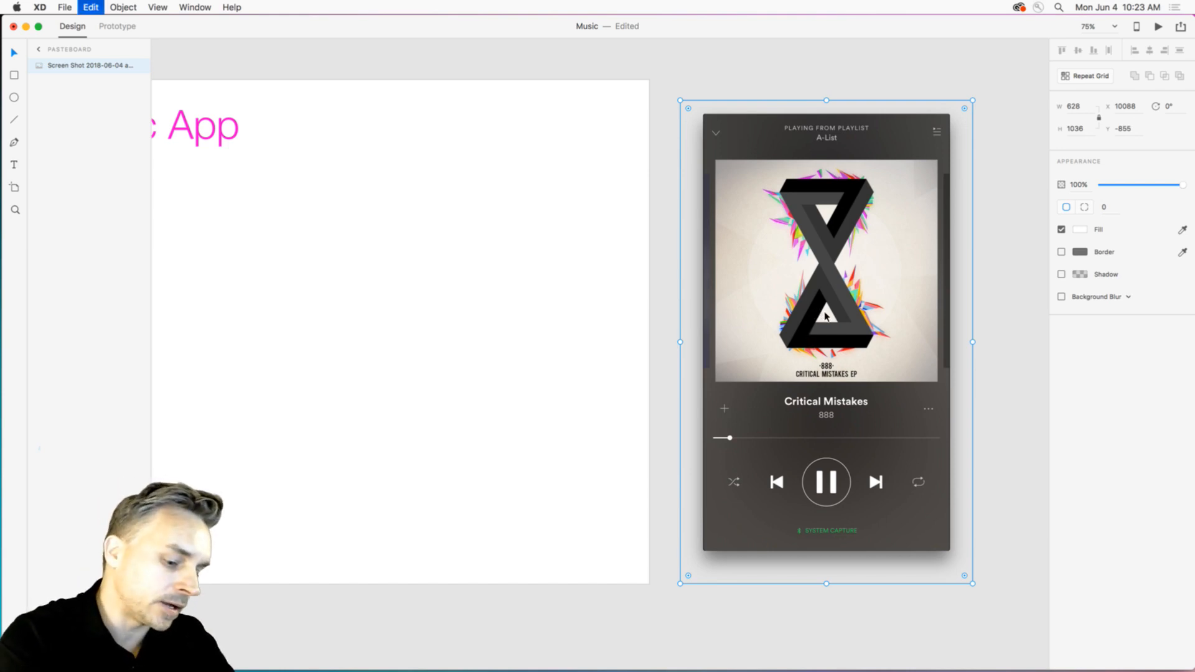
{"action": "key", "text": "super+v"}
{"action": "left_click_drag", "start_coordinate": [851, 308], "coordinate": [613, 346]}
{"action": "key", "text": "Delete"}
{"action": "left_click", "coordinate": [859, 281]}
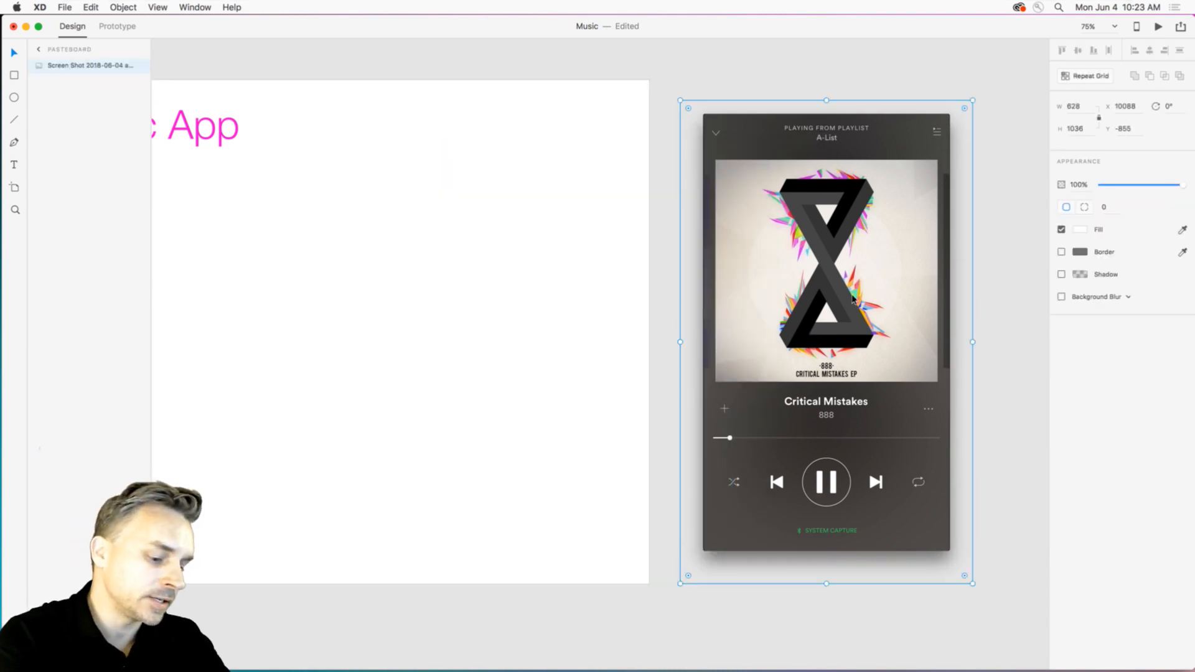
{"action": "left_click_drag", "start_coordinate": [859, 283], "coordinate": [503, 302]}
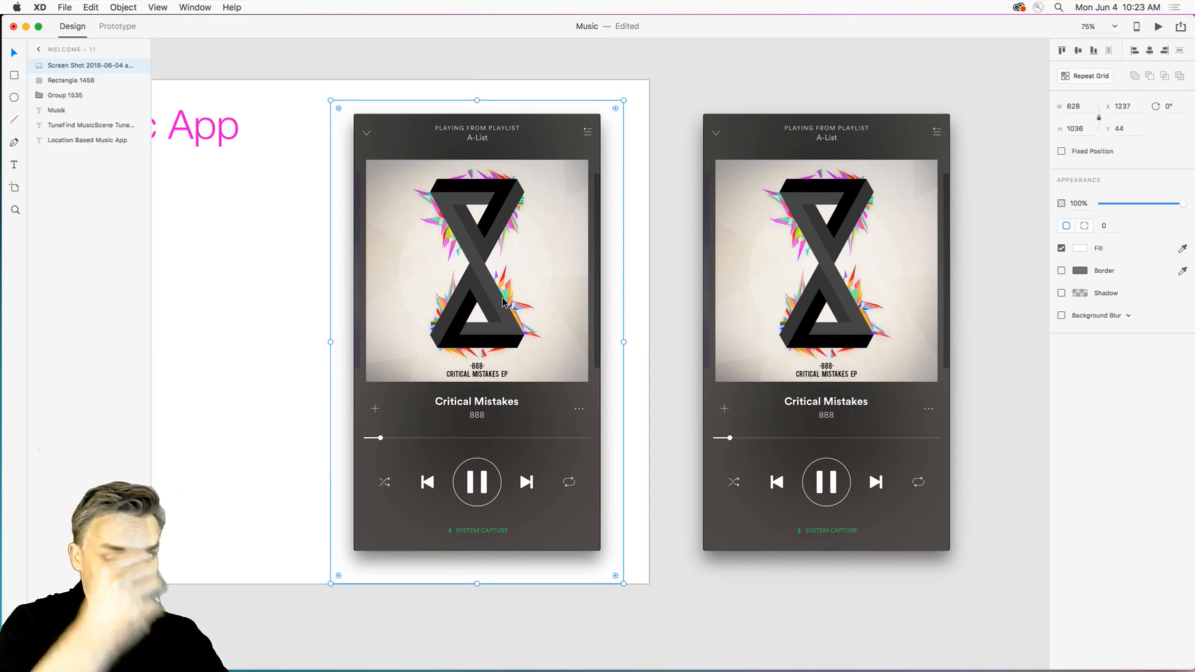
{"action": "mouse_move", "coordinate": [682, 666]}
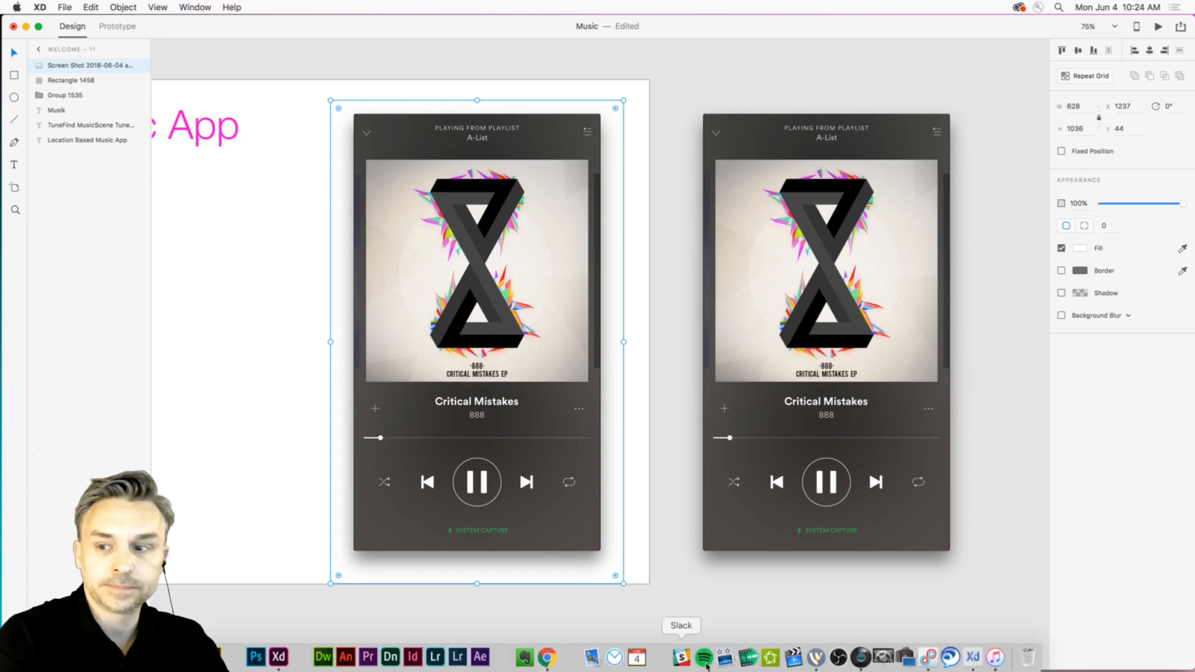
{"action": "left_click", "coordinate": [861, 658]}
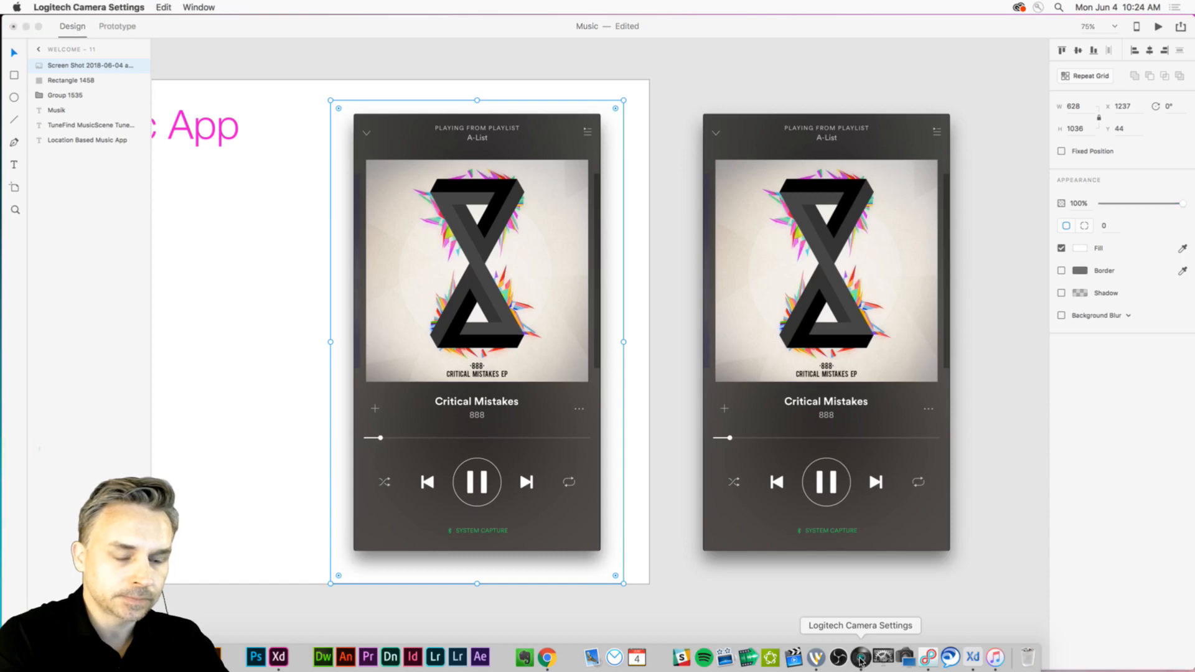
{"action": "left_click_drag", "start_coordinate": [786, 73], "coordinate": [1194, 99]}
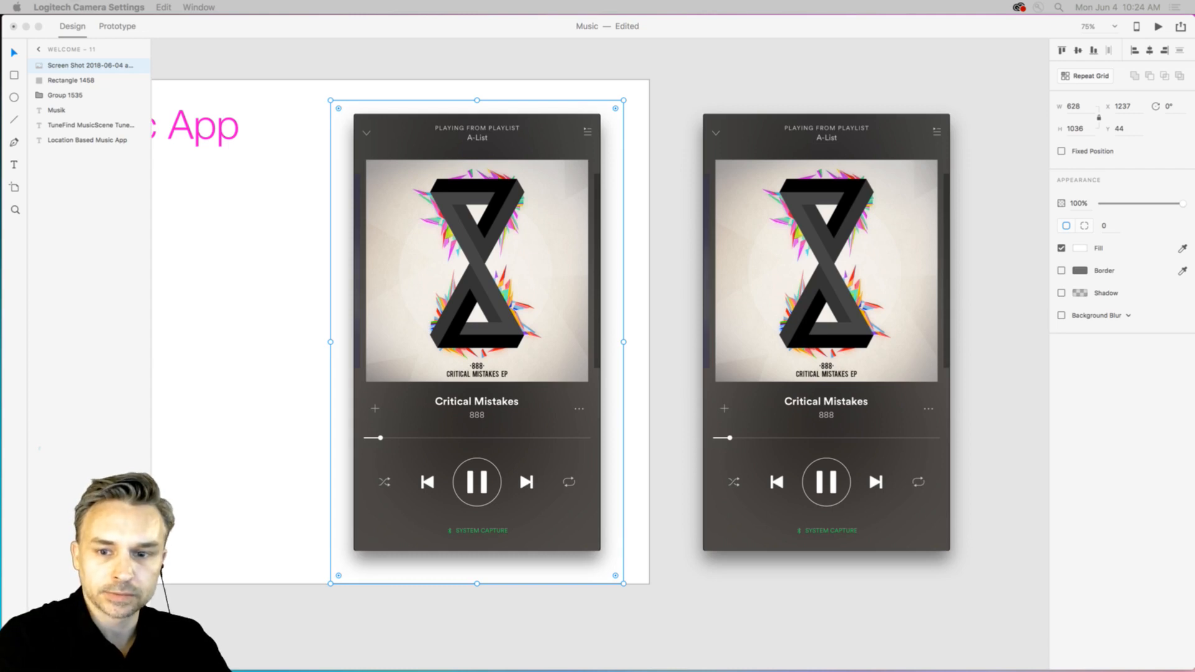
{"action": "left_click", "coordinate": [367, 232]}
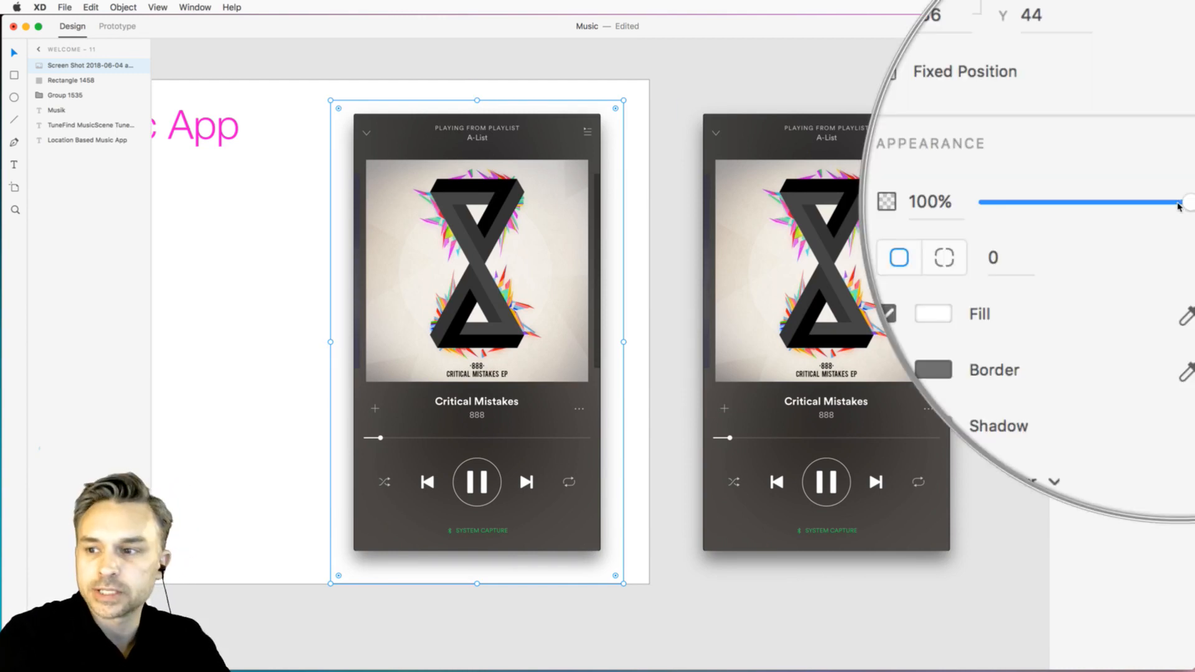
Fade the player screenshot on the artboard to 51% opacity and lock it in place.
{"action": "left_click_drag", "start_coordinate": [1184, 204], "coordinate": [1144, 209]}
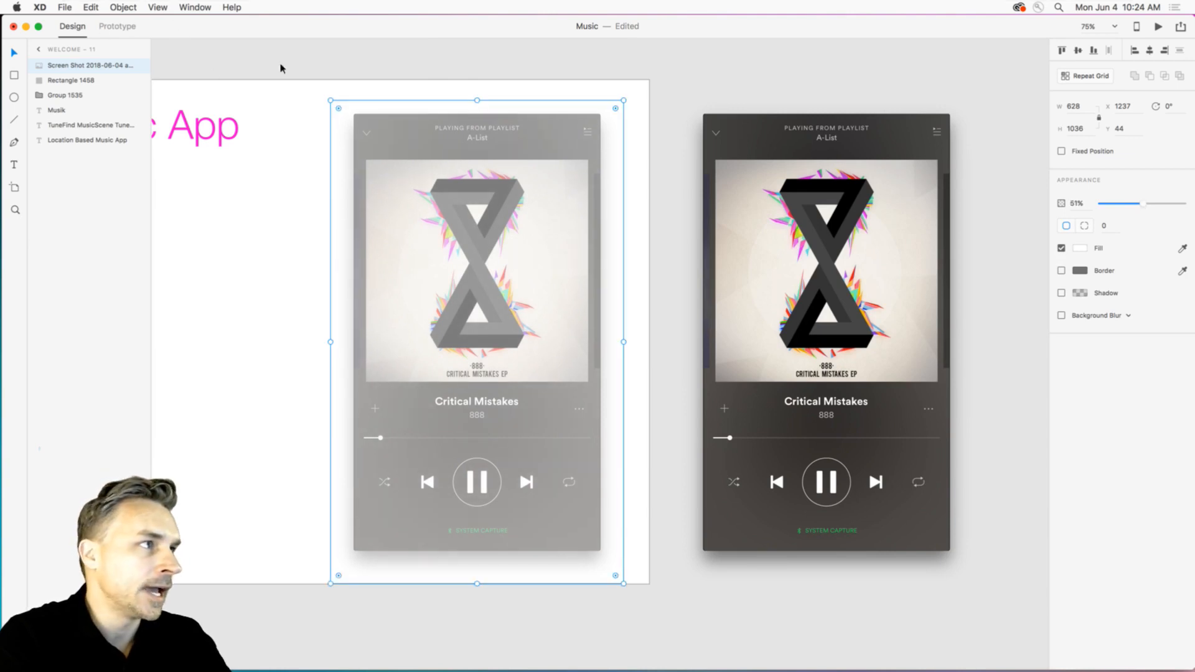
{"action": "left_click", "coordinate": [92, 5]}
{"action": "mouse_move", "coordinate": [123, 7]}
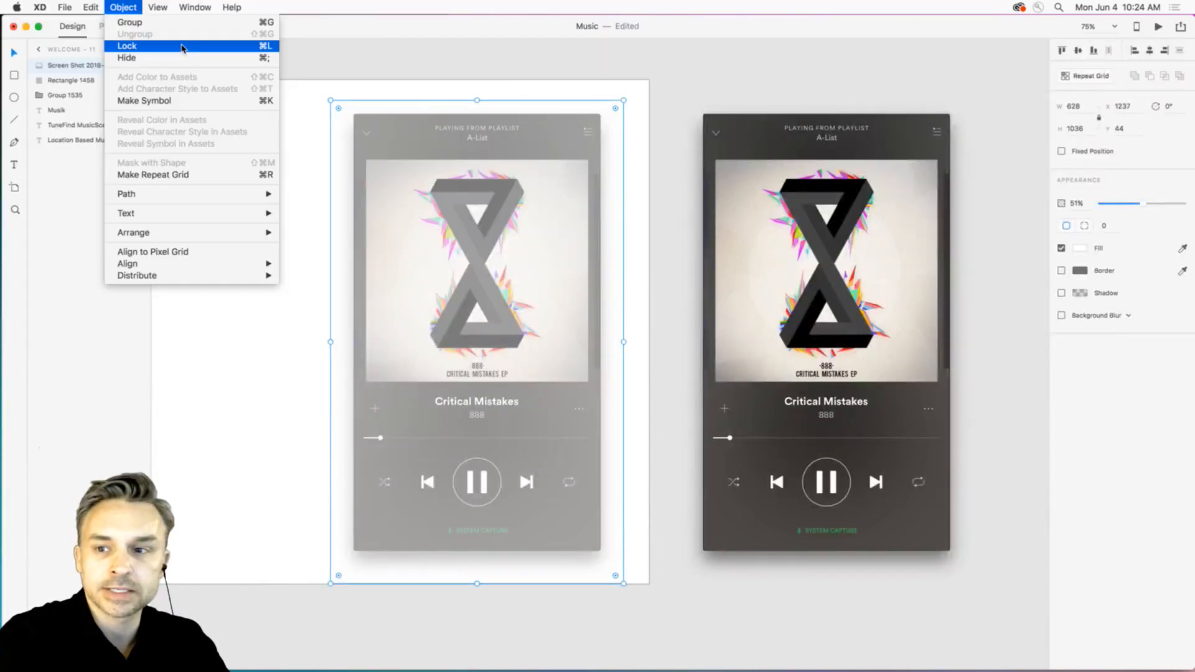
{"action": "left_click", "coordinate": [544, 160]}
{"action": "right_click", "coordinate": [543, 159]}
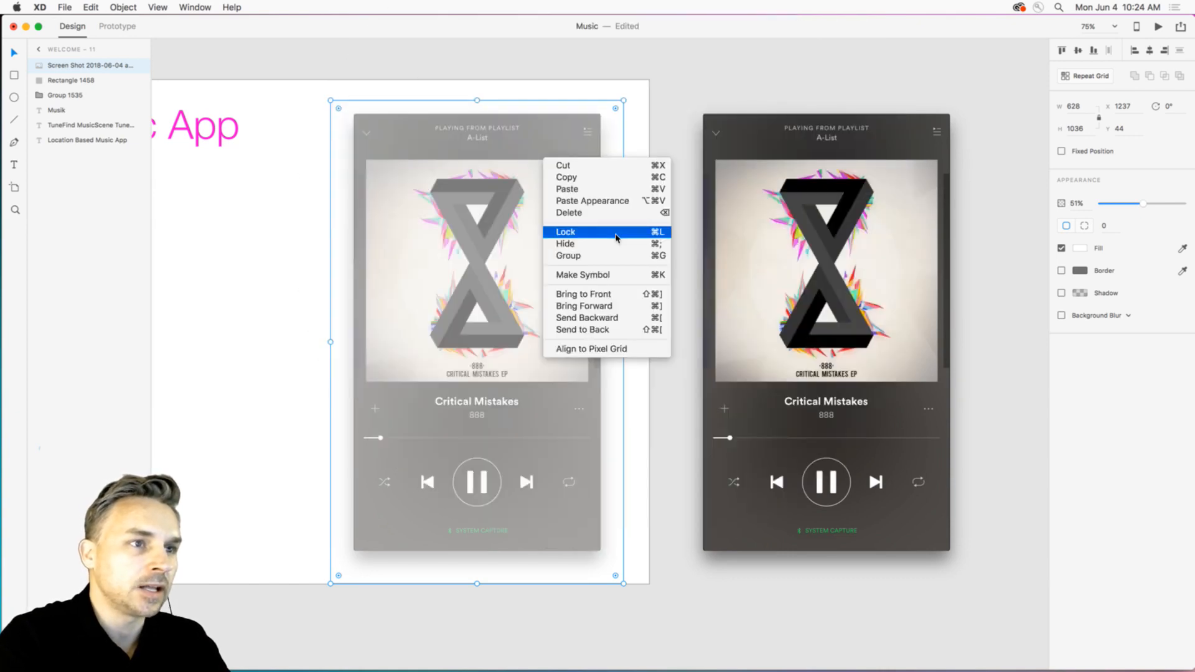
{"action": "left_click", "coordinate": [616, 237]}
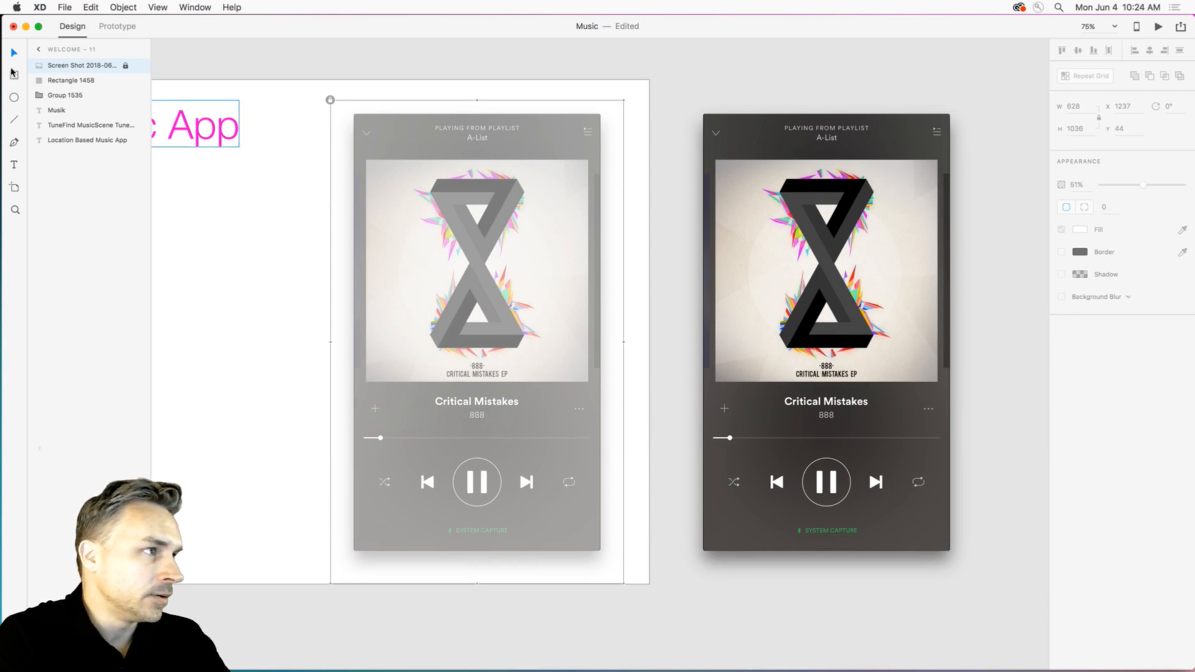
{"action": "left_click", "coordinate": [59, 262]}
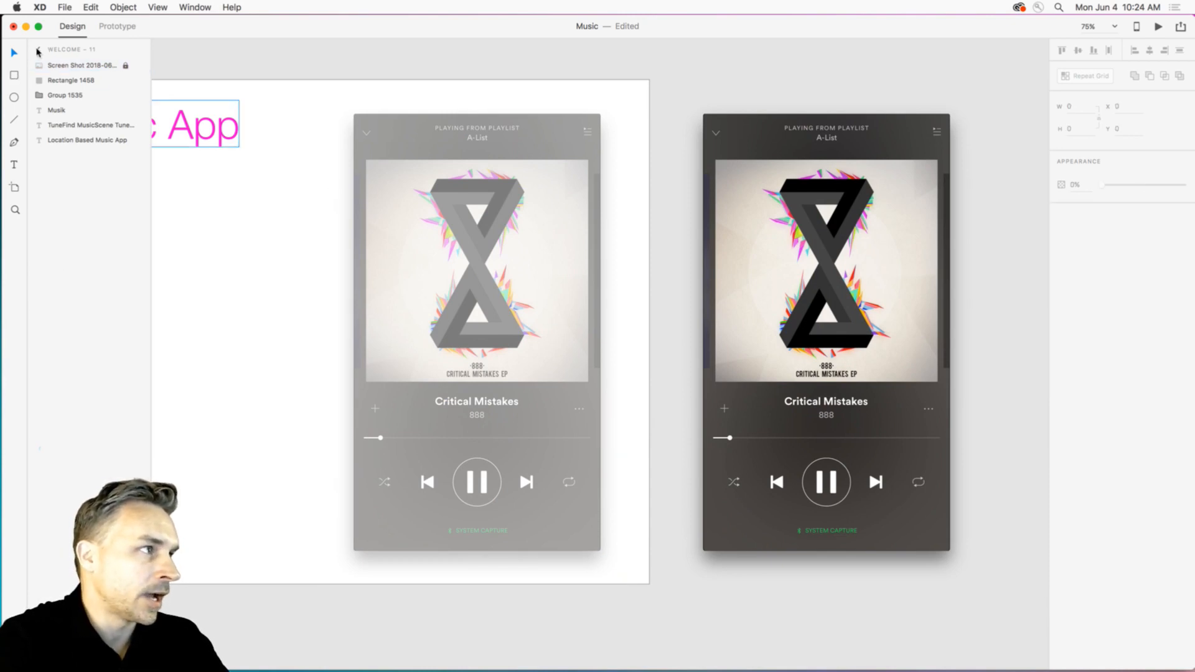
Return to the full artboard list, zoom in on the welcome – 11 artboard, and toggle the layers list off and on.
{"action": "left_click", "coordinate": [38, 53]}
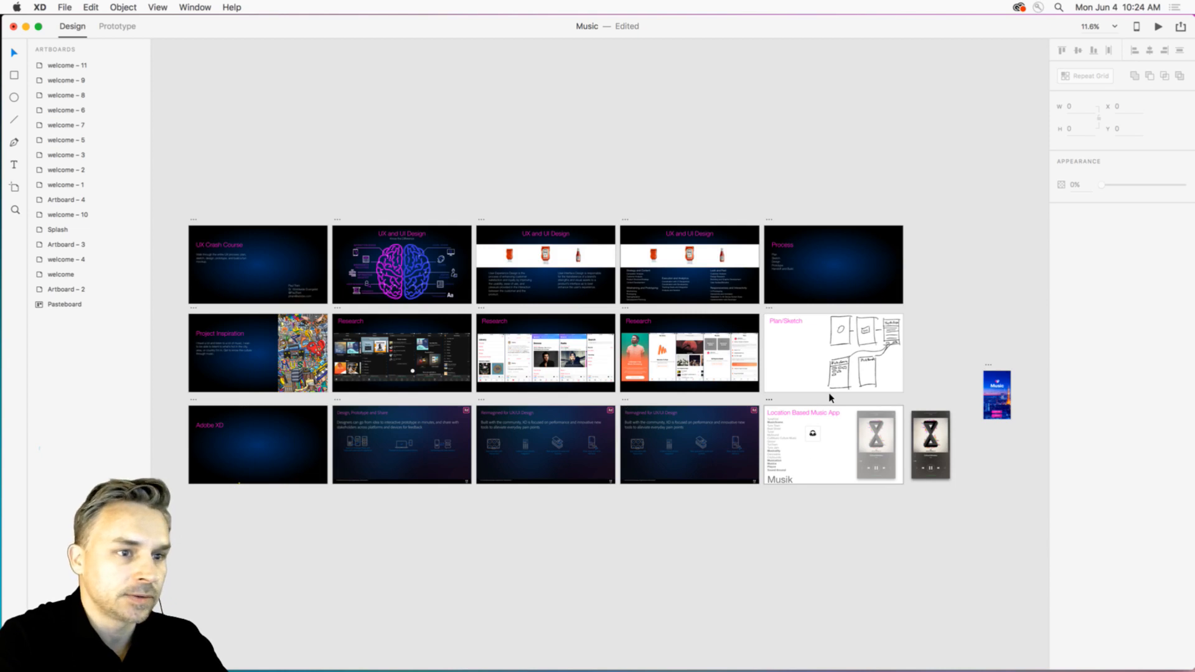
{"action": "left_click", "coordinate": [771, 400]}
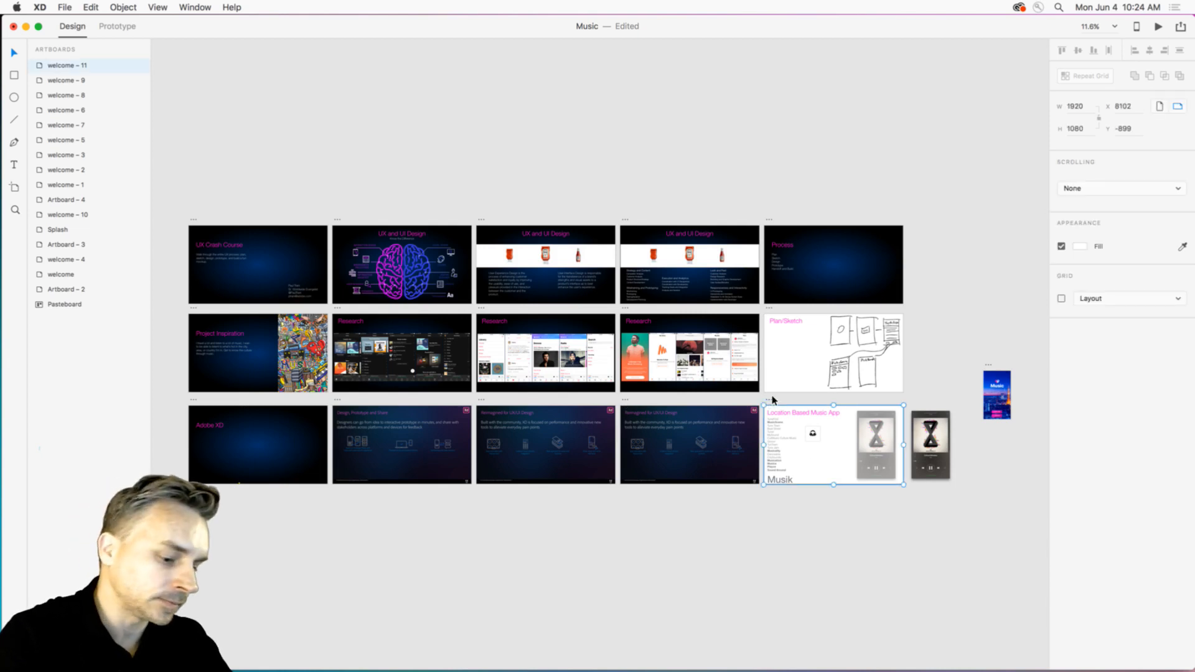
{"action": "key", "text": "super+3"}
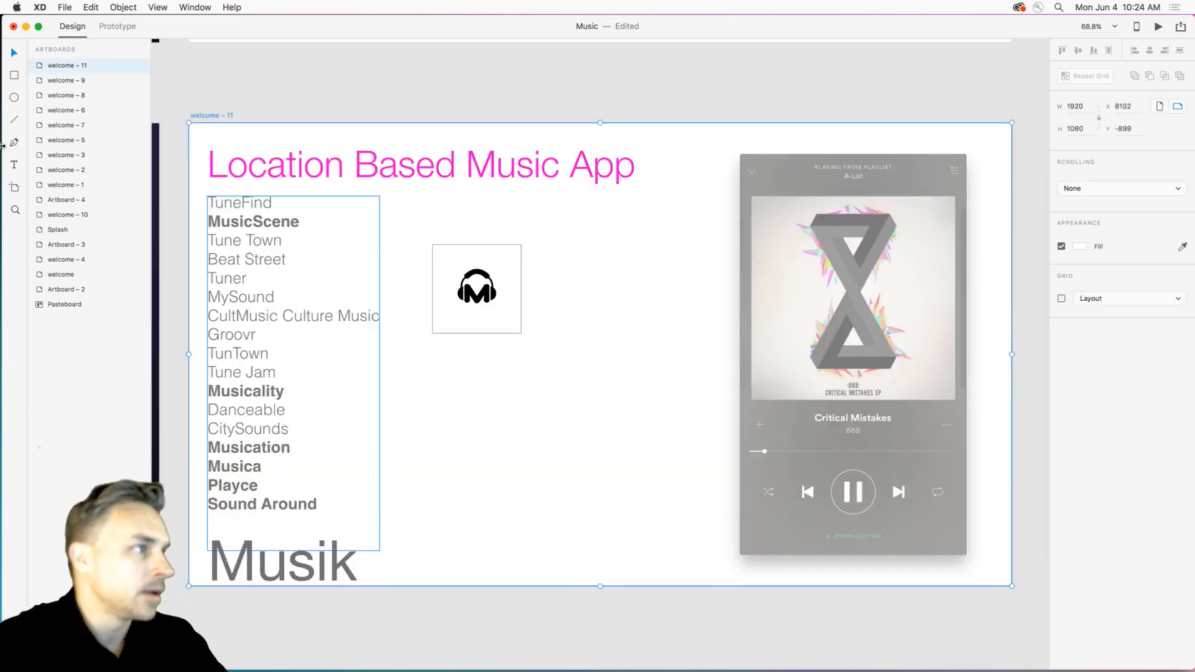
{"action": "key", "text": "super+y"}
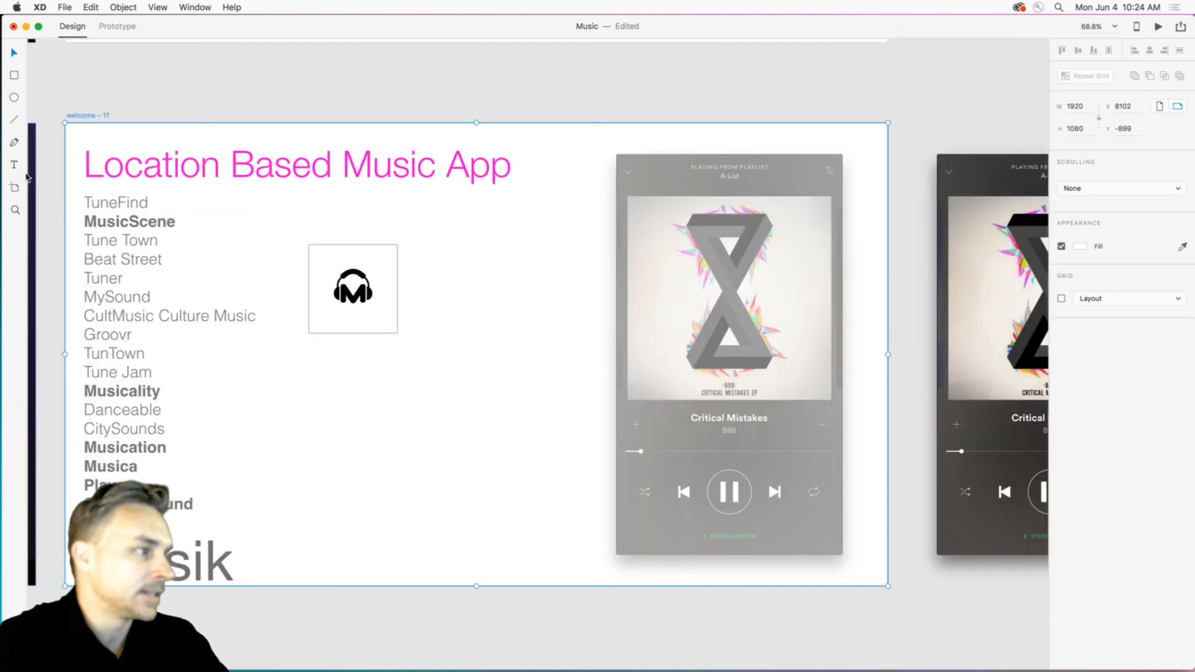
{"action": "key", "text": "super+y"}
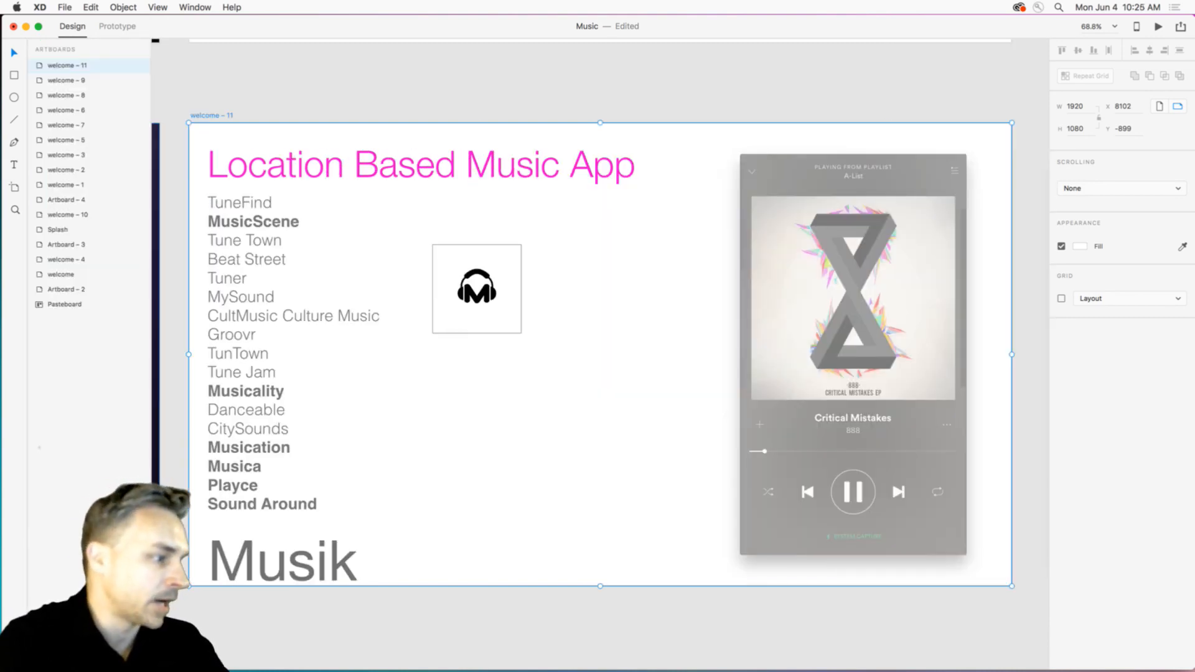
Shrink the window to show the layers toggle, hide the layers list, and enlarge the window to full size again.
{"action": "left_click_drag", "start_coordinate": [1, 670], "coordinate": [240, 561]}
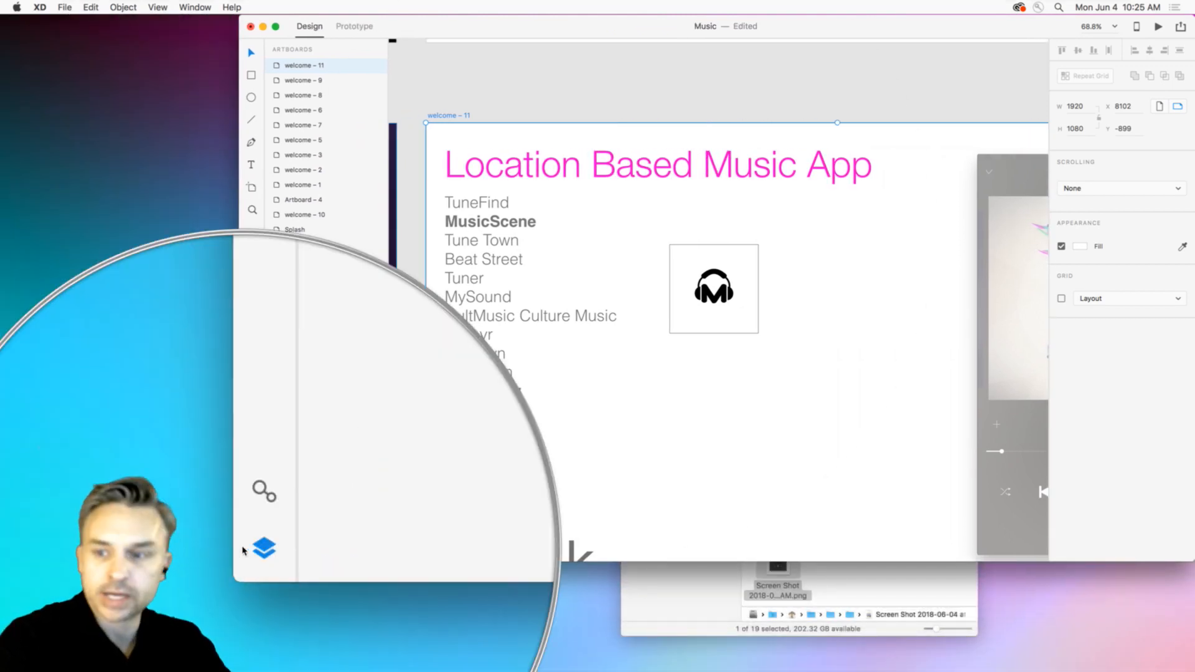
{"action": "left_click", "coordinate": [252, 549]}
{"action": "left_click", "coordinate": [252, 549]}
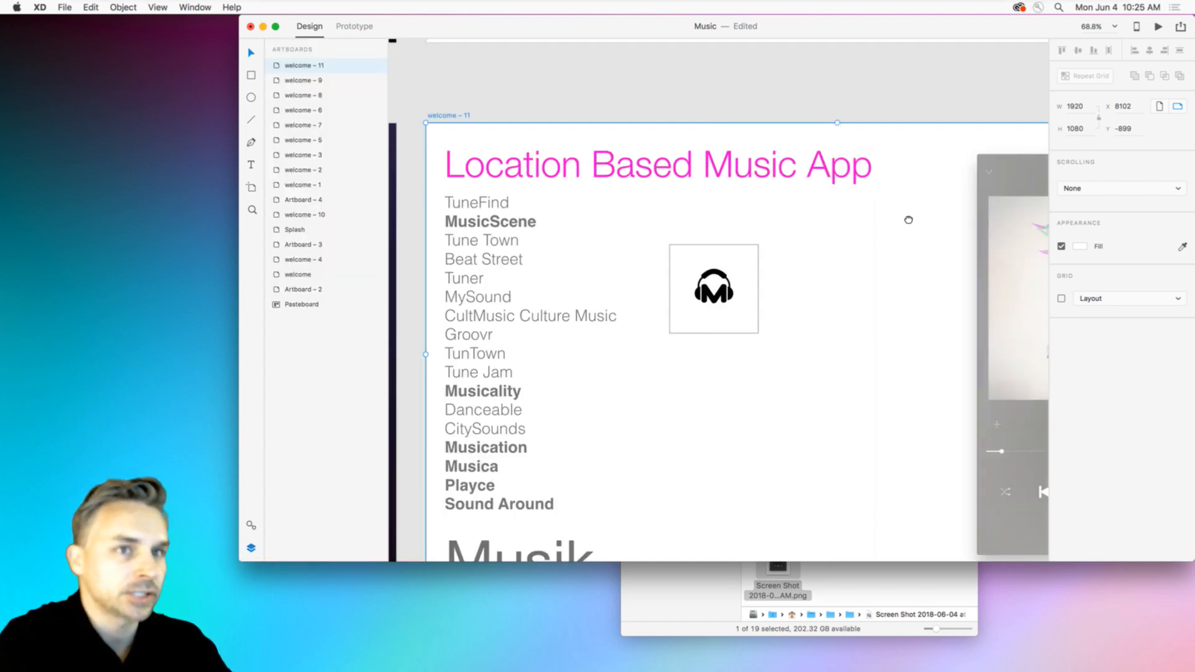
{"action": "left_click_drag", "start_coordinate": [906, 222], "coordinate": [475, 193]}
{"action": "left_click", "coordinate": [606, 218]}
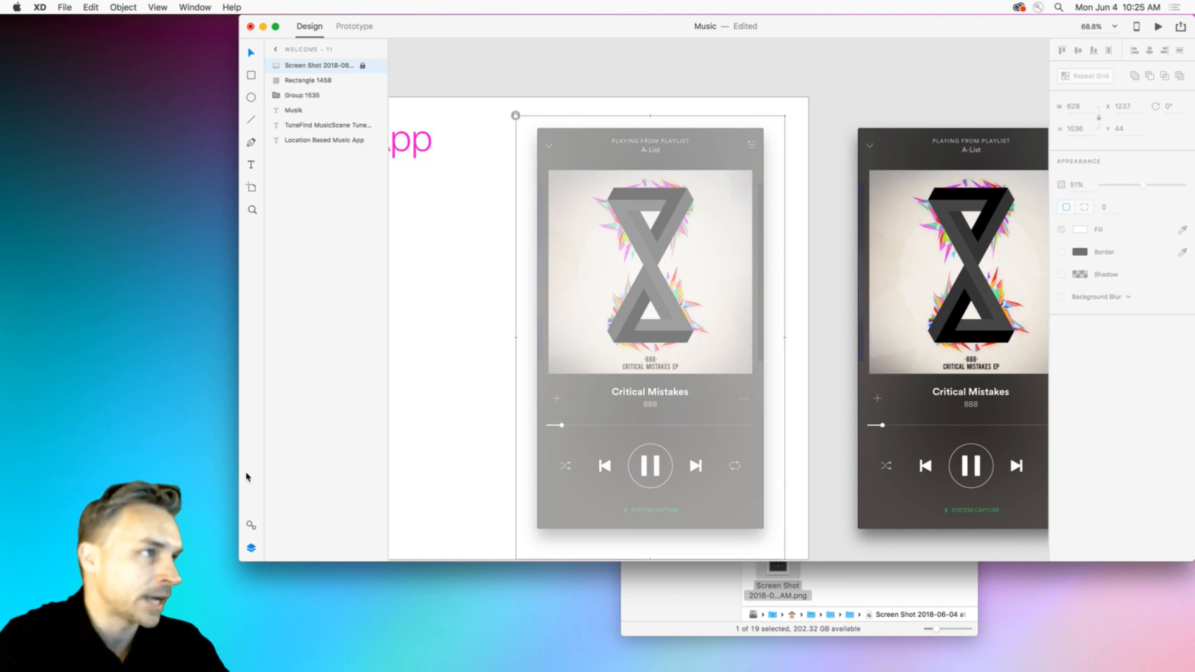
{"action": "left_click", "coordinate": [250, 549]}
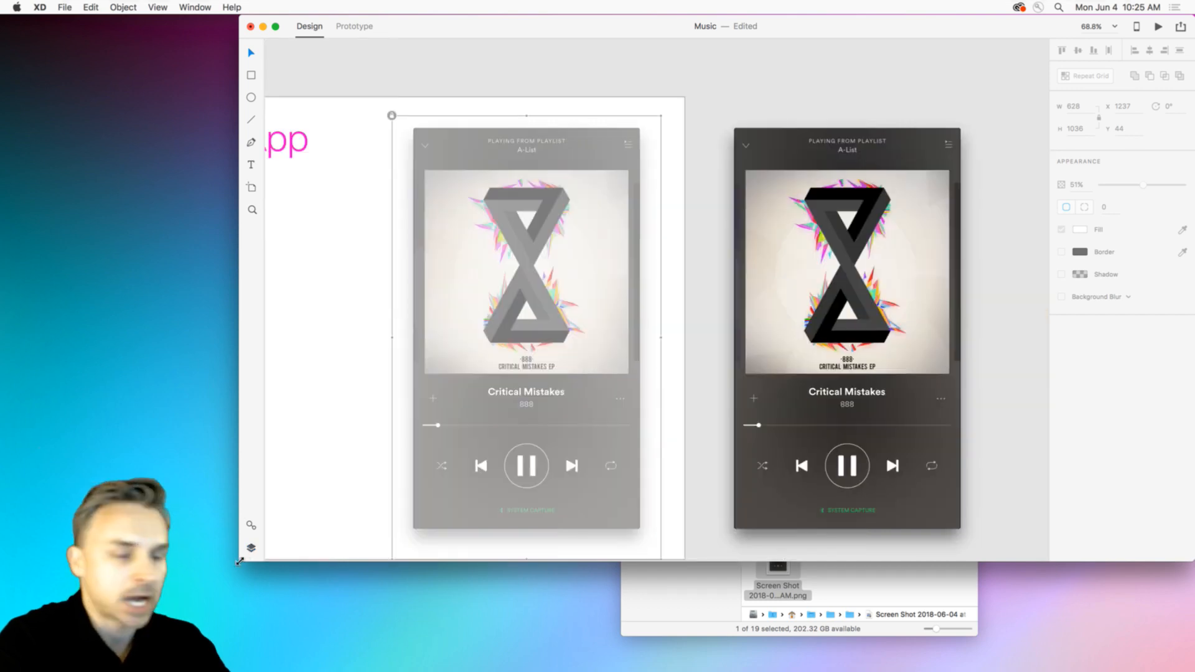
{"action": "left_click_drag", "start_coordinate": [242, 560], "coordinate": [2, 669]}
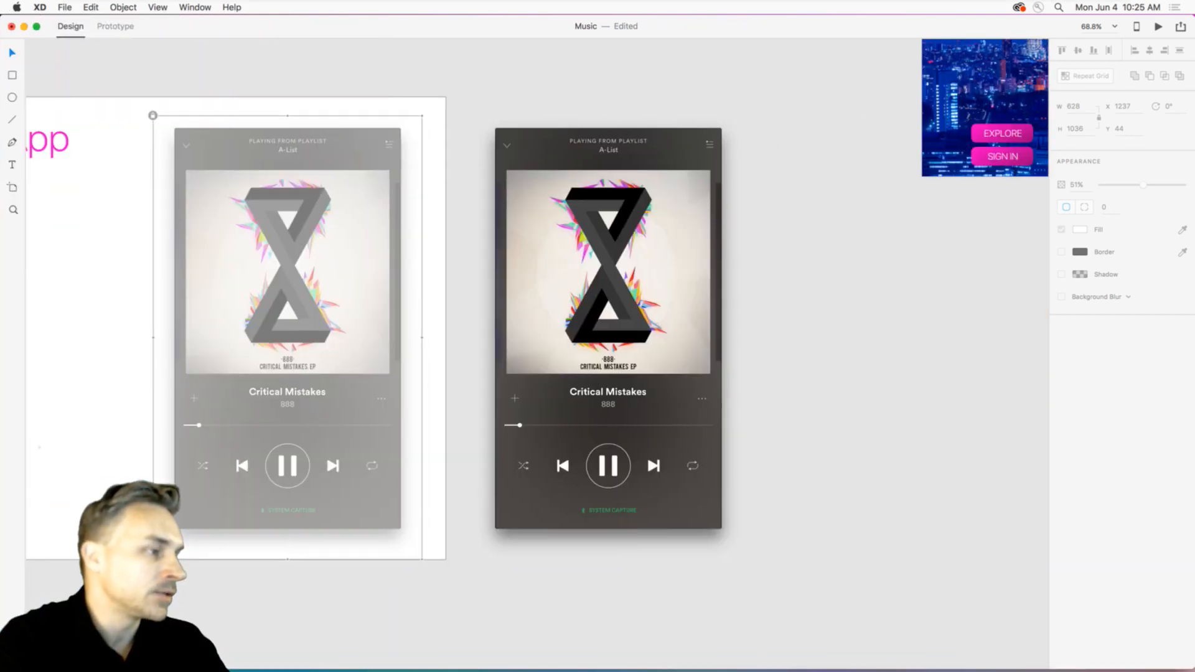
Draw a rectangle of about 529 × 941 over the outer frame of the faded player screenshot and remove its fill.
{"action": "left_click_drag", "start_coordinate": [129, 82], "coordinate": [467, 76]}
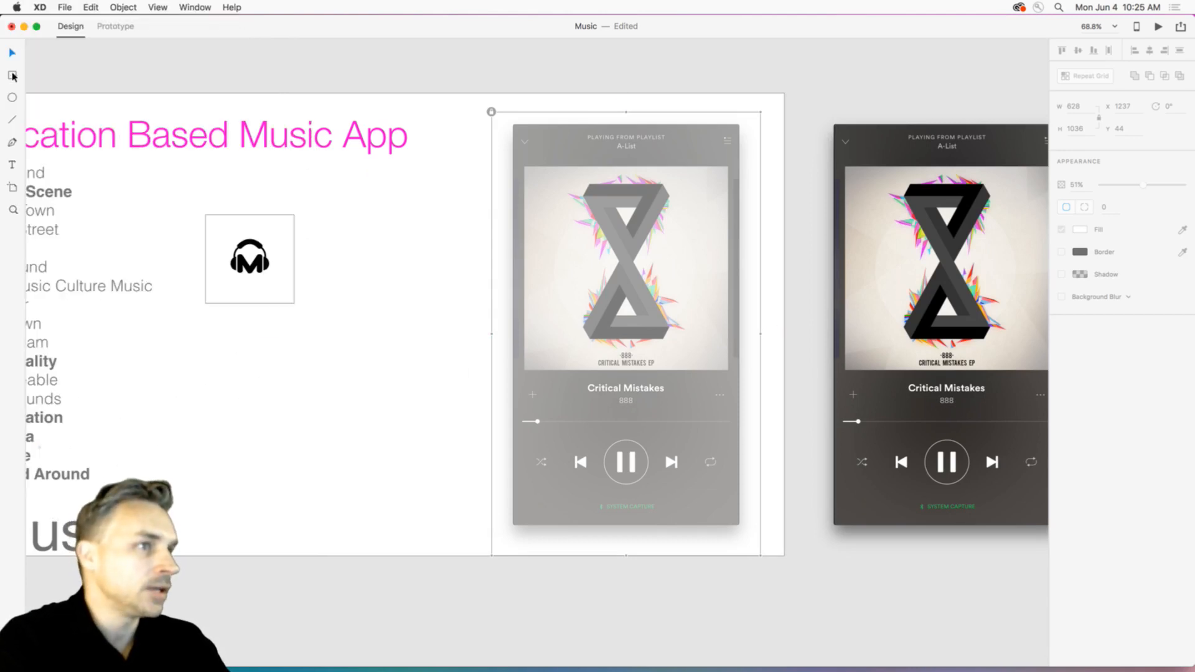
{"action": "left_click", "coordinate": [12, 76]}
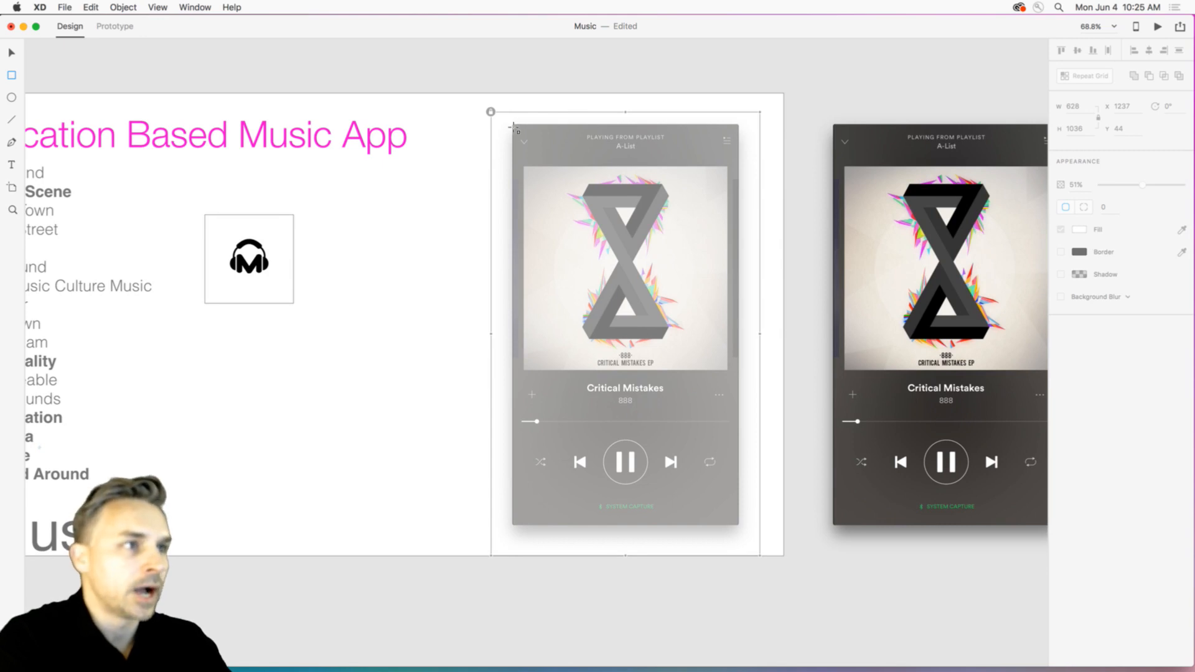
{"action": "left_click_drag", "start_coordinate": [514, 127], "coordinate": [740, 530]}
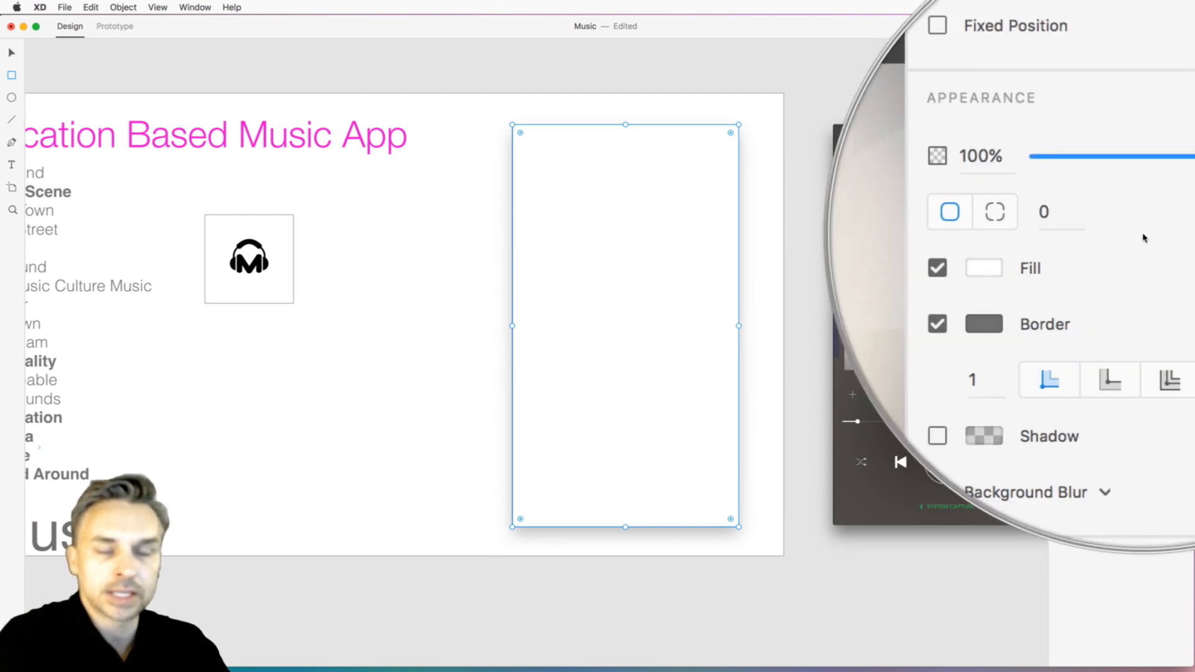
{"action": "left_click", "coordinate": [1061, 248]}
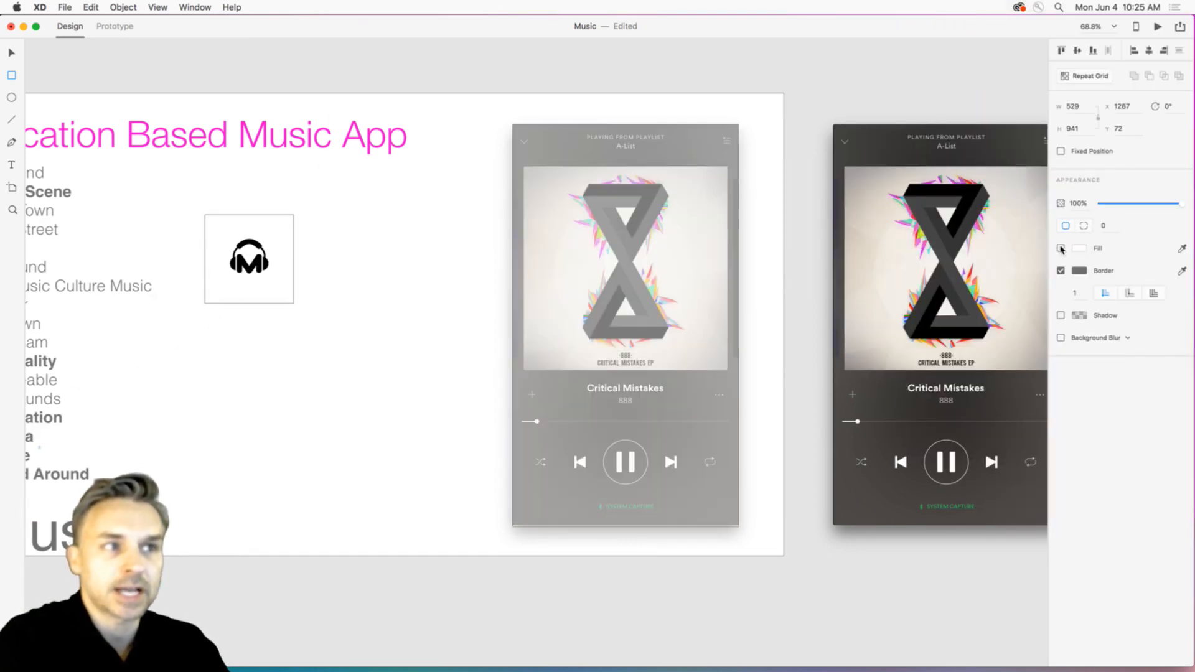
Give the outer frame rectangle a black (#000000) border with a width of 5.
{"action": "left_click", "coordinate": [1079, 272]}
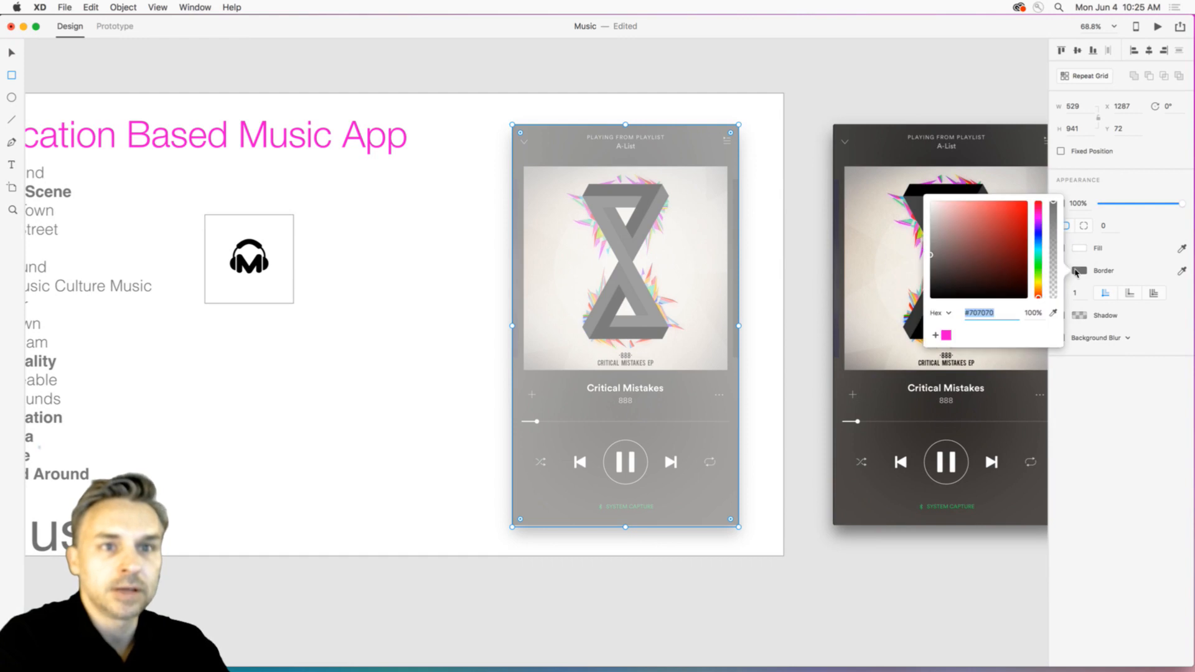
{"action": "left_click", "coordinate": [1154, 272]}
{"action": "left_click", "coordinate": [1076, 296]}
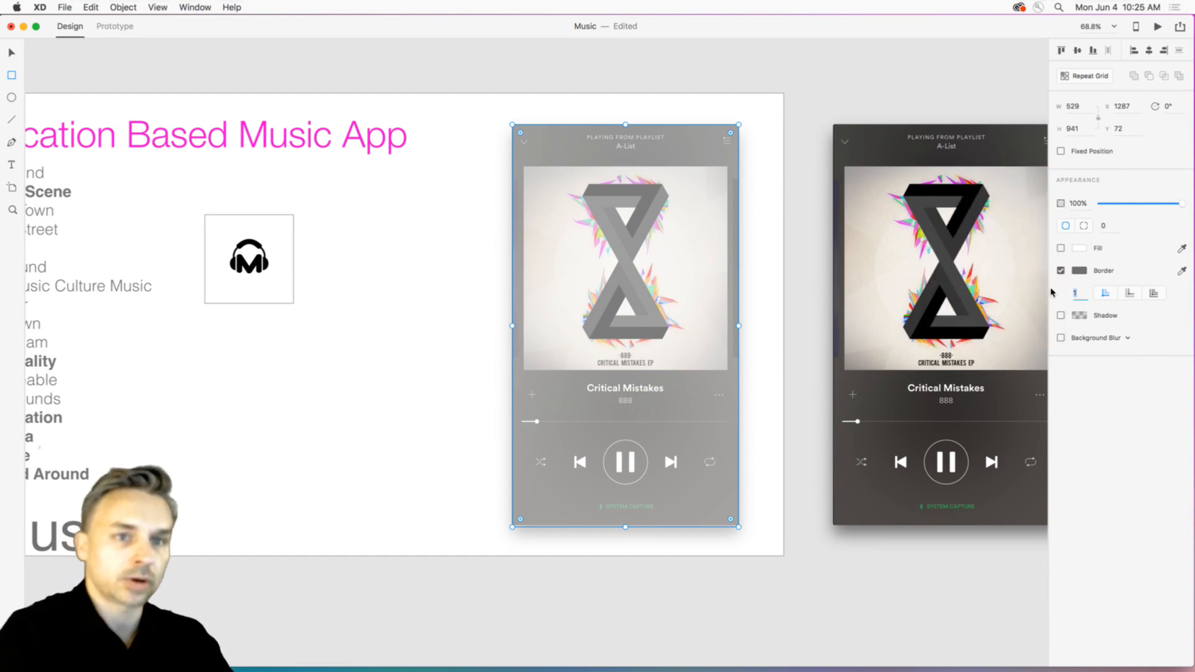
{"action": "type", "text": "5"}
{"action": "key", "text": "Return"}
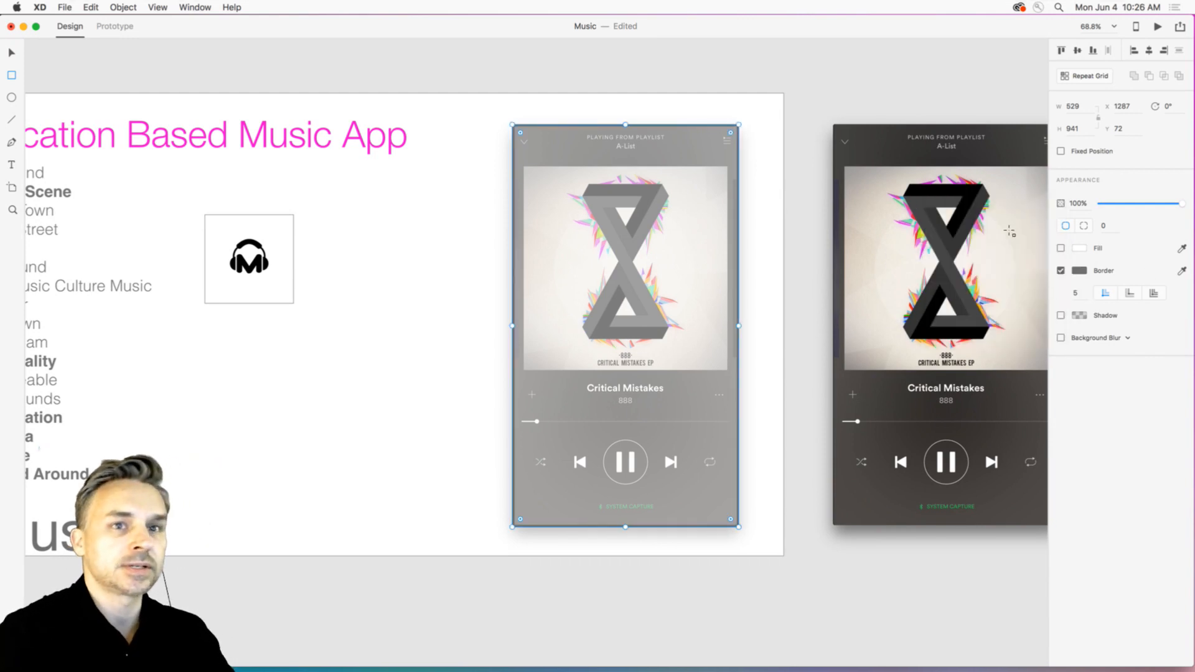
{"action": "left_click", "coordinate": [1079, 272]}
{"action": "left_click_drag", "start_coordinate": [940, 251], "coordinate": [888, 325]}
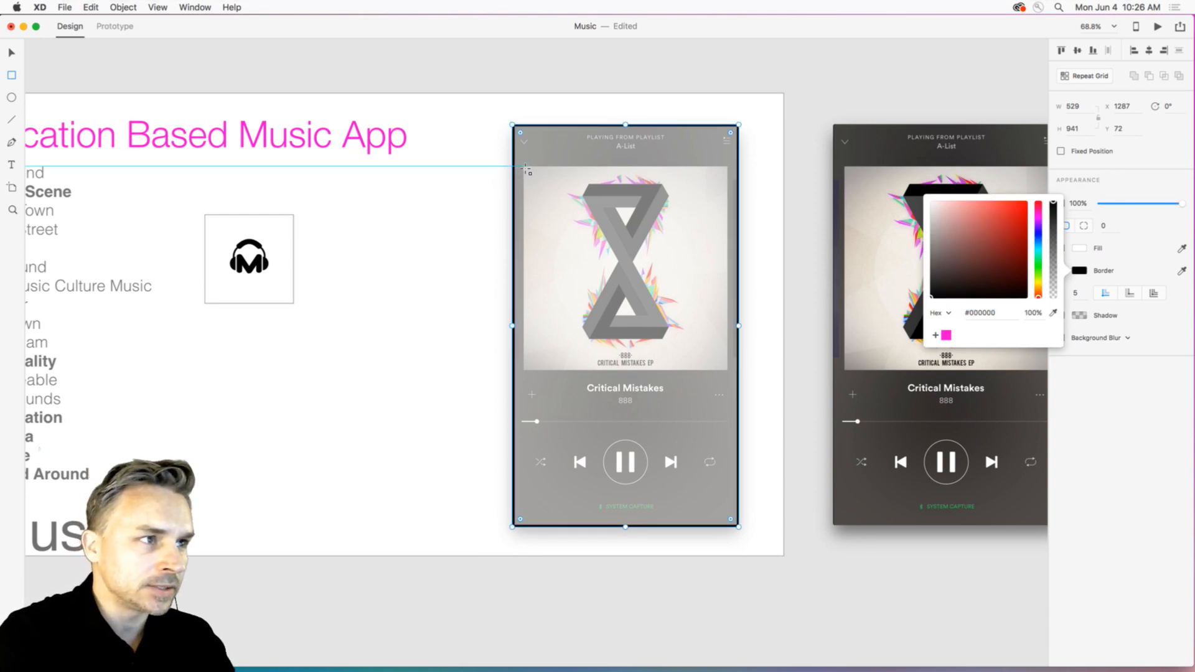
Trace the faded album art with a square of about 478 × 478, unfilled, with a black border of width 5.
{"action": "left_click_drag", "start_coordinate": [526, 170], "coordinate": [766, 374]}
{"action": "left_click", "coordinate": [1061, 248]}
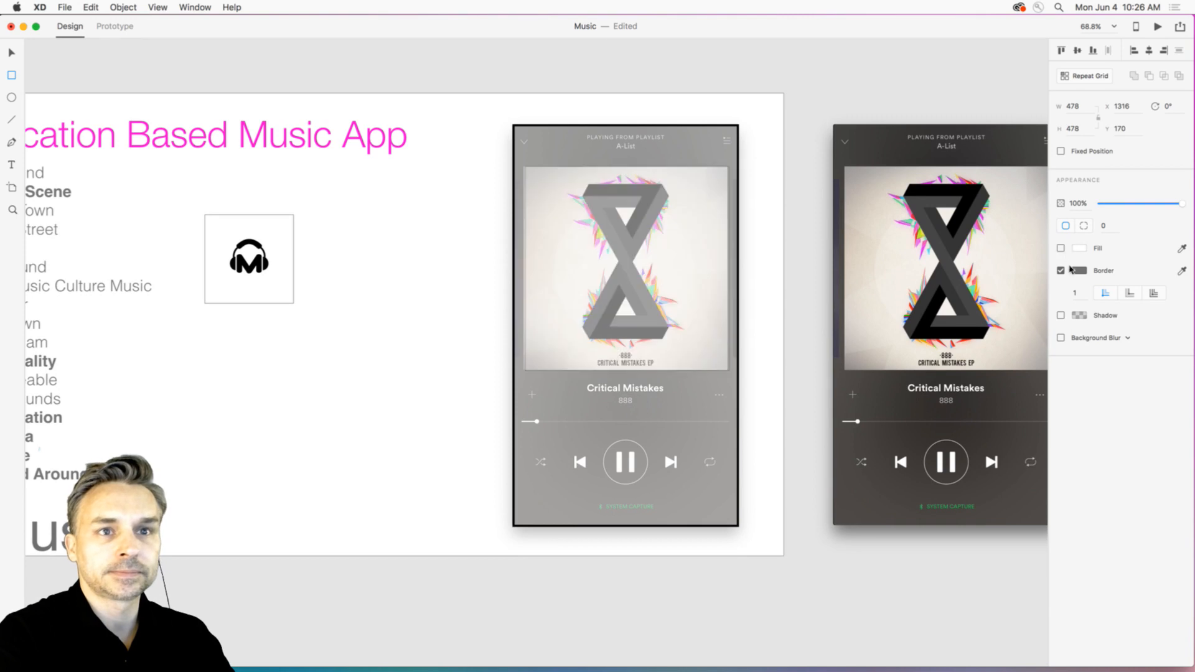
{"action": "left_click", "coordinate": [1079, 270]}
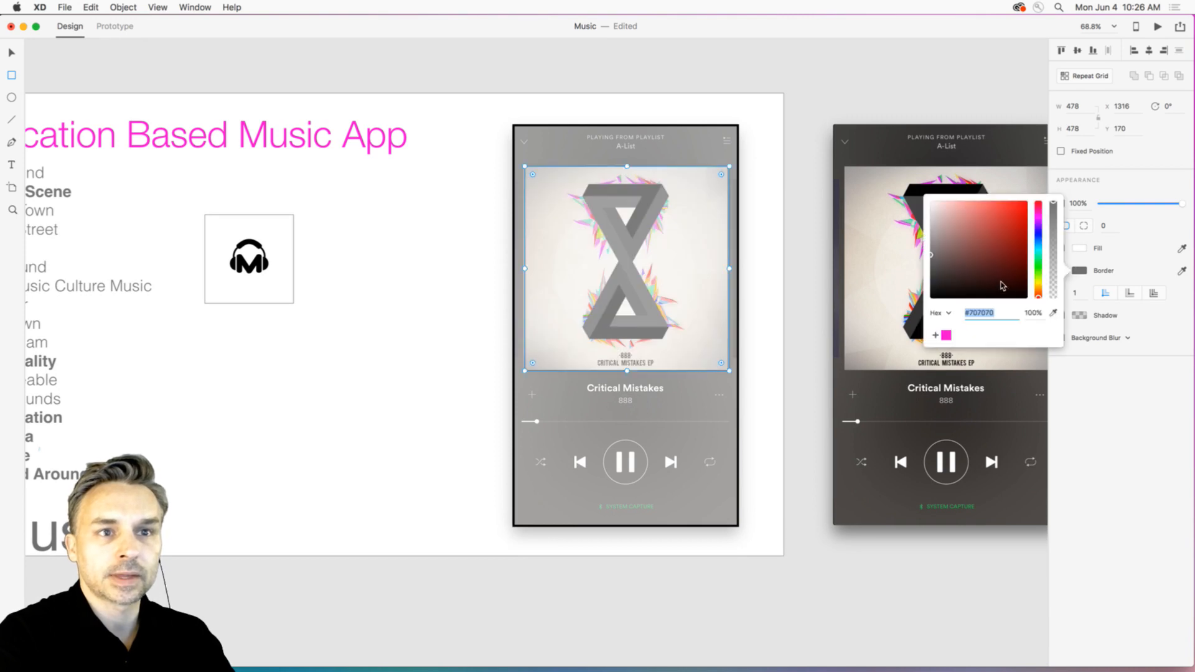
{"action": "left_click", "coordinate": [1119, 368]}
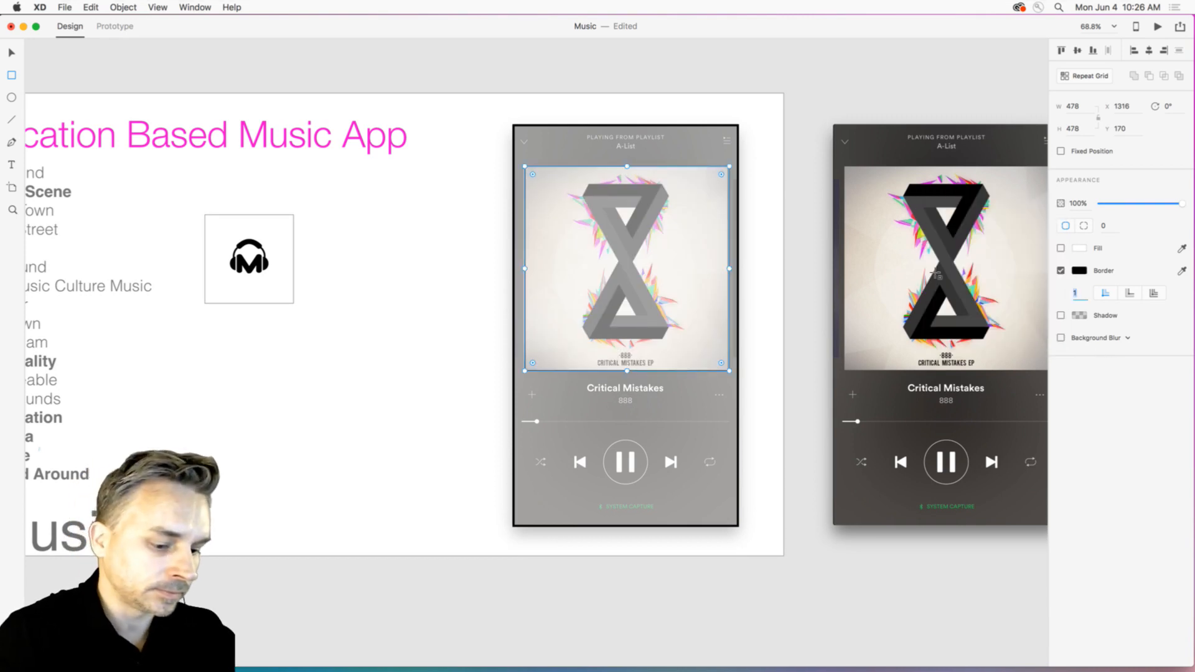
{"action": "type", "text": "5"}
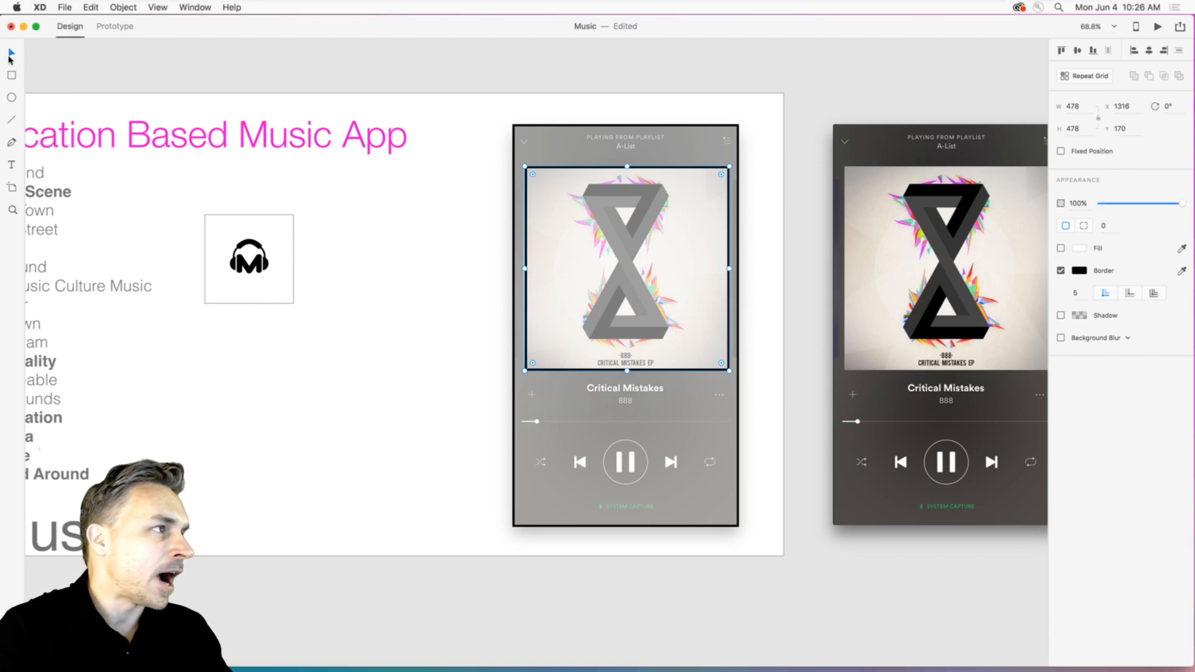
{"action": "left_click", "coordinate": [86, 83]}
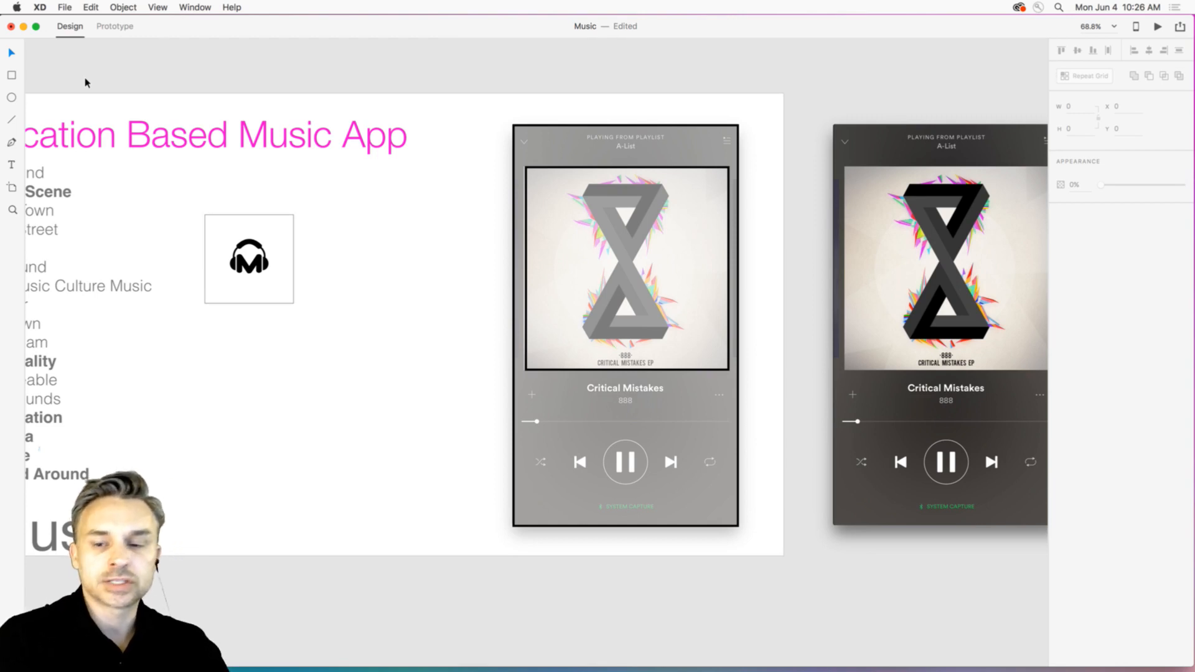
Add "Musika" after "Musica" on the same line of the app name list.
{"action": "left_click_drag", "start_coordinate": [222, 420], "coordinate": [293, 395]}
{"action": "left_click", "coordinate": [93, 413]}
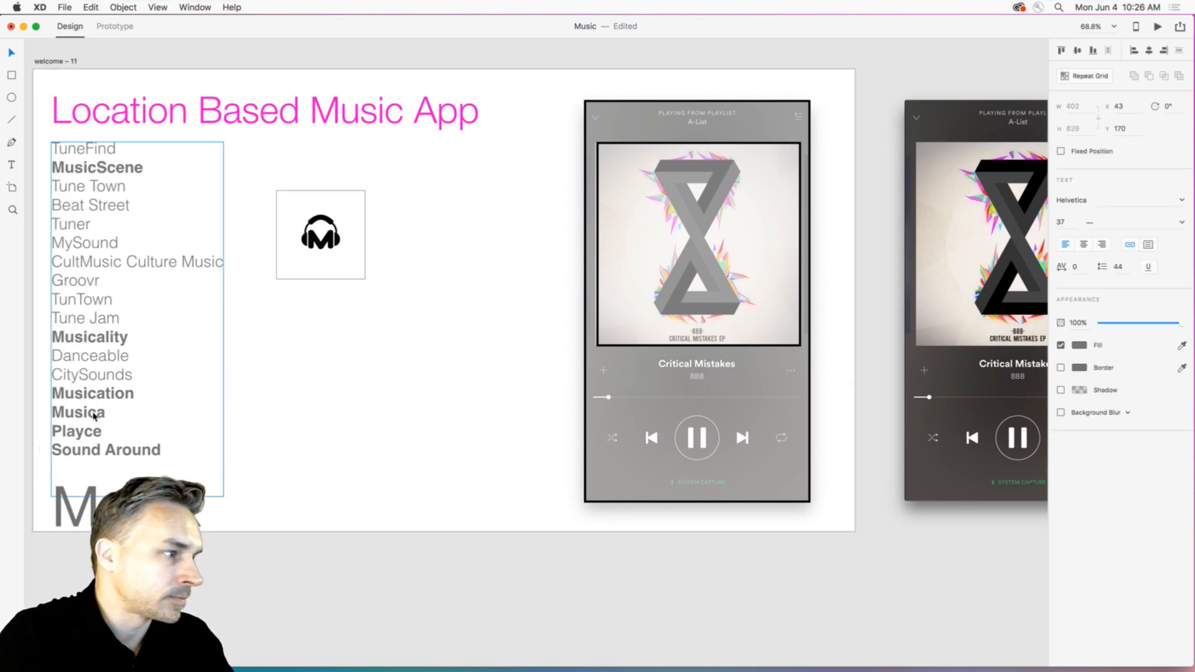
{"action": "double_click", "coordinate": [93, 413]}
{"action": "left_click", "coordinate": [107, 422]}
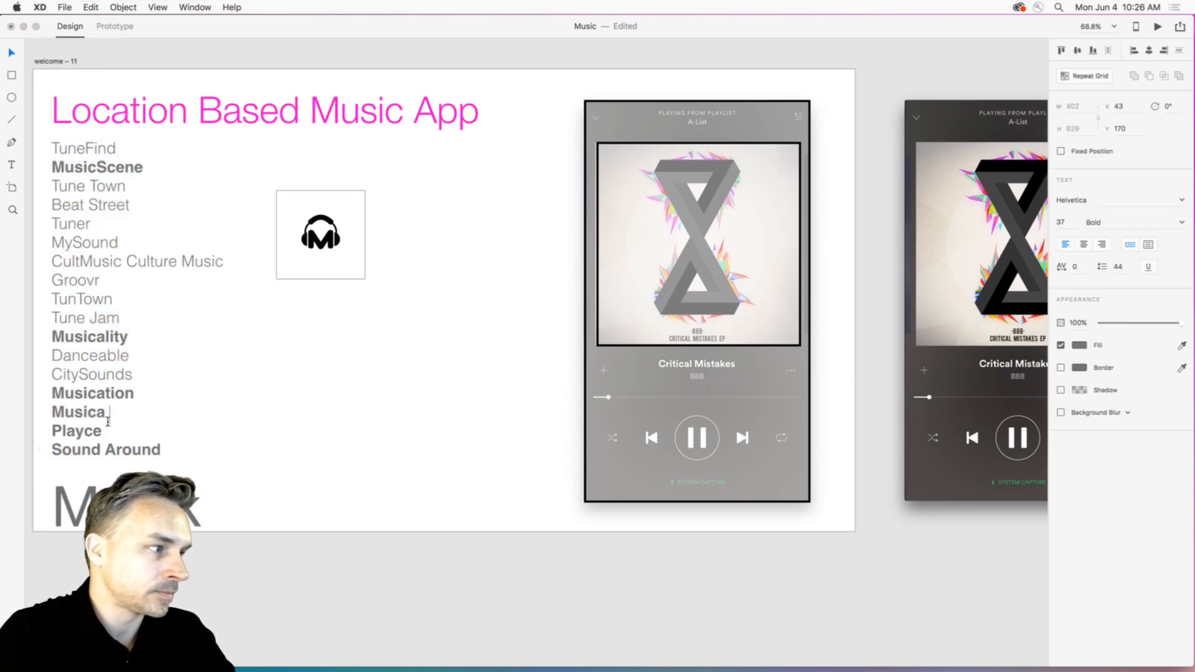
{"action": "type", "text": "mus"}
{"action": "key", "text": "BackSpace"}
{"action": "key", "text": "BackSpace"}
{"action": "key", "text": "BackSpace"}
{"action": "key", "text": "BackSpace"}
{"action": "type", "text": "Musi"}
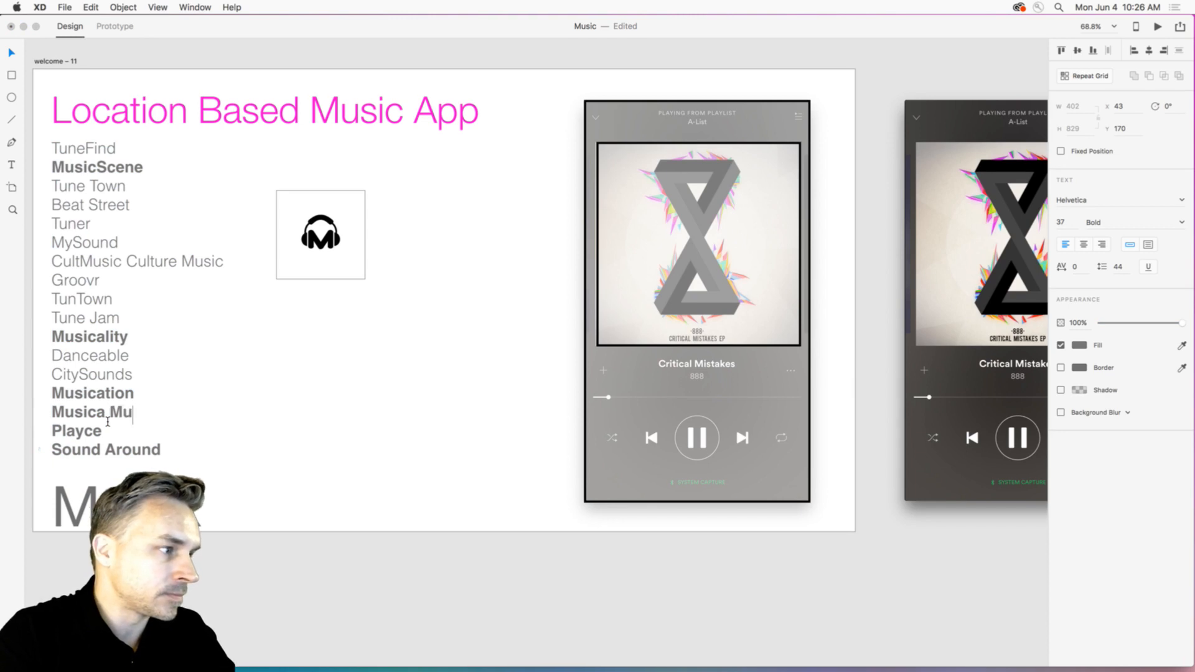
{"action": "type", "text": "ck"}
{"action": "key", "text": "BackSpace"}
{"action": "key", "text": "BackSpace"}
{"action": "type", "text": "ka"}
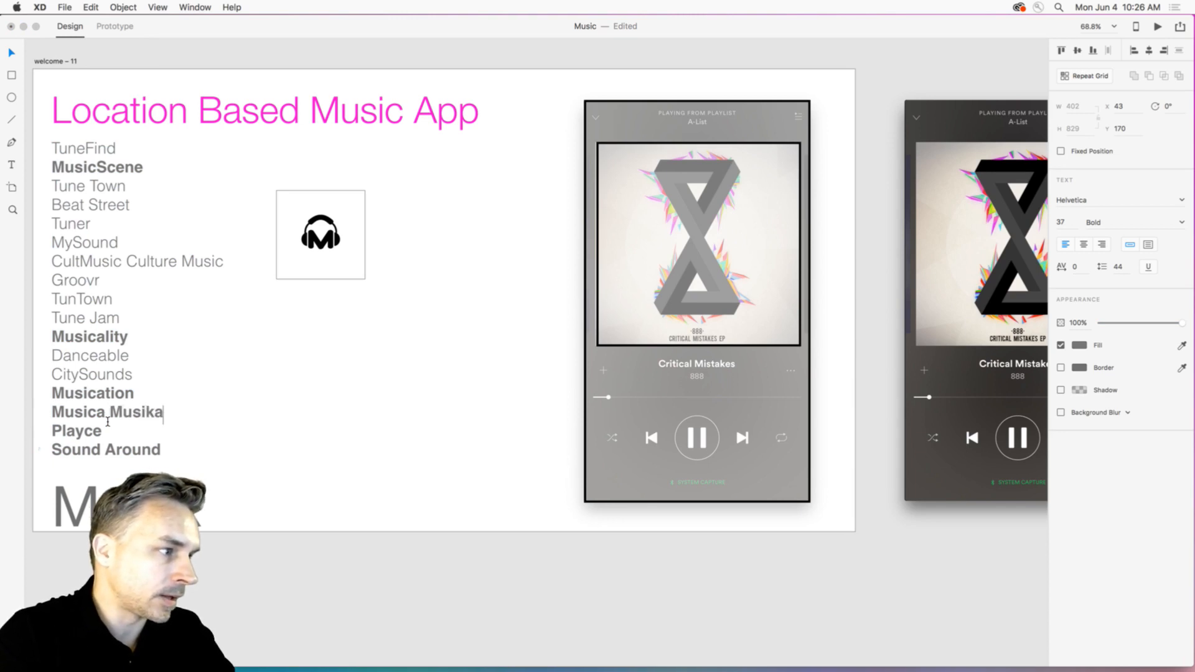
{"action": "left_click", "coordinate": [12, 53]}
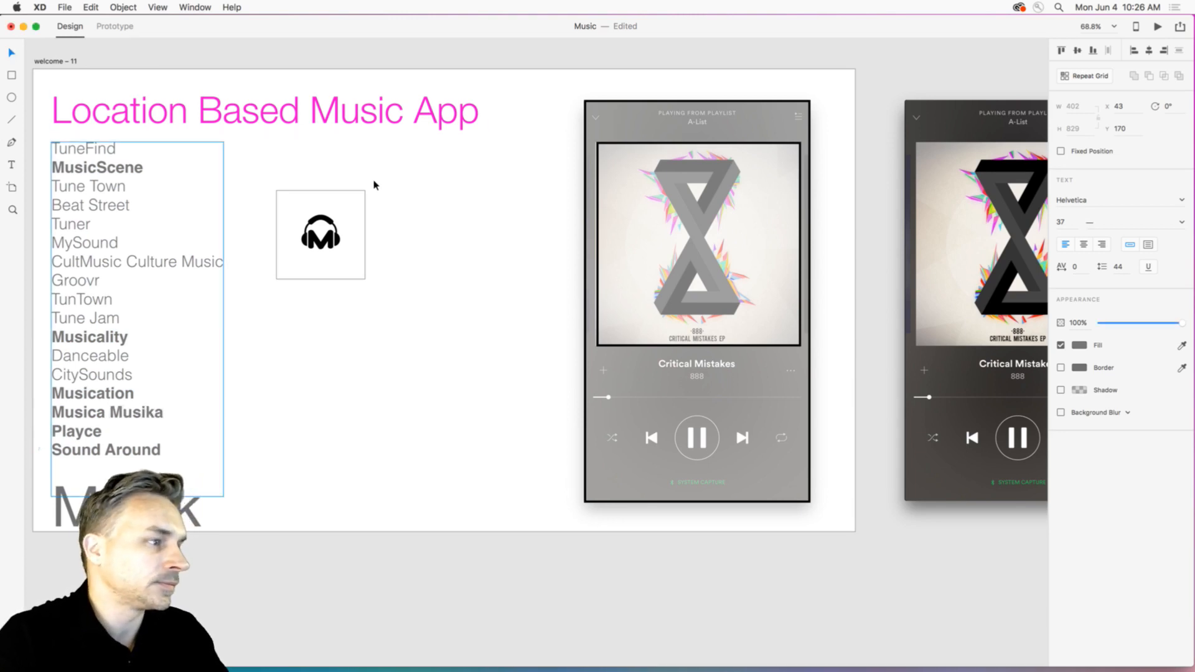
{"action": "key", "text": "Escape"}
Trace the faded pause button's ring with a circle of about 108 × 108 and remove its fill.
{"action": "left_click_drag", "start_coordinate": [630, 158], "coordinate": [457, 166]}
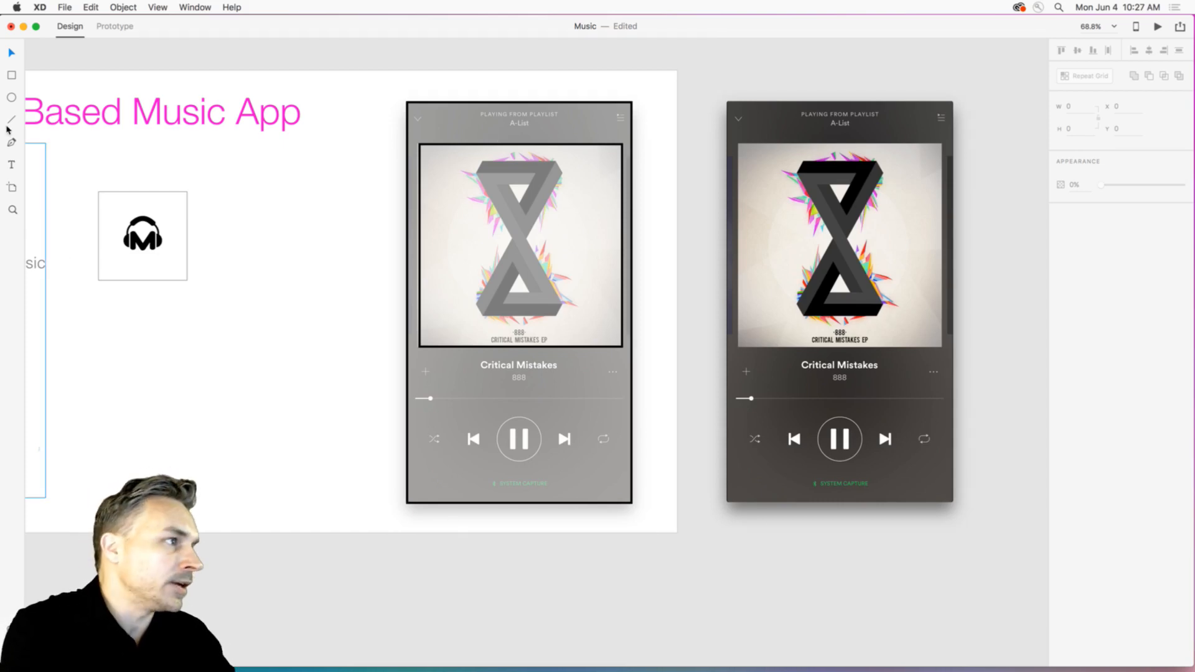
{"action": "key", "text": "e"}
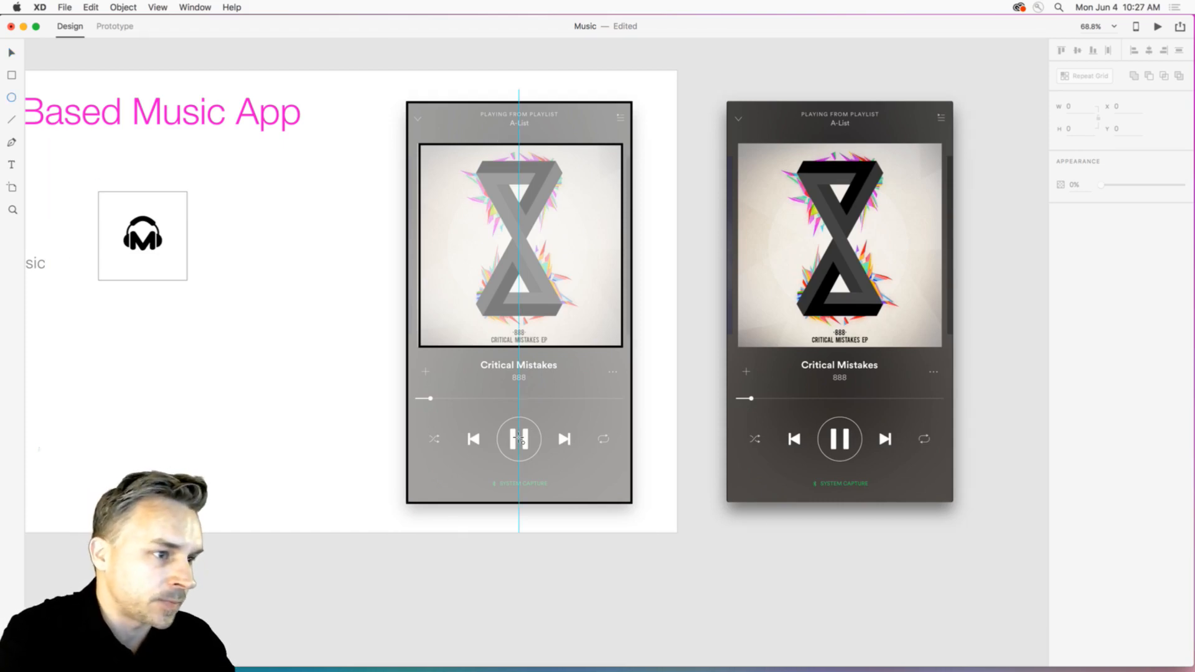
{"action": "mouse_move", "coordinate": [518, 440]}
{"action": "left_mouse_down"}
{"action": "mouse_move", "coordinate": [600, 536]}
{"action": "mouse_move", "coordinate": [584, 523]}
{"action": "mouse_move", "coordinate": [661, 581]}
{"action": "mouse_move", "coordinate": [542, 467]}
{"action": "mouse_move", "coordinate": [643, 530]}
{"action": "mouse_move", "coordinate": [598, 466]}
{"action": "left_mouse_up"}
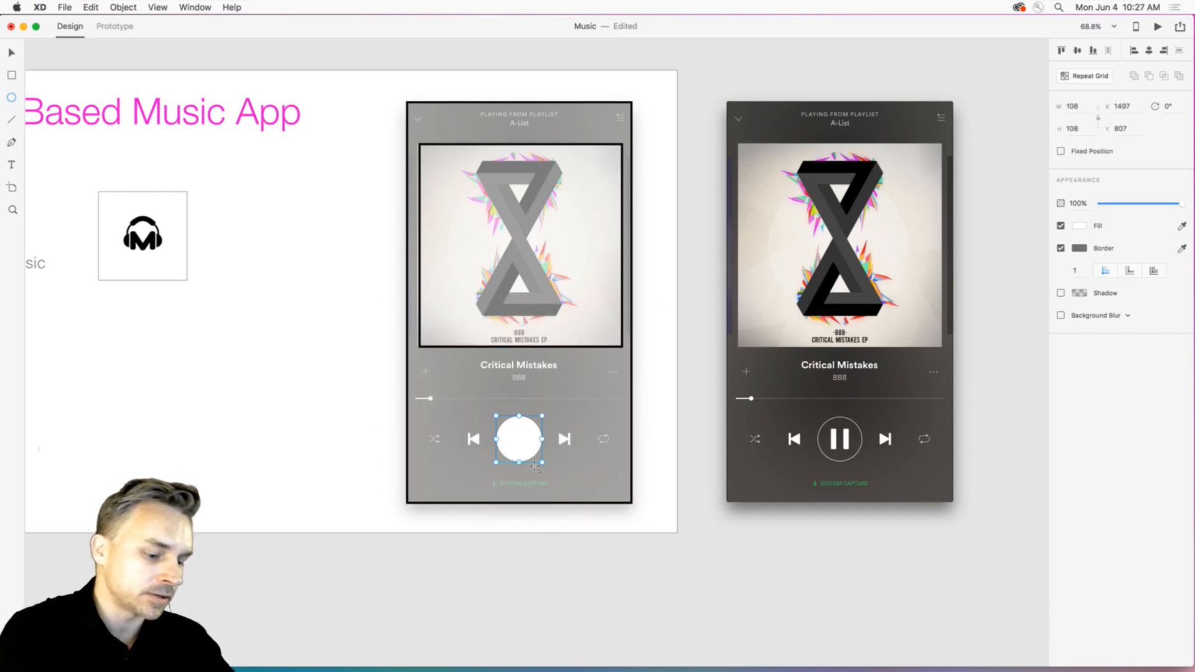
{"action": "key", "text": "super+3"}
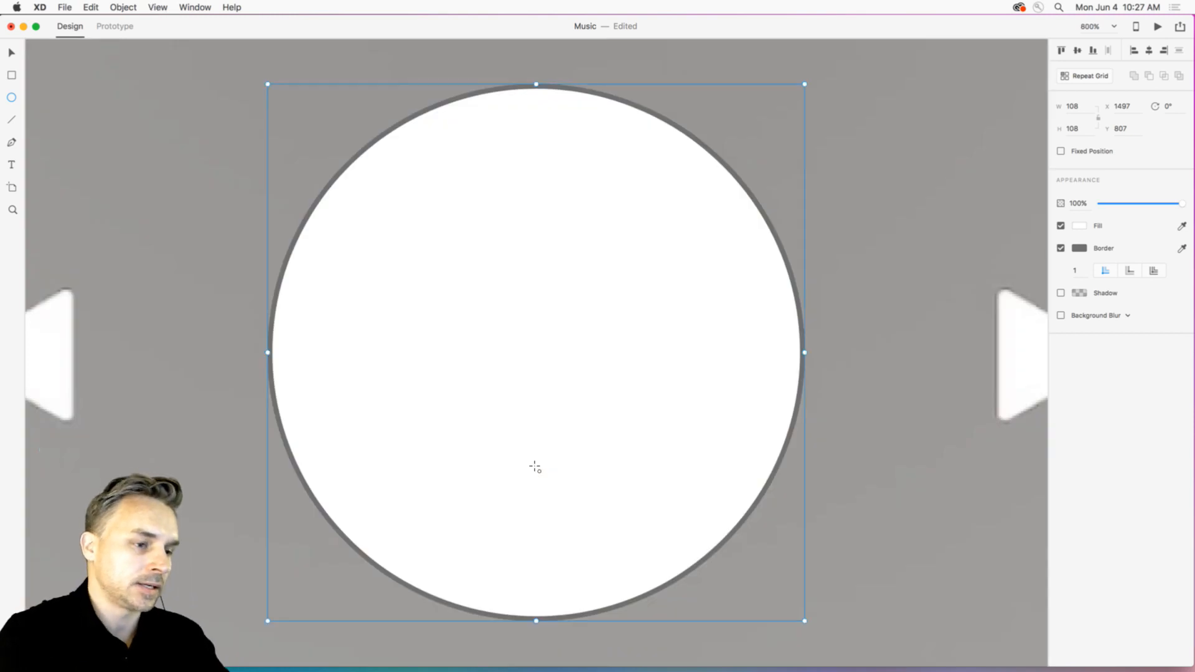
{"action": "left_click", "coordinate": [1061, 226]}
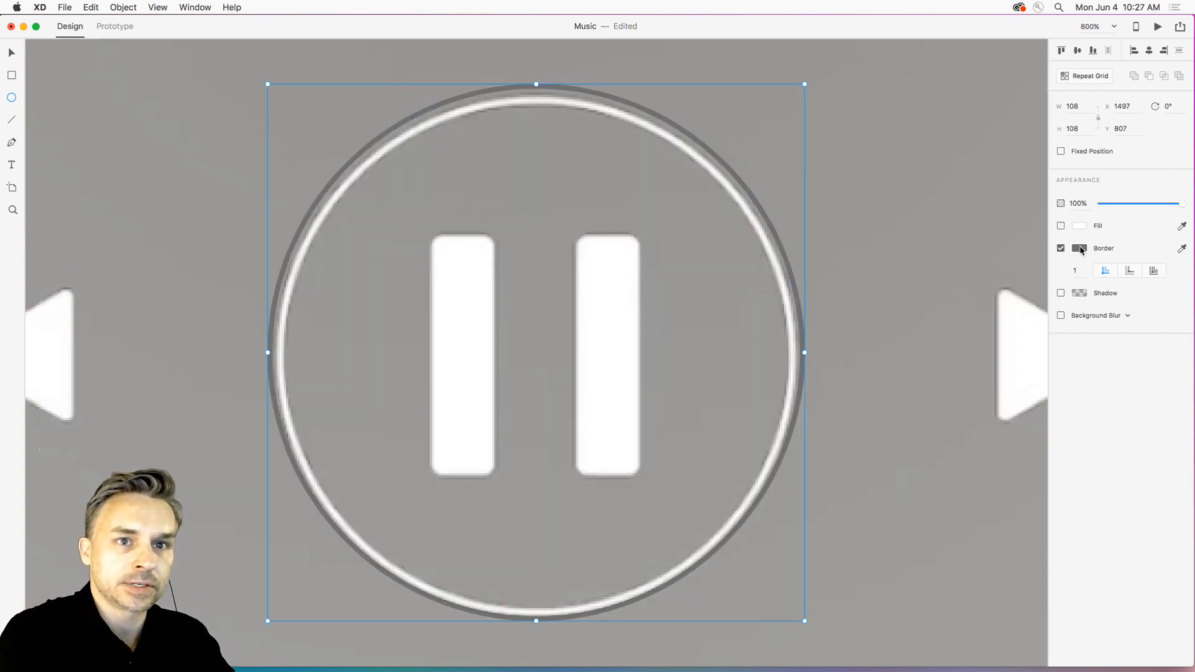
Give the pause button circle a black (#000000) border with a width of 5.
{"action": "left_click", "coordinate": [1082, 248]}
{"action": "left_click_drag", "start_coordinate": [999, 257], "coordinate": [857, 341]}
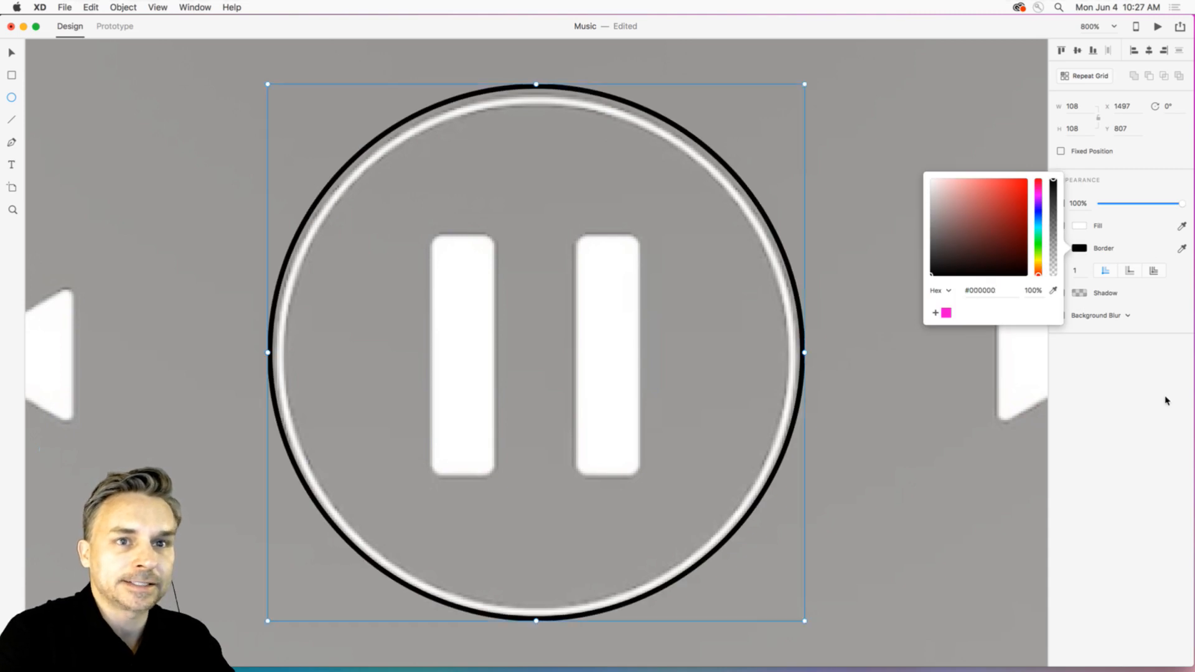
{"action": "left_click", "coordinate": [1052, 264]}
{"action": "left_click", "coordinate": [1075, 270]}
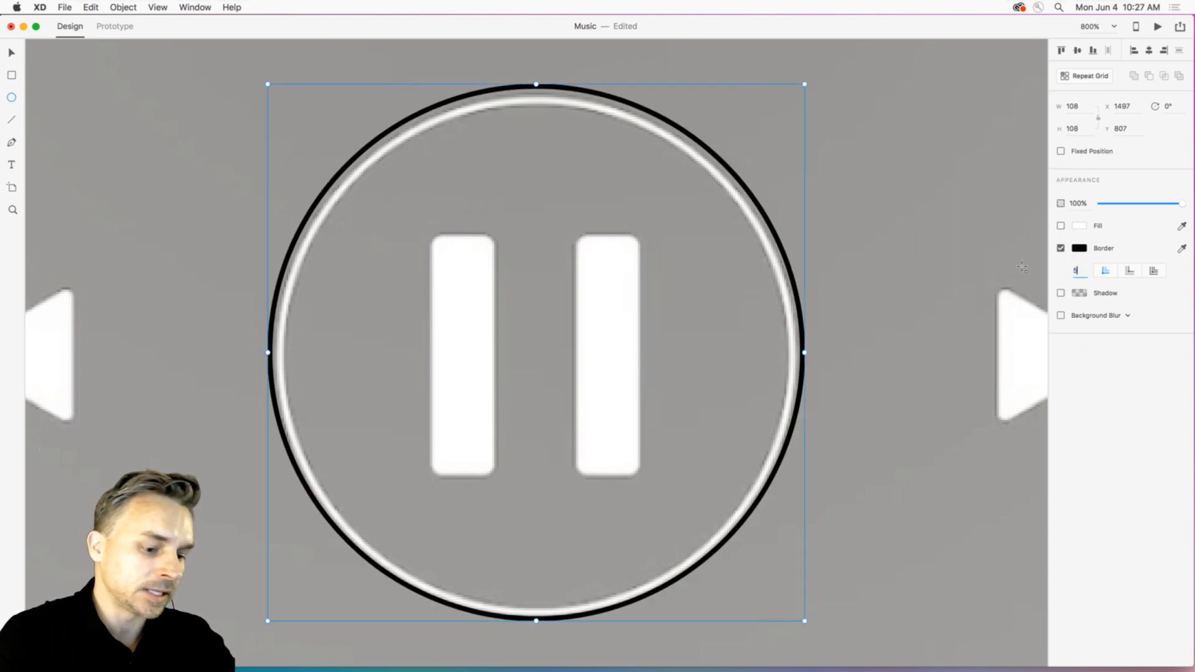
{"action": "key", "text": "Return"}
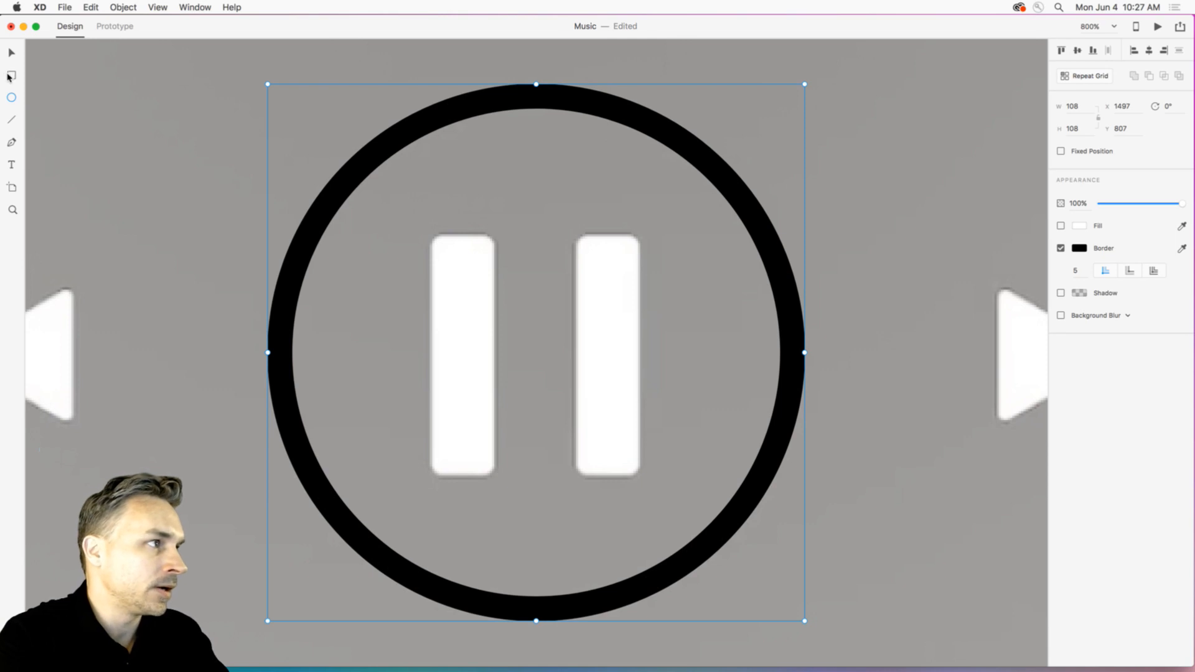
Trace the left pause bar with a rectangle of about 14 × 49, without a border and filled black (#000000).
{"action": "left_click", "coordinate": [10, 76]}
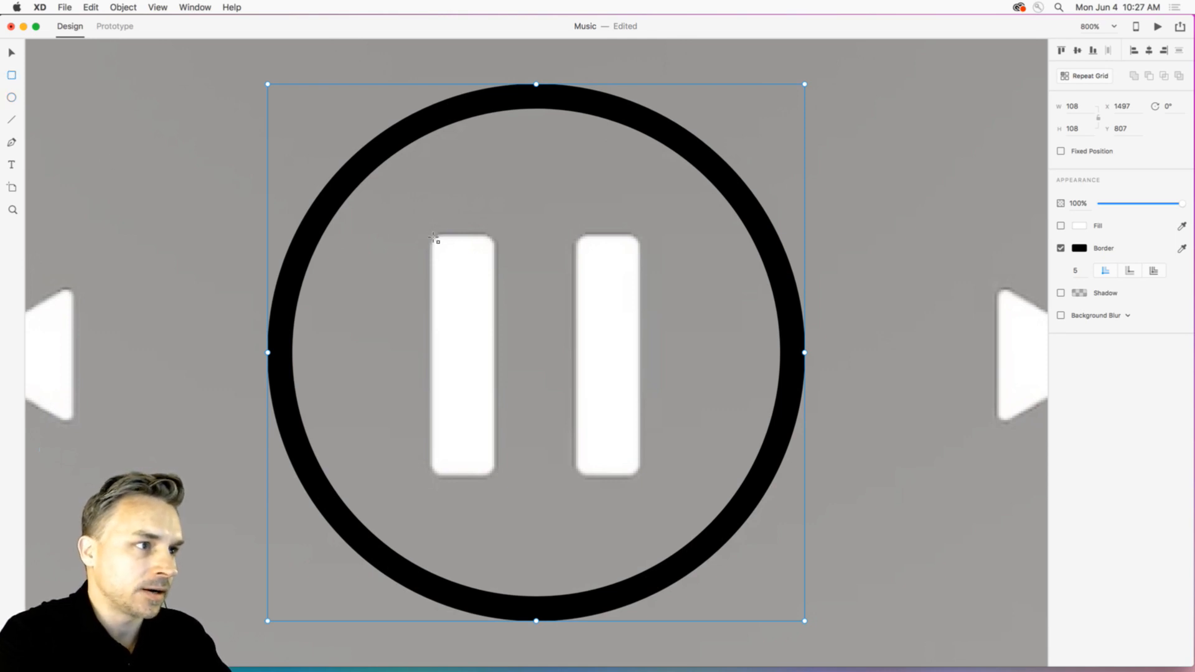
{"action": "mouse_move", "coordinate": [433, 235]}
{"action": "left_mouse_down"}
{"action": "mouse_move", "coordinate": [461, 401]}
{"action": "mouse_move", "coordinate": [501, 478]}
{"action": "left_mouse_up"}
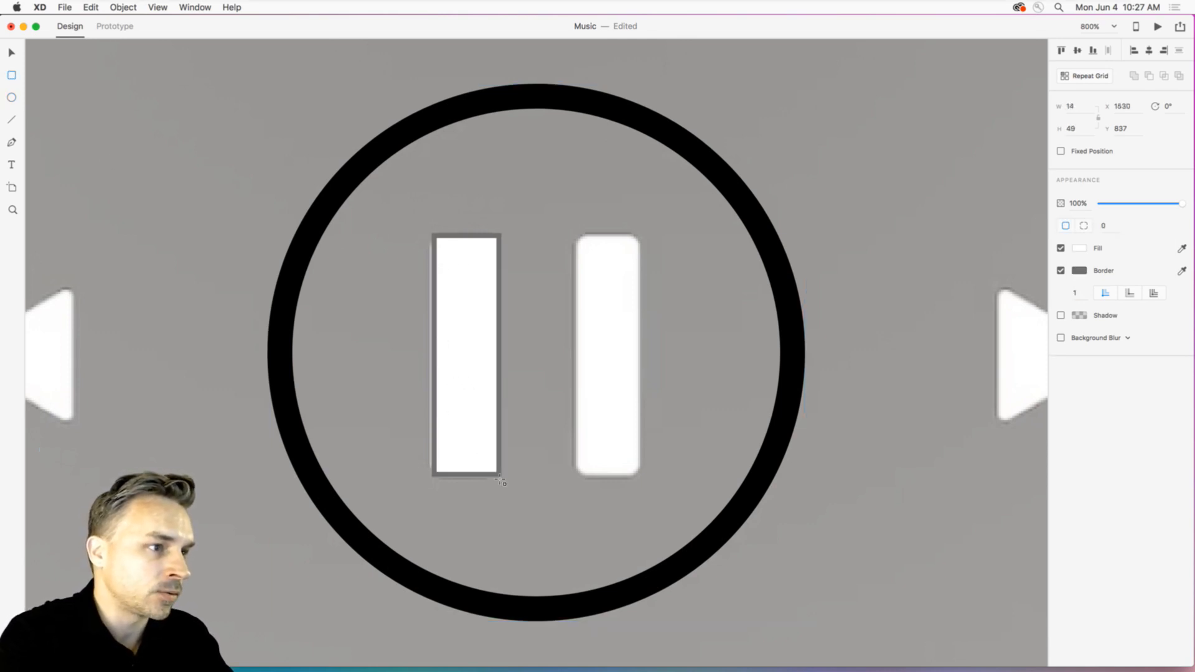
{"action": "left_click", "coordinate": [1062, 271]}
{"action": "left_click", "coordinate": [1077, 248]}
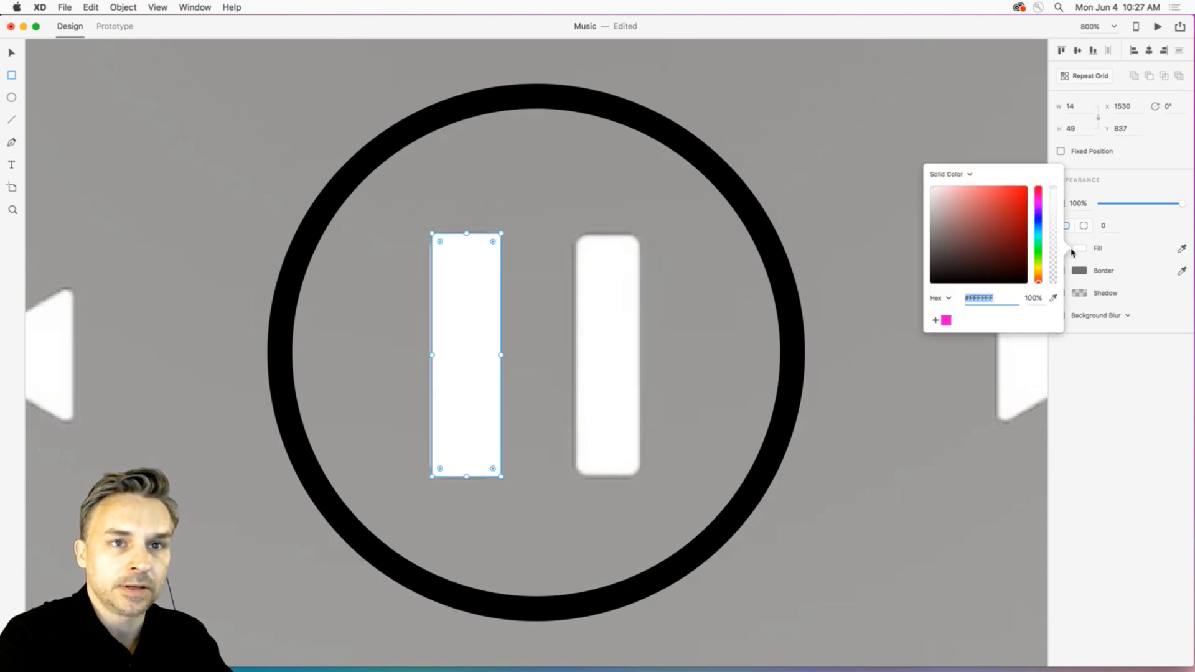
{"action": "left_click_drag", "start_coordinate": [996, 246], "coordinate": [838, 338]}
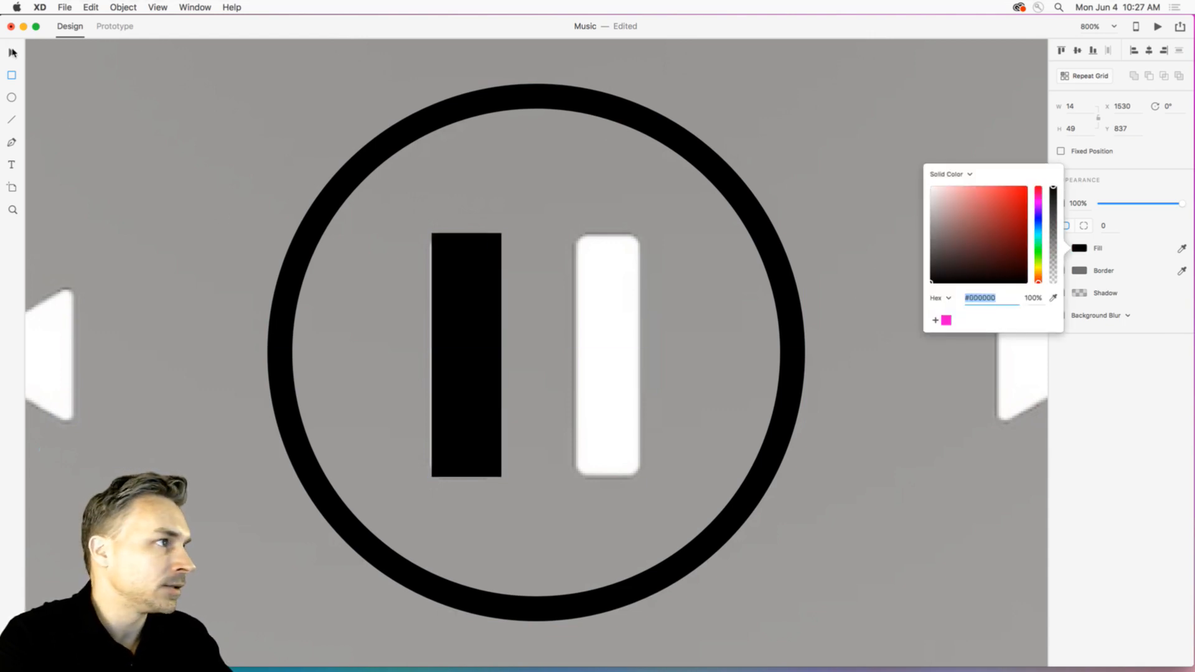
Round the corners of the left pause bar to a radius of 2.
{"action": "left_click", "coordinate": [13, 53]}
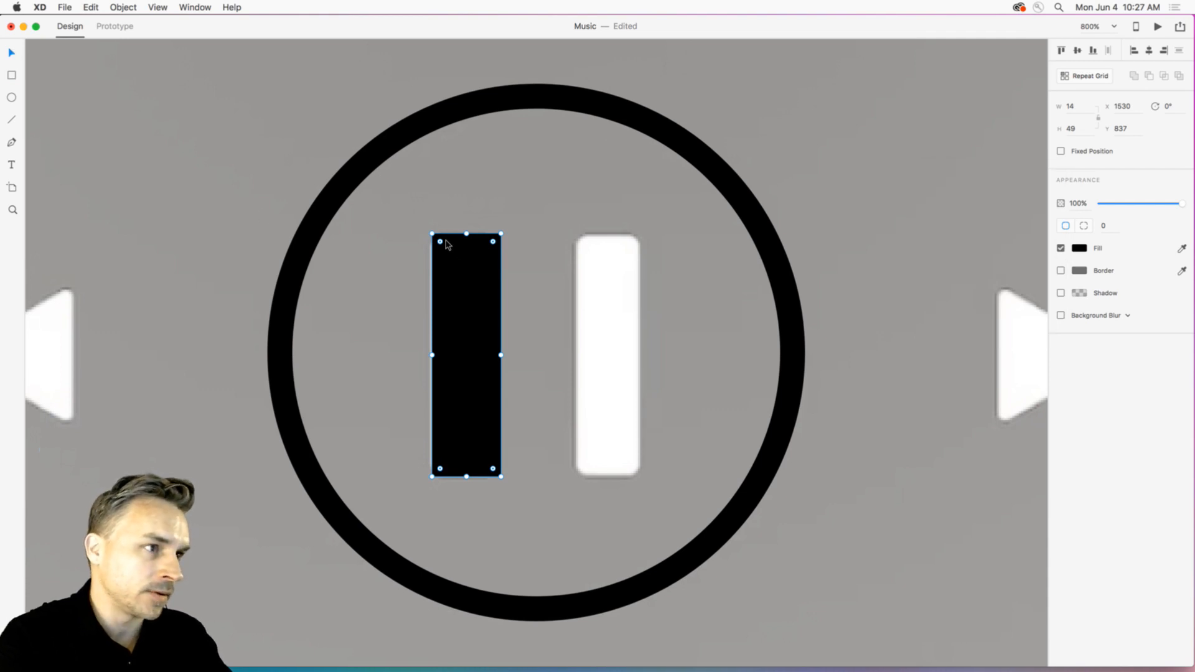
{"action": "key", "text": "alt"}
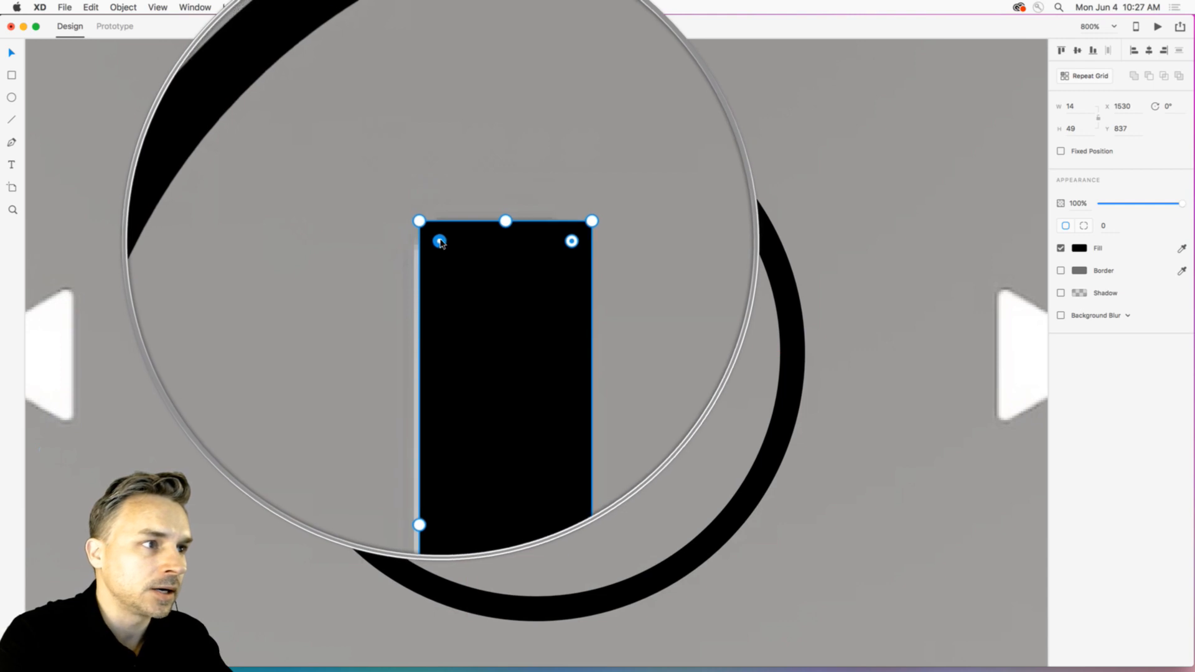
{"action": "mouse_move", "coordinate": [439, 242]}
{"action": "left_mouse_down"}
{"action": "mouse_move", "coordinate": [488, 282]}
{"action": "mouse_move", "coordinate": [432, 245]}
{"action": "mouse_move", "coordinate": [461, 245]}
{"action": "mouse_move", "coordinate": [440, 243]}
{"action": "left_mouse_up"}
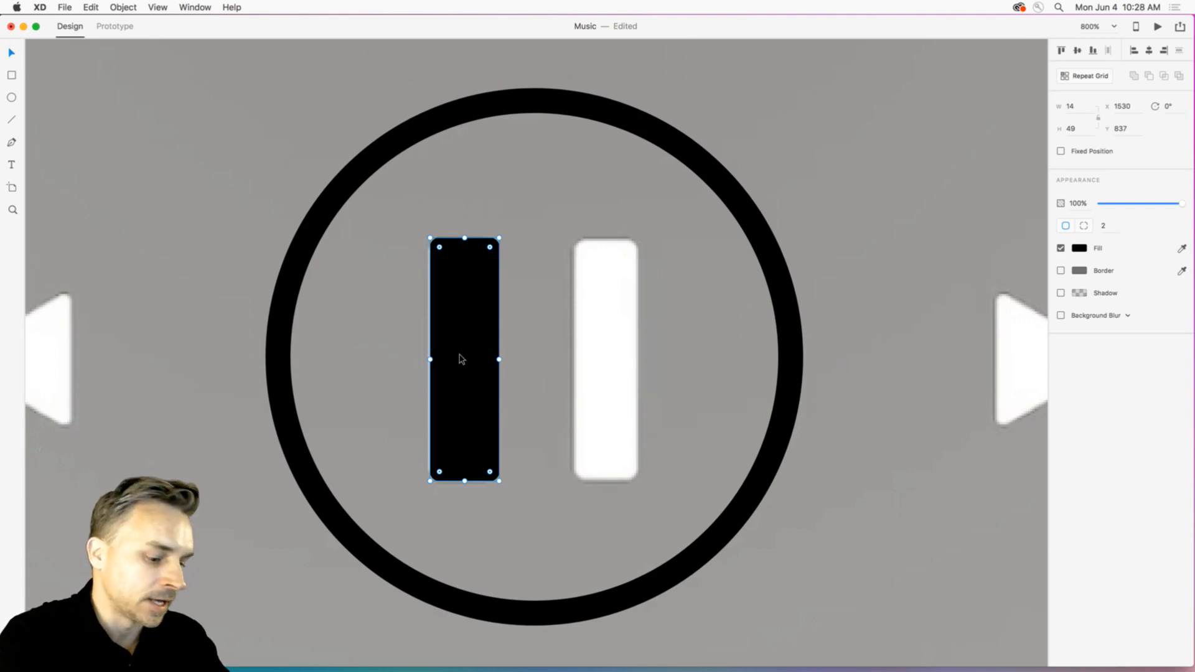
Duplicate the black pause bar horizontally onto the right bar of the faded pause icon, then deselect it.
{"action": "left_click_drag", "start_coordinate": [461, 349], "coordinate": [597, 358]}
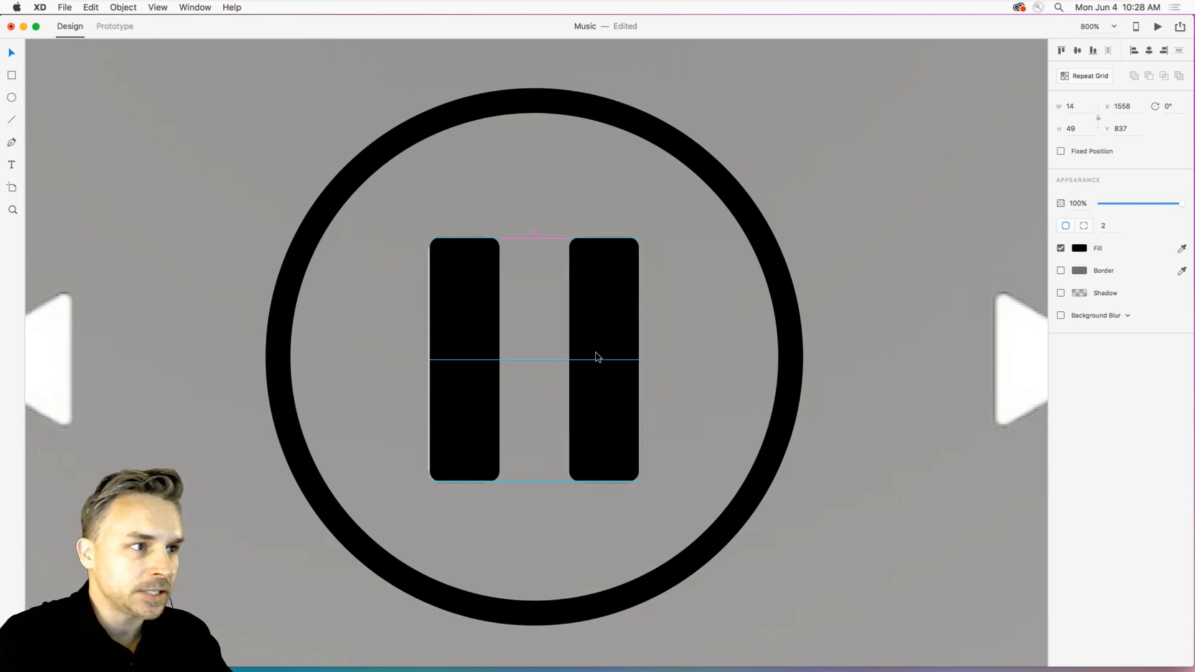
{"action": "left_click_drag", "start_coordinate": [597, 357], "coordinate": [596, 358]}
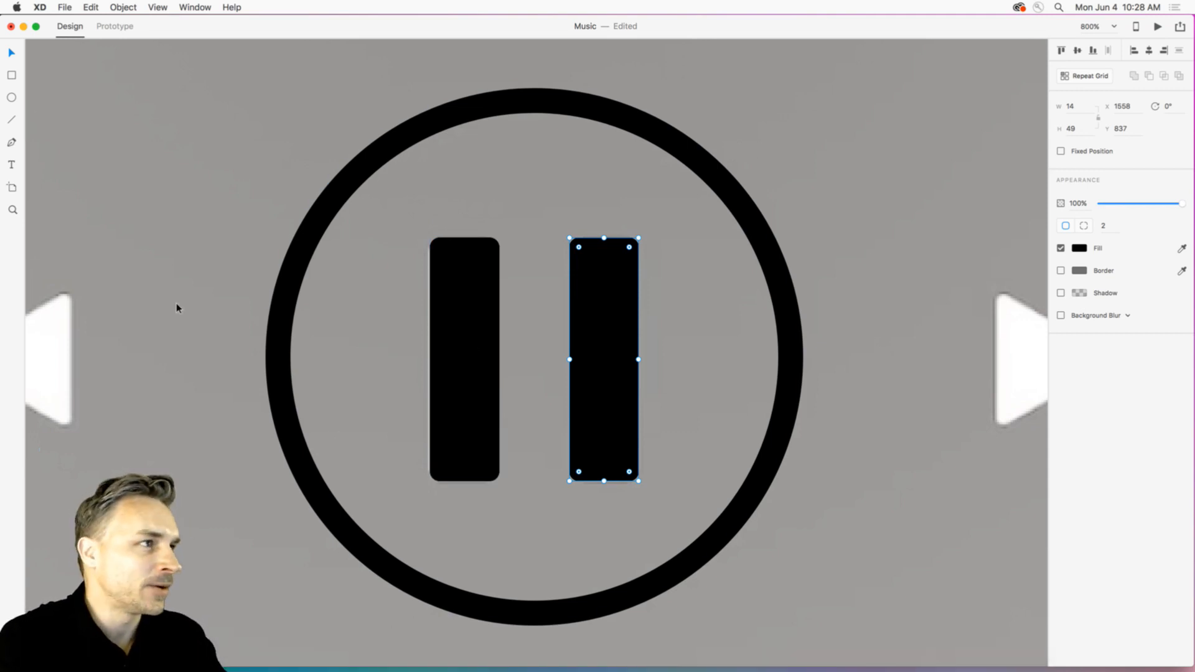
{"action": "left_click", "coordinate": [219, 265]}
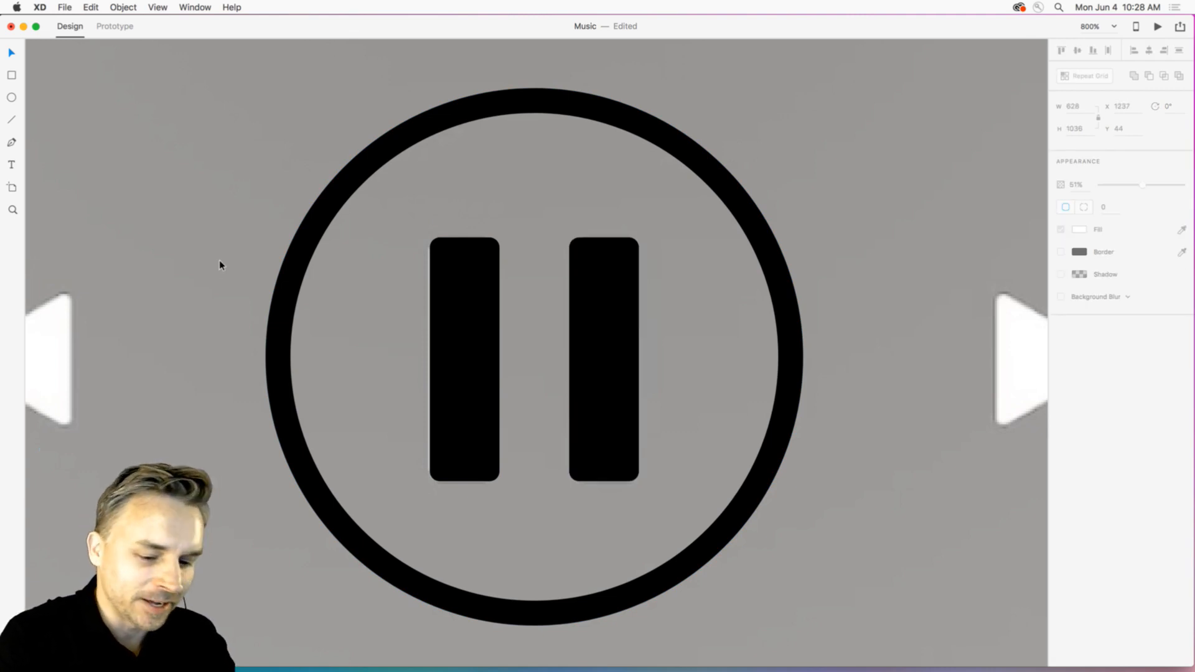
View all artboards together, then zoom to the selected "Location Based Music App" artboard to examine the traced player.
{"action": "key", "text": "super+0"}
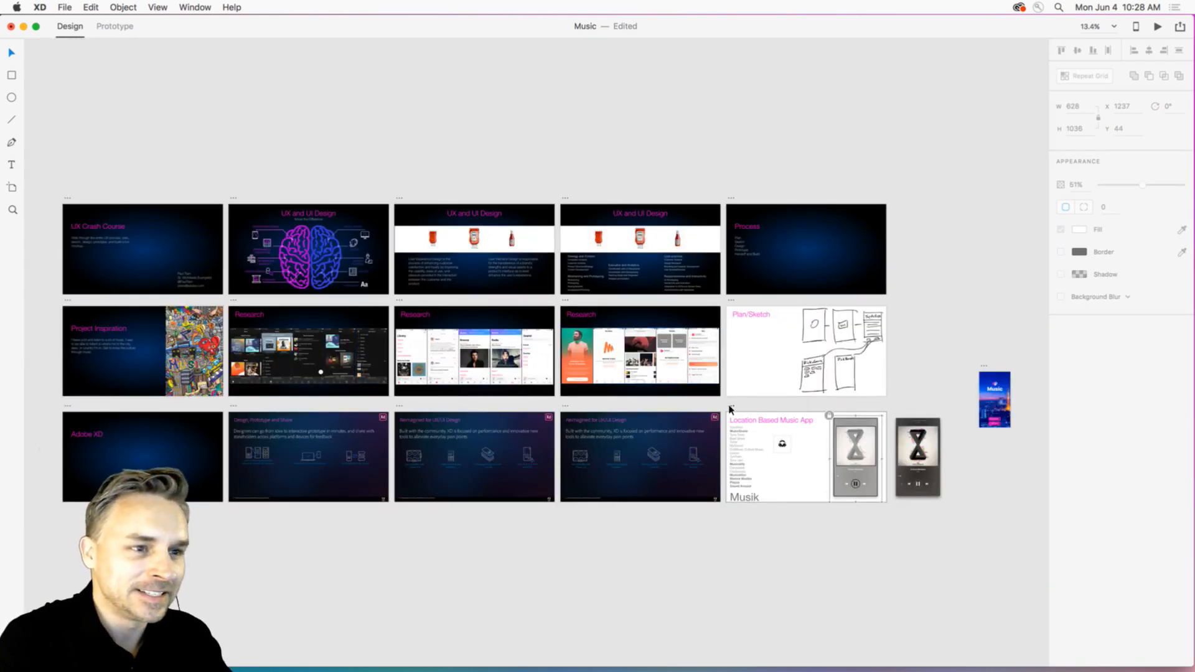
{"action": "left_click", "coordinate": [730, 408]}
{"action": "key", "text": "super+1"}
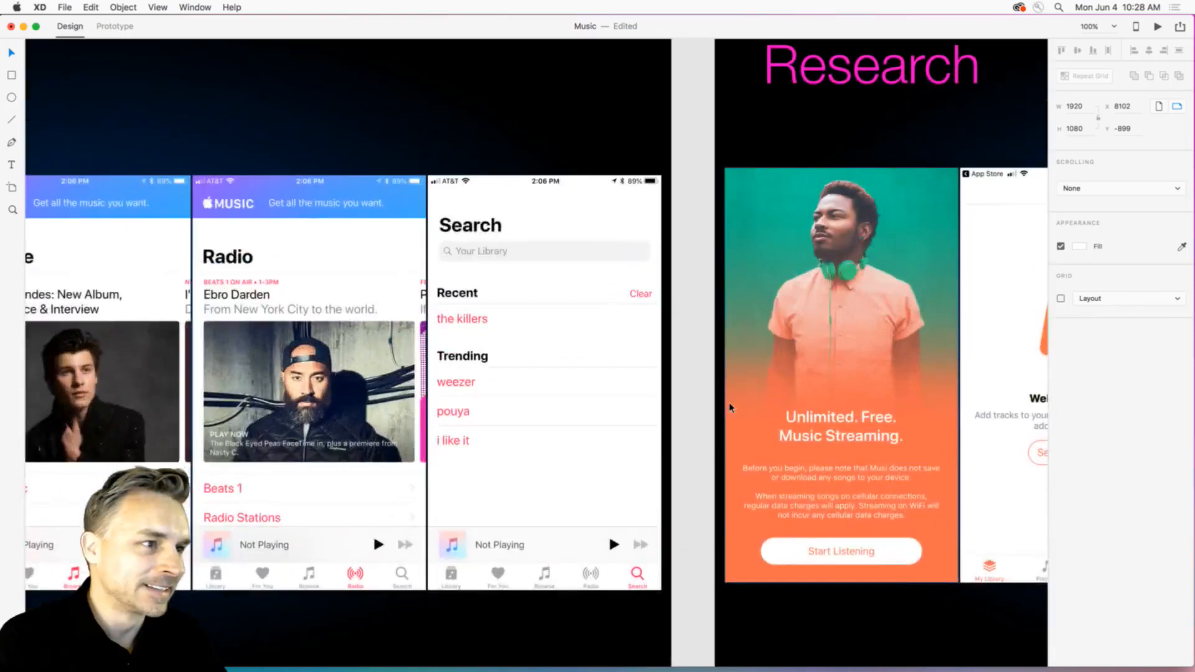
{"action": "key", "text": "super+0"}
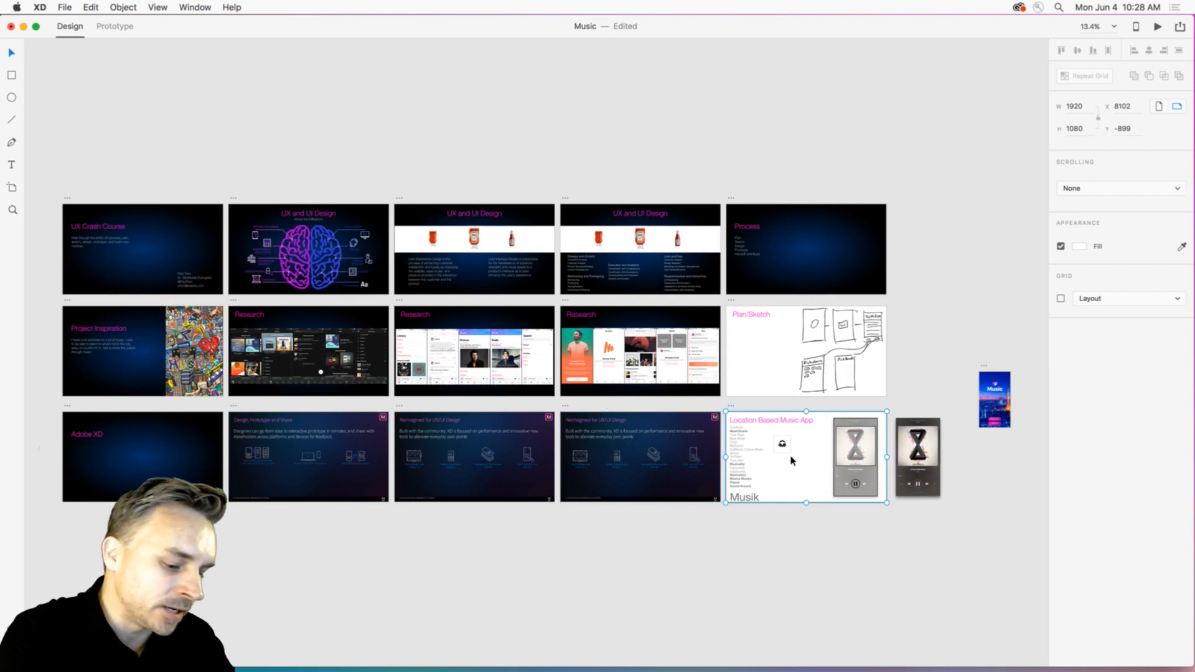
{"action": "left_click", "coordinate": [160, 7]}
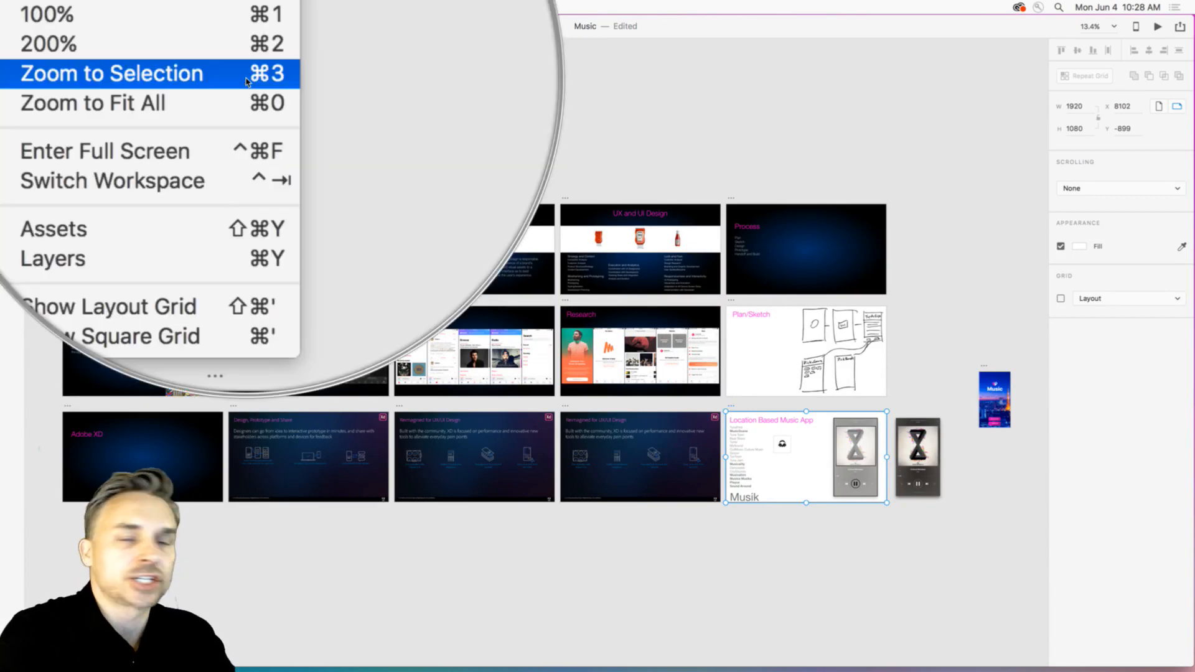
{"action": "left_click", "coordinate": [248, 81]}
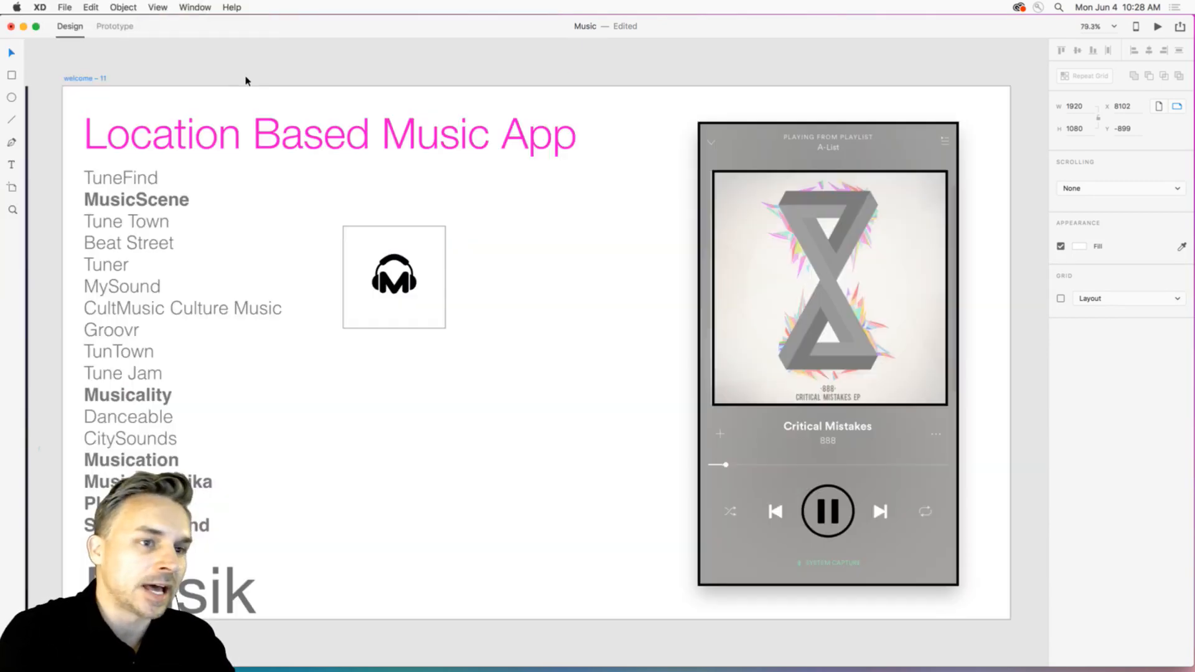
{"action": "double_click", "coordinate": [834, 511]}
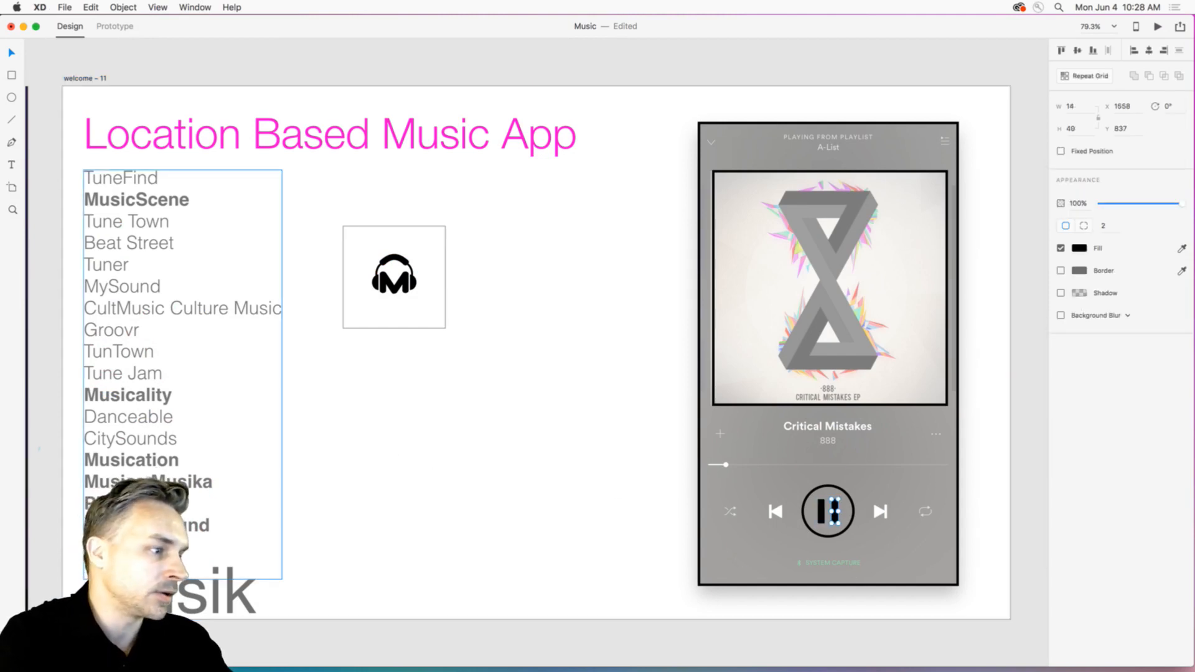
{"action": "double_click", "coordinate": [193, 530]}
{"action": "left_click", "coordinate": [217, 533]}
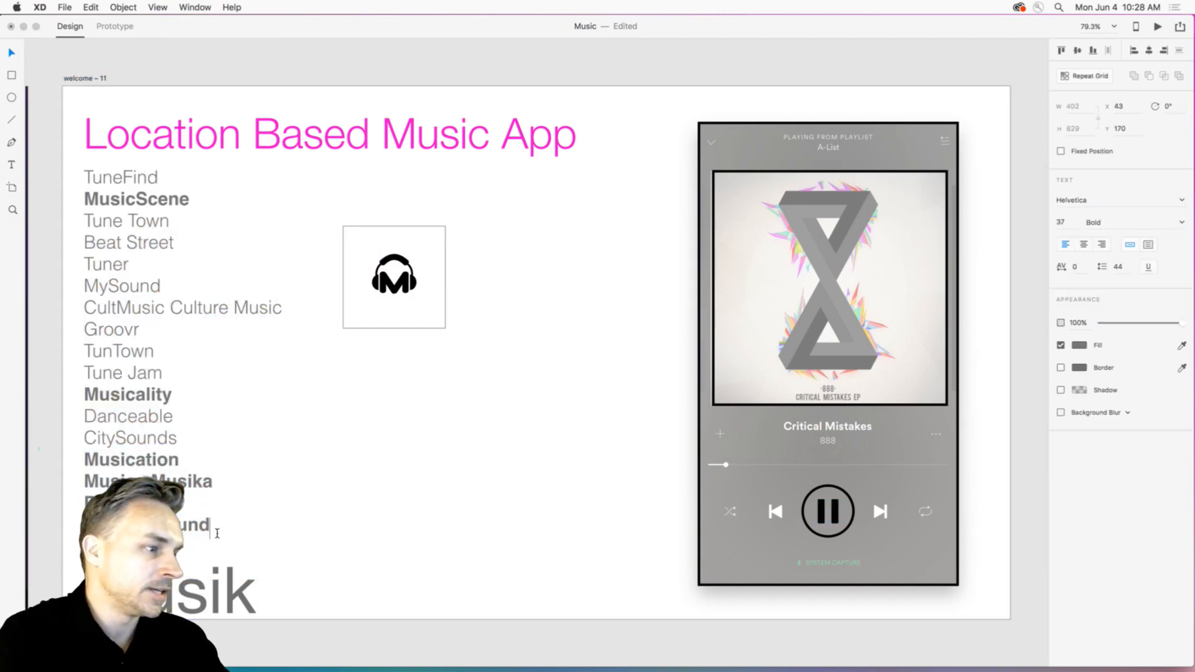
{"action": "left_click", "coordinate": [10, 54]}
{"action": "left_click", "coordinate": [584, 407]}
Trace the vertical bar of the faded next-track icon with a rectangle of about 6 × 29, borderless and filled black (#000000).
{"action": "left_click_drag", "start_coordinate": [685, 441], "coordinate": [239, 295]}
{"action": "key", "text": "super+2"}
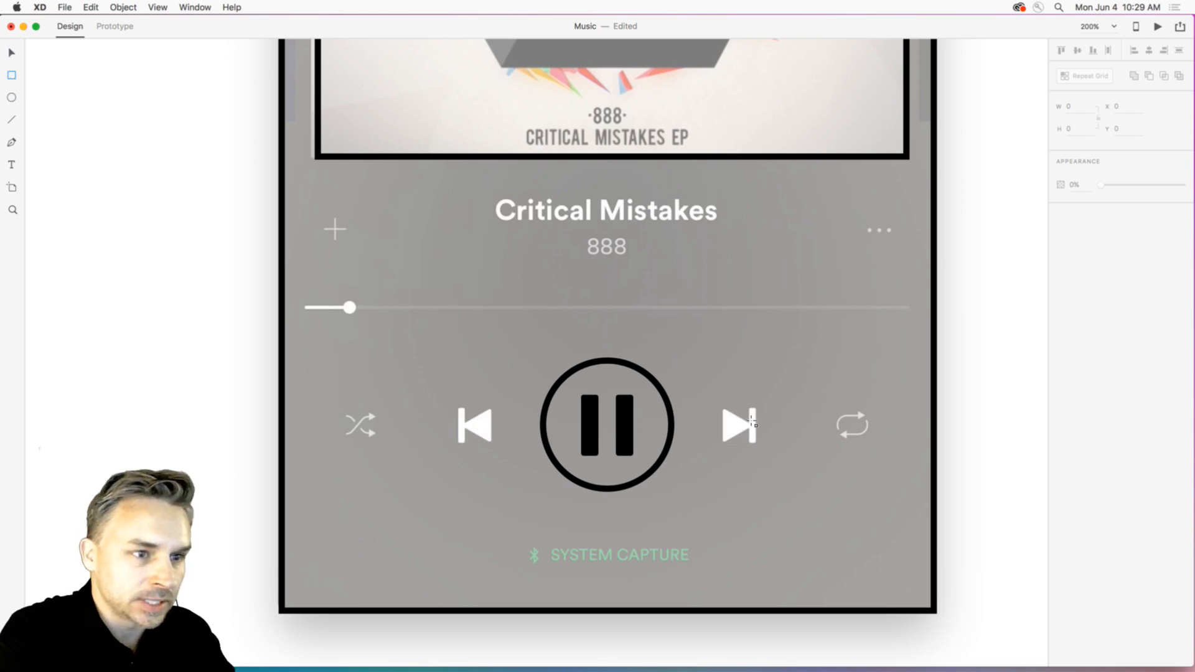
{"action": "left_click_drag", "start_coordinate": [750, 409], "coordinate": [758, 446]}
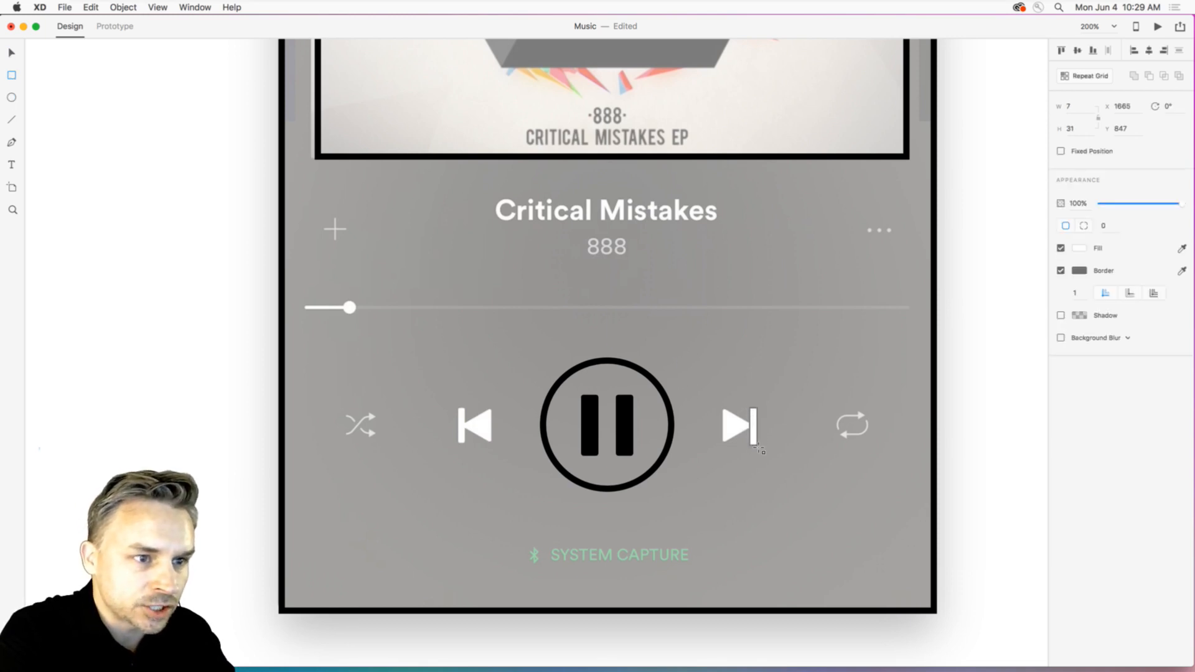
{"action": "left_click", "coordinate": [1061, 270]}
{"action": "left_click", "coordinate": [1079, 249]}
{"action": "type", "text": "000000"}
{"action": "key", "text": "Return"}
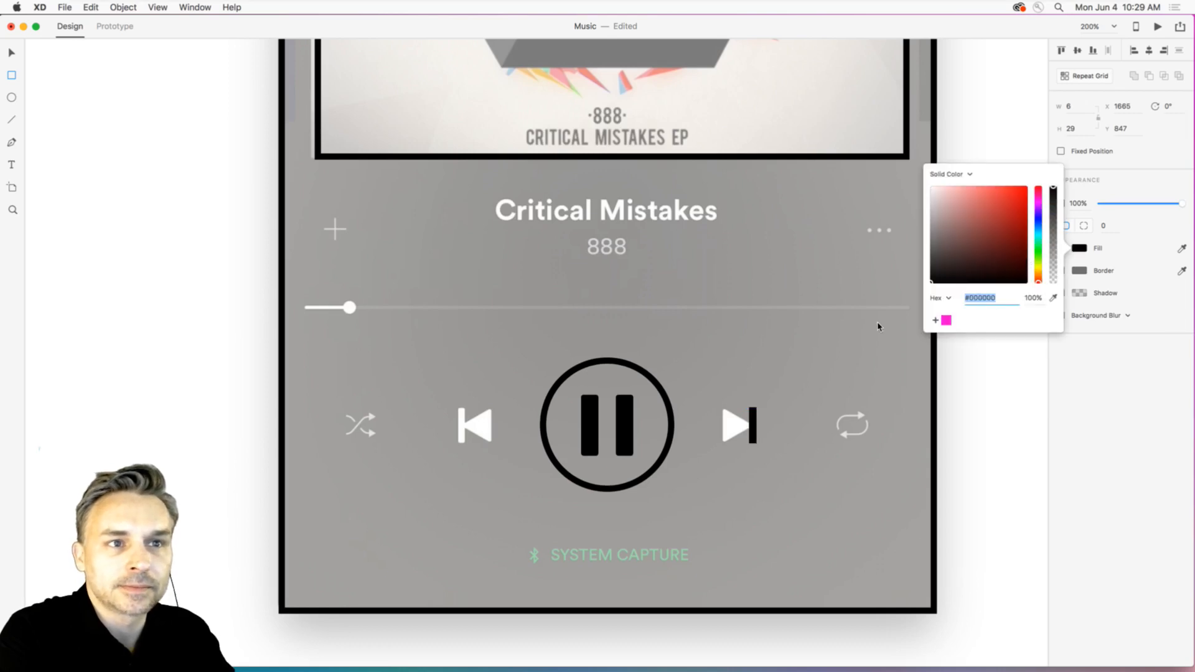
{"action": "left_click", "coordinate": [1086, 361]}
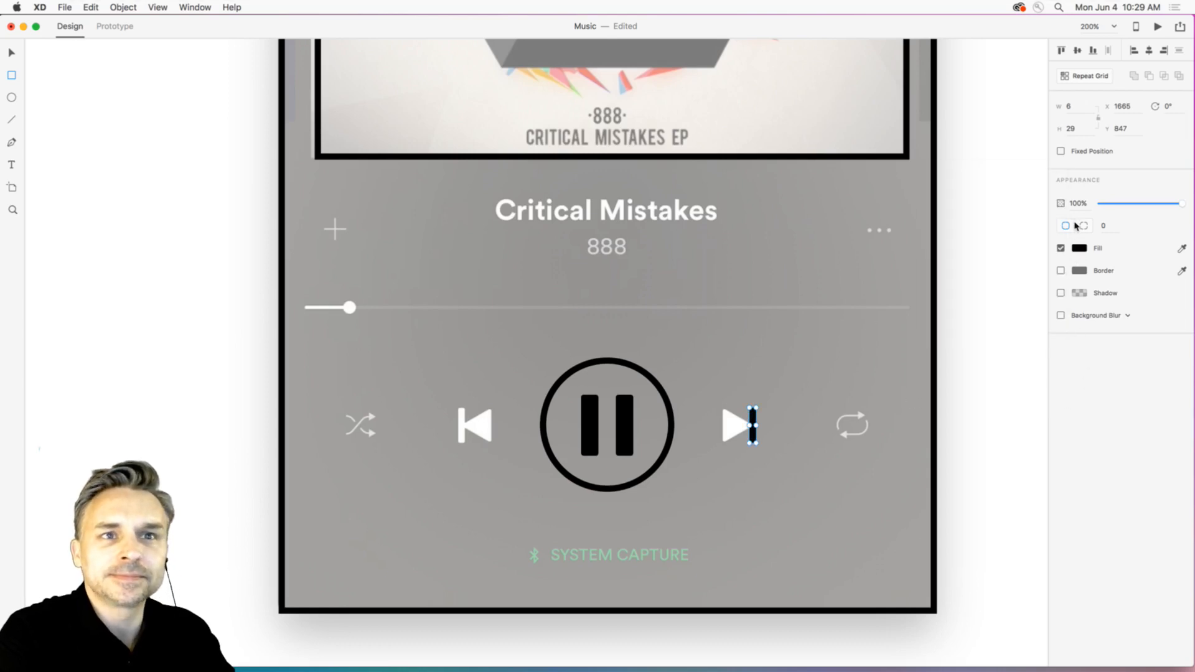
Round the corners of the next-track icon's black vertical bar to a radius of 2.
{"action": "key", "text": "super+equal"}
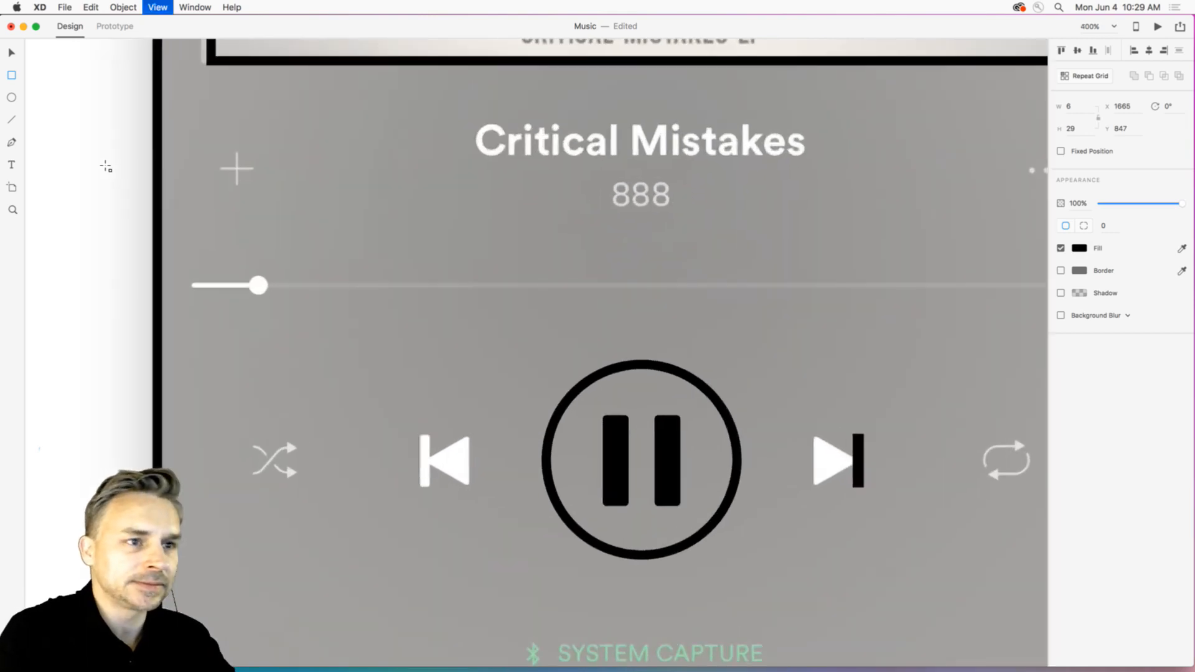
{"action": "left_click_drag", "start_coordinate": [806, 360], "coordinate": [651, 240]}
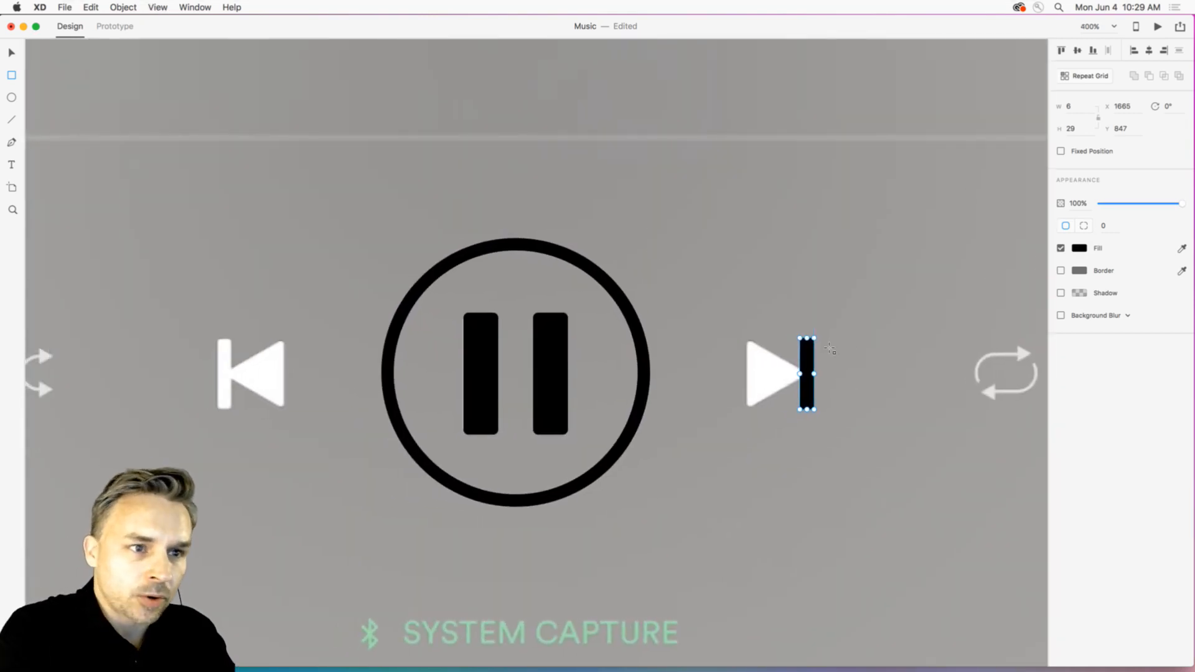
{"action": "left_click", "coordinate": [12, 52]}
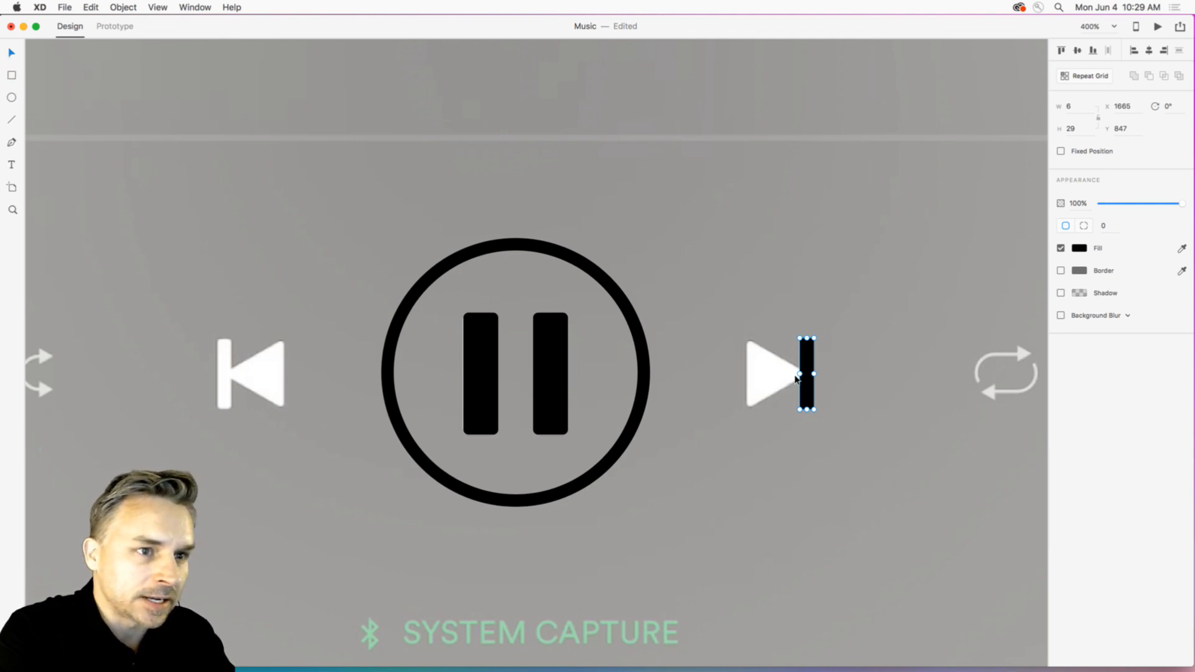
{"action": "key", "text": "super+equal"}
{"action": "left_click_drag", "start_coordinate": [724, 309], "coordinate": [379, 273]}
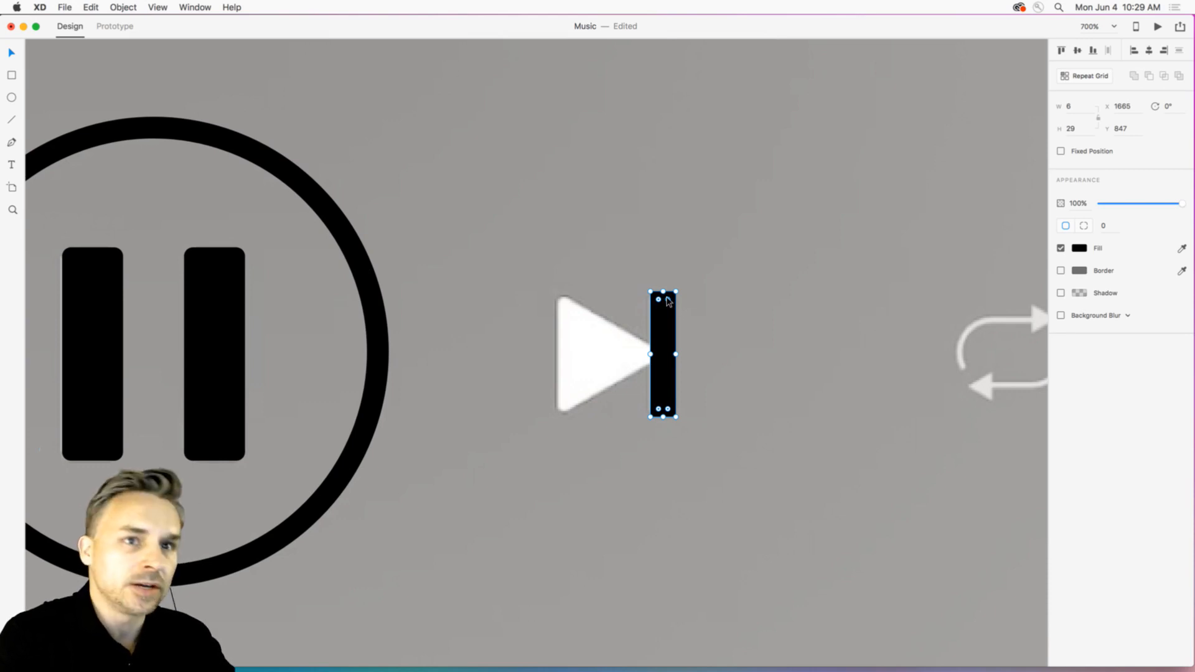
{"action": "key", "text": "super+minus"}
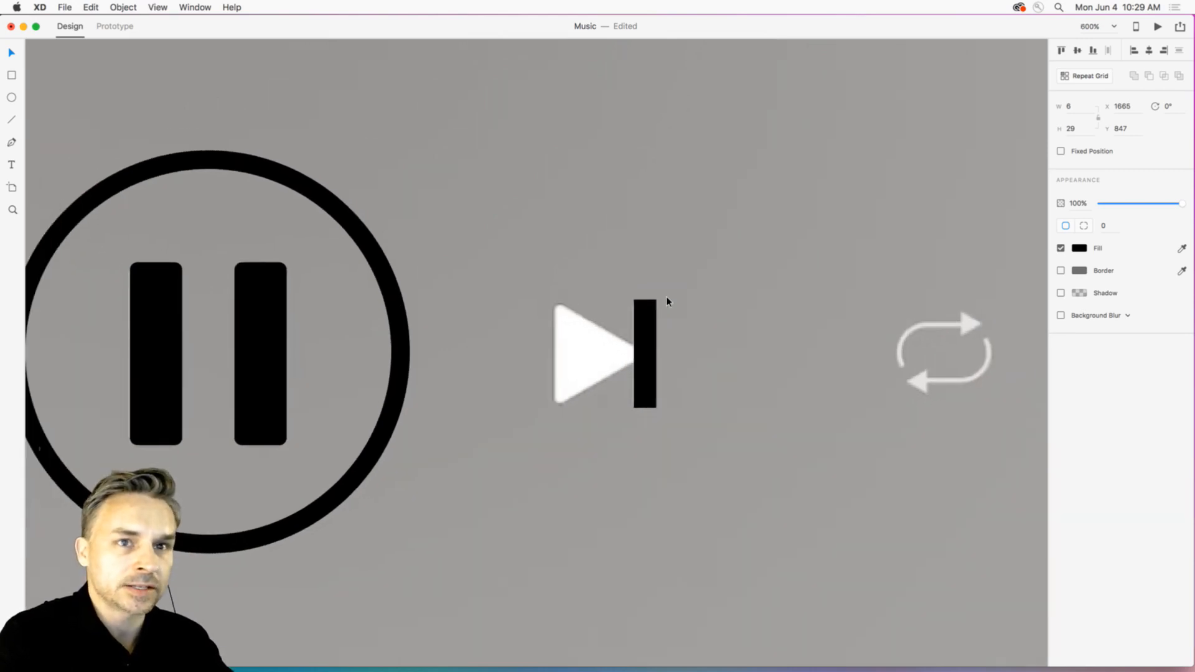
{"action": "left_click", "coordinate": [1105, 231]}
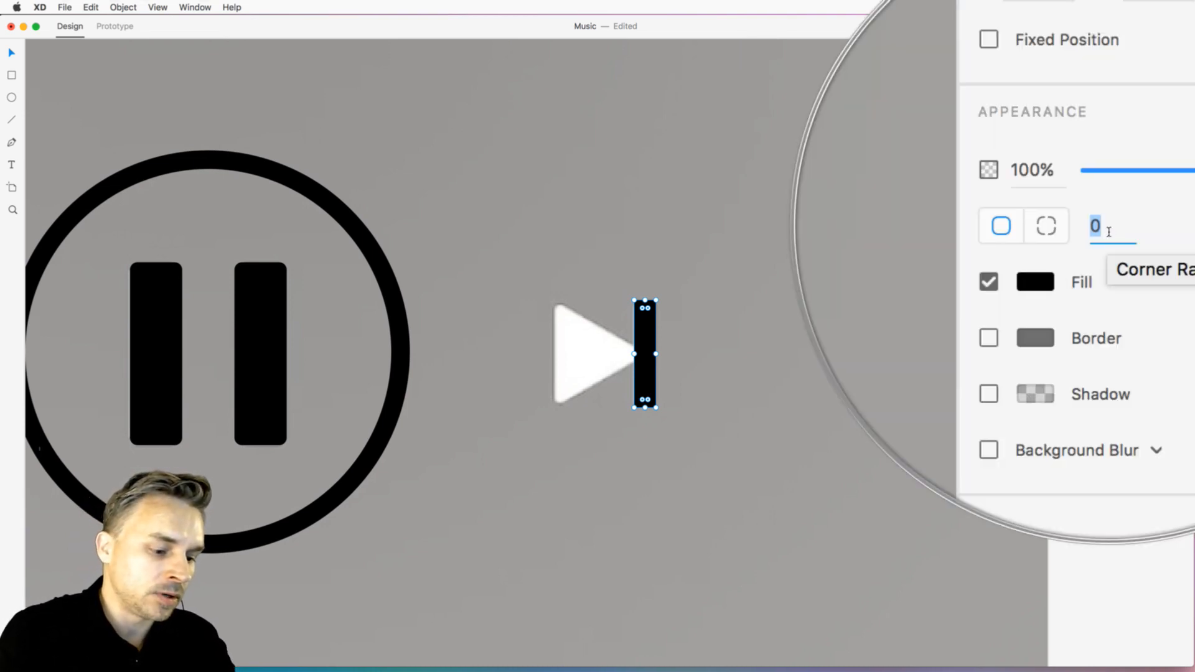
{"action": "type", "text": "2"}
{"action": "key", "text": "Return"}
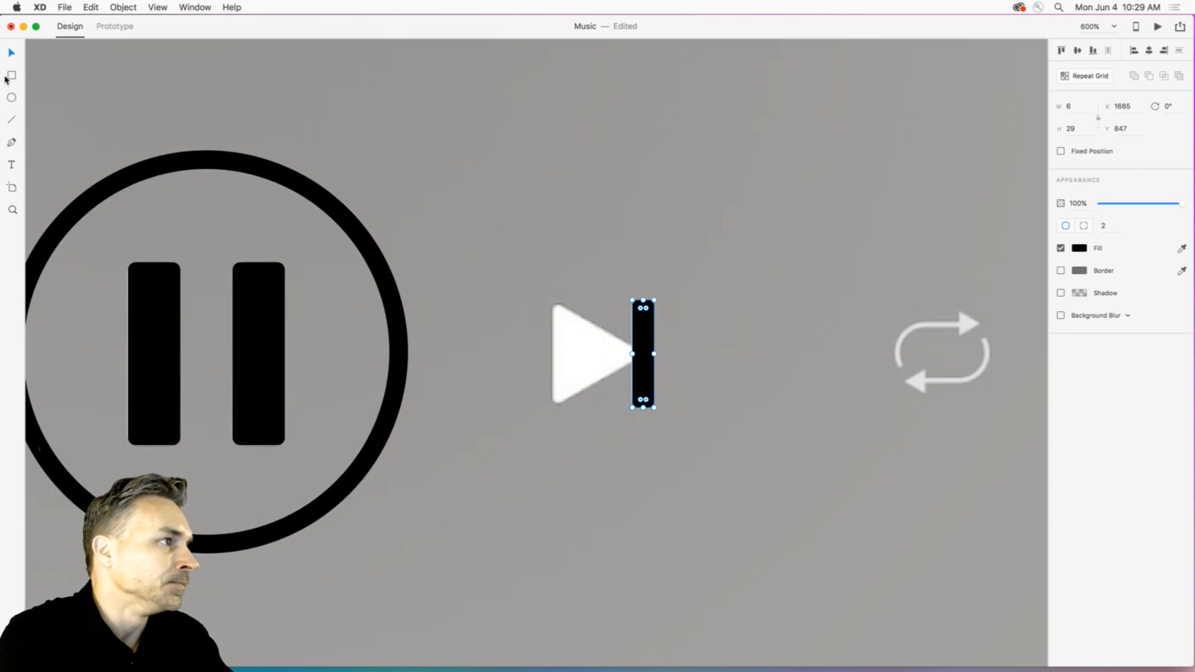
Draw a closed downward-pointing triangle with the Pen tool above the next-track icon.
{"action": "left_click", "coordinate": [10, 76]}
{"action": "left_click_drag", "start_coordinate": [629, 205], "coordinate": [533, 264]}
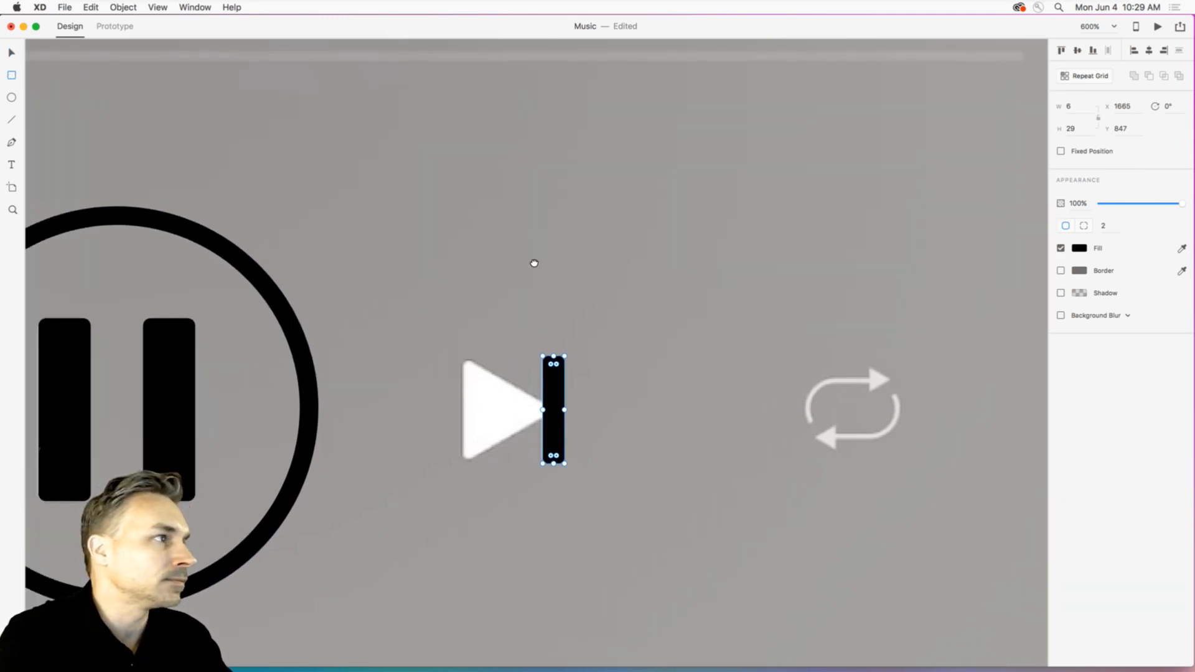
{"action": "left_click", "coordinate": [553, 165]}
{"action": "left_click", "coordinate": [745, 165]}
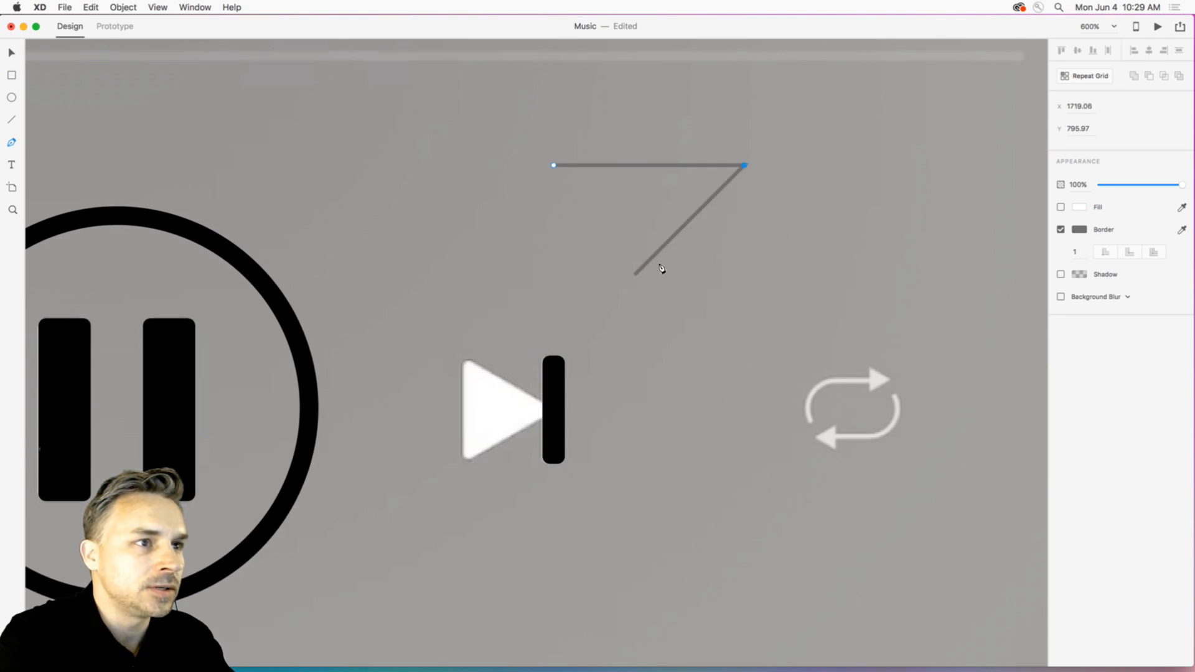
{"action": "left_click", "coordinate": [644, 265]}
{"action": "left_click", "coordinate": [547, 164]}
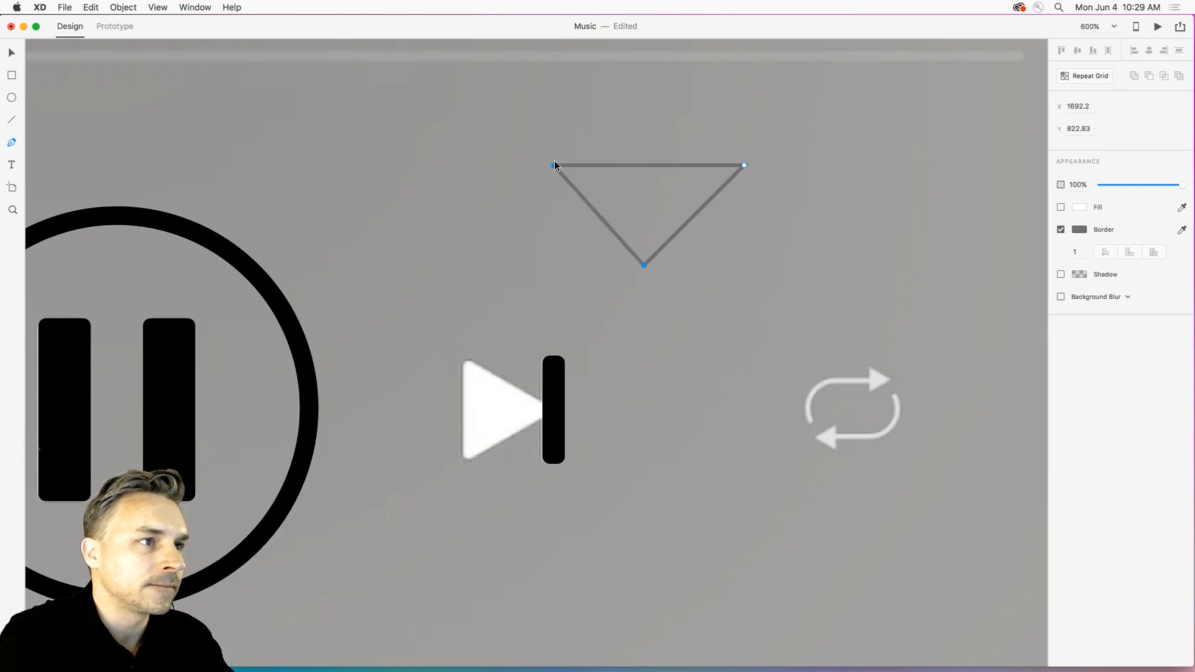
{"action": "key", "text": "Escape"}
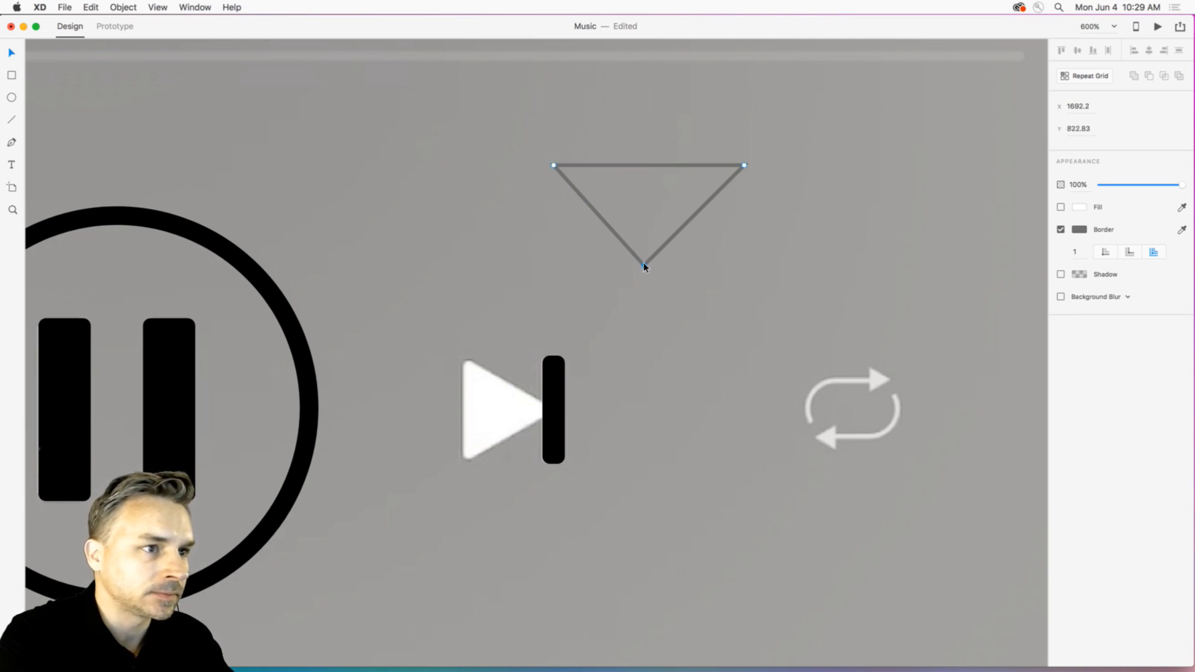
Pull the triangle's lower anchor point down so the shape is about 51 × 35.
{"action": "double_click", "coordinate": [644, 265]}
{"action": "double_click", "coordinate": [644, 266]}
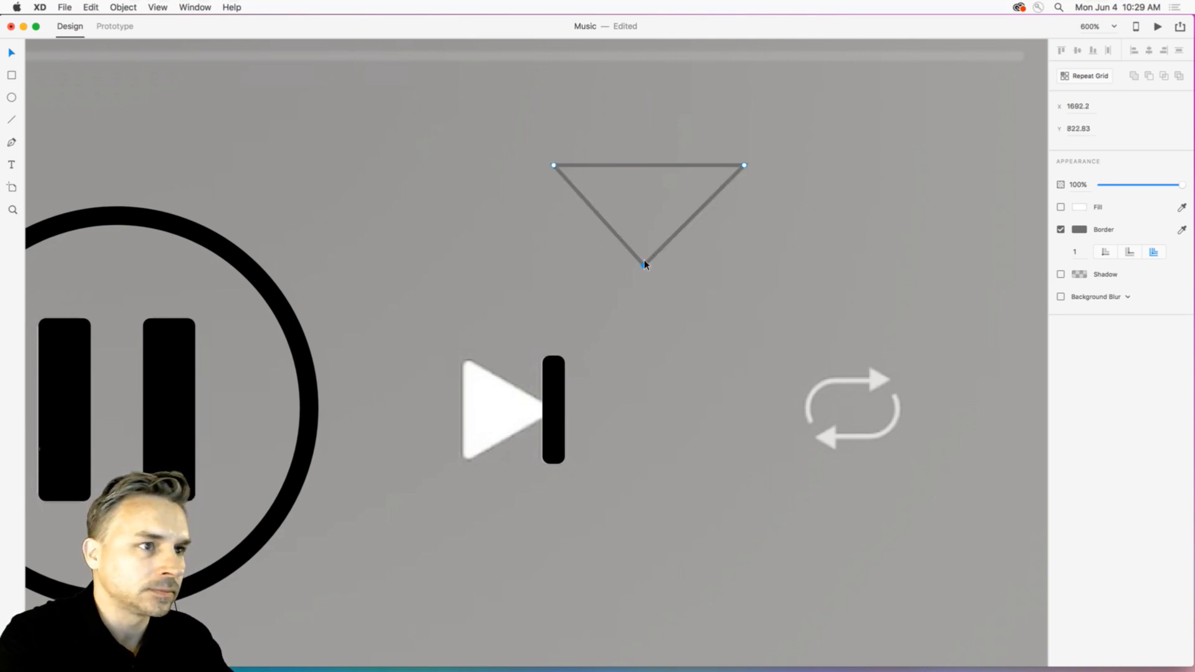
{"action": "left_click_drag", "start_coordinate": [644, 266], "coordinate": [648, 304]}
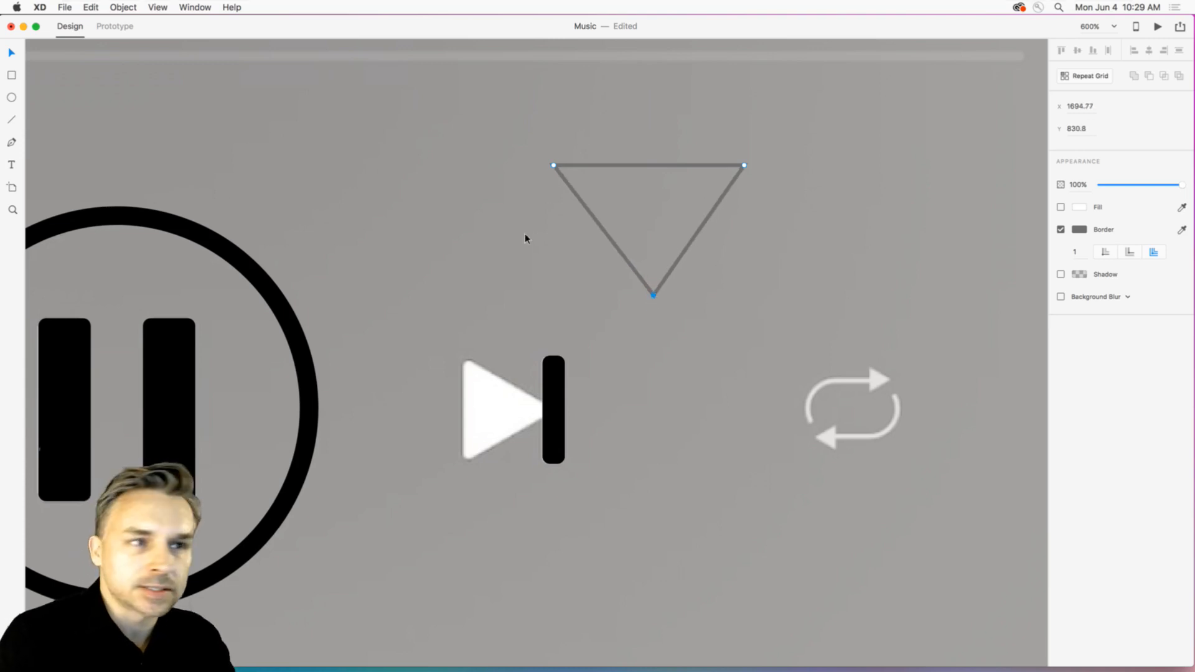
Fill the triangle with black and remove its border.
{"action": "left_click", "coordinate": [1061, 207]}
{"action": "left_click", "coordinate": [1062, 230]}
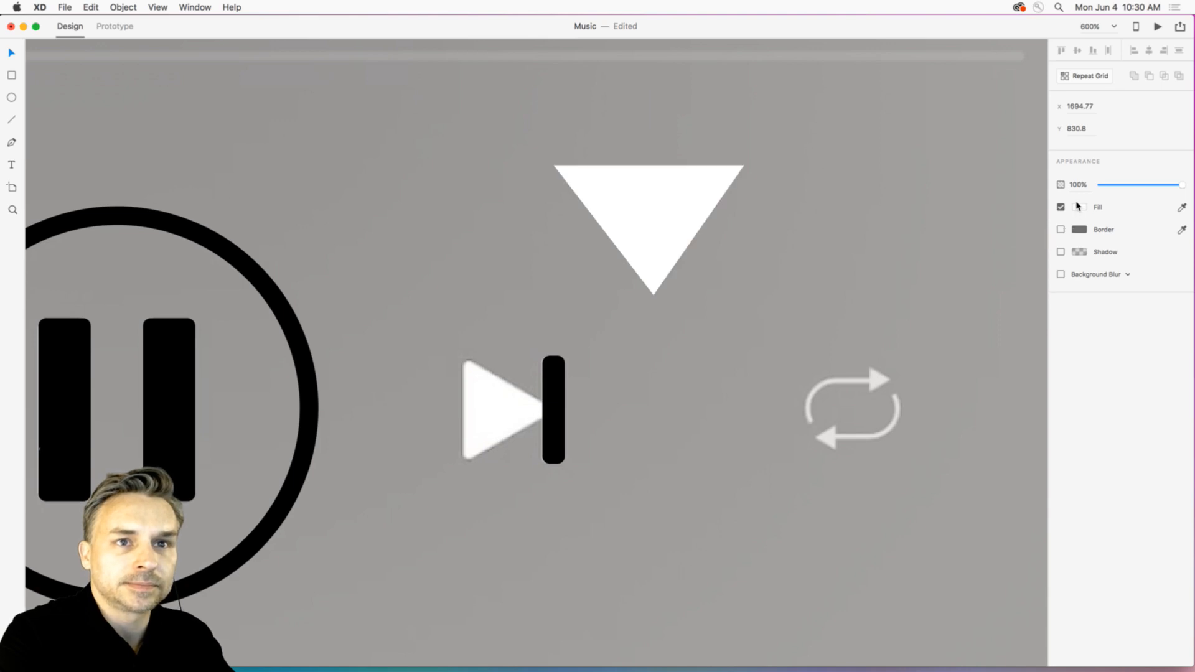
{"action": "left_click", "coordinate": [1078, 207]}
{"action": "left_click_drag", "start_coordinate": [956, 217], "coordinate": [861, 307]}
{"action": "left_click", "coordinate": [621, 200]}
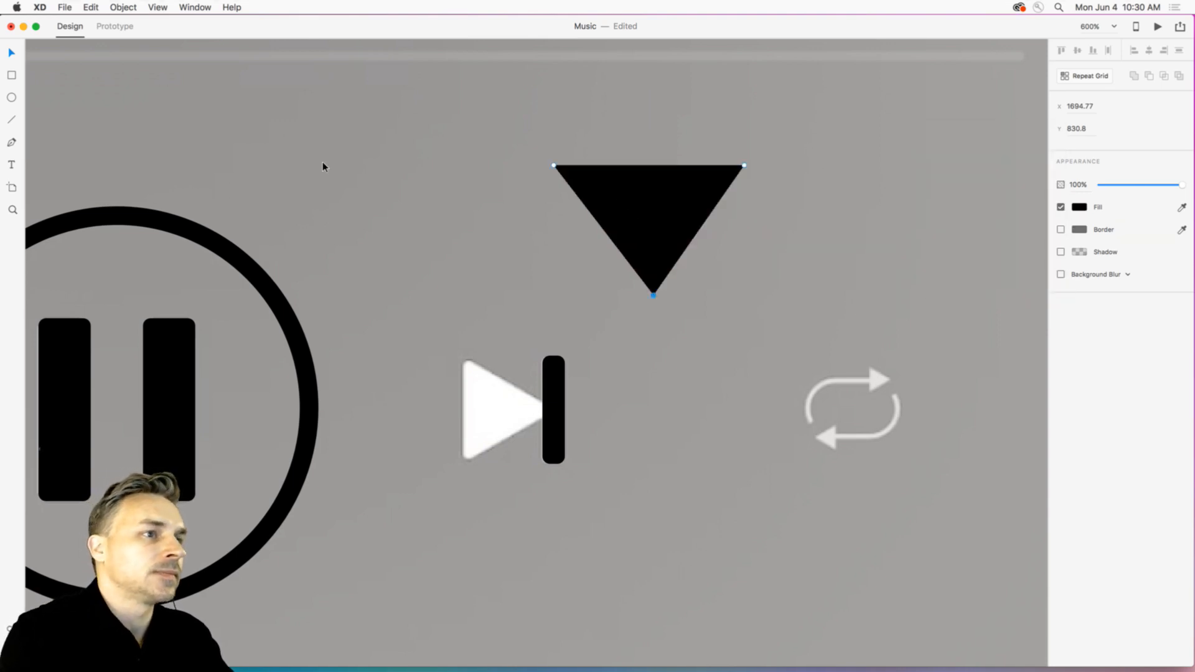
Rotate the black triangle to 270° and move it over the faded next-track arrow, against the vertical bar.
{"action": "left_click", "coordinate": [620, 196]}
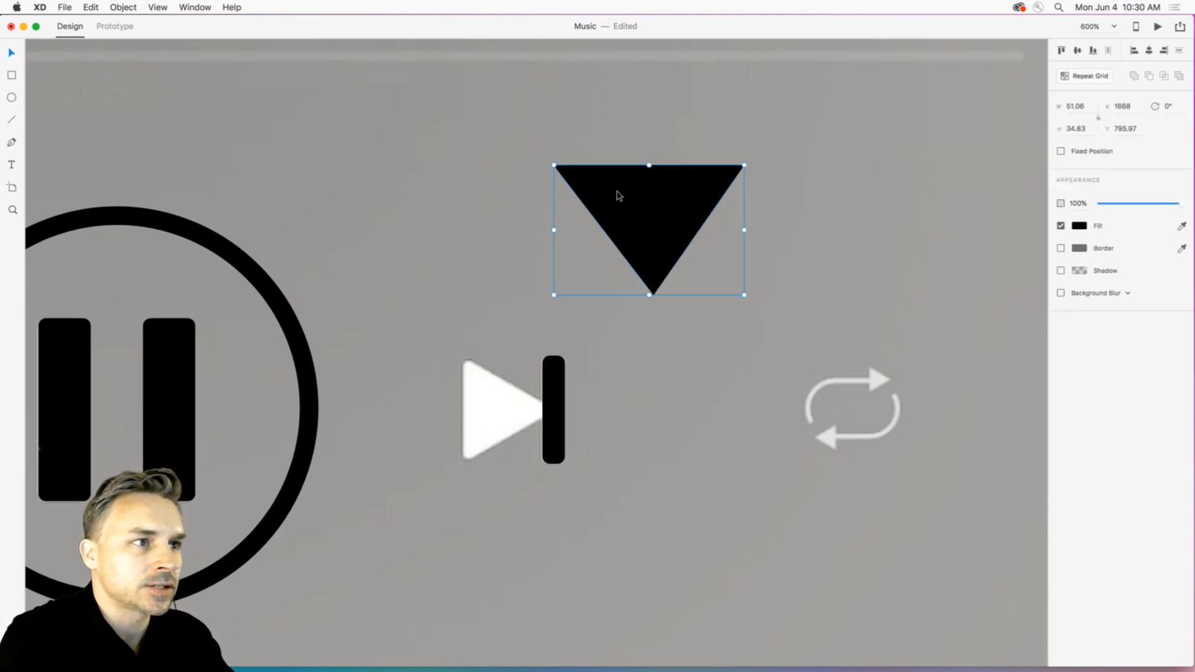
{"action": "left_click_drag", "start_coordinate": [552, 161], "coordinate": [564, 340]}
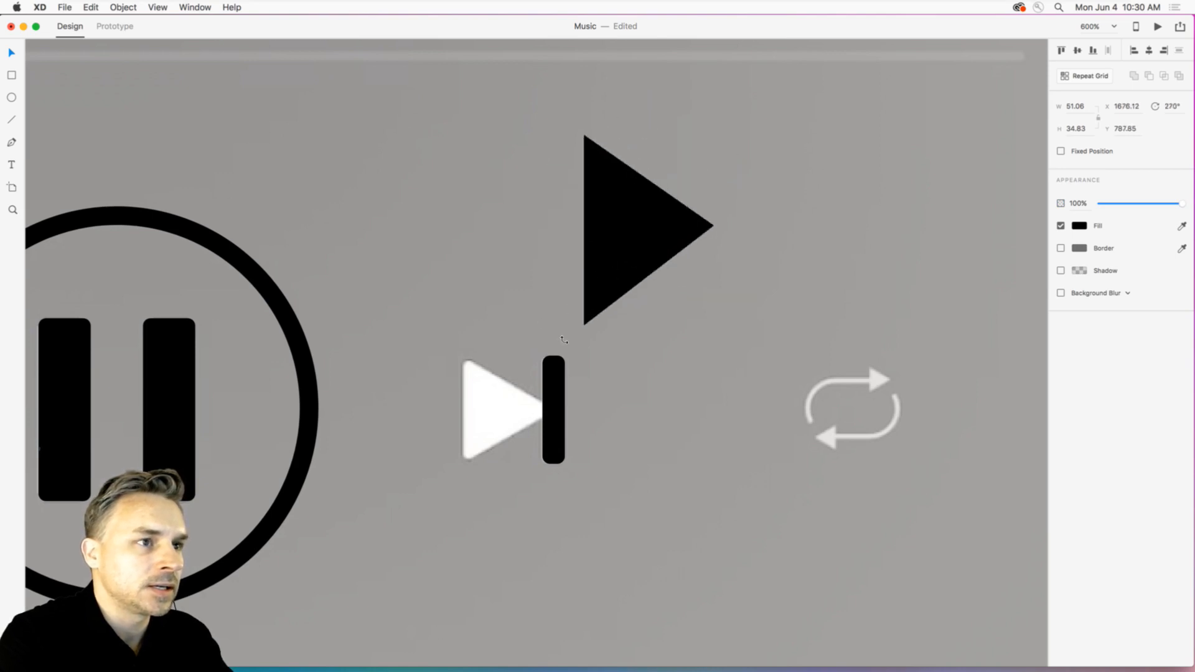
{"action": "left_click_drag", "start_coordinate": [651, 197], "coordinate": [485, 400]}
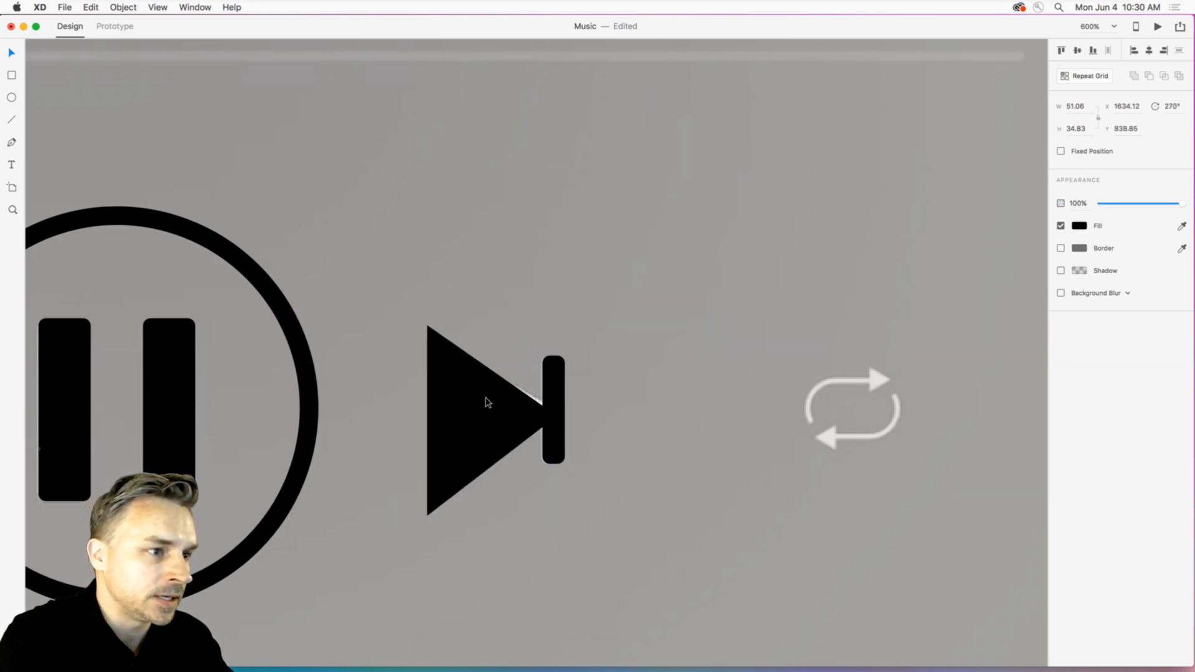
Try to reshape the triangle by moving its upper-left anchor point.
{"action": "double_click", "coordinate": [431, 333]}
{"action": "left_click_drag", "start_coordinate": [418, 308], "coordinate": [446, 352]}
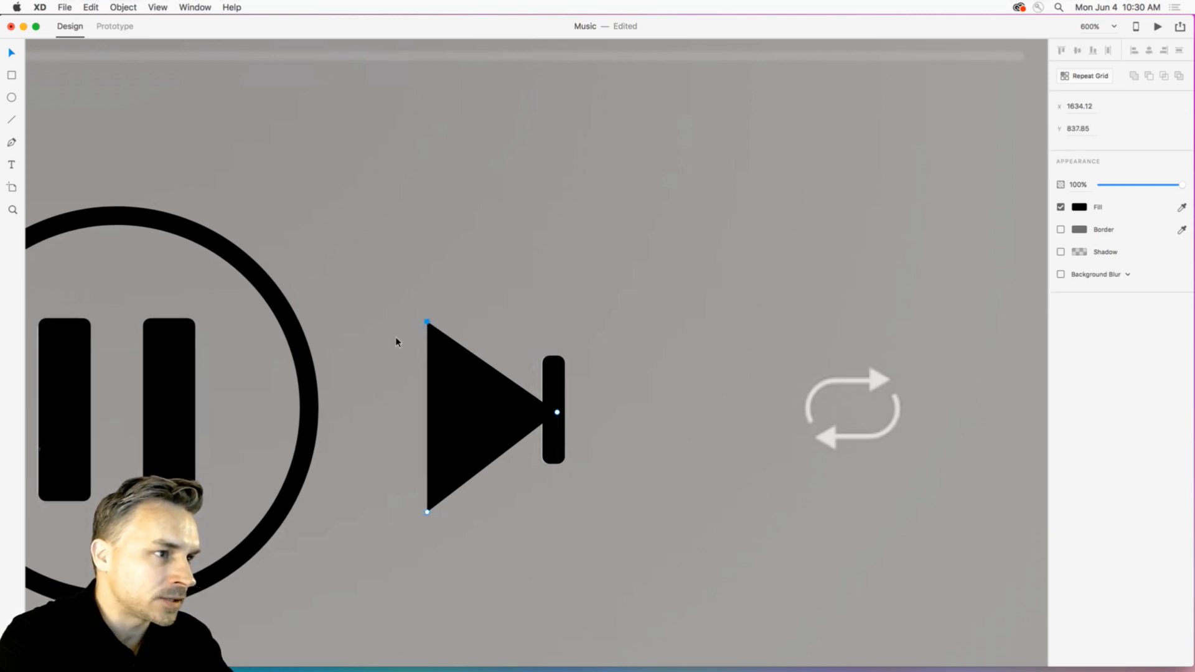
{"action": "key", "text": "Escape"}
Move the triangle aside to expose the faded arrow, then fit it back over the arrow at about 32 × 27.
{"action": "left_click_drag", "start_coordinate": [446, 411], "coordinate": [614, 427]}
{"action": "scroll", "coordinate": [614, 427], "scroll_direction": "up", "scroll_amount": 3}
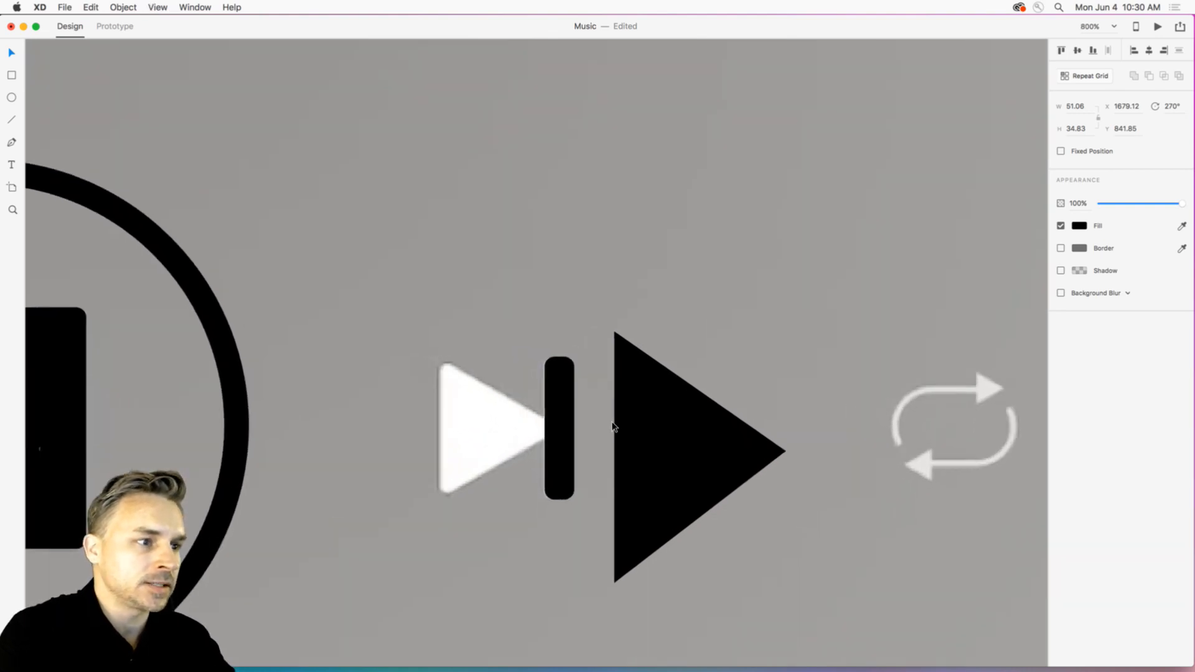
{"action": "left_click_drag", "start_coordinate": [669, 299], "coordinate": [402, 393]}
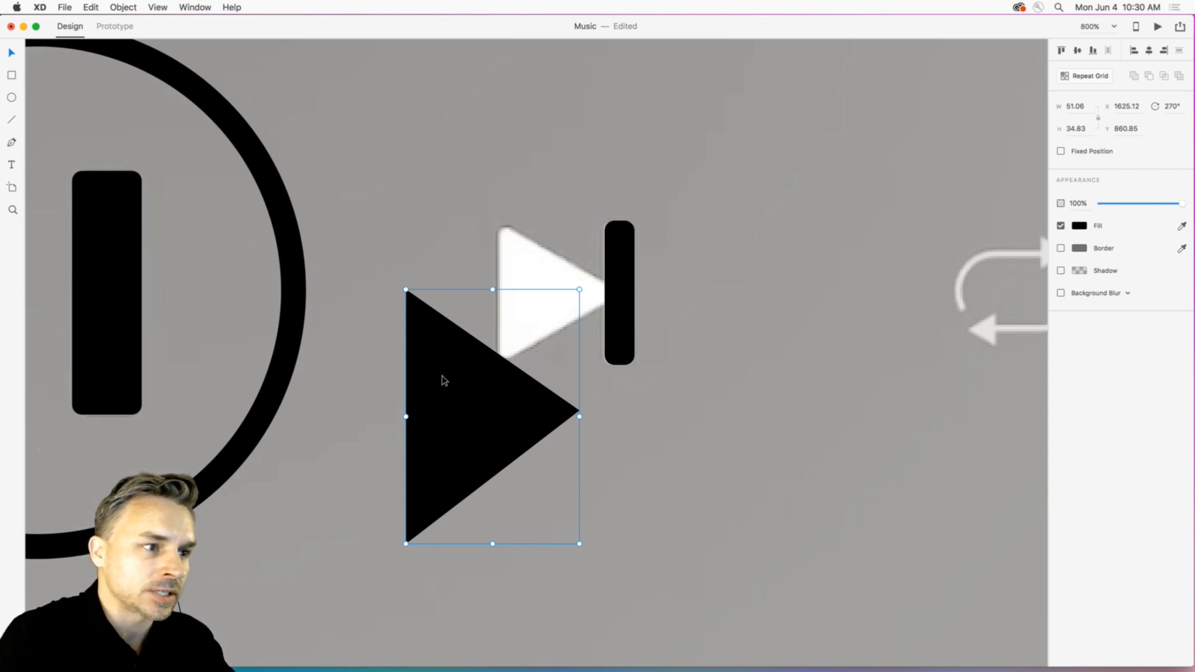
{"action": "left_click_drag", "start_coordinate": [440, 379], "coordinate": [490, 262]}
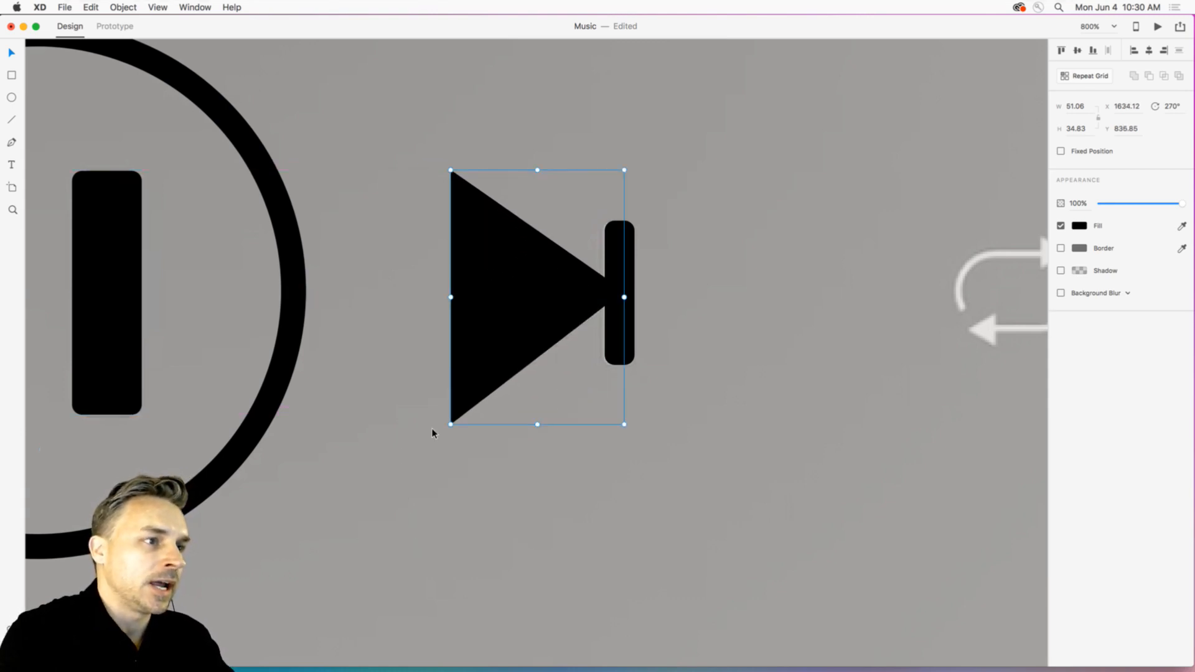
{"action": "left_click_drag", "start_coordinate": [450, 426], "coordinate": [490, 342]}
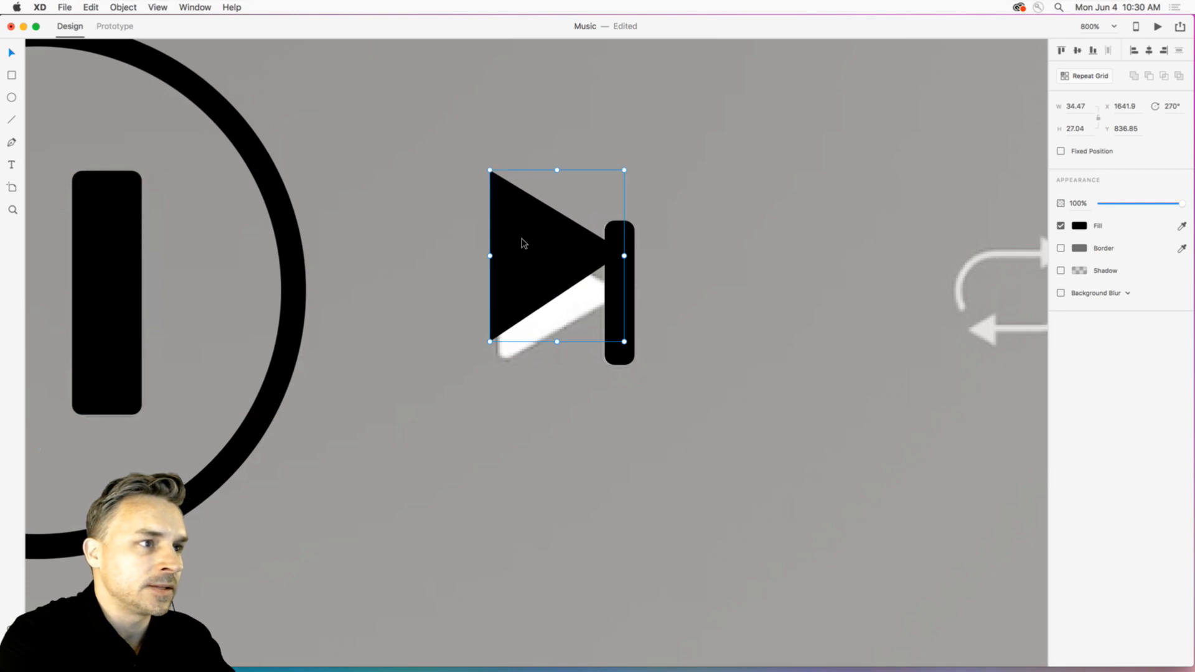
{"action": "left_click_drag", "start_coordinate": [523, 245], "coordinate": [525, 288]}
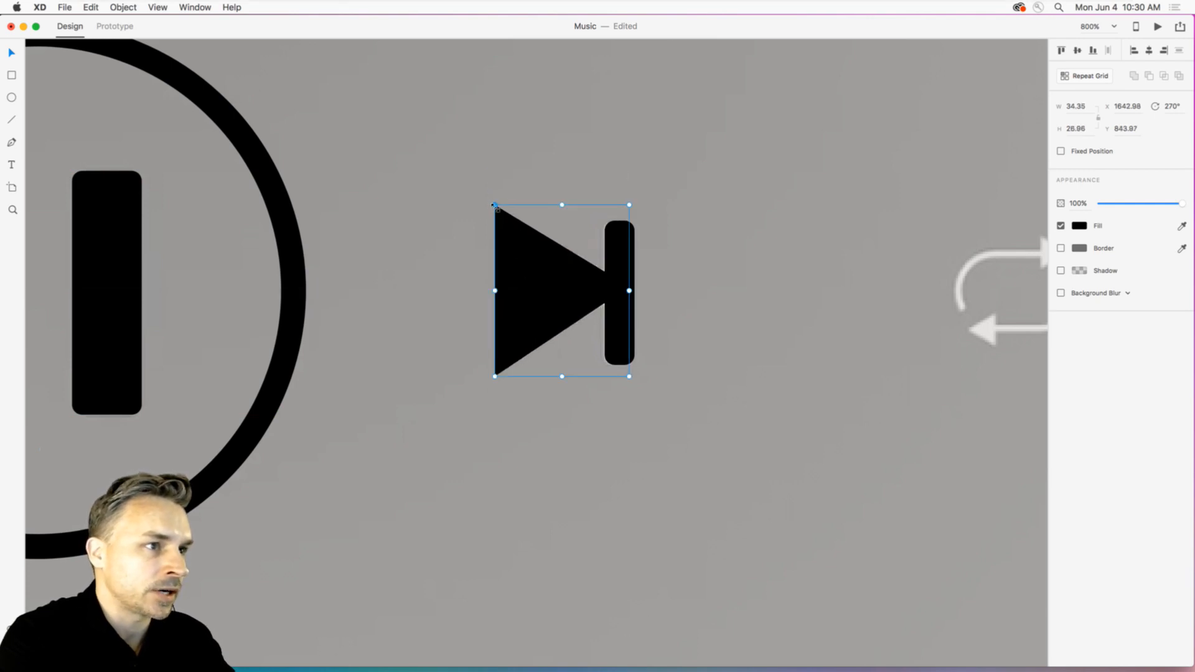
{"action": "left_click_drag", "start_coordinate": [489, 207], "coordinate": [496, 215]}
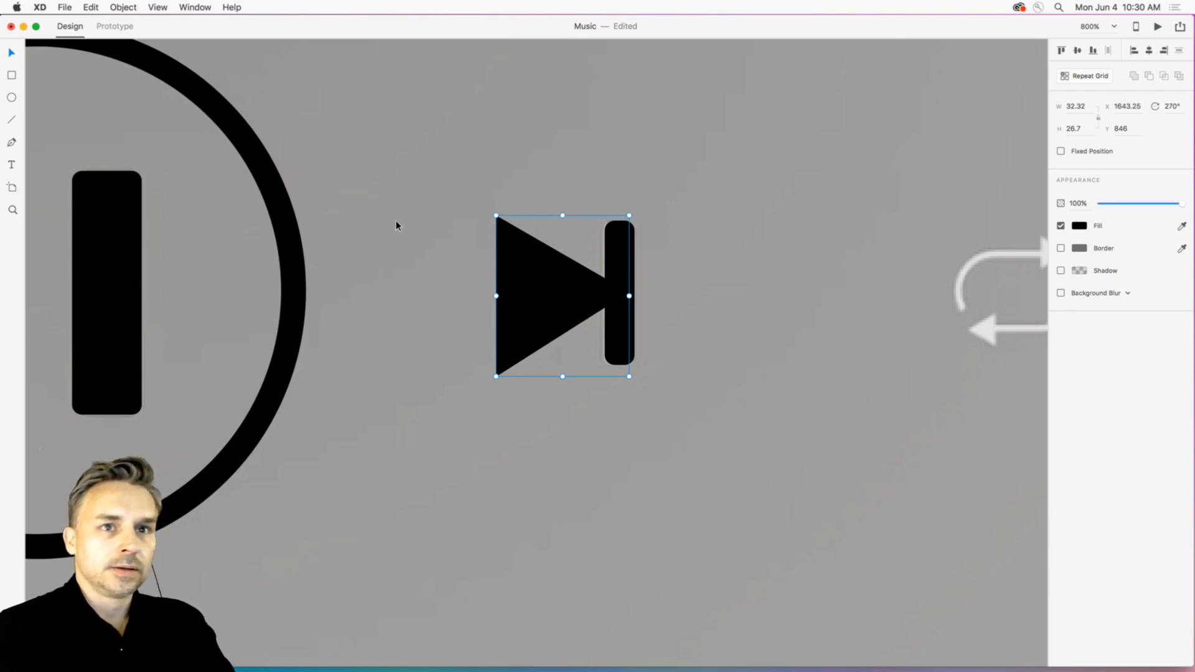
Replace the triangle with a borderless square of about 32 × 32 beside the vertical bar, filled black (#000000).
{"action": "left_click_drag", "start_coordinate": [513, 292], "coordinate": [417, 332]}
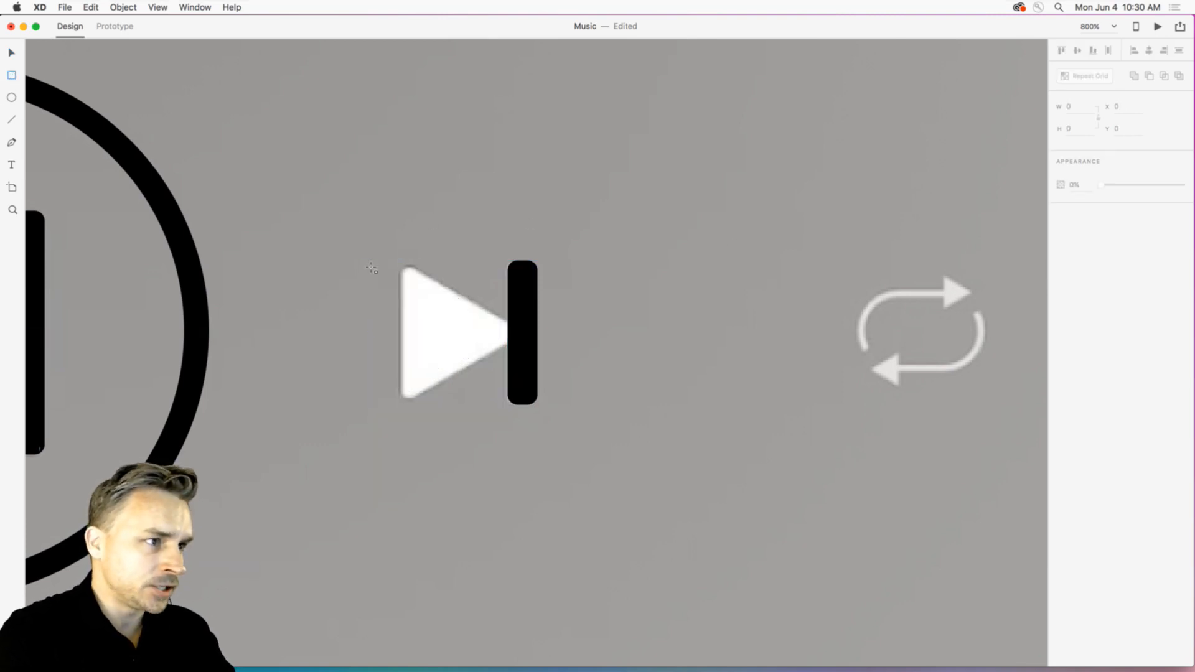
{"action": "left_click_drag", "start_coordinate": [319, 261], "coordinate": [478, 418]}
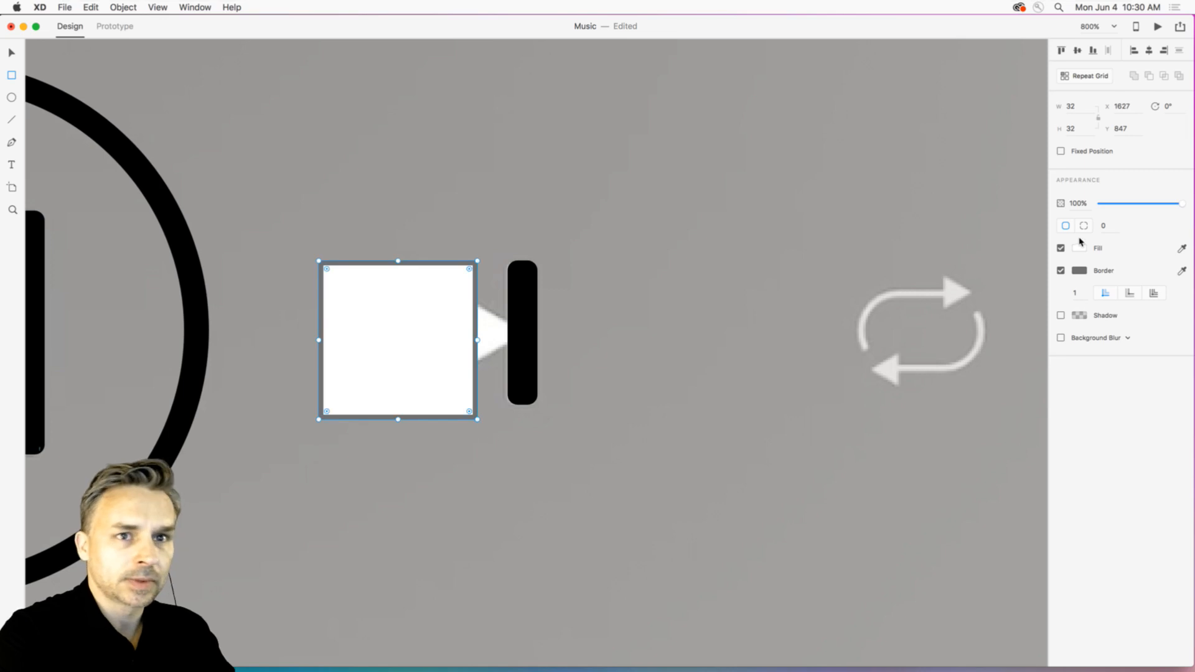
{"action": "left_click", "coordinate": [1061, 271]}
{"action": "left_click", "coordinate": [1079, 248]}
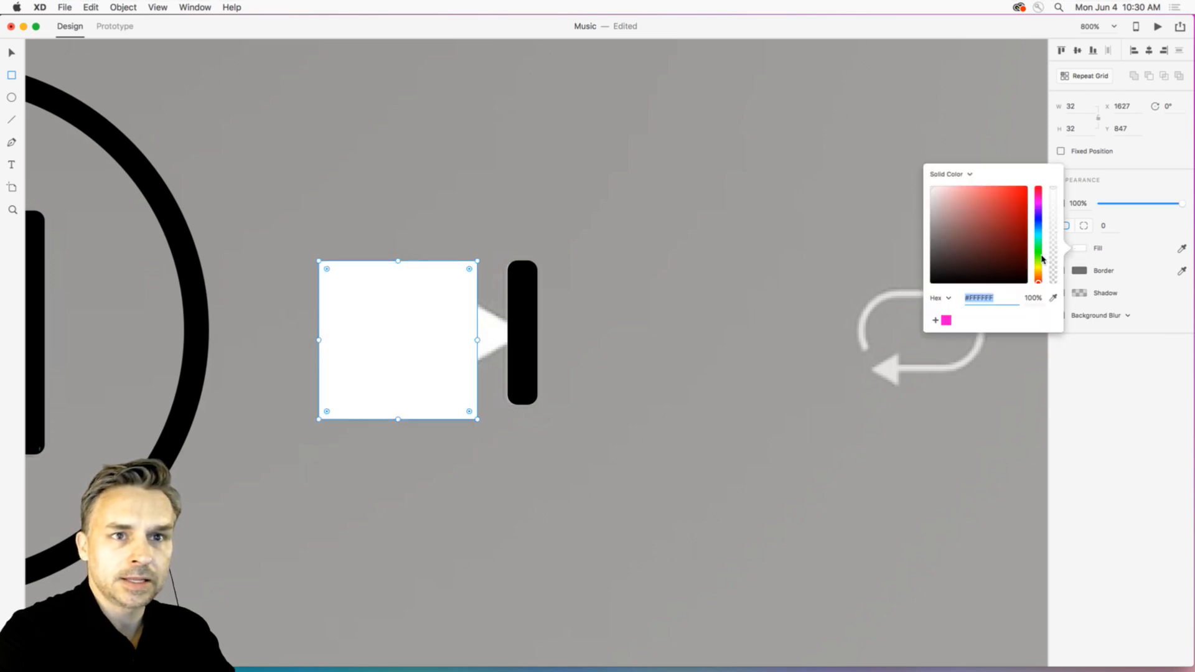
{"action": "type", "text": "000"}
{"action": "key", "text": "Return"}
Round the corners of the black square to a radius of 3.
{"action": "key", "text": "v"}
{"action": "left_click_drag", "start_coordinate": [376, 209], "coordinate": [464, 195]}
{"action": "left_click_drag", "start_coordinate": [440, 259], "coordinate": [445, 264]}
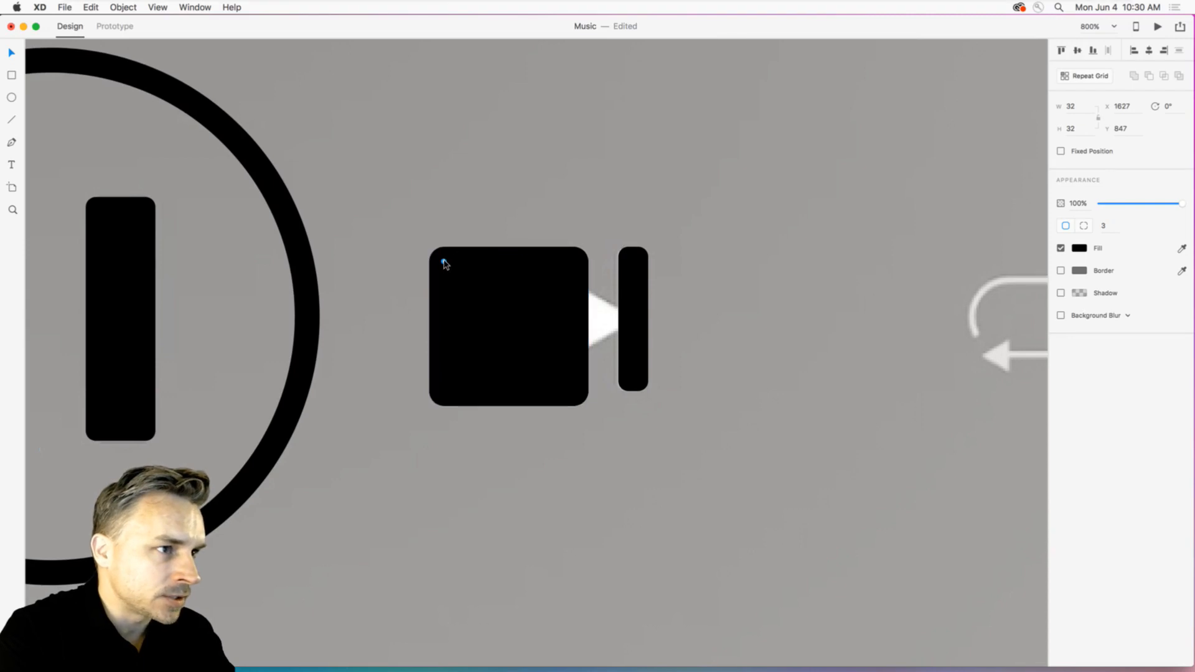
Edit the rounded square's path and pull its right-side corner anchor points inward into a narrow end near the bar.
{"action": "double_click", "coordinate": [542, 342]}
{"action": "scroll", "coordinate": [539, 333], "scroll_direction": "up", "scroll_amount": 3}
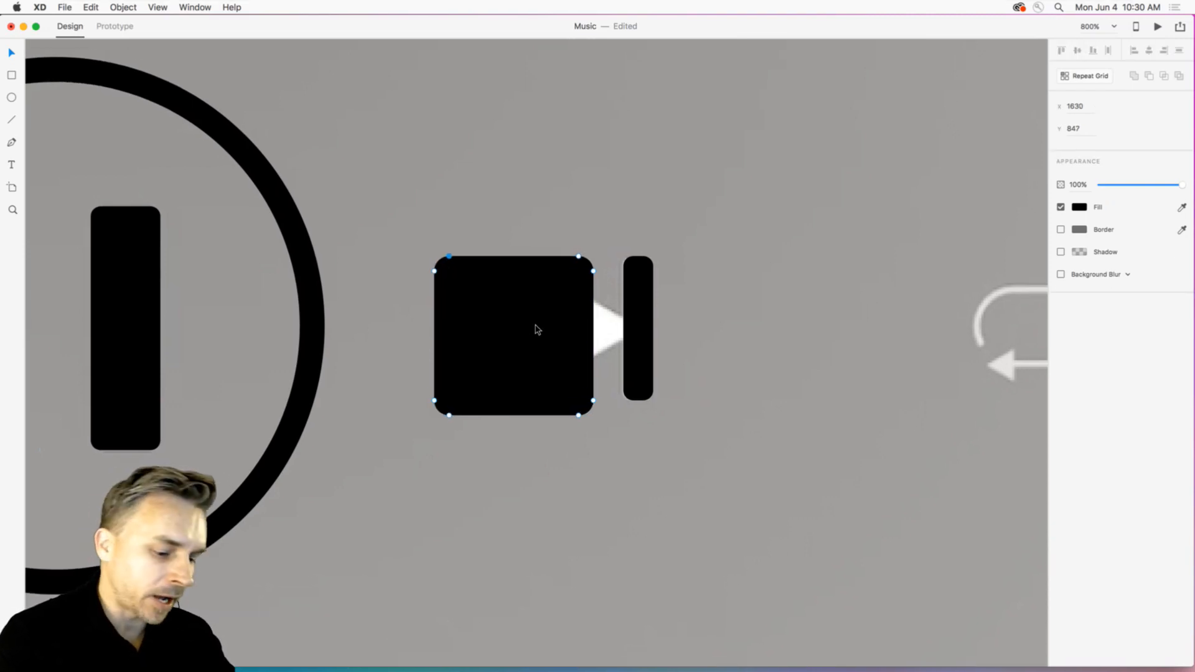
{"action": "scroll", "coordinate": [538, 330], "scroll_direction": "up", "scroll_amount": 5}
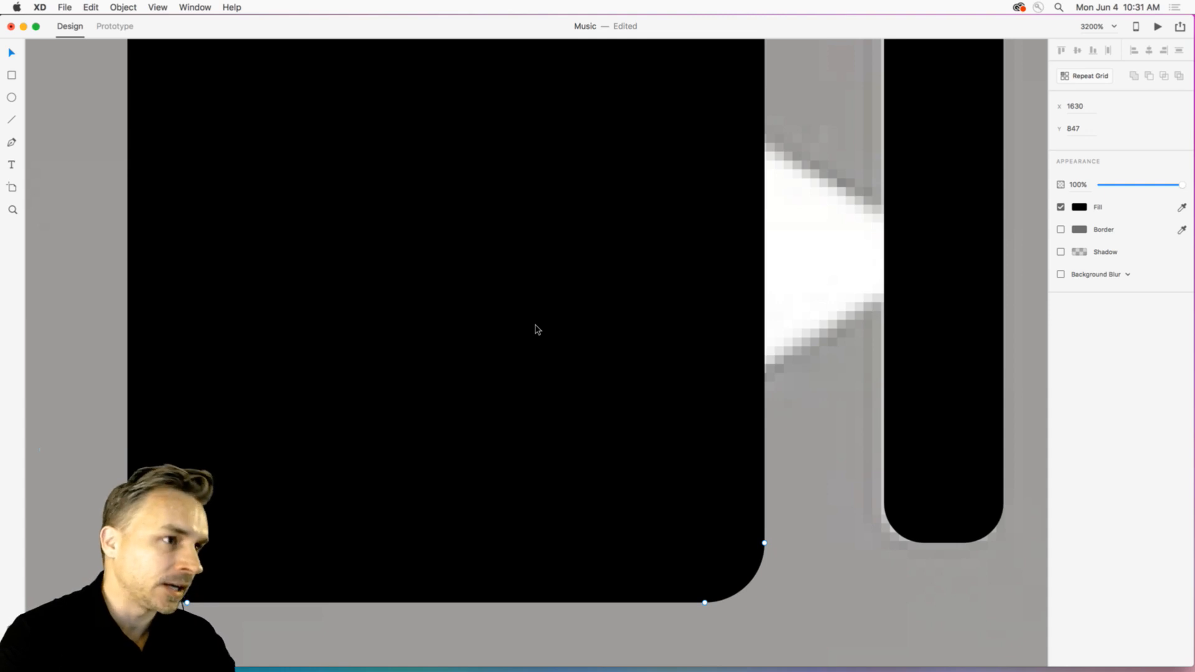
{"action": "scroll", "coordinate": [537, 329], "scroll_direction": "down", "scroll_amount": 4}
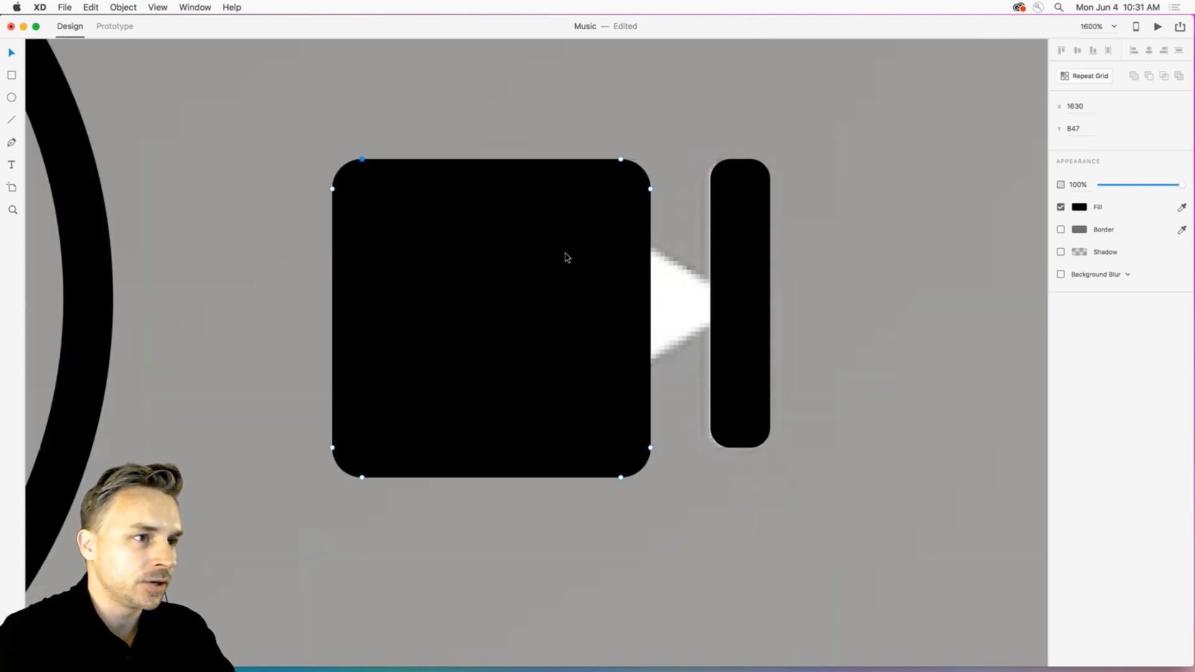
{"action": "scroll", "coordinate": [554, 249], "scroll_direction": "left", "scroll_amount": 1}
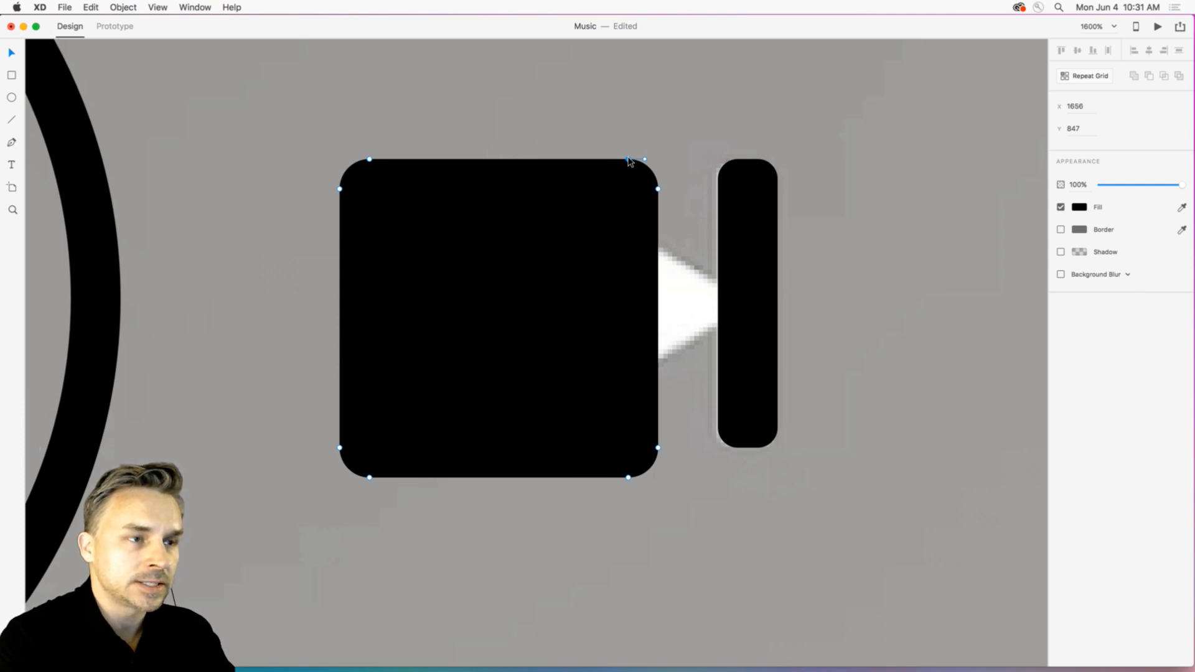
{"action": "left_click_drag", "start_coordinate": [628, 159], "coordinate": [658, 189]}
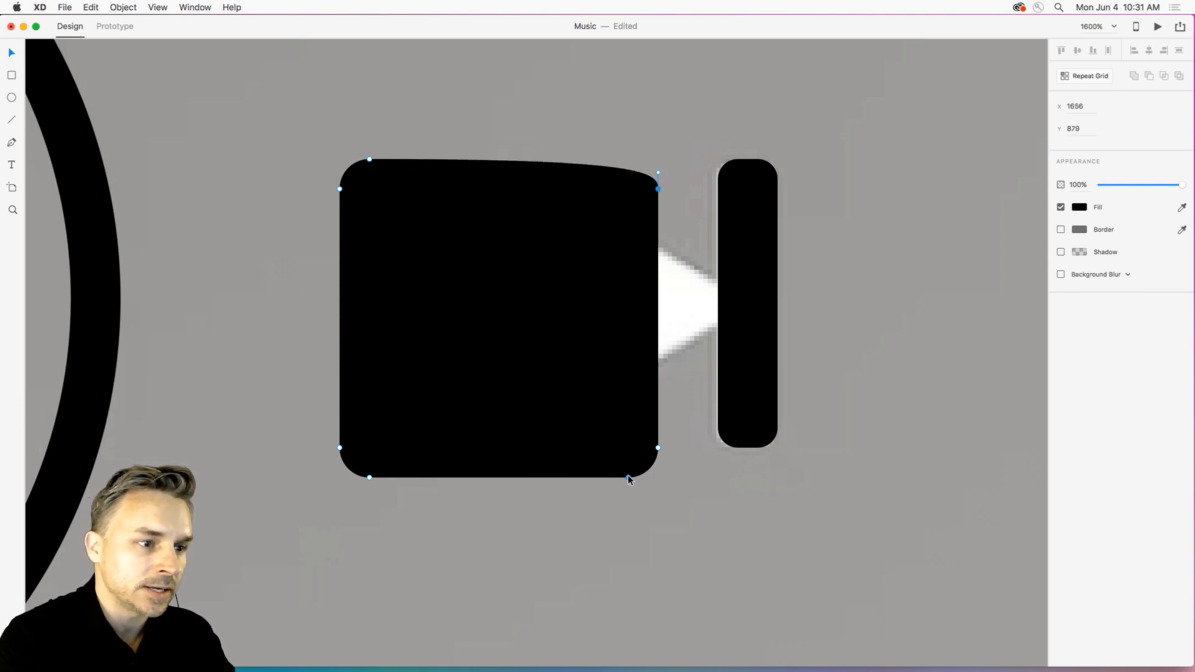
{"action": "left_click_drag", "start_coordinate": [629, 478], "coordinate": [667, 351]}
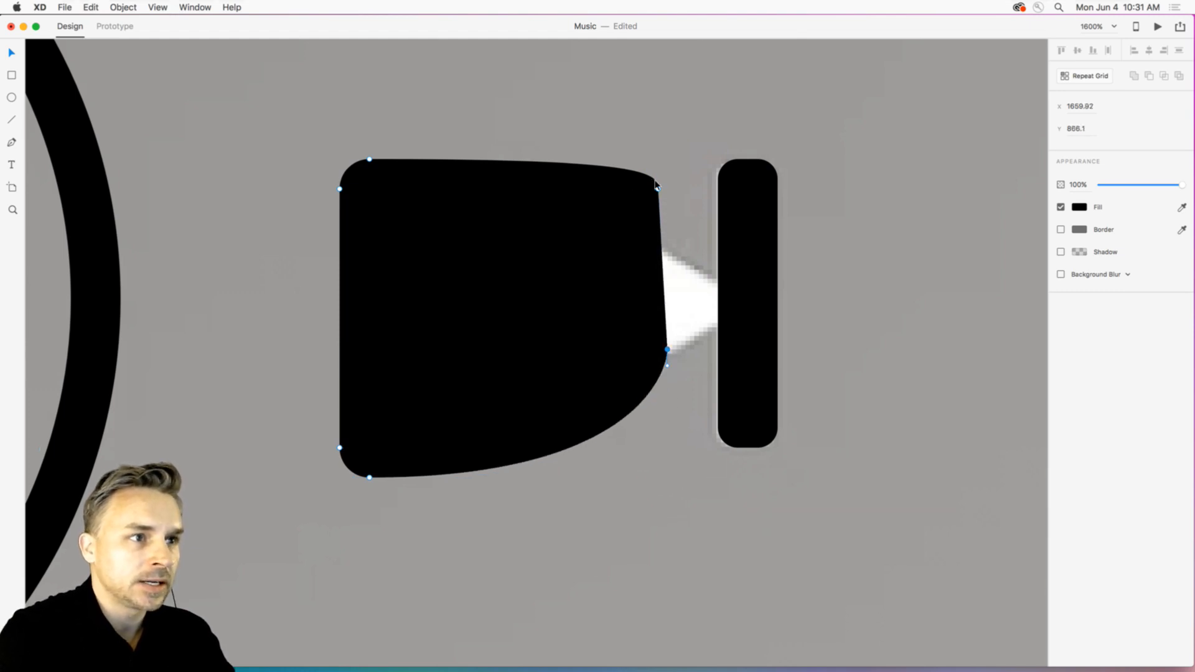
{"action": "left_click_drag", "start_coordinate": [657, 187], "coordinate": [667, 285]}
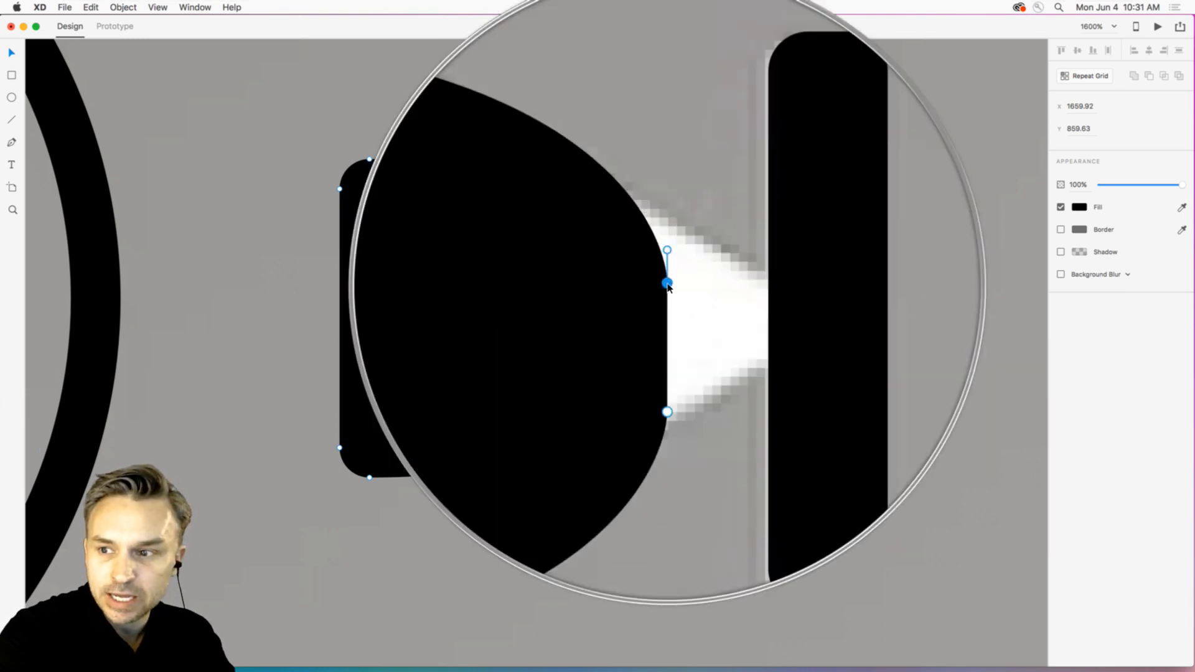
Convert the two right-end anchor points to corner points and bring them almost together as a tip.
{"action": "left_click_drag", "start_coordinate": [666, 269], "coordinate": [673, 236]}
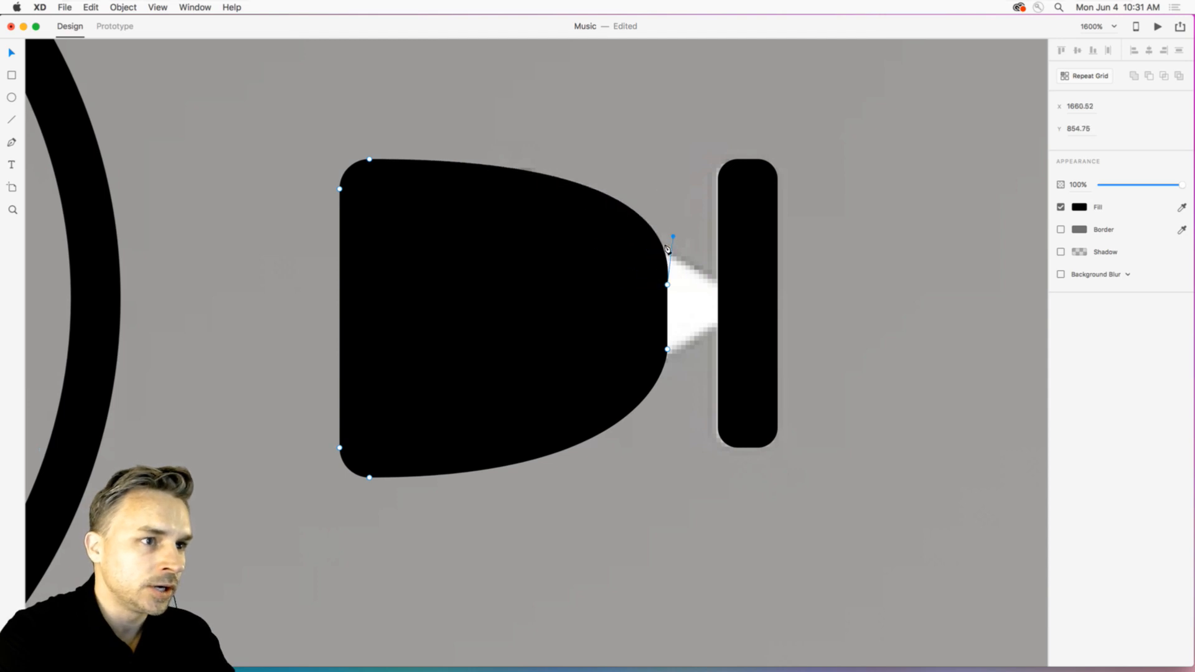
{"action": "double_click", "coordinate": [667, 286]}
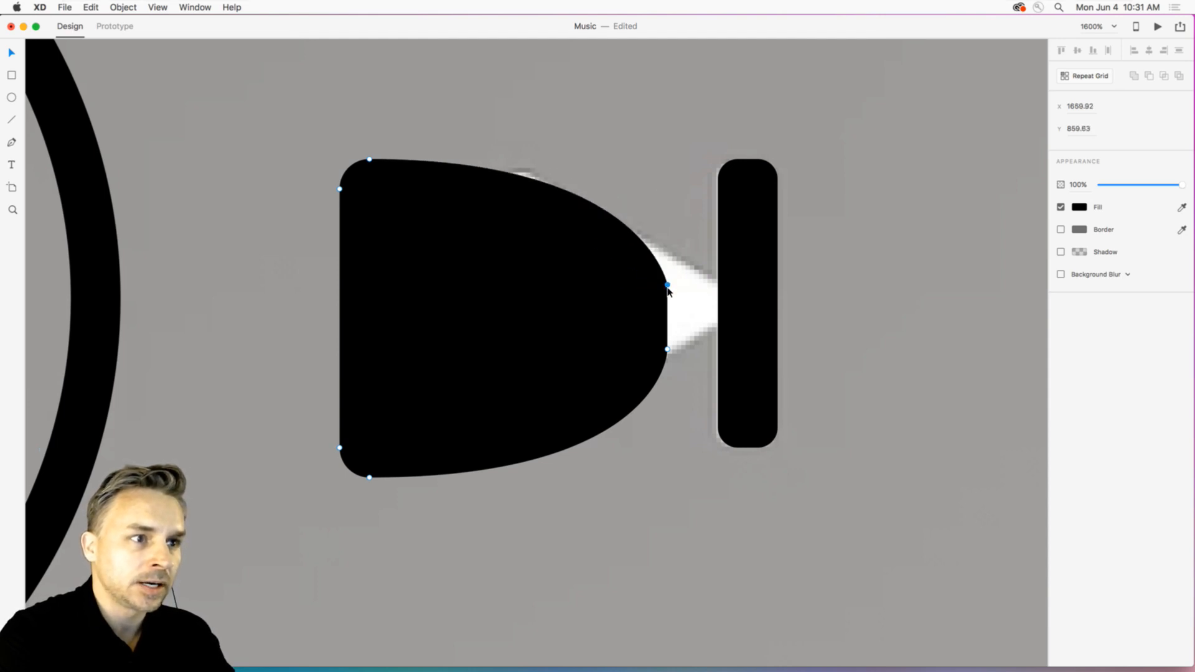
{"action": "double_click", "coordinate": [668, 350]}
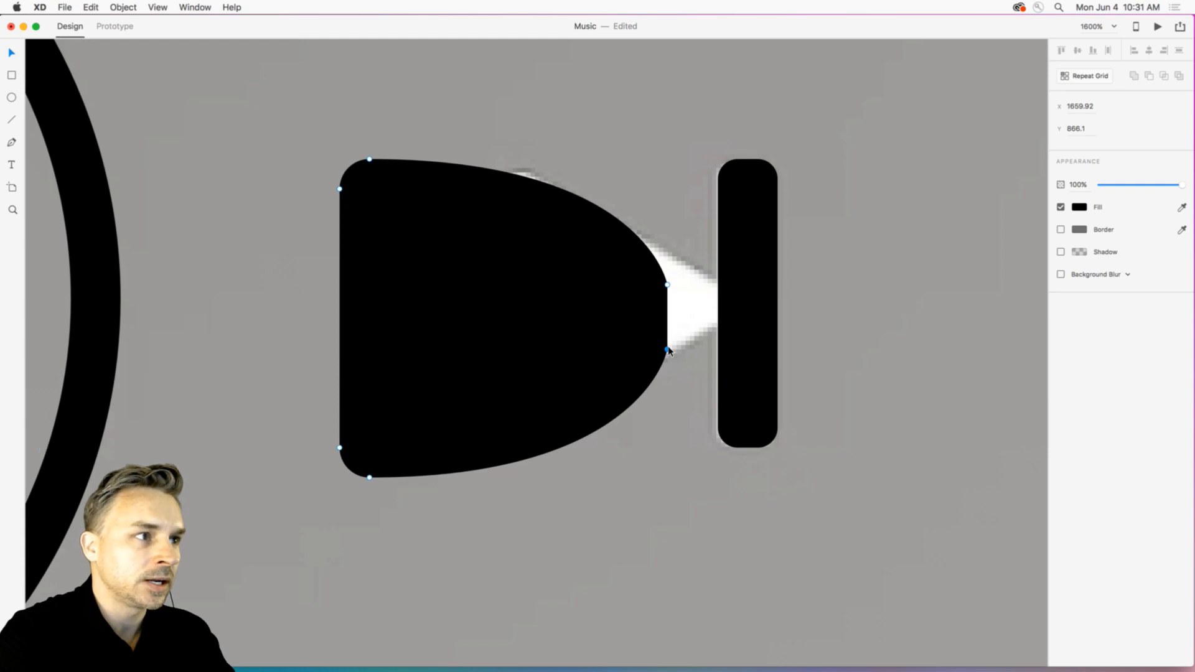
{"action": "left_click_drag", "start_coordinate": [667, 286], "coordinate": [667, 330]}
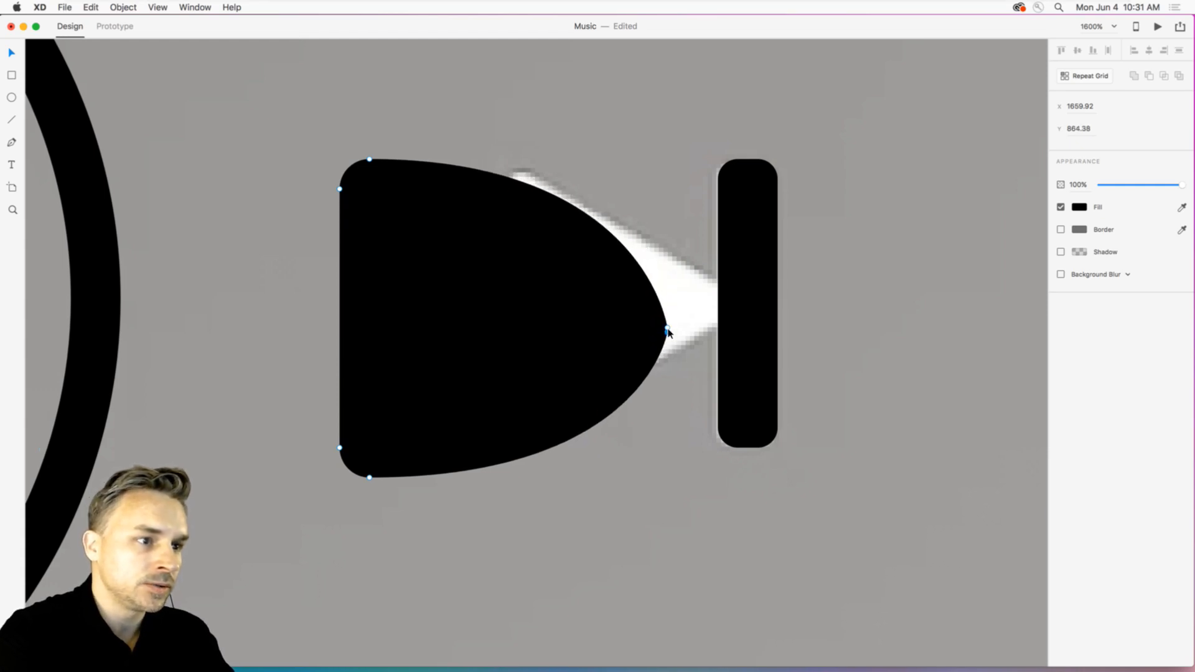
Shorten the long curve handles of the shape's lower-left and upper-left anchors to straighten both sloping sides into a triangle.
{"action": "left_click", "coordinate": [369, 477]}
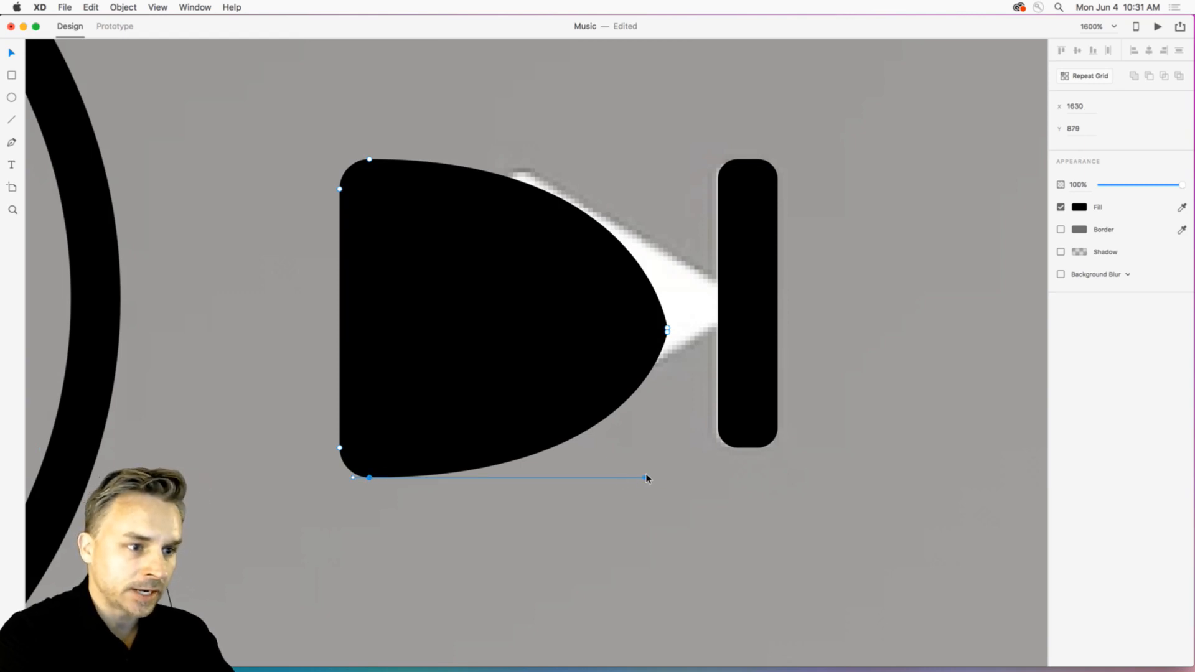
{"action": "left_click_drag", "start_coordinate": [644, 478], "coordinate": [397, 477]}
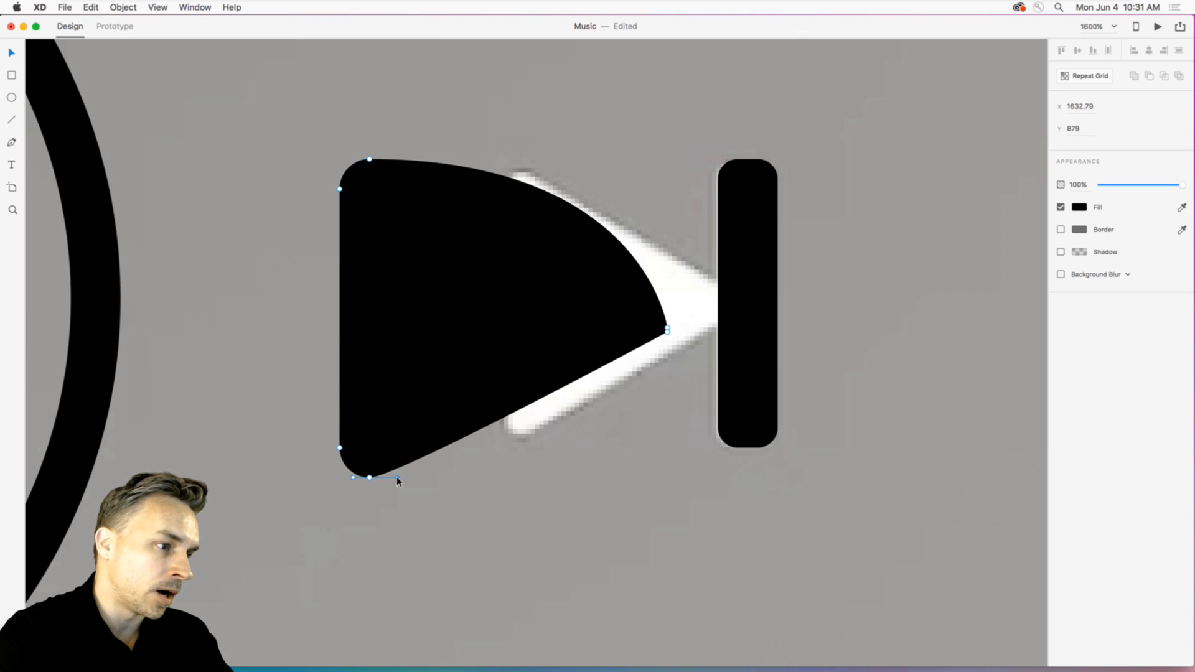
{"action": "left_click", "coordinate": [370, 160]}
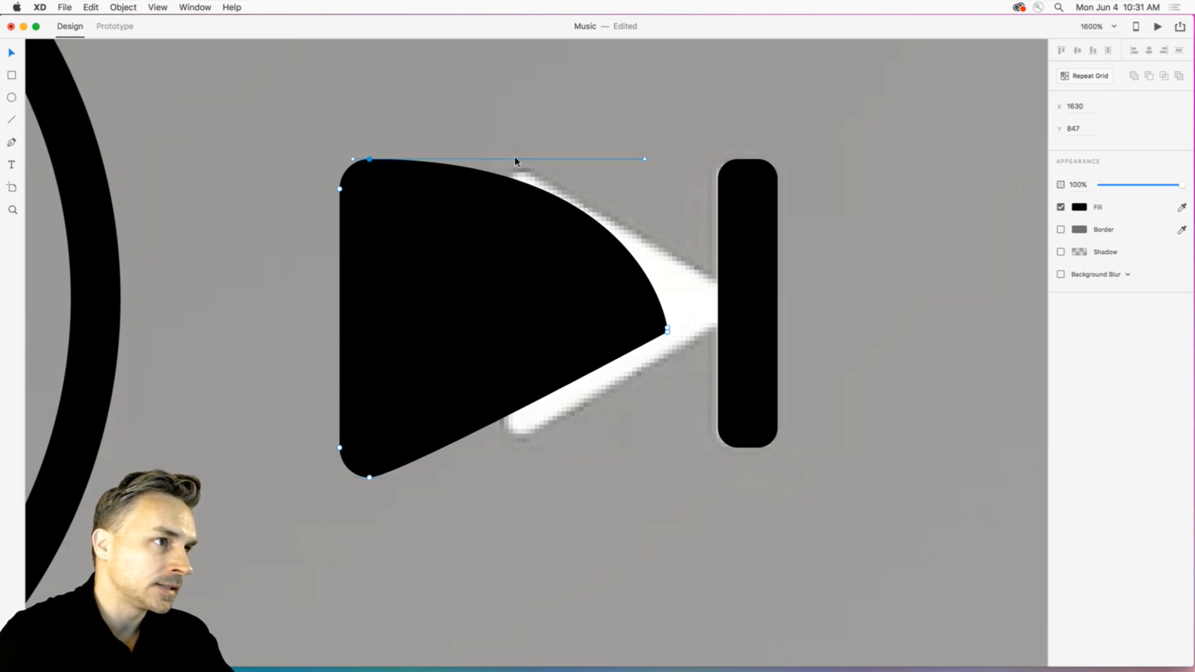
{"action": "left_click_drag", "start_coordinate": [645, 160], "coordinate": [391, 160]}
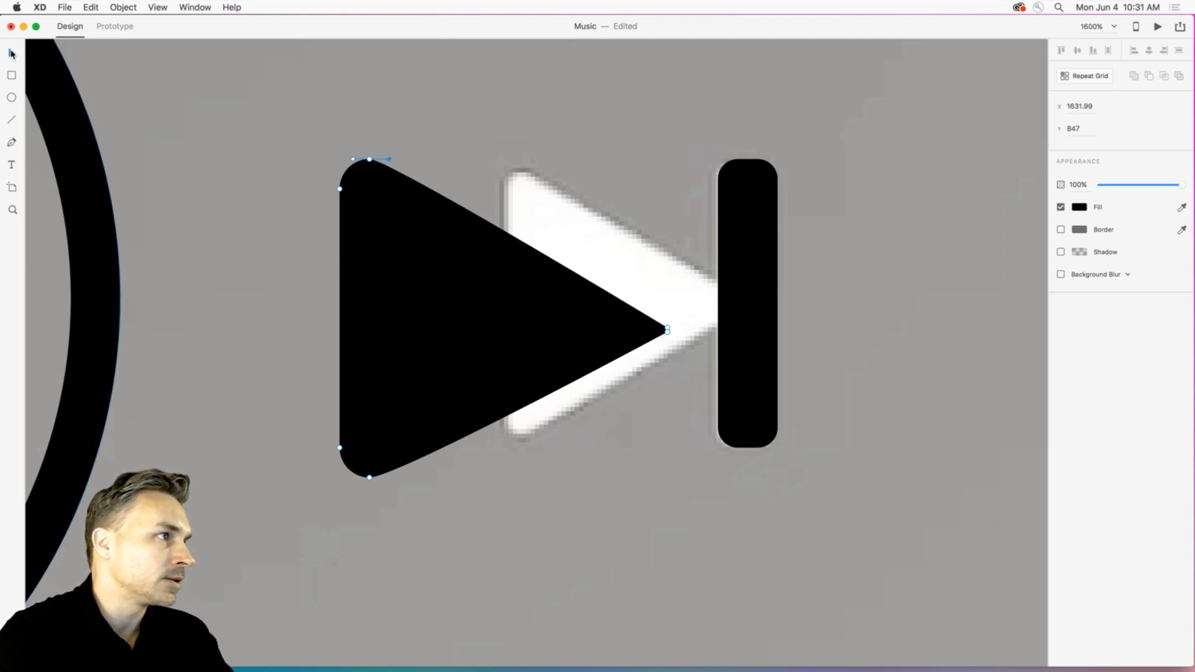
Move the triangle away from the bar, delete one of its two tip anchors, and center the remaining tip anchor vertically.
{"action": "left_click", "coordinate": [297, 301]}
{"action": "left_click_drag", "start_coordinate": [387, 307], "coordinate": [342, 307]}
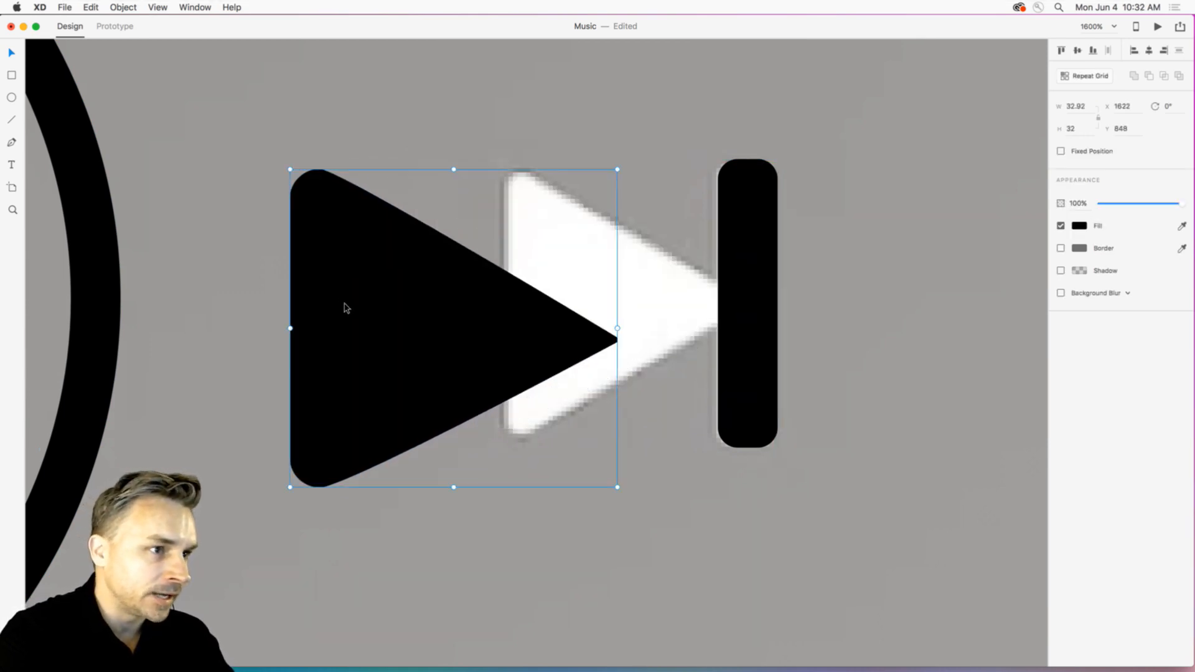
{"action": "double_click", "coordinate": [493, 286]}
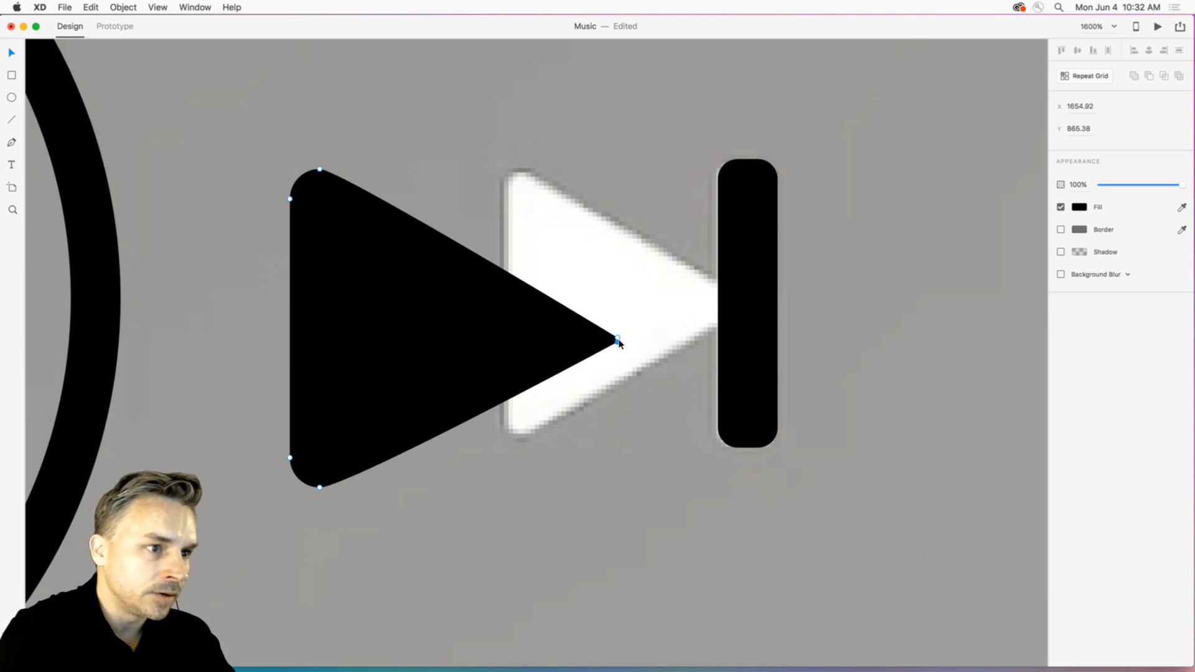
{"action": "key", "text": "Delete"}
{"action": "mouse_move", "coordinate": [618, 337]}
{"action": "left_mouse_down"}
{"action": "mouse_move", "coordinate": [339, 334]}
{"action": "mouse_move", "coordinate": [641, 334]}
{"action": "mouse_move", "coordinate": [600, 324]}
{"action": "left_mouse_up"}
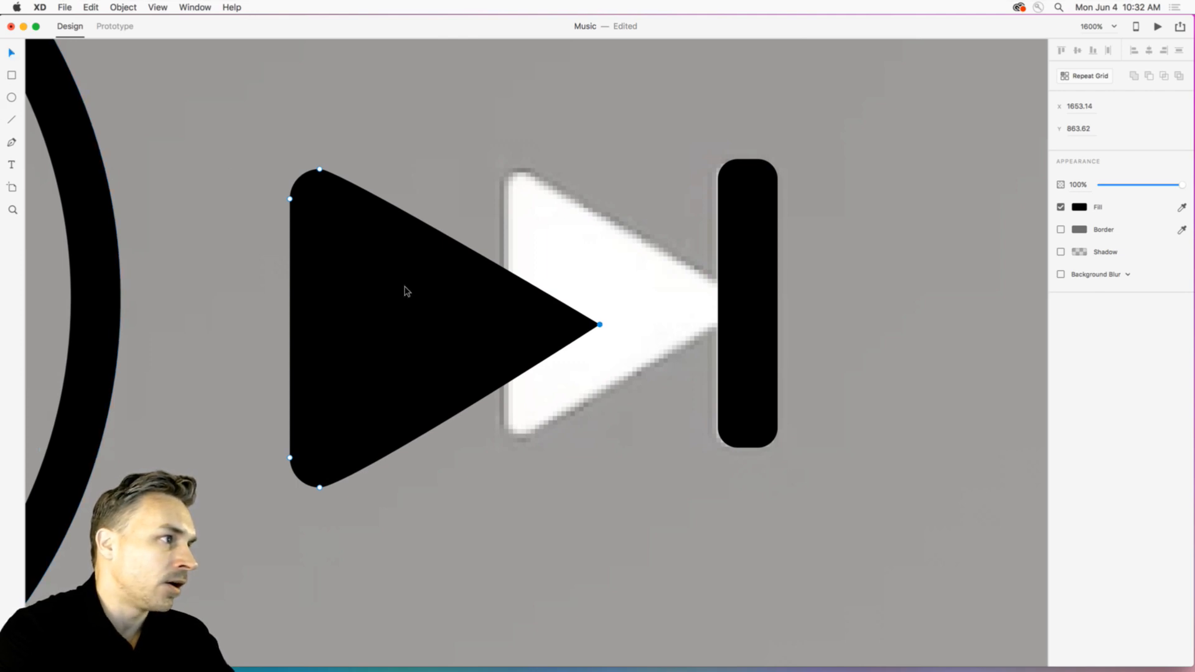
Place the triangle over the faded arrow beside the bar and scale it to about 27 × 28.
{"action": "left_click_drag", "start_coordinate": [381, 302], "coordinate": [553, 280]}
{"action": "key", "text": "Escape"}
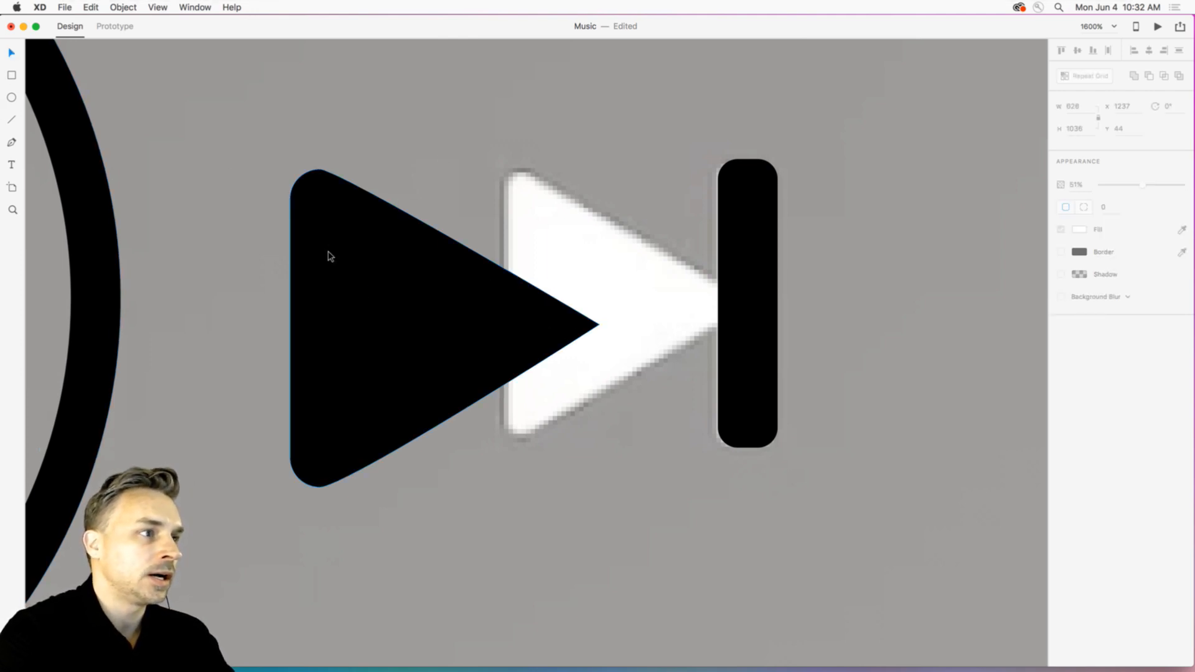
{"action": "left_click_drag", "start_coordinate": [330, 290], "coordinate": [509, 271]}
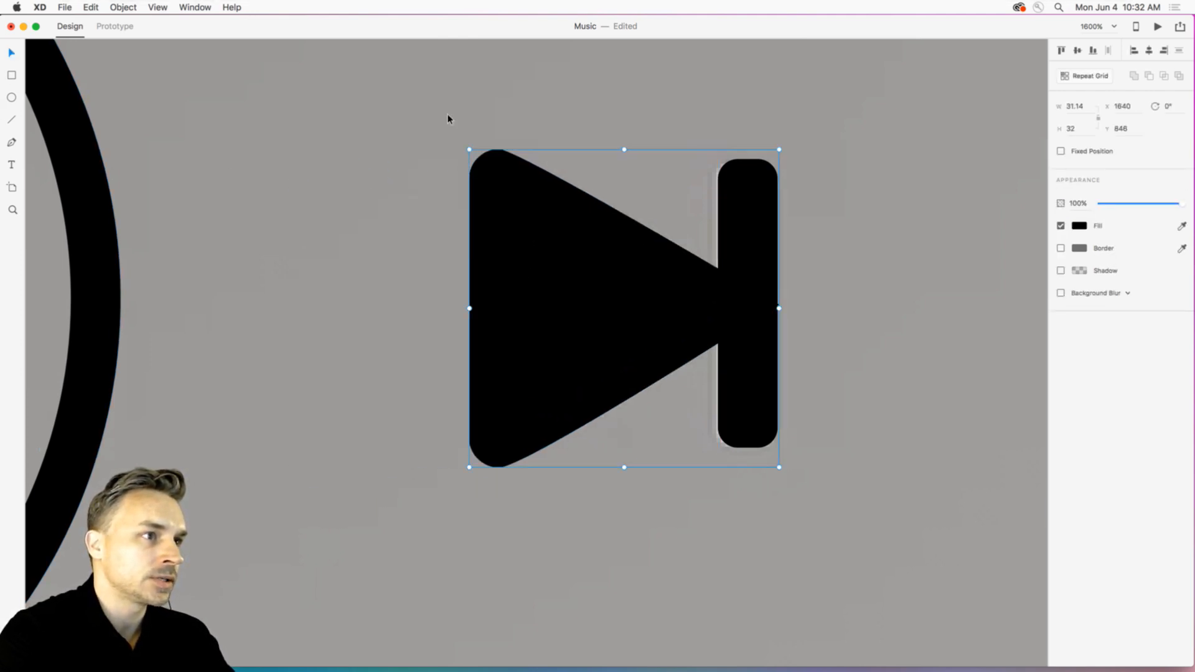
{"action": "left_click_drag", "start_coordinate": [469, 150], "coordinate": [491, 170]}
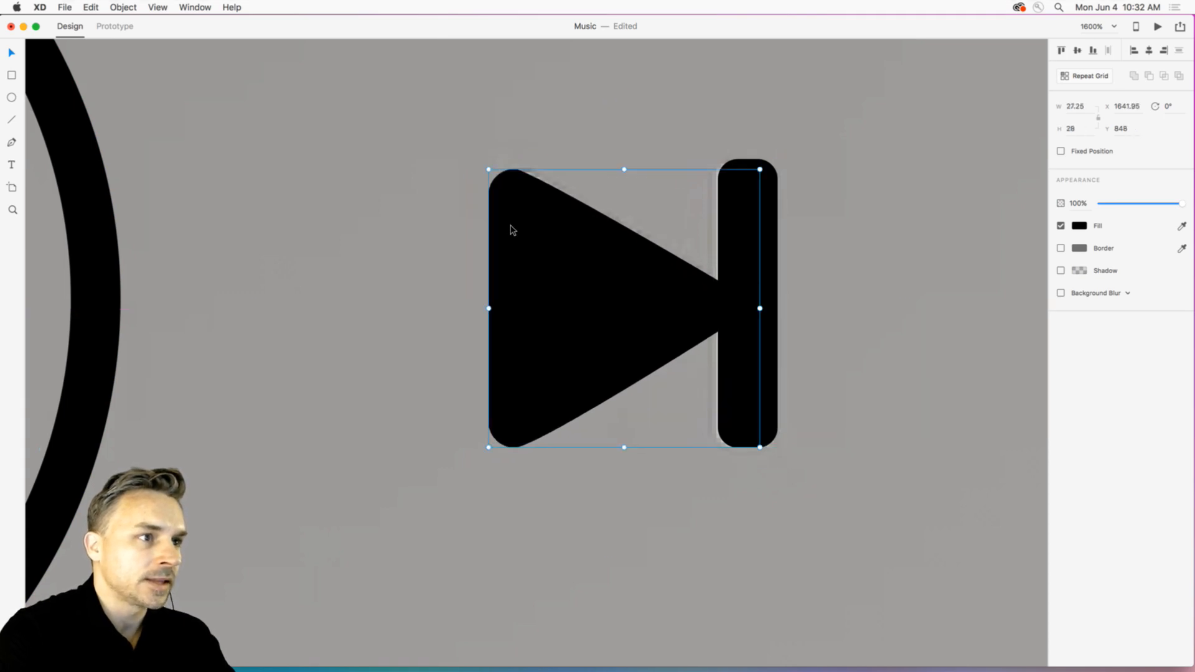
{"action": "key", "text": "Right"}
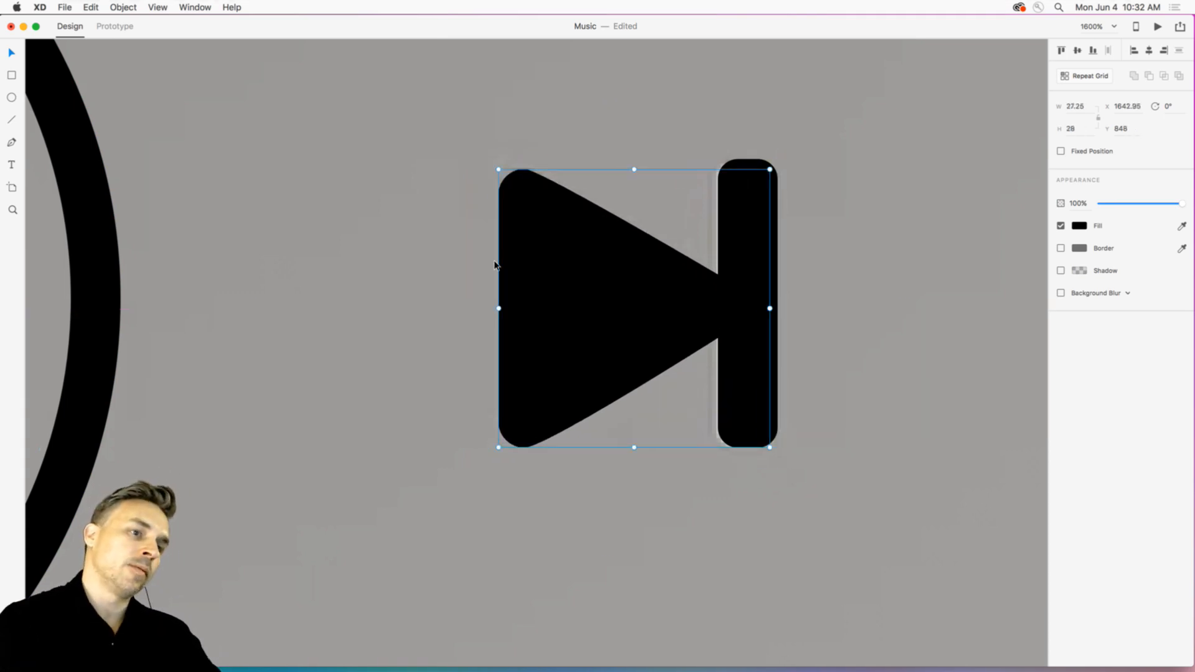
{"action": "left_click", "coordinate": [438, 250]}
{"action": "key", "text": "super+minus"}
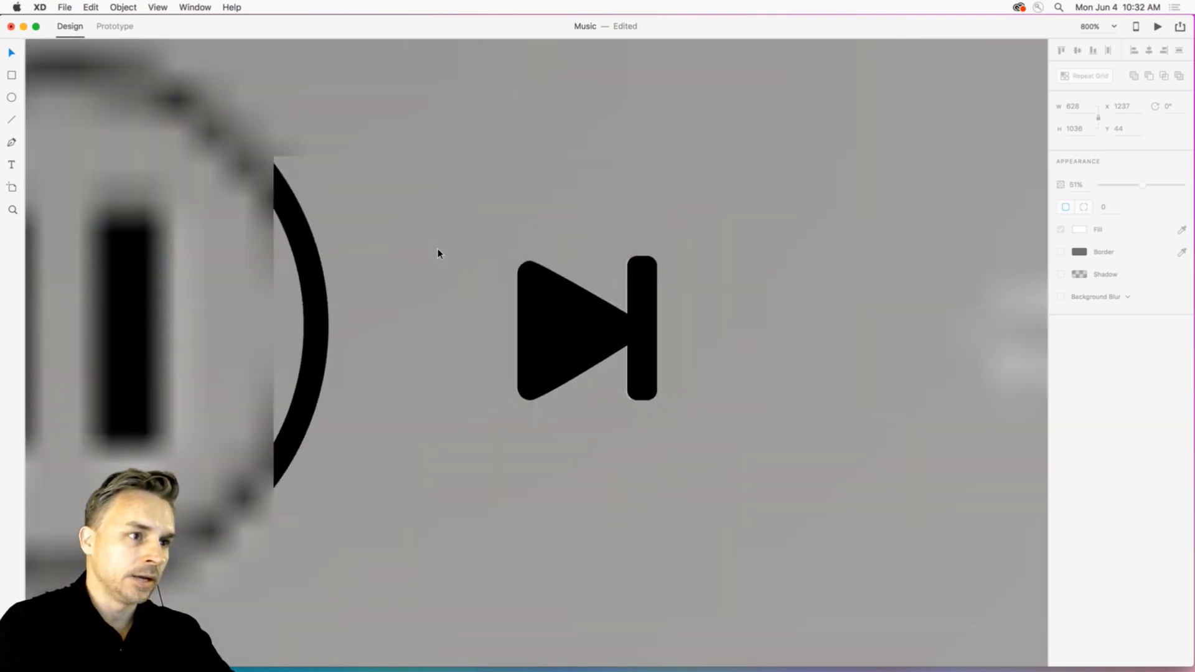
{"action": "key", "text": "super+minus"}
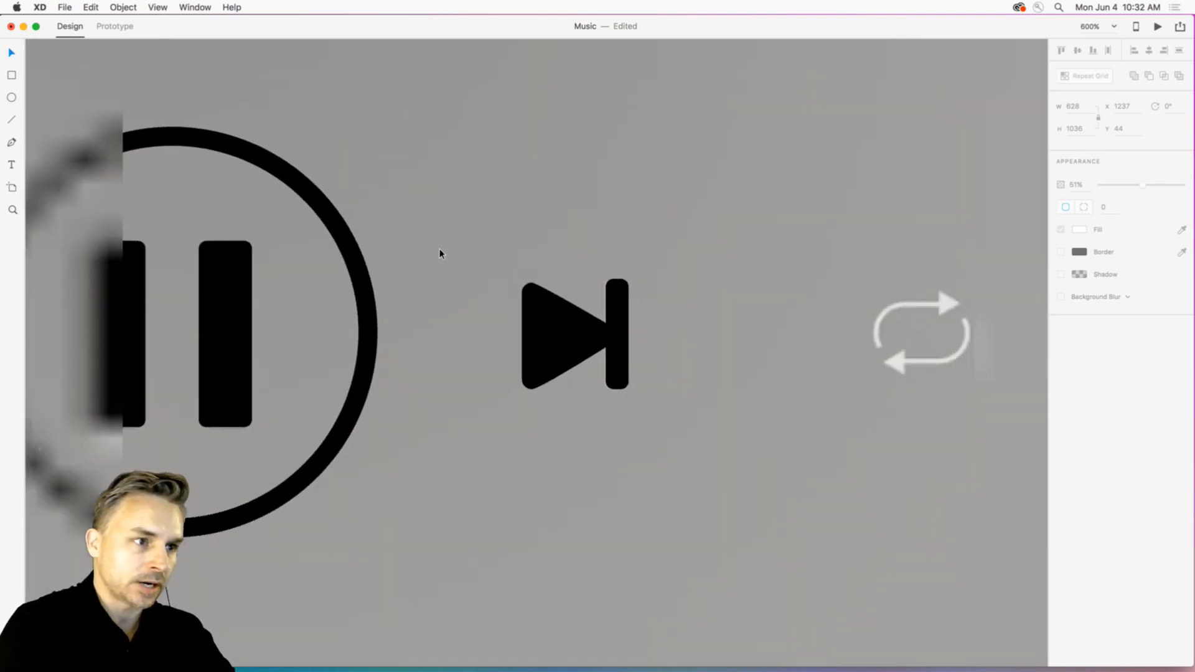
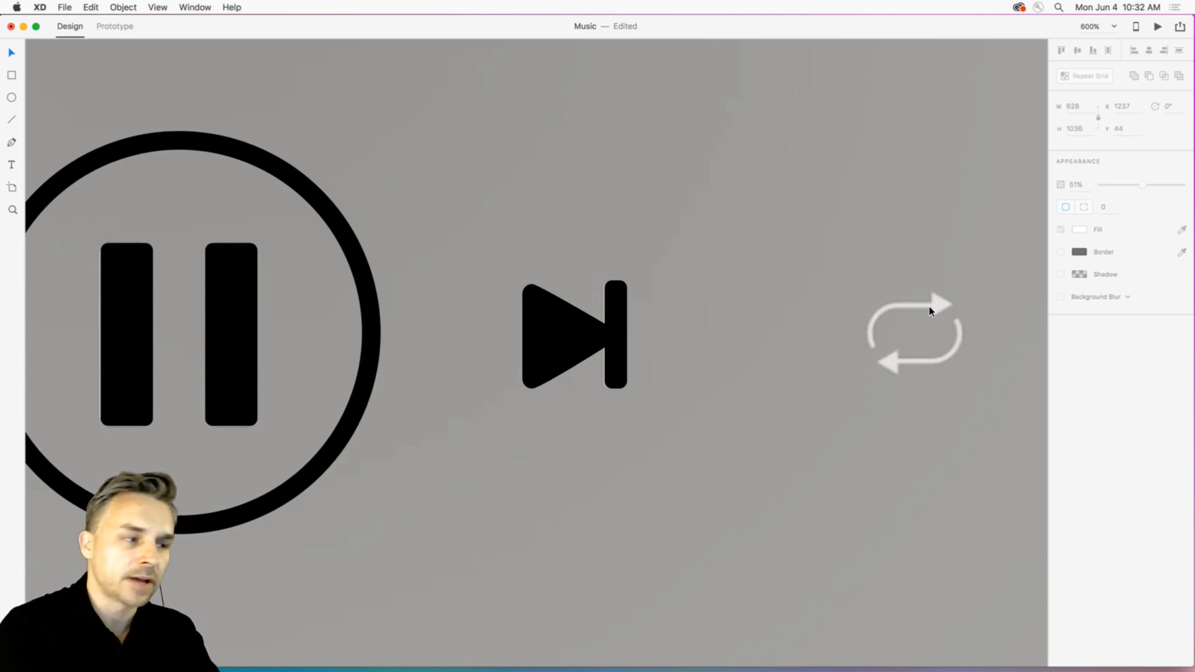
Examine the traced next-track icon alongside the remaining untraced playback controls and the system capture label.
{"action": "left_click", "coordinate": [539, 319]}
{"action": "left_click", "coordinate": [454, 230]}
{"action": "left_click_drag", "start_coordinate": [454, 230], "coordinate": [459, 261]}
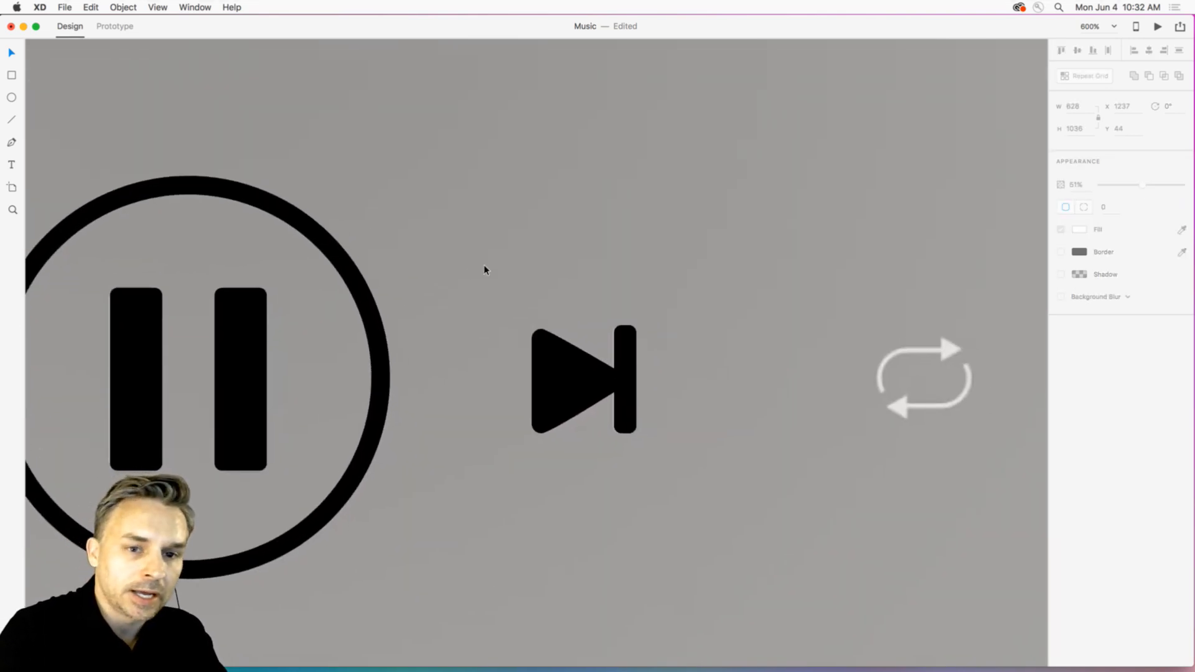
{"action": "key", "text": "super+minus"}
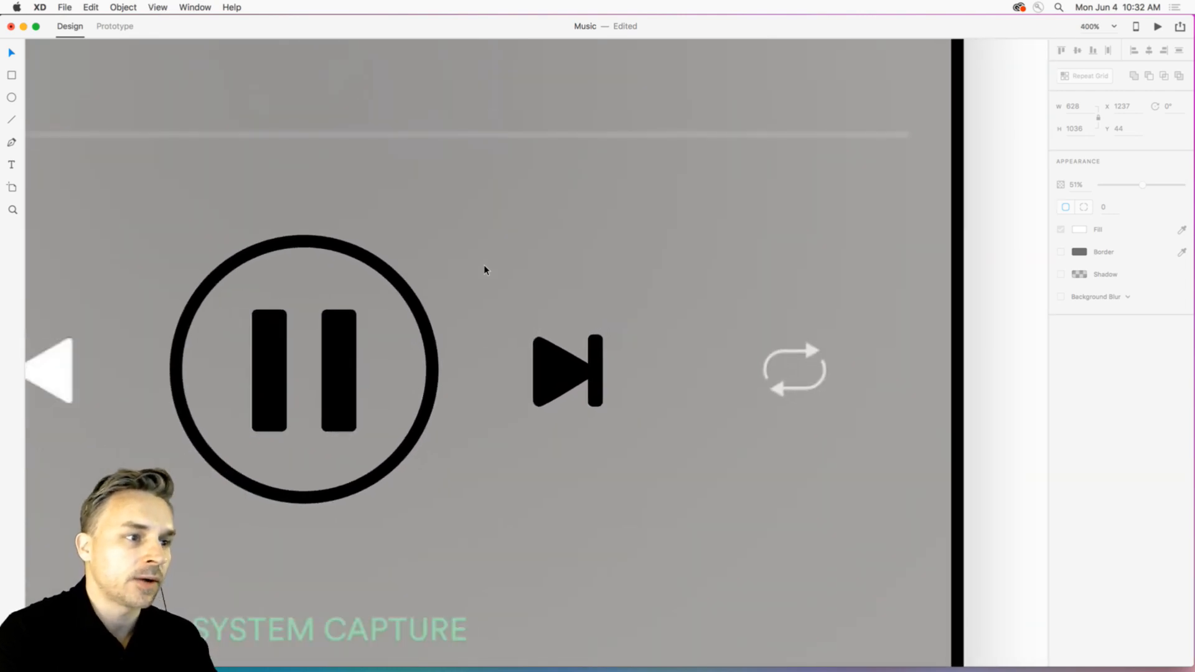
{"action": "left_click_drag", "start_coordinate": [462, 281], "coordinate": [576, 215]}
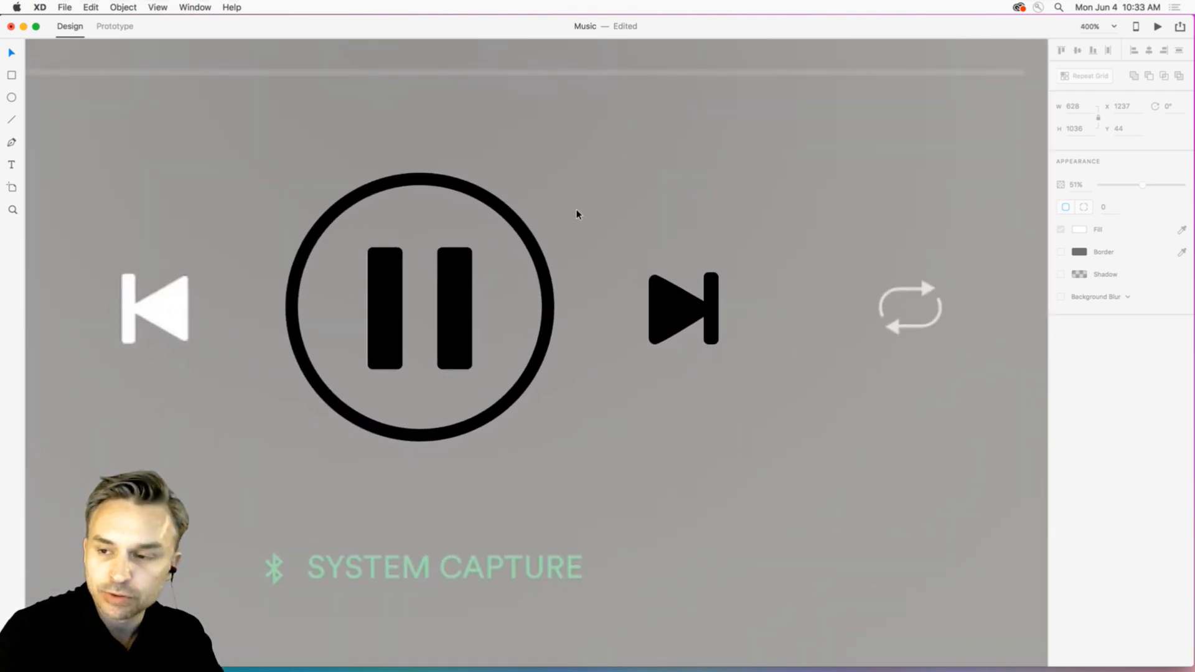
{"action": "scroll", "coordinate": [585, 302], "scroll_direction": "left", "scroll_amount": 5}
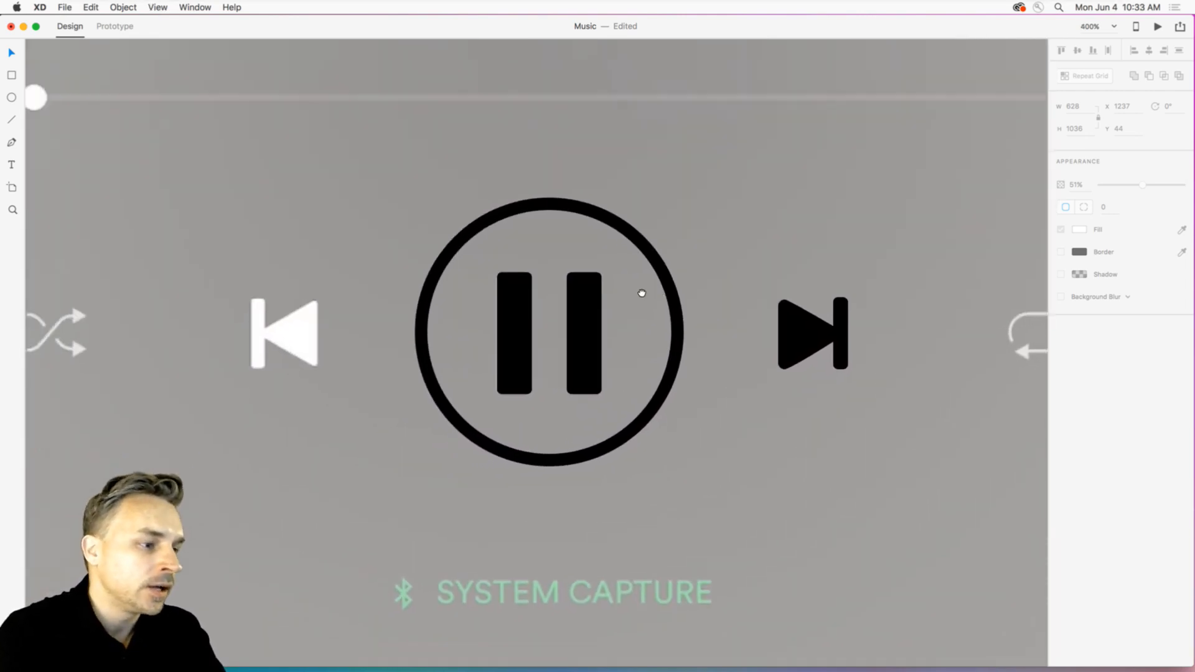
{"action": "key", "text": "super+equal"}
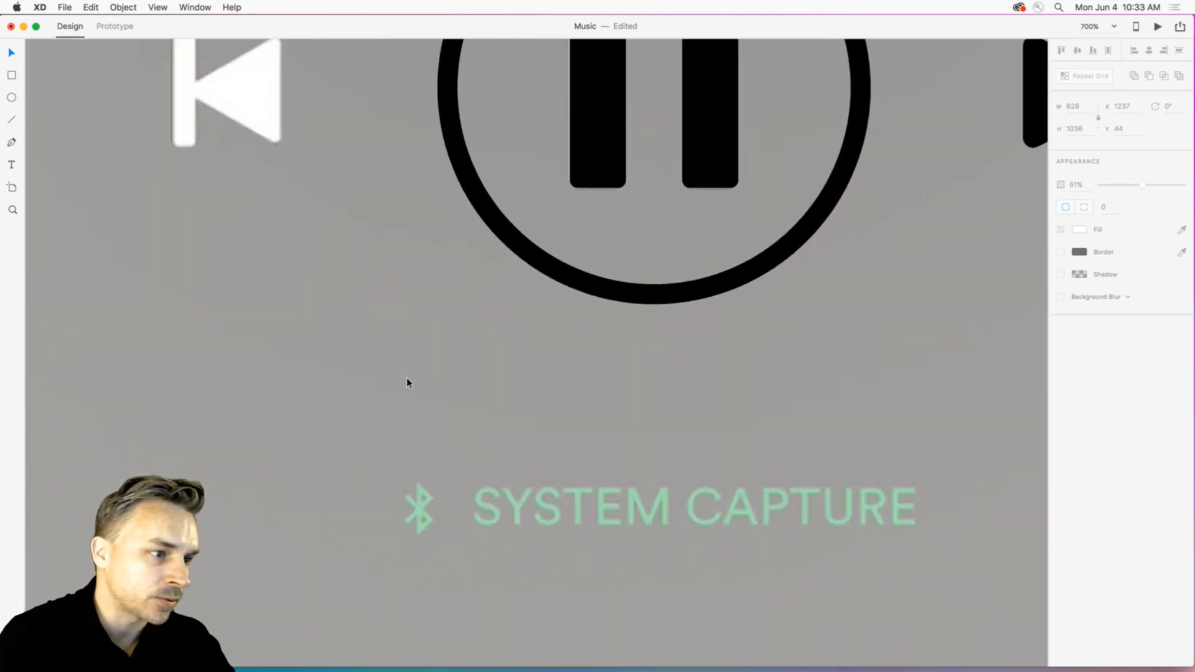
{"action": "key", "text": "super+minus"}
{"action": "key", "text": "super+minus"}
{"action": "key", "text": "super+minus"}
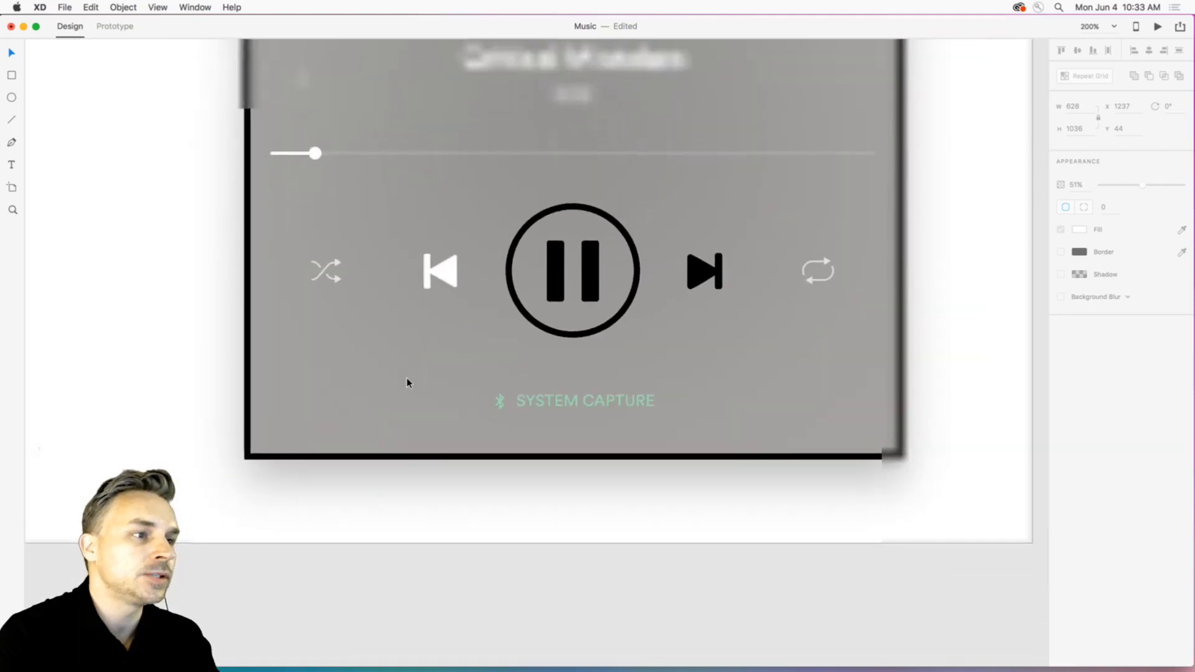
{"action": "left_click_drag", "start_coordinate": [443, 347], "coordinate": [440, 441]}
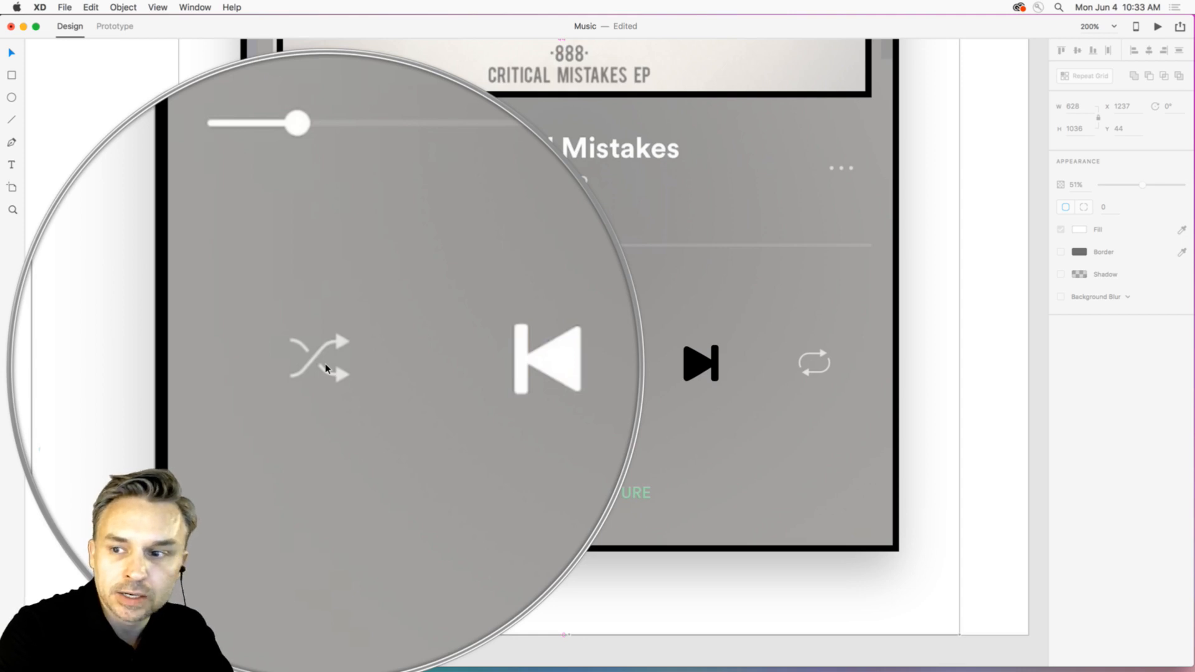
{"action": "left_click_drag", "start_coordinate": [379, 372], "coordinate": [343, 460]}
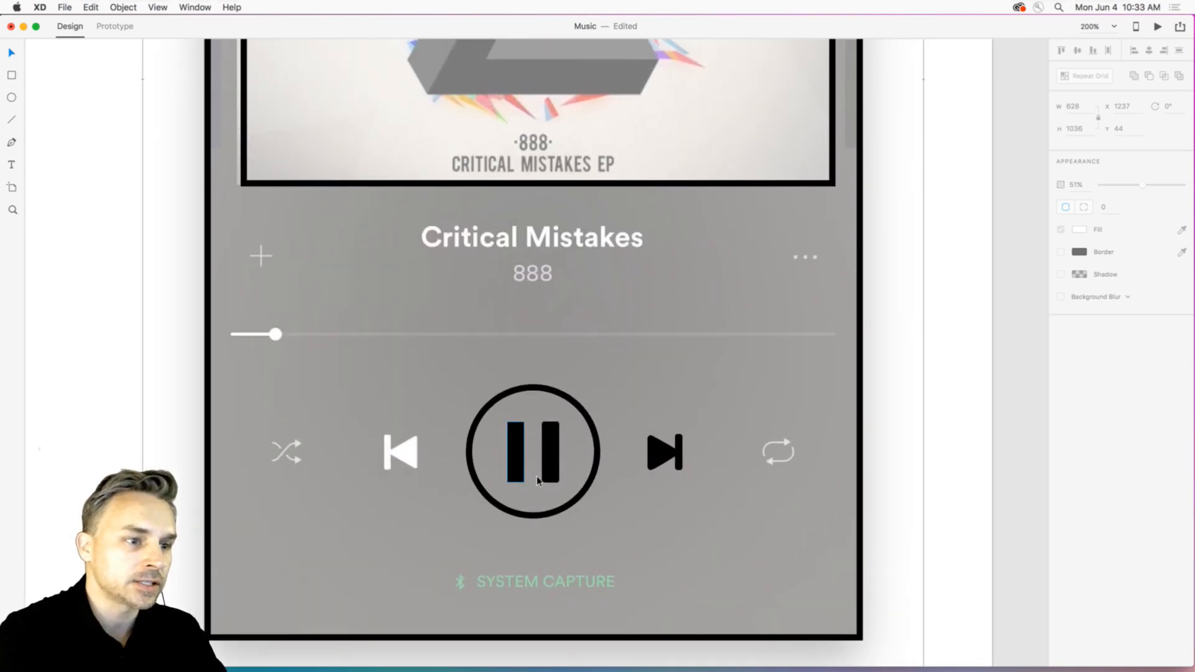
Try to group the triangle and bar of the traced next-track icon.
{"action": "left_click", "coordinate": [667, 453]}
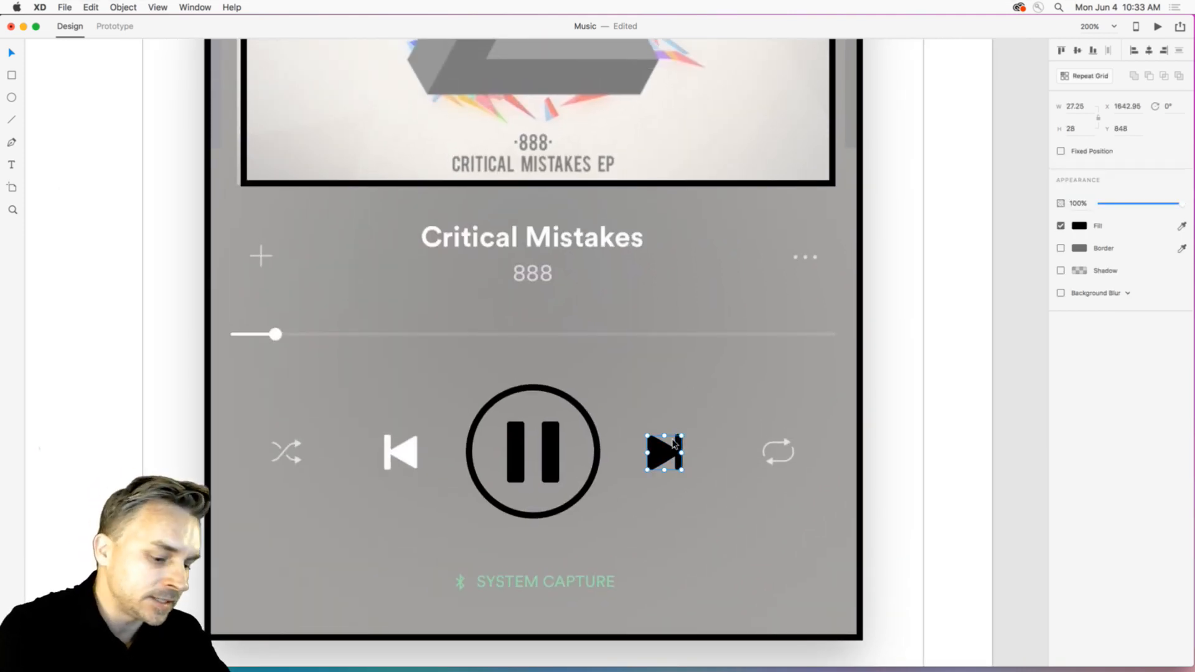
{"action": "key", "text": "super+equal"}
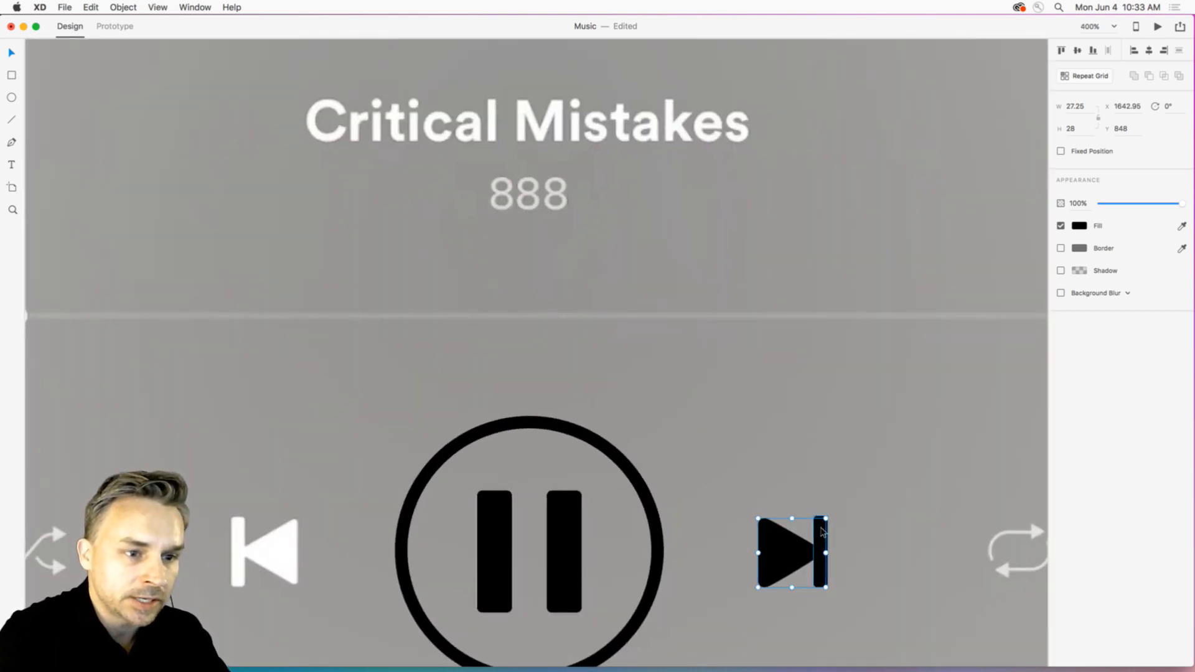
{"action": "right_click", "coordinate": [827, 533]}
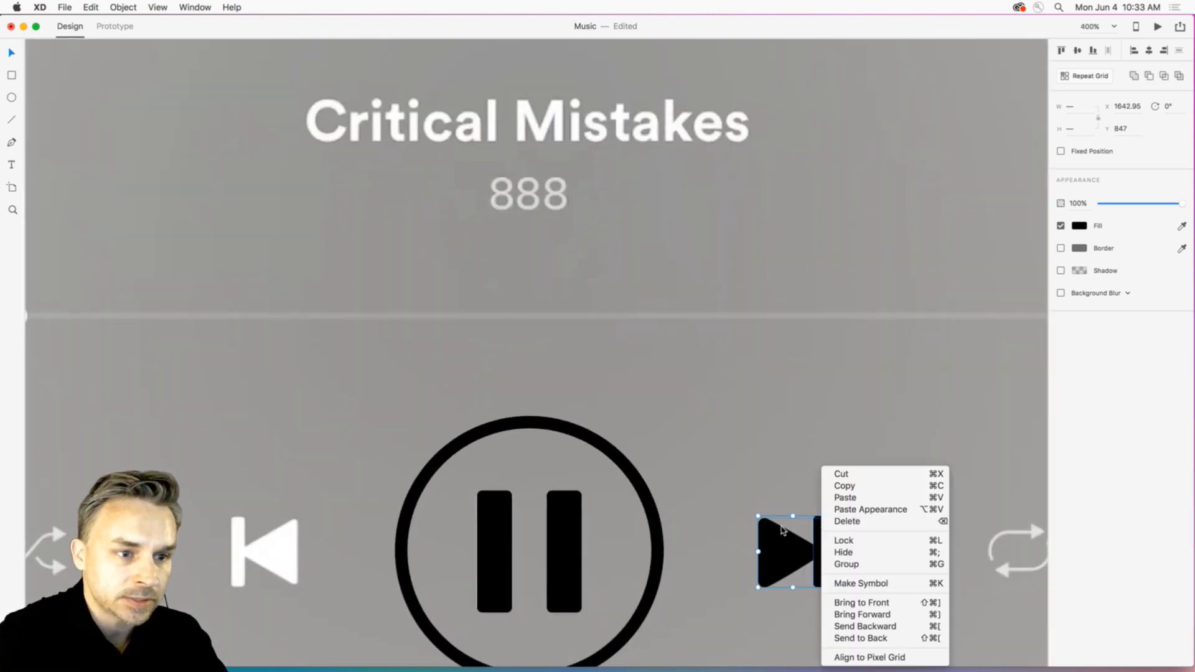
{"action": "left_click", "coordinate": [789, 553]}
{"action": "left_click_drag", "start_coordinate": [760, 485], "coordinate": [859, 599]}
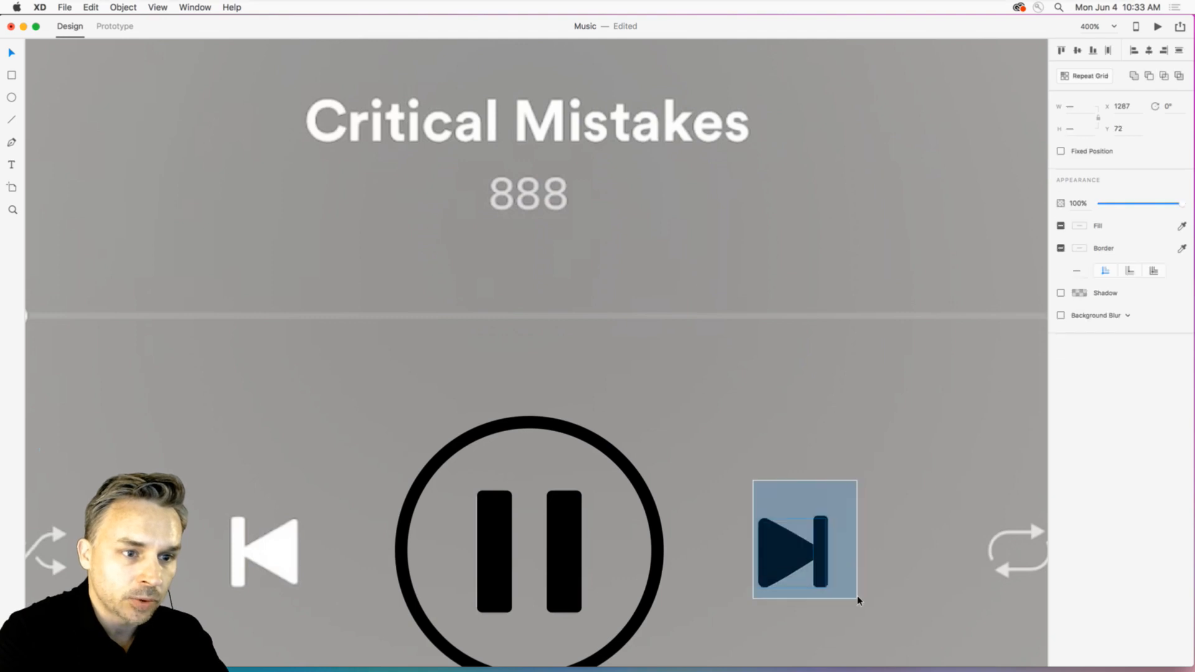
{"action": "right_click", "coordinate": [769, 550]}
{"action": "left_click", "coordinate": [778, 564]}
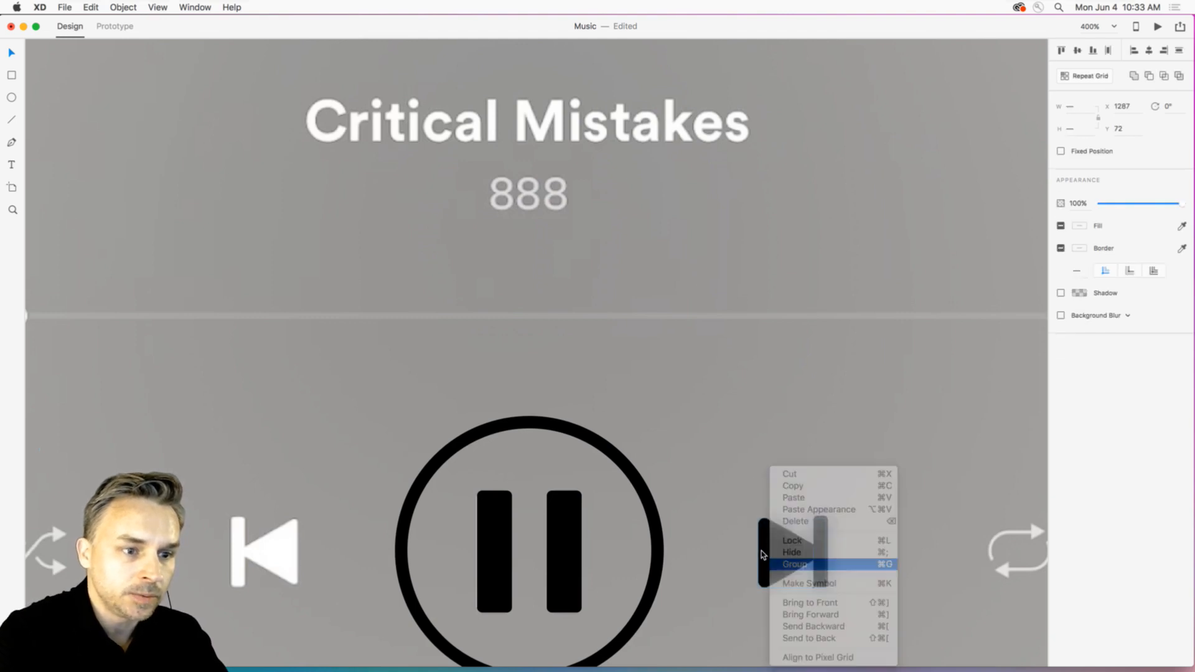
Undo the last move and ungroup the group that joined the next-track icon with the large frame outlines.
{"action": "left_click_drag", "start_coordinate": [619, 559], "coordinate": [235, 552]}
{"action": "key", "text": "super+z"}
{"action": "key", "text": "super+1"}
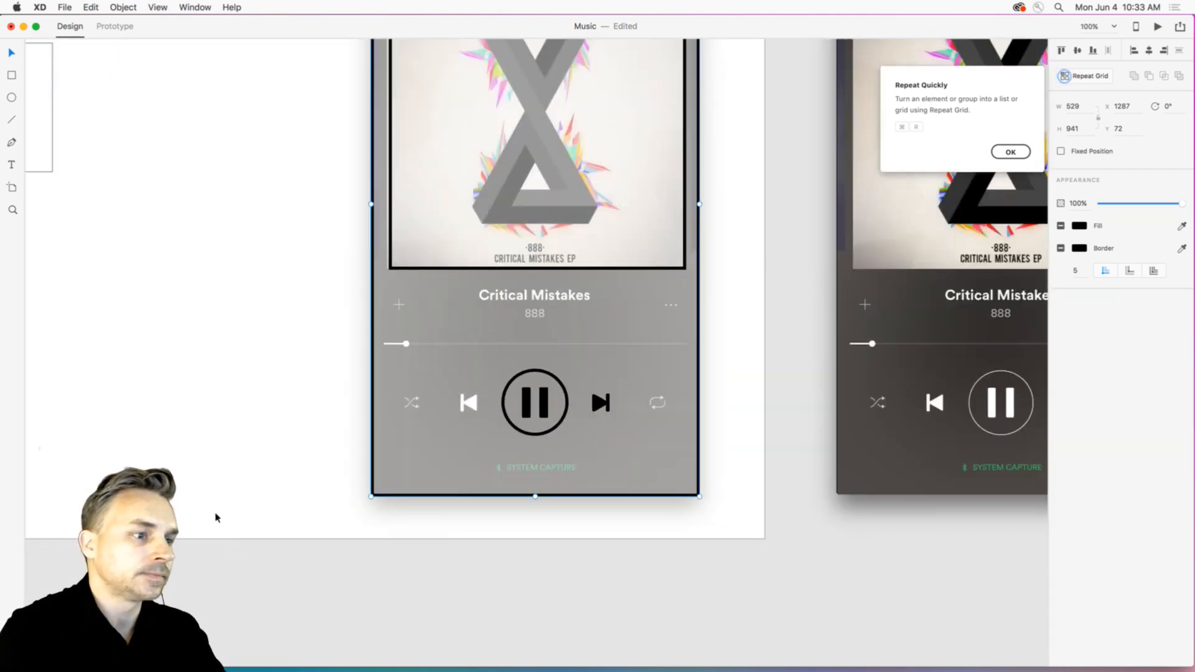
{"action": "right_click", "coordinate": [586, 416]}
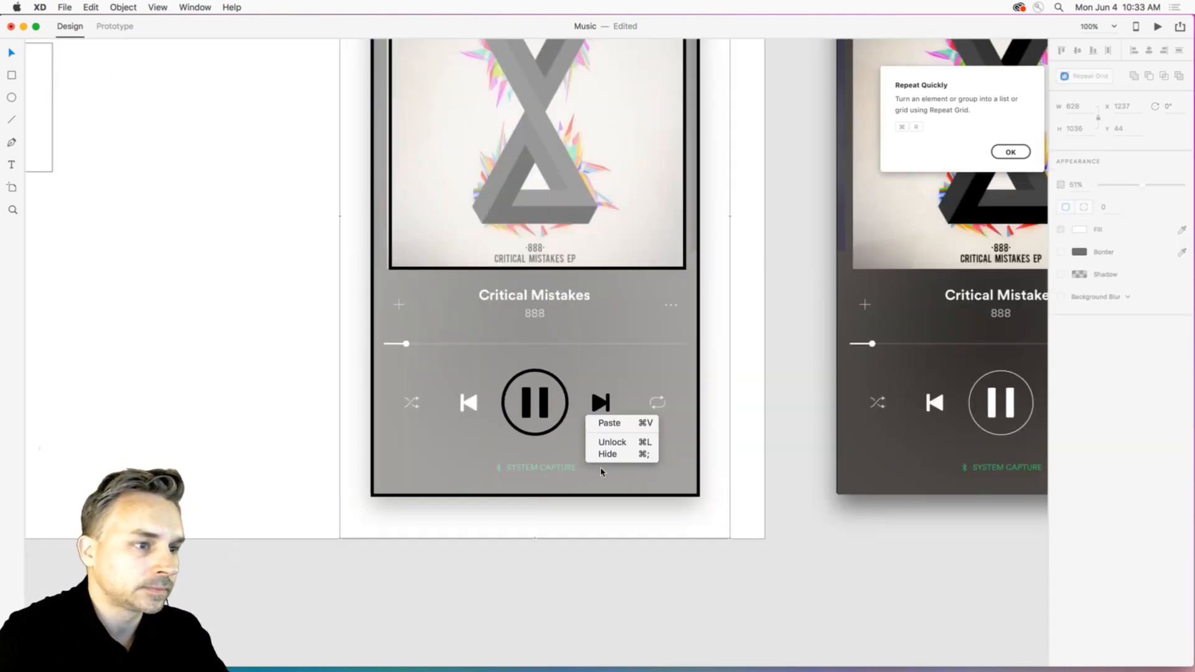
{"action": "key", "text": "Escape"}
{"action": "left_click", "coordinate": [582, 404]}
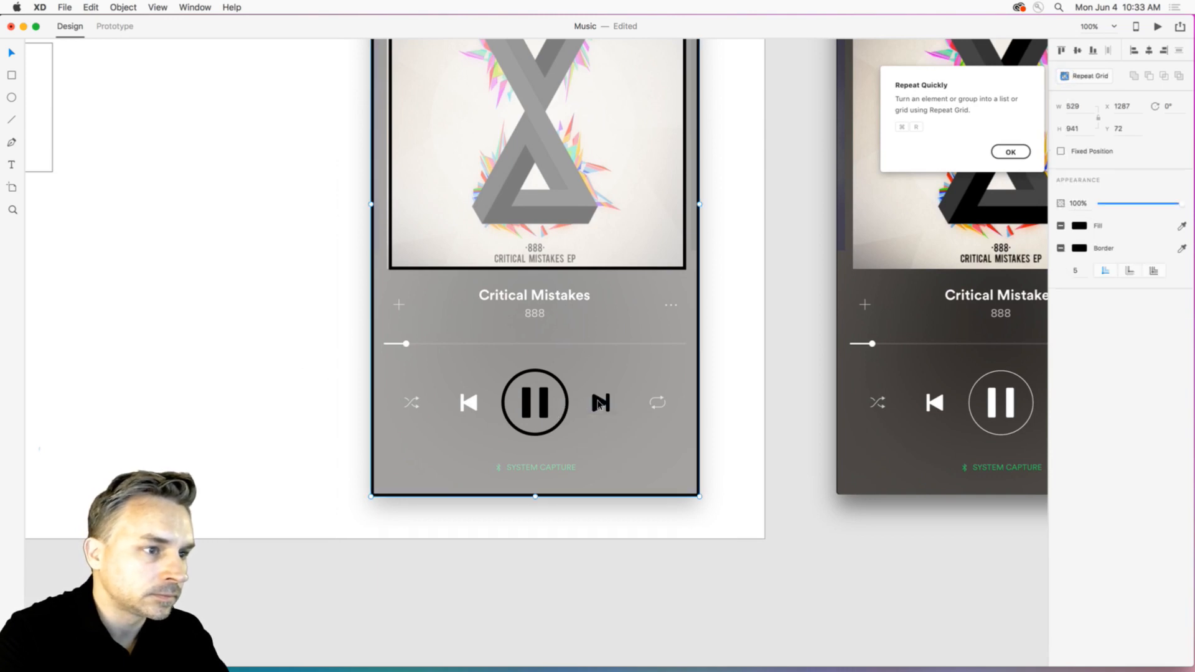
{"action": "right_click", "coordinate": [596, 400]}
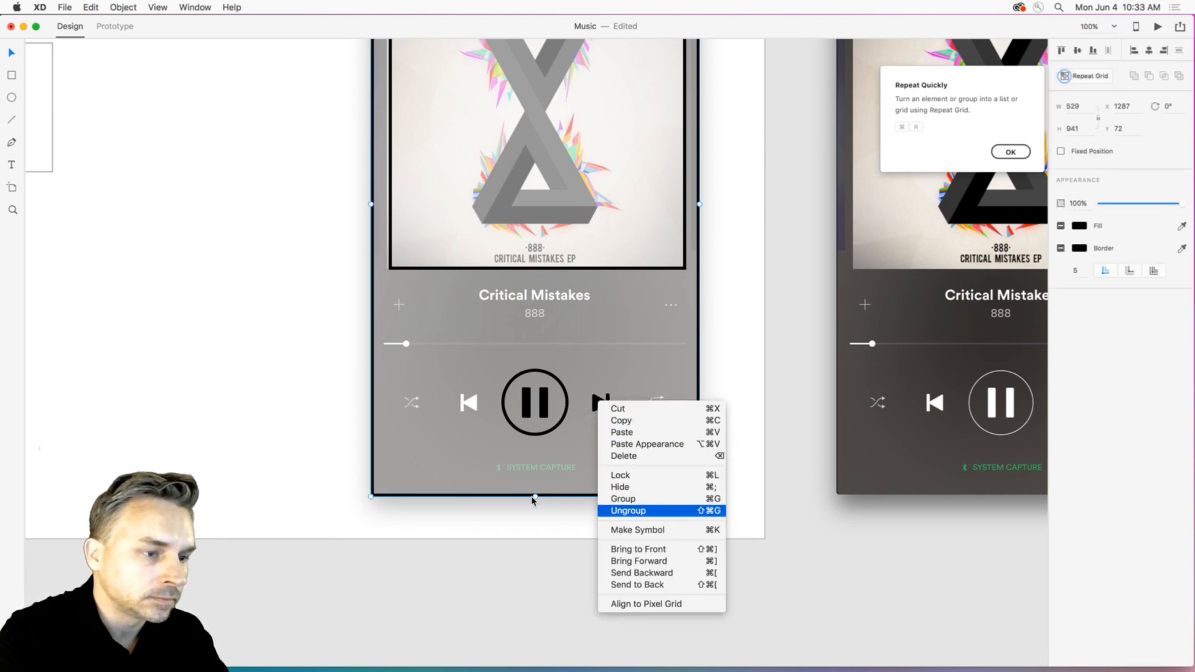
{"action": "left_click", "coordinate": [627, 511]}
{"action": "left_click", "coordinate": [339, 368]}
Group only the triangle and bar that form the traced next-track icon.
{"action": "left_click", "coordinate": [602, 404]}
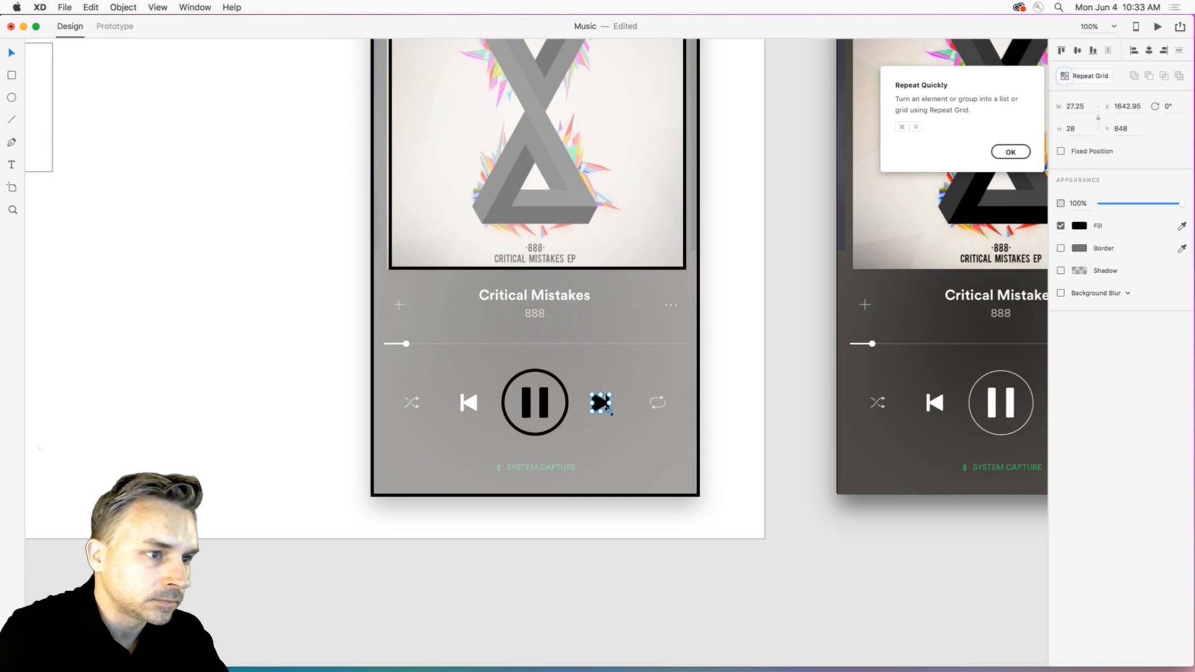
{"action": "right_click", "coordinate": [607, 408]}
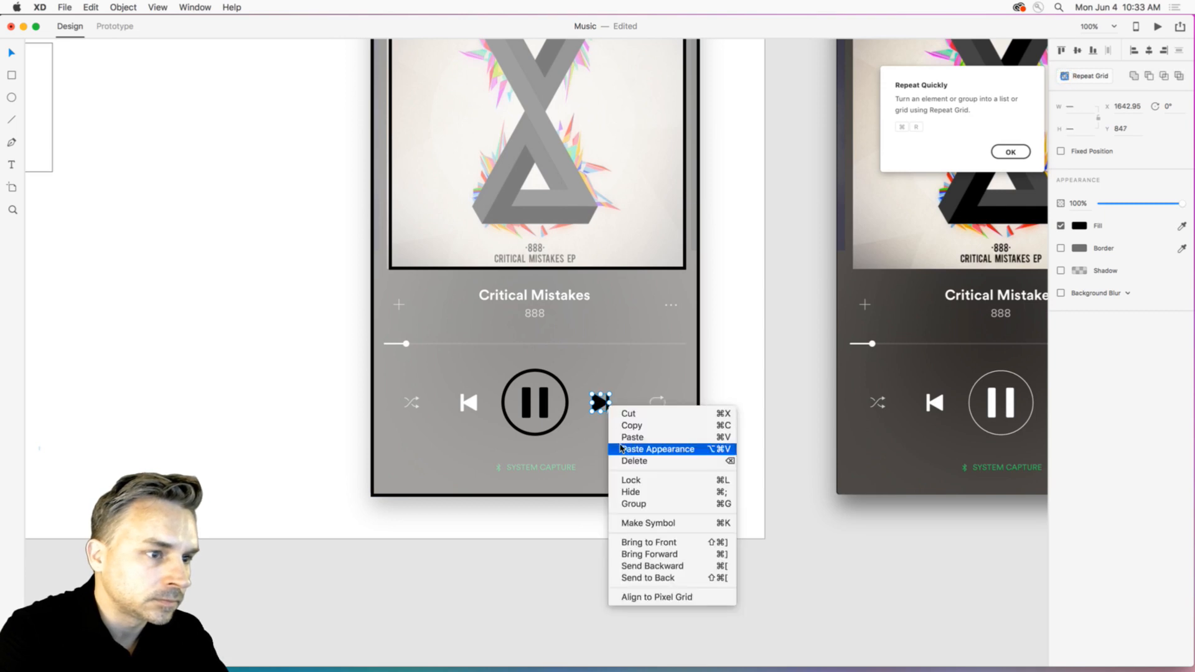
{"action": "left_click", "coordinate": [684, 503]}
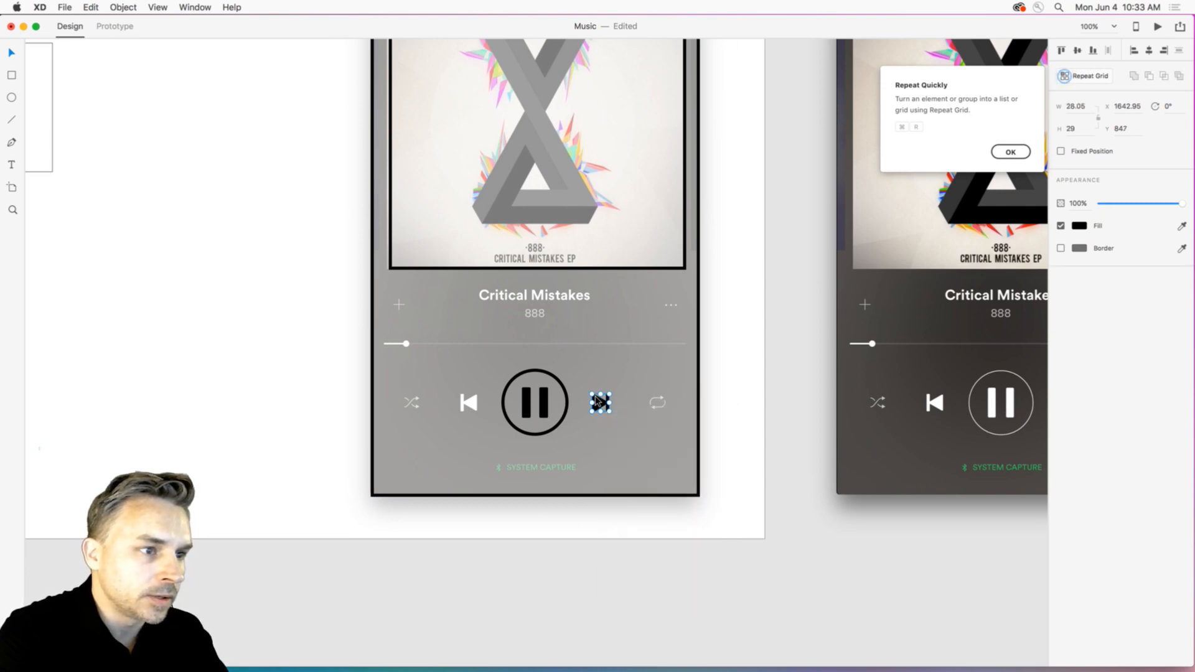
Place a copy of the next-track icon, rotated 180°, over the faded previous-track icon.
{"action": "left_click_drag", "start_coordinate": [601, 404], "coordinate": [524, 470]}
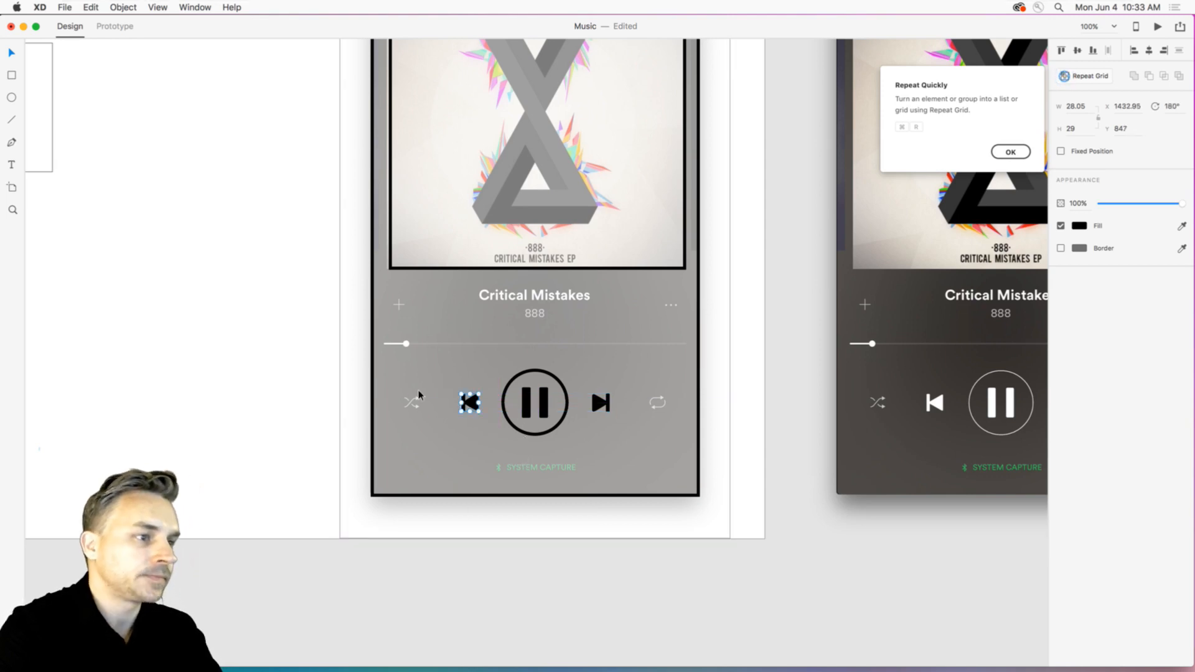
{"action": "left_click", "coordinate": [367, 378]}
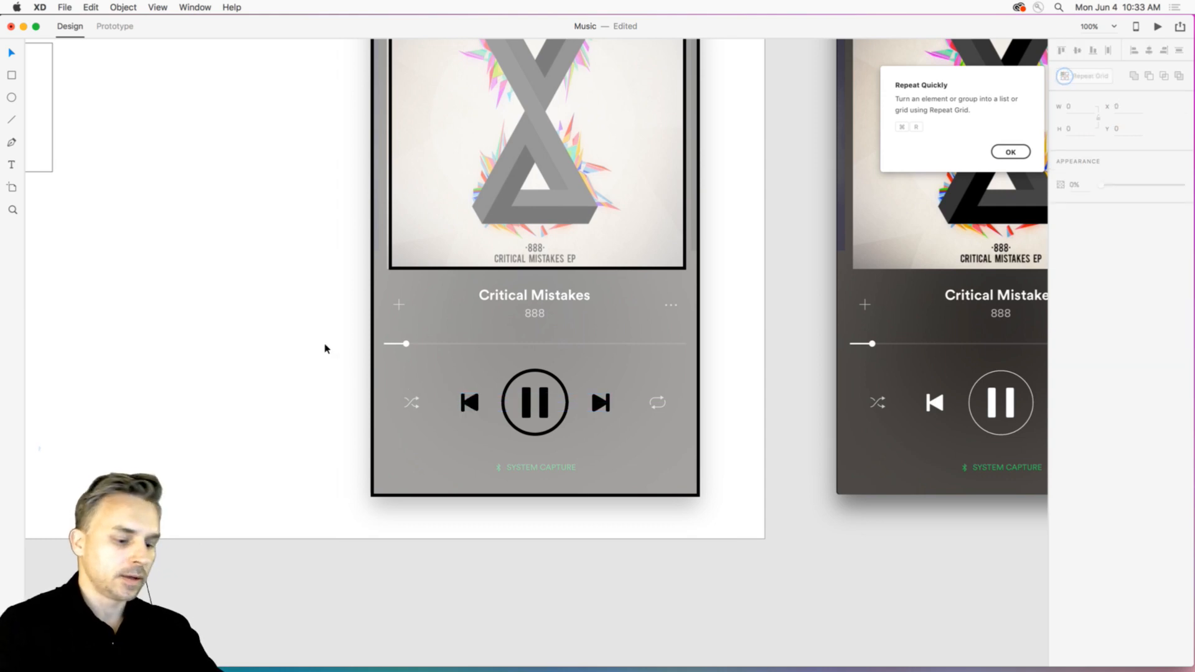
{"action": "key", "text": "super+equal"}
{"action": "scroll", "coordinate": [755, 277], "scroll_direction": "down", "scroll_amount": 2}
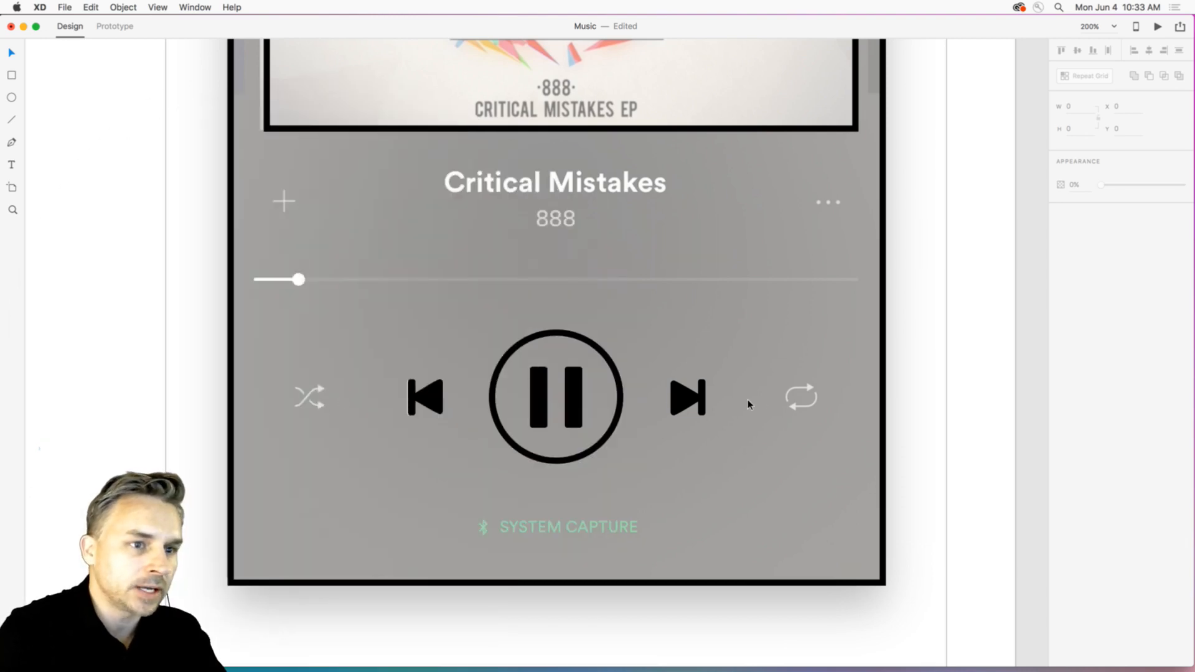
Switch to the LOGO.ai artwork in Illustrator and collapse the color and swatch panels to widen the canvas.
{"action": "mouse_move", "coordinate": [240, 668]}
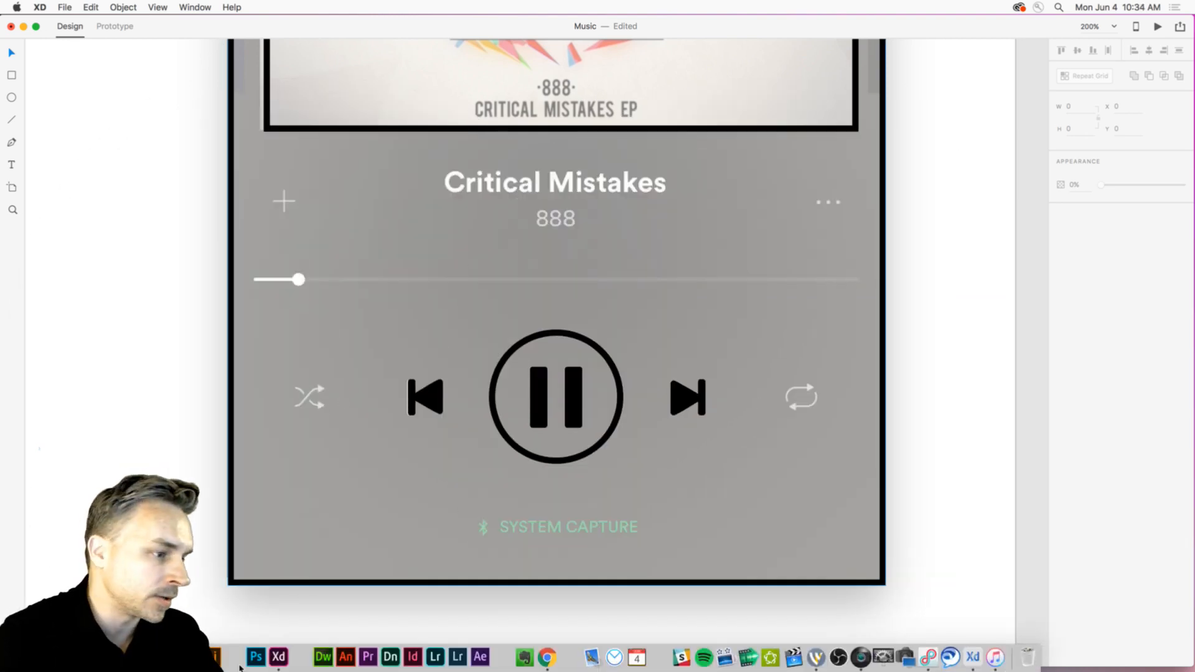
{"action": "left_click", "coordinate": [211, 656]}
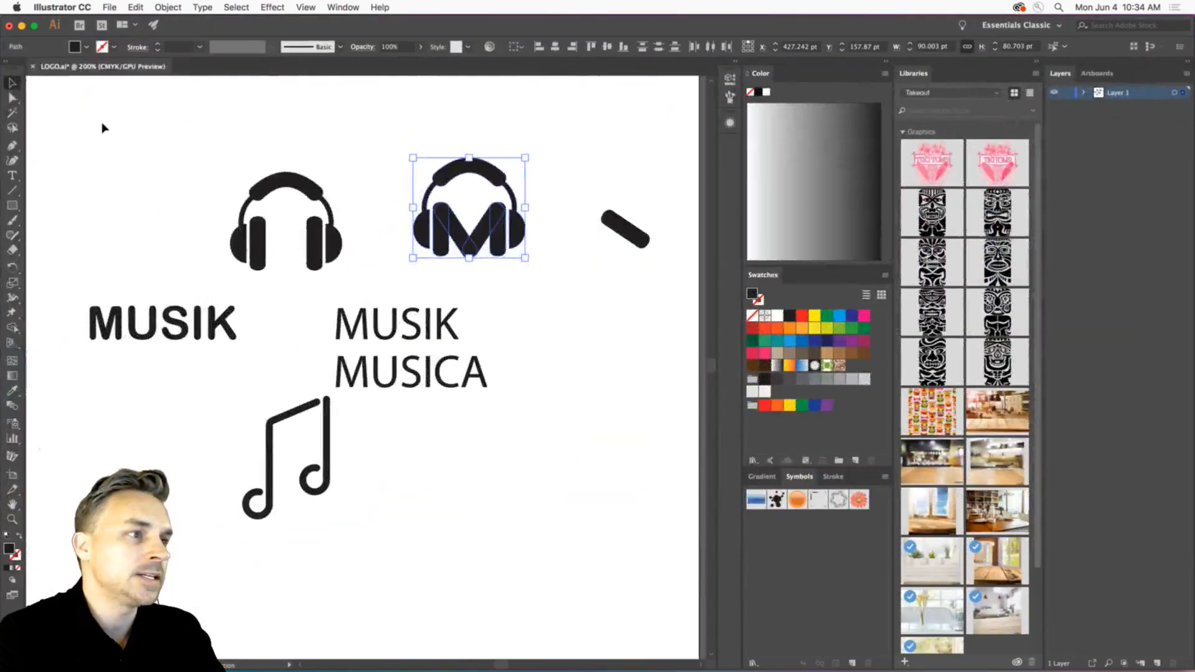
{"action": "left_click", "coordinate": [888, 63]}
{"action": "left_click_drag", "start_coordinate": [479, 412], "coordinate": [698, 284]}
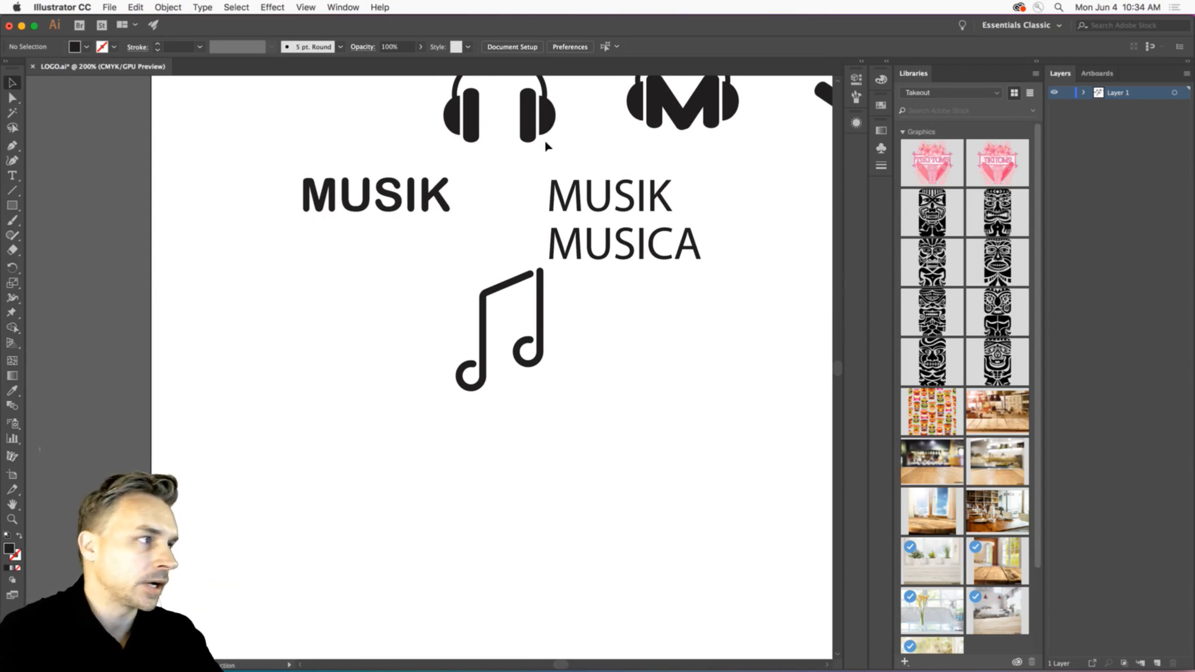
Create a three-sided polygon with a 50 pt radius and place it beside the music note, below the MUSICA text.
{"action": "left_click", "coordinate": [12, 206]}
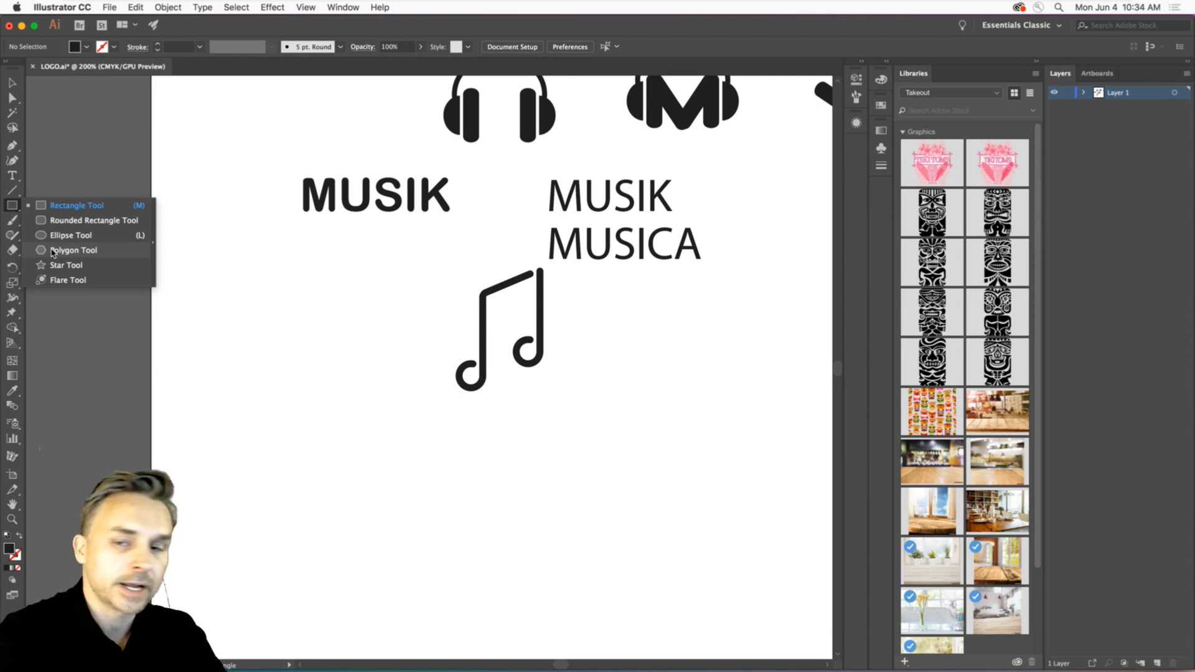
{"action": "left_click", "coordinate": [53, 251]}
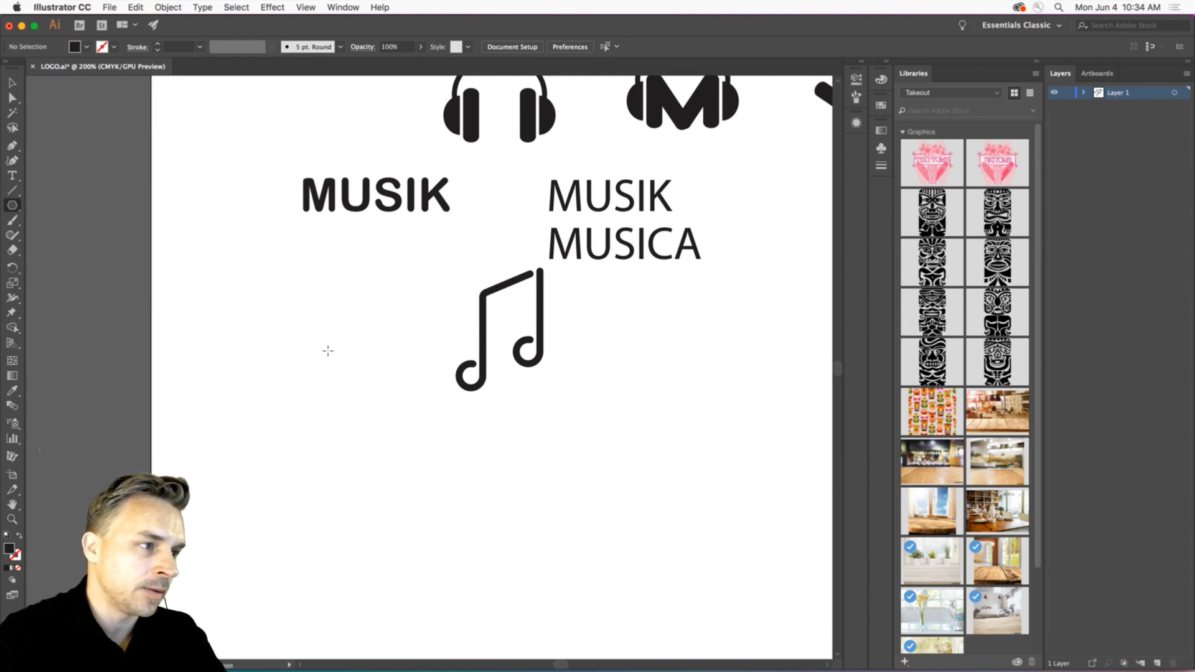
{"action": "left_click", "coordinate": [328, 350]}
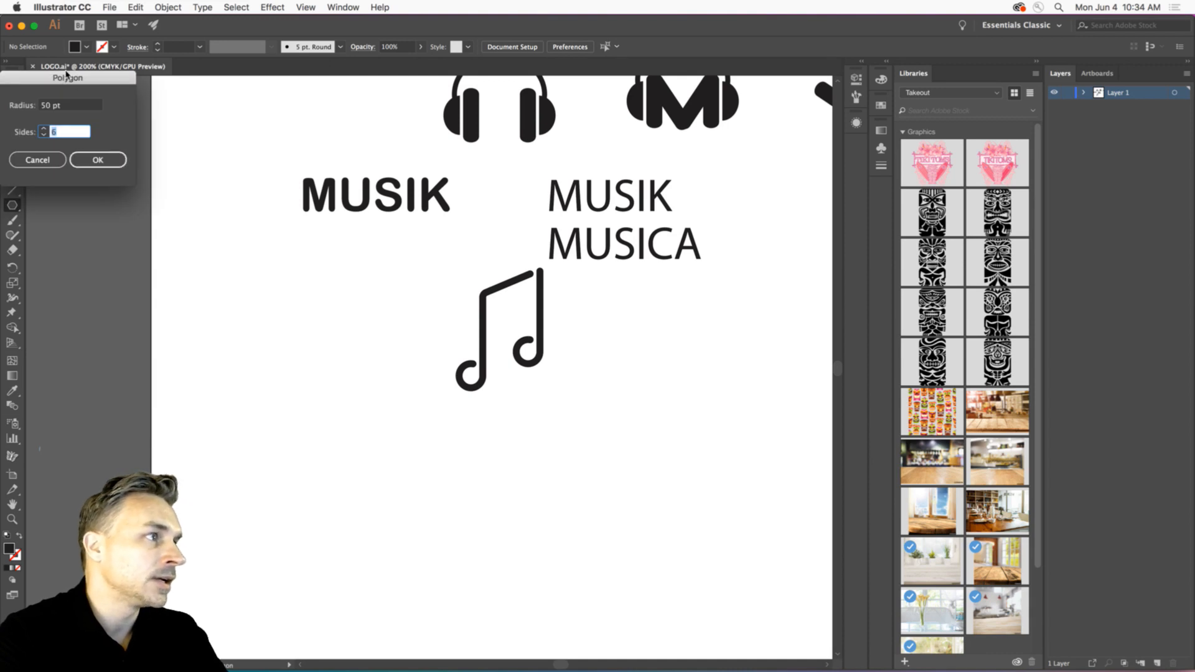
{"action": "left_click_drag", "start_coordinate": [66, 75], "coordinate": [473, 310]}
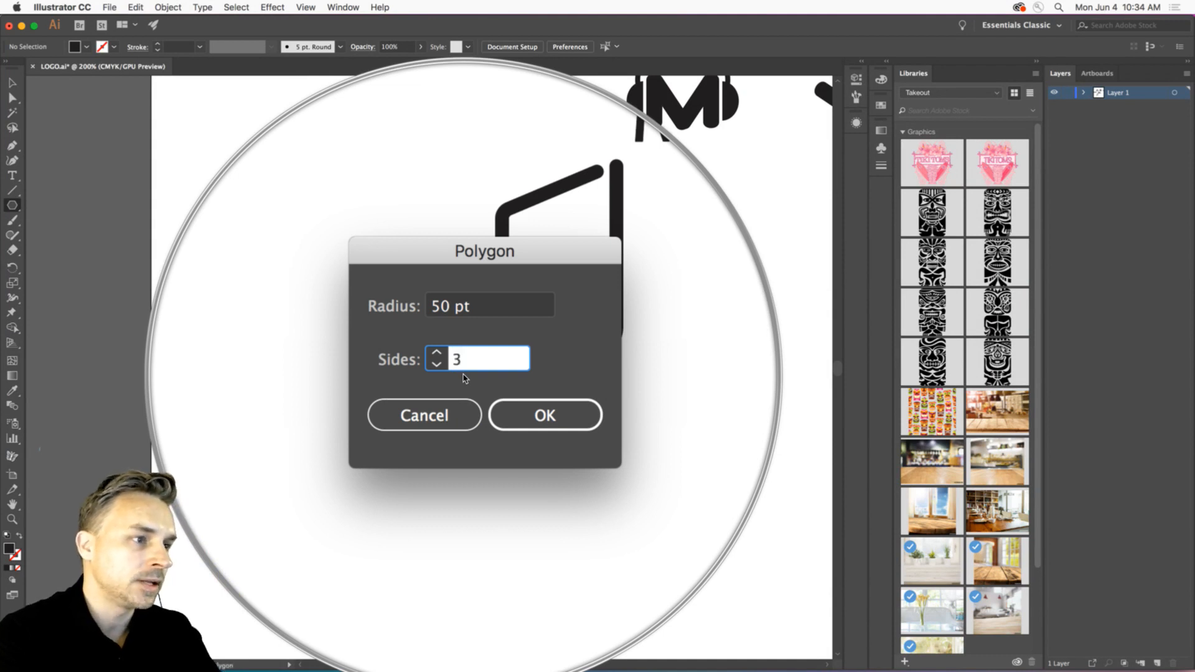
{"action": "left_click", "coordinate": [507, 396]}
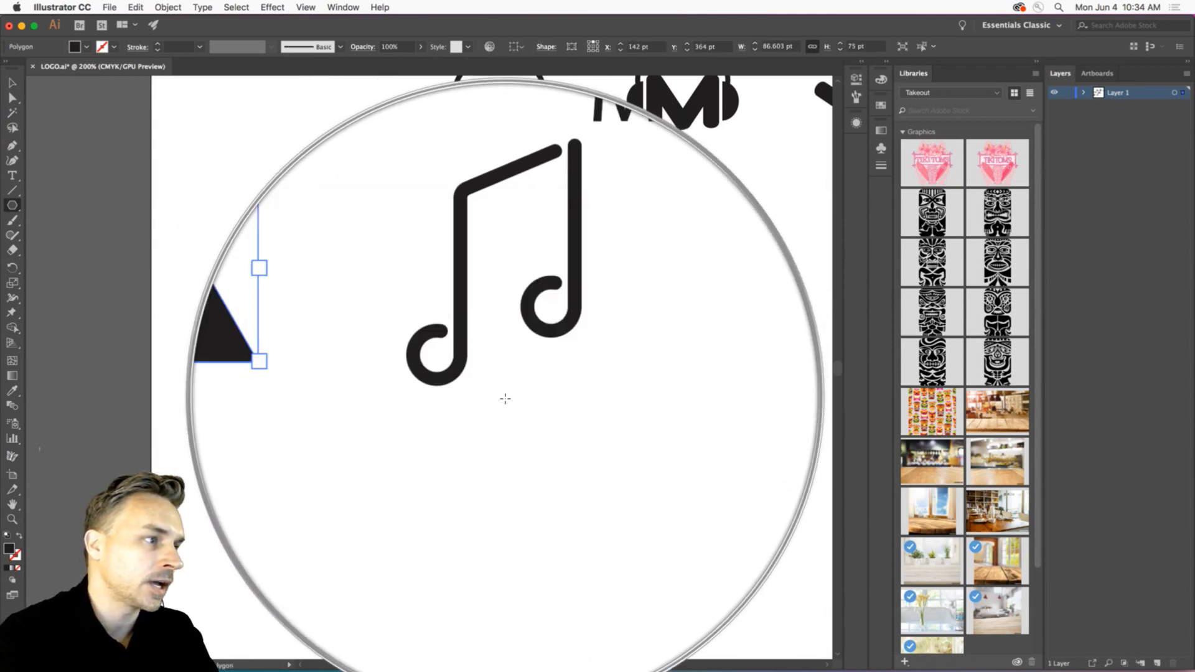
{"action": "left_click", "coordinate": [12, 82]}
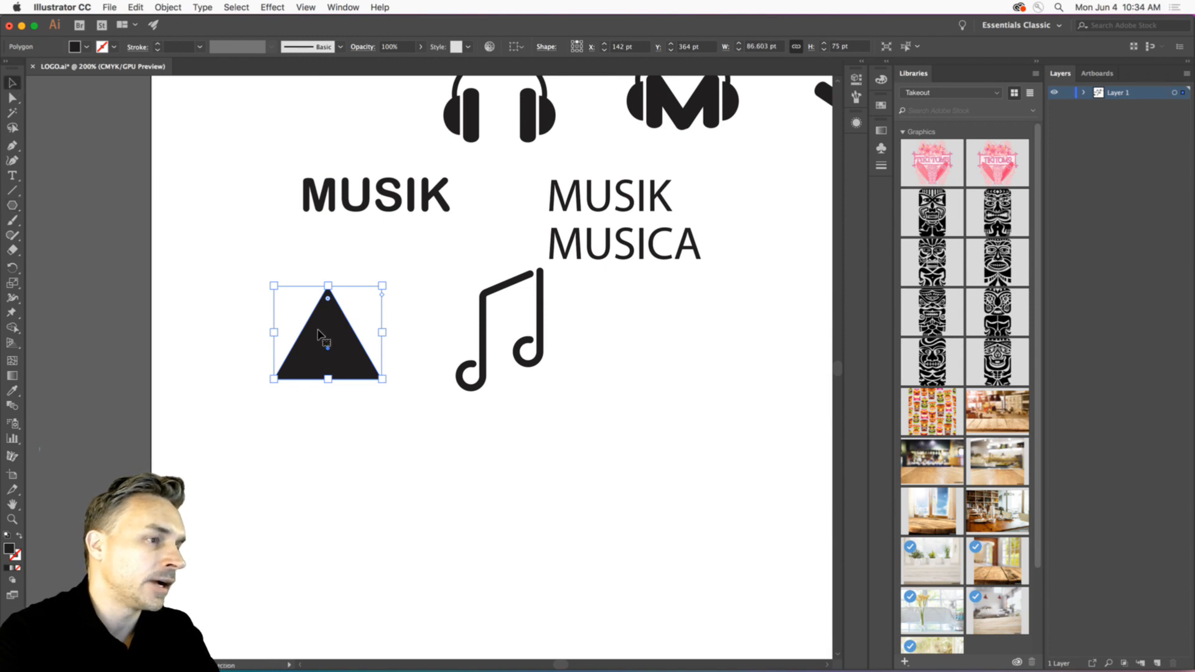
{"action": "left_click_drag", "start_coordinate": [309, 335], "coordinate": [648, 372]}
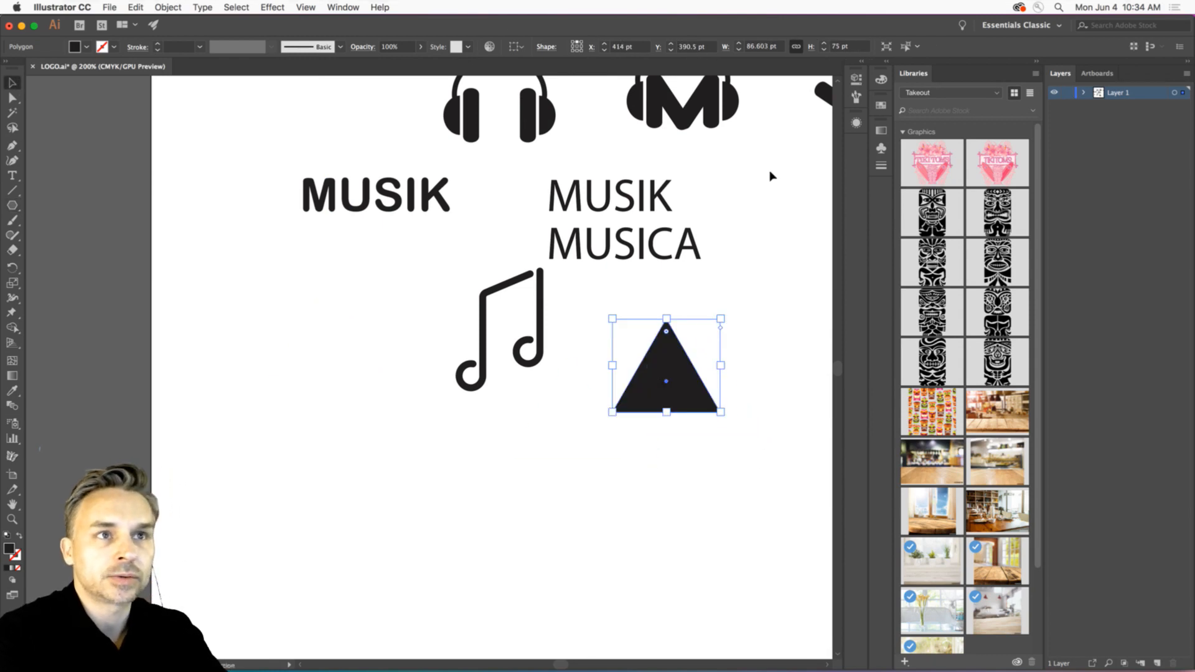
Round all the triangle's corners by about 4.7 pt and rotate it 90° clockwise to point right.
{"action": "left_click", "coordinate": [12, 98]}
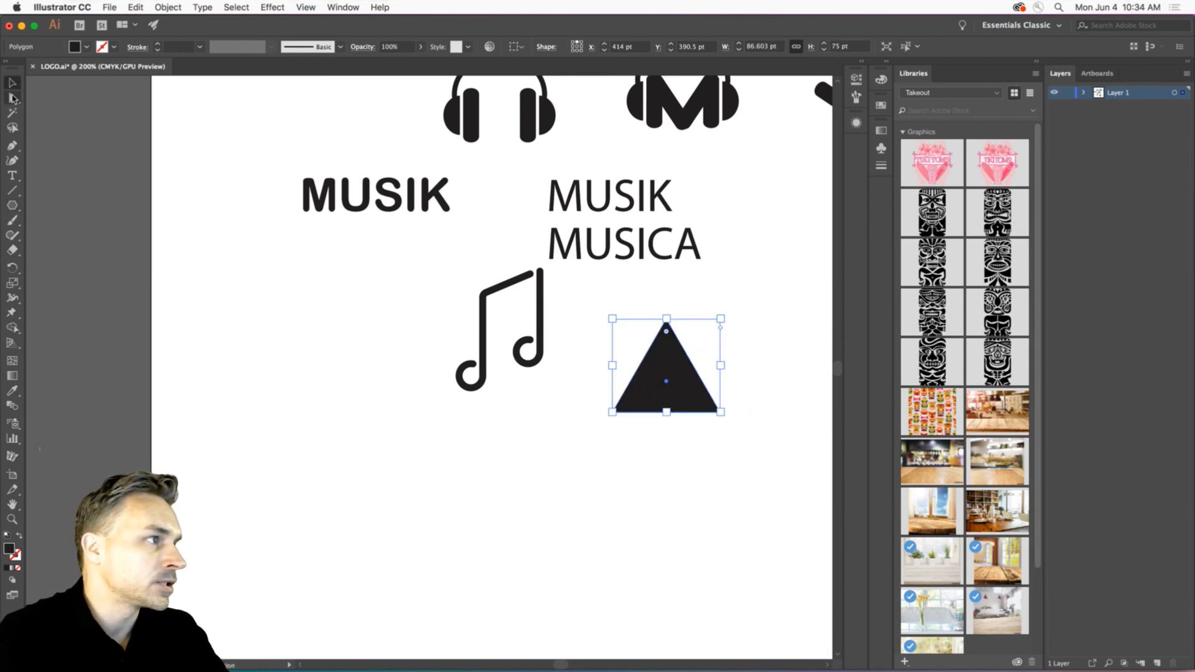
{"action": "key", "text": "super+equal"}
{"action": "key", "text": "super+equal"}
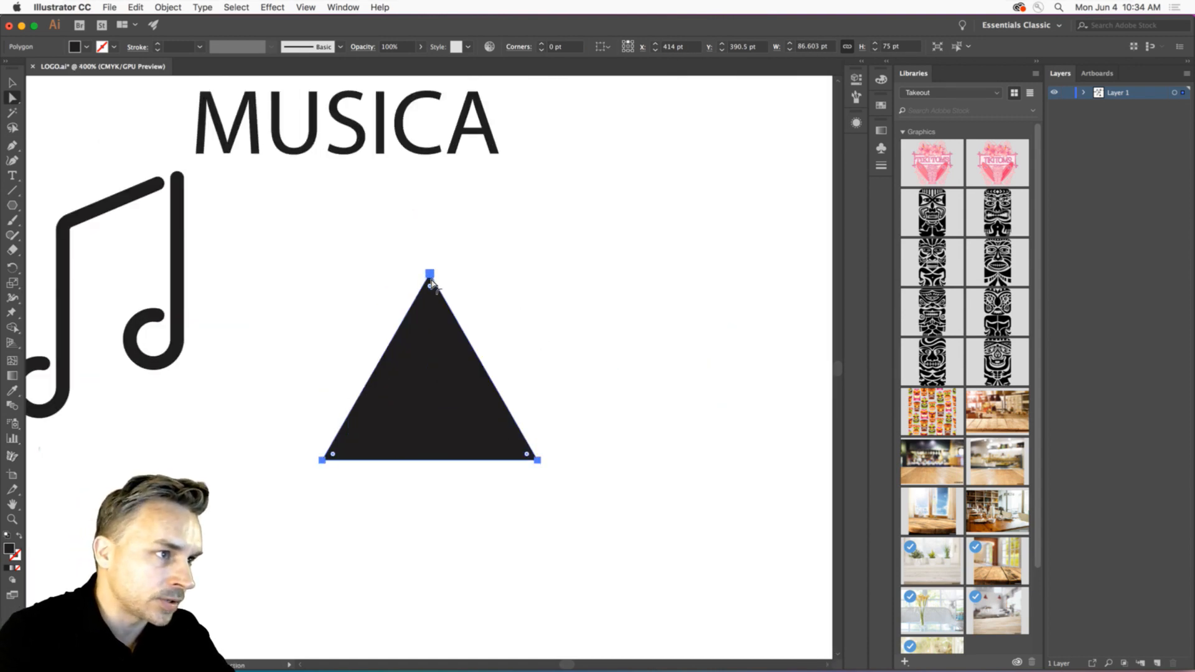
{"action": "left_click_drag", "start_coordinate": [432, 284], "coordinate": [433, 296]}
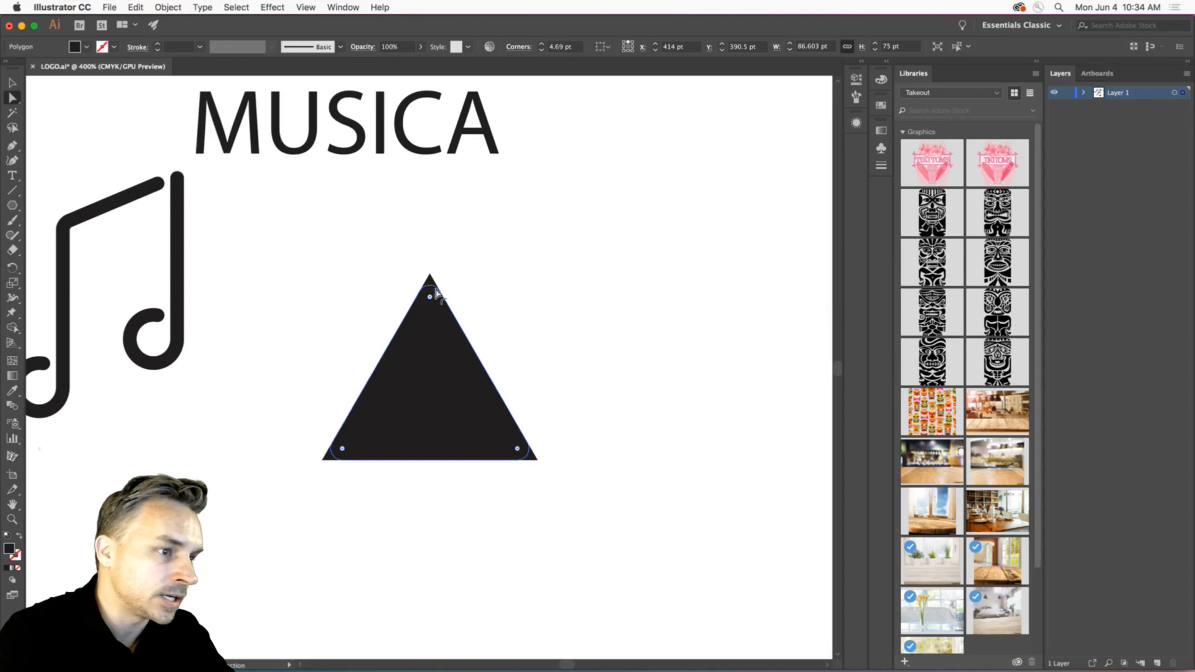
{"action": "left_click", "coordinate": [12, 84]}
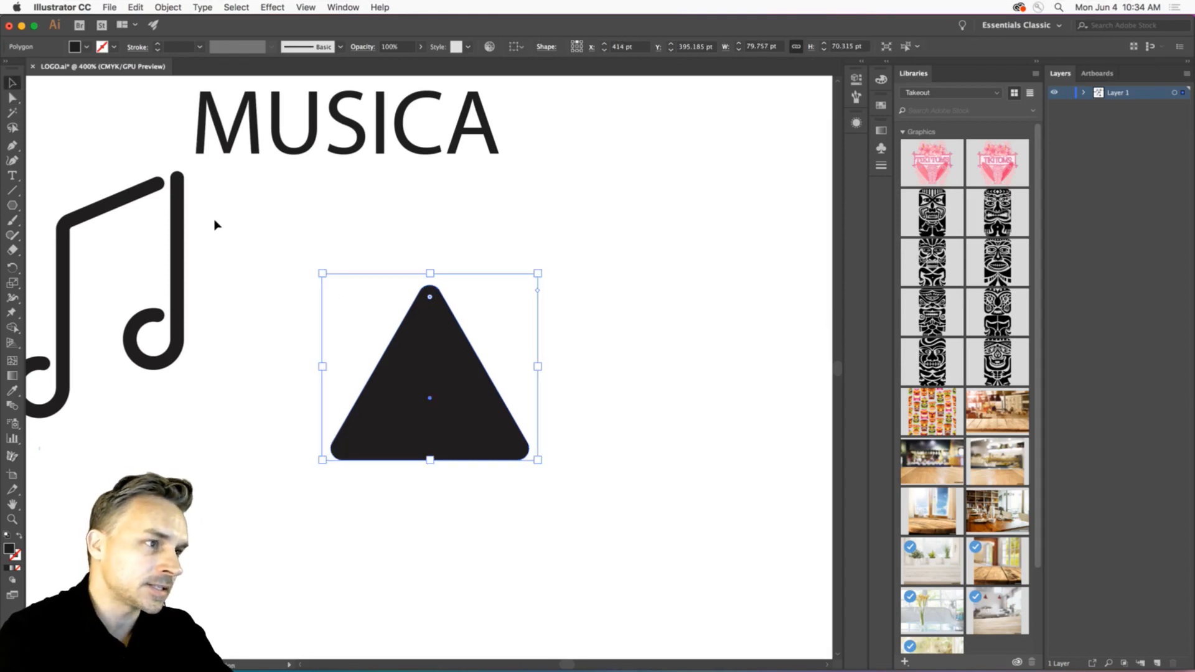
{"action": "left_click_drag", "start_coordinate": [314, 266], "coordinate": [611, 283]}
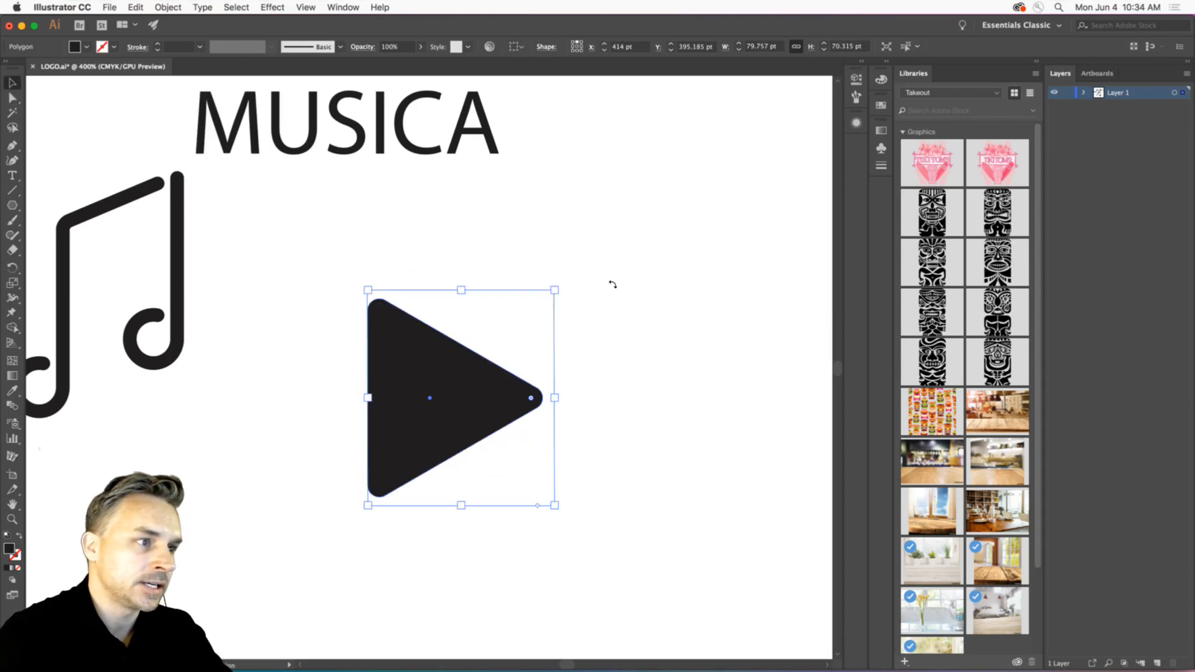
Copy the rounded triangle, switch back to XD, and paste it just below the next-track icon.
{"action": "key", "text": "a"}
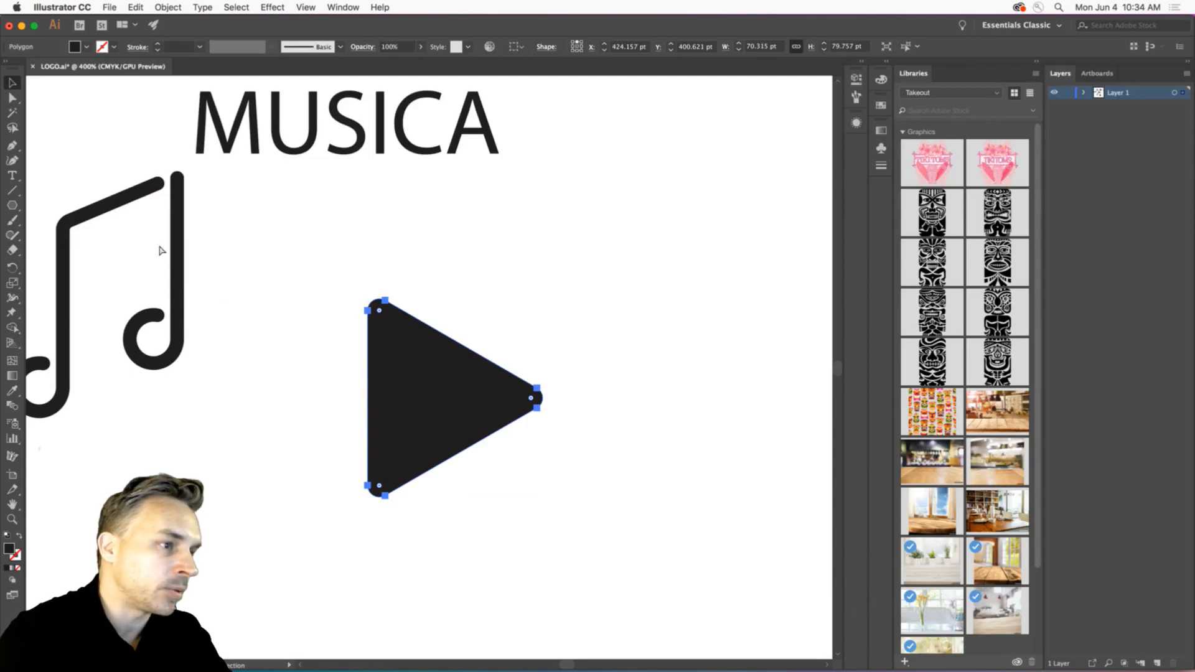
{"action": "left_click", "coordinate": [23, 26]}
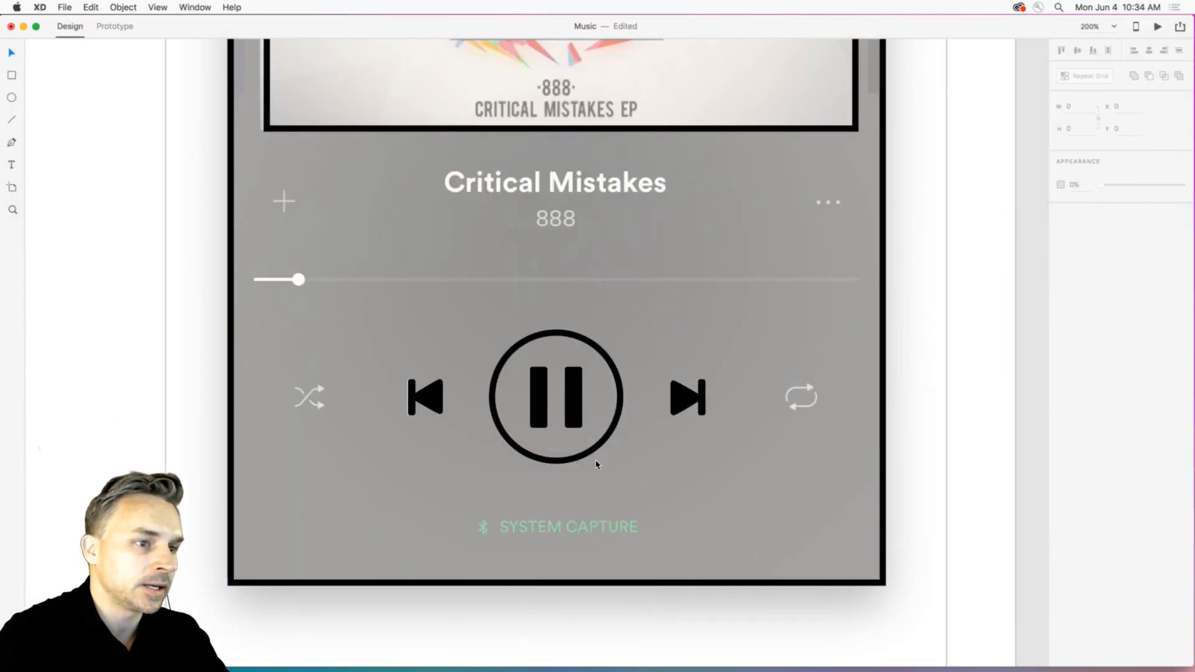
{"action": "key", "text": "super+v"}
{"action": "left_click_drag", "start_coordinate": [491, 323], "coordinate": [648, 468]}
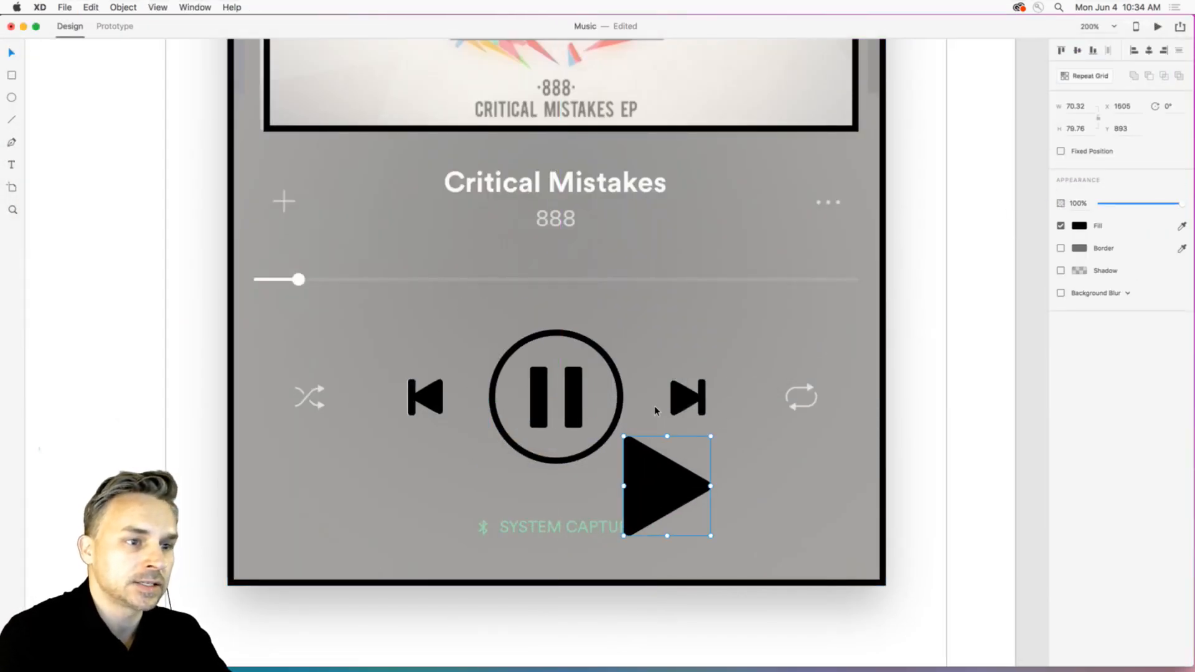
{"action": "left_click", "coordinate": [686, 398]}
{"action": "left_click", "coordinate": [435, 399], "text": "shift"}
{"action": "right_click", "coordinate": [435, 400]}
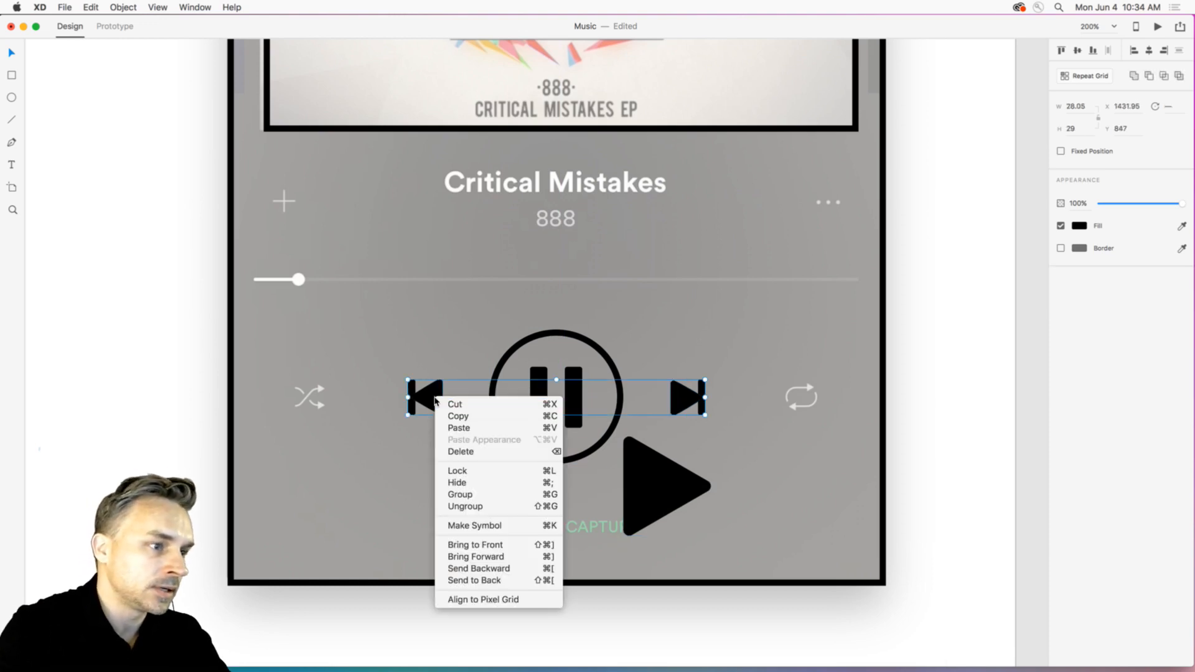
{"action": "left_click", "coordinate": [127, 371]}
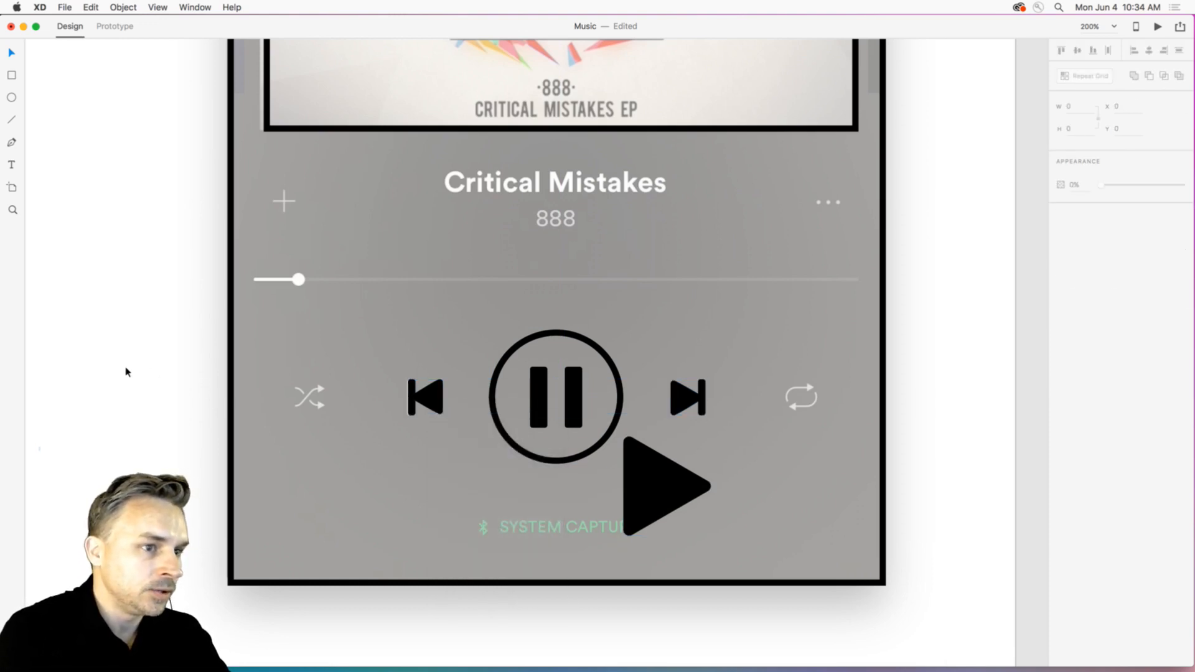
Replace the next- and previous-track triangles with the rounded triangle scaled to about 23.7 × 26.9, rotating the previous-track copy 180°.
{"action": "left_click", "coordinate": [686, 399]}
{"action": "key", "text": "Delete"}
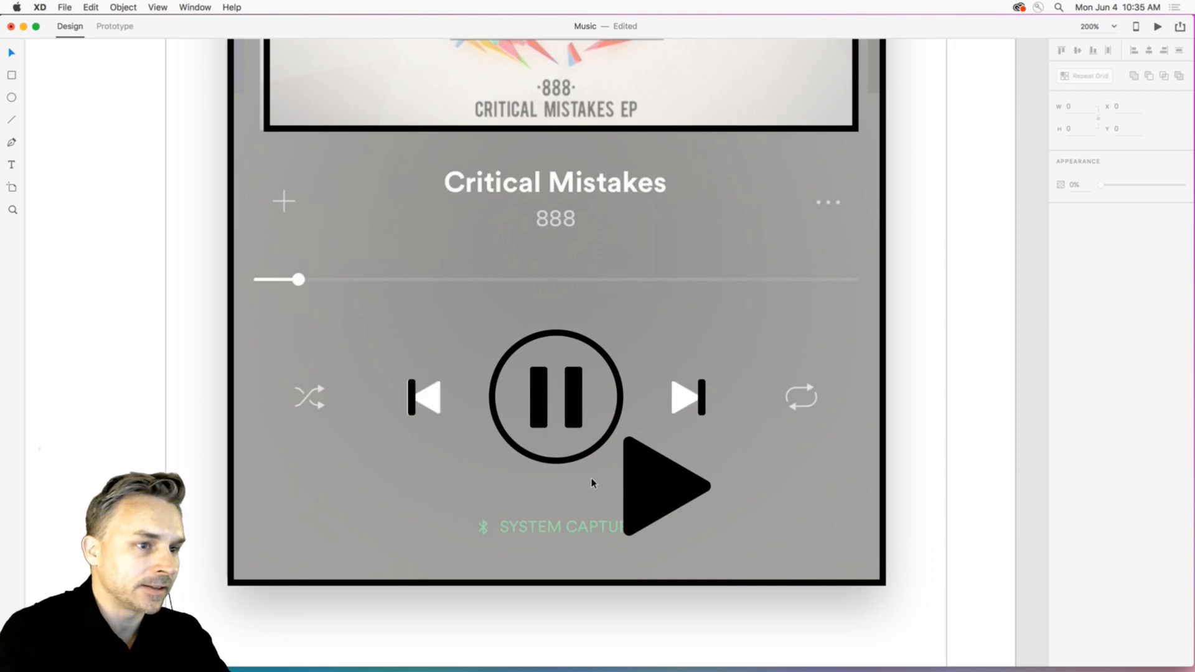
{"action": "left_click_drag", "start_coordinate": [648, 476], "coordinate": [642, 411]}
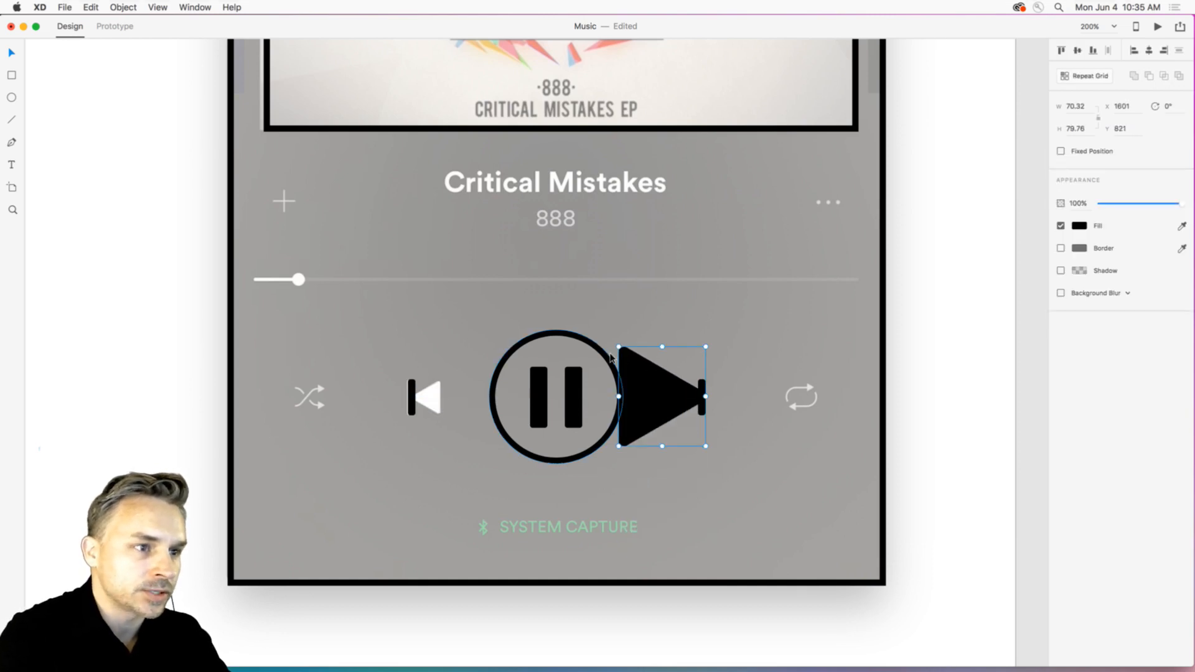
{"action": "left_click_drag", "start_coordinate": [618, 347], "coordinate": [491, 478]}
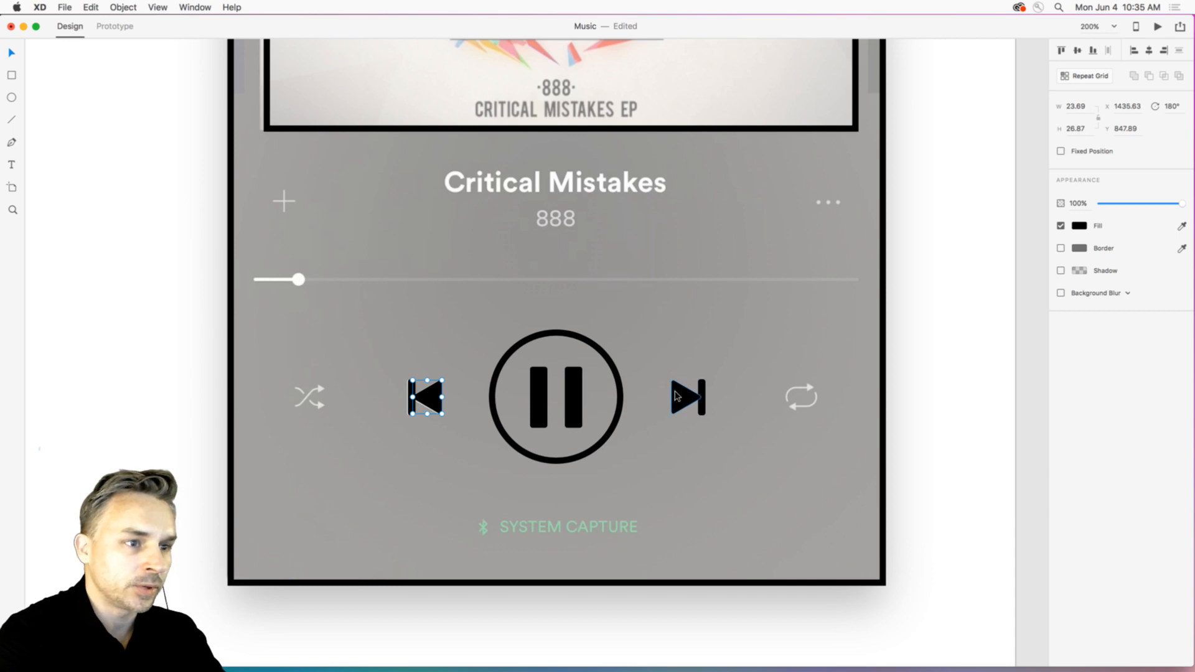
Group the triangle and bar of the next-track icon, and likewise group those of the previous-track icon.
{"action": "left_click", "coordinate": [677, 396]}
{"action": "left_click", "coordinate": [703, 392], "text": "shift"}
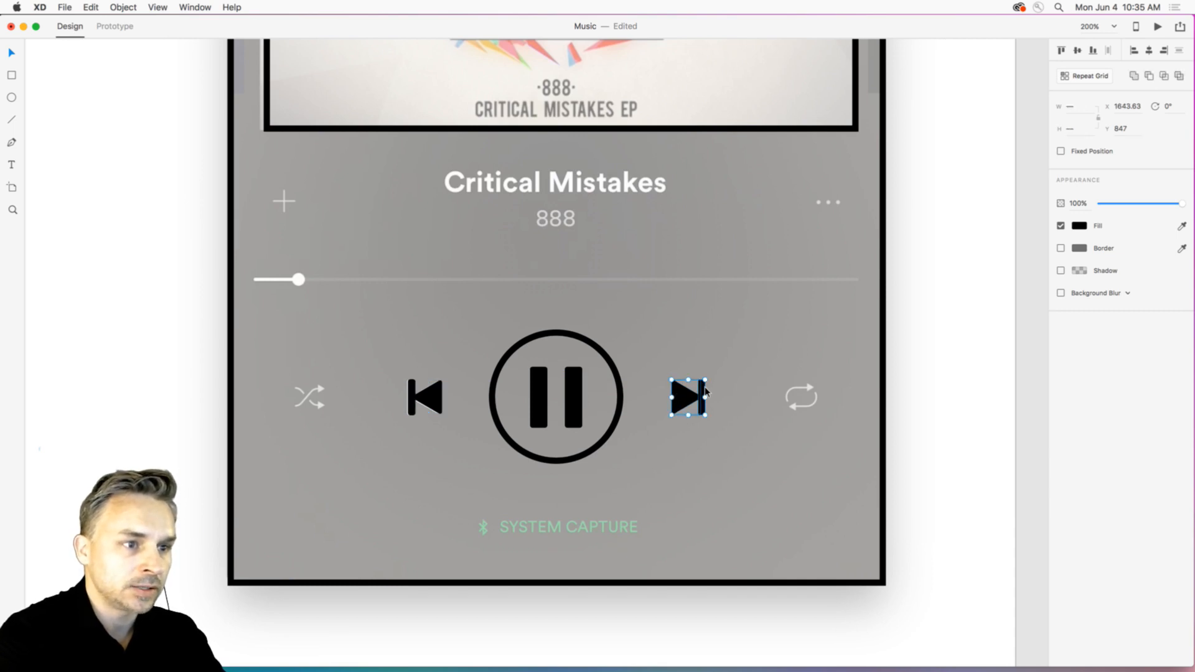
{"action": "right_click", "coordinate": [704, 387]}
{"action": "key", "text": "Return"}
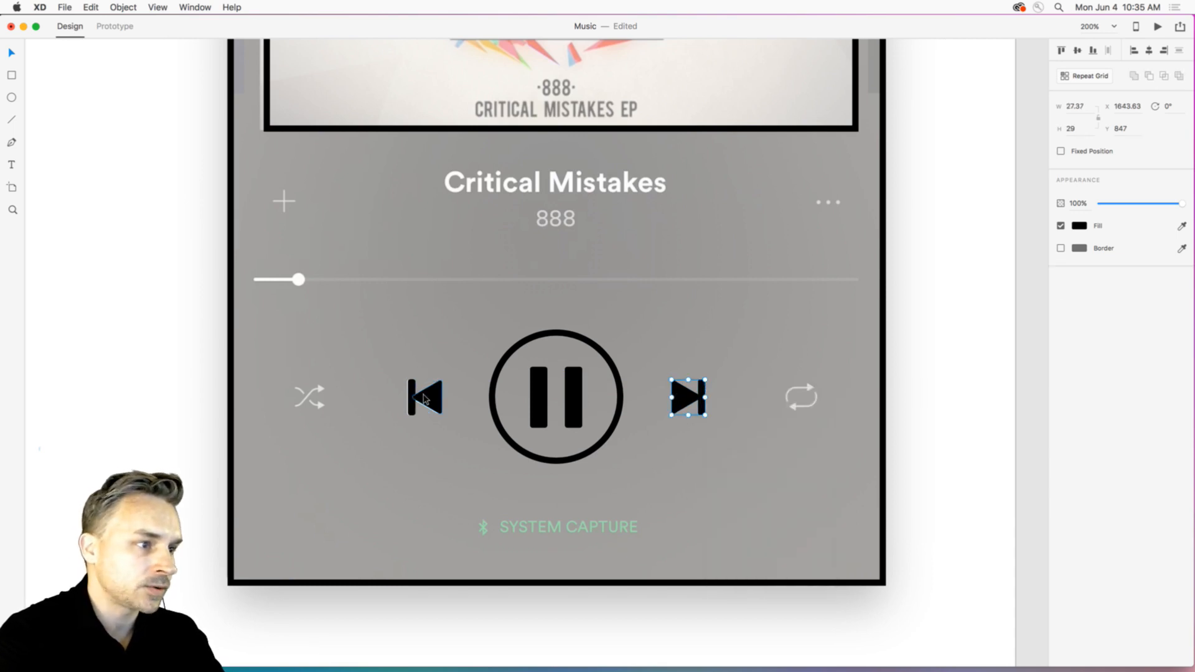
{"action": "left_click", "coordinate": [434, 401]}
{"action": "right_click", "coordinate": [435, 401]}
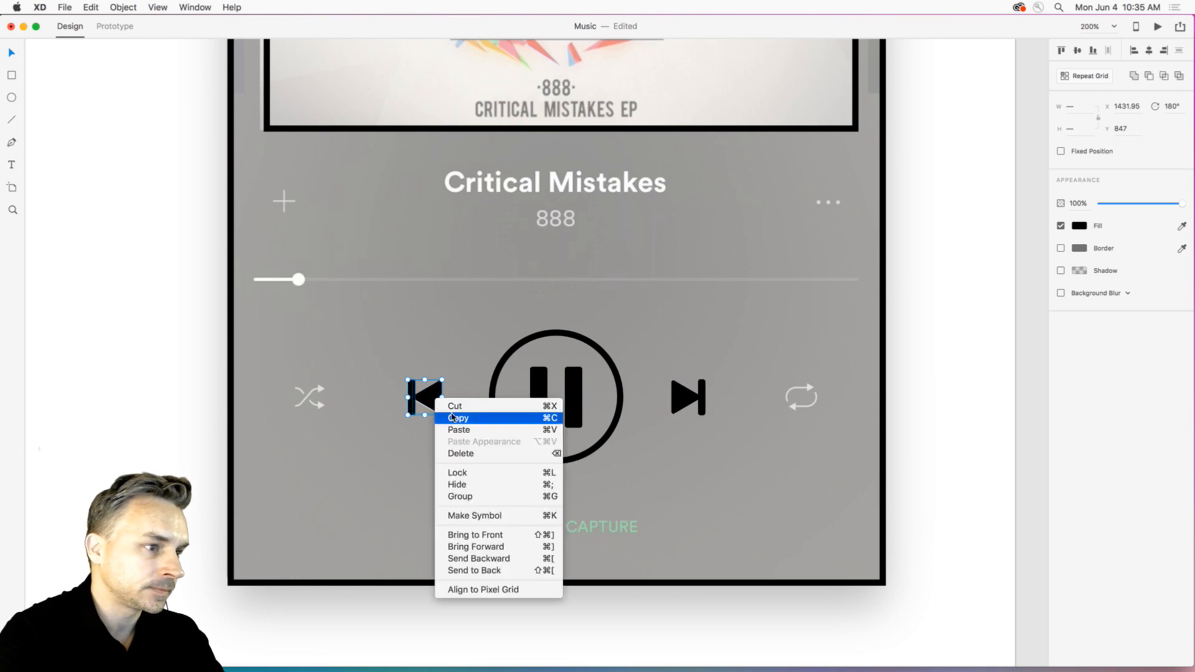
{"action": "left_click", "coordinate": [36, 343]}
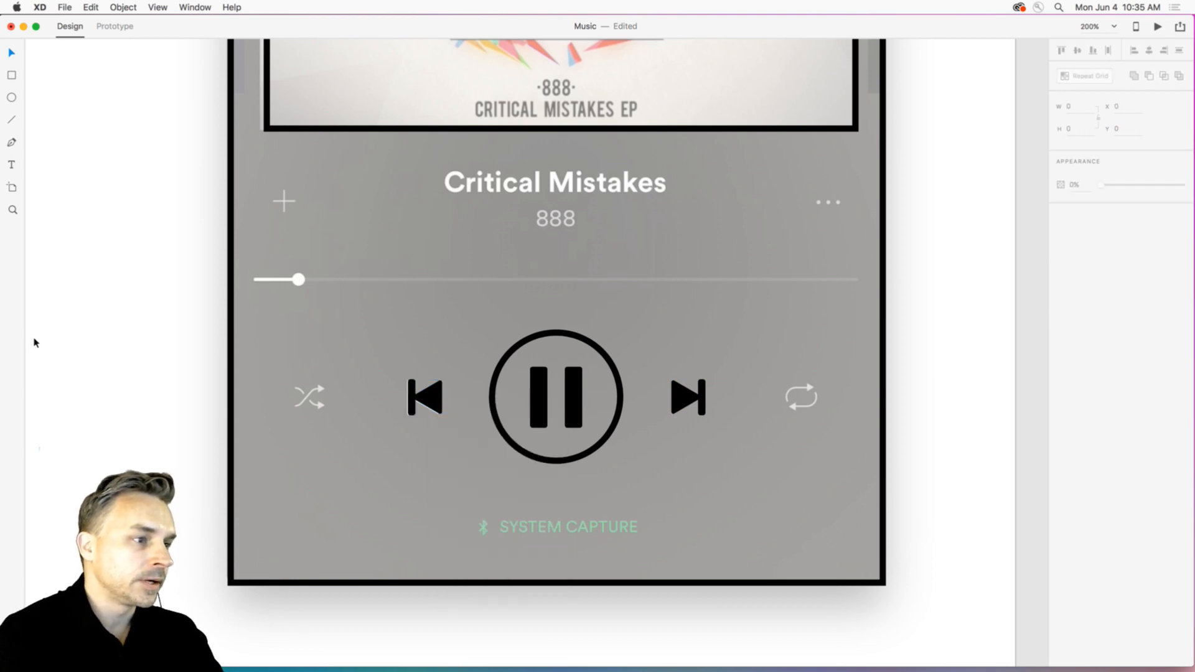
Switch to Illustrator and look through the Mobile symbol library for player icons, enlarging it to view more symbols, and close it.
{"action": "left_click", "coordinate": [214, 655]}
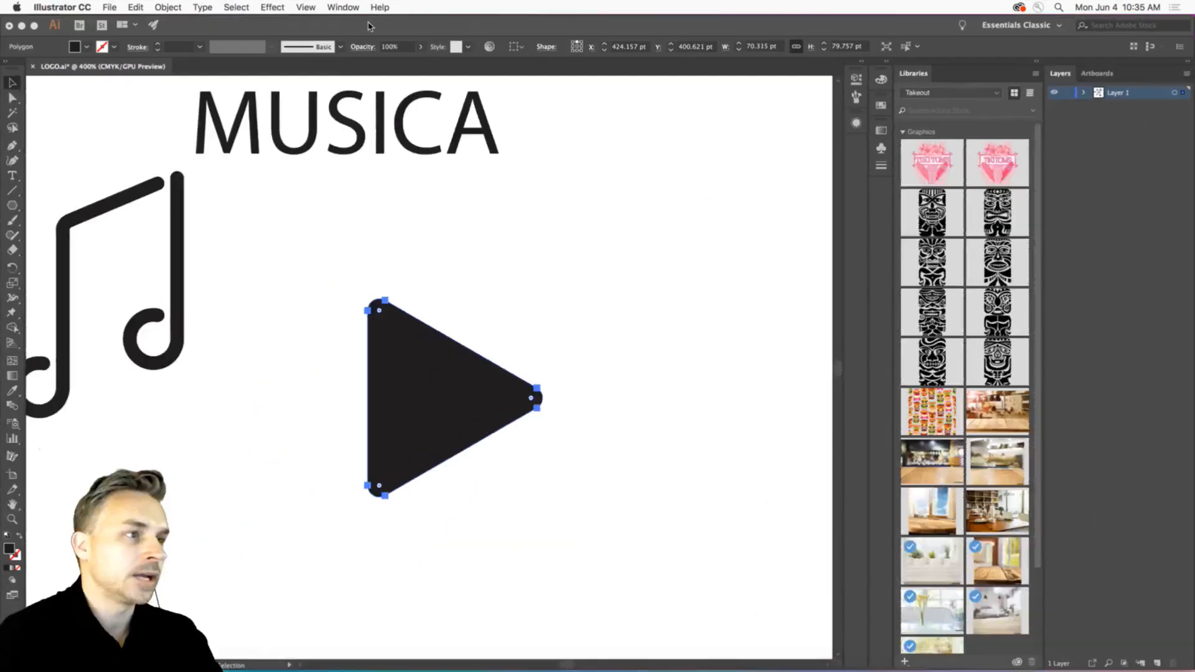
{"action": "left_click", "coordinate": [330, 8]}
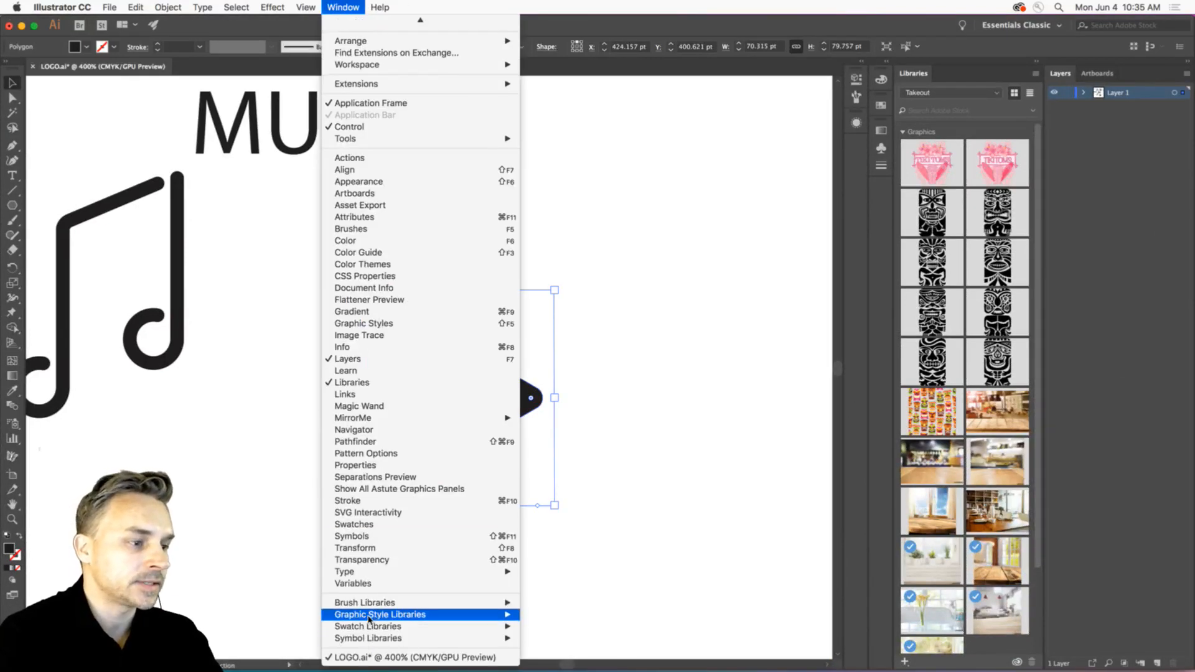
{"action": "mouse_move", "coordinate": [372, 629]}
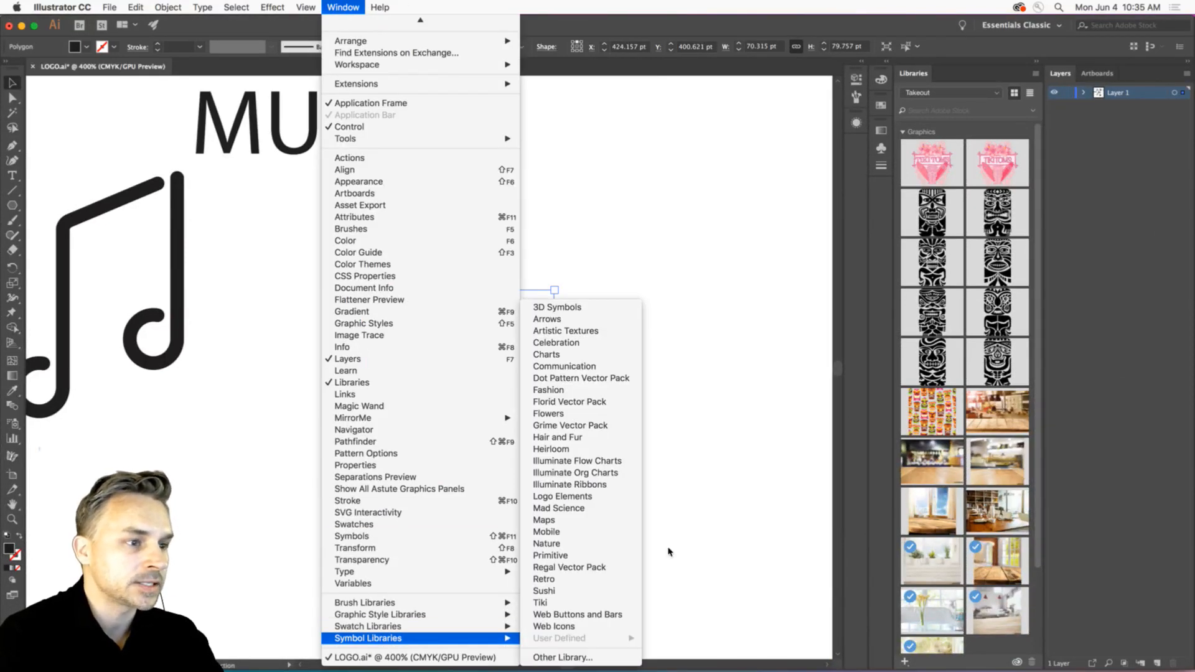
{"action": "left_click", "coordinate": [563, 533]}
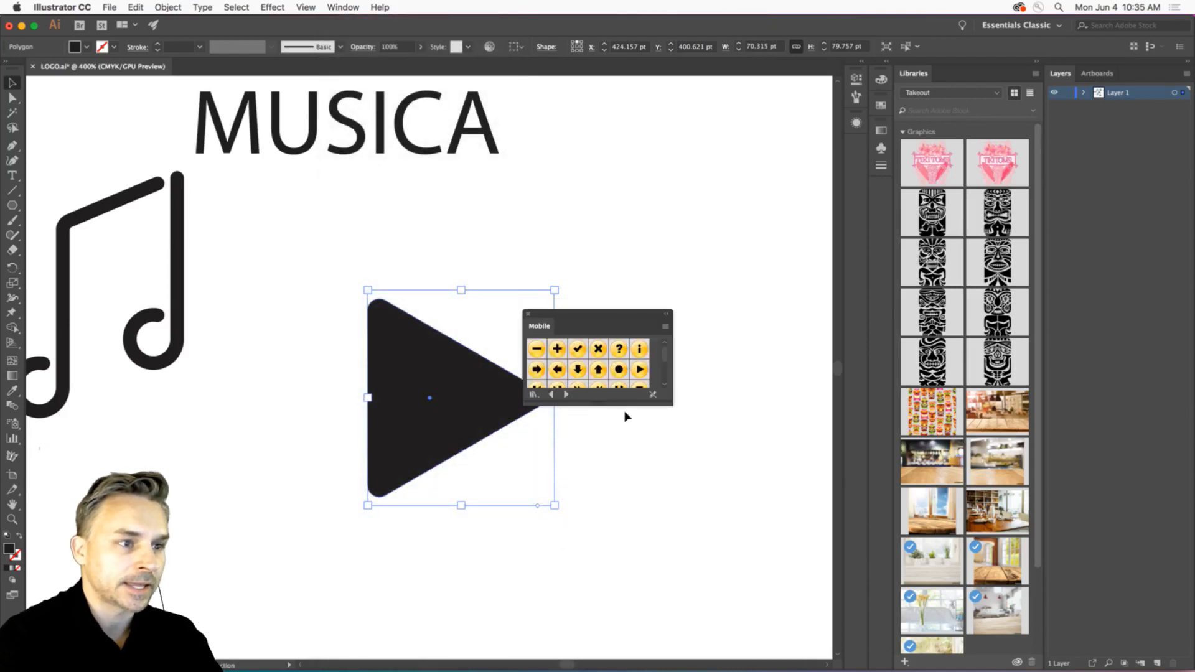
{"action": "left_click_drag", "start_coordinate": [619, 408], "coordinate": [630, 670]}
{"action": "left_click_drag", "start_coordinate": [606, 317], "coordinate": [753, 149]}
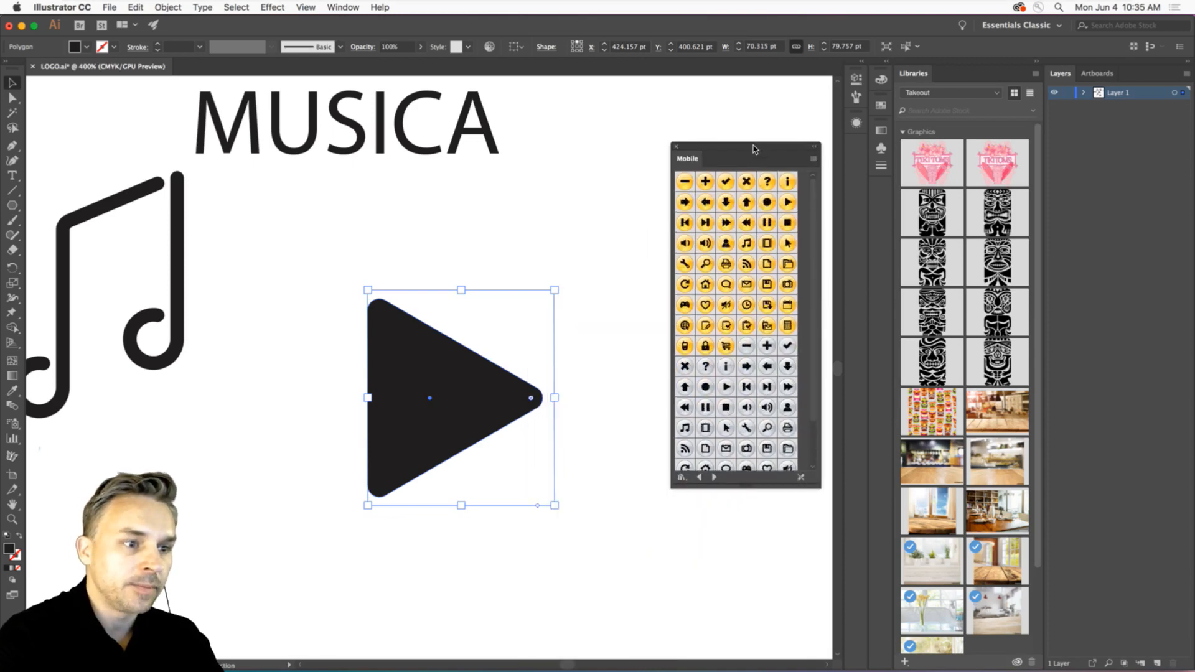
{"action": "scroll", "coordinate": [744, 398], "scroll_direction": "down", "scroll_amount": 2}
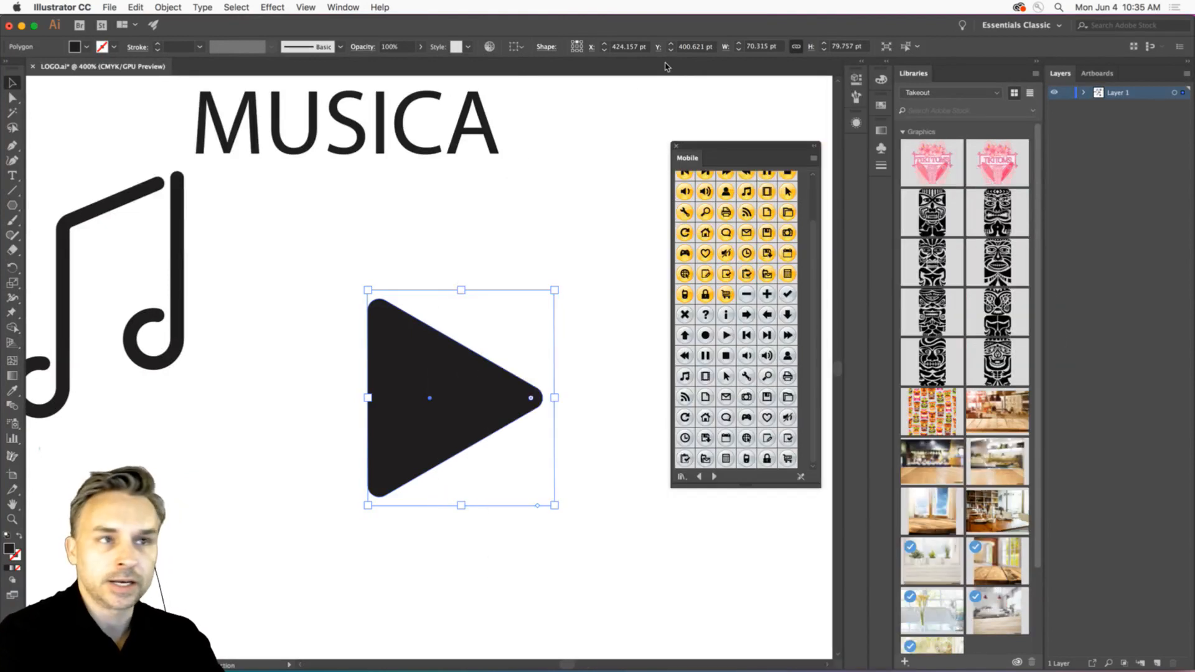
{"action": "left_click", "coordinate": [677, 147]}
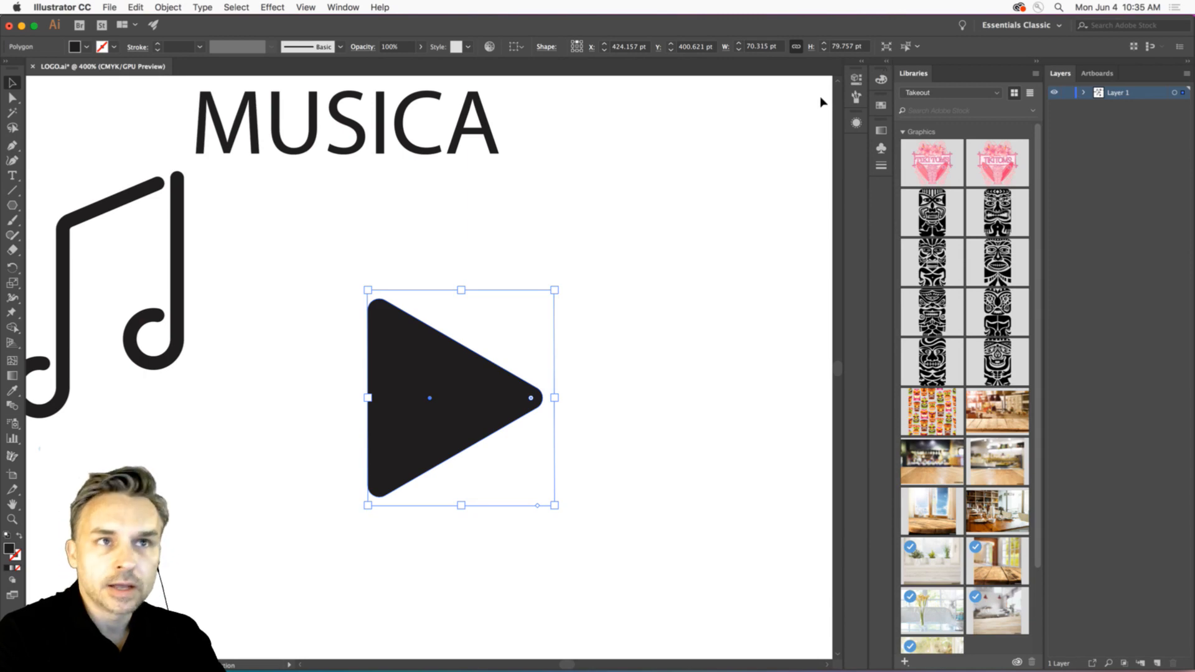
Switch back to XD and open the Market assets in Creative Cloud.
{"action": "left_click", "coordinate": [767, 107]}
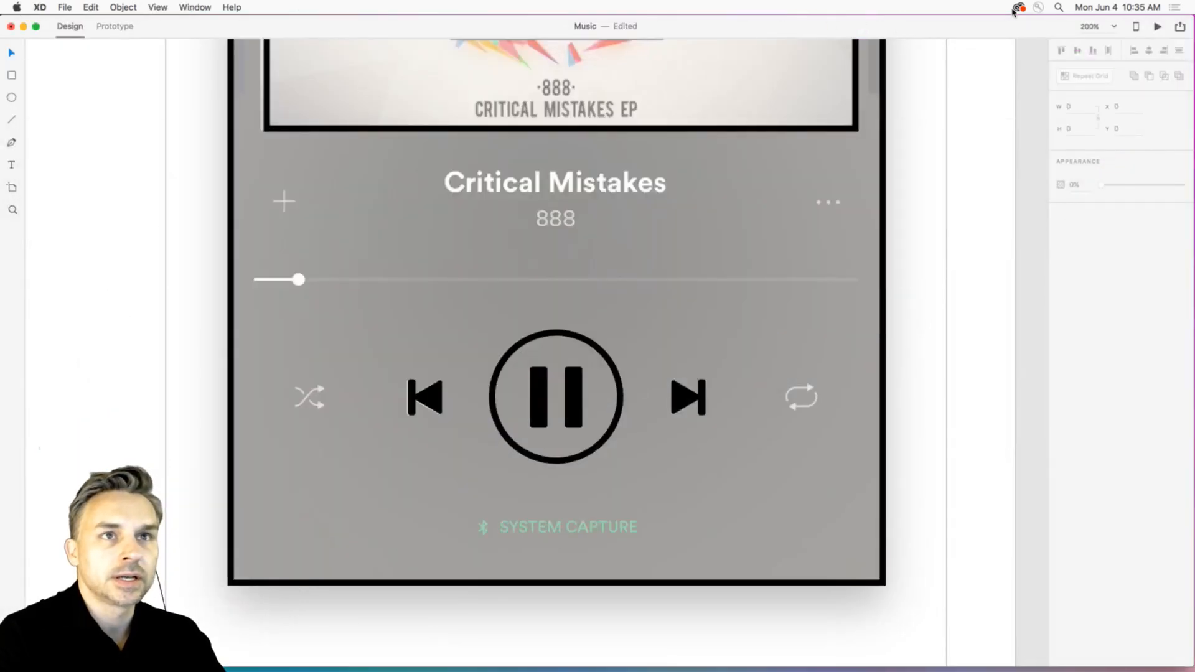
{"action": "left_click", "coordinate": [1015, 9]}
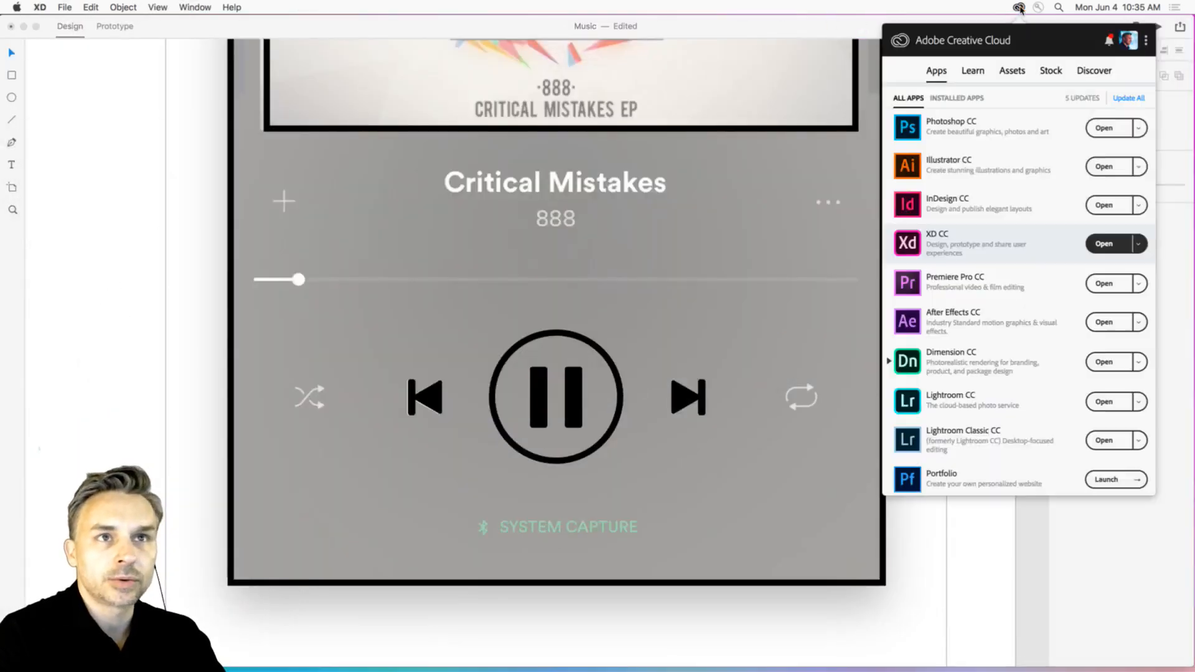
{"action": "left_click", "coordinate": [1011, 74]}
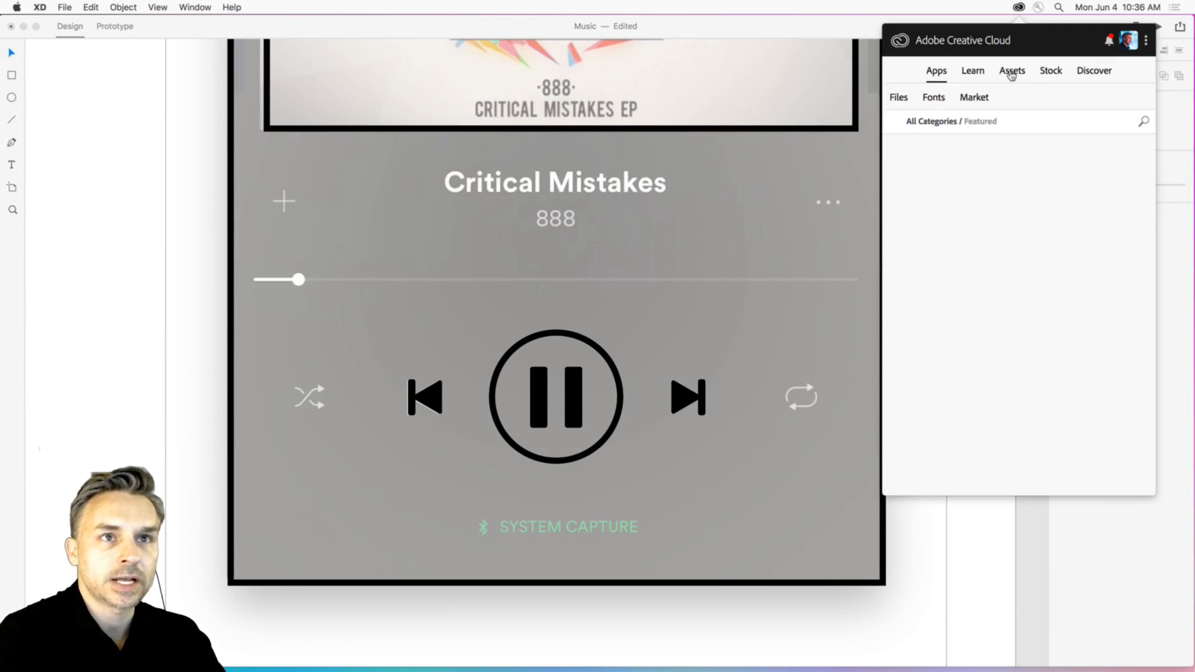
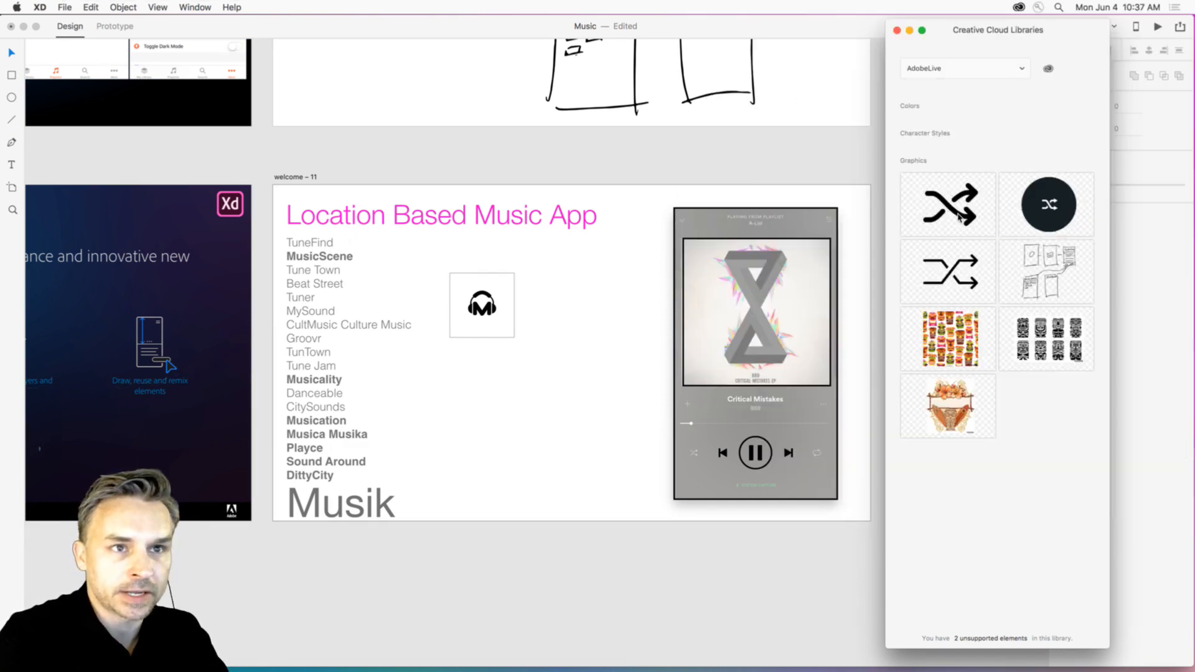
Place the bold shuffle graphic from the AdobeLive library and scale it to about 58 × 58 over the player's faded shuffle icon.
{"action": "left_click_drag", "start_coordinate": [953, 209], "coordinate": [568, 448]}
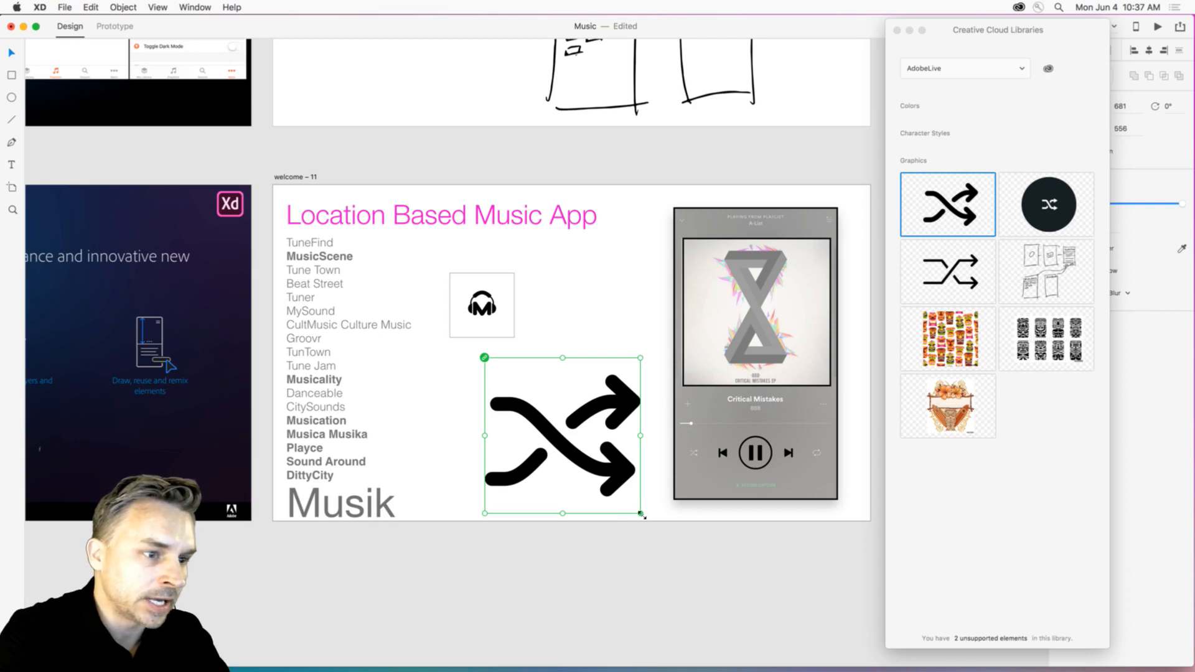
{"action": "left_click_drag", "start_coordinate": [641, 515], "coordinate": [702, 449]}
{"action": "left_click", "coordinate": [978, 72]}
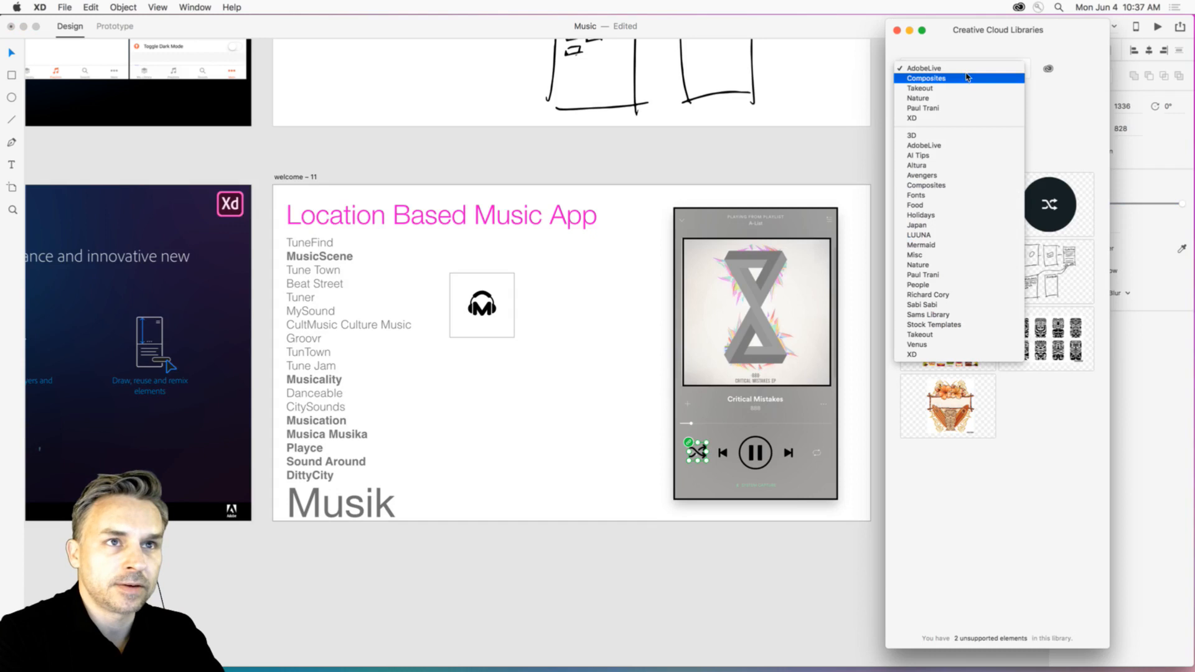
{"action": "left_click", "coordinate": [1018, 35]}
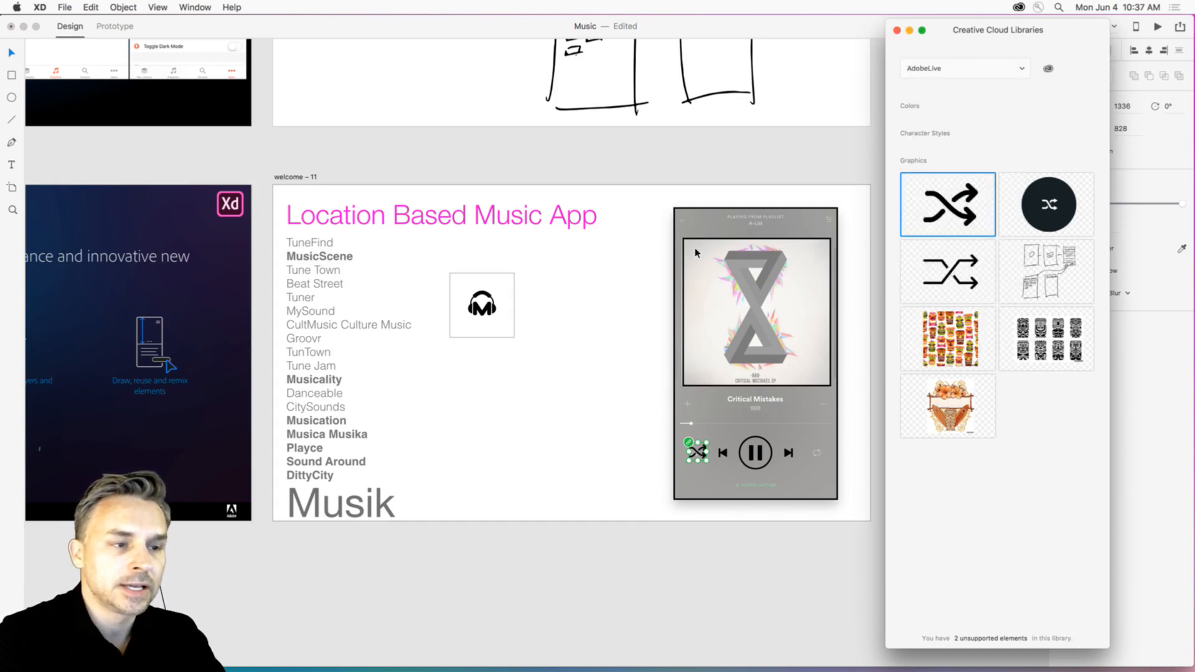
Select the placed shuffle icon on the welcome – 11 artboard and close the Creative Cloud Libraries panel.
{"action": "key", "text": "super+0"}
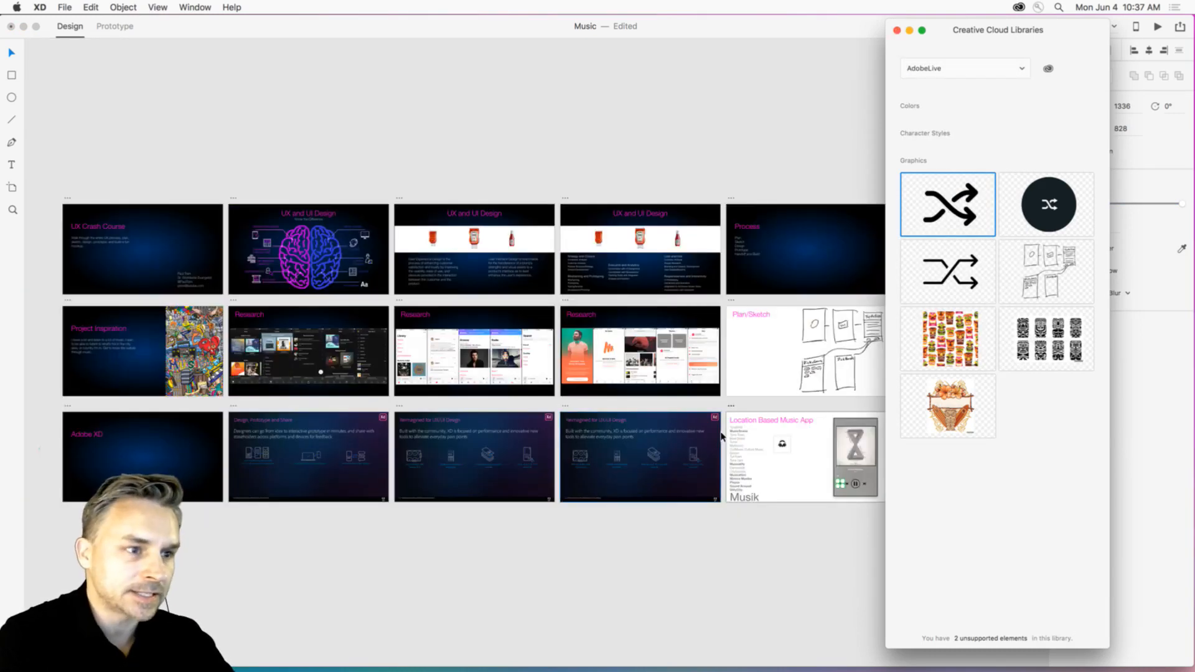
{"action": "key", "text": "super+plus"}
{"action": "left_click", "coordinate": [767, 411]}
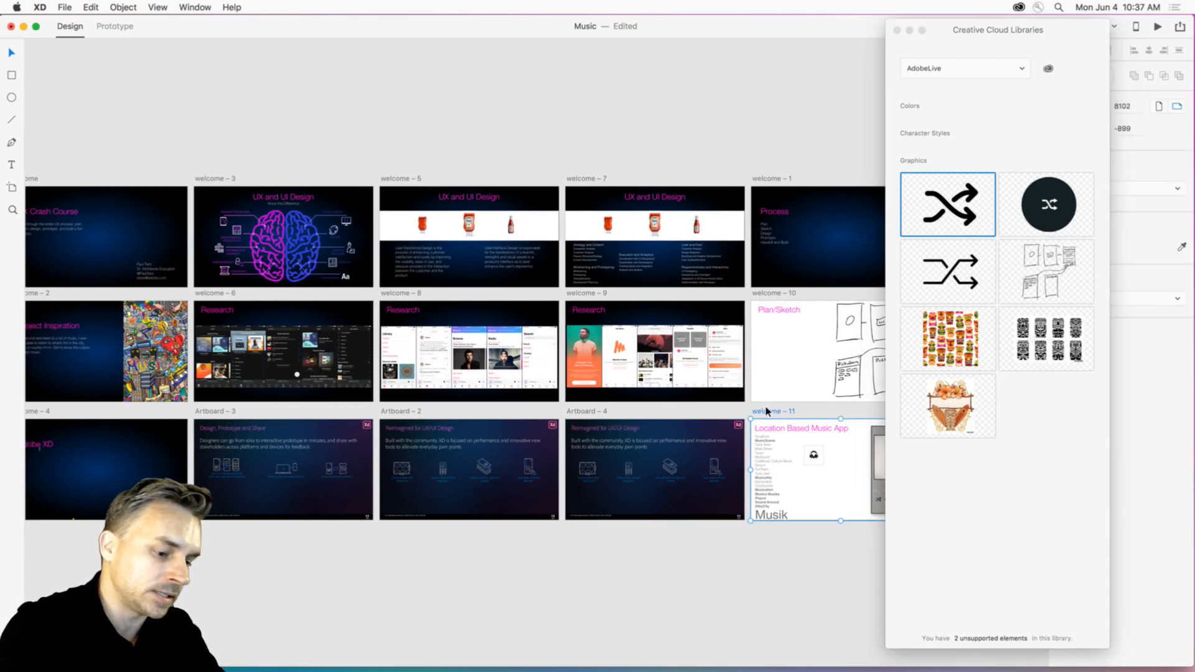
{"action": "key", "text": "super+3"}
{"action": "scroll", "coordinate": [531, 328], "scroll_direction": "right", "scroll_amount": 3}
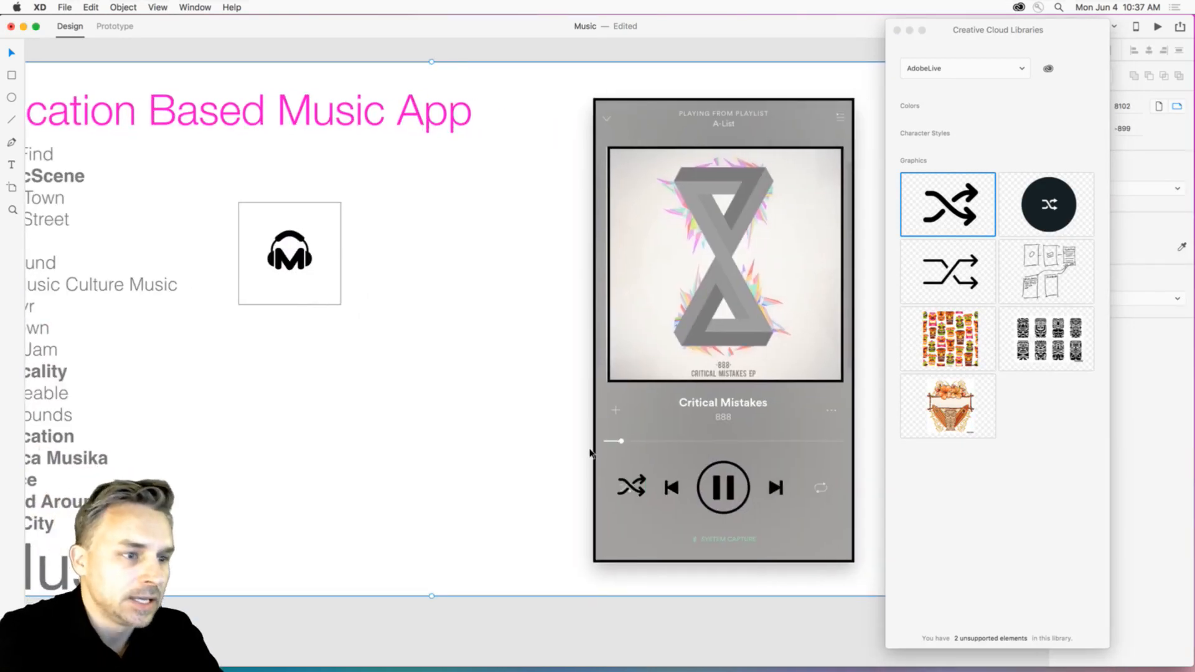
{"action": "left_click", "coordinate": [636, 490]}
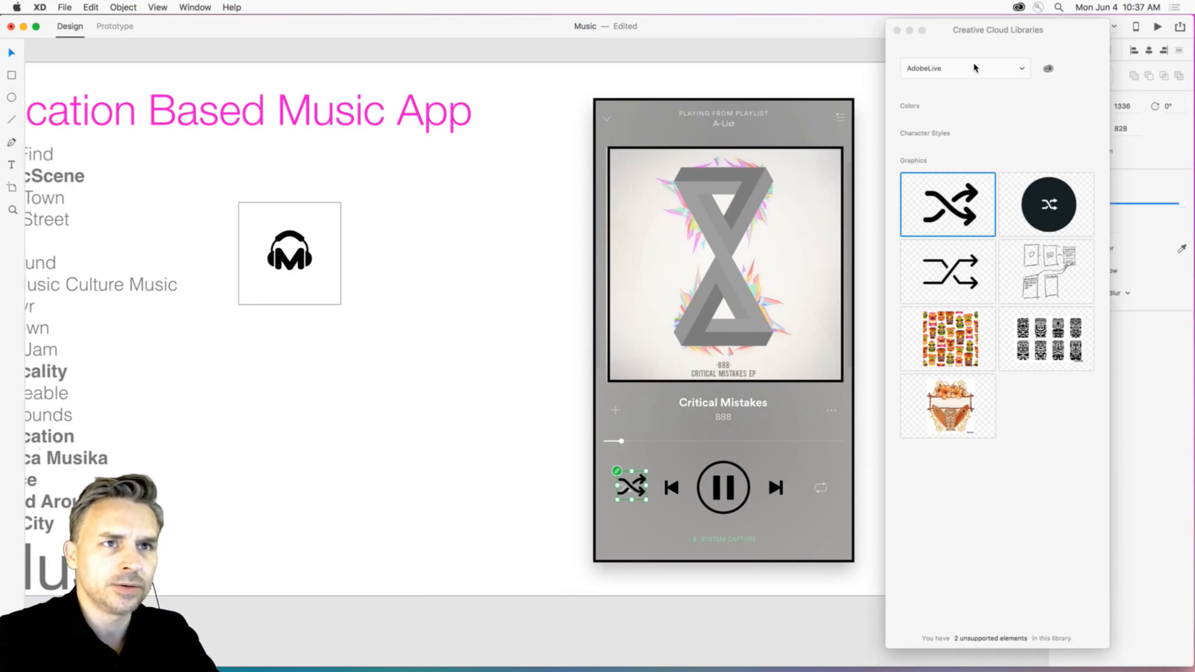
{"action": "left_click", "coordinate": [896, 30]}
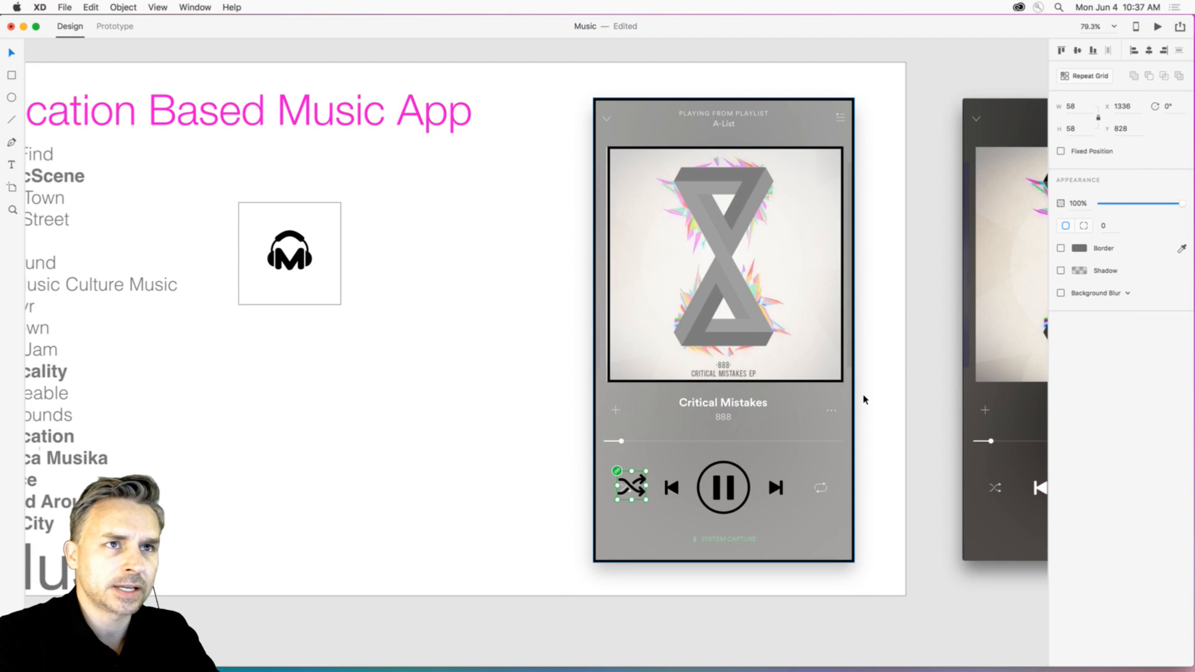
Search the Creative Cloud Market for "loop" and add the media loop icon to the AdobeLive library.
{"action": "left_click", "coordinate": [1017, 7]}
{"action": "type", "text": "loop"}
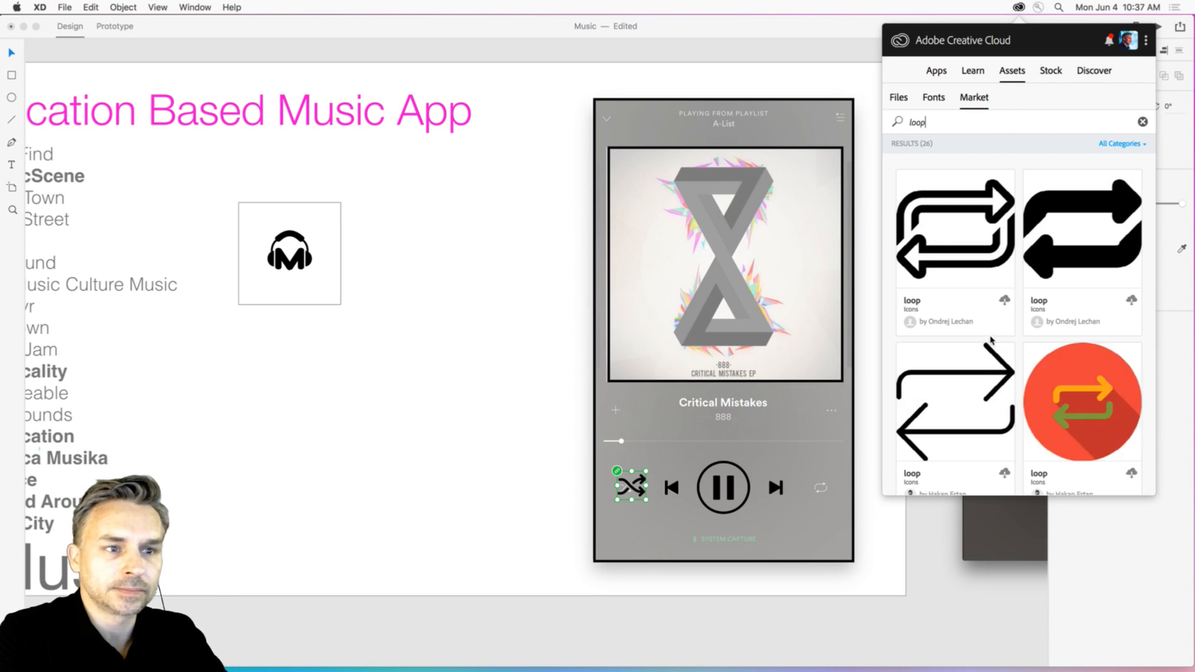
{"action": "scroll", "coordinate": [1064, 297], "scroll_direction": "down", "scroll_amount": 6}
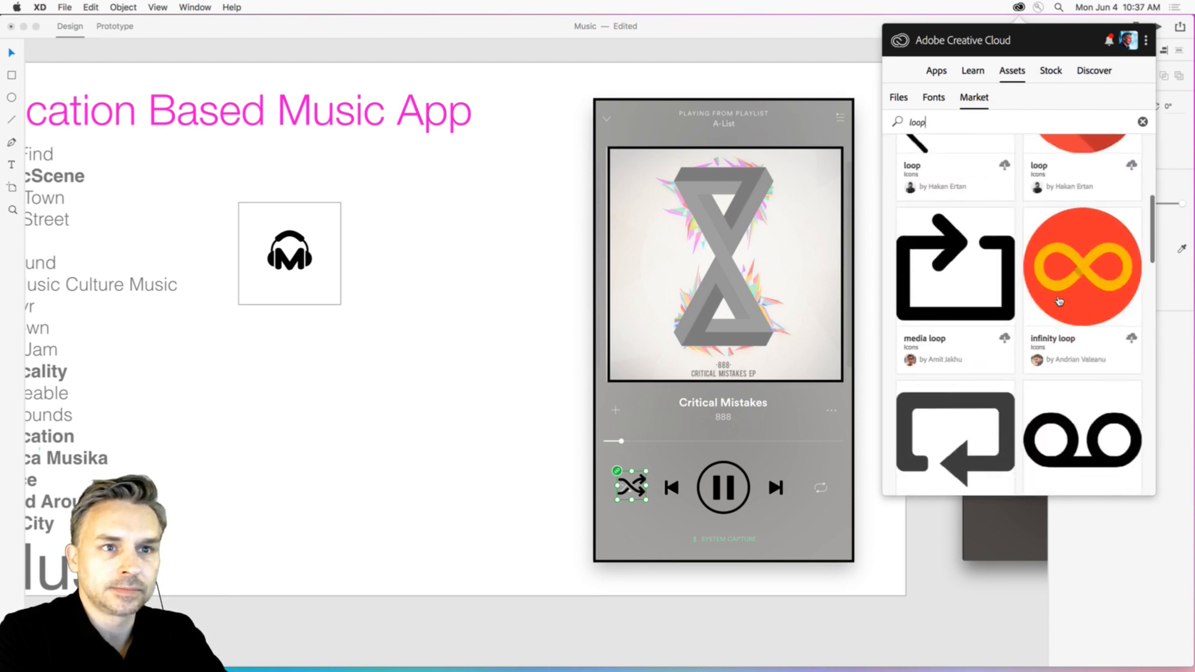
{"action": "left_click", "coordinate": [1005, 280]}
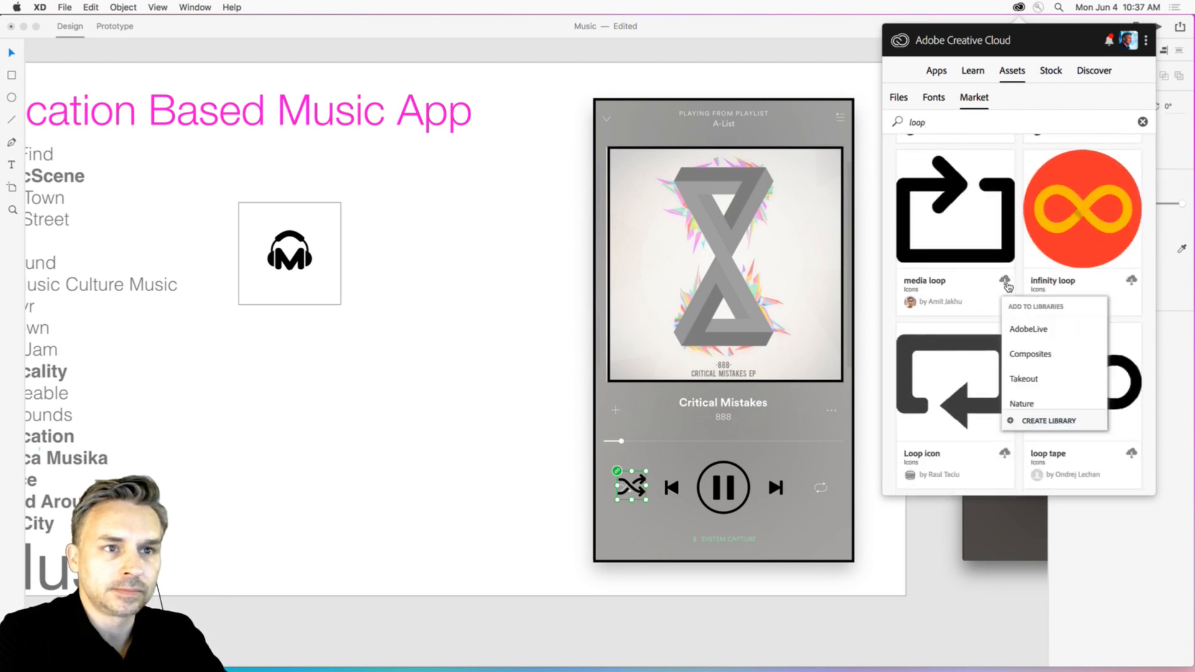
{"action": "left_click", "coordinate": [1019, 330]}
Add the loop (set 1) icon from the Market results to the AdobeLive library.
{"action": "scroll", "coordinate": [1020, 334], "scroll_direction": "down", "scroll_amount": 5}
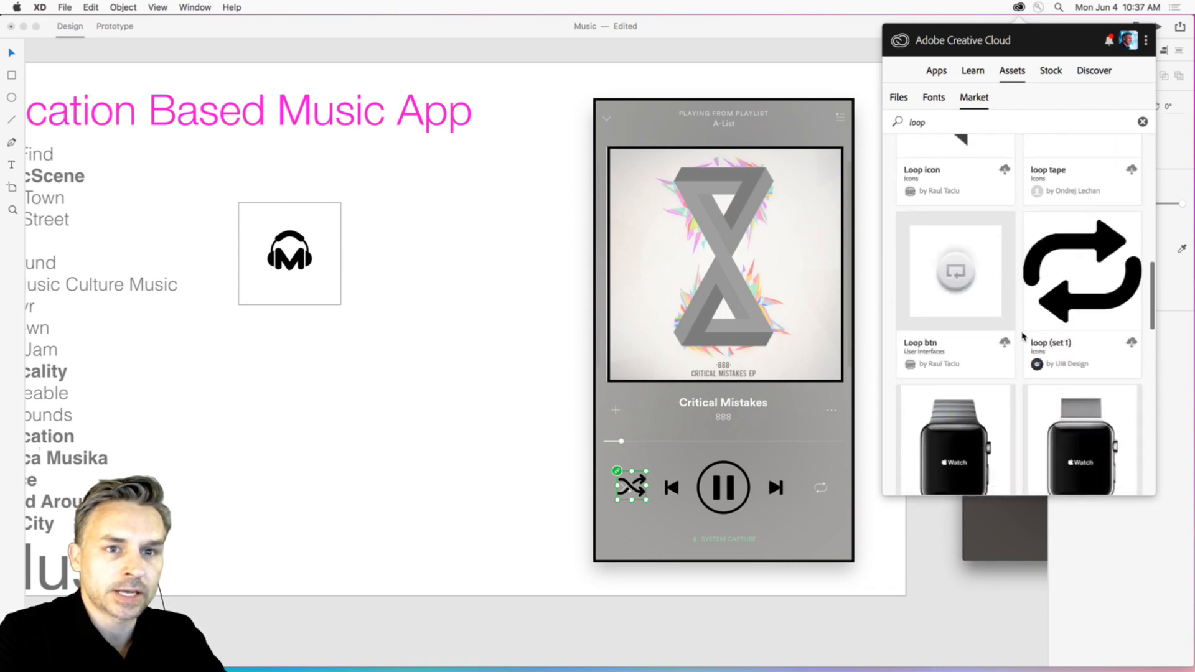
{"action": "left_click", "coordinate": [1131, 344]}
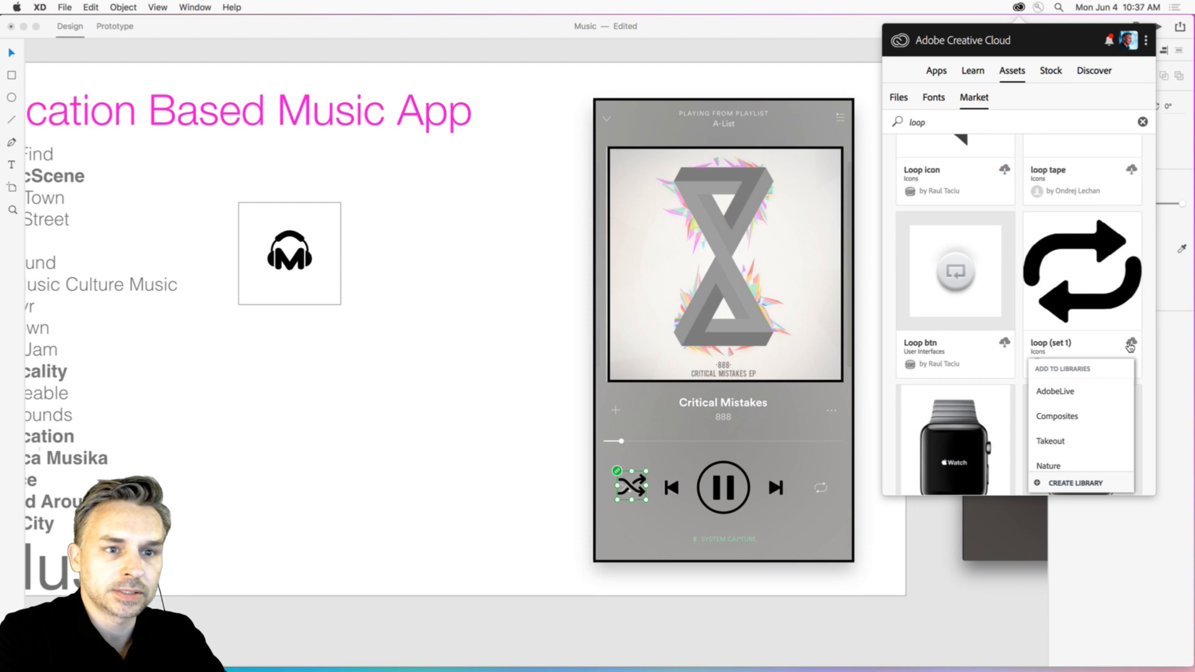
{"action": "left_click", "coordinate": [1060, 392]}
Find the repeat infinite icon in the Market's loop results and add it to the AdobeLive library.
{"action": "scroll", "coordinate": [1003, 301], "scroll_direction": "down", "scroll_amount": 8}
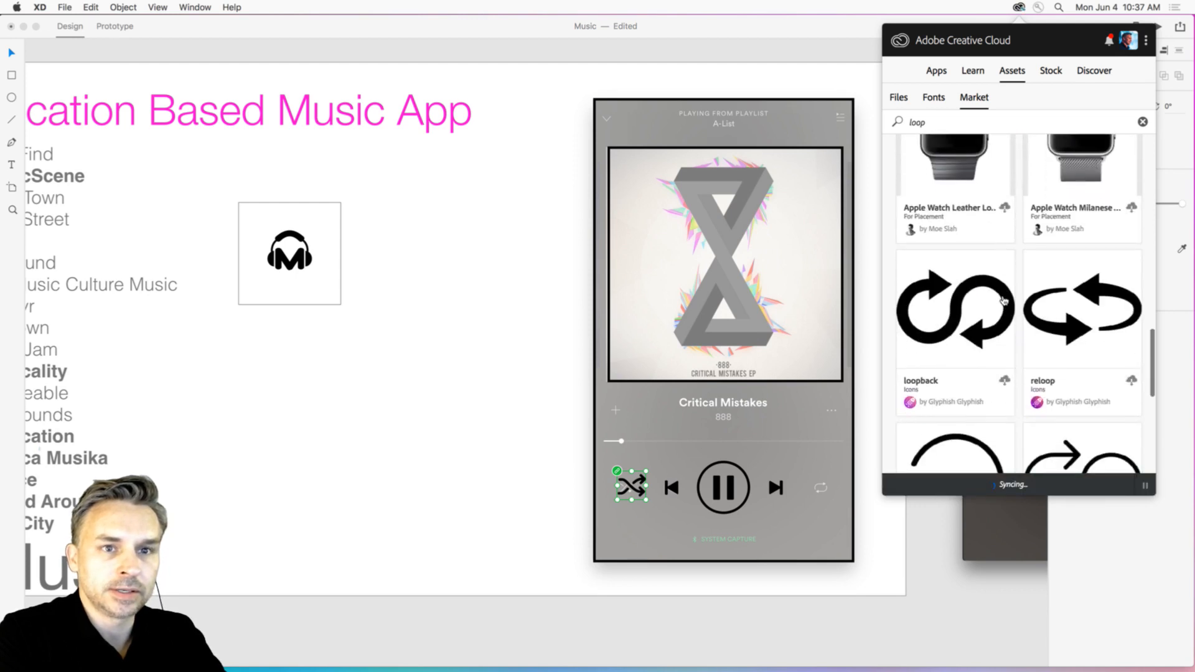
{"action": "scroll", "coordinate": [1003, 301], "scroll_direction": "down", "scroll_amount": 5}
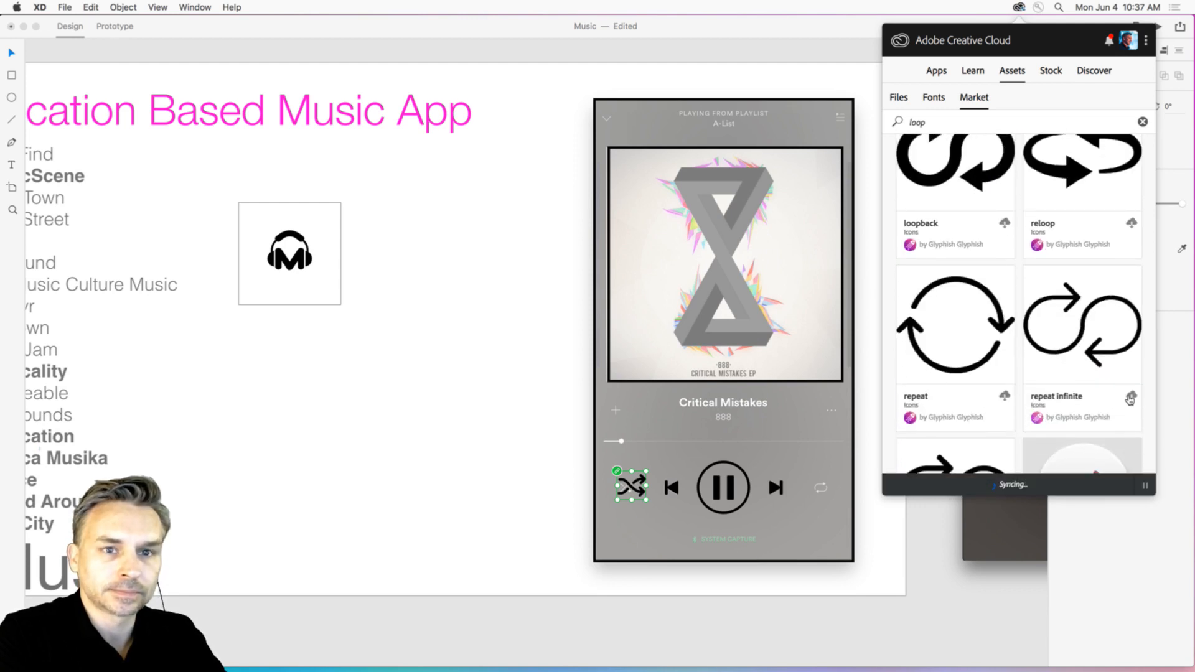
{"action": "left_click", "coordinate": [1130, 400]}
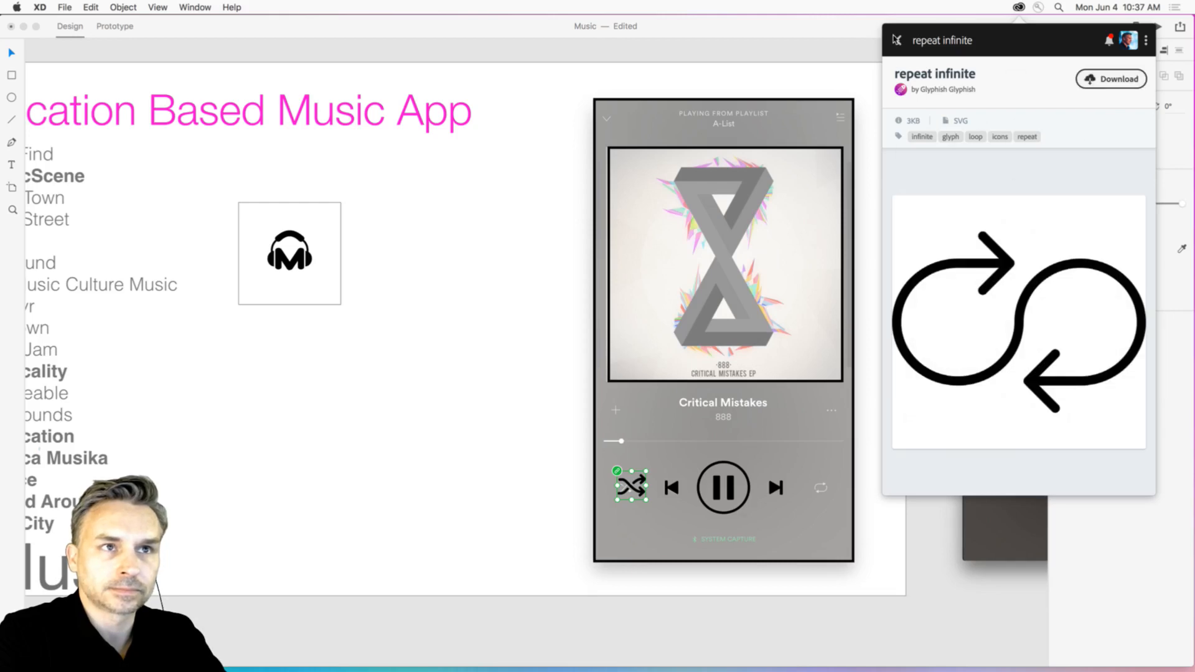
{"action": "left_click", "coordinate": [896, 40]}
{"action": "left_click", "coordinate": [1129, 399]}
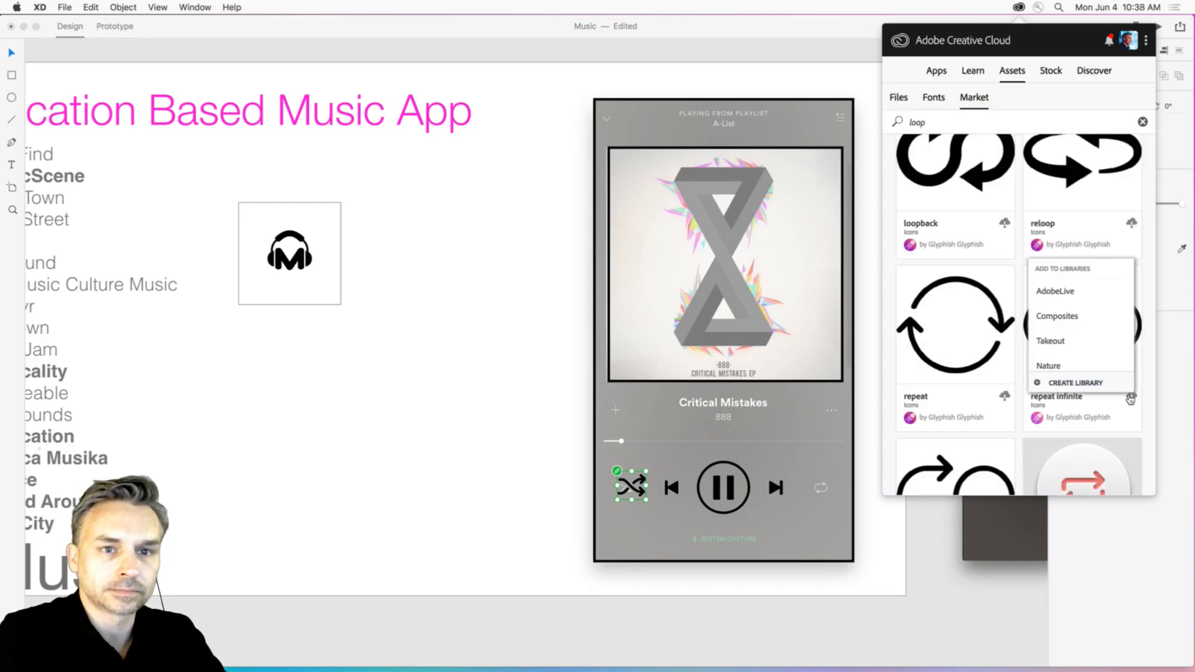
{"action": "left_click", "coordinate": [1076, 288]}
{"action": "left_click", "coordinate": [1131, 400]}
{"action": "left_click", "coordinate": [1063, 292]}
{"action": "left_click", "coordinate": [569, 386]}
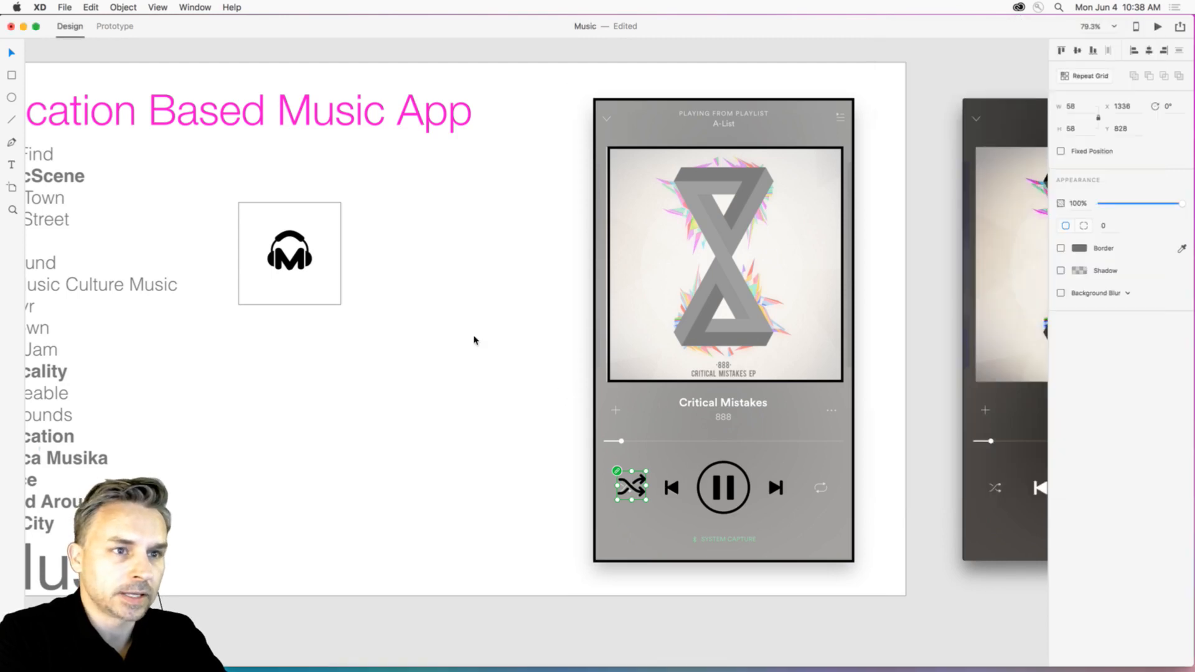
Place the repeat infinite graphic from the AdobeLive library and scale it down over the player's faded repeat icon.
{"action": "left_click", "coordinate": [65, 6]}
{"action": "left_click", "coordinate": [68, 70]}
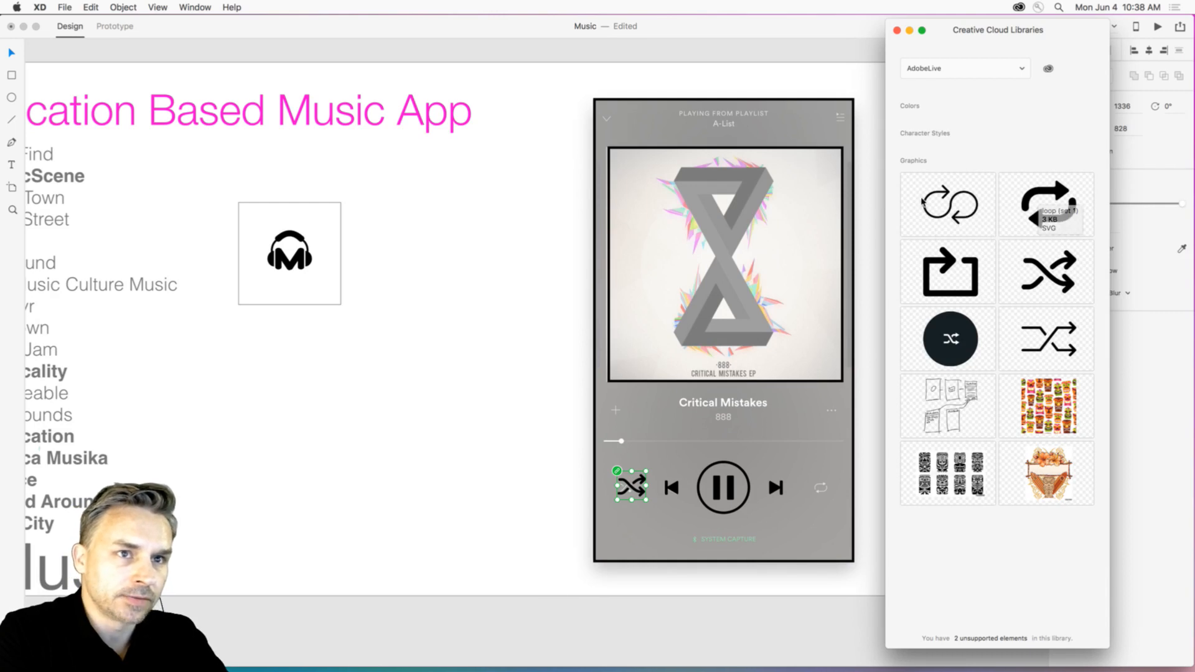
{"action": "left_click_drag", "start_coordinate": [950, 205], "coordinate": [445, 453]}
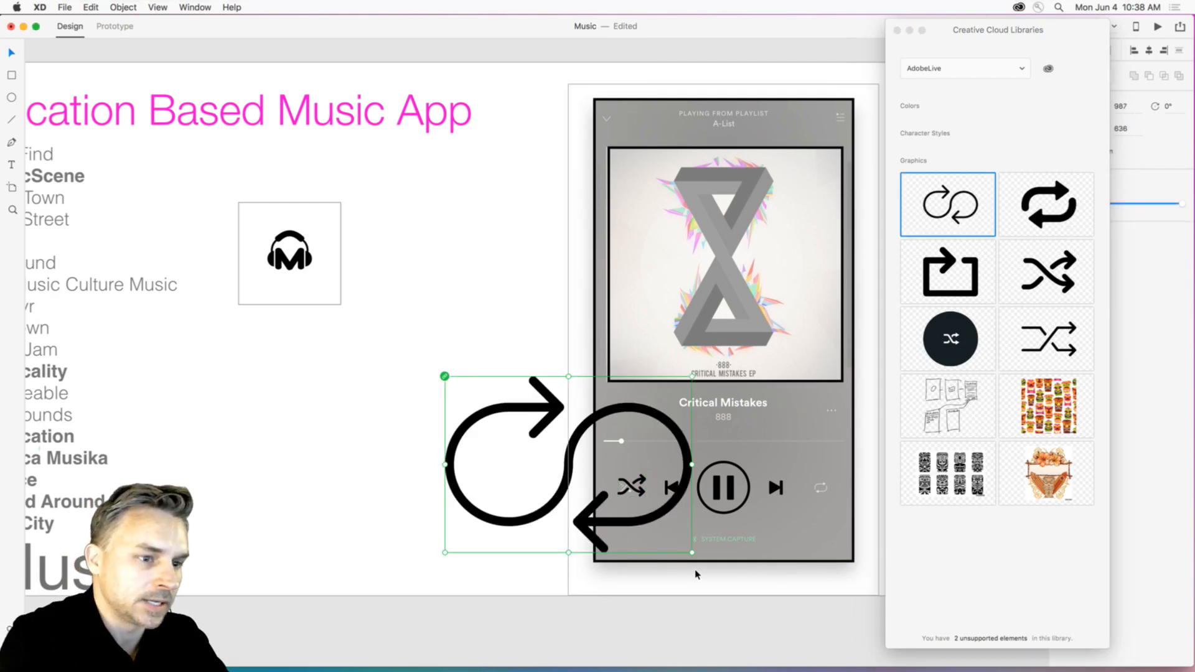
{"action": "left_click_drag", "start_coordinate": [692, 553], "coordinate": [525, 429]}
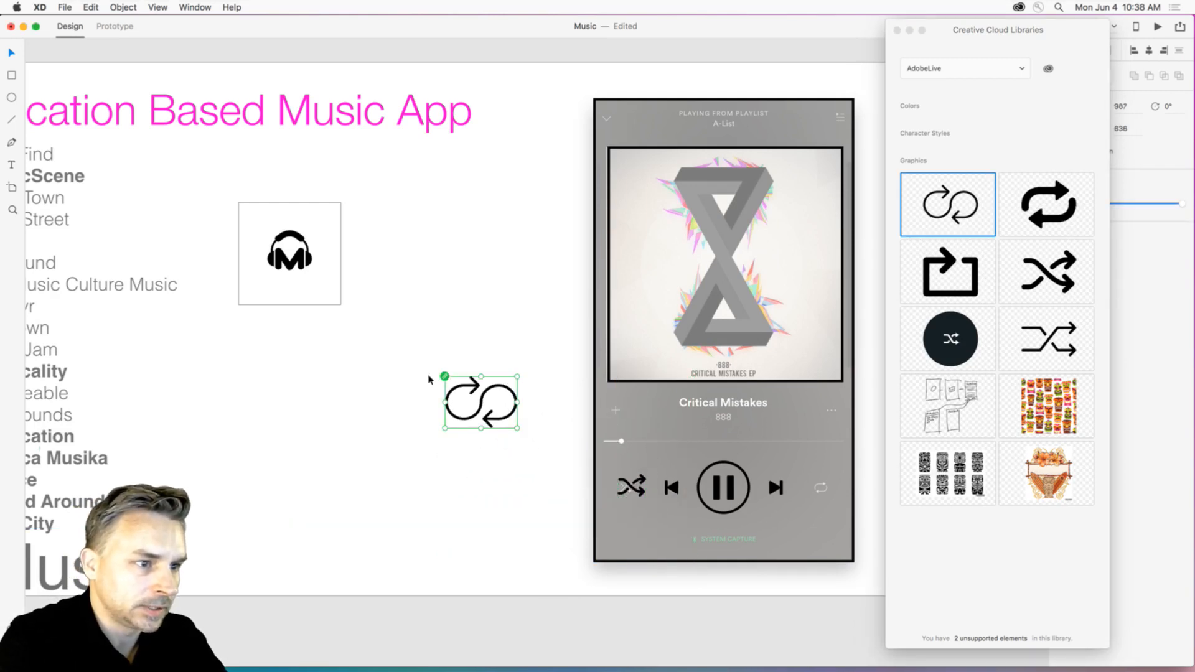
{"action": "left_click_drag", "start_coordinate": [456, 387], "coordinate": [844, 498]}
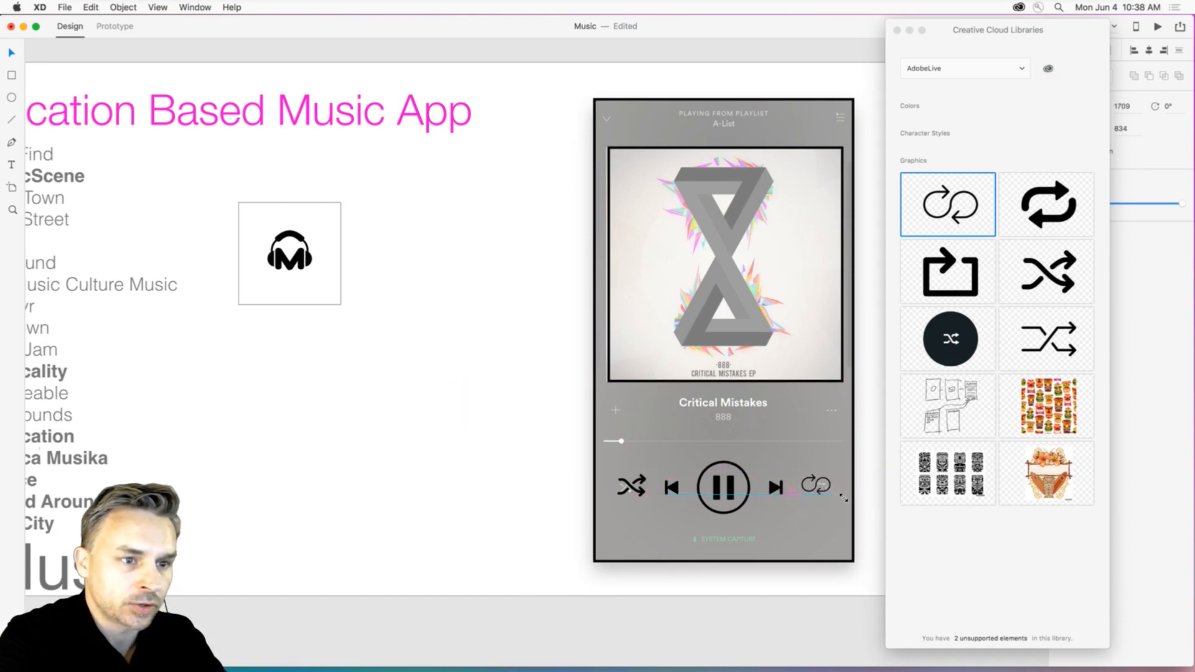
Lock the black outline rectangle around the player so the icons above it can be selected.
{"action": "left_click", "coordinate": [809, 488]}
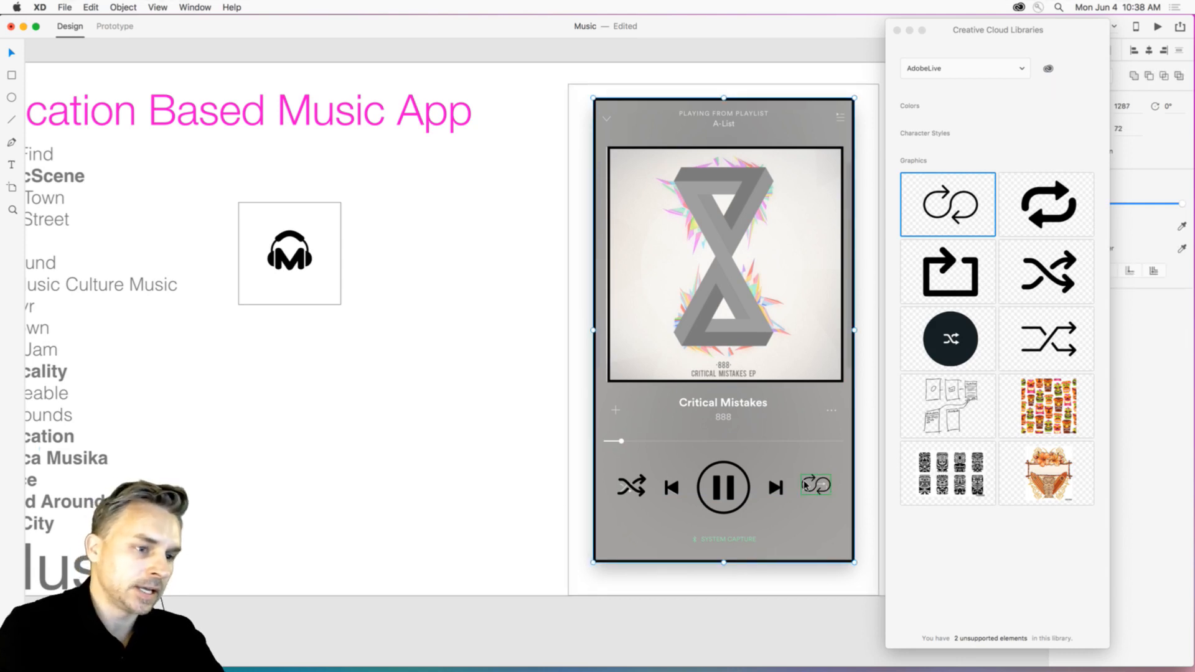
{"action": "key", "text": "super+z"}
{"action": "key", "text": "super+shift+z"}
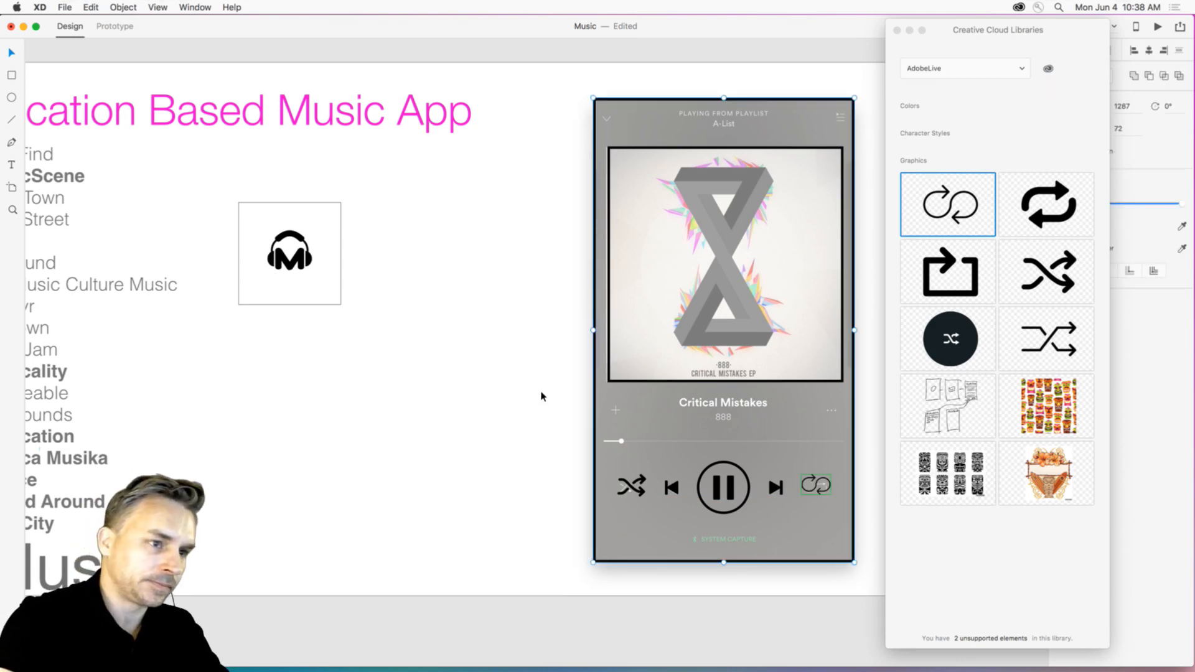
{"action": "left_click", "coordinate": [594, 392]}
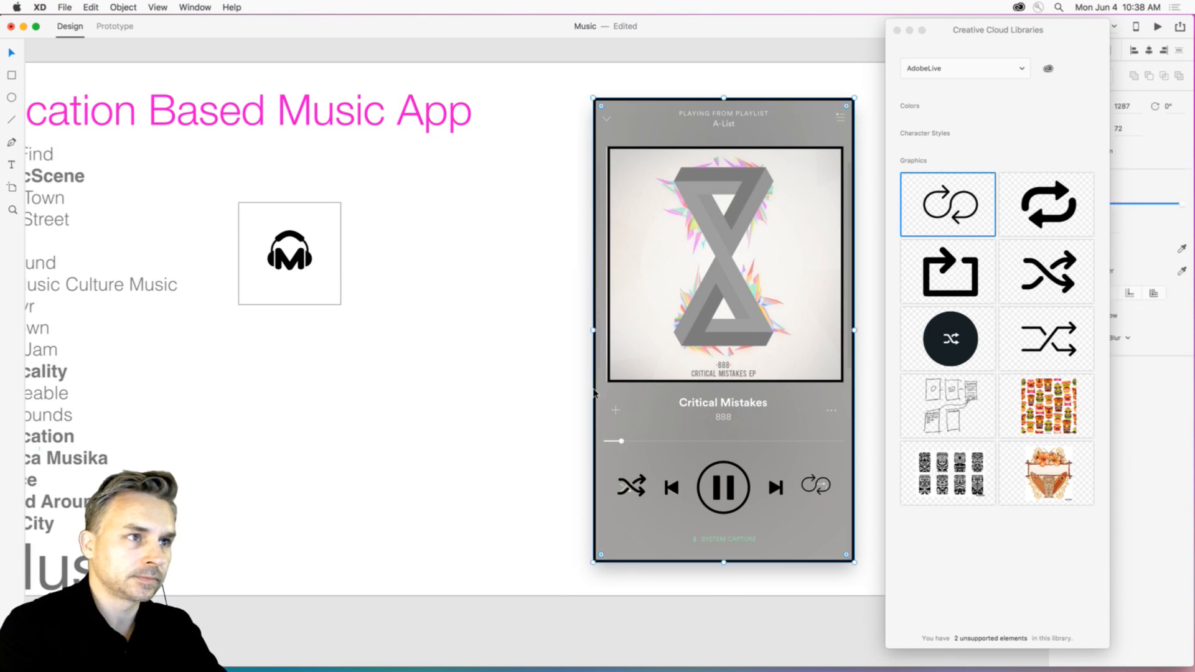
{"action": "right_click", "coordinate": [595, 393]}
{"action": "left_click", "coordinate": [615, 463]}
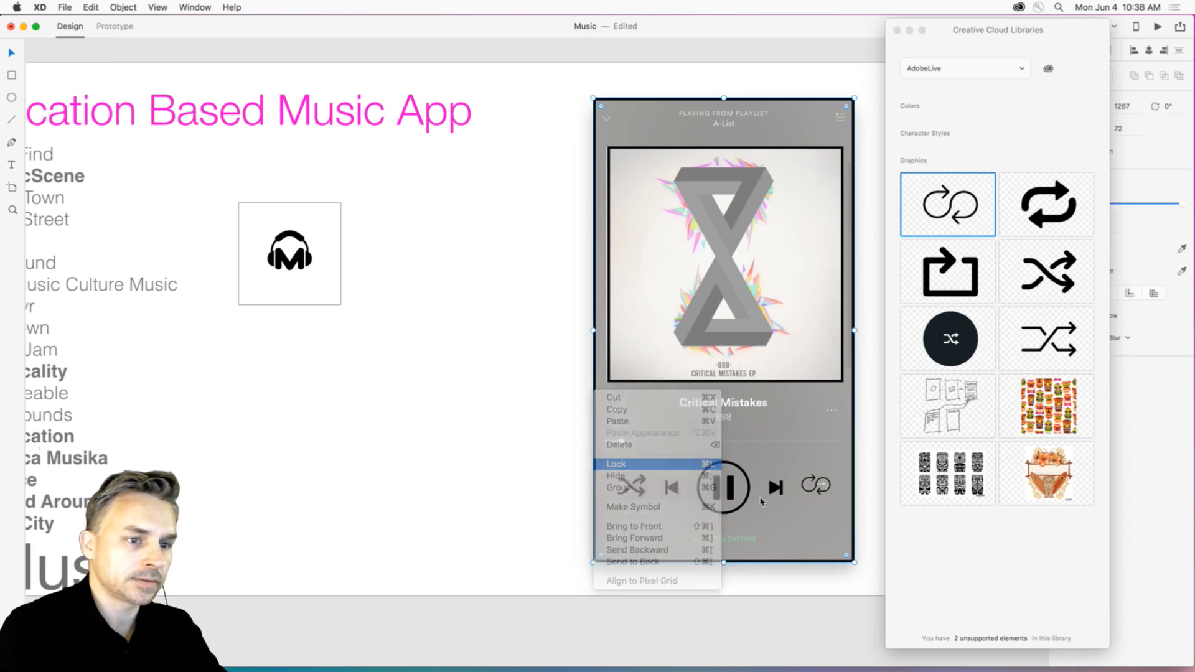
Select the placed repeat infinite icon, switch to Illustrator and open that graphic from the AdobeLive library for editing.
{"action": "scroll", "coordinate": [813, 483], "scroll_direction": "up", "scroll_amount": 5}
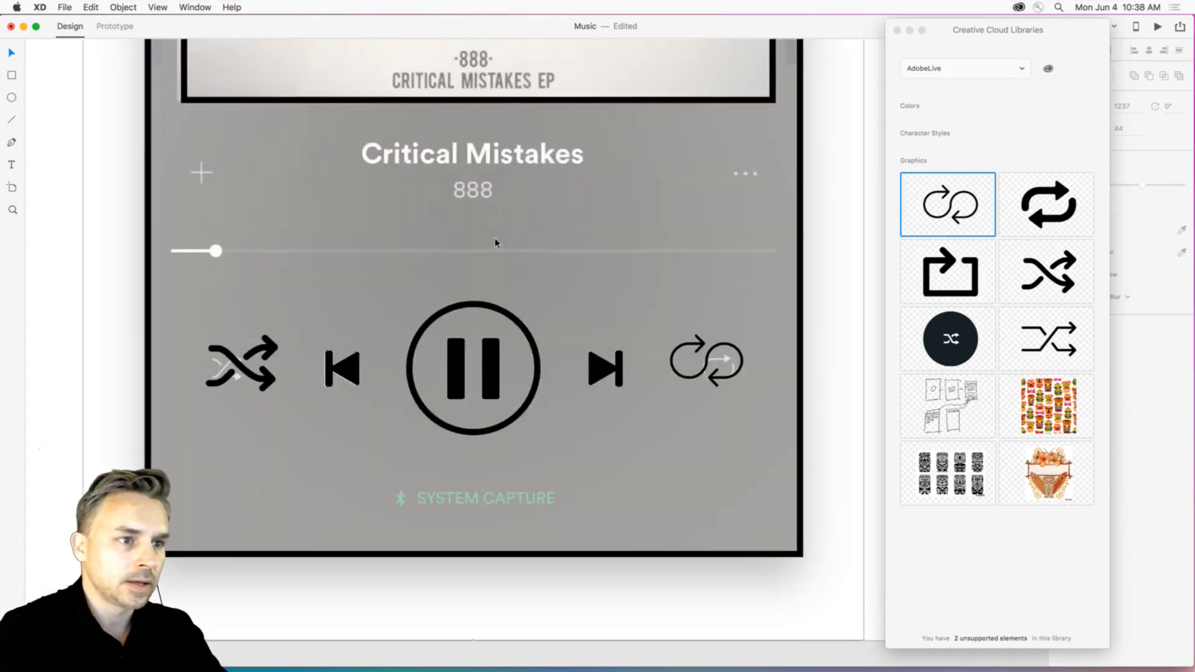
{"action": "left_click", "coordinate": [684, 346]}
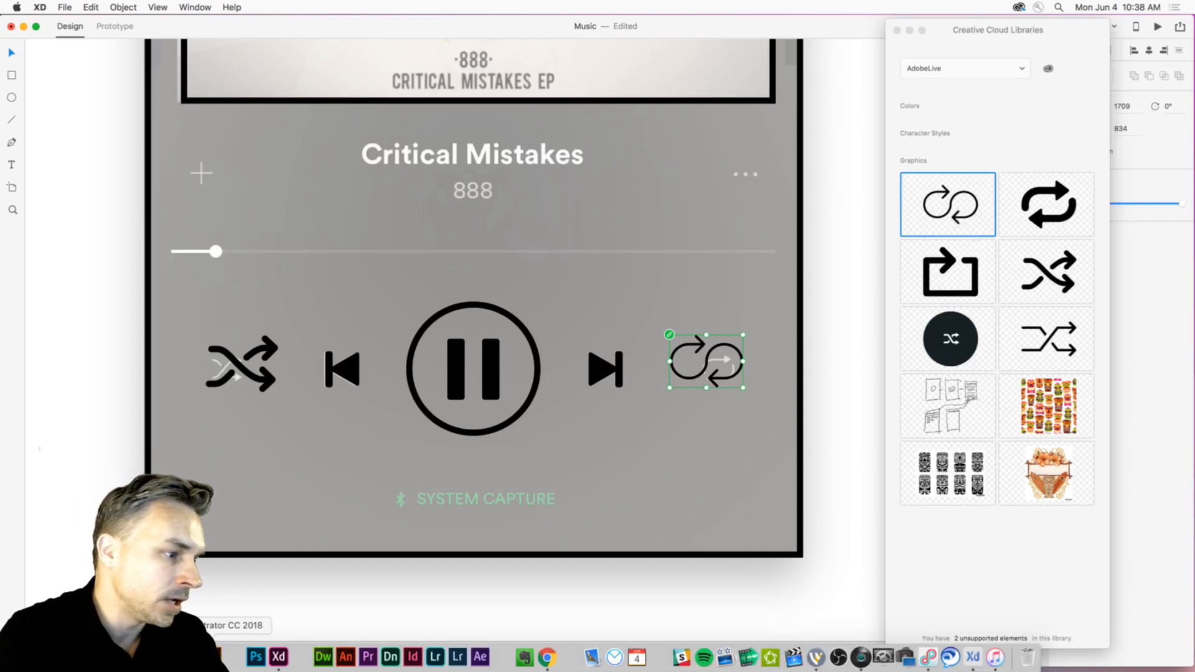
{"action": "left_click", "coordinate": [214, 656]}
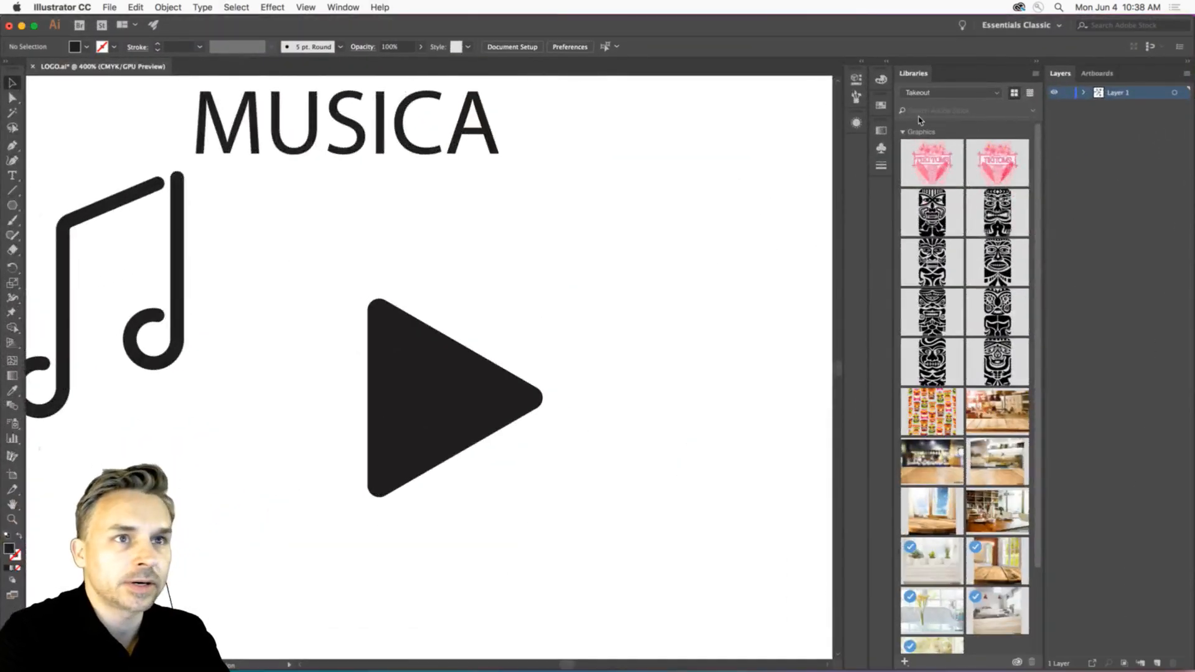
{"action": "left_click", "coordinate": [927, 92]}
{"action": "left_click", "coordinate": [927, 117]}
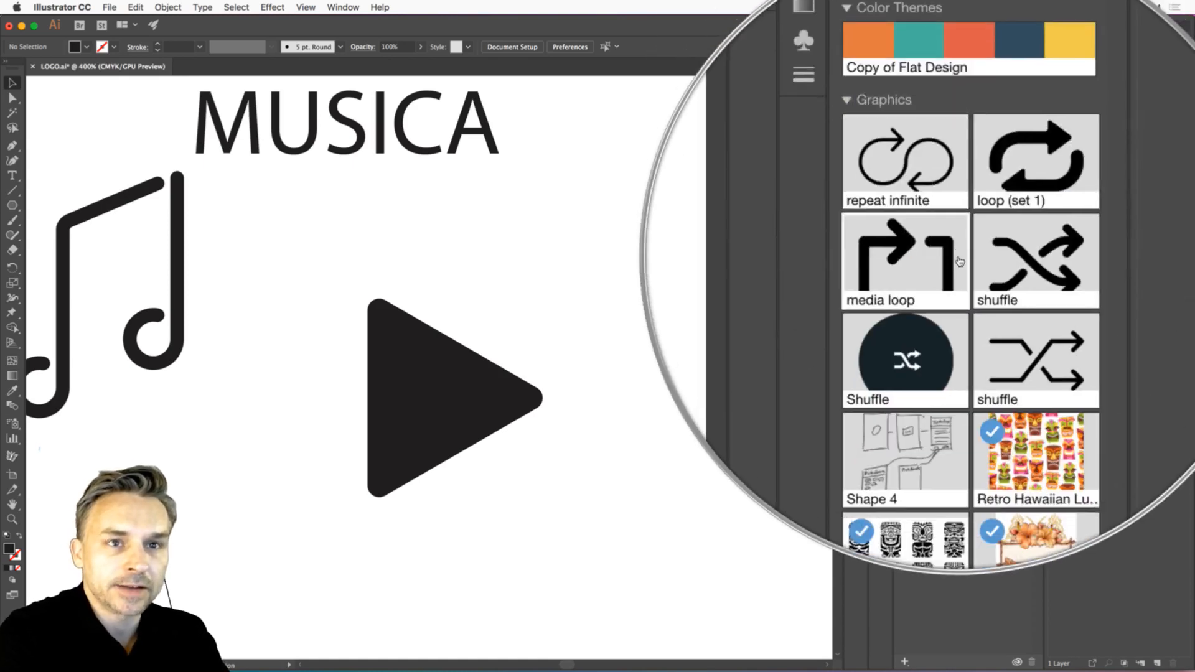
{"action": "left_click", "coordinate": [943, 220]}
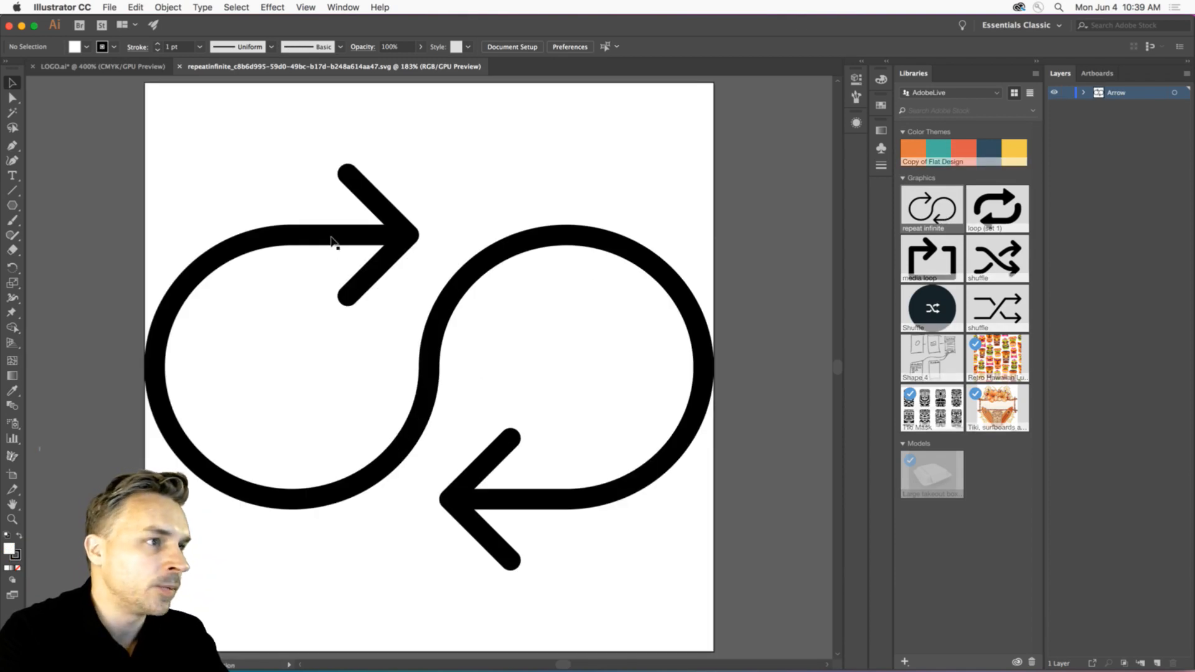
Select the whole repeat infinite artwork and give it a black stroke.
{"action": "left_click", "coordinate": [331, 235]}
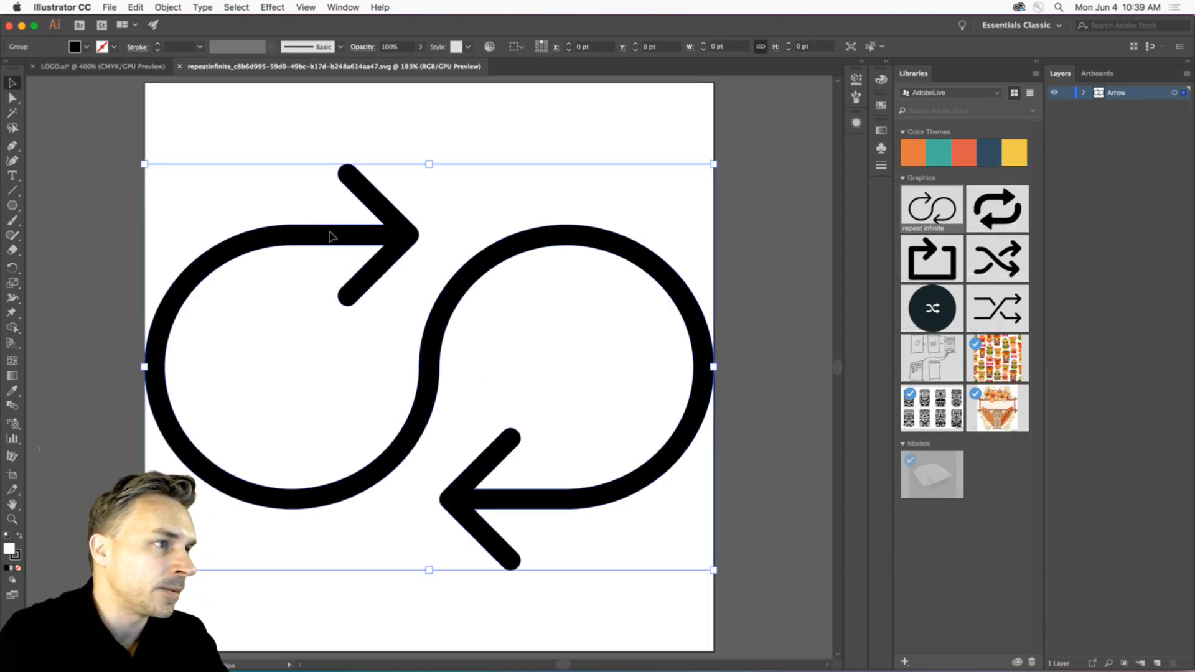
{"action": "left_click", "coordinate": [16, 557]}
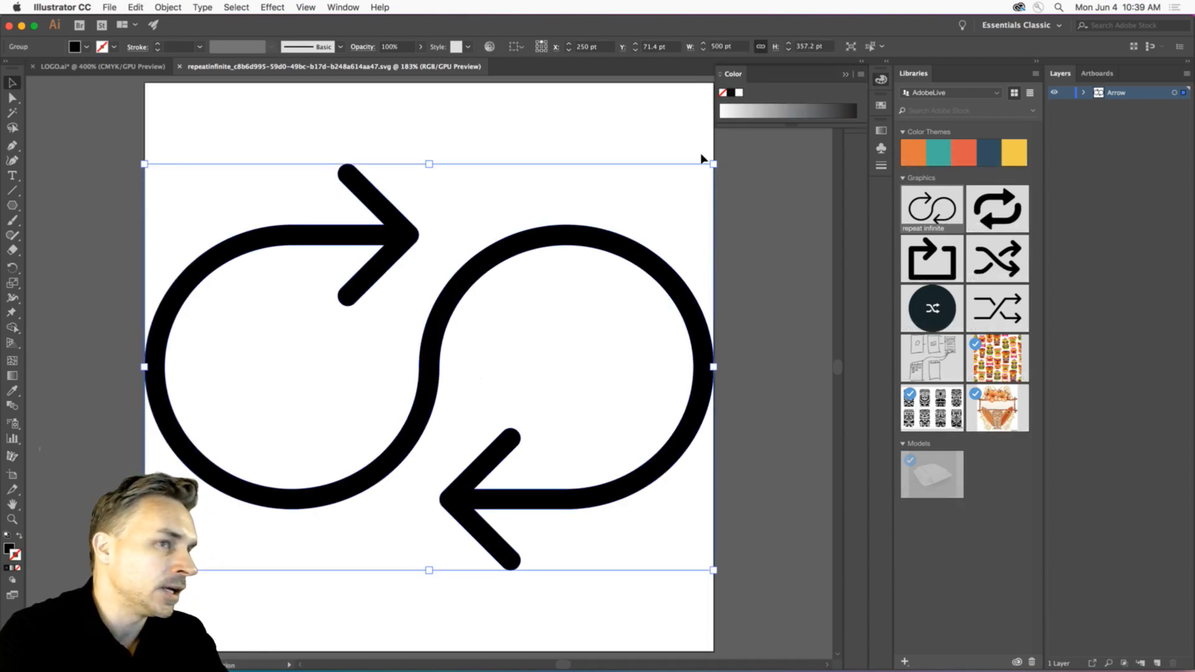
{"action": "left_click", "coordinate": [882, 108]}
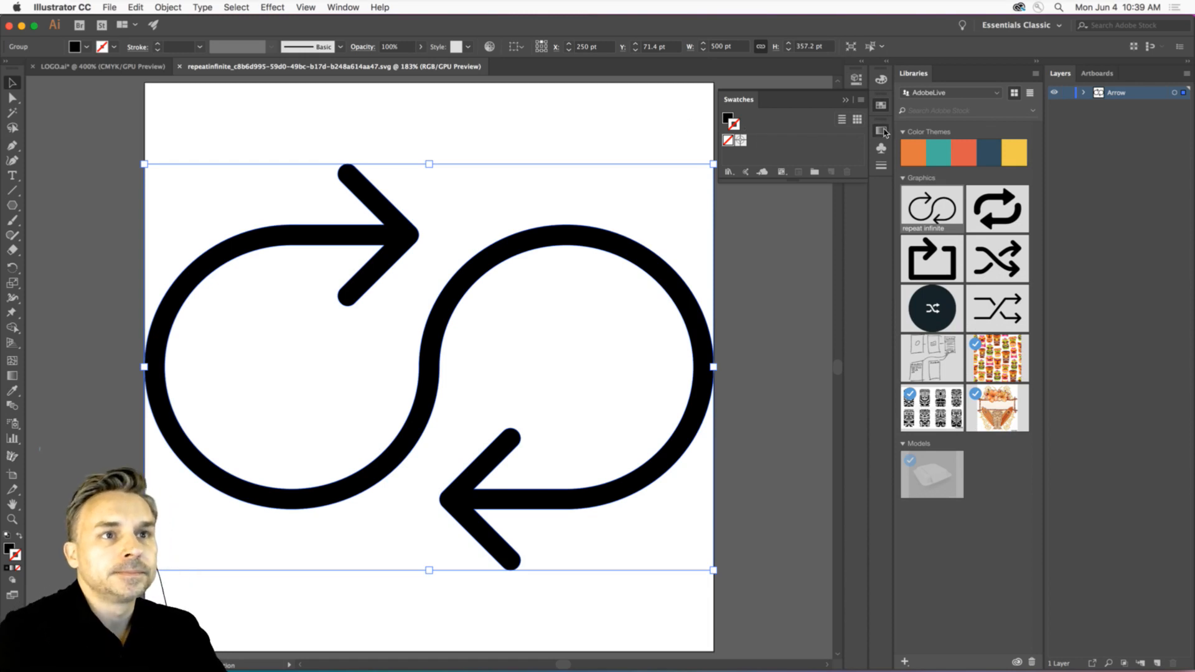
{"action": "left_click", "coordinate": [881, 130]}
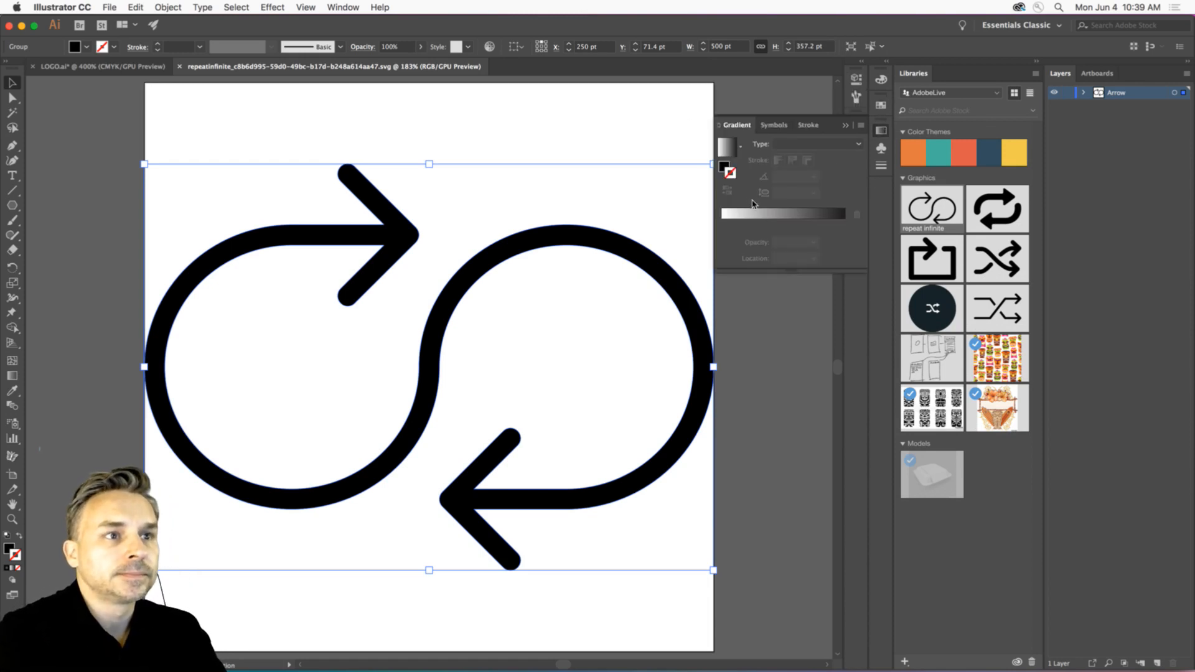
{"action": "left_click", "coordinate": [884, 81]}
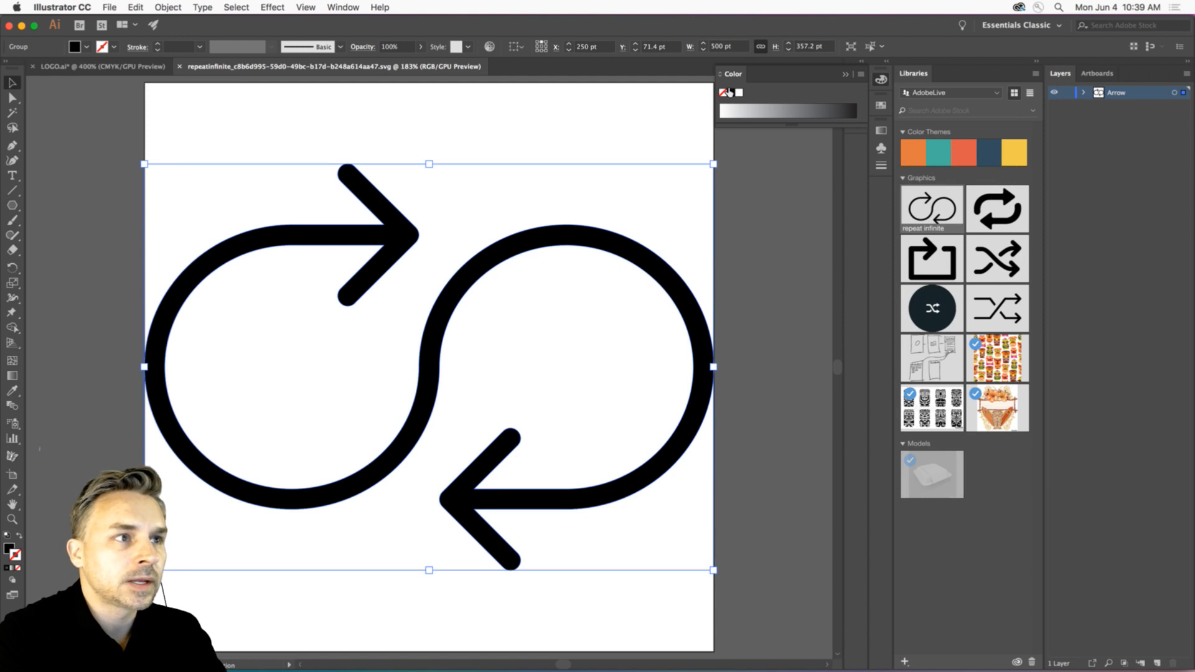
{"action": "left_click", "coordinate": [730, 93]}
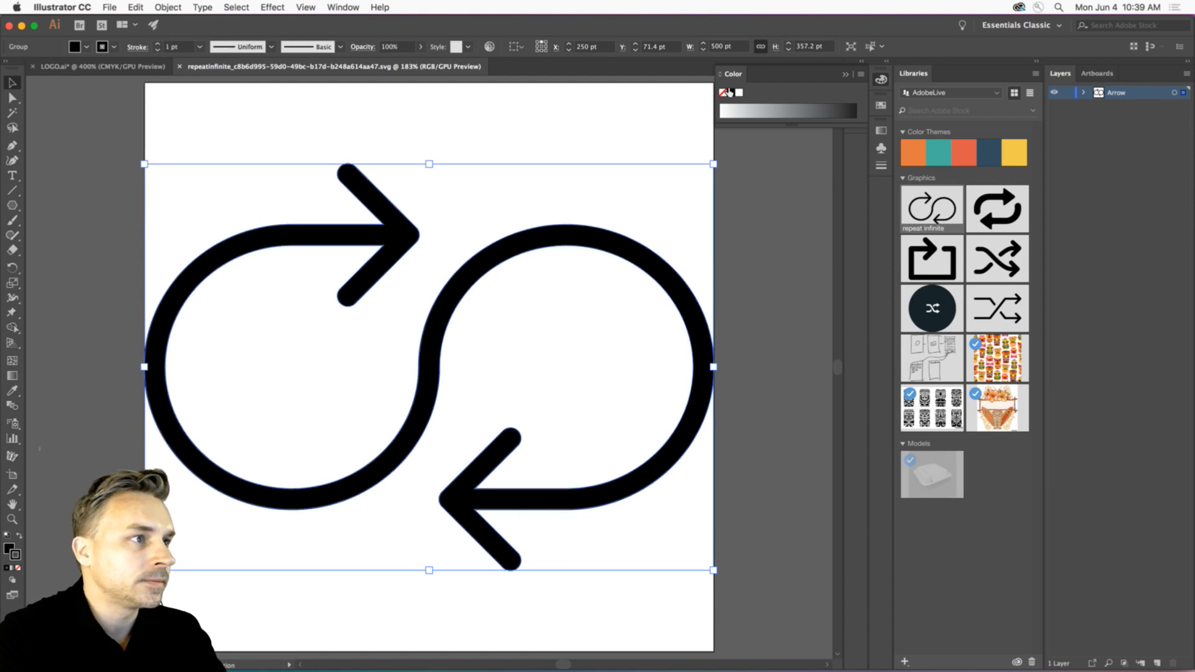
Increase the repeat infinite artwork's stroke weight to 12 pt.
{"action": "left_click", "coordinate": [159, 44]}
{"action": "left_click", "coordinate": [159, 45]}
{"action": "left_click", "coordinate": [159, 44]}
{"action": "left_click", "coordinate": [158, 44]}
{"action": "left_click", "coordinate": [158, 44]}
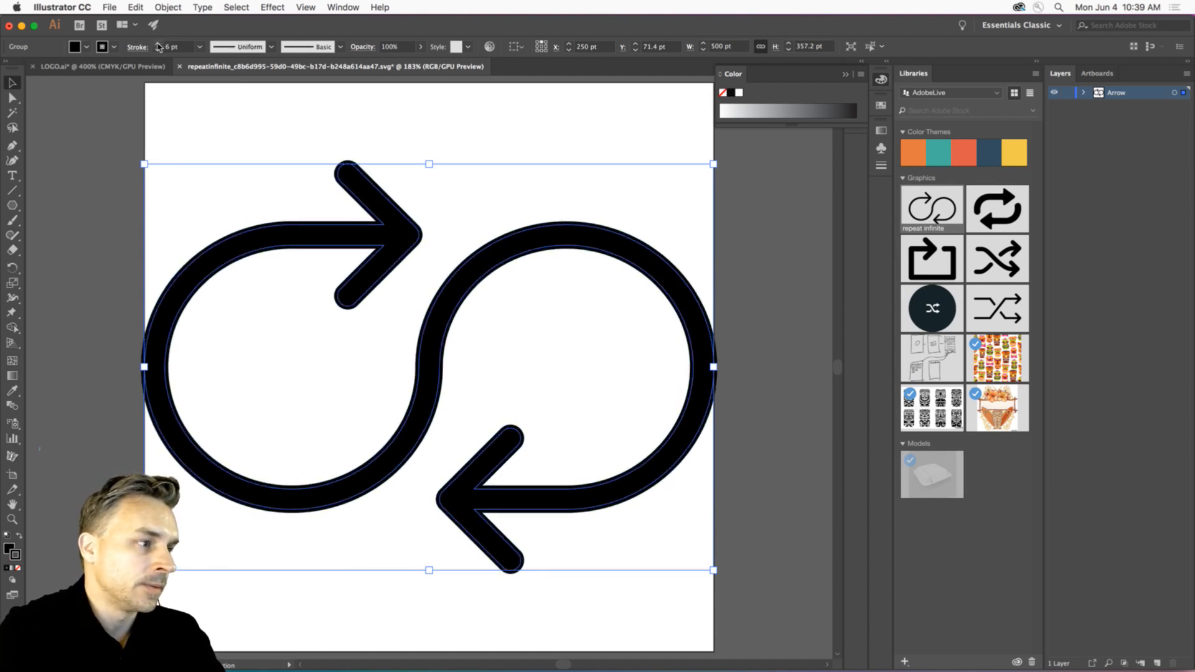
{"action": "left_click", "coordinate": [158, 44]}
{"action": "left_click", "coordinate": [158, 44]}
{"action": "left_click", "coordinate": [158, 44]}
{"action": "left_click", "coordinate": [158, 44]}
{"action": "left_click", "coordinate": [158, 44]}
{"action": "left_click", "coordinate": [158, 45]}
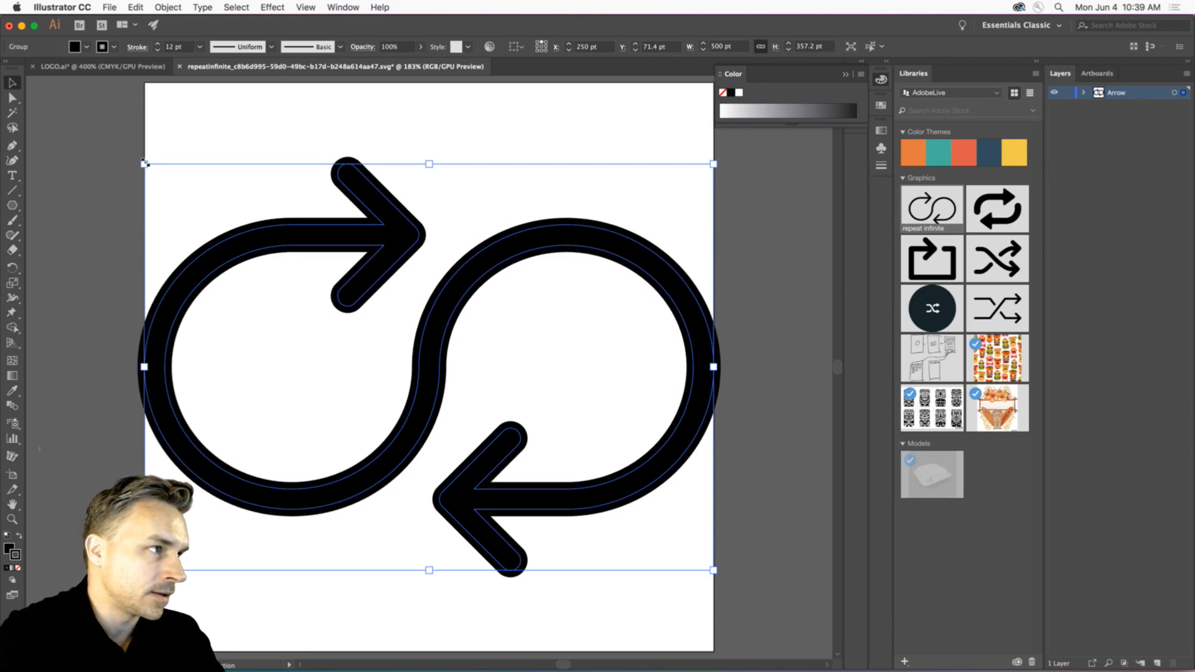
Scale the thickened artwork to about 467 × 334 pt about its center, save the graphic and return to XD.
{"action": "left_click_drag", "start_coordinate": [144, 164], "coordinate": [162, 177]}
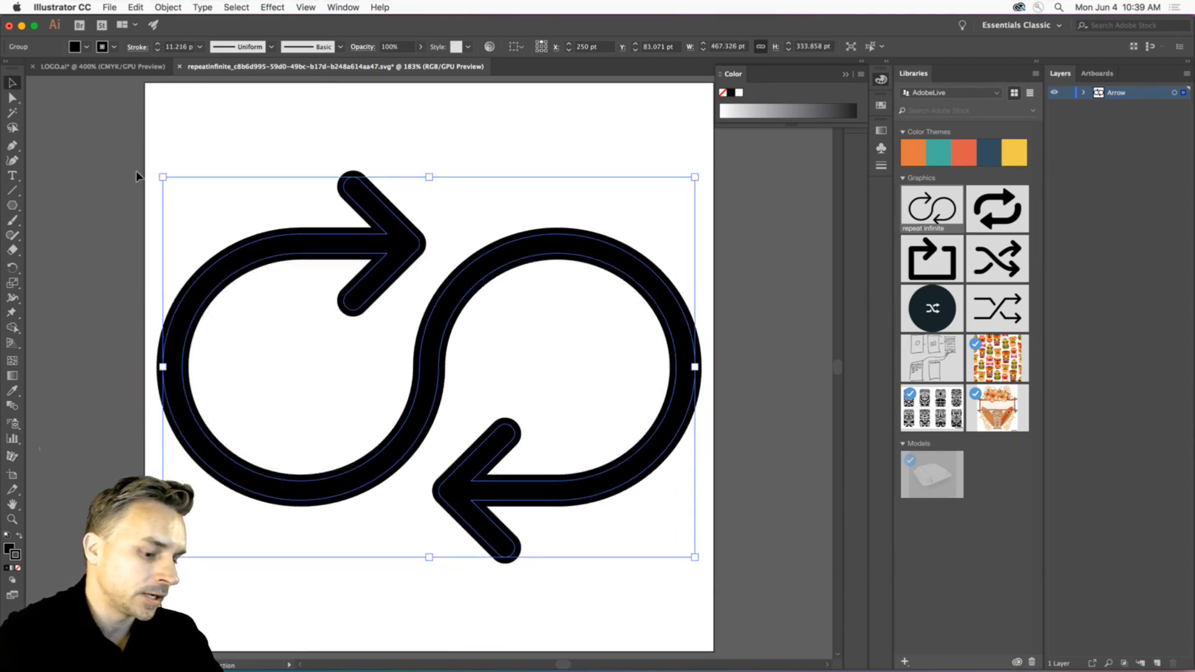
{"action": "key", "text": "super+s"}
{"action": "left_click", "coordinate": [23, 25]}
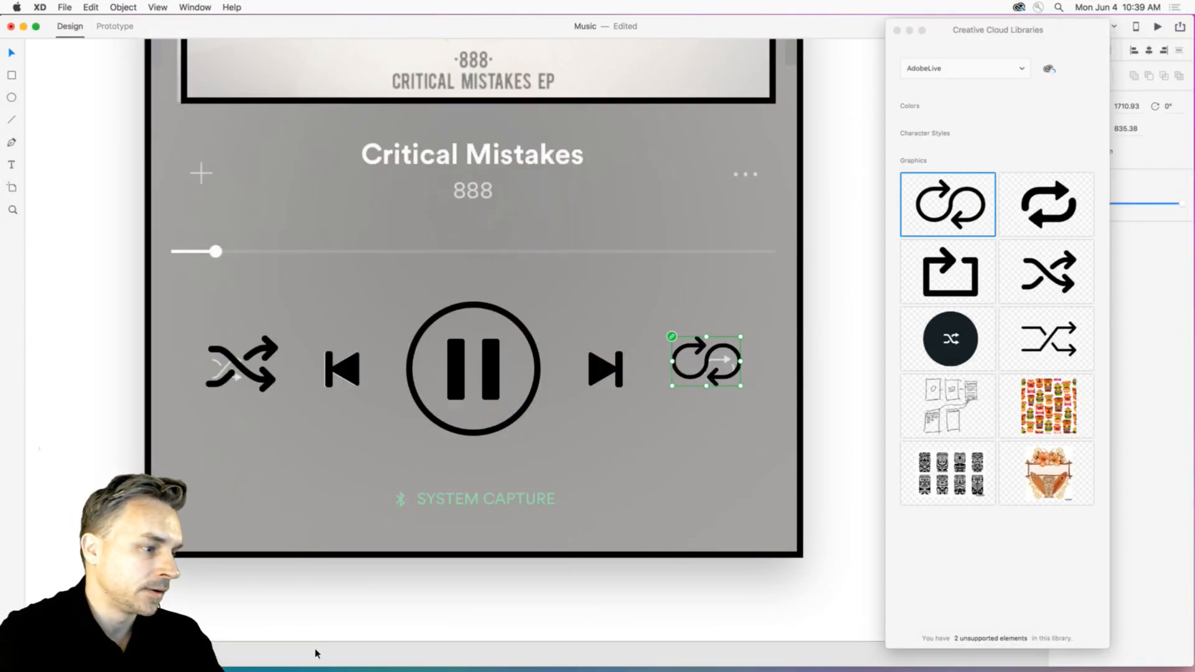
{"action": "mouse_move", "coordinate": [249, 665]}
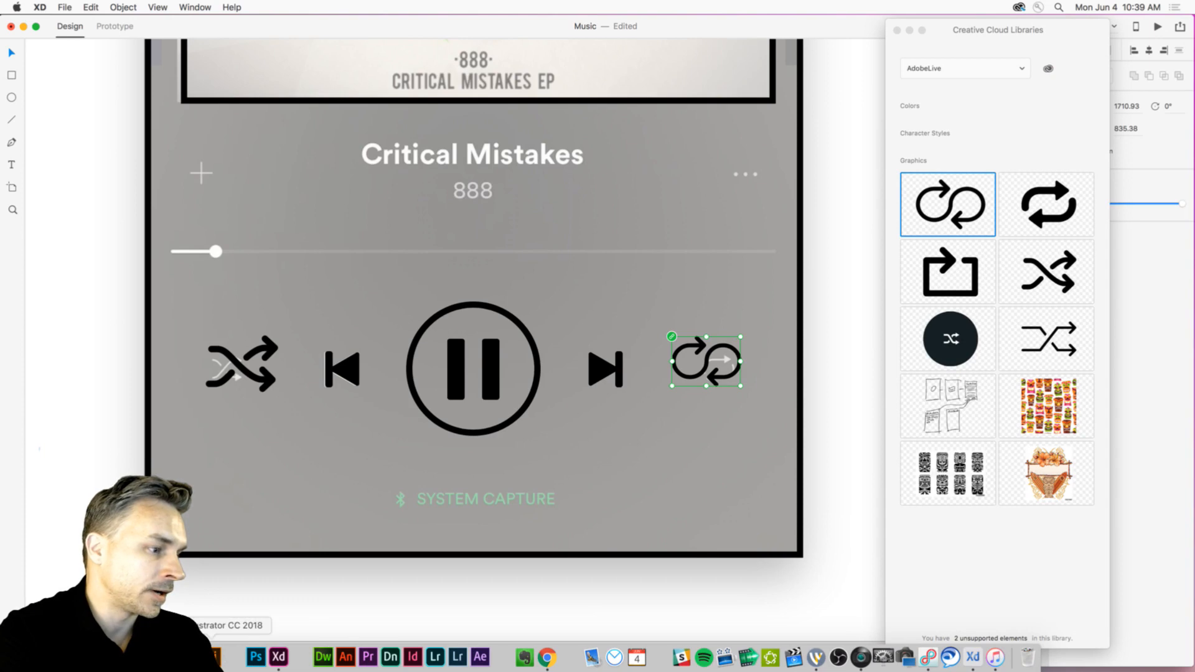
Switch to Illustrator, set the stroke of the infinite repeat icon to 20 pt, and return to Adobe XD.
{"action": "left_click", "coordinate": [214, 657]}
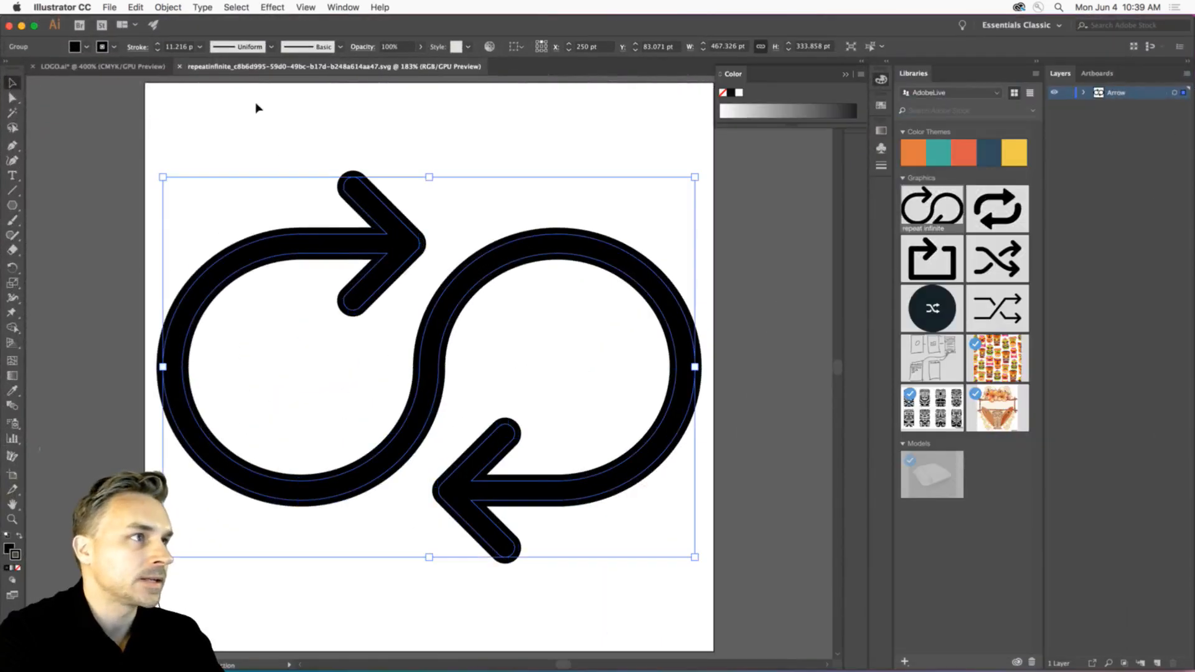
{"action": "left_click_drag", "start_coordinate": [157, 46], "coordinate": [160, 49]}
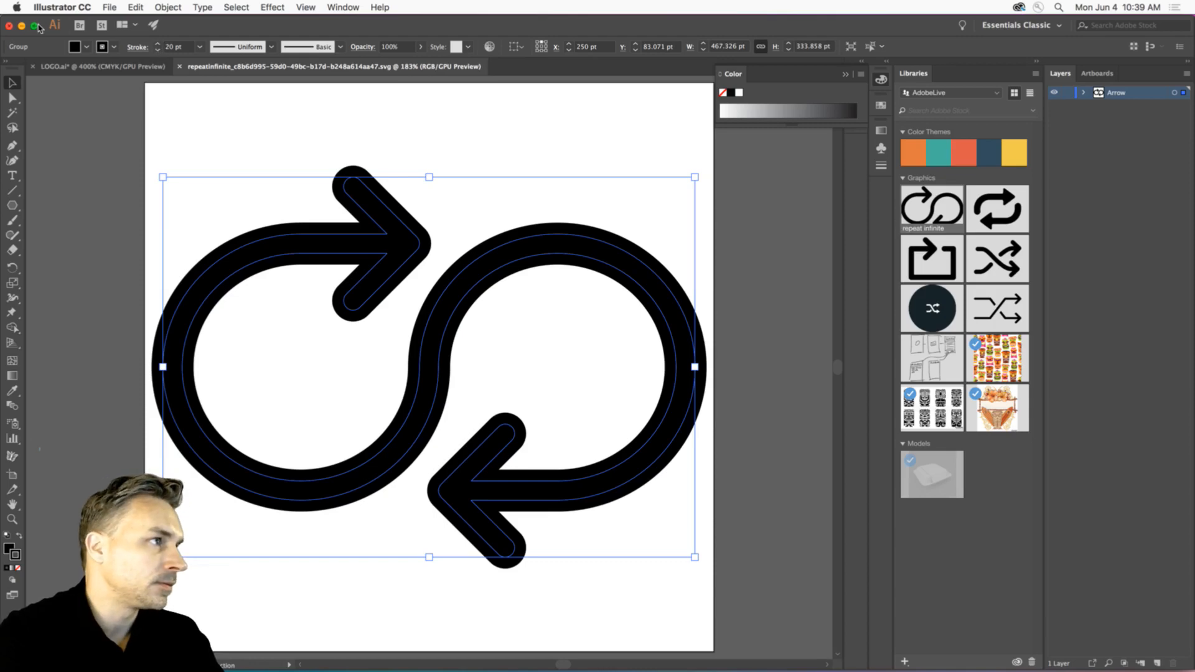
{"action": "key", "text": "super+Tab"}
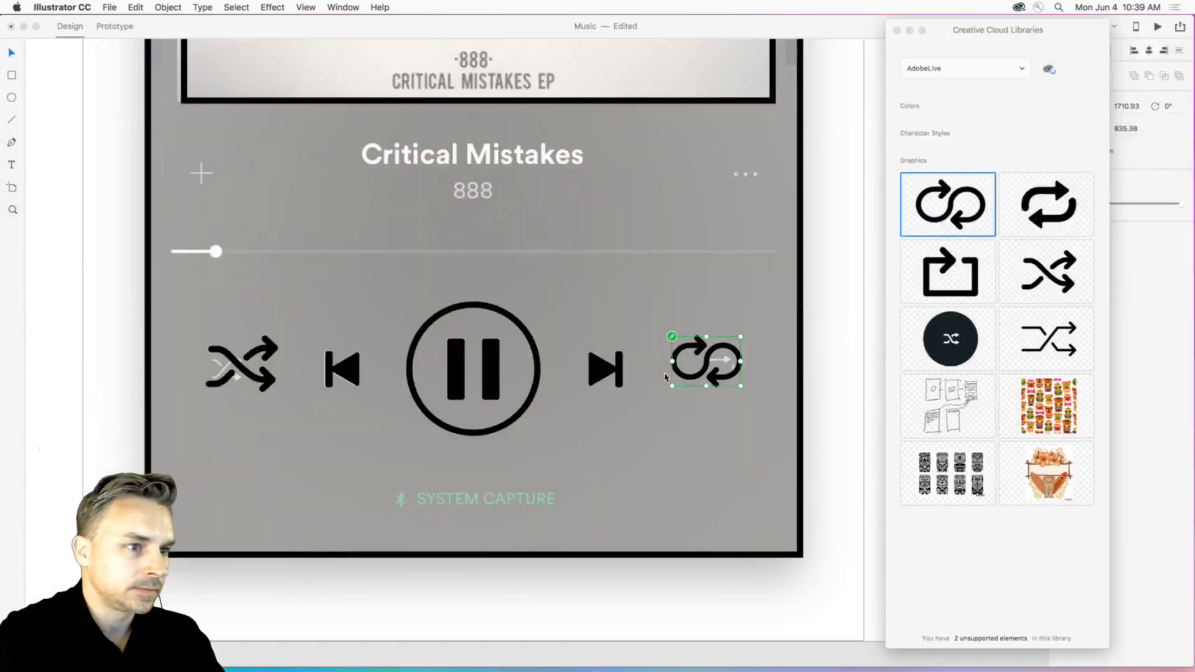
Reposition the infinite repeat icon over its placeholder in the playback controls, at about X 1711, Y 840.
{"action": "left_click", "coordinate": [677, 376]}
{"action": "mouse_move", "coordinate": [672, 389]}
{"action": "left_mouse_down"}
{"action": "mouse_move", "coordinate": [668, 398]}
{"action": "mouse_move", "coordinate": [678, 366]}
{"action": "left_mouse_up"}
{"action": "key", "text": "super+z"}
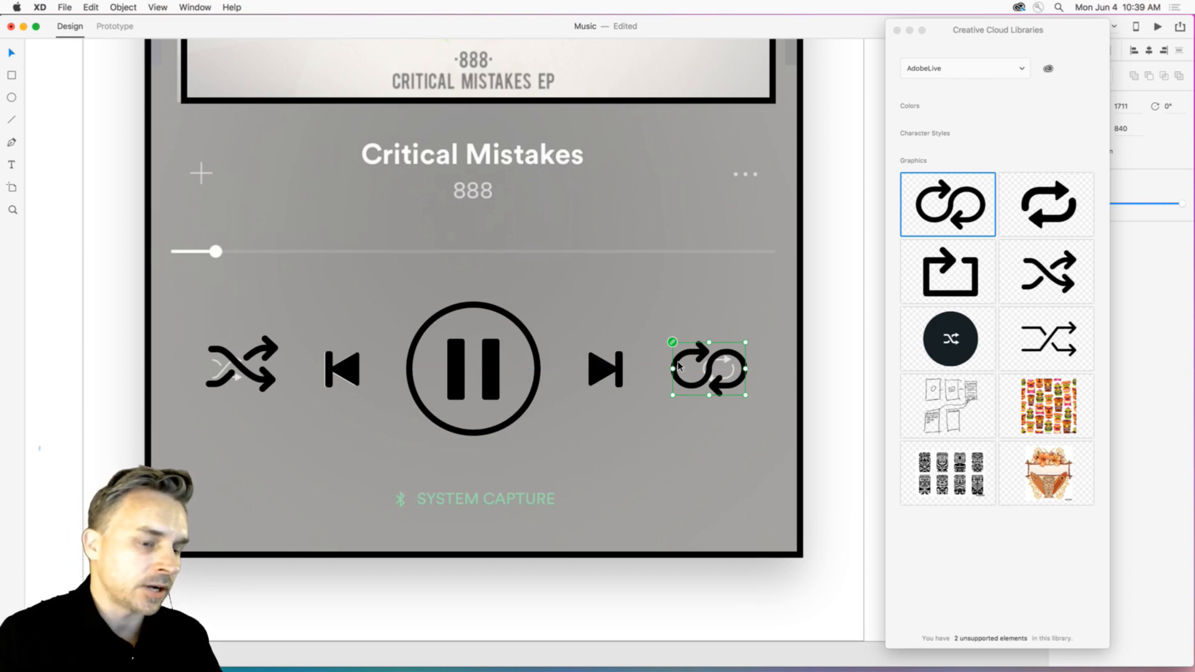
Draw a vertical line about 25 high beside the plus placeholder to the left of the song title.
{"action": "scroll", "coordinate": [679, 366], "scroll_direction": "down", "scroll_amount": 5}
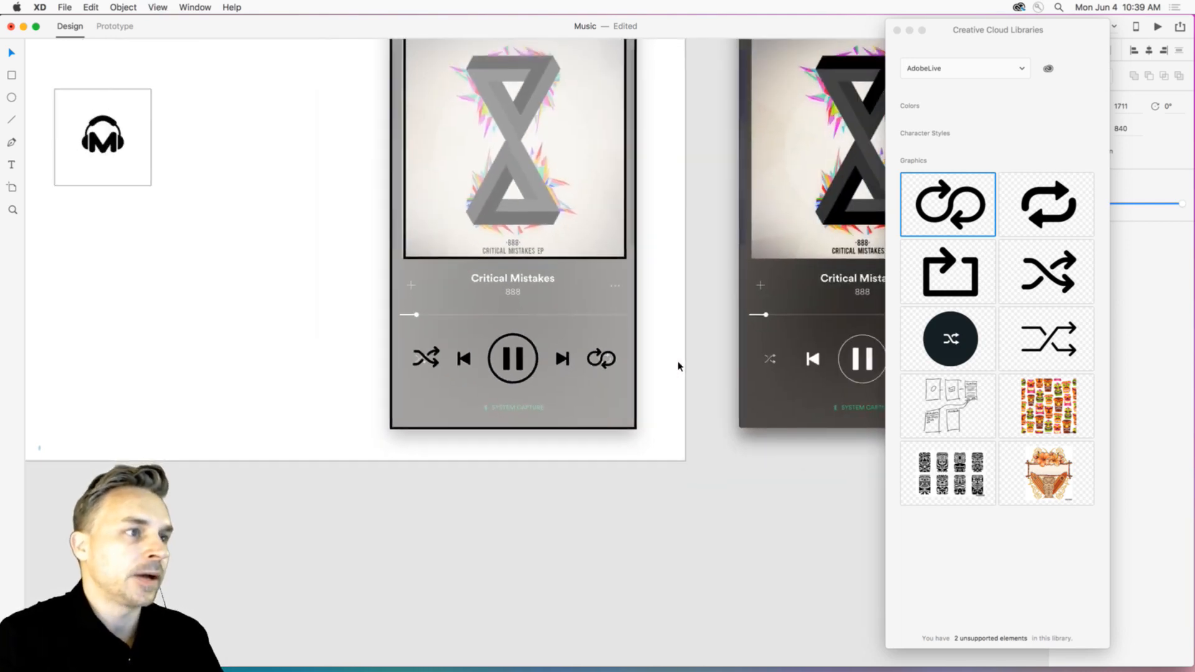
{"action": "scroll", "coordinate": [602, 310], "scroll_direction": "up", "scroll_amount": 5}
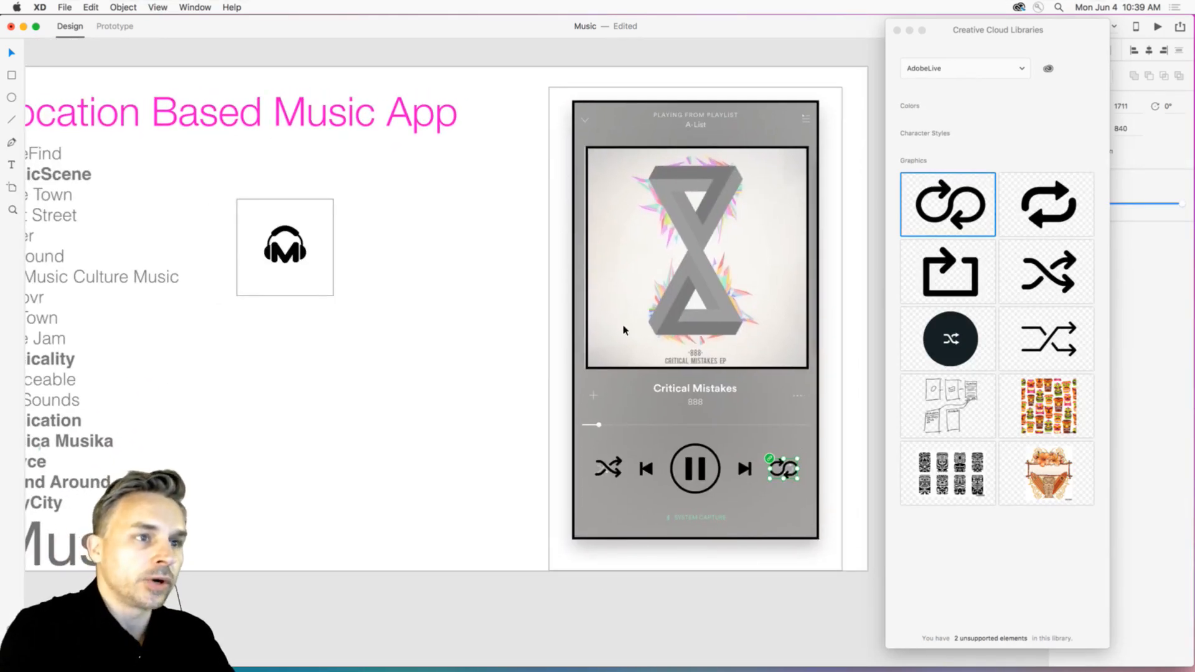
{"action": "scroll", "coordinate": [608, 334], "scroll_direction": "up", "scroll_amount": 3}
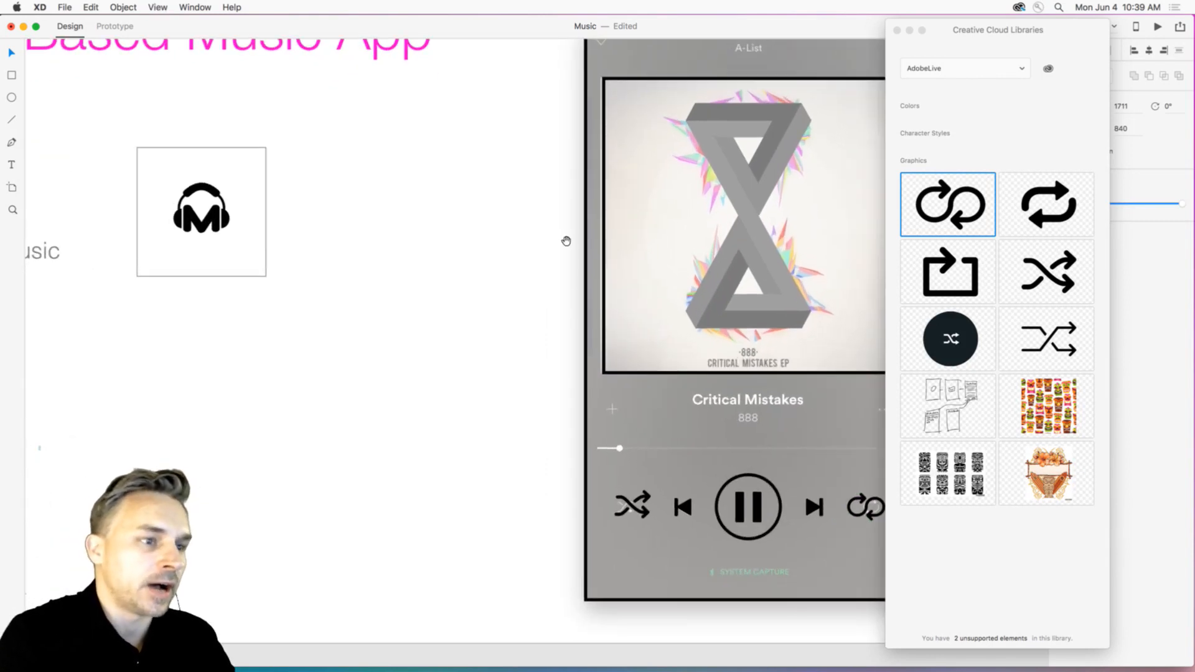
{"action": "scroll", "coordinate": [566, 240], "scroll_direction": "right", "scroll_amount": 5}
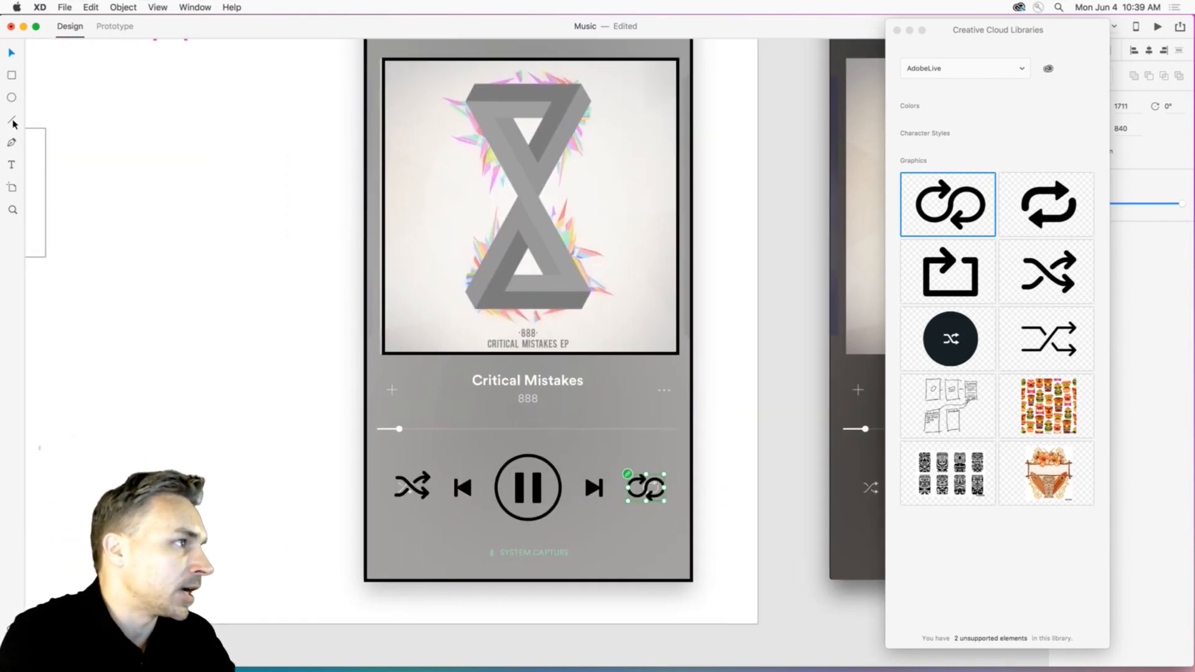
{"action": "left_click", "coordinate": [11, 118]}
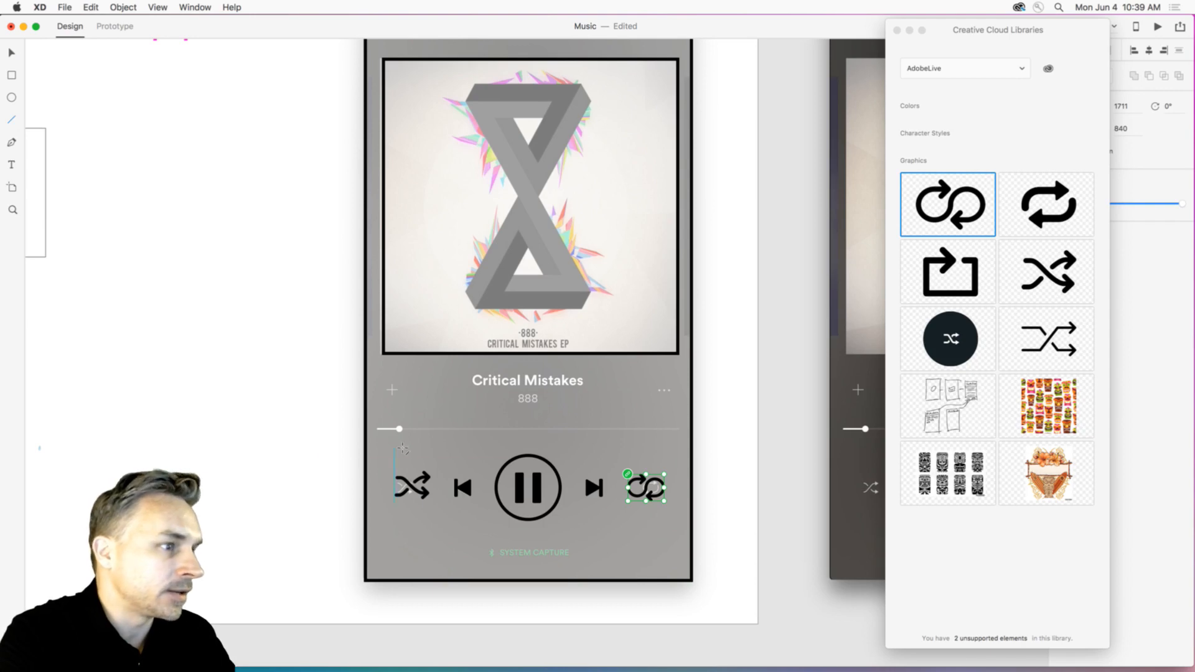
{"action": "left_click_drag", "start_coordinate": [394, 385], "coordinate": [394, 400]}
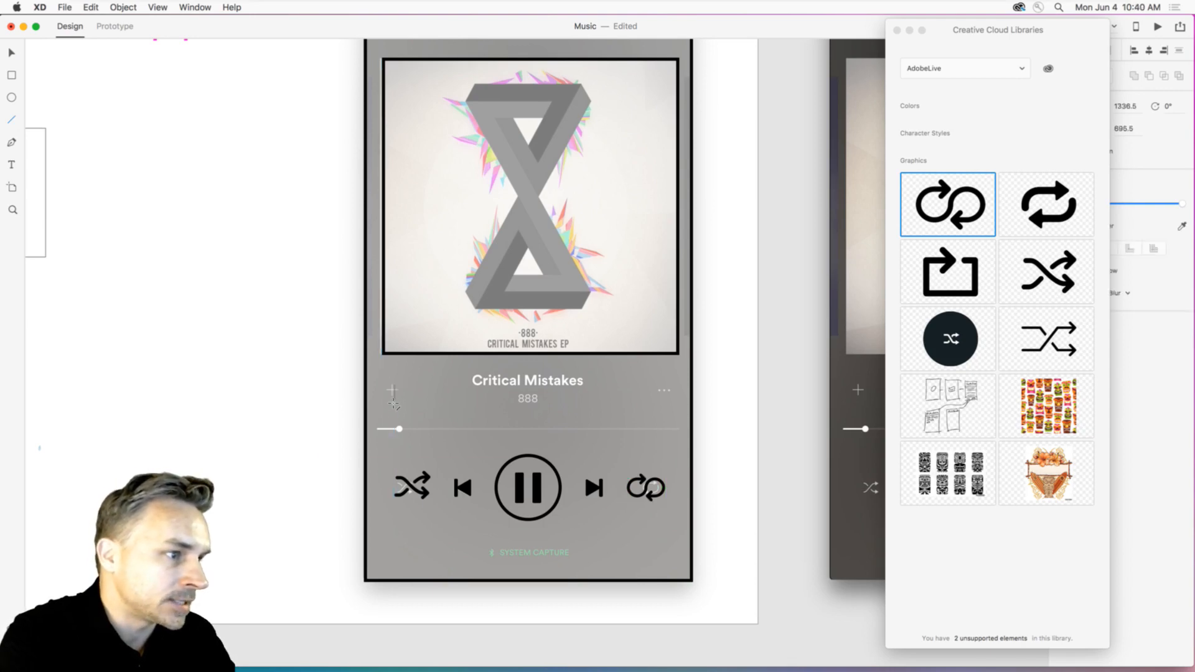
{"action": "left_click", "coordinate": [6, 51]}
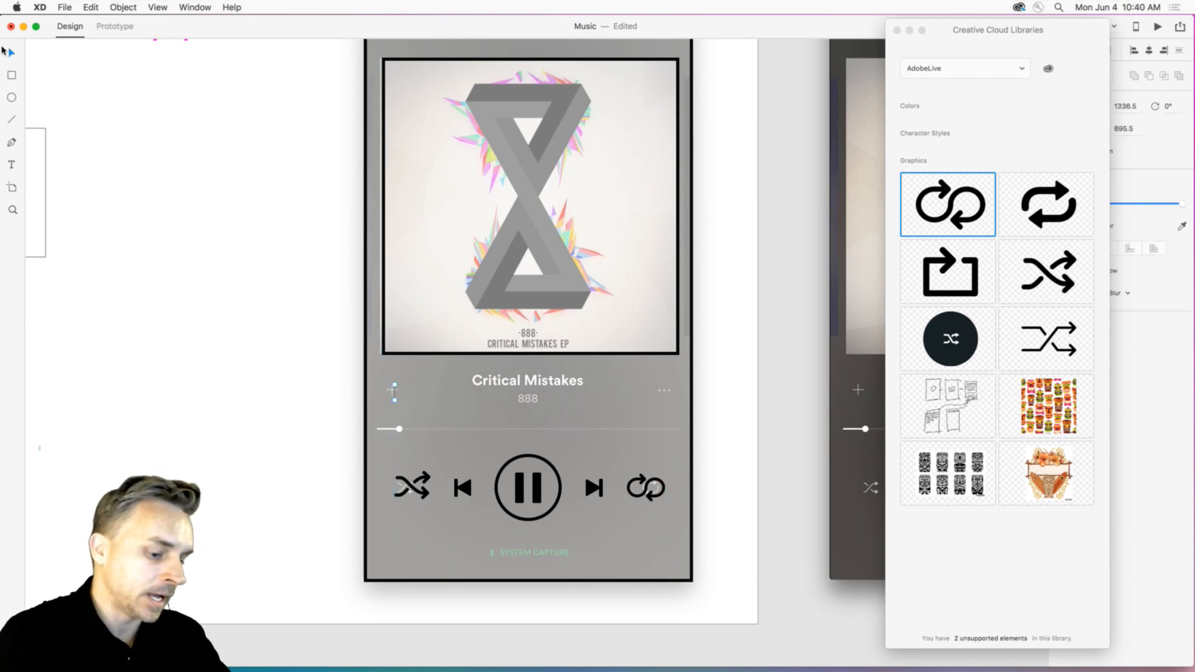
Close the Creative Cloud Libraries window and give the vertical line a #000000 border with a width of 5.
{"action": "key", "text": "super+equal"}
{"action": "key", "text": "super+equal"}
{"action": "key", "text": "super+equal"}
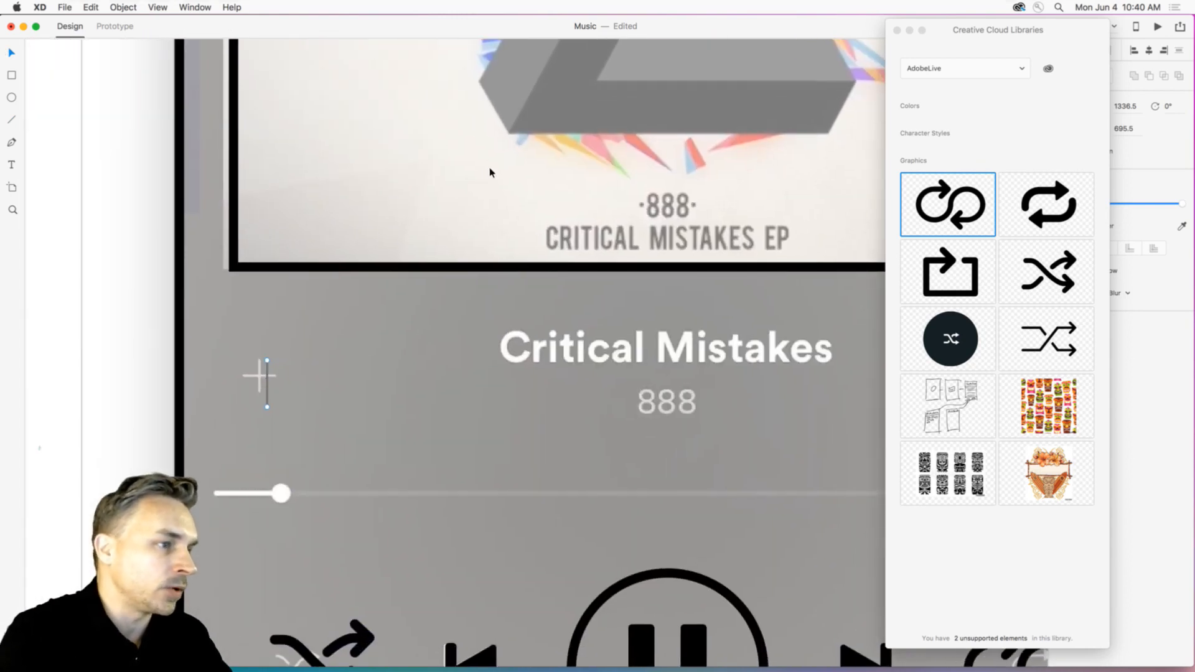
{"action": "left_click", "coordinate": [897, 30]}
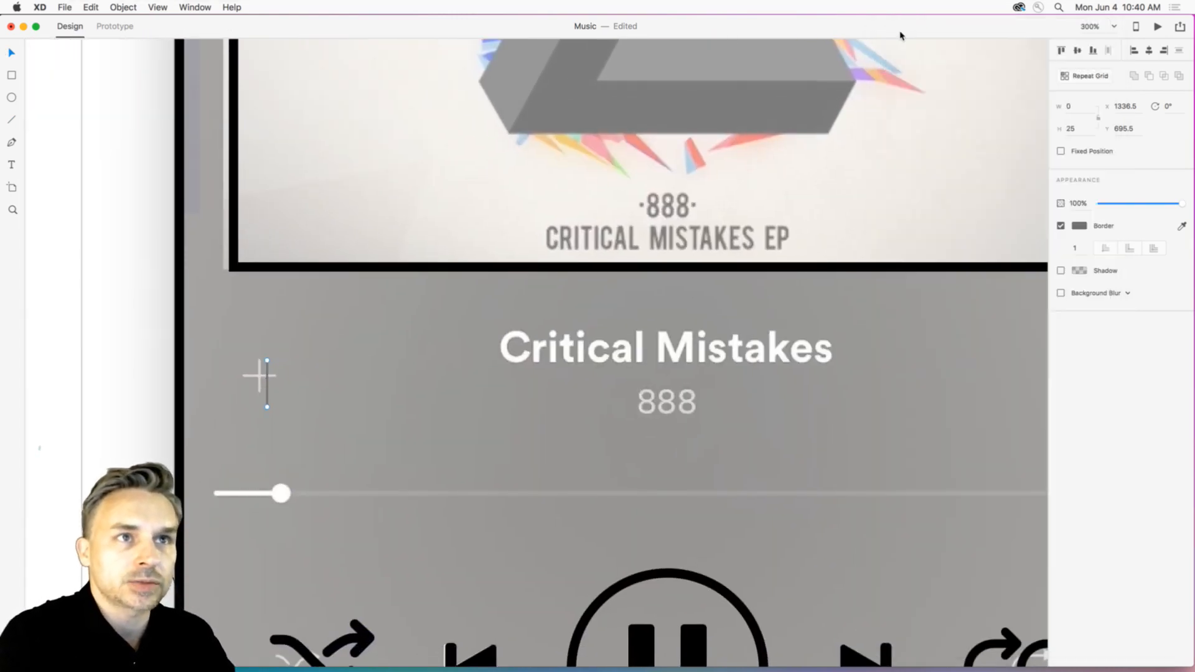
{"action": "left_click", "coordinate": [1079, 226]}
{"action": "left_click", "coordinate": [974, 234]}
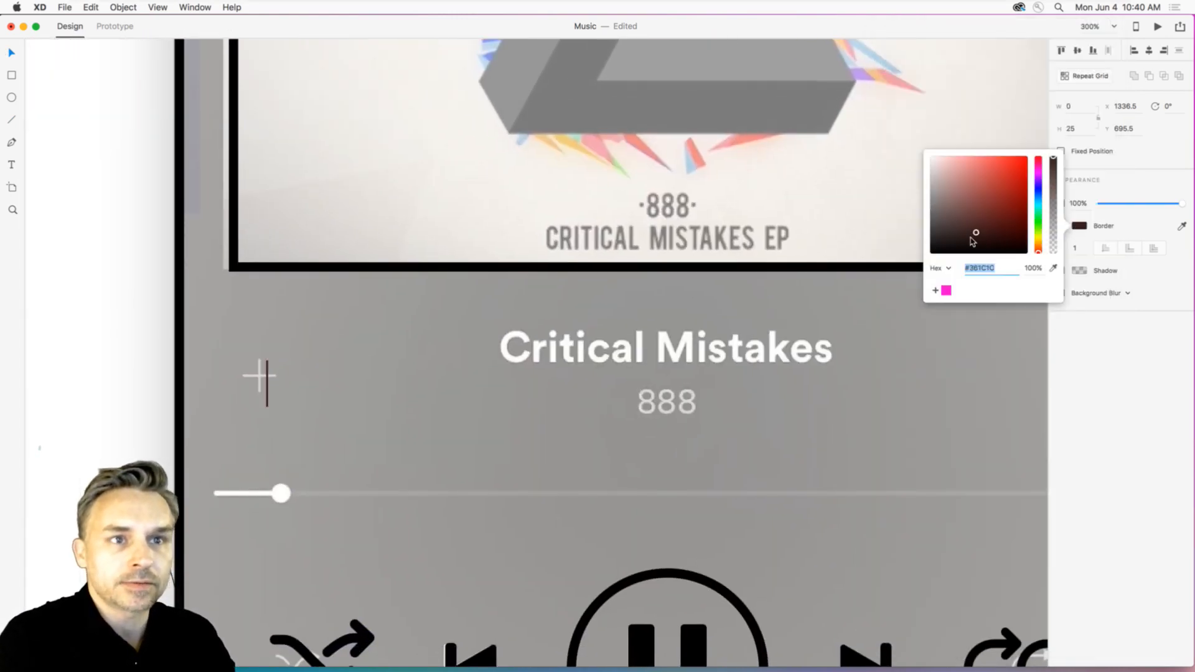
{"action": "left_click_drag", "start_coordinate": [972, 242], "coordinate": [965, 312]}
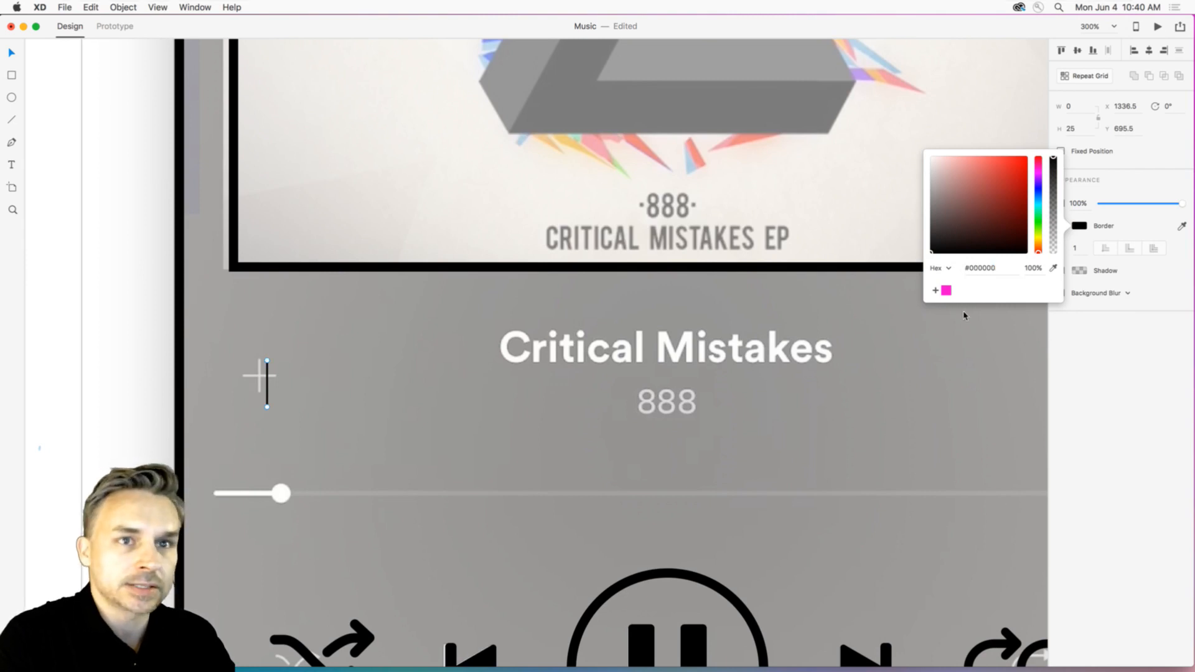
{"action": "left_click", "coordinate": [1077, 249]}
{"action": "type", "text": "5"}
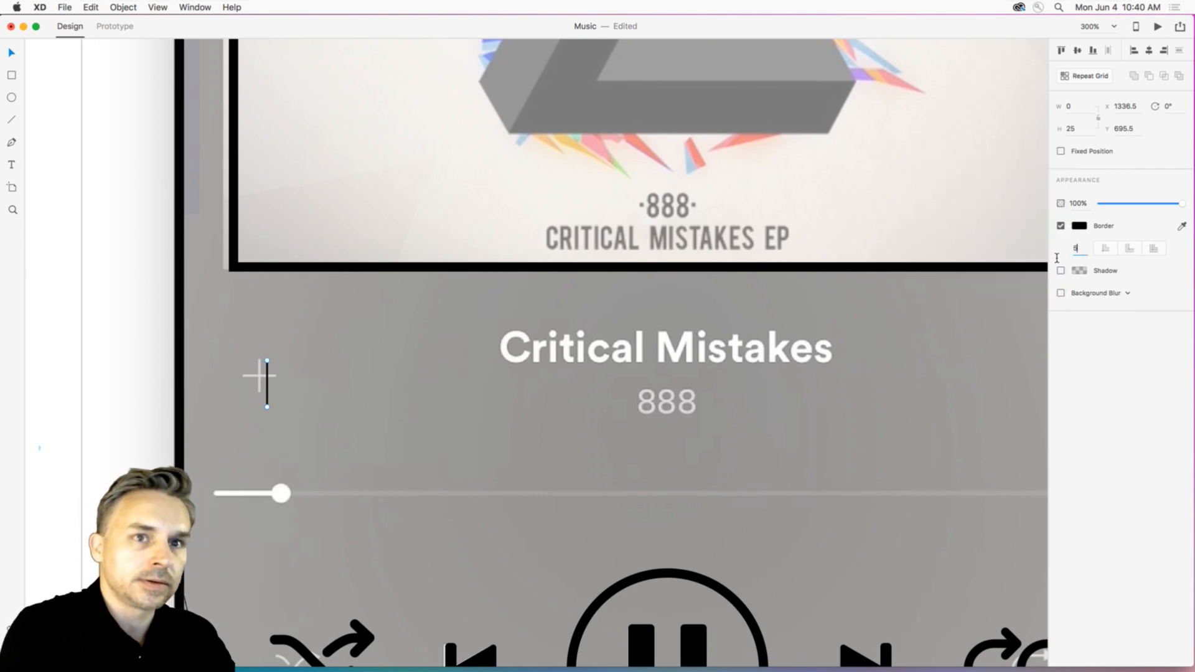
{"action": "key", "text": "Return"}
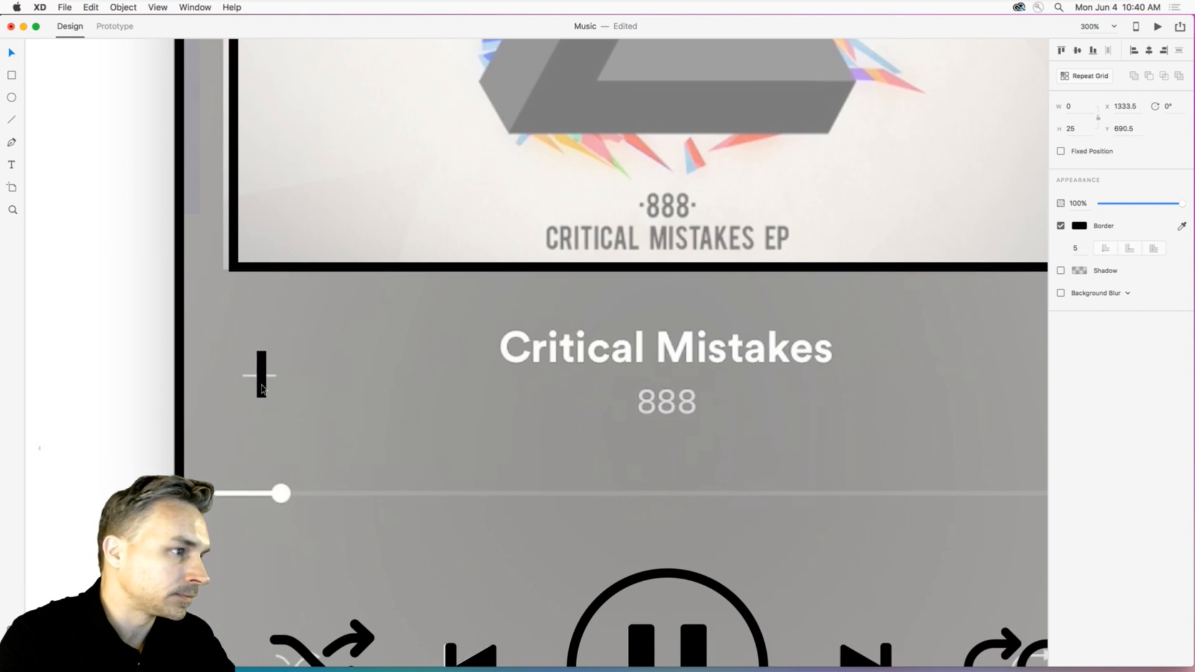
Fit the line over the plus placeholder's vertical bar at a height of 21, and set its border width to 3.
{"action": "left_click_drag", "start_coordinate": [262, 389], "coordinate": [264, 391]}
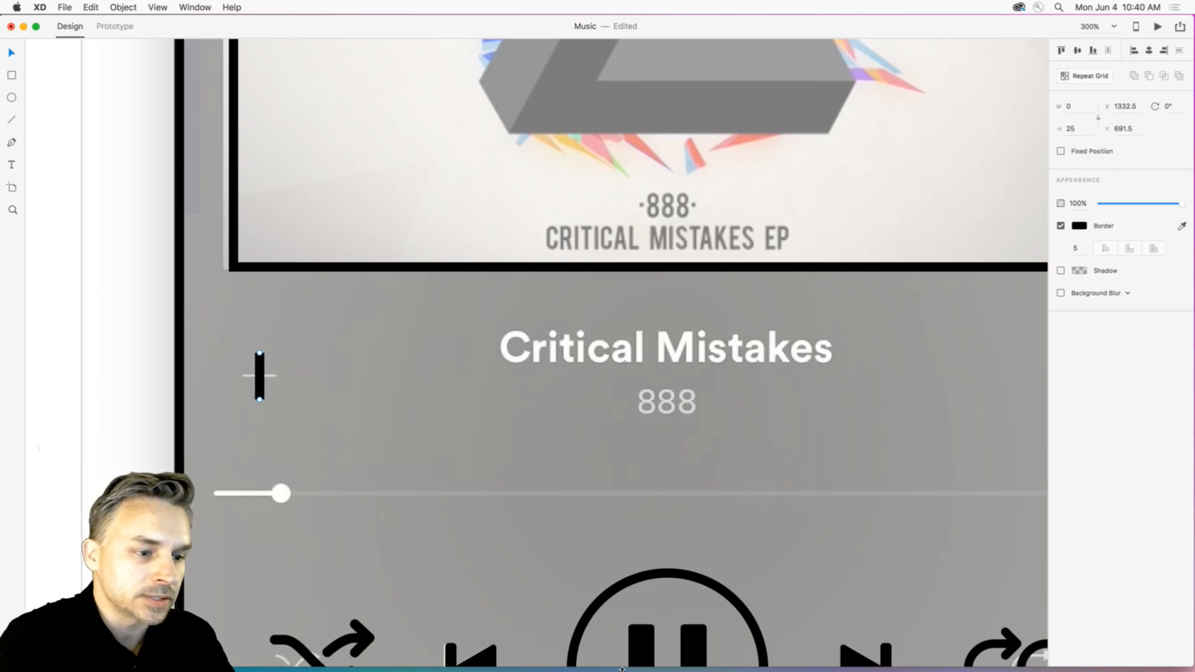
{"action": "left_click_drag", "start_coordinate": [260, 401], "coordinate": [260, 392]}
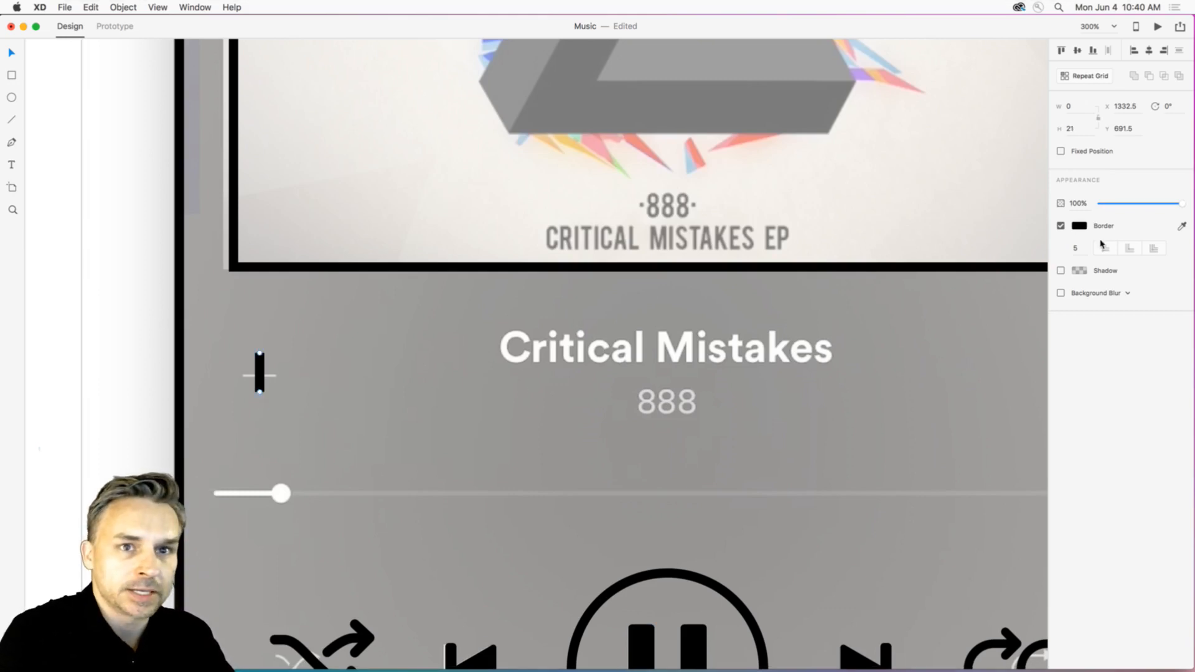
{"action": "left_click", "coordinate": [1077, 248]}
{"action": "type", "text": "3"}
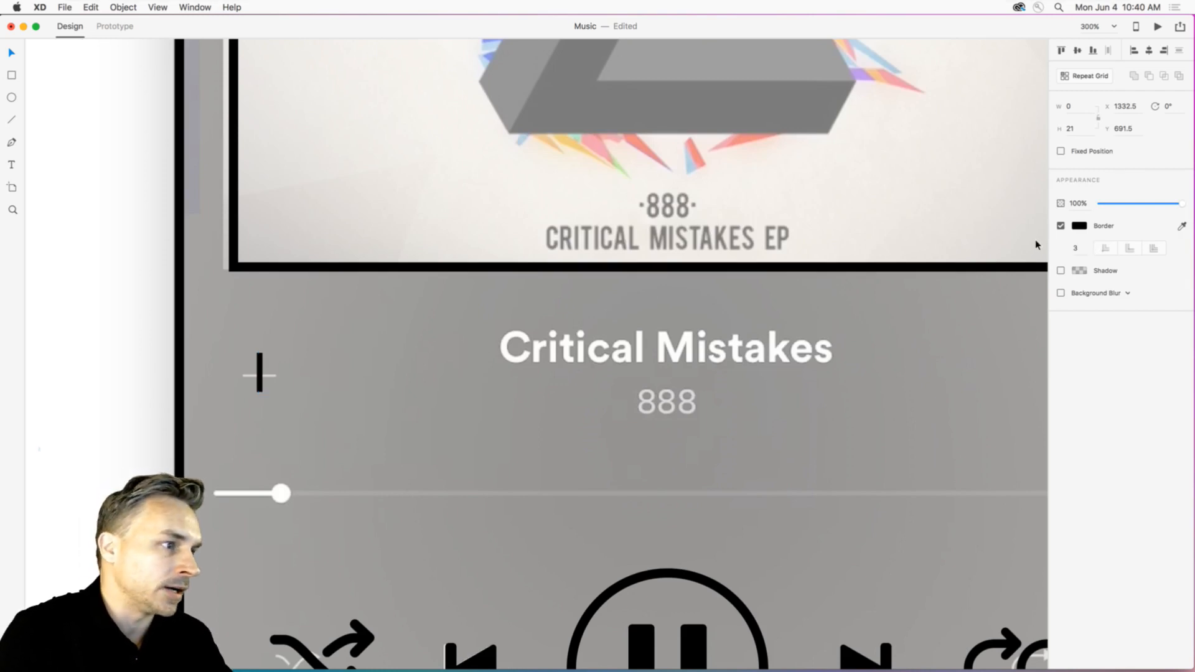
{"action": "key", "text": "Return"}
Duplicate the vertical line a short distance to its right, at about X 1343.5.
{"action": "key", "text": "z"}
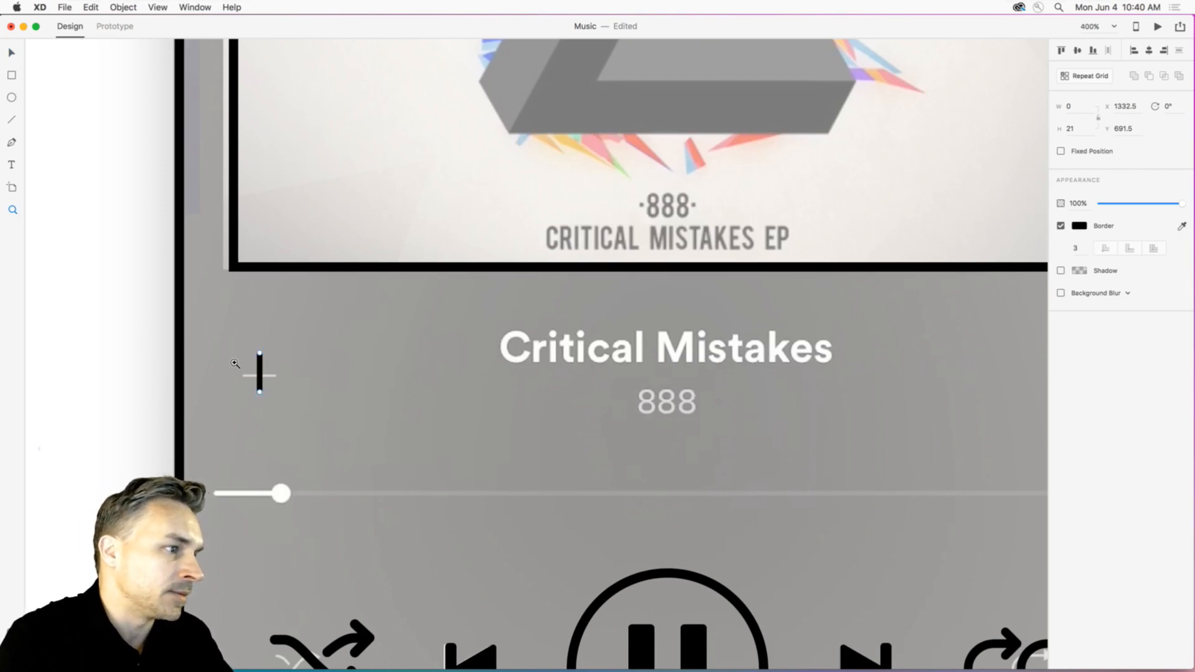
{"action": "left_click", "coordinate": [238, 367]}
{"action": "left_click", "coordinate": [237, 370]}
{"action": "left_click", "coordinate": [11, 54]}
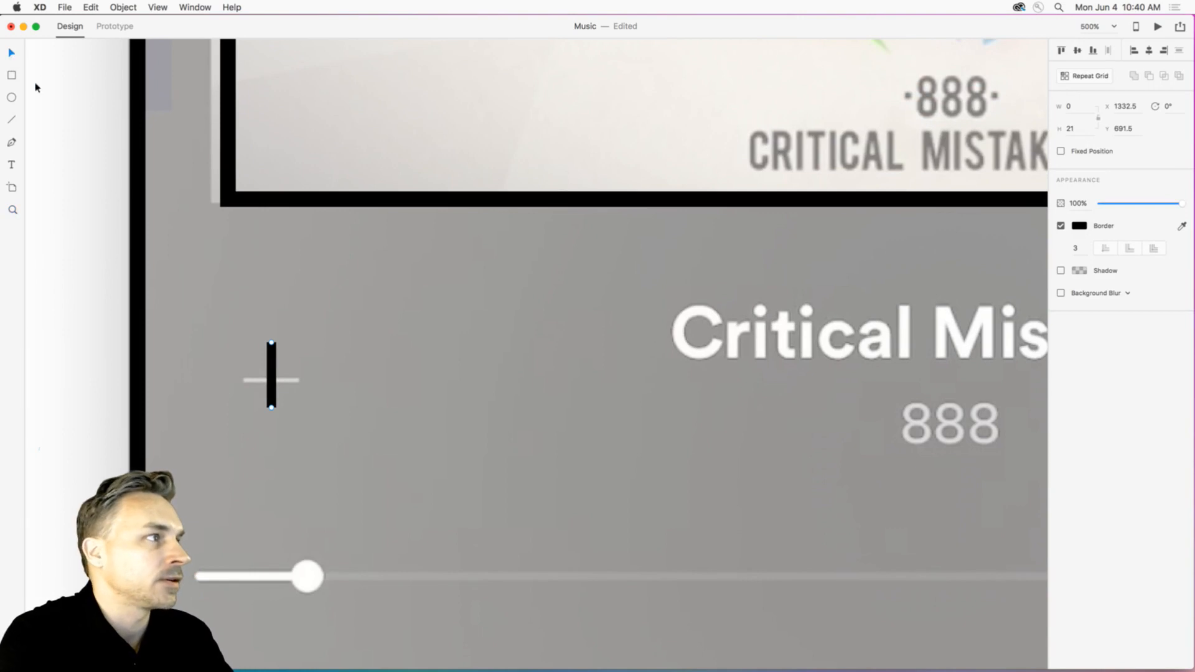
{"action": "left_click", "coordinate": [260, 375]}
{"action": "left_click", "coordinate": [272, 373]}
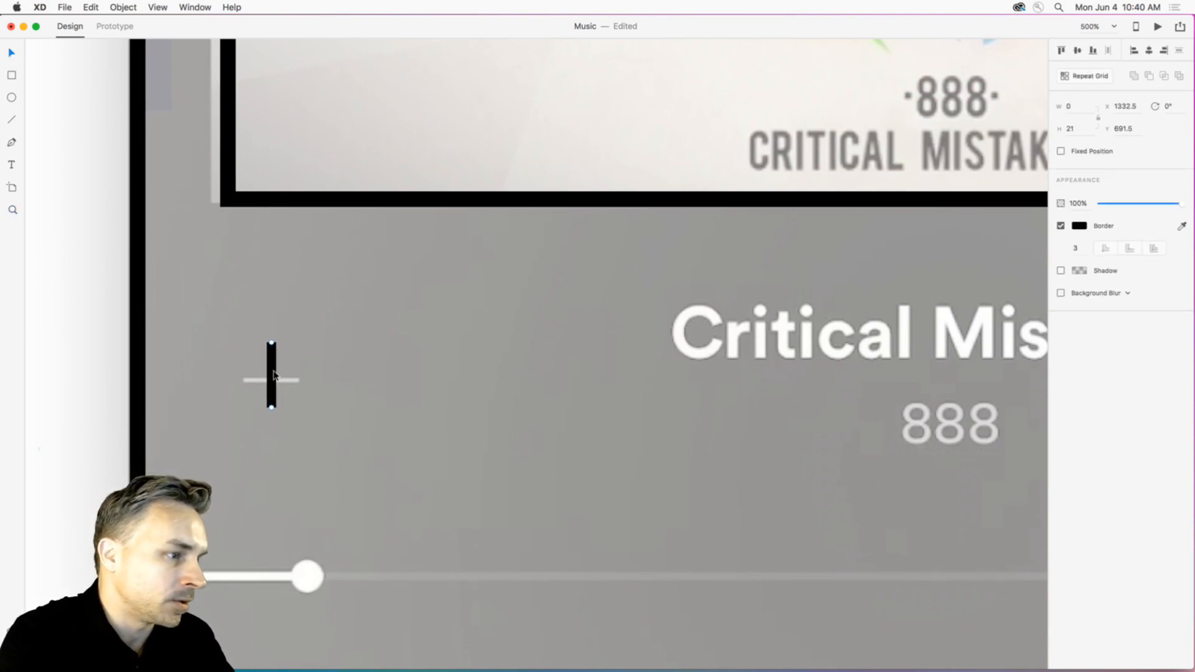
{"action": "left_click_drag", "start_coordinate": [273, 373], "coordinate": [307, 372]}
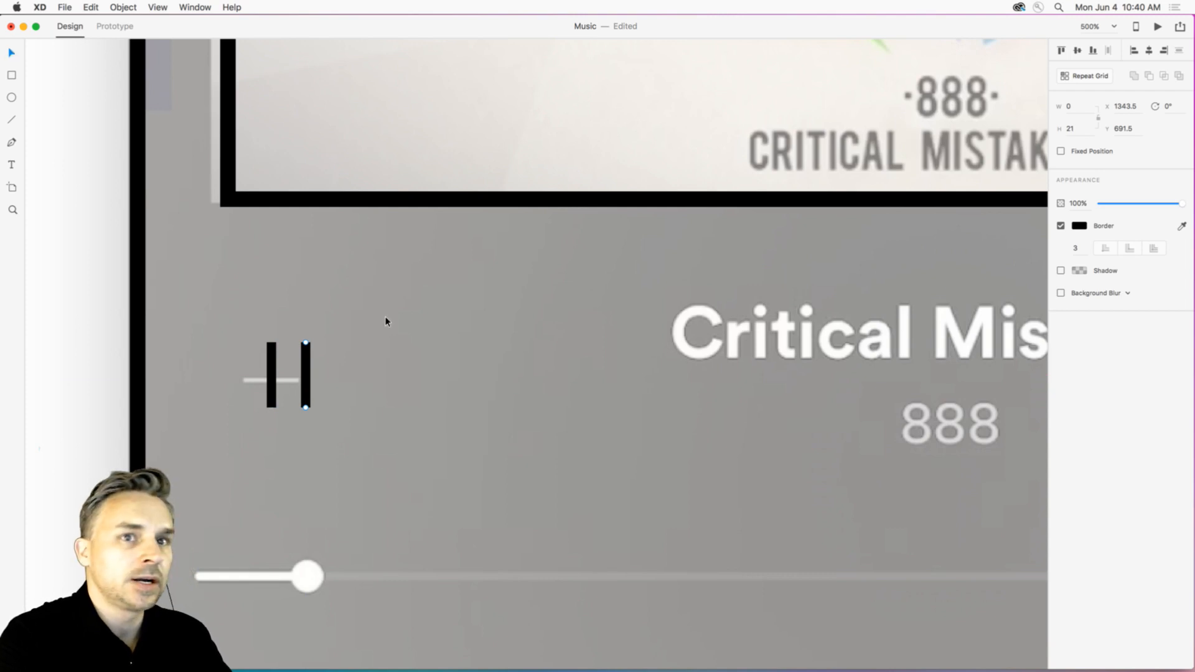
Rotate the duplicated line to 90° and center it across the vertical line to form a plus sign.
{"action": "left_click", "coordinate": [1167, 106]}
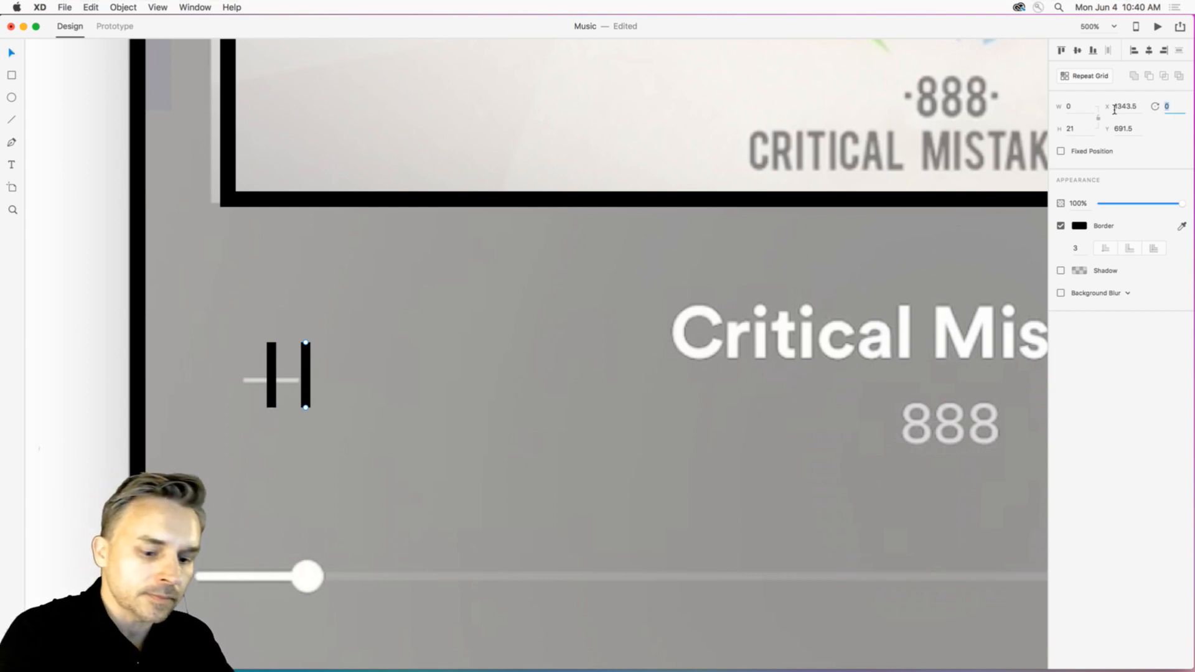
{"action": "type", "text": "90"}
{"action": "key", "text": "Return"}
{"action": "left_click_drag", "start_coordinate": [294, 376], "coordinate": [260, 376]}
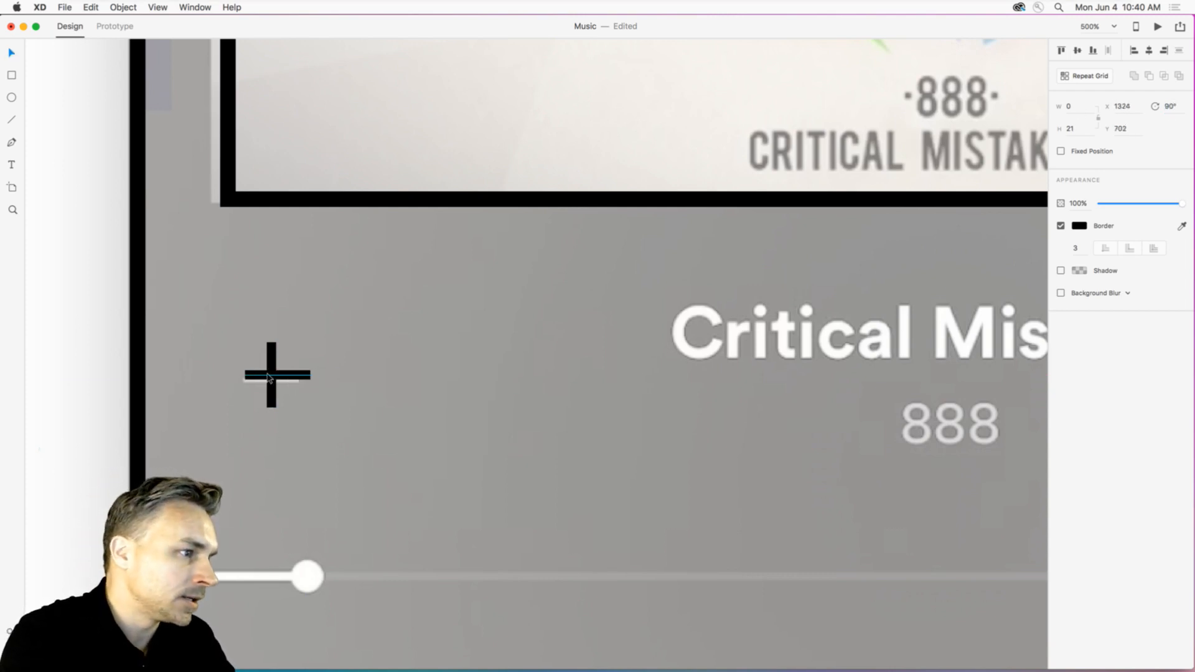
Group the horizontal and vertical lines of the plus icon.
{"action": "left_click", "coordinate": [270, 401], "text": "shift"}
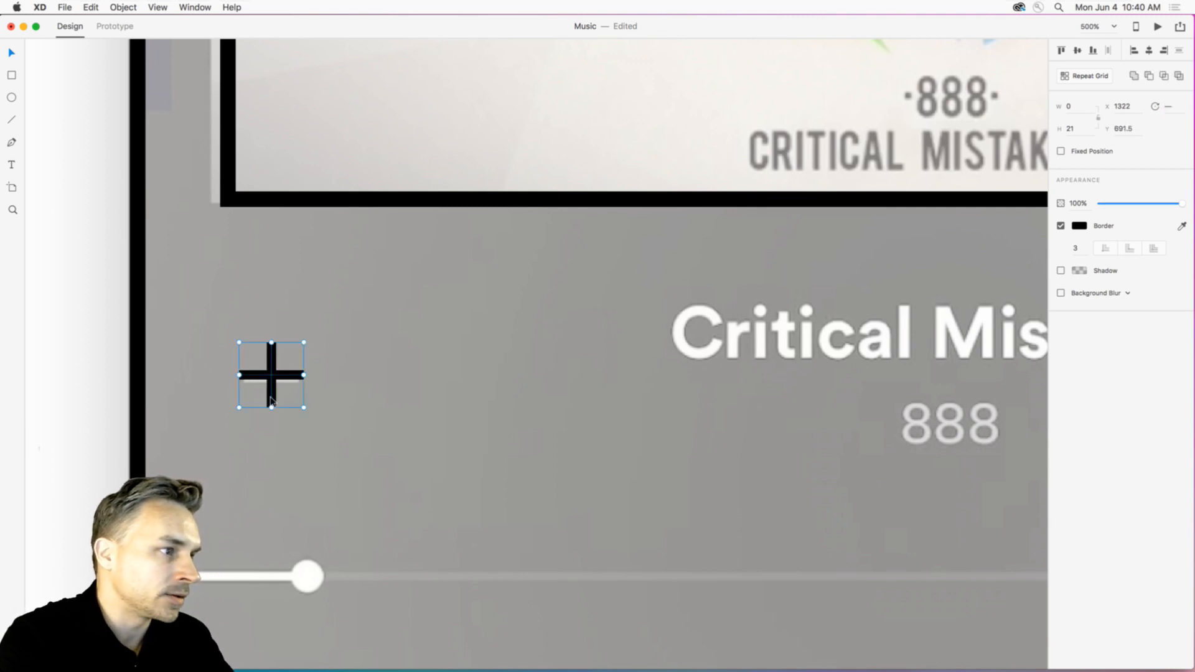
{"action": "right_click", "coordinate": [271, 399]}
{"action": "left_click", "coordinate": [297, 496]}
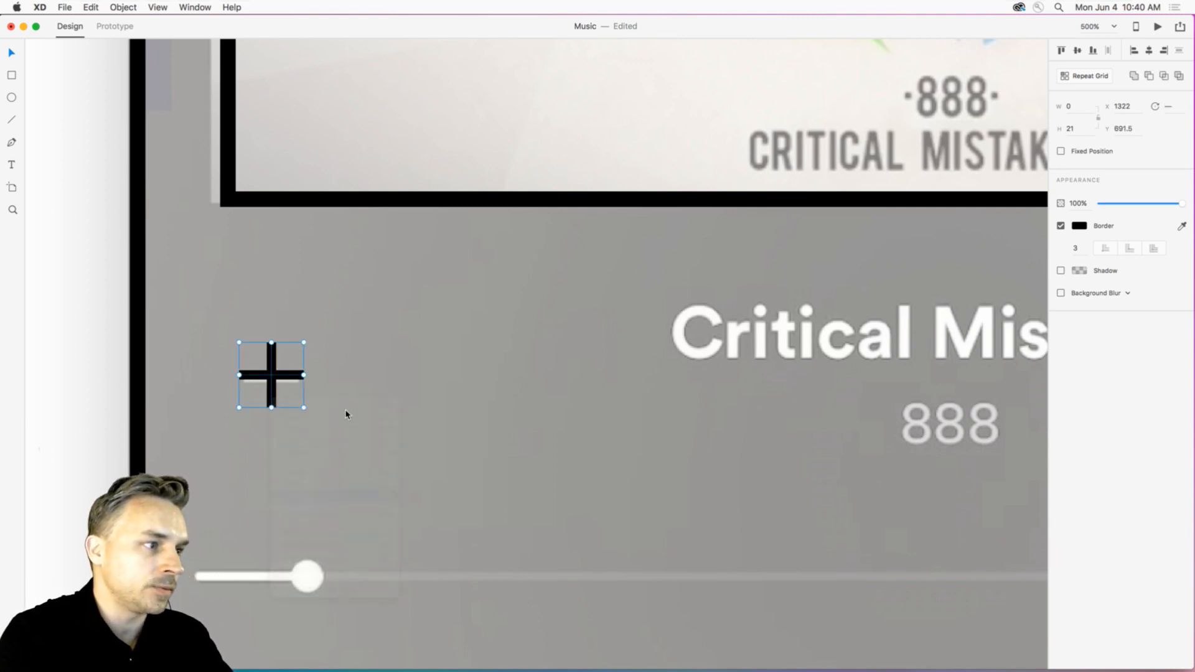
Draw a circle about 4 by 4 over the first of the three dots to the right of the song title.
{"action": "key", "text": "super+minus"}
{"action": "key", "text": "super+minus"}
{"action": "key", "text": "super+minus"}
{"action": "left_click_drag", "start_coordinate": [570, 394], "coordinate": [393, 379]}
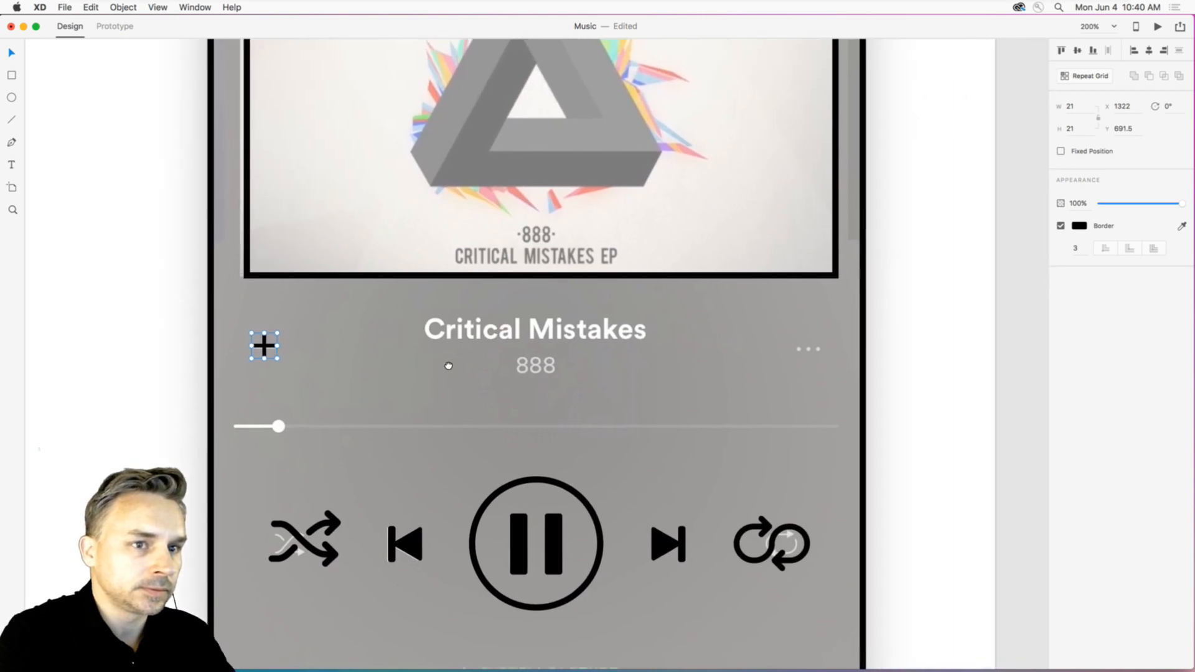
{"action": "left_click", "coordinate": [10, 122]}
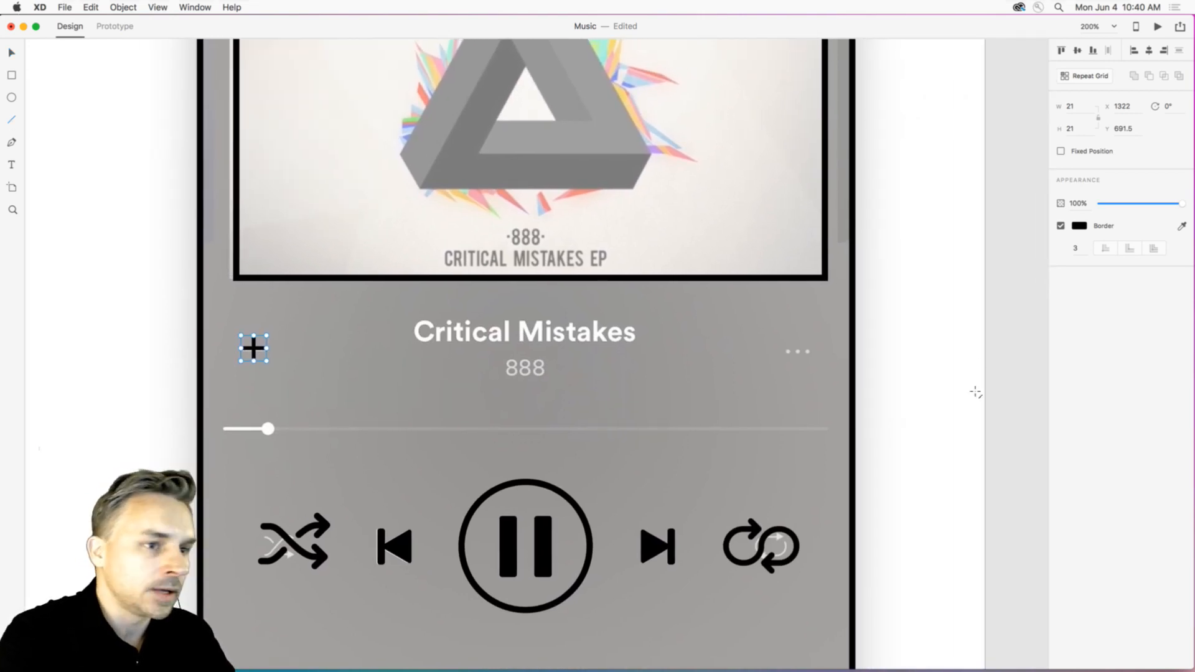
{"action": "key", "text": "super+plus"}
{"action": "left_click_drag", "start_coordinate": [817, 360], "coordinate": [542, 370]}
{"action": "key", "text": "super+plus"}
{"action": "key", "text": "super+plus"}
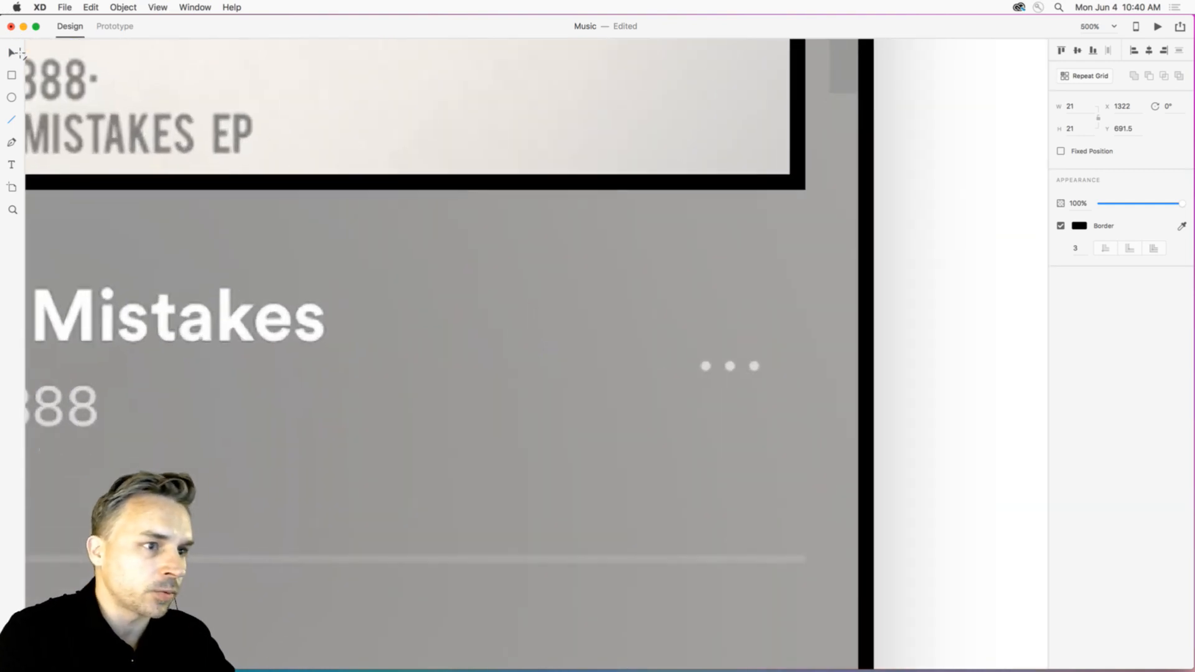
{"action": "key", "text": "e"}
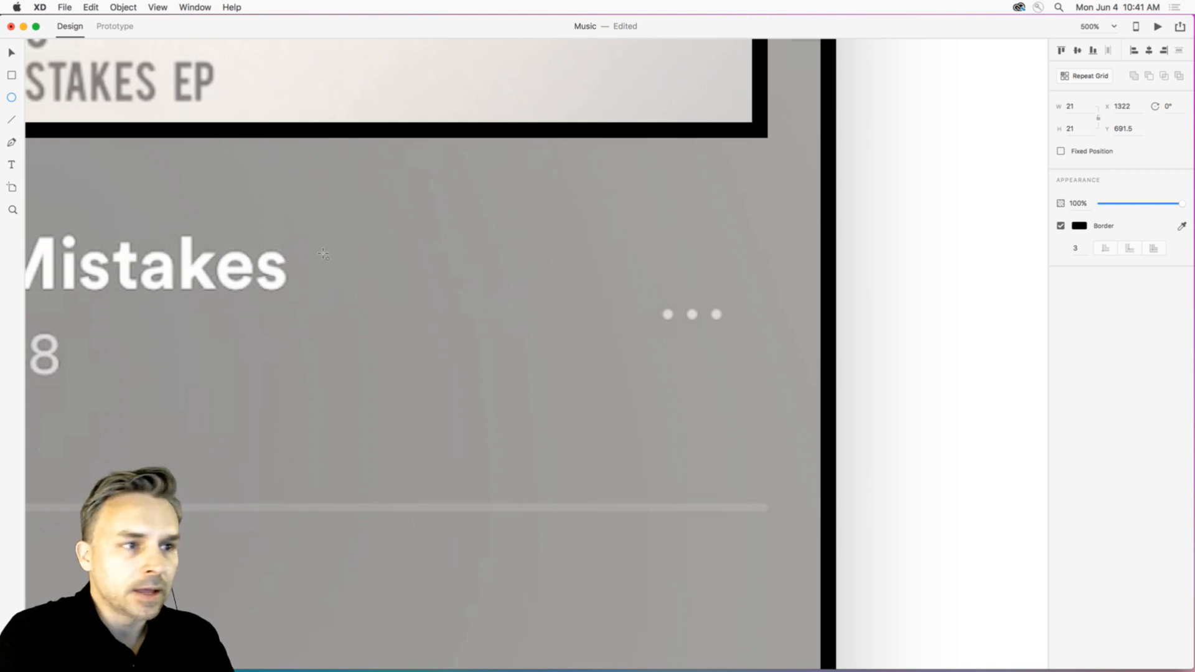
{"action": "scroll", "coordinate": [663, 316], "scroll_direction": "down", "scroll_amount": 1}
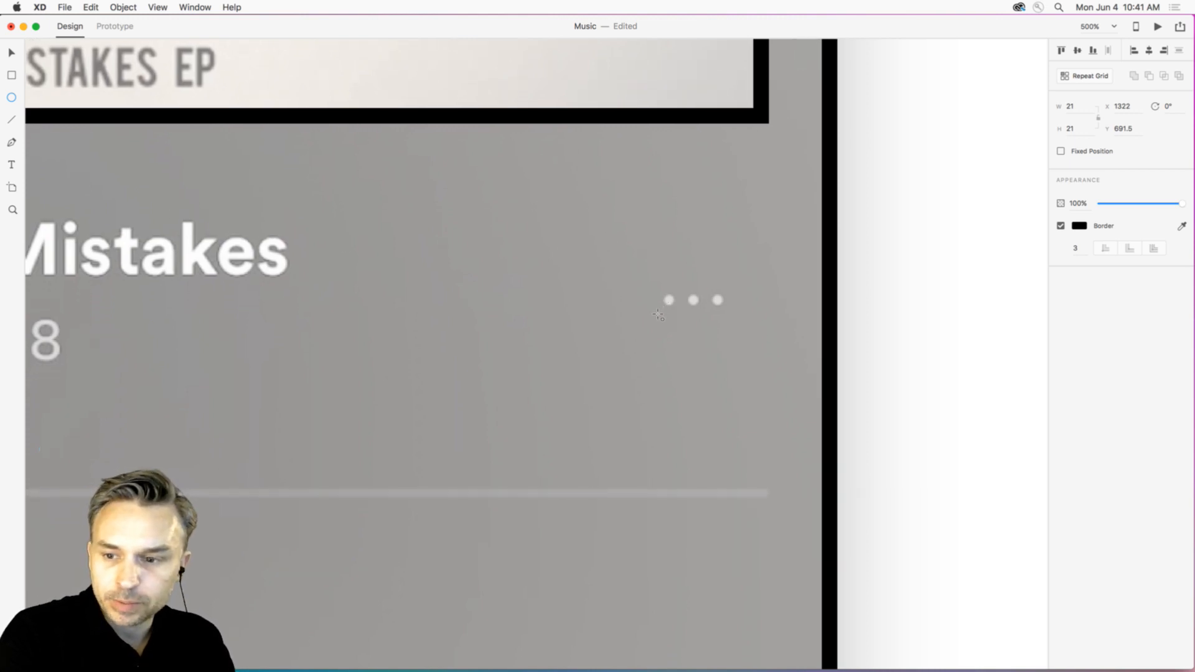
{"action": "scroll", "coordinate": [666, 308], "scroll_direction": "left", "scroll_amount": 1}
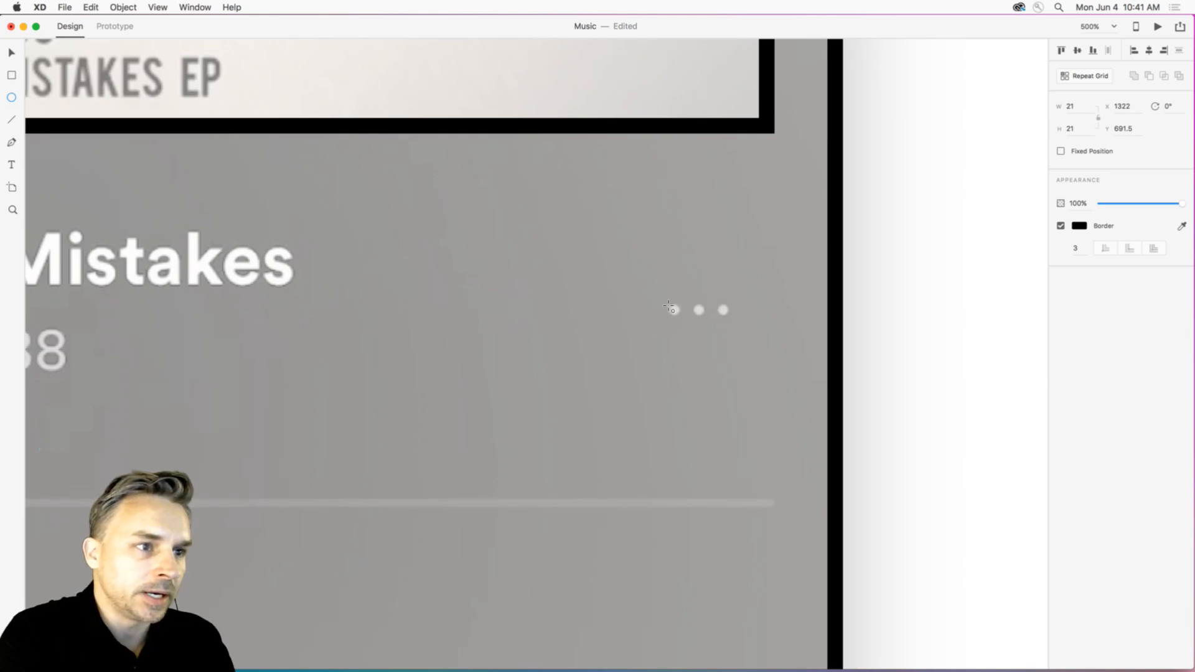
{"action": "left_click_drag", "start_coordinate": [665, 304], "coordinate": [678, 316]}
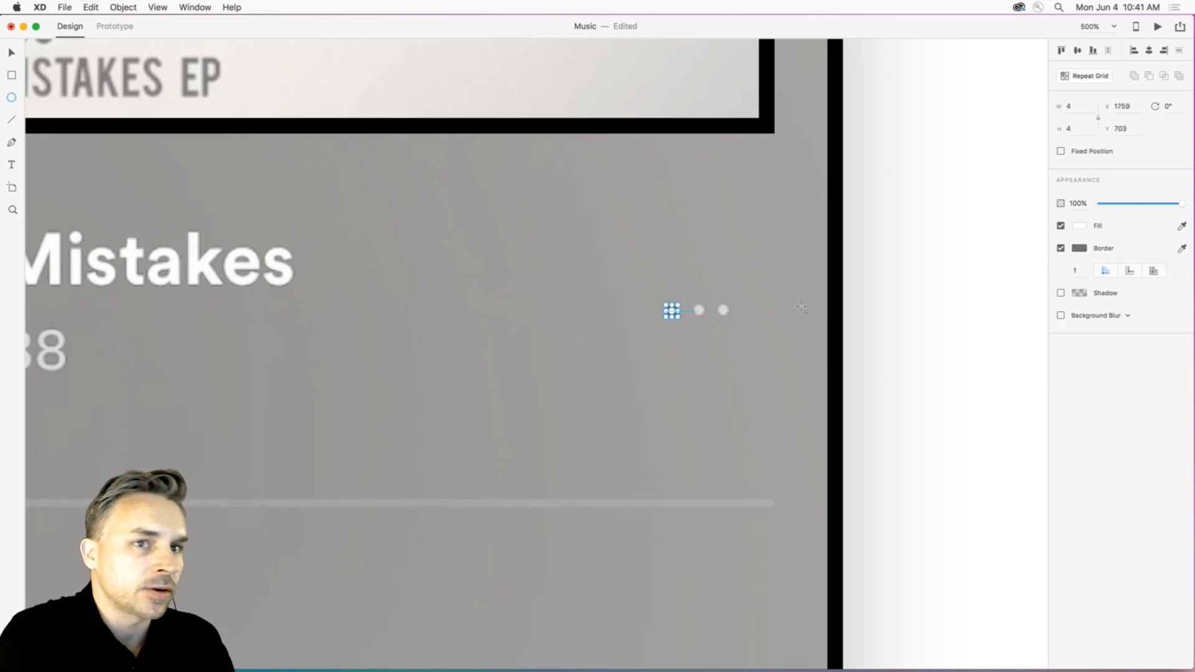
Remove the small circle's border and fill it with black (#000000).
{"action": "left_click", "coordinate": [1061, 248]}
{"action": "left_click", "coordinate": [1079, 226]}
{"action": "type", "text": "000"}
{"action": "key", "text": "Return"}
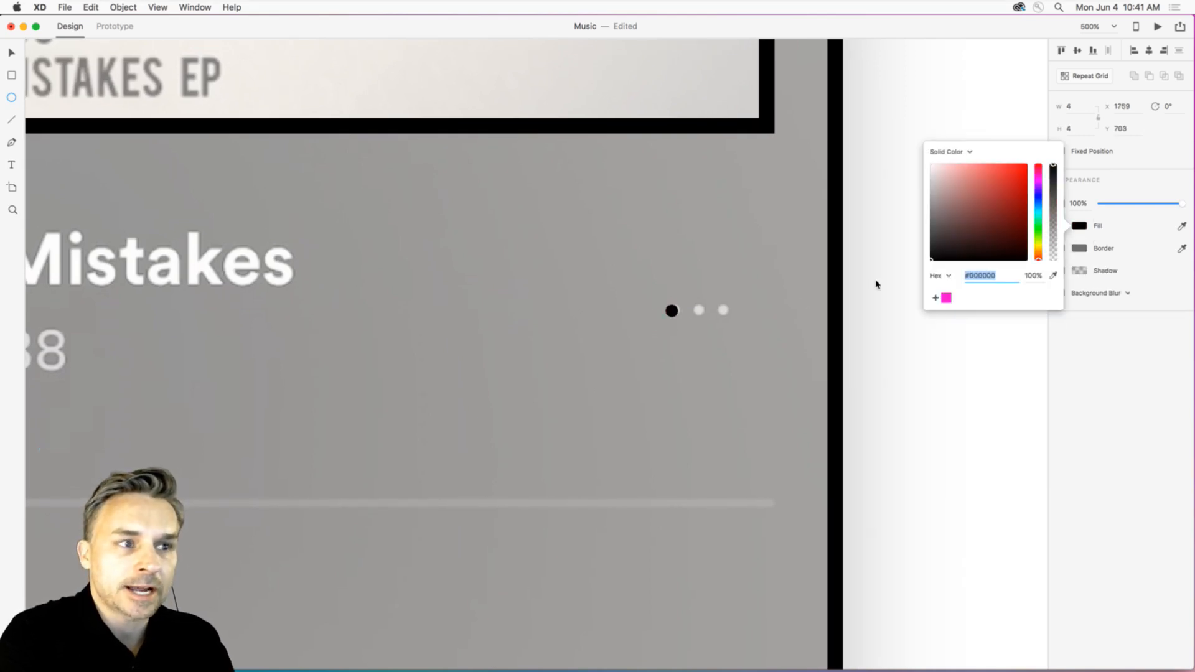
Duplicate the black dot twice to its right at even spacing to form a row of three dots.
{"action": "left_click", "coordinate": [13, 50]}
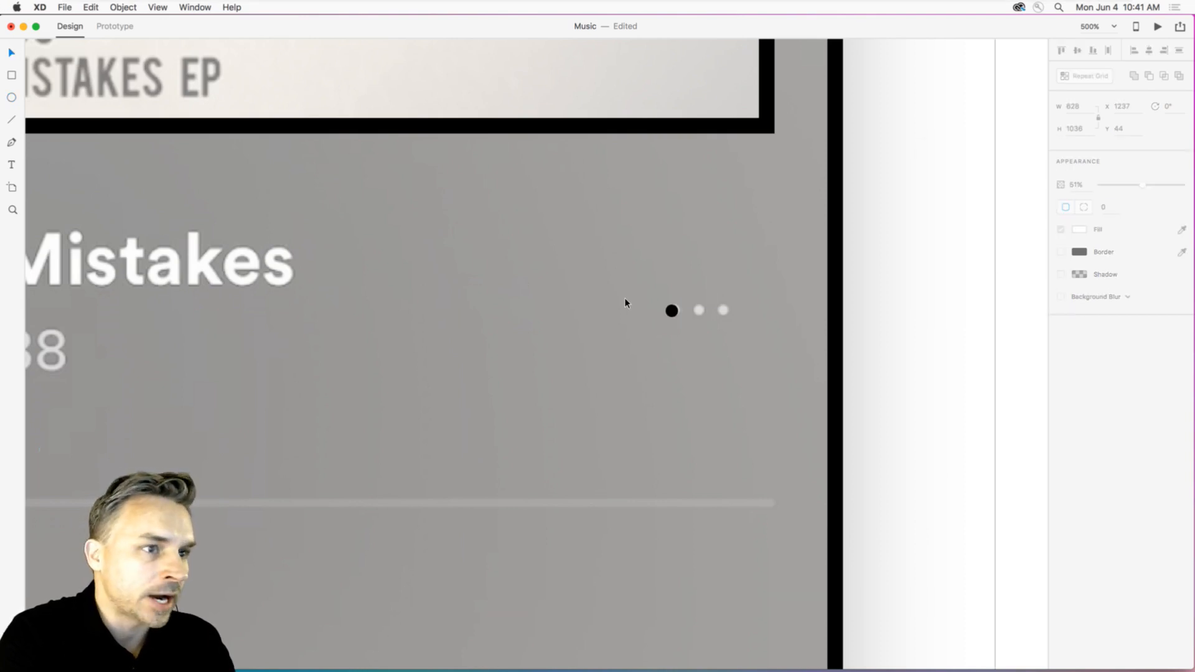
{"action": "left_click_drag", "start_coordinate": [672, 310], "coordinate": [715, 313]}
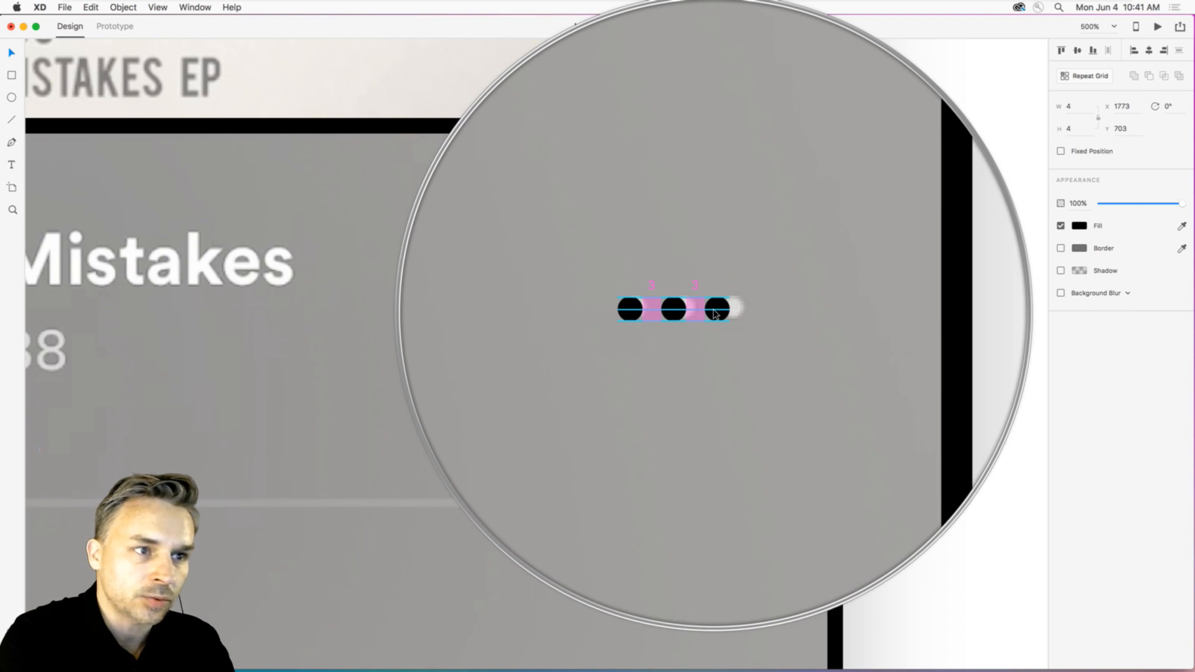
Group the three black dots and nudge the group 2 px right to X 1761.
{"action": "left_click", "coordinate": [715, 313]}
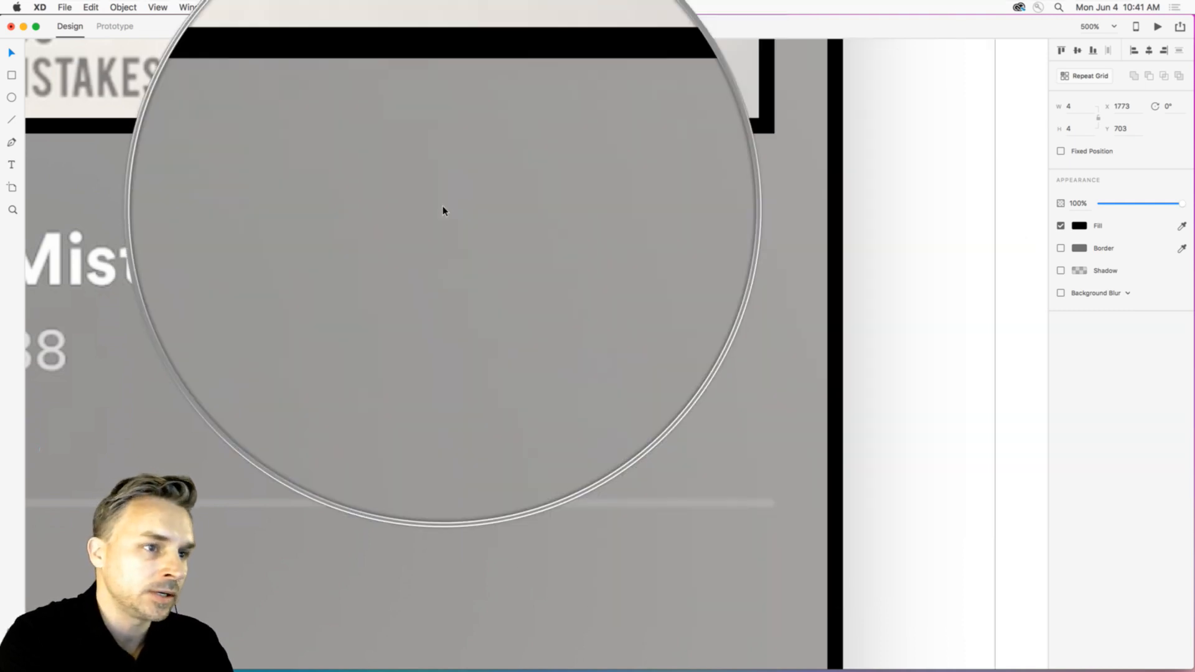
{"action": "left_click", "coordinate": [693, 311], "text": "shift"}
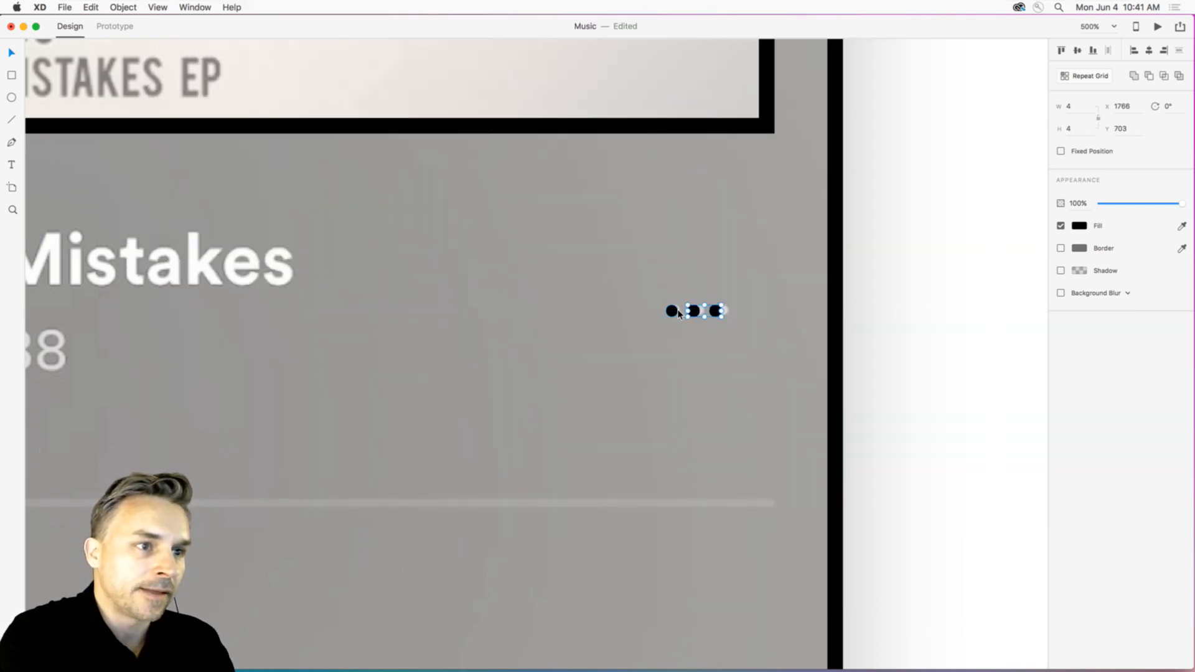
{"action": "left_click", "coordinate": [672, 311], "text": "shift"}
{"action": "right_click", "coordinate": [673, 310]}
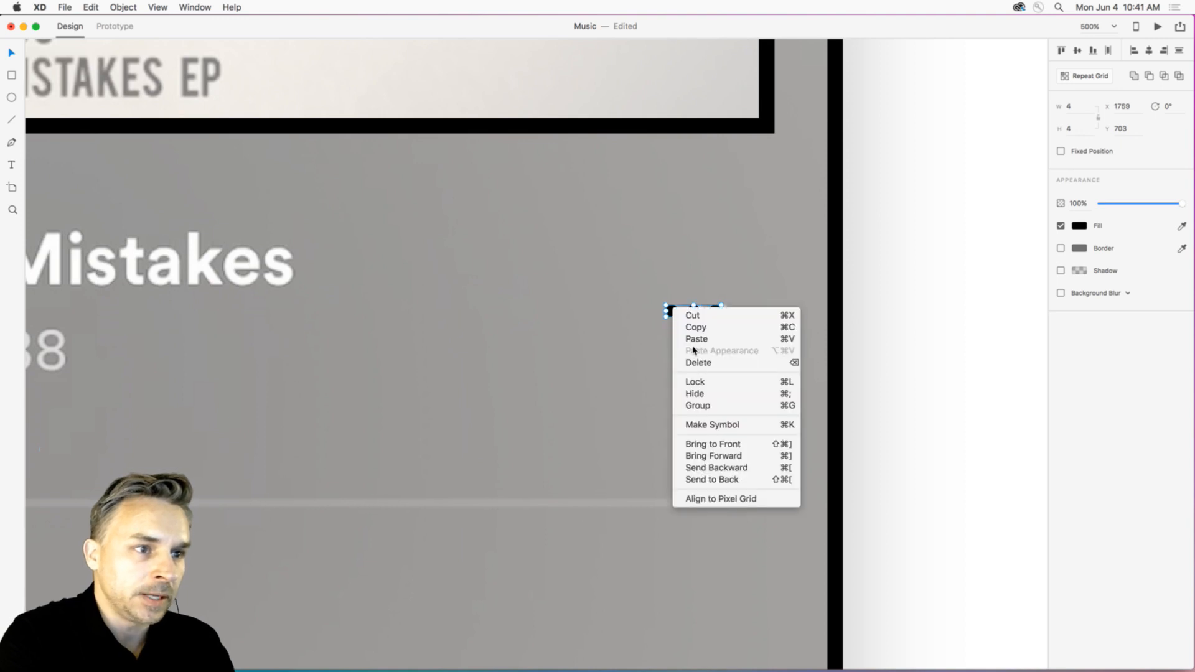
{"action": "left_click", "coordinate": [700, 406]}
{"action": "key", "text": "Right"}
{"action": "key", "text": "Right"}
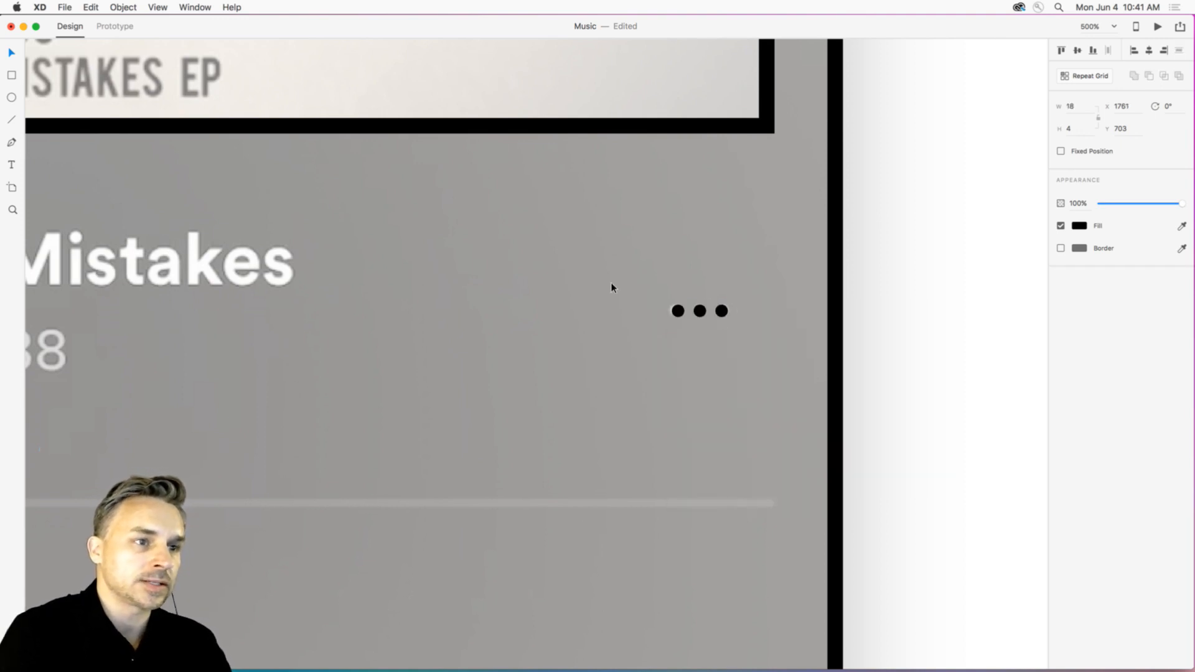
Try tracing the song progress bar with a straight line about 482 wide.
{"action": "key", "text": "super+minus"}
{"action": "key", "text": "super+minus"}
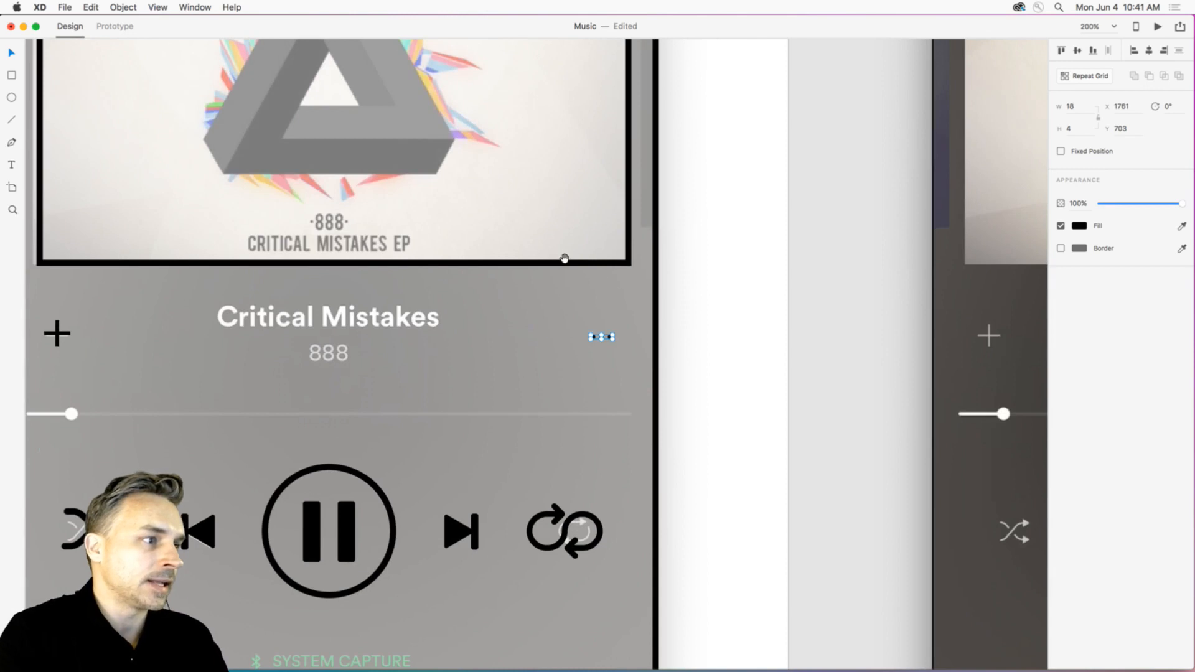
{"action": "scroll", "coordinate": [523, 348], "scroll_direction": "left", "scroll_amount": 5}
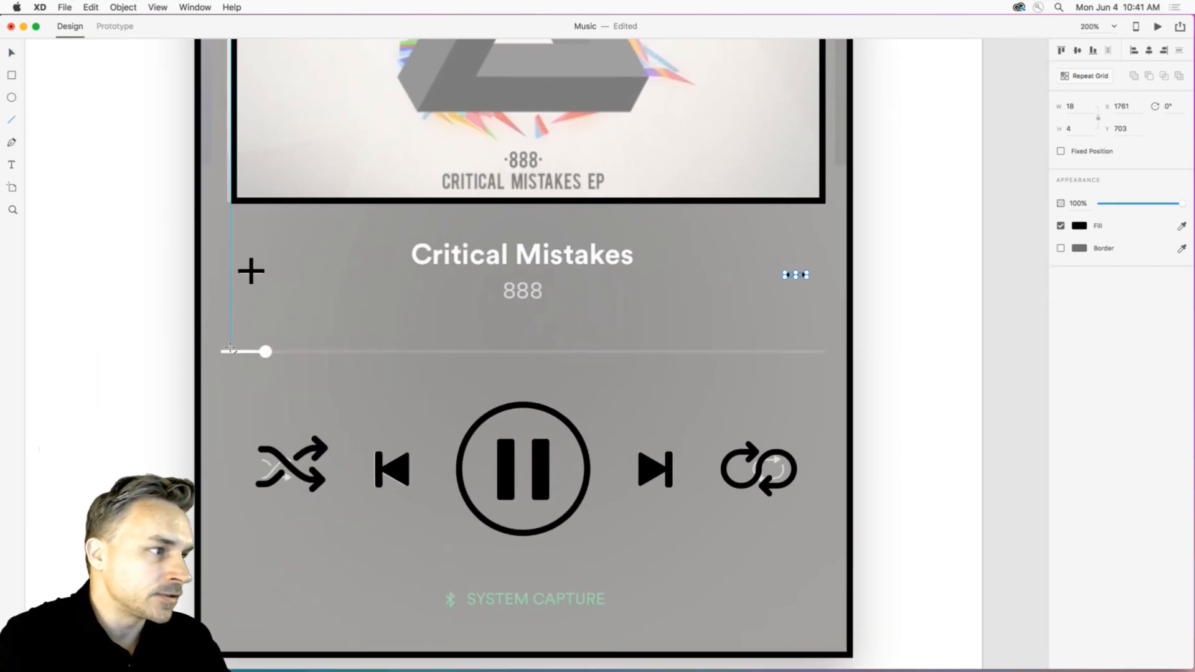
{"action": "mouse_move", "coordinate": [222, 352]}
{"action": "left_mouse_down"}
{"action": "mouse_move", "coordinate": [701, 361]}
{"action": "mouse_move", "coordinate": [832, 381]}
{"action": "left_mouse_up"}
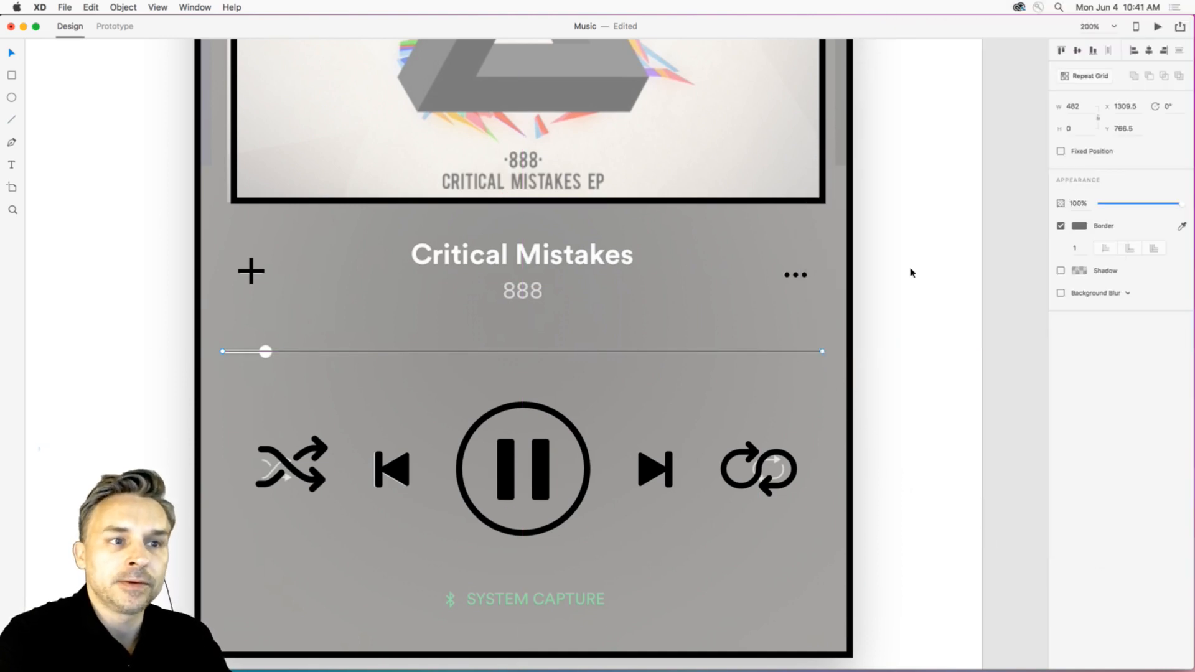
{"action": "left_click", "coordinate": [108, 152]}
Draw a rounded rectangle about 487 wide over the song progress bar and reduce its height to 4.
{"action": "left_click", "coordinate": [7, 75]}
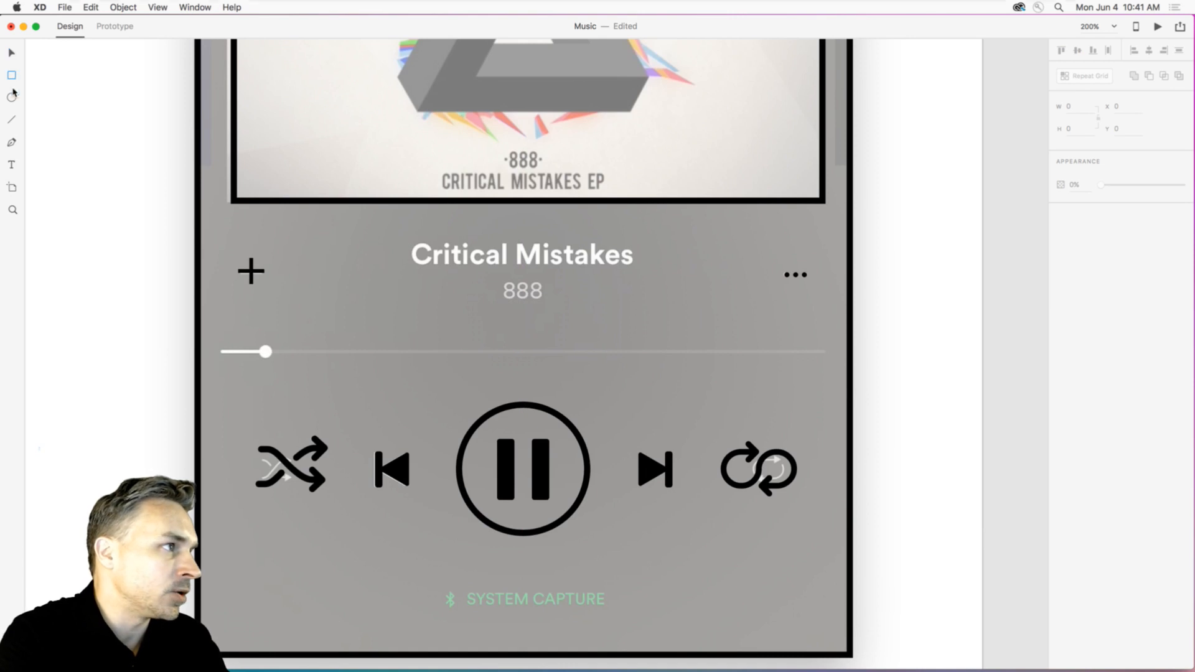
{"action": "mouse_move", "coordinate": [221, 352]}
{"action": "left_mouse_down"}
{"action": "mouse_move", "coordinate": [816, 354]}
{"action": "mouse_move", "coordinate": [826, 372]}
{"action": "mouse_move", "coordinate": [803, 362]}
{"action": "left_mouse_up"}
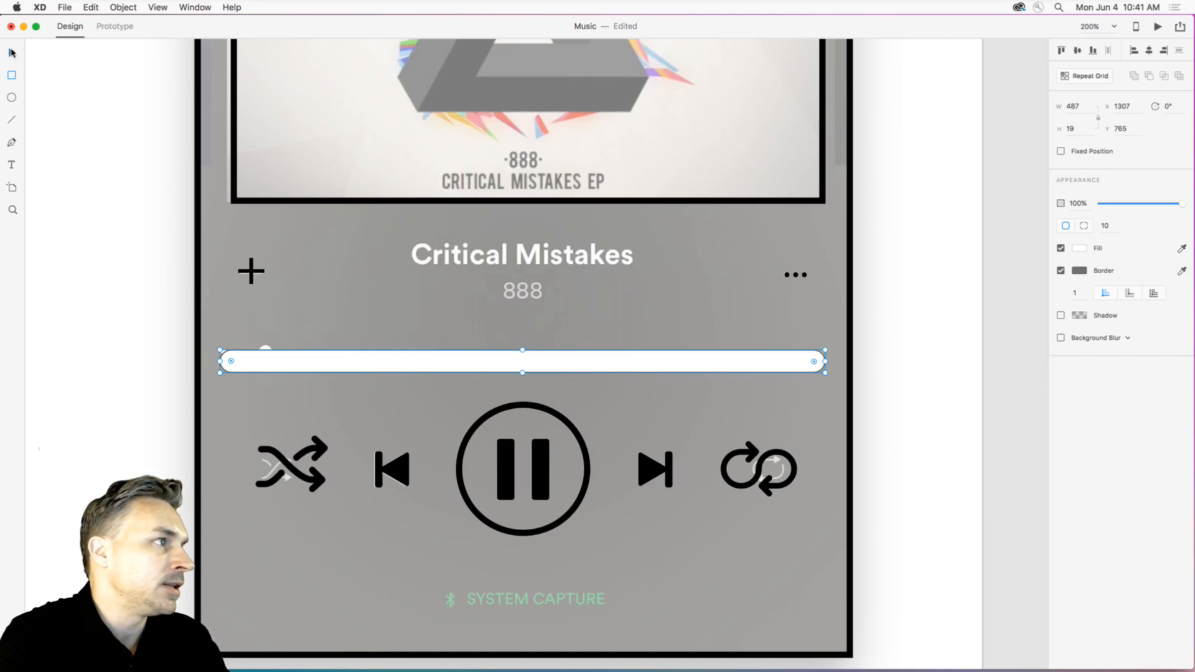
{"action": "key", "text": "v"}
{"action": "left_click_drag", "start_coordinate": [220, 372], "coordinate": [219, 352]}
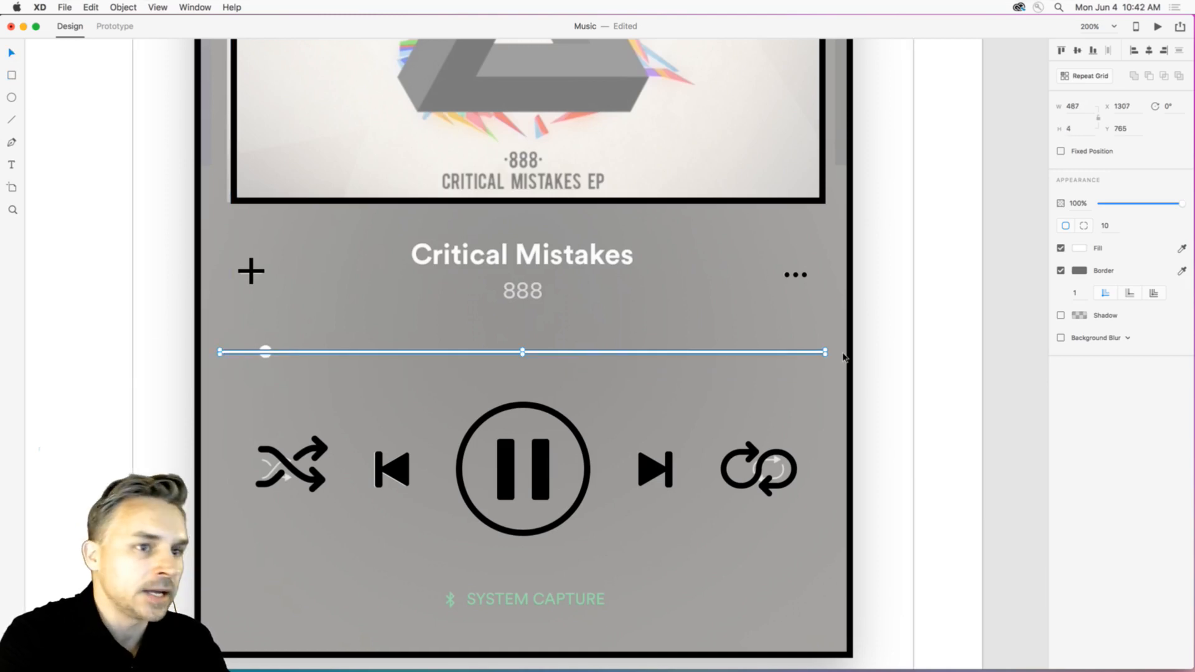
Remove the progress bar rectangle's border and fill it with black (#000000).
{"action": "left_click", "coordinate": [1061, 270]}
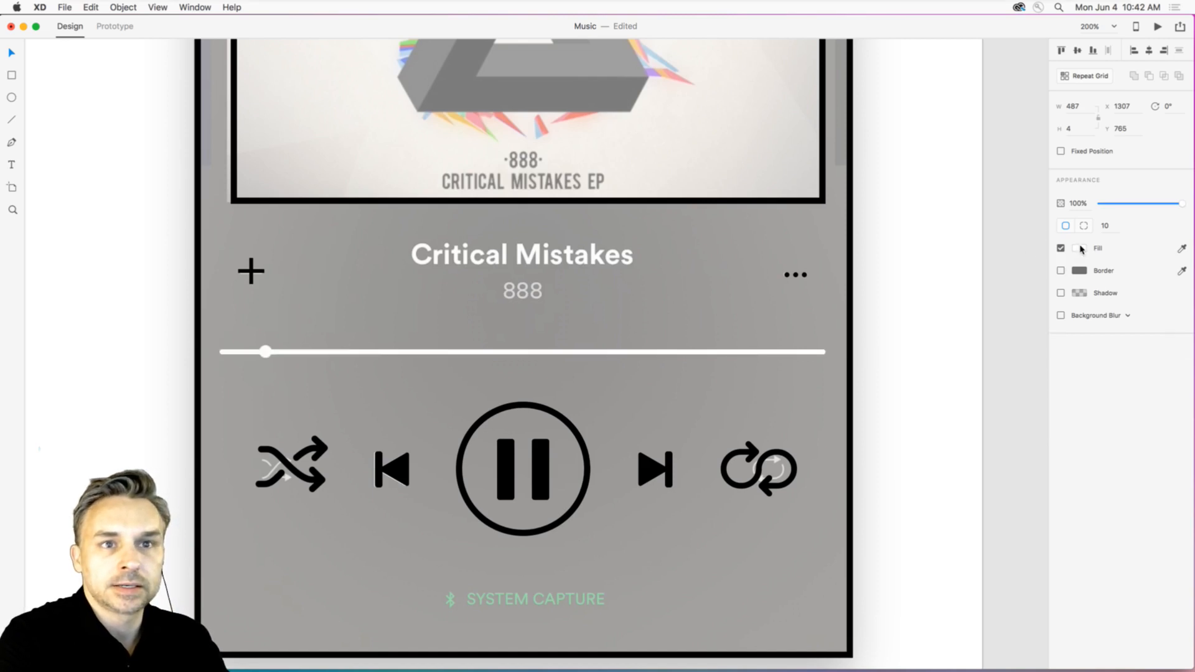
{"action": "left_click", "coordinate": [1079, 248]}
{"action": "type", "text": "000"}
{"action": "key", "text": "Return"}
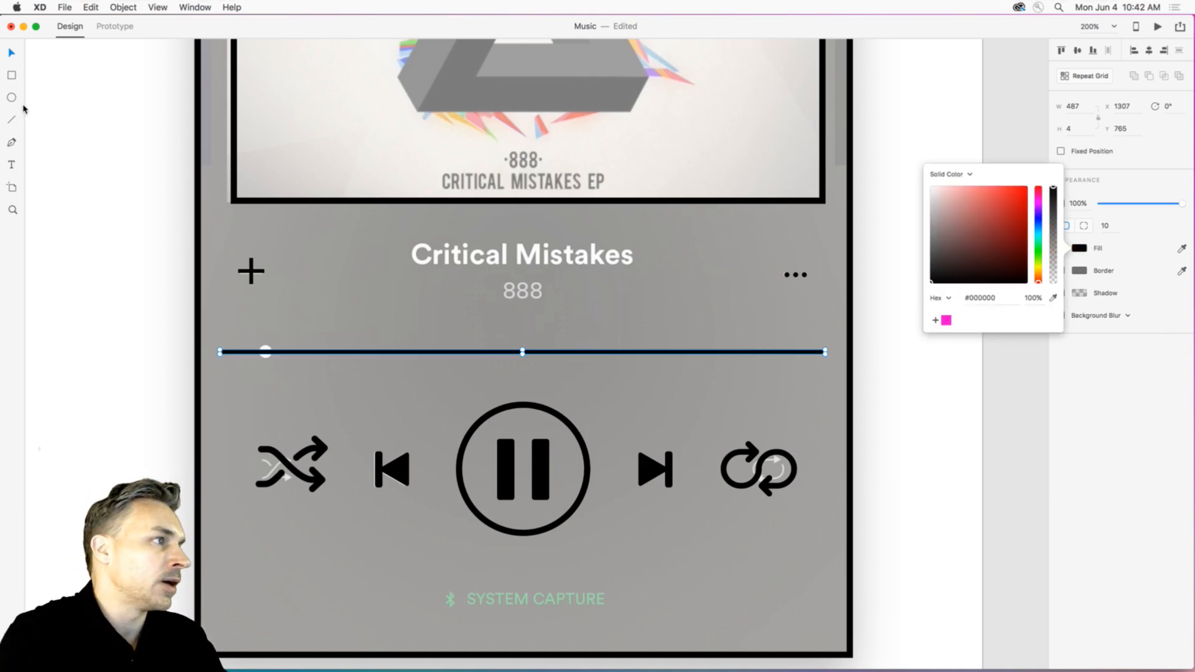
Draw a circle about 14 by 14 over the progress bar's playhead, without a border and filled with black (#000000).
{"action": "left_click", "coordinate": [12, 98]}
{"action": "left_click_drag", "start_coordinate": [264, 351], "coordinate": [272, 360]}
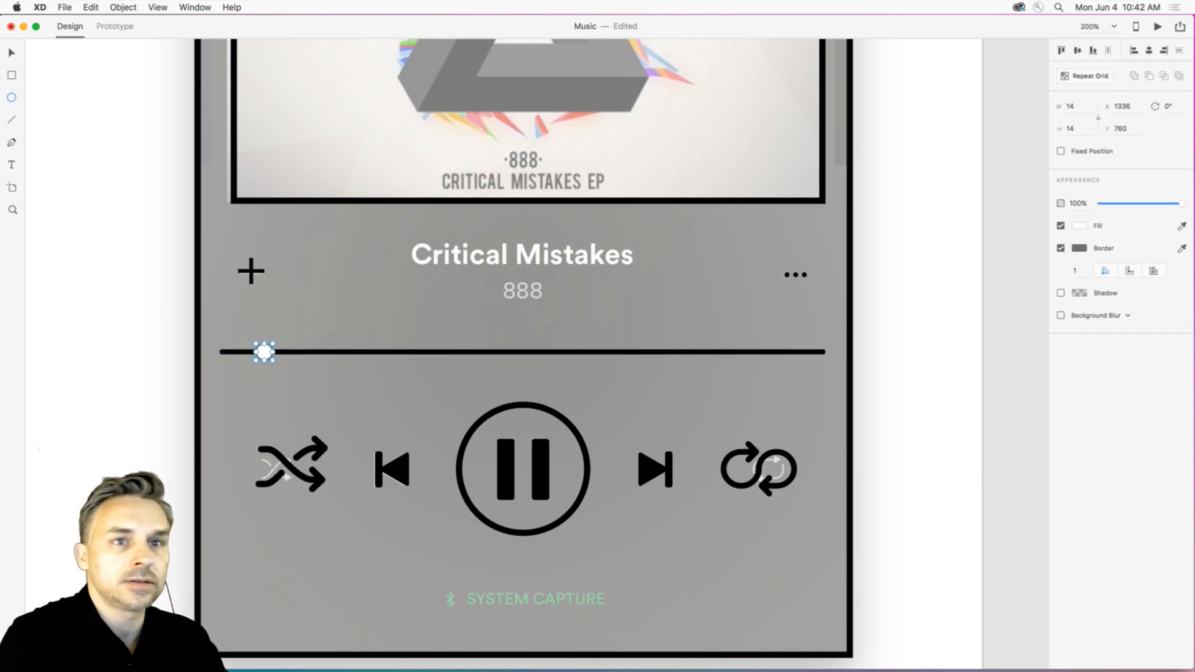
{"action": "left_click", "coordinate": [1062, 249]}
{"action": "left_click", "coordinate": [1080, 226]}
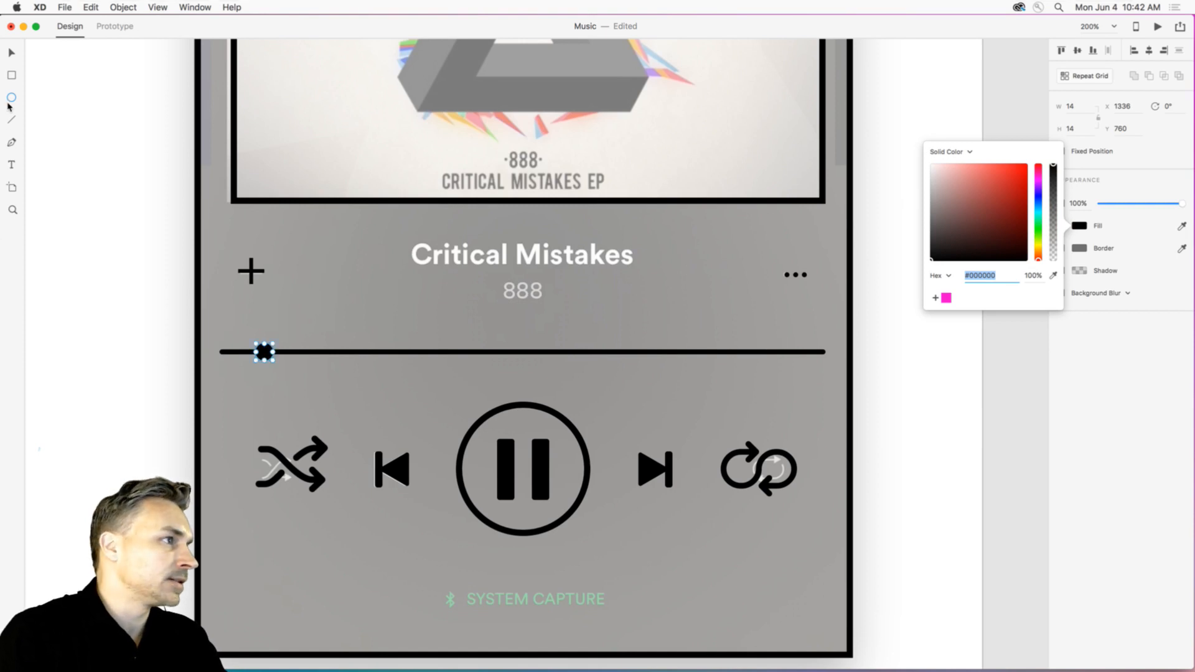
{"action": "left_click", "coordinate": [15, 54]}
{"action": "left_click", "coordinate": [107, 173]}
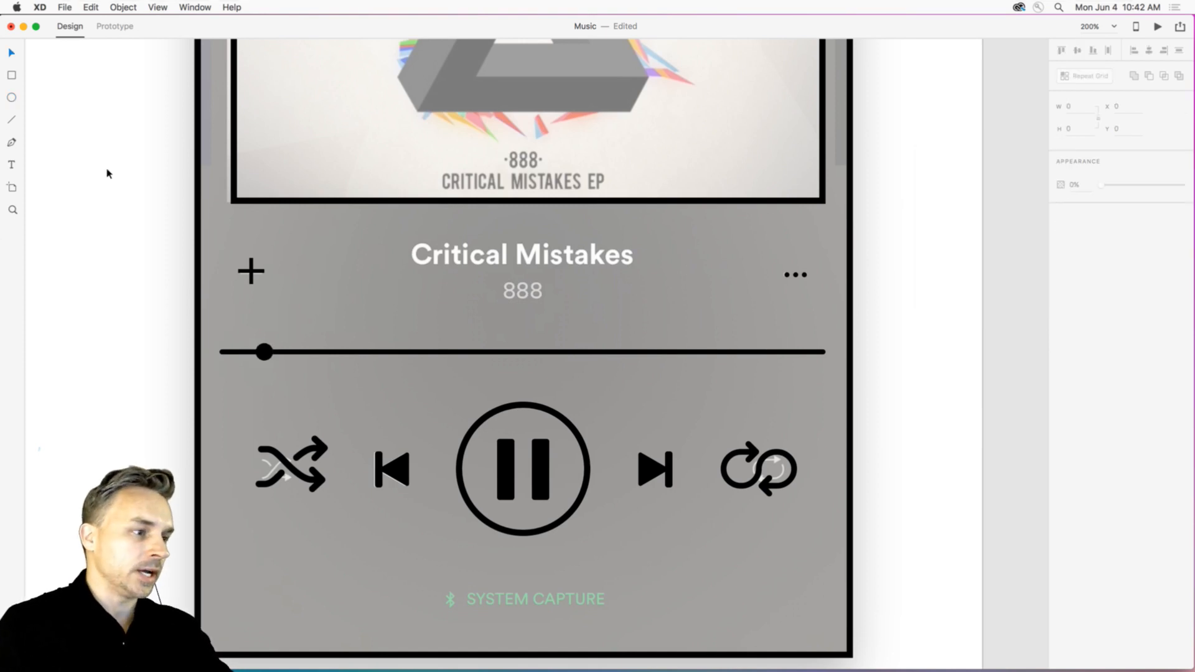
Select the square frame around the album artwork on the traced music player screen.
{"action": "key", "text": "super+minus"}
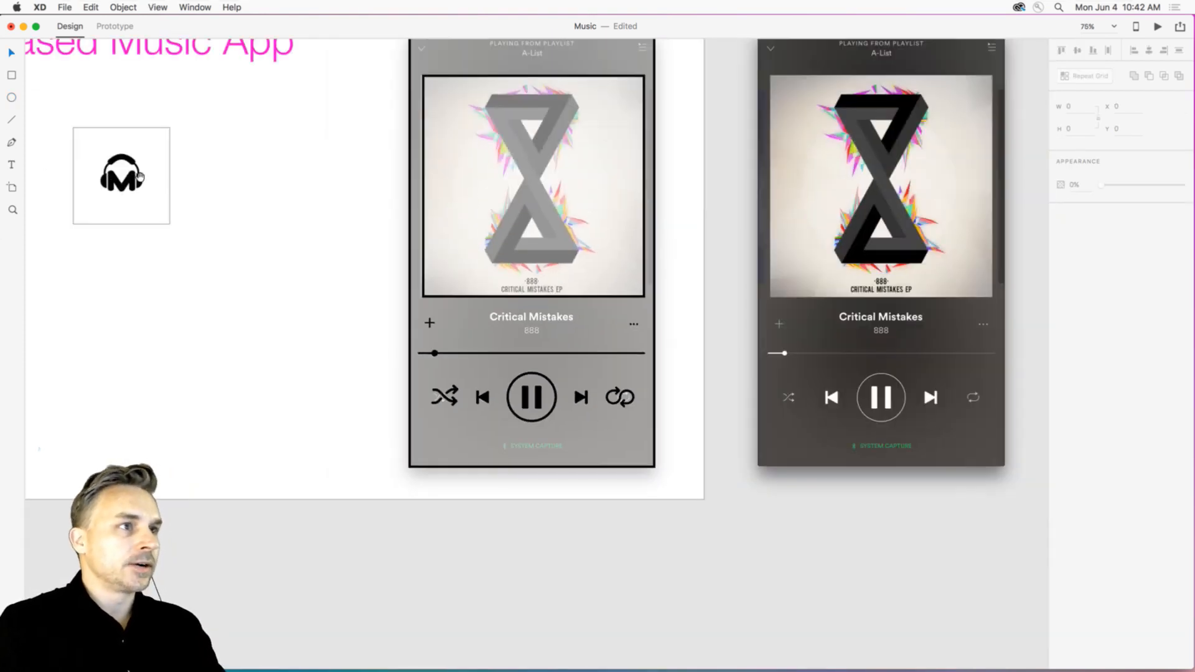
{"action": "scroll", "coordinate": [191, 359], "scroll_direction": "up", "scroll_amount": 5}
{"action": "scroll", "coordinate": [191, 359], "scroll_direction": "down", "scroll_amount": 2}
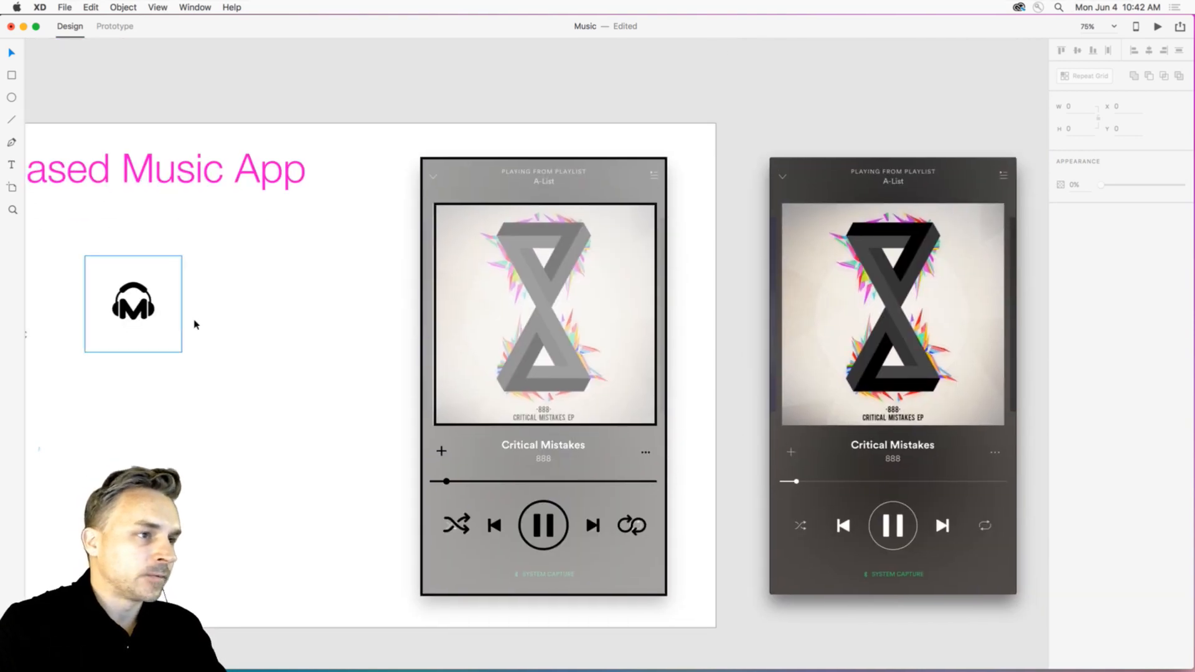
{"action": "left_click", "coordinate": [528, 204]}
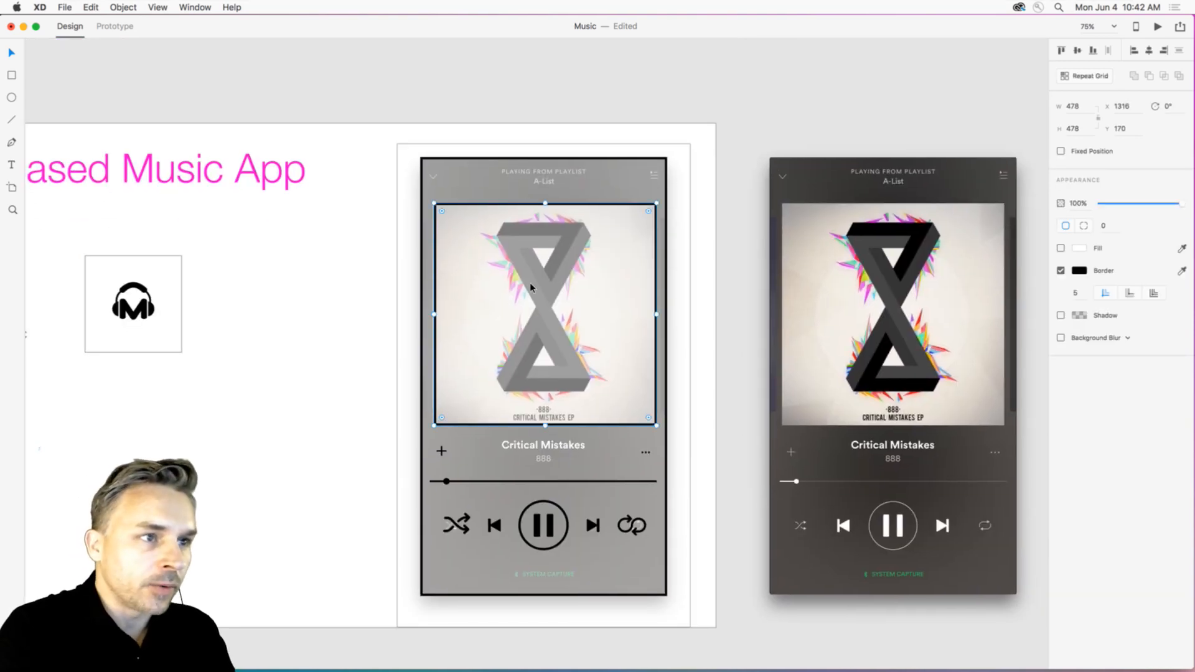
Switch to Finder and open the Artists folder inside MusicApp, with its images shown as thumbnails.
{"action": "mouse_move", "coordinate": [212, 656]}
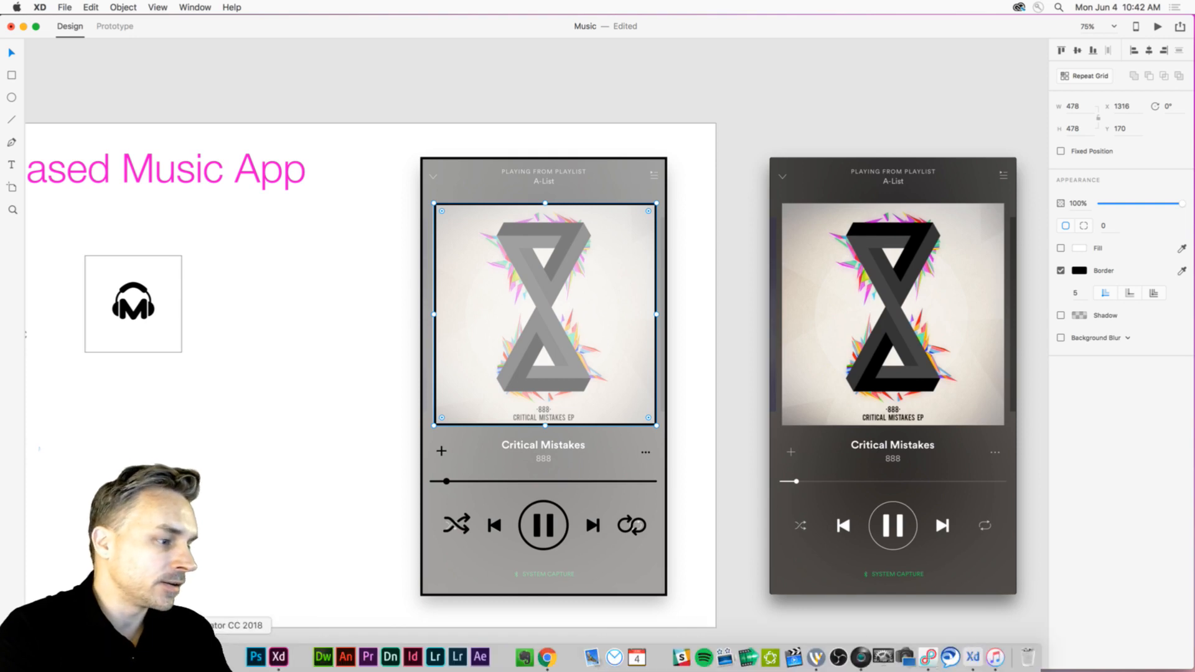
{"action": "left_click", "coordinate": [167, 657]}
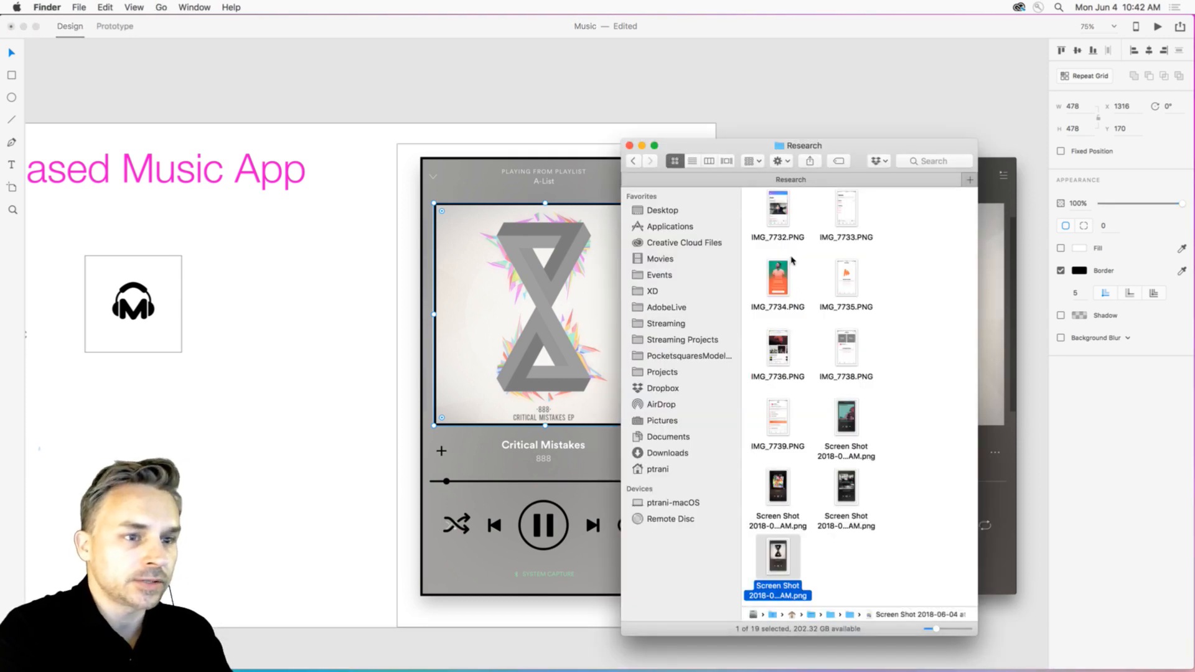
{"action": "scroll", "coordinate": [792, 260], "scroll_direction": "up", "scroll_amount": 10}
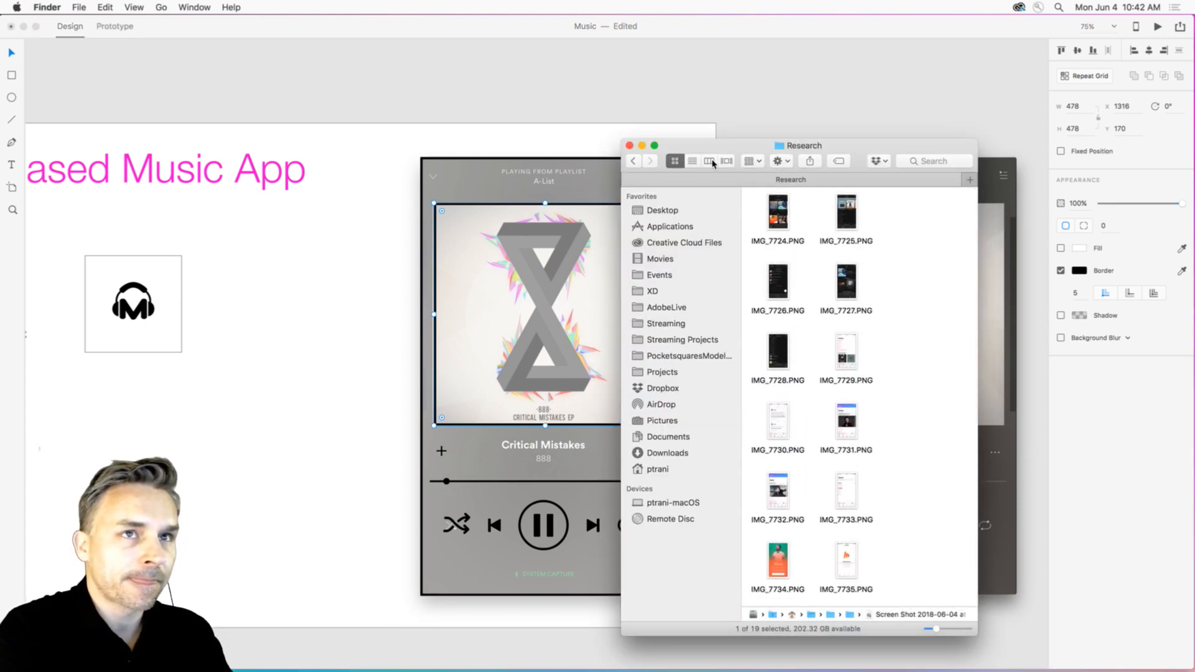
{"action": "left_click", "coordinate": [711, 162]}
{"action": "right_click", "coordinate": [807, 247]}
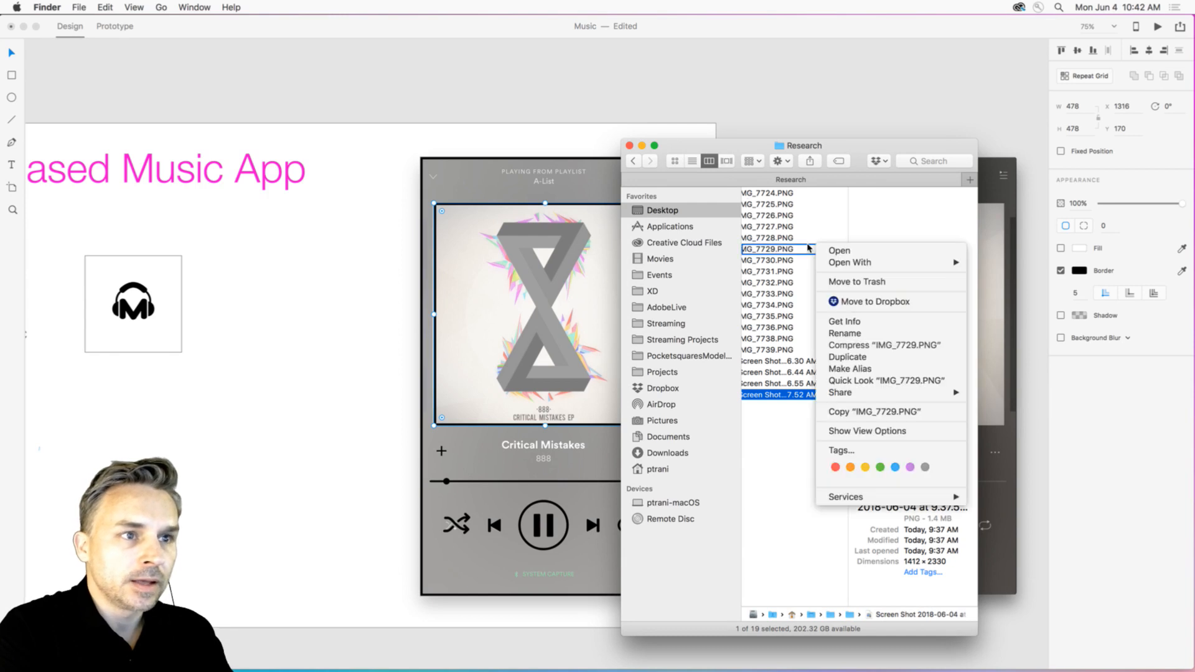
{"action": "left_click", "coordinate": [774, 219]}
{"action": "scroll", "coordinate": [762, 445], "scroll_direction": "left", "scroll_amount": 5}
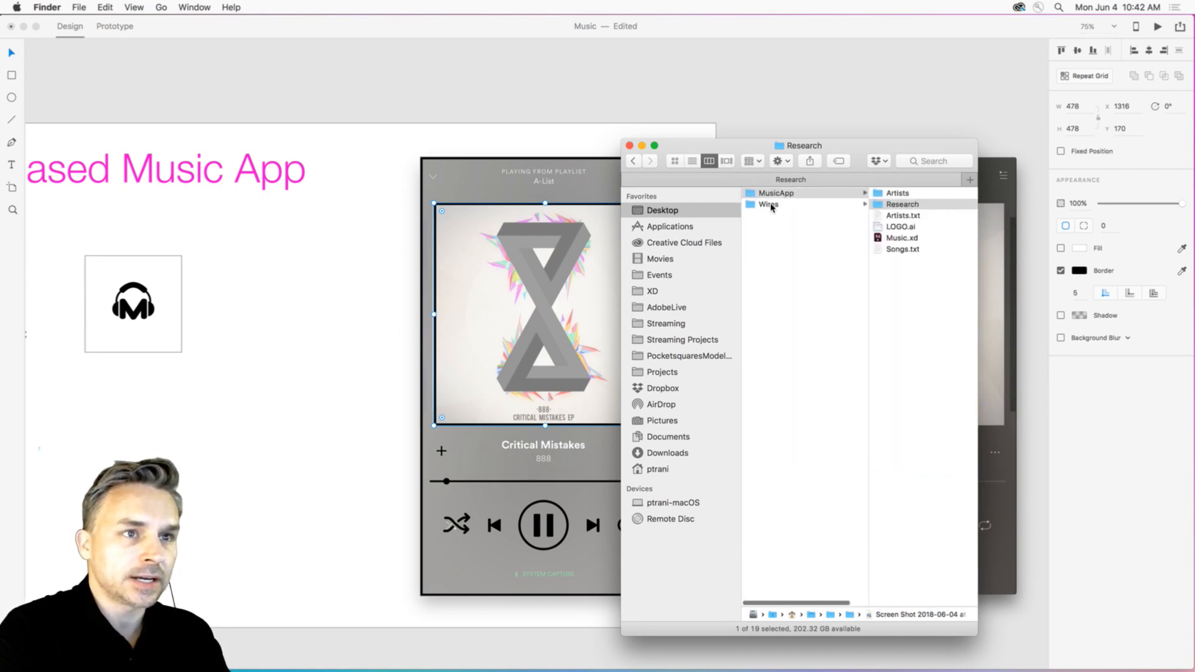
{"action": "left_click", "coordinate": [896, 194]}
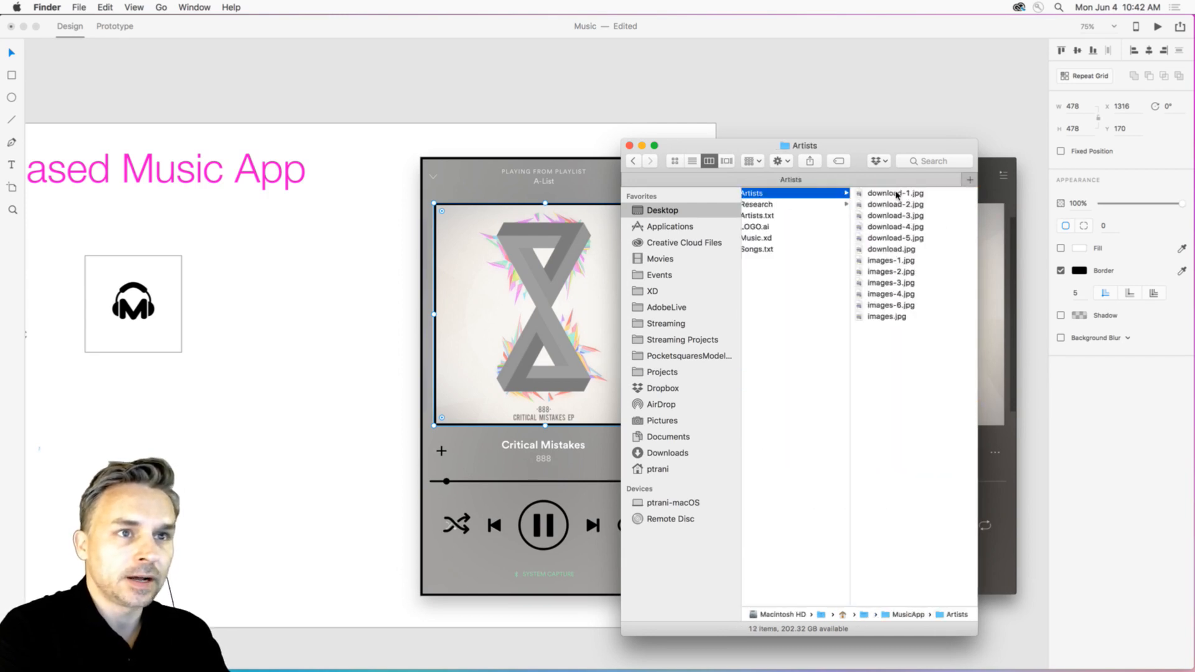
{"action": "left_click", "coordinate": [680, 162]}
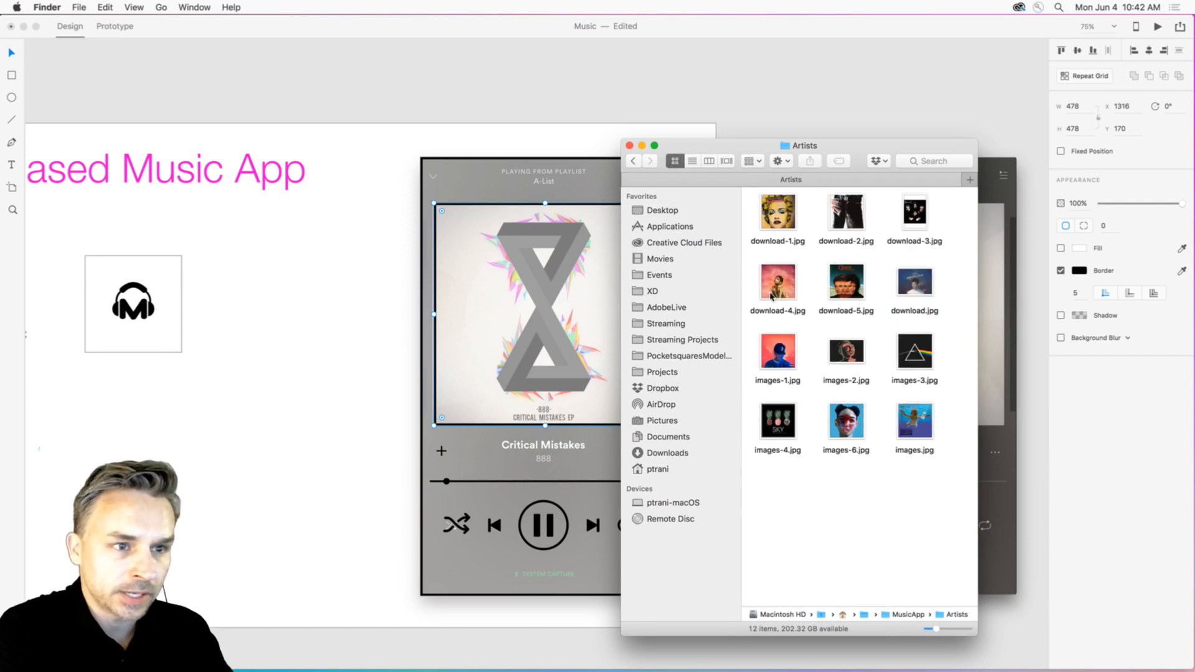
Preview the artist image download-4.jpg, then select images-6.jpg and close the preview.
{"action": "left_click", "coordinate": [771, 295]}
{"action": "key", "text": "space"}
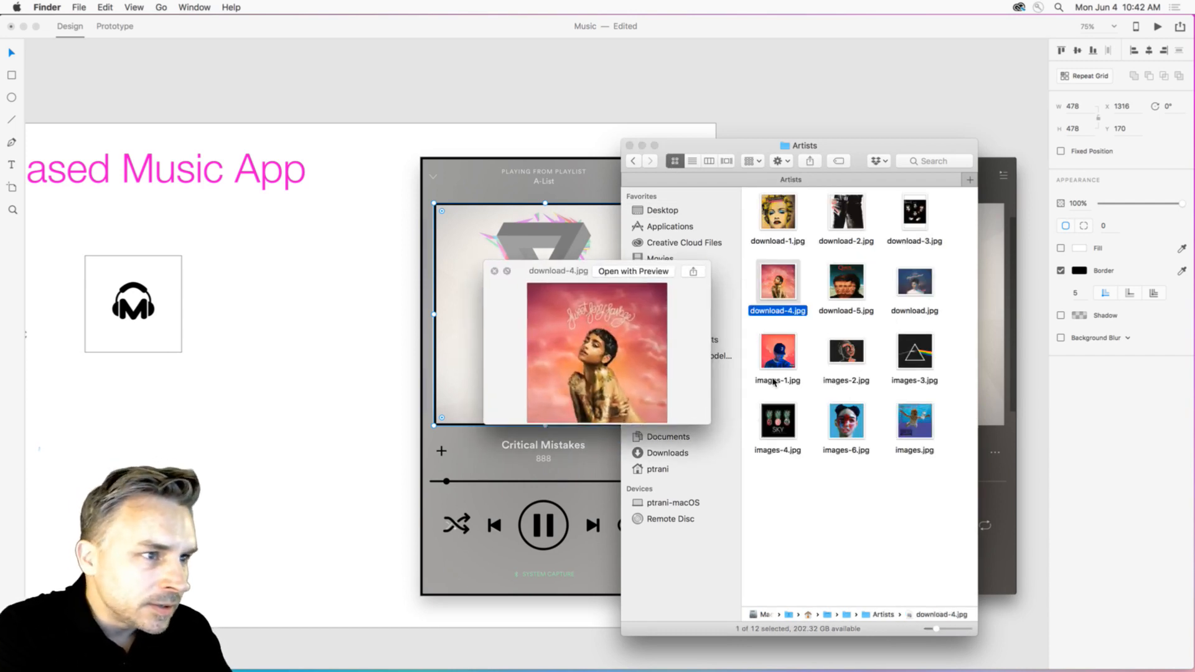
{"action": "left_click", "coordinate": [840, 430]}
{"action": "key", "text": "space"}
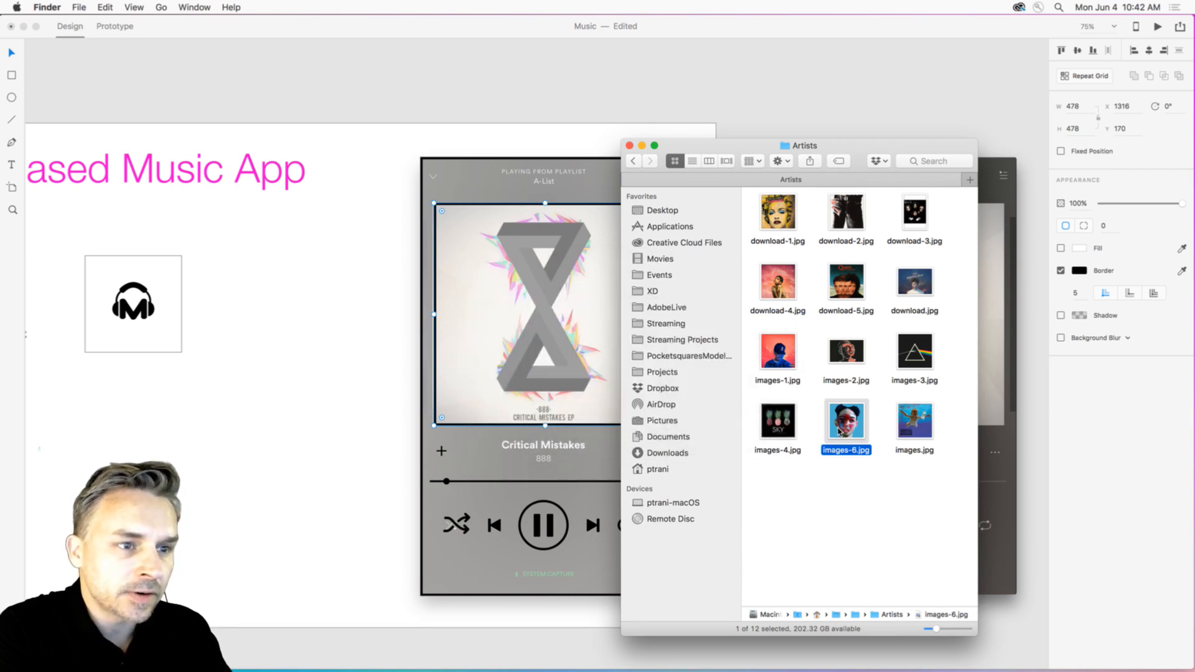
Try placing images-6.jpg from Finder in the album artwork frame in XD, and undo the attempt.
{"action": "left_click_drag", "start_coordinate": [843, 423], "coordinate": [524, 242]}
{"action": "key", "text": "super+Tab"}
{"action": "key", "text": "super+z"}
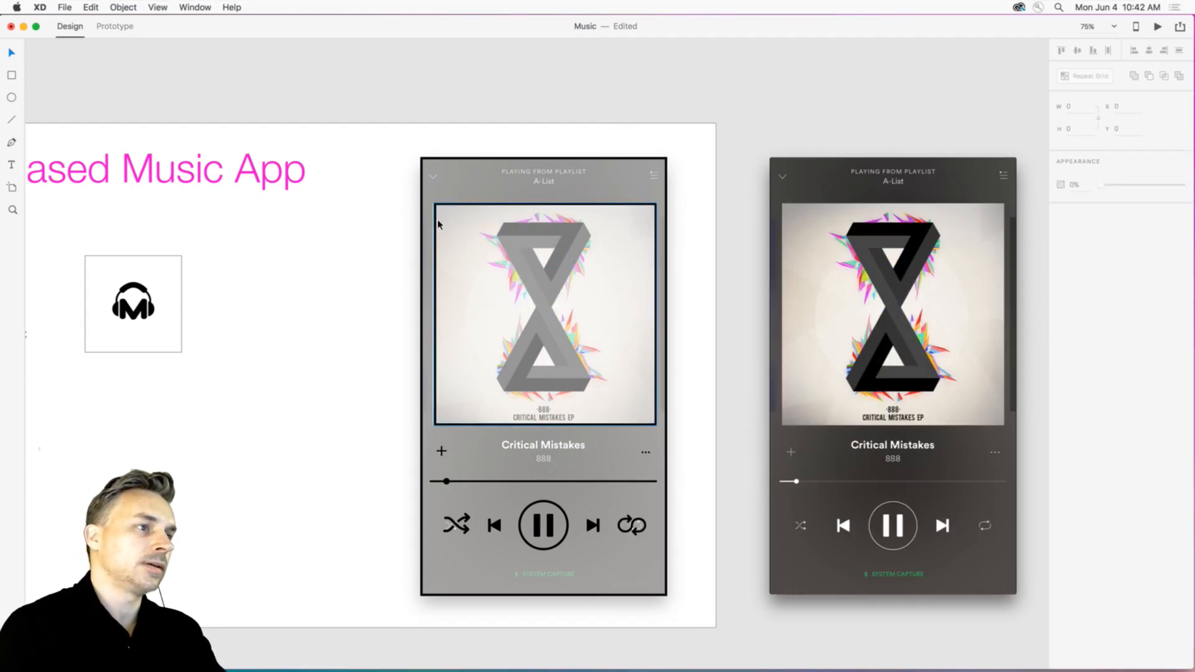
Turn on the white fill for the square frame around the album artwork.
{"action": "left_click", "coordinate": [439, 223]}
{"action": "double_click", "coordinate": [436, 219]}
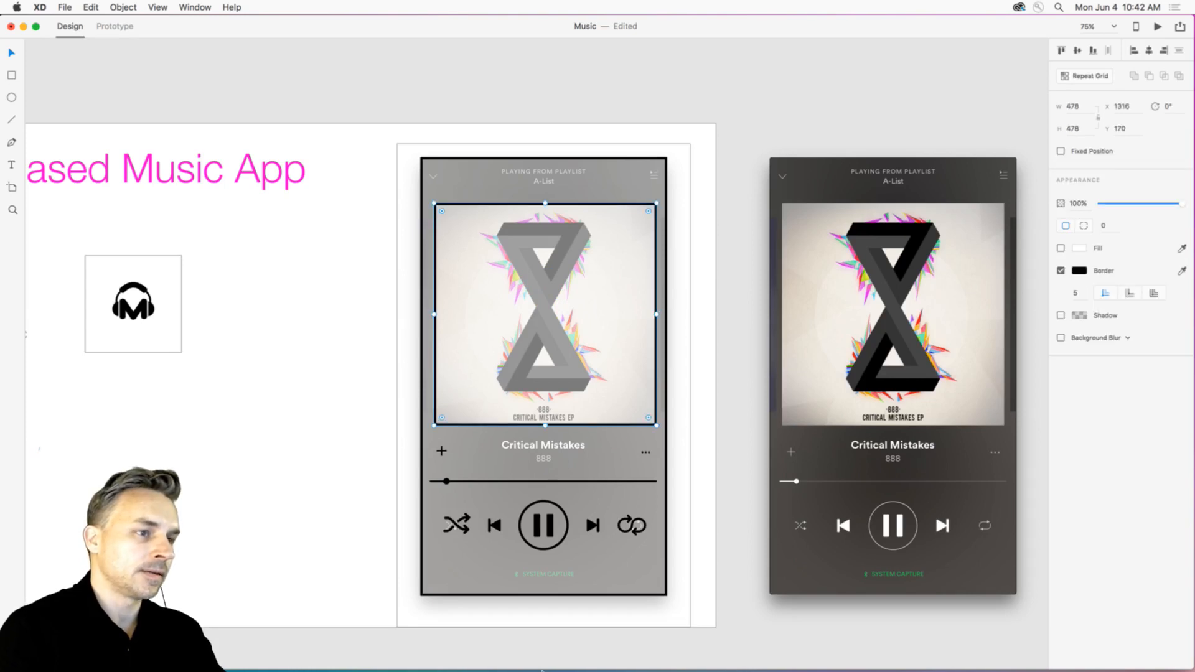
{"action": "left_click", "coordinate": [168, 657]}
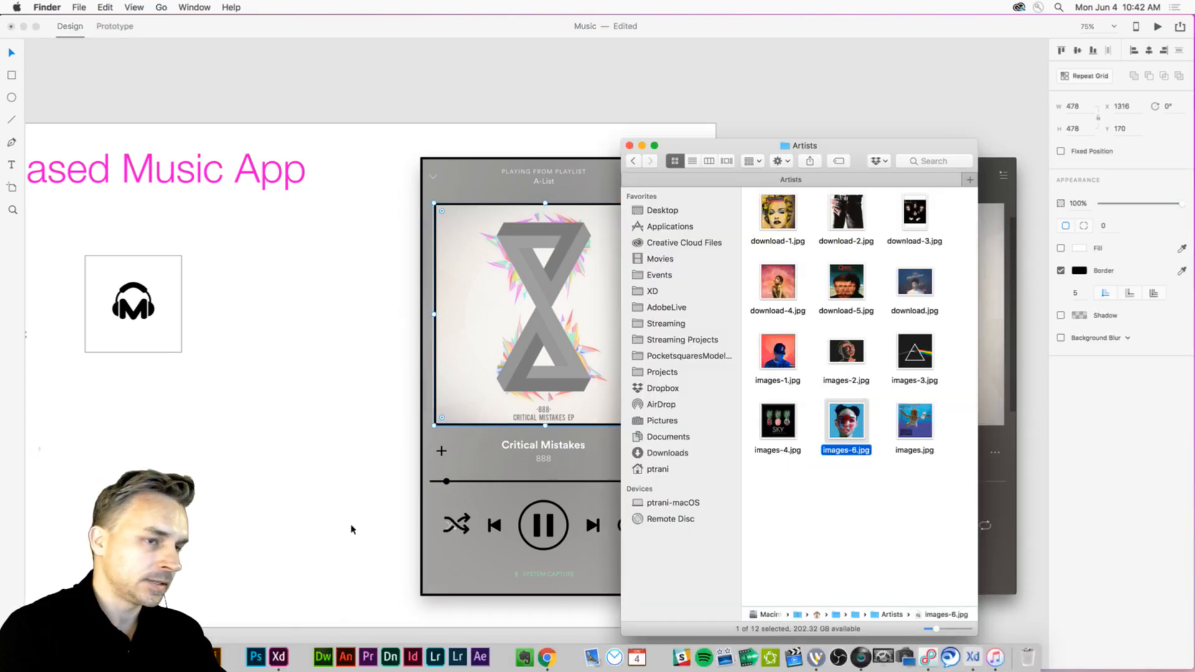
{"action": "left_click", "coordinate": [508, 100]}
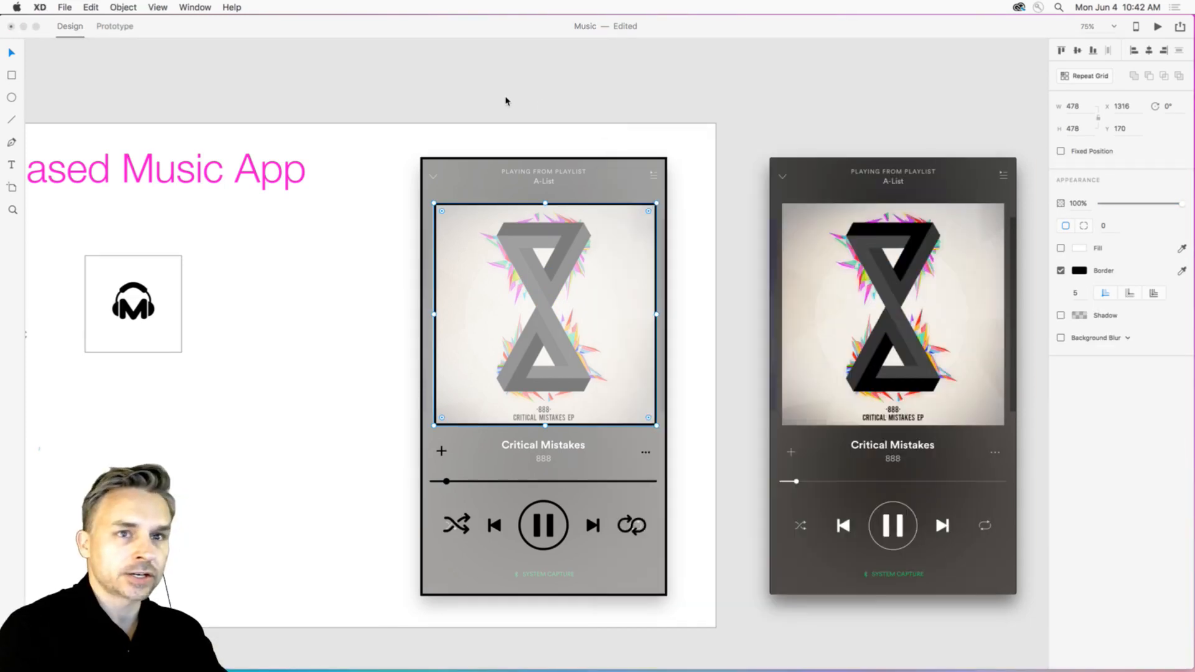
{"action": "left_click", "coordinate": [1061, 249]}
{"action": "mouse_move", "coordinate": [214, 657]}
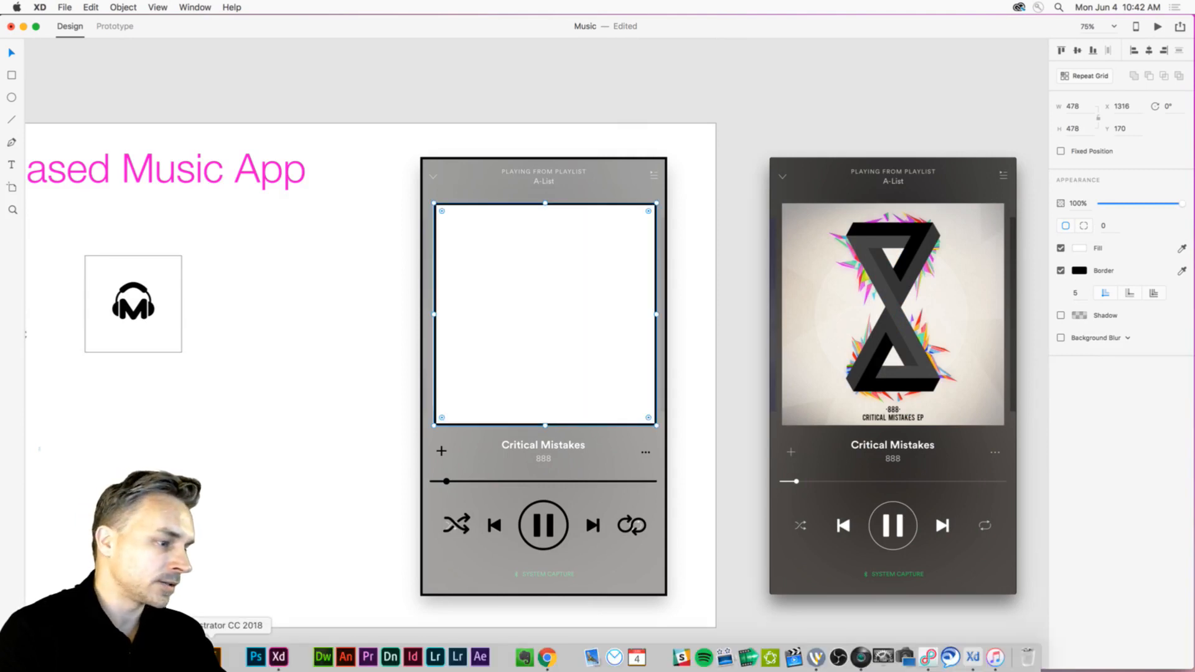
Fill the square album frame with images-6.jpg from the Artists folder in Finder and turn off the frame's border.
{"action": "left_click", "coordinate": [167, 657]}
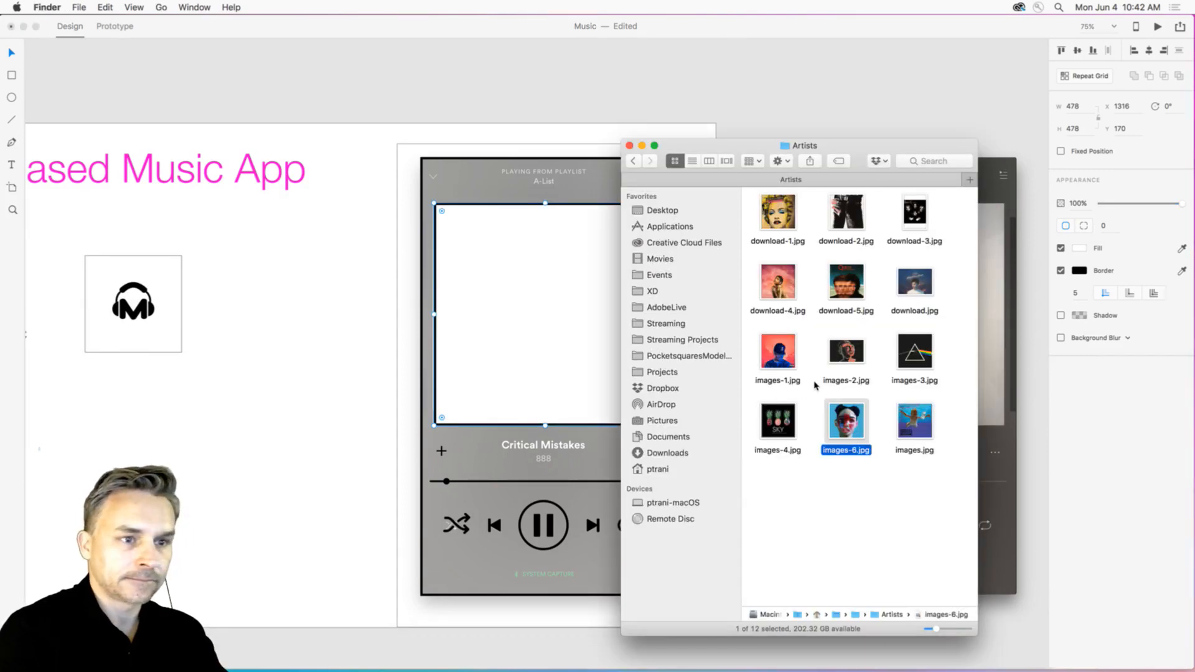
{"action": "left_click_drag", "start_coordinate": [844, 419], "coordinate": [468, 252]}
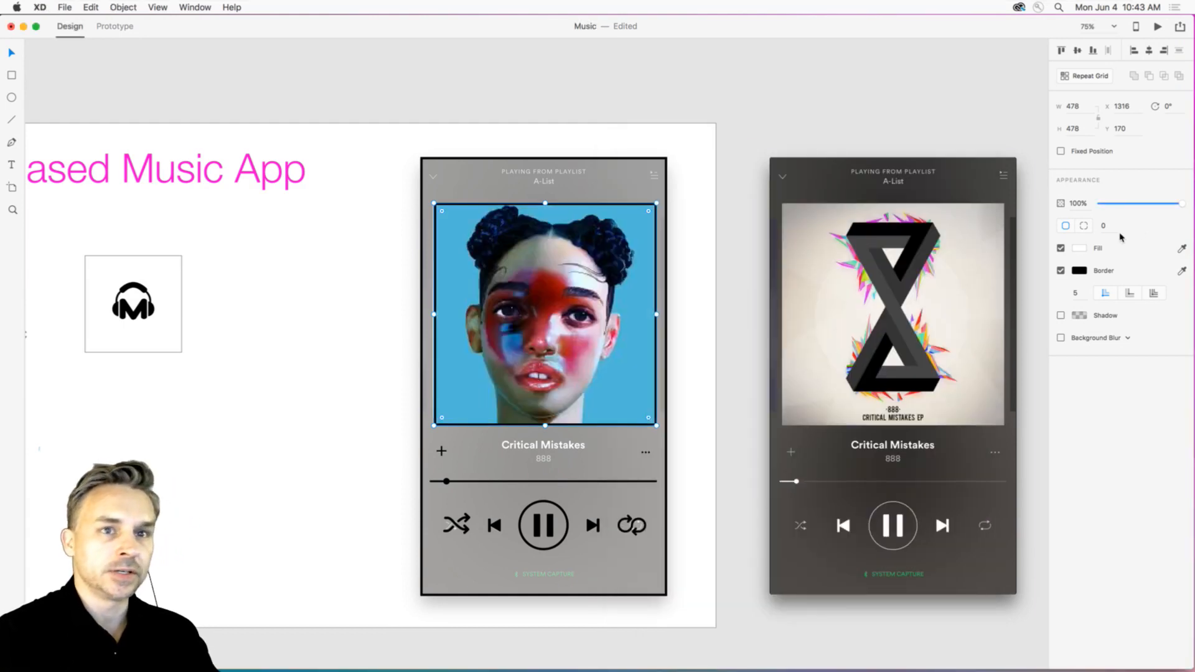
{"action": "left_click", "coordinate": [1061, 271]}
{"action": "left_click", "coordinate": [397, 145]}
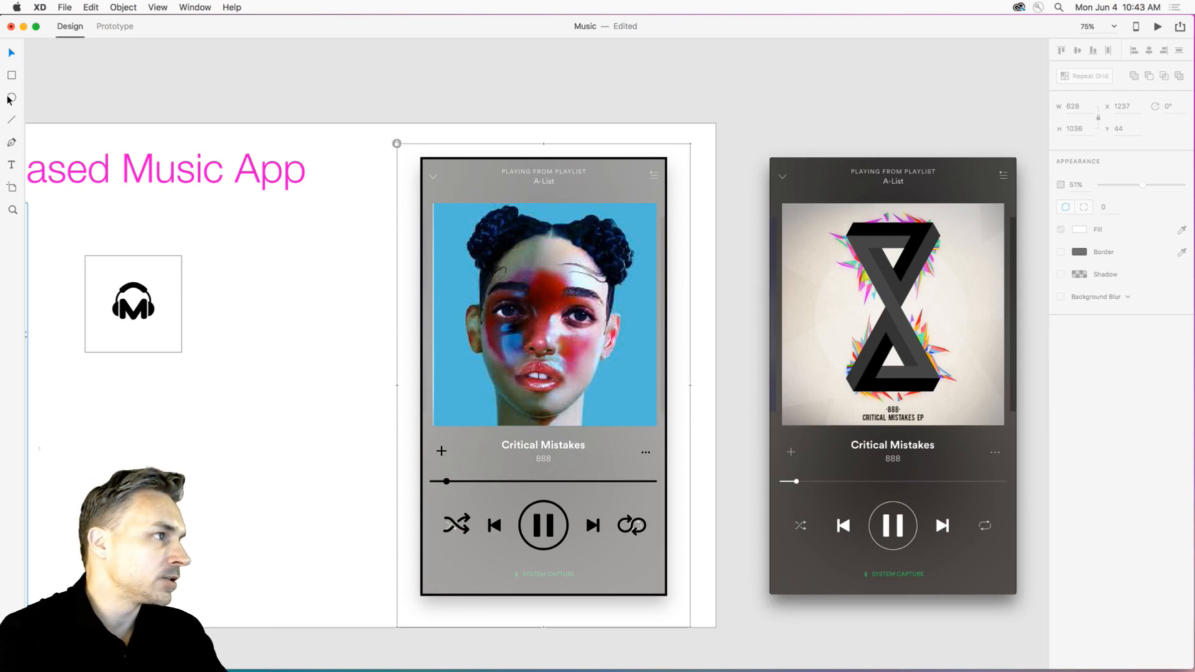
Add the text "Song Name" over the 888 label below the album artwork and set its fill to white (#FFFFFF).
{"action": "scroll", "coordinate": [548, 386], "scroll_direction": "up", "scroll_amount": 5}
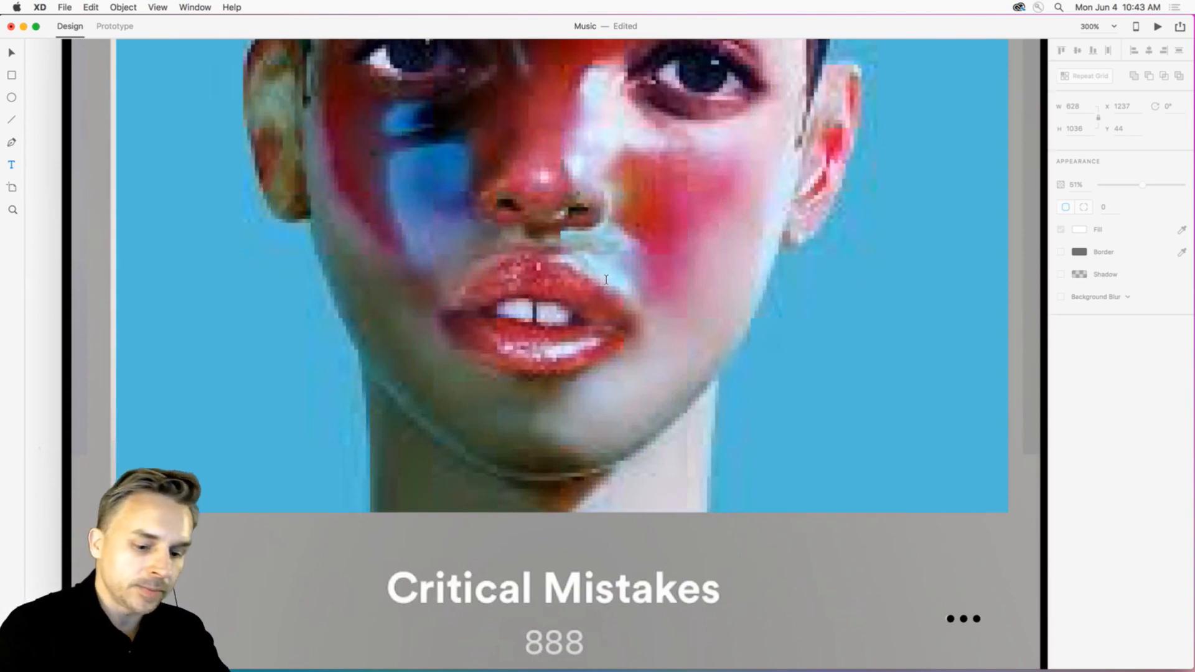
{"action": "scroll", "coordinate": [605, 280], "scroll_direction": "down", "scroll_amount": 3}
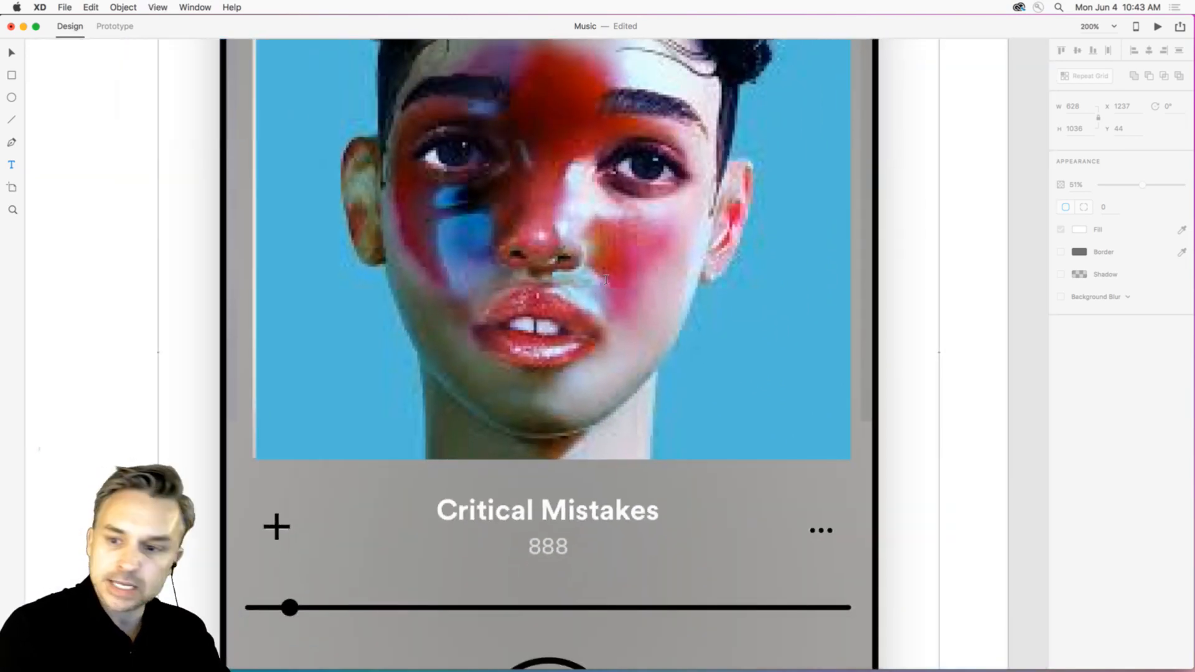
{"action": "scroll", "coordinate": [605, 279], "scroll_direction": "down", "scroll_amount": 3}
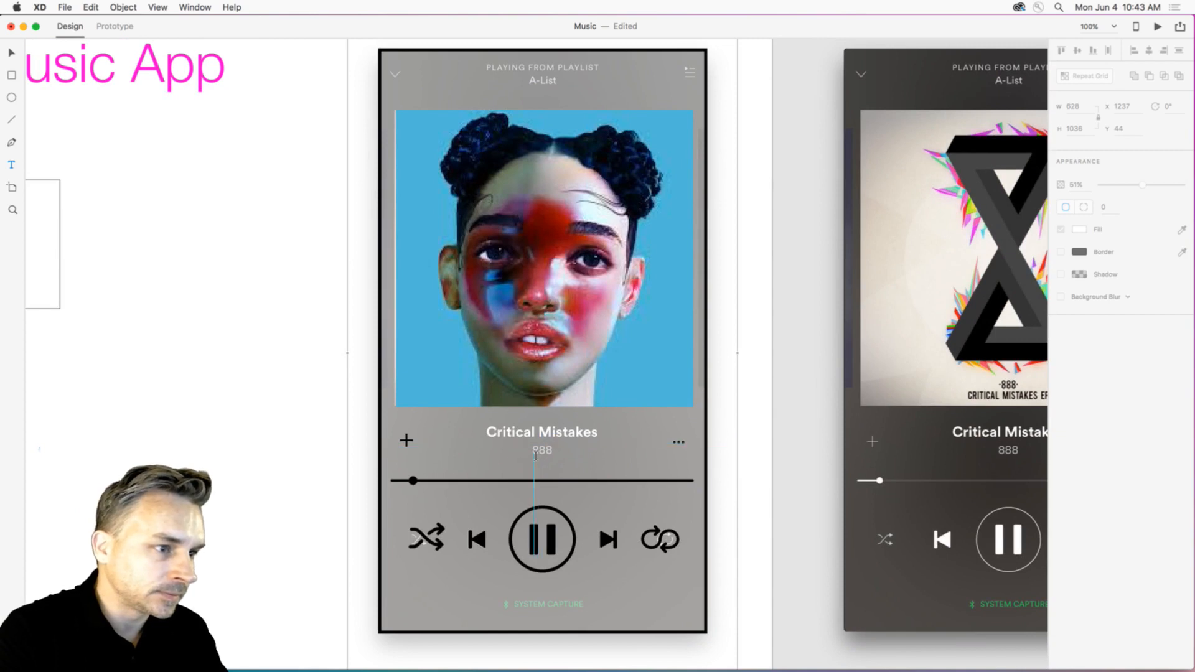
{"action": "left_click", "coordinate": [534, 449]}
{"action": "type", "text": "Song"}
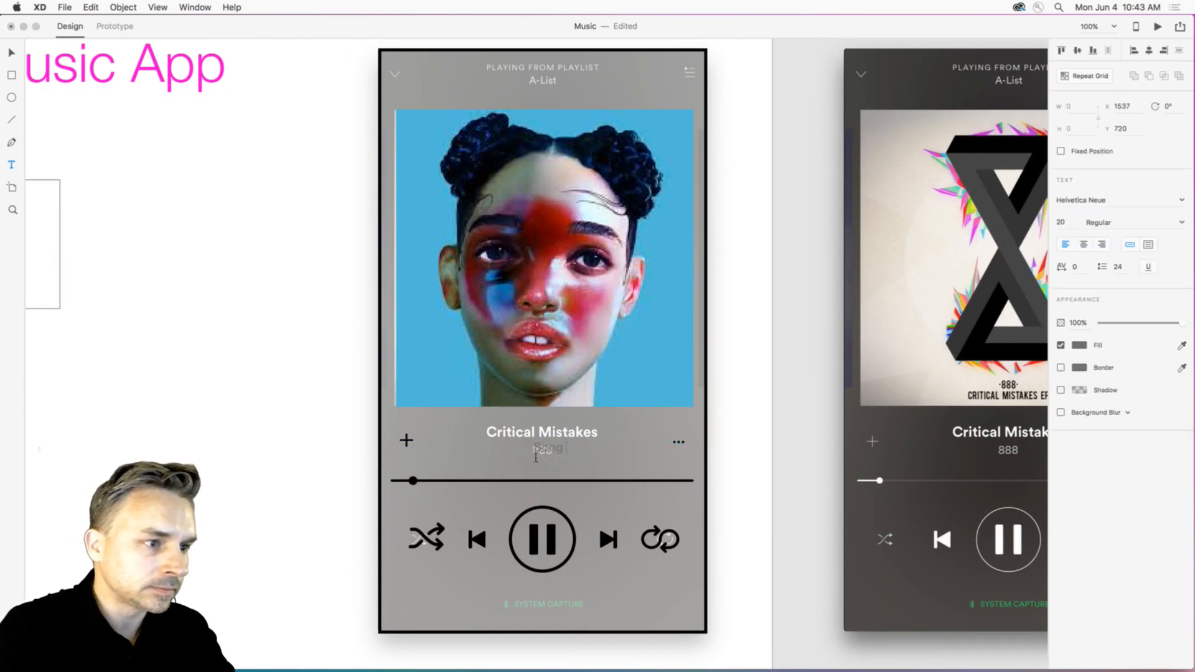
{"action": "type", "text": " Name"}
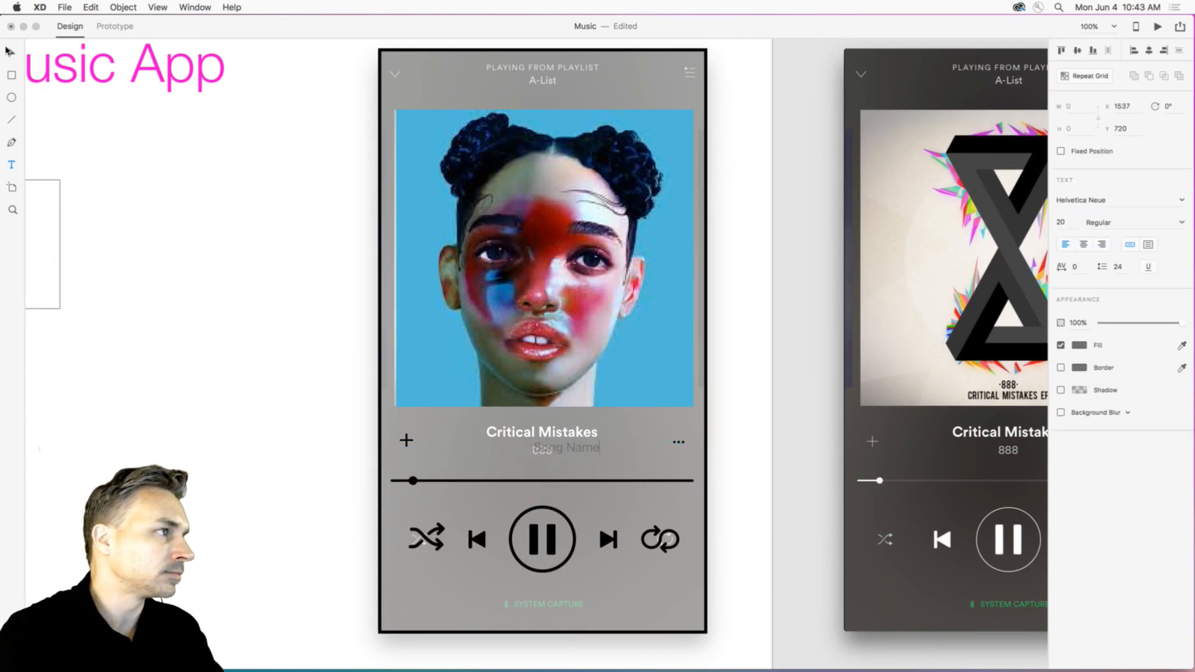
{"action": "left_click", "coordinate": [9, 52]}
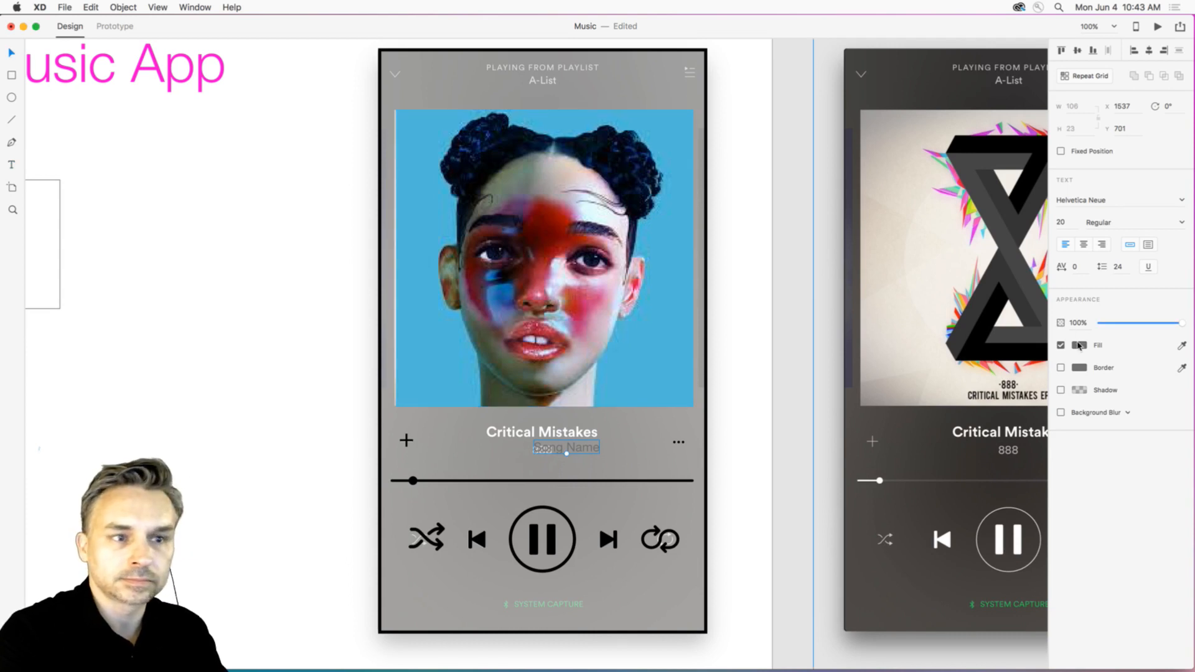
{"action": "left_click", "coordinate": [1077, 347]}
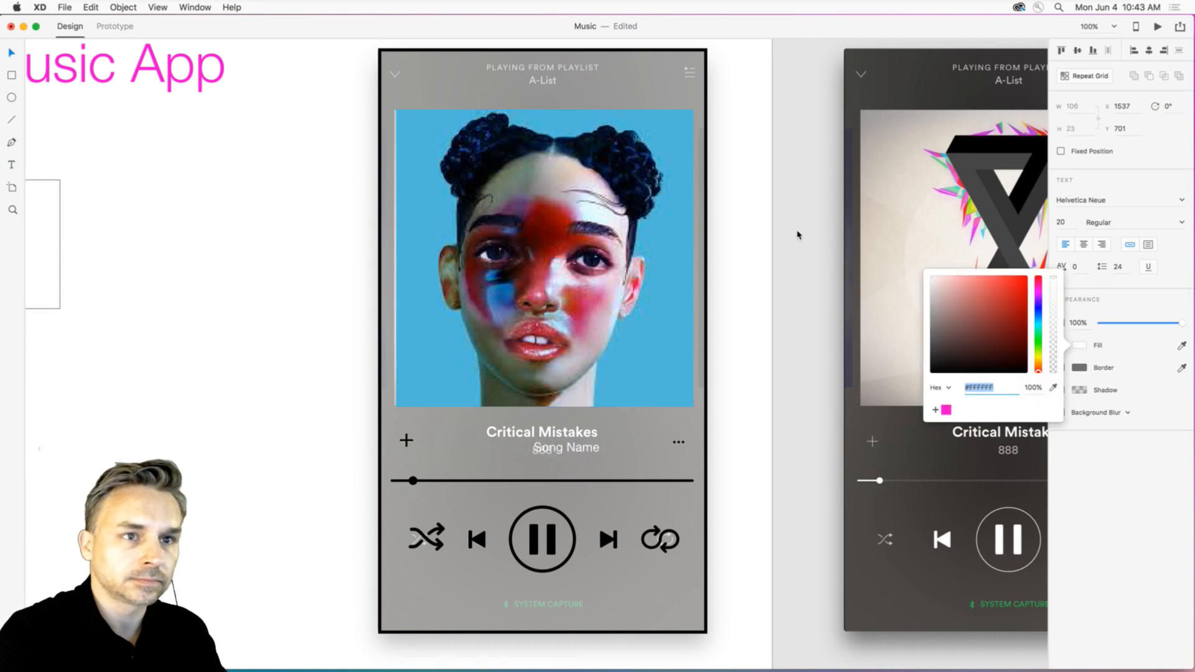
{"action": "left_click", "coordinate": [369, 455]}
Duplicate the Song Name text directly above, over the Critical Mistakes title, and change the copy to "Artist Name".
{"action": "left_click_drag", "start_coordinate": [555, 452], "coordinate": [533, 430]}
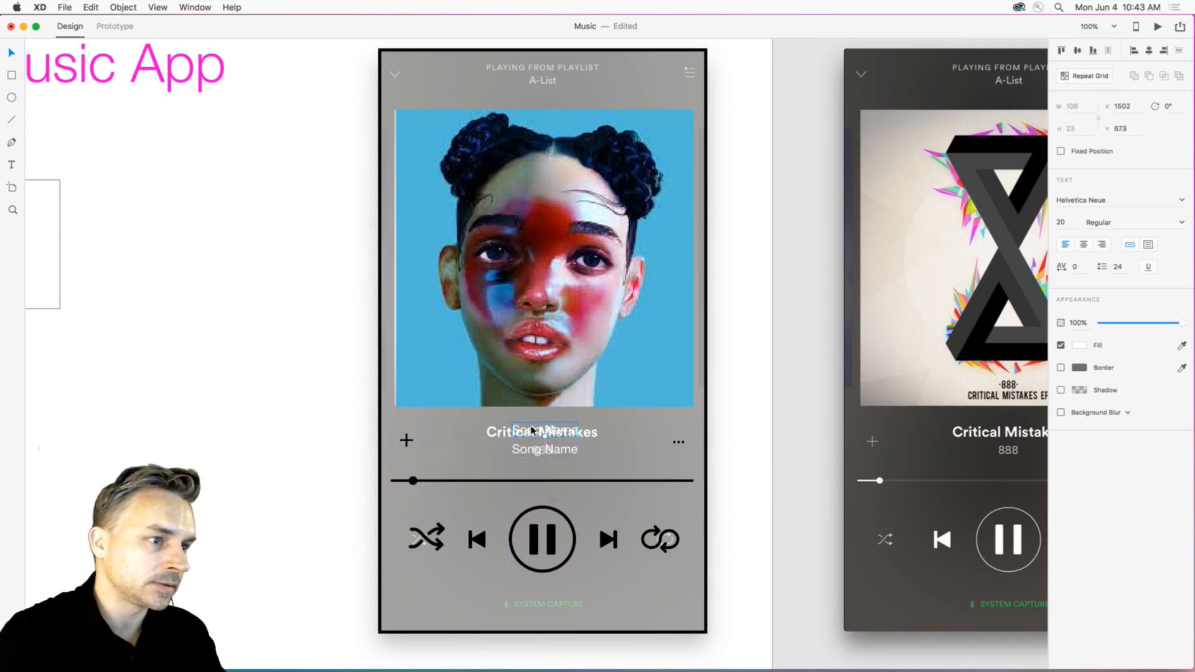
{"action": "double_click", "coordinate": [532, 431]}
{"action": "type", "text": "Artist"}
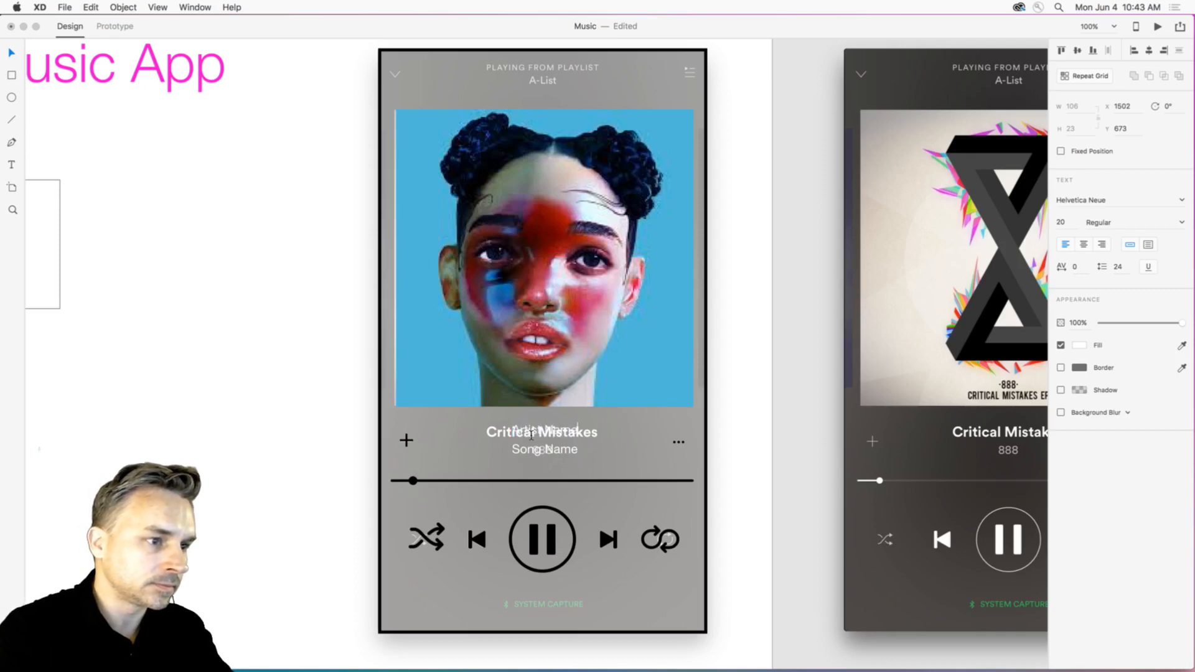
Set the Artist Name text to Bold and enlarge it to size 29, centred over the Critical Mistakes title.
{"action": "key", "text": "super+a"}
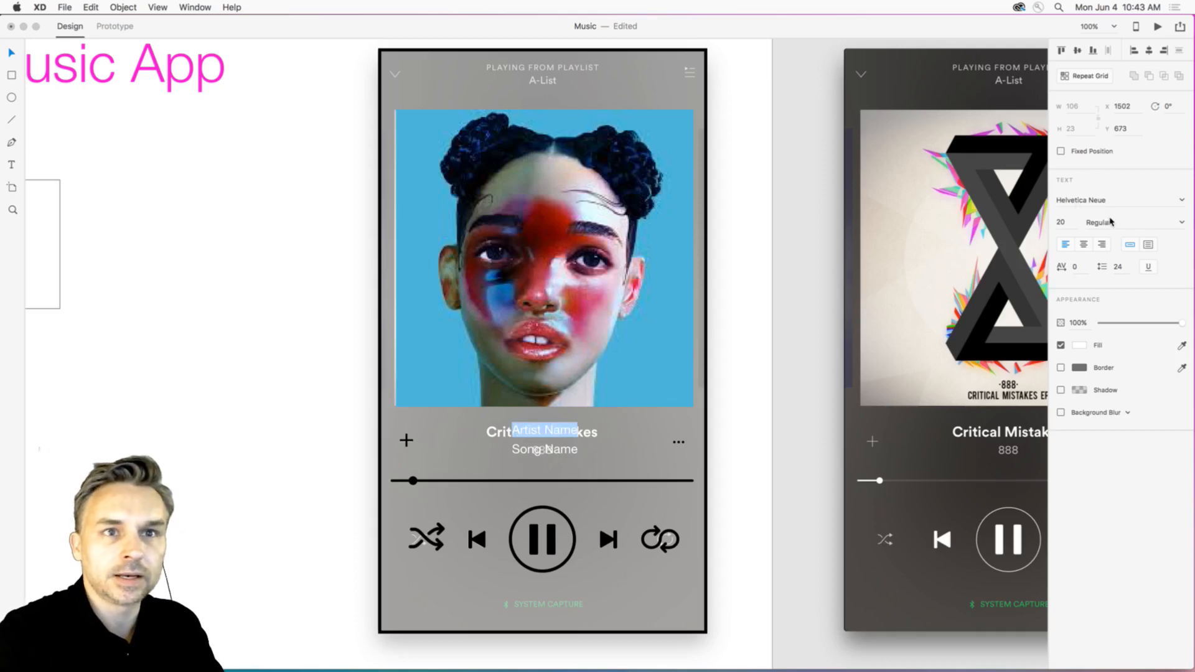
{"action": "left_click", "coordinate": [1182, 222]}
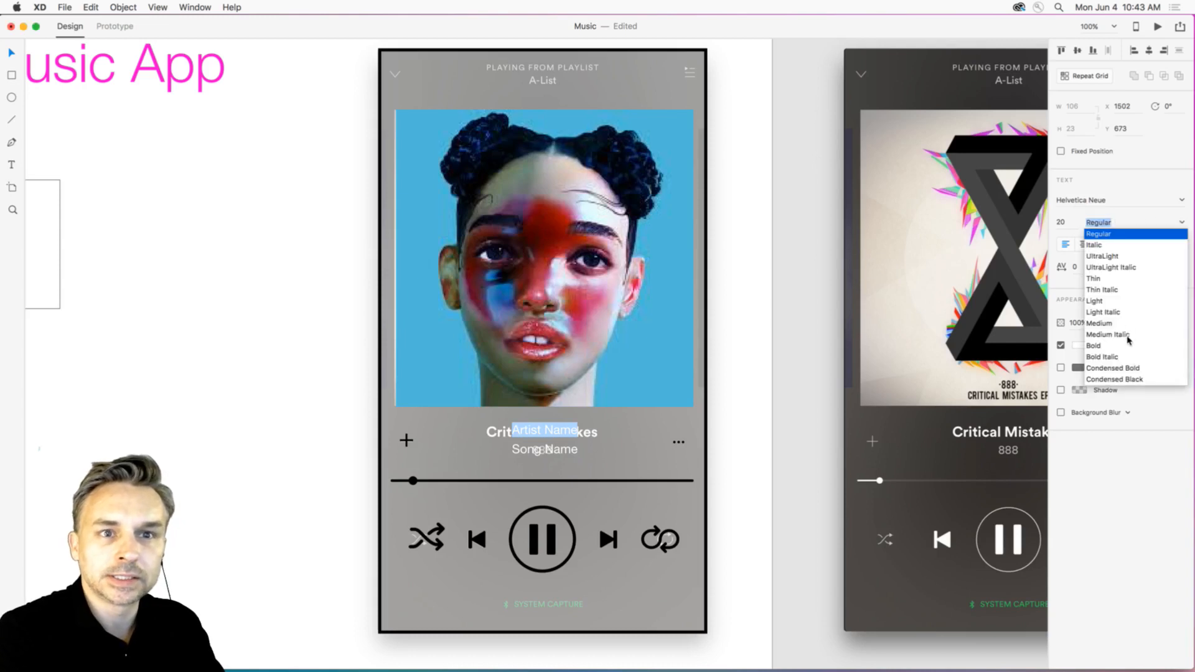
{"action": "left_click", "coordinate": [1094, 346]}
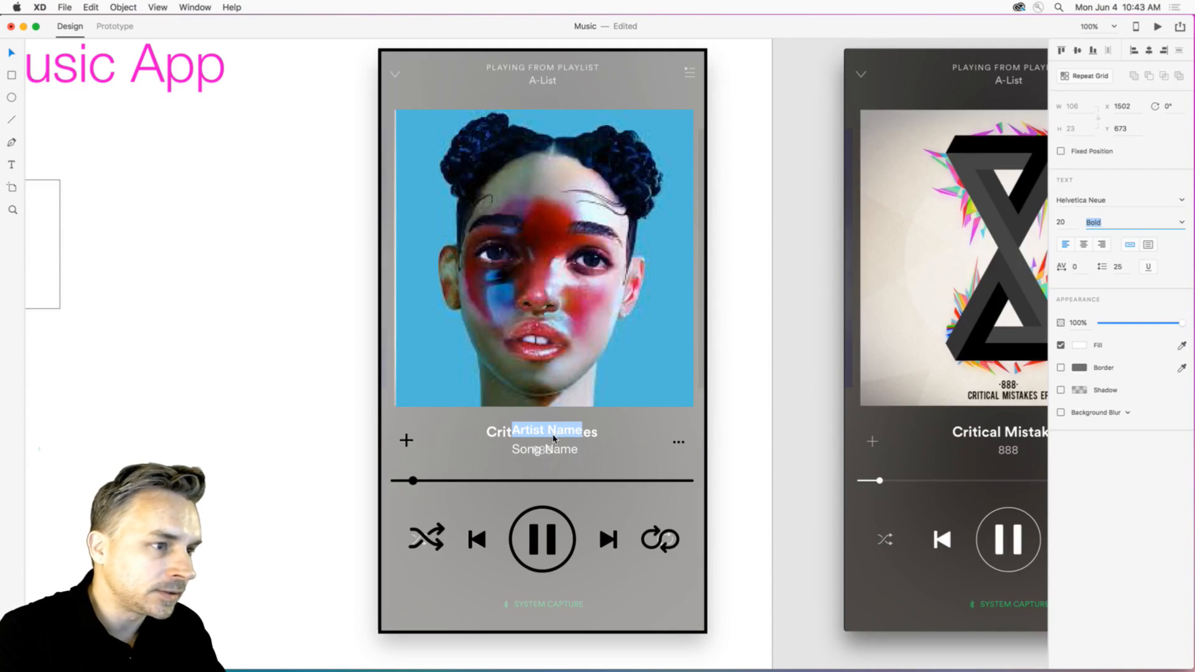
{"action": "key", "text": "Escape"}
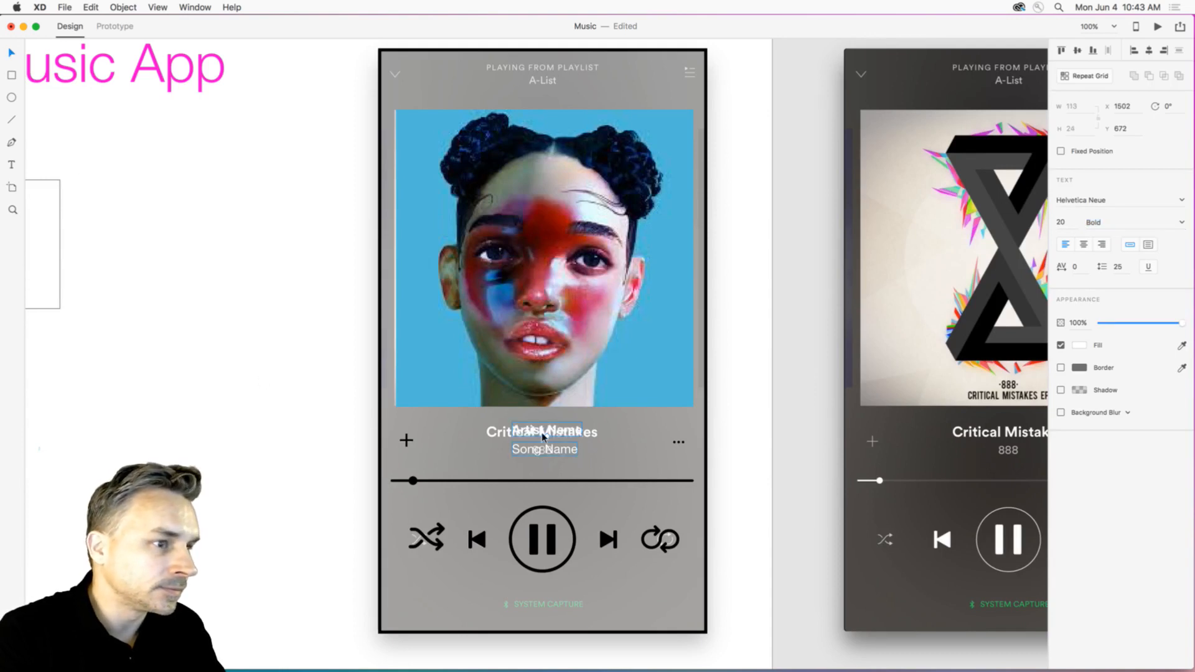
{"action": "left_click_drag", "start_coordinate": [546, 439], "coordinate": [504, 434]}
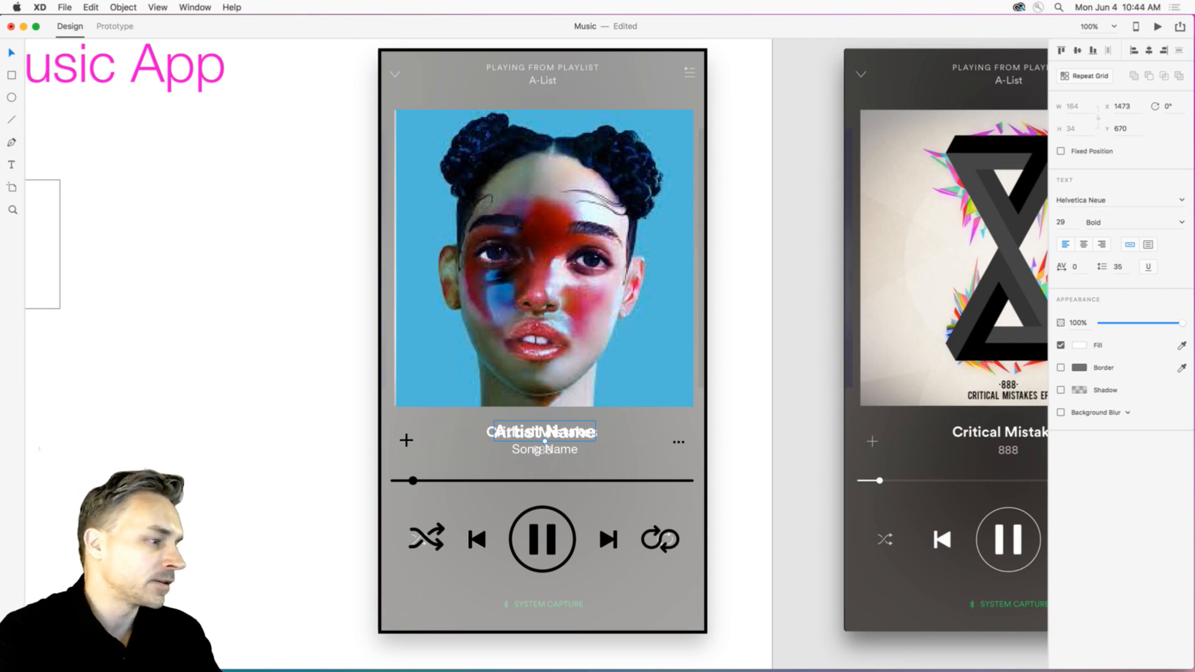
{"action": "left_click", "coordinate": [248, 315]}
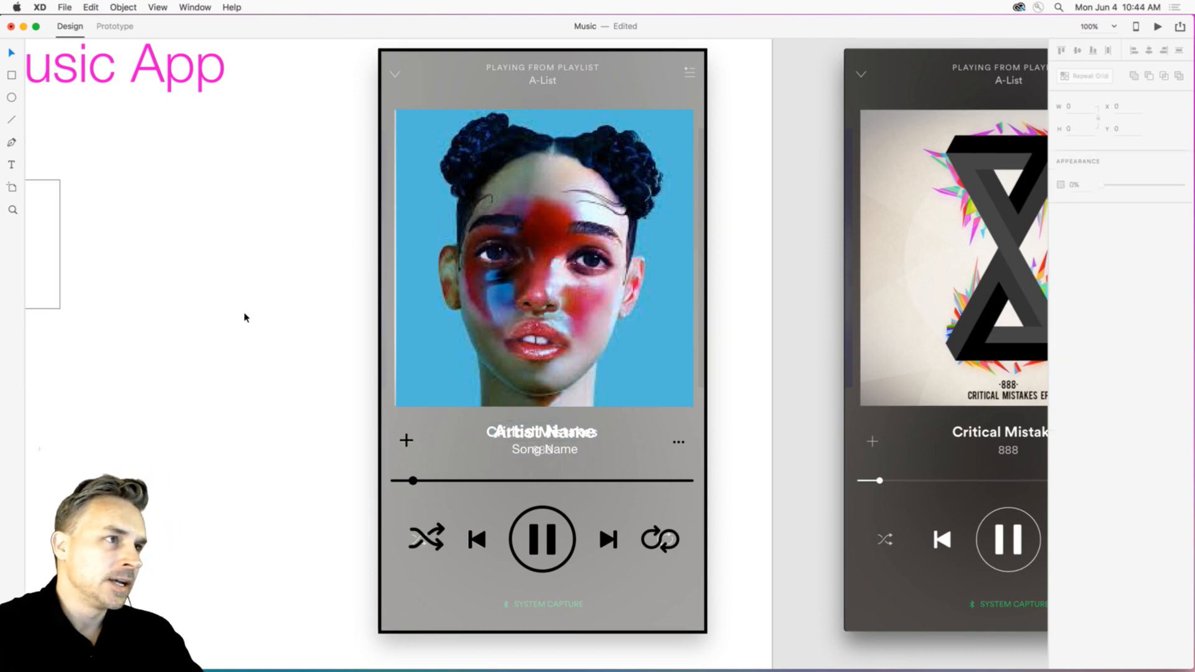
Try tracing the down-arrow chevron in the player screen's header with the Line tool, and undo the line.
{"action": "left_click", "coordinate": [12, 119]}
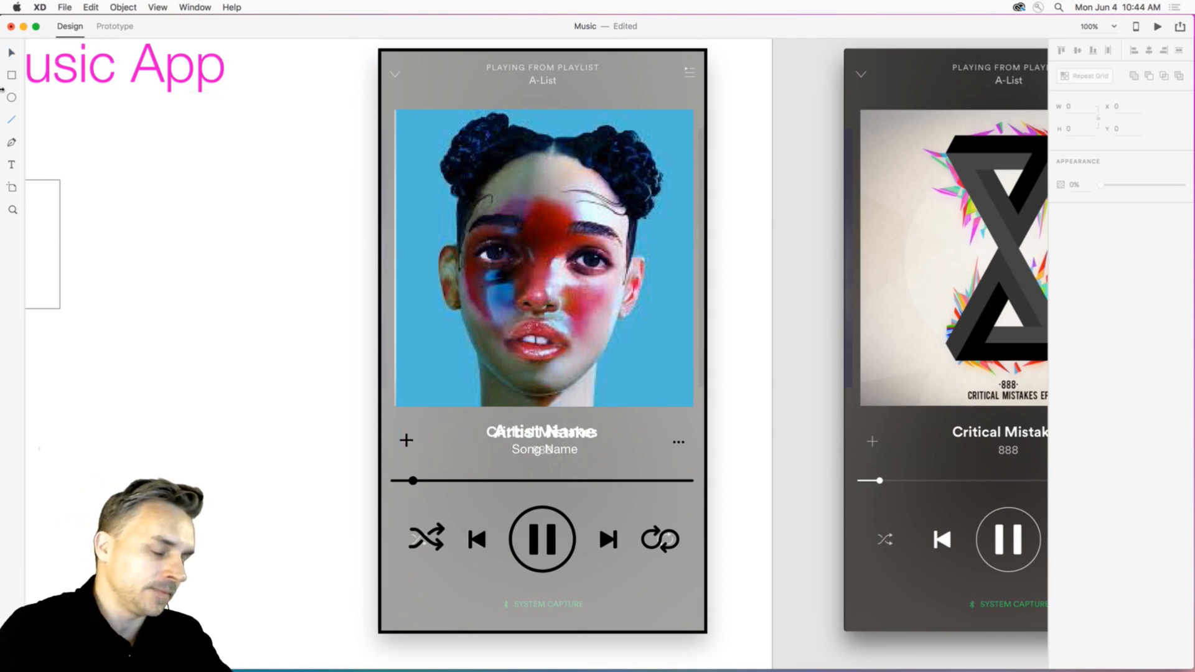
{"action": "key", "text": "super+plus"}
{"action": "key", "text": "super+plus"}
{"action": "key", "text": "super+plus"}
{"action": "key", "text": "super+plus"}
{"action": "left_click", "coordinate": [158, 8]}
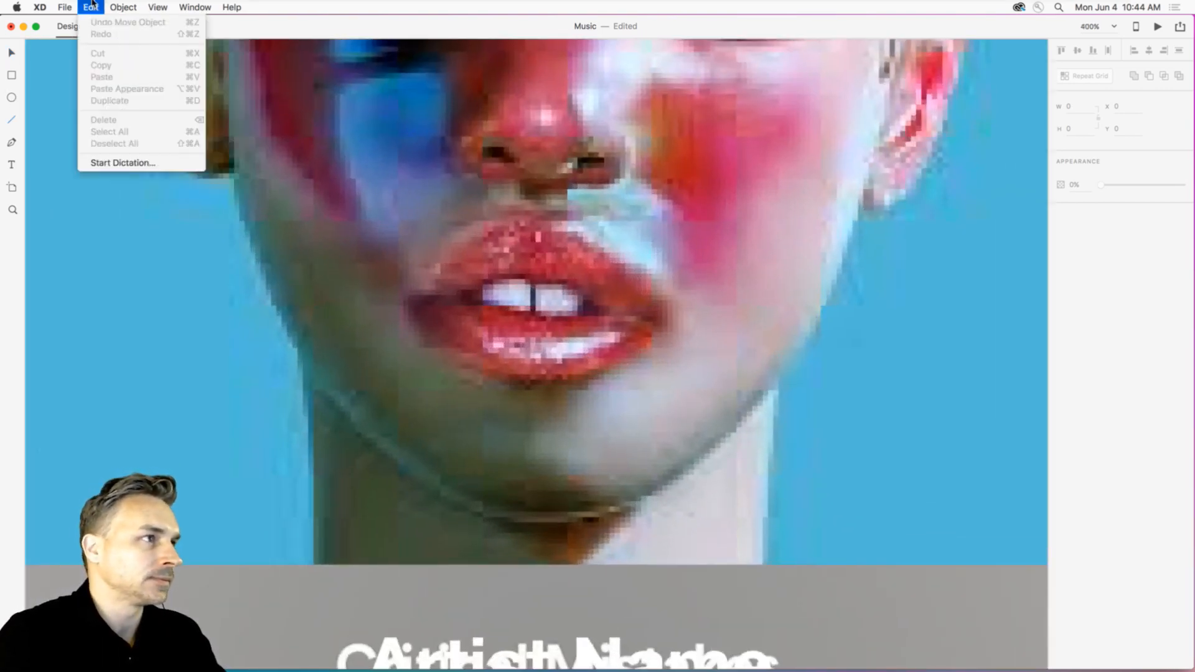
{"action": "left_click", "coordinate": [91, 5]}
{"action": "left_click", "coordinate": [12, 53]}
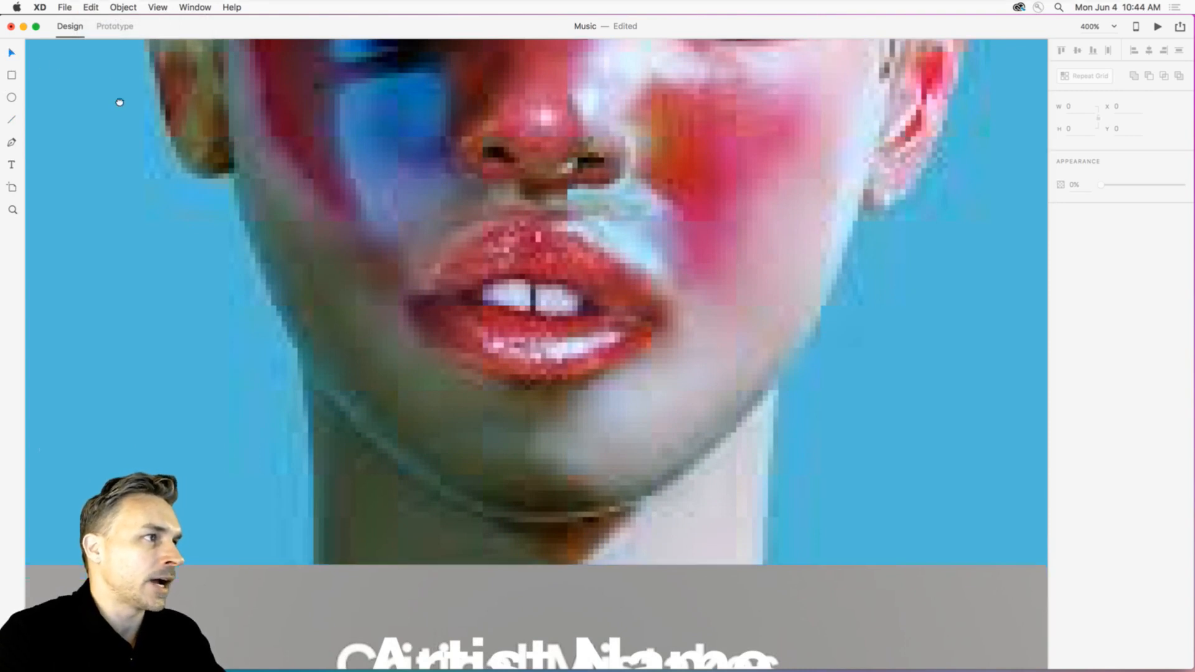
{"action": "left_click_drag", "start_coordinate": [119, 102], "coordinate": [384, 483]}
{"action": "left_click_drag", "start_coordinate": [385, 198], "coordinate": [374, 576]}
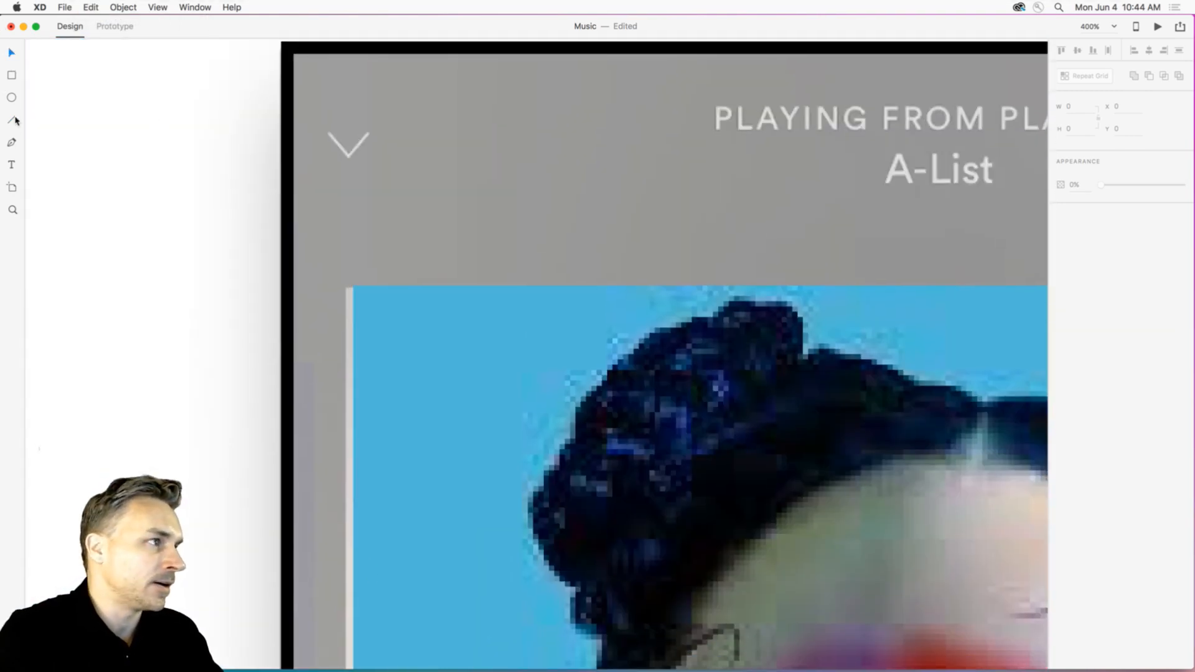
{"action": "left_click", "coordinate": [13, 121]}
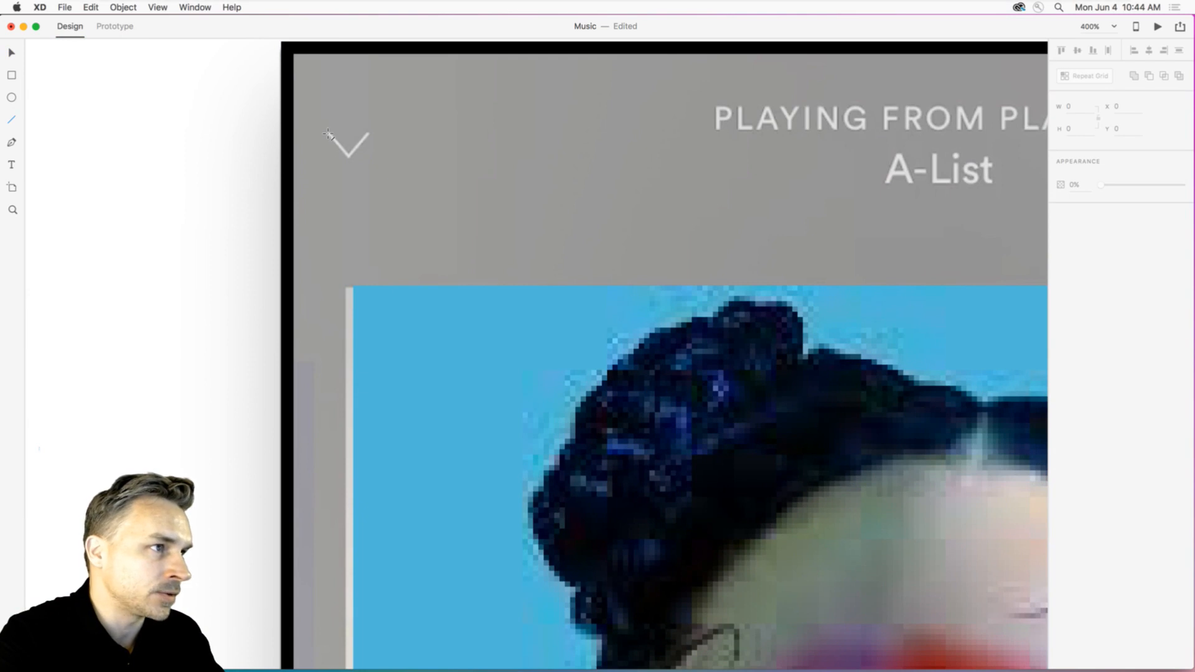
{"action": "mouse_move", "coordinate": [325, 133]}
{"action": "left_mouse_down"}
{"action": "mouse_move", "coordinate": [350, 156]}
{"action": "mouse_move", "coordinate": [362, 134]}
{"action": "left_mouse_up"}
{"action": "key", "text": "super+z"}
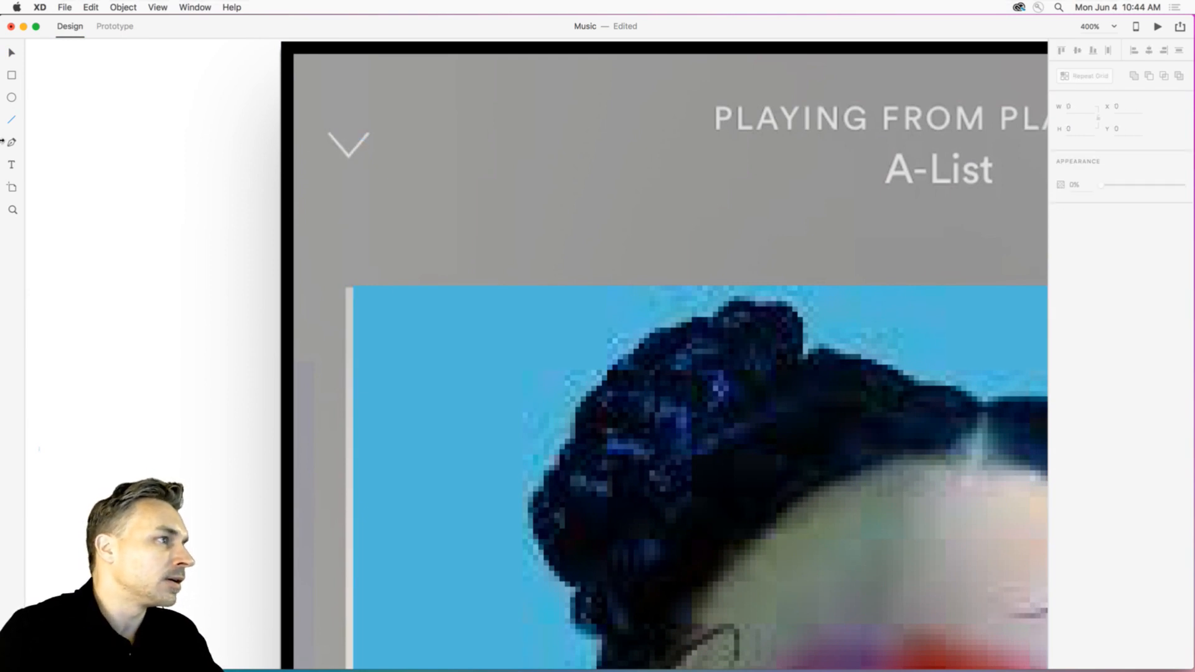
Trace the header's down-arrow chevron with the Pen tool as an open three-point path about 17 wide and 8 high.
{"action": "left_click", "coordinate": [328, 134]}
{"action": "left_click", "coordinate": [351, 154]}
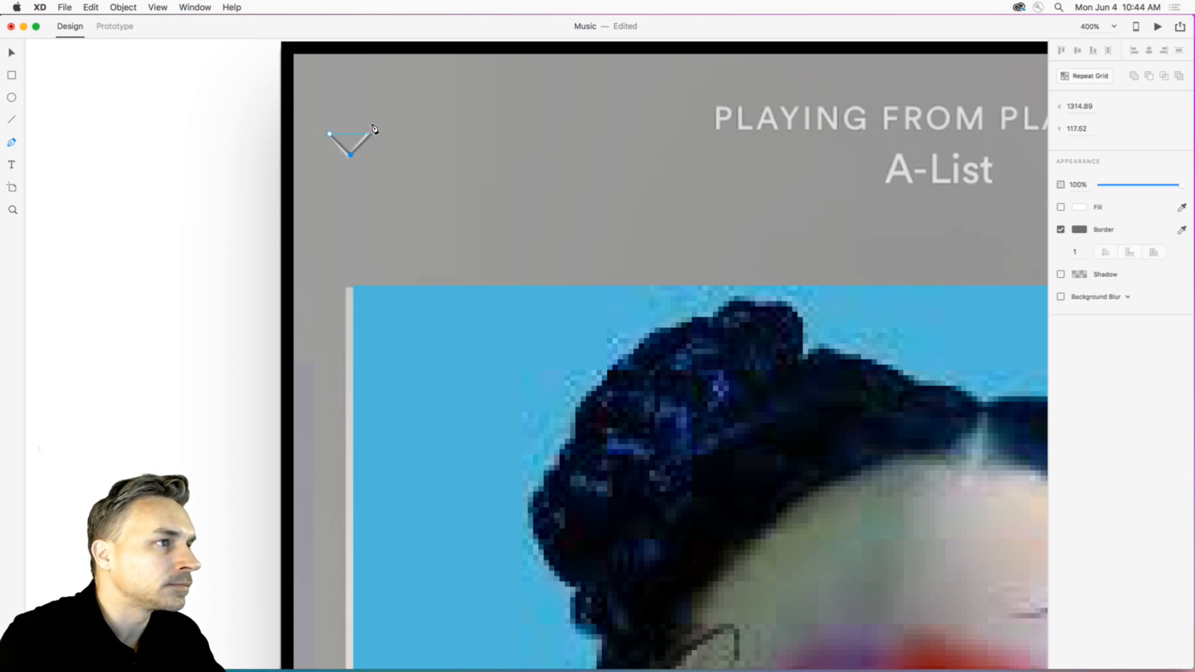
{"action": "left_click", "coordinate": [371, 133]}
{"action": "left_click", "coordinate": [12, 53]}
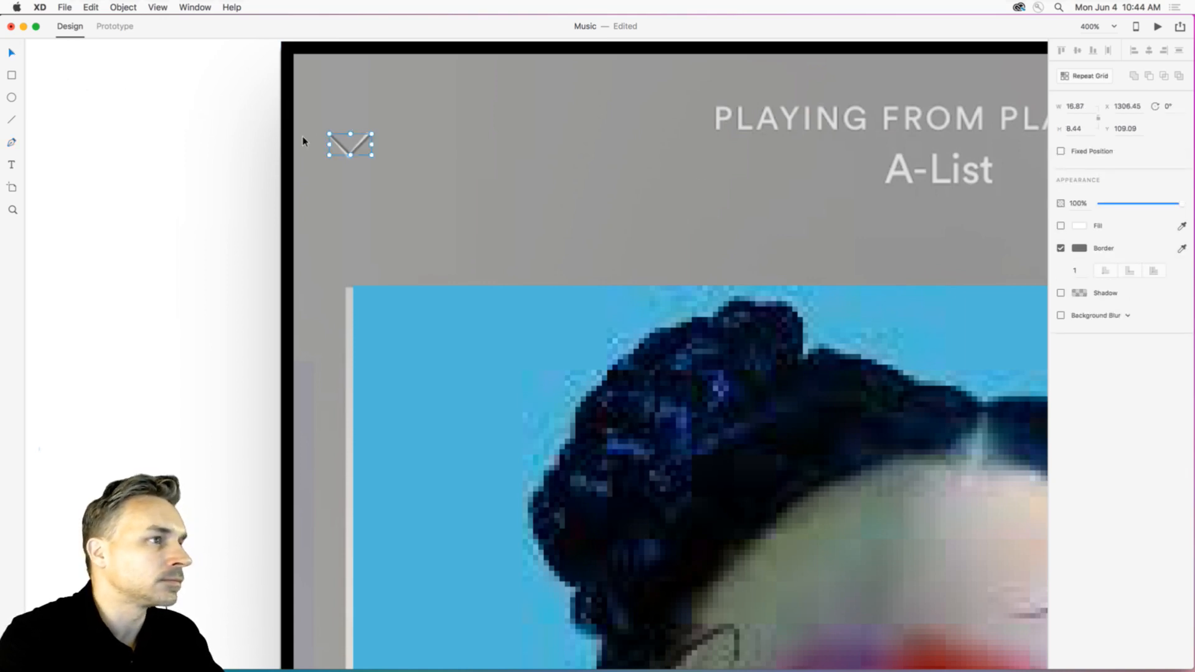
Set the chevron path's border to black (#000000) with a width of 3.
{"action": "left_click", "coordinate": [1077, 249]}
{"action": "left_click_drag", "start_coordinate": [1008, 259], "coordinate": [844, 308]}
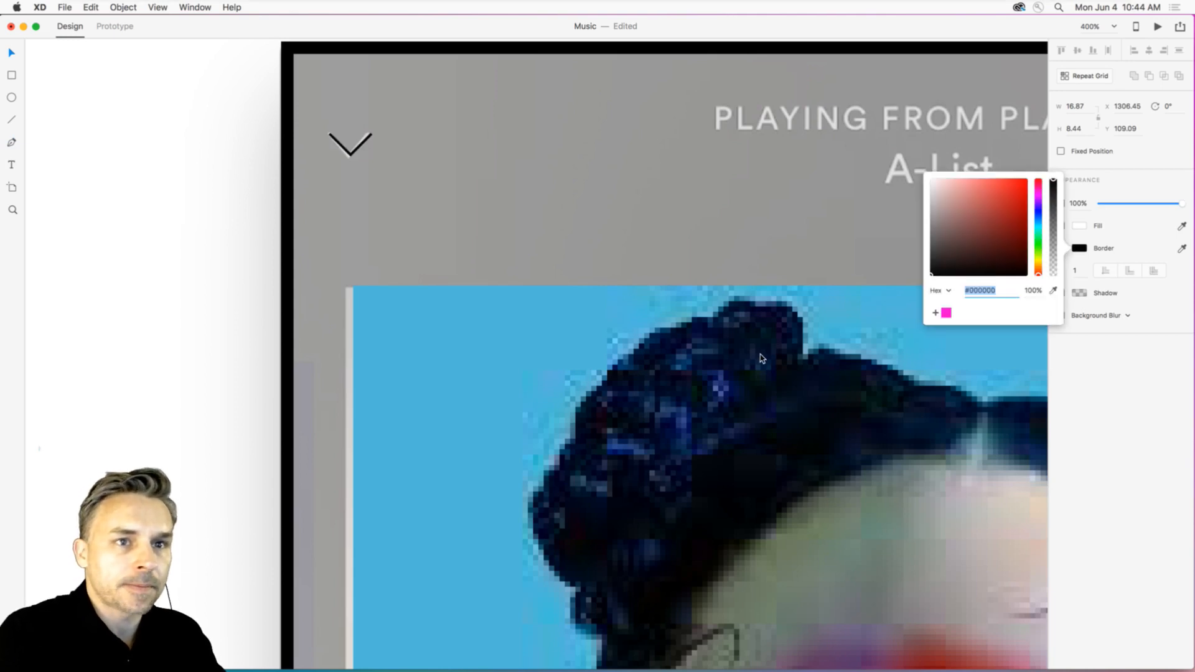
{"action": "left_click", "coordinate": [1075, 213]}
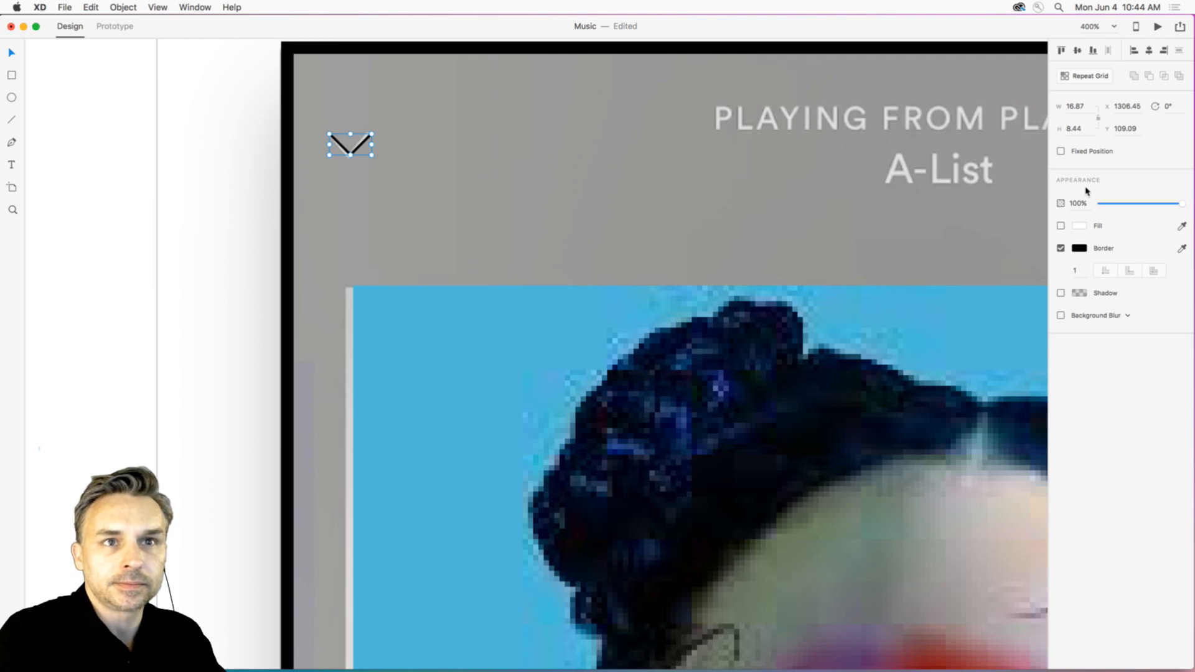
{"action": "left_click", "coordinate": [1073, 272]}
{"action": "type", "text": "3"}
{"action": "key", "text": "Return"}
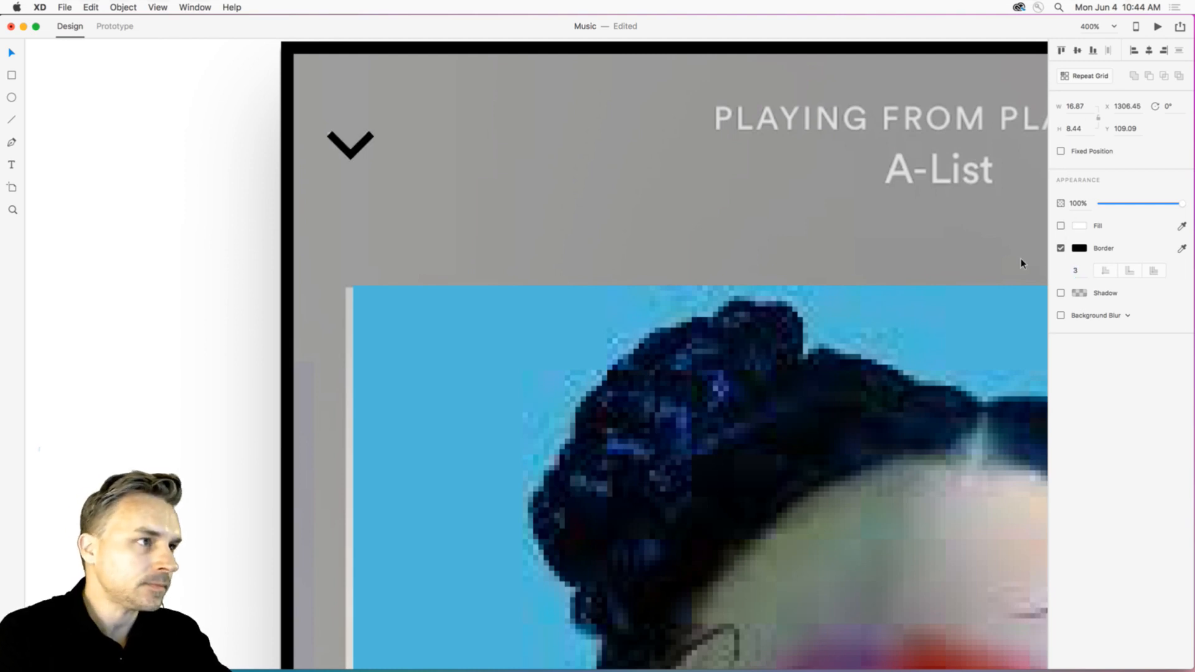
Check the whole player screen at 100% and show the artboard's list of layers.
{"action": "scroll", "coordinate": [208, 205], "scroll_direction": "right", "scroll_amount": 5}
{"action": "left_click", "coordinate": [366, 221]}
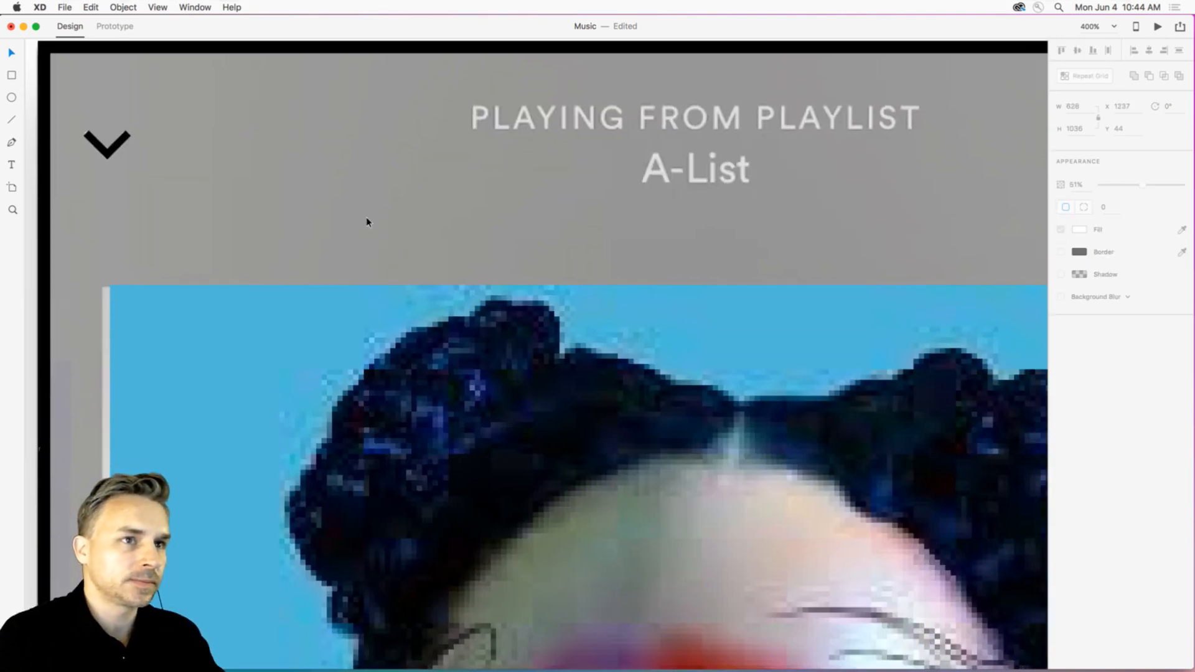
{"action": "key", "text": "super+1"}
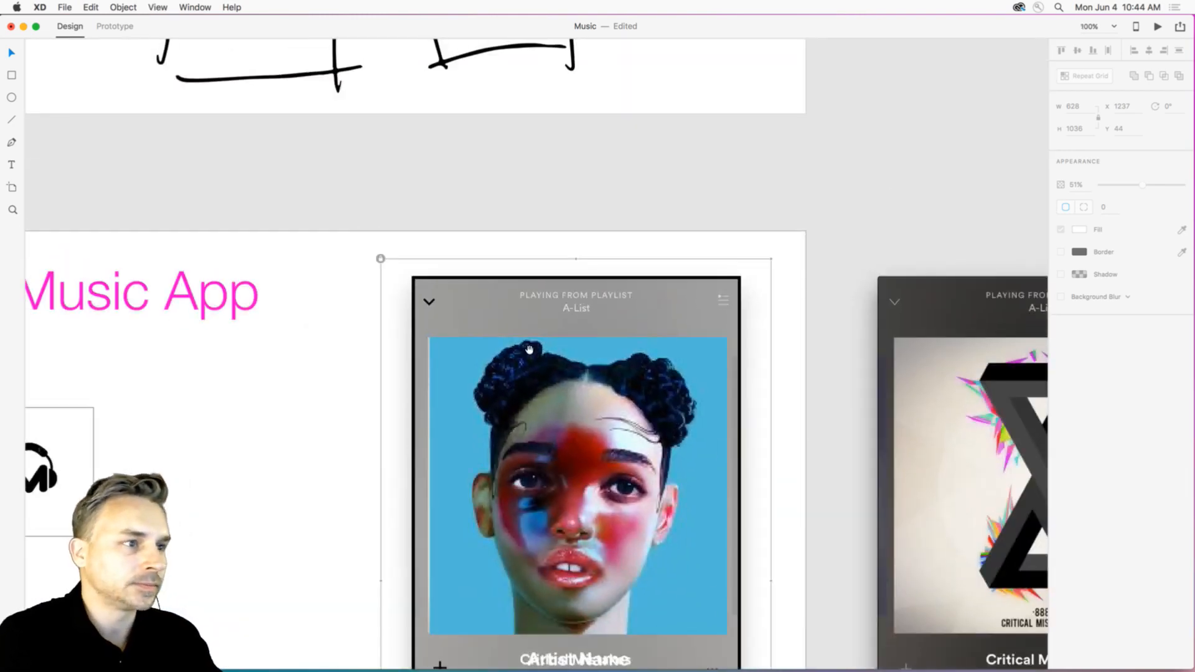
{"action": "scroll", "coordinate": [479, 175], "scroll_direction": "down", "scroll_amount": 2}
{"action": "scroll", "coordinate": [479, 175], "scroll_direction": "right", "scroll_amount": 2}
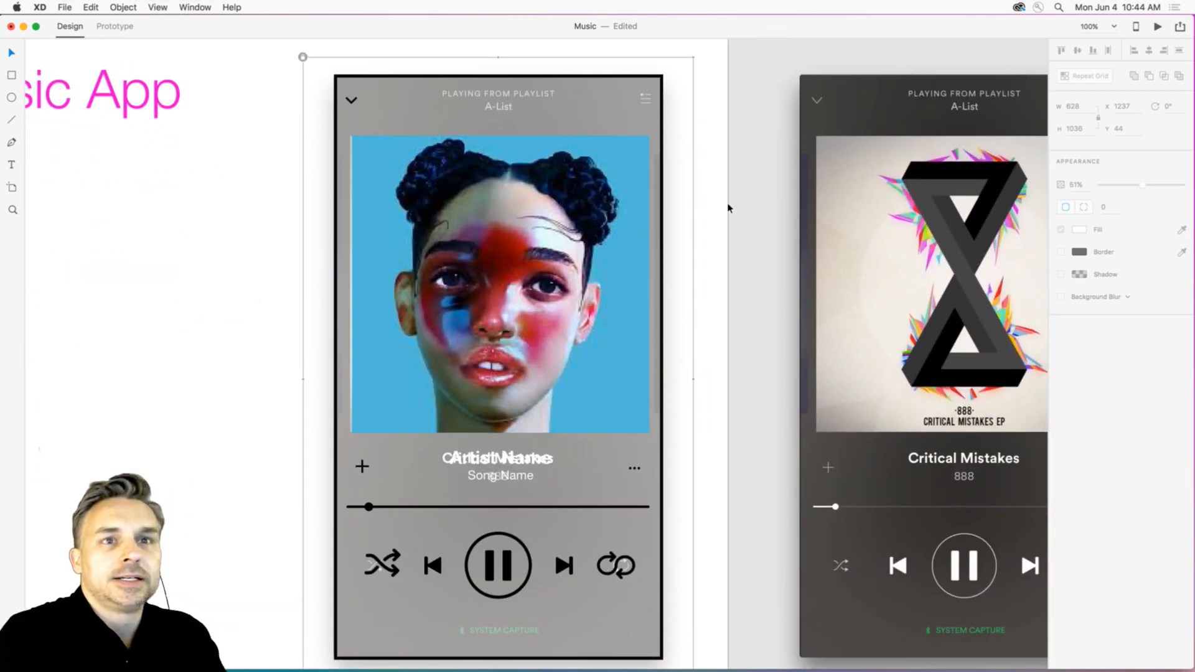
{"action": "left_click", "coordinate": [250, 163]}
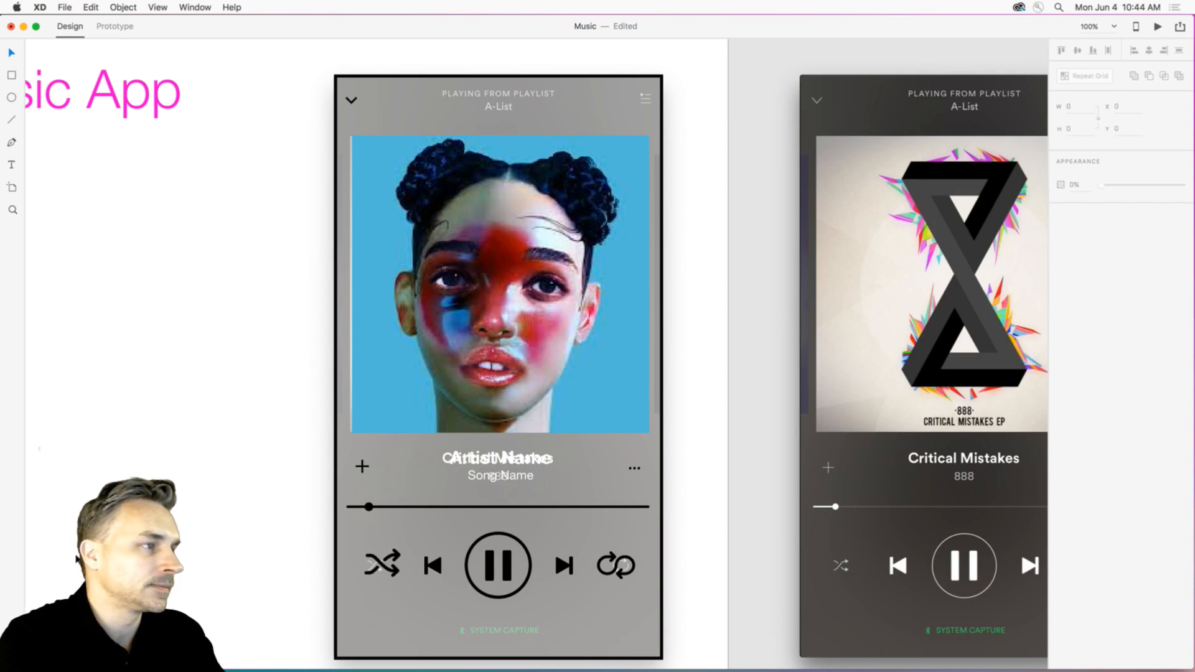
{"action": "left_click", "coordinate": [11, 653]}
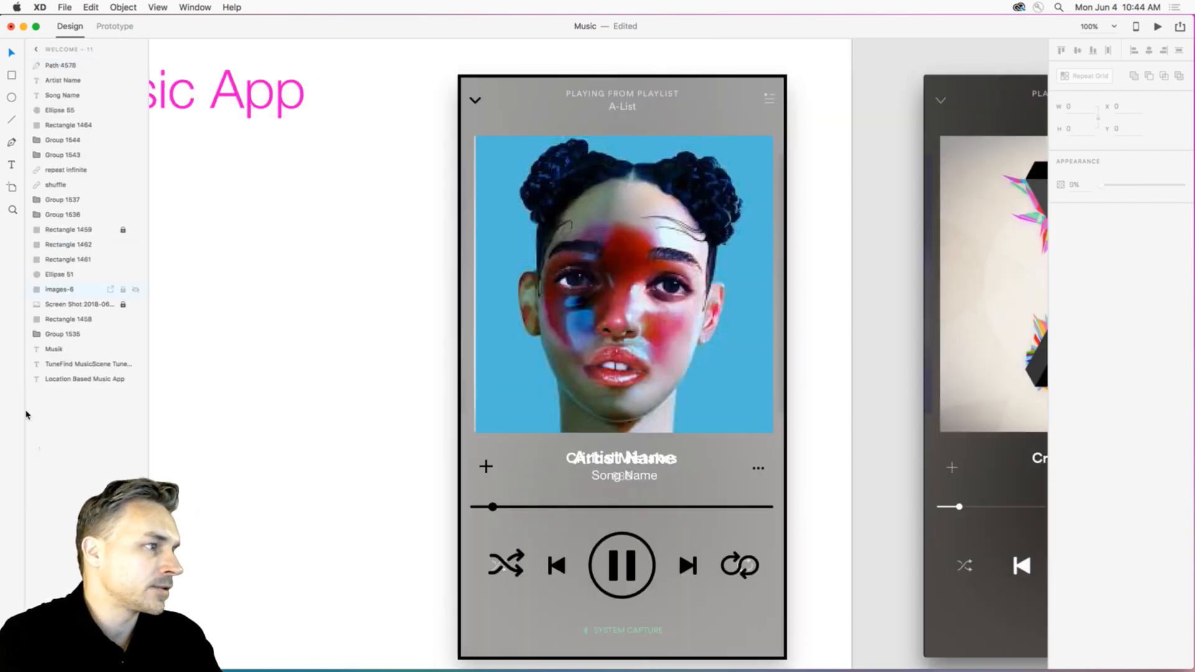
{"action": "left_click", "coordinate": [608, 188]}
{"action": "left_click", "coordinate": [418, 59]}
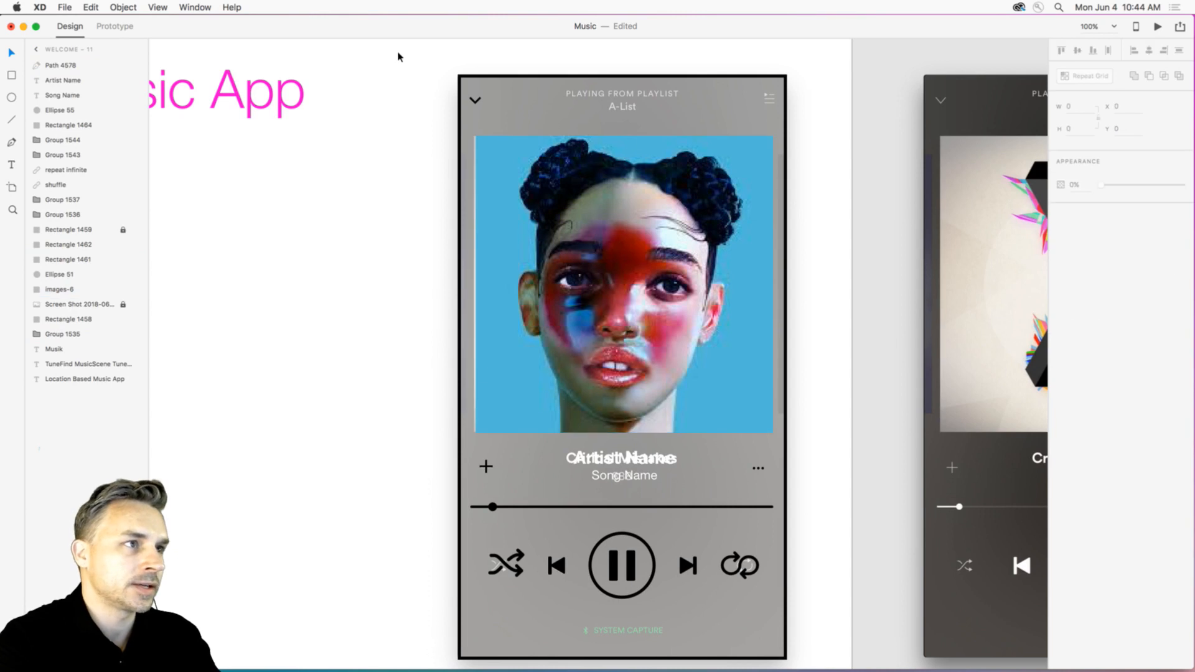
Hide the locked reference screenshot layer behind the traced player screen.
{"action": "key", "text": "super+minus"}
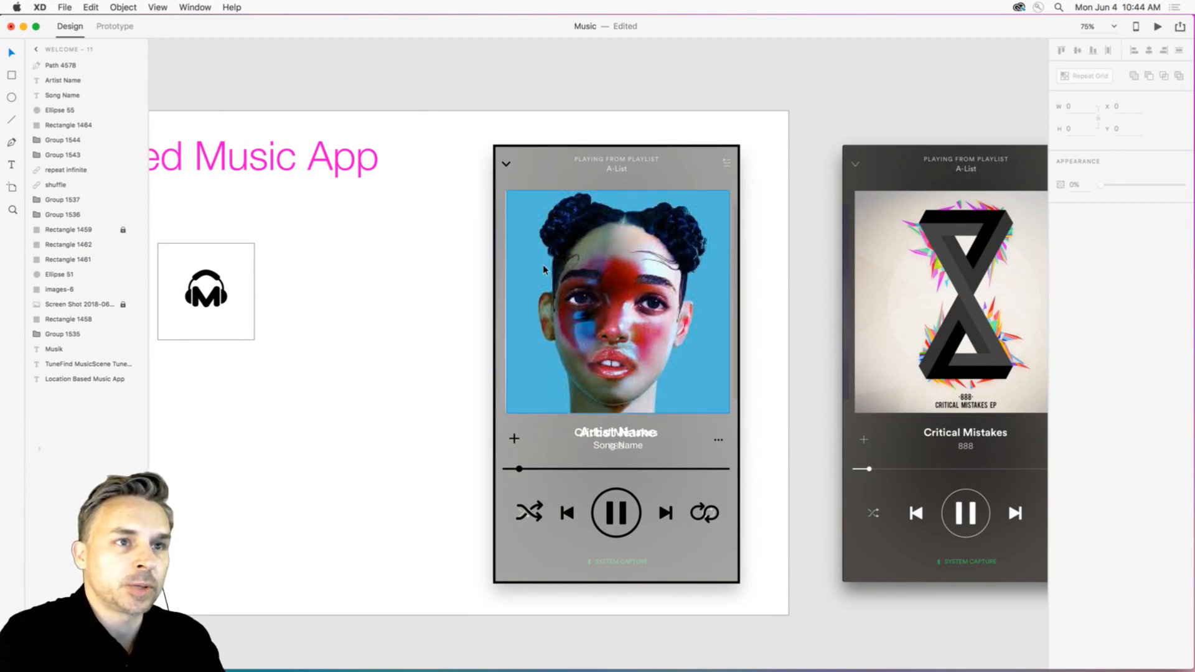
{"action": "left_click_drag", "start_coordinate": [465, 100], "coordinate": [754, 590]}
{"action": "left_click", "coordinate": [455, 161]}
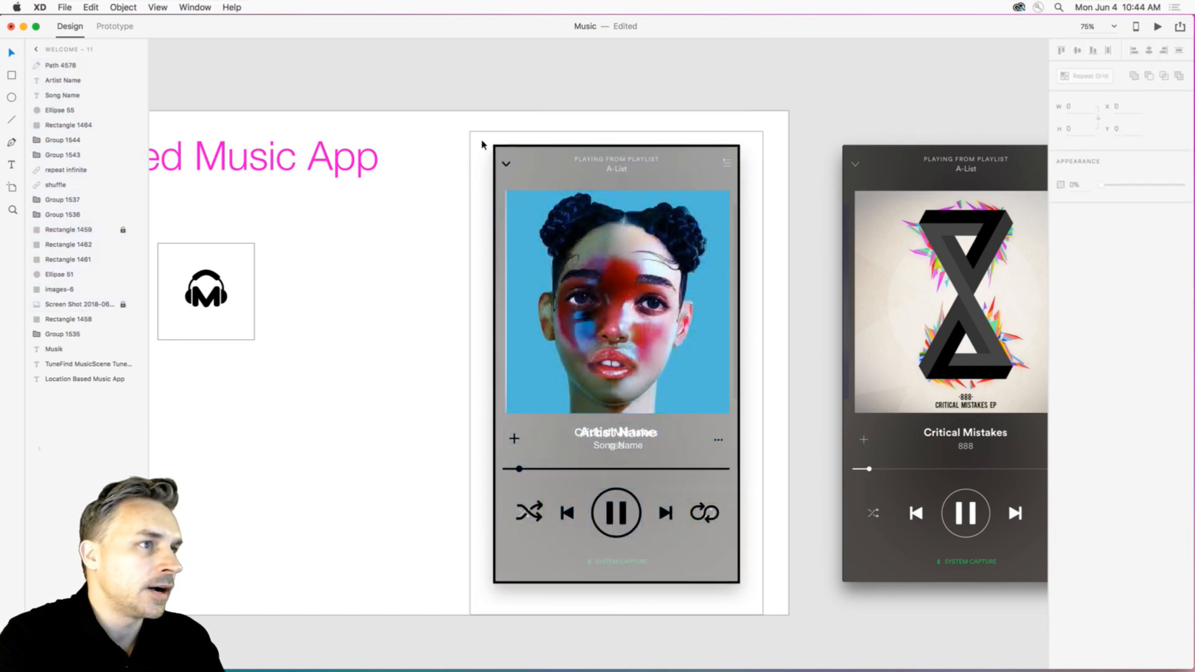
{"action": "left_click", "coordinate": [482, 145]}
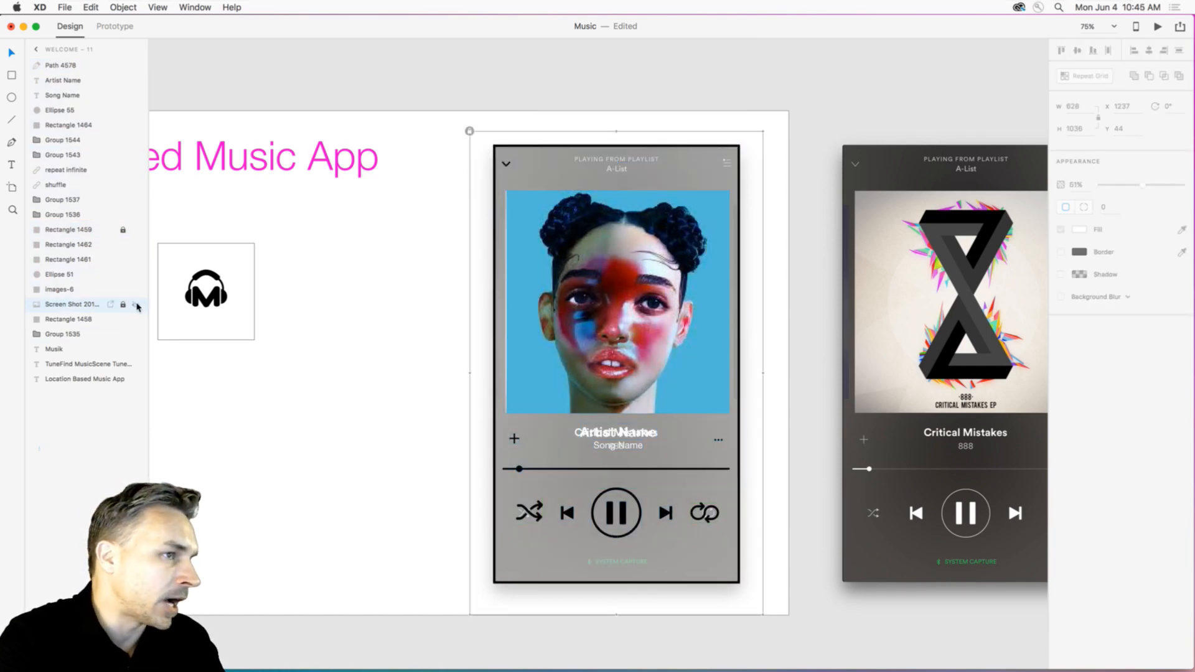
{"action": "left_click", "coordinate": [136, 304]}
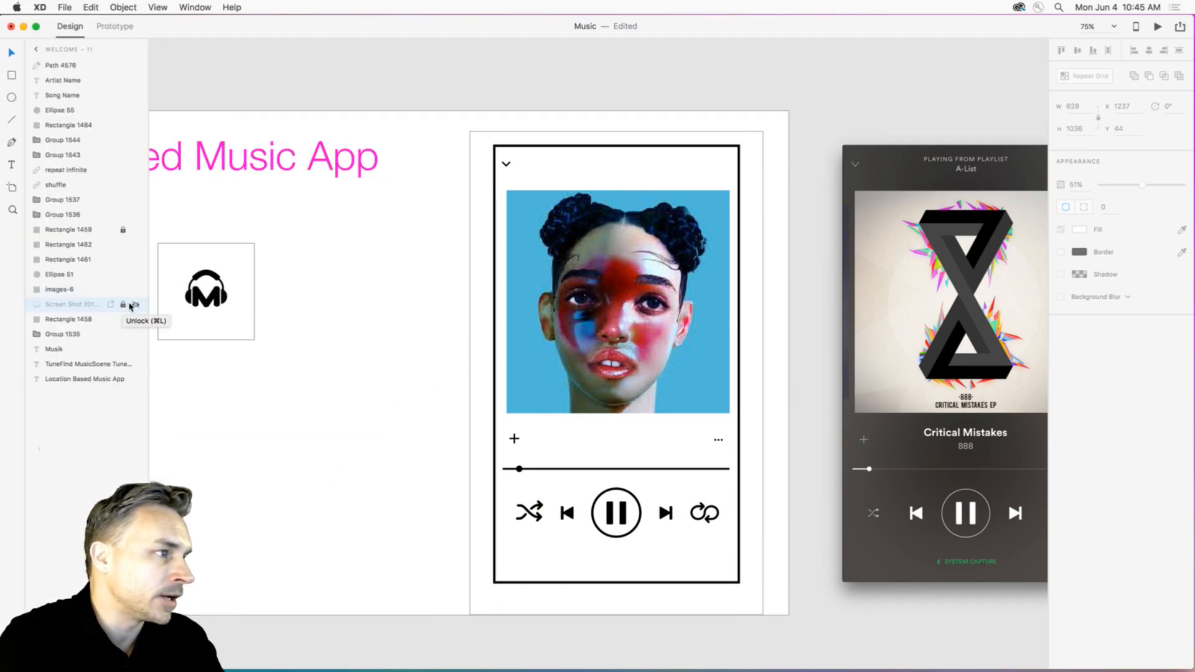
{"action": "left_click", "coordinate": [136, 304]}
{"action": "left_click", "coordinate": [136, 305]}
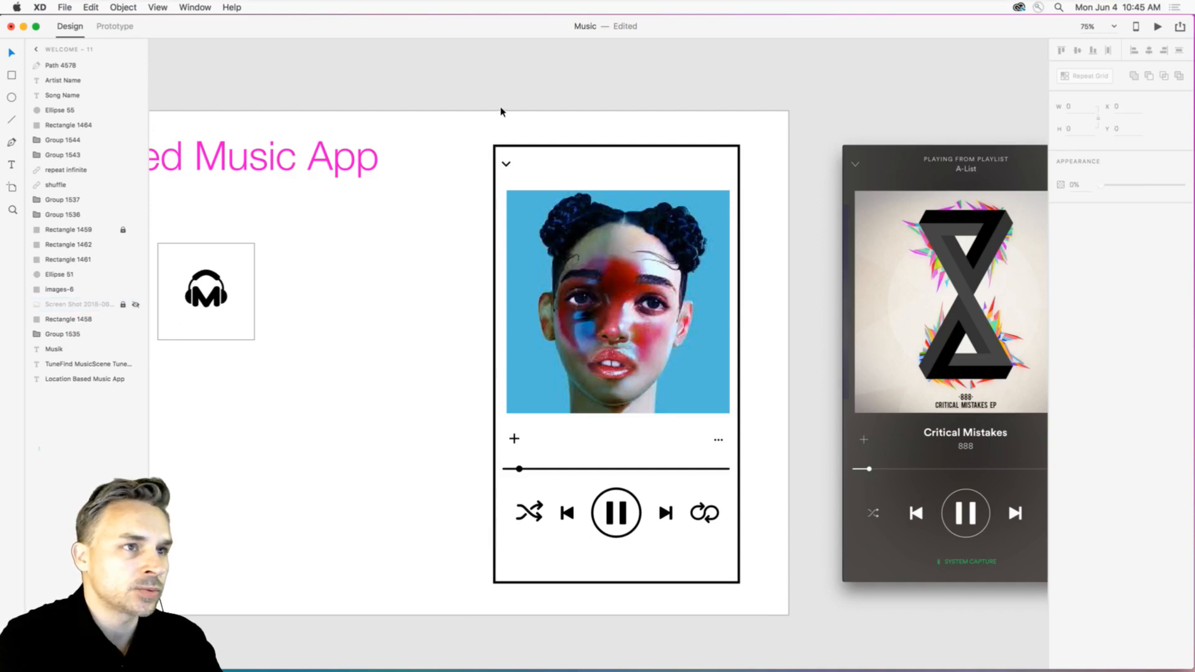
Copy all the player screen elements into a new iPhone 6/7/8 document.
{"action": "left_click_drag", "start_coordinate": [475, 118], "coordinate": [756, 638]}
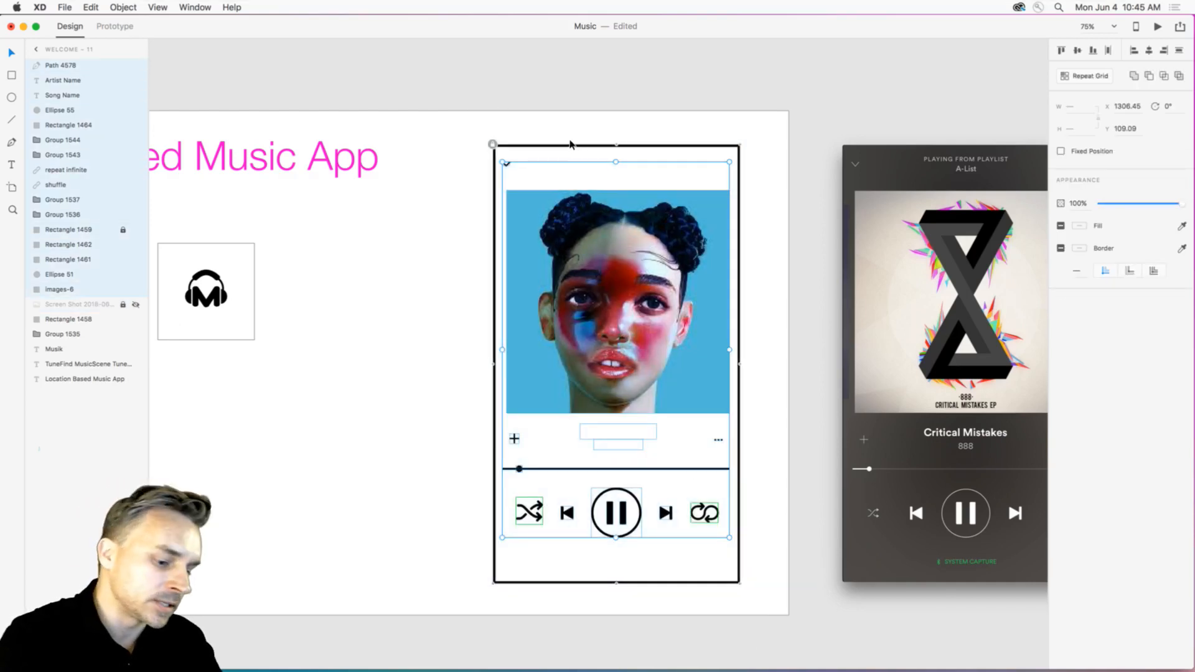
{"action": "left_click", "coordinate": [67, 7]}
{"action": "left_click", "coordinate": [70, 23]}
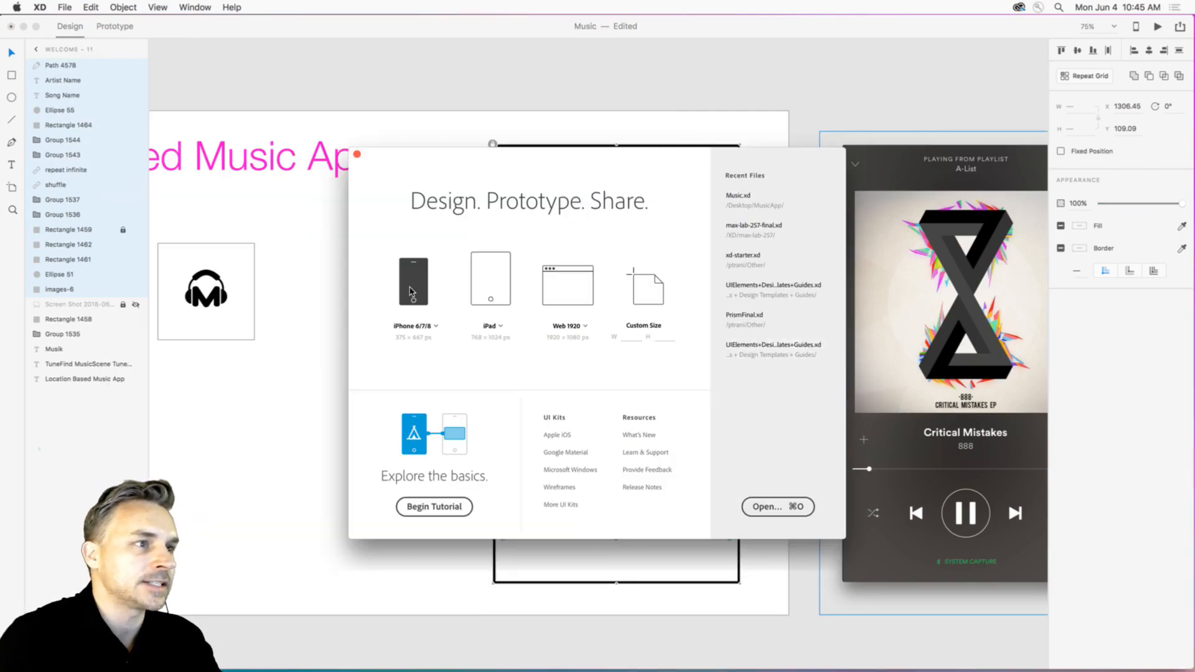
{"action": "left_click", "coordinate": [410, 291]}
{"action": "key", "text": "super+v"}
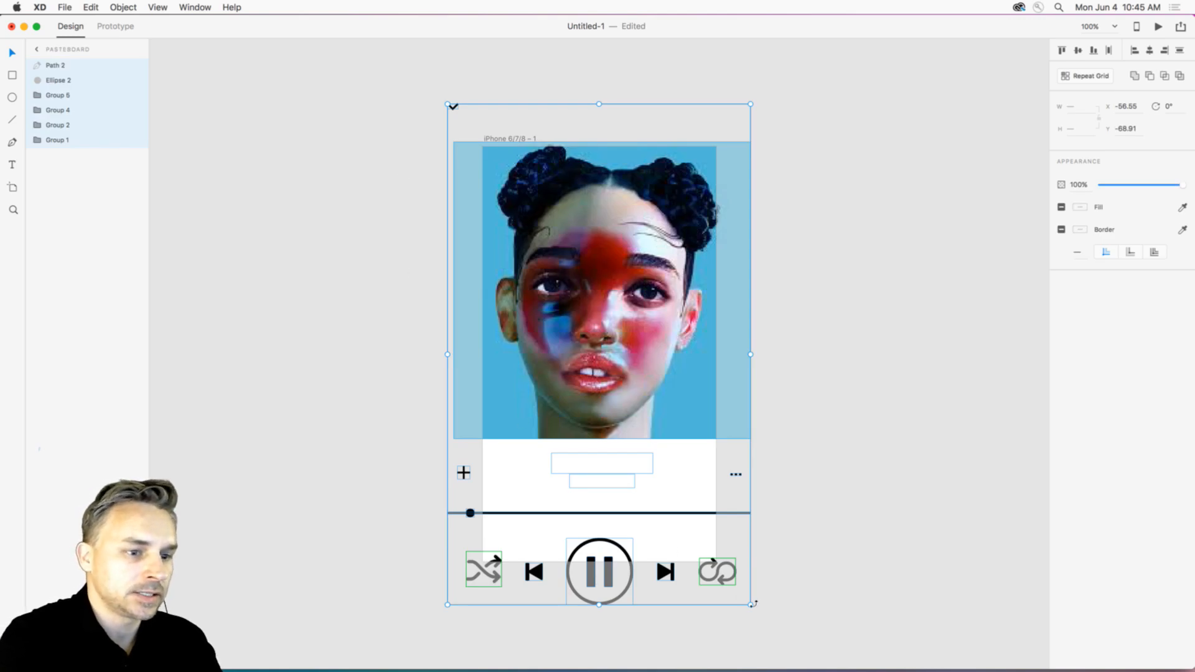
Scale the pasted player elements down proportionally and position them inside the iPhone artboard.
{"action": "left_click_drag", "start_coordinate": [751, 606], "coordinate": [708, 568]}
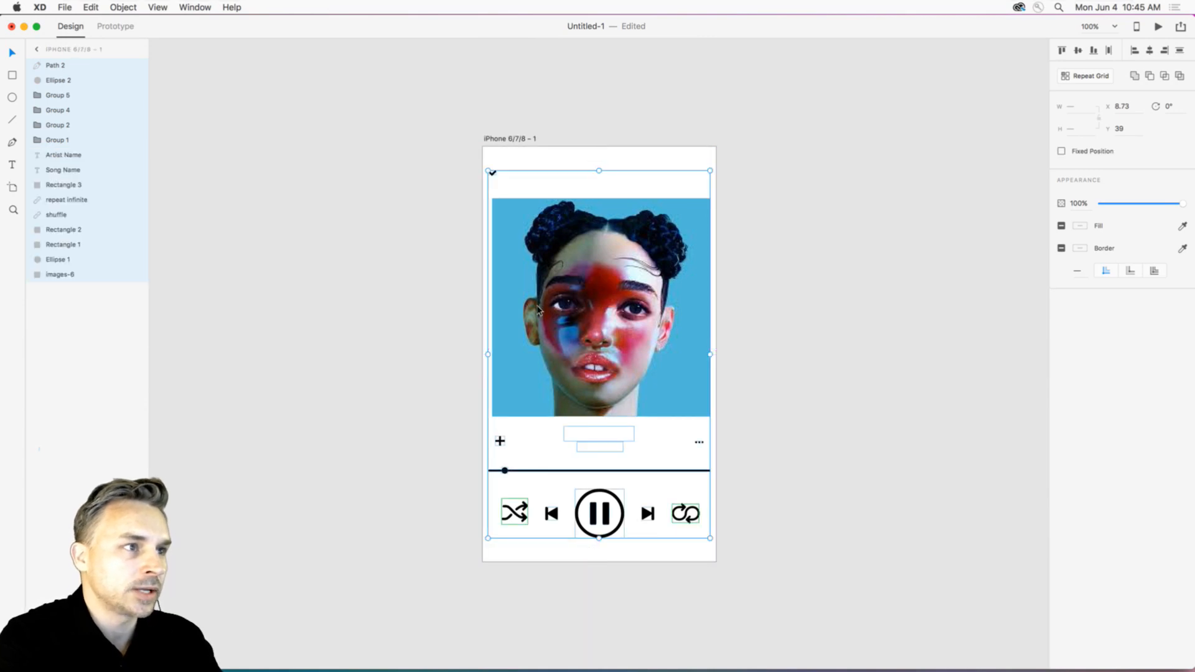
{"action": "mouse_move", "coordinate": [537, 305]}
{"action": "left_mouse_down"}
{"action": "mouse_move", "coordinate": [537, 293]}
{"action": "mouse_move", "coordinate": [546, 299]}
{"action": "mouse_move", "coordinate": [536, 306]}
{"action": "left_mouse_up"}
{"action": "left_click", "coordinate": [452, 390]}
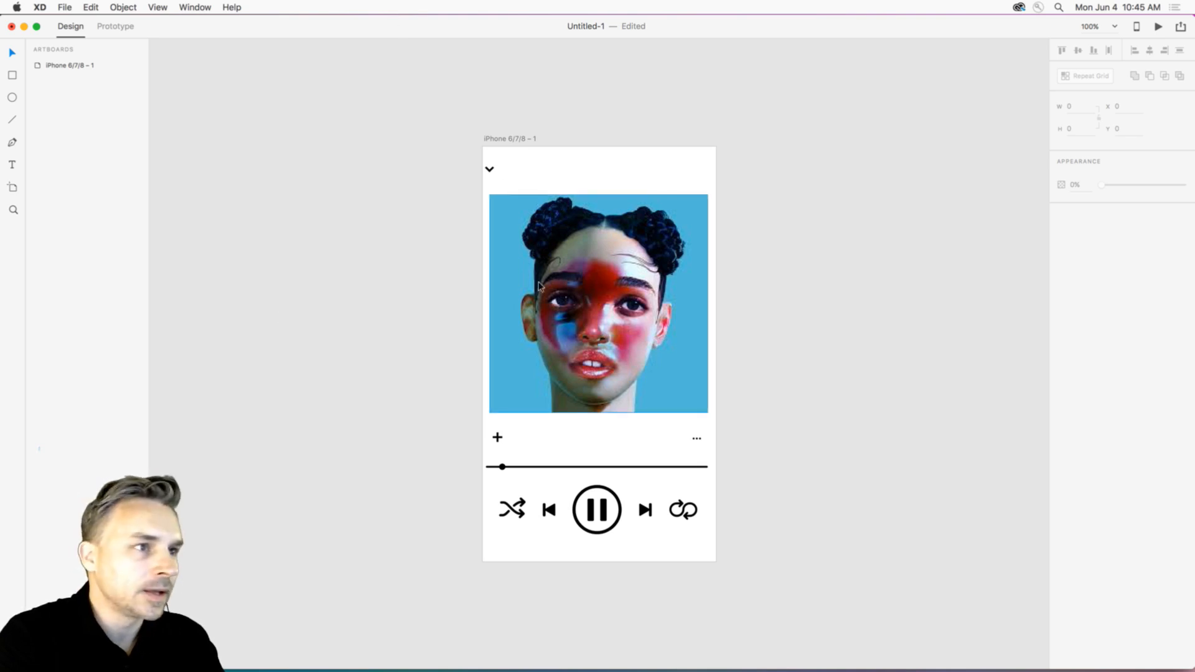
Set the fill of the Artist Name and Song Name texts to black (#000000).
{"action": "left_click", "coordinate": [596, 431]}
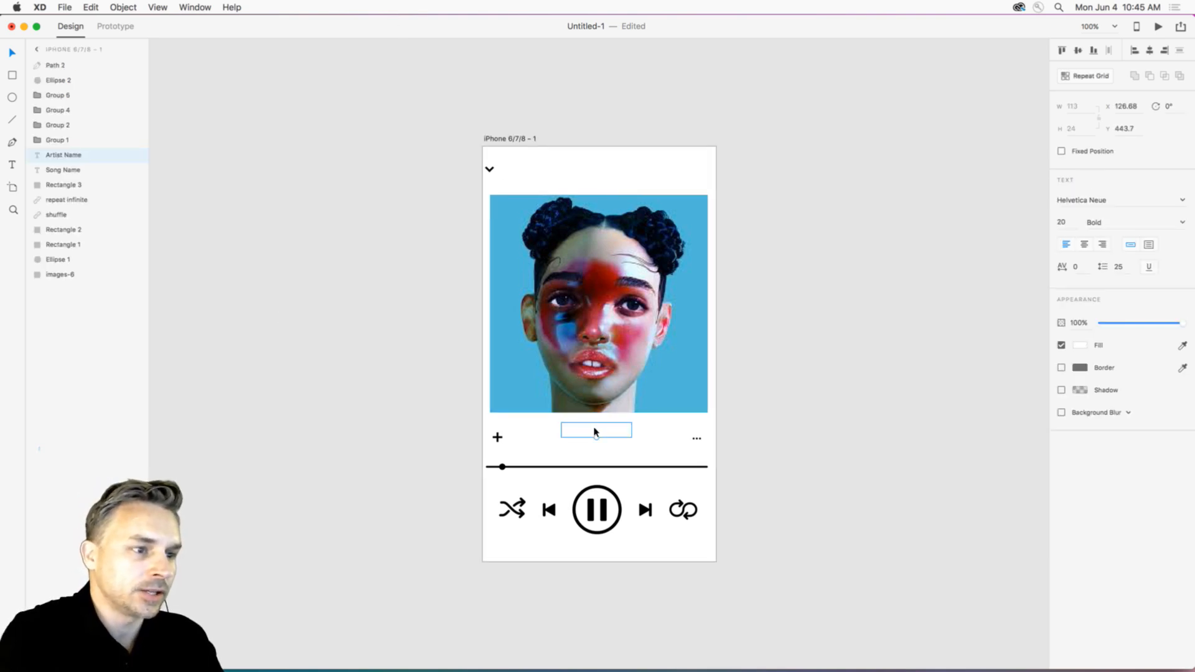
{"action": "left_click", "coordinate": [592, 445], "text": "shift"}
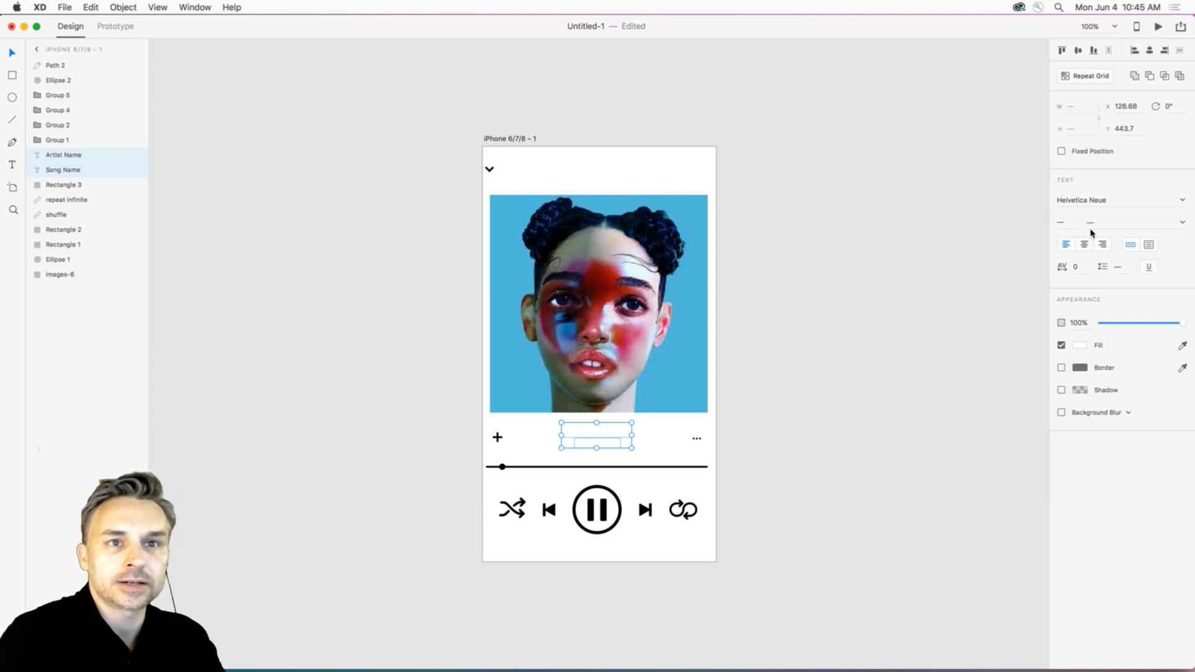
{"action": "left_click", "coordinate": [1081, 345]}
{"action": "left_click_drag", "start_coordinate": [977, 364], "coordinate": [862, 419]}
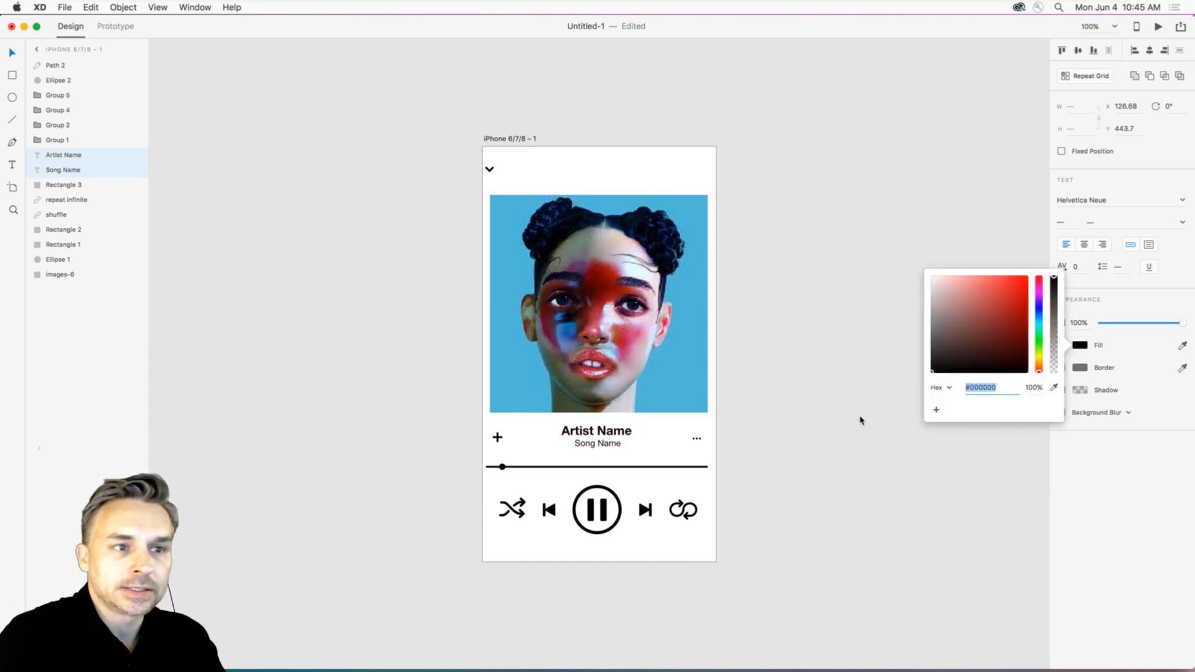
{"action": "left_click", "coordinate": [267, 366]}
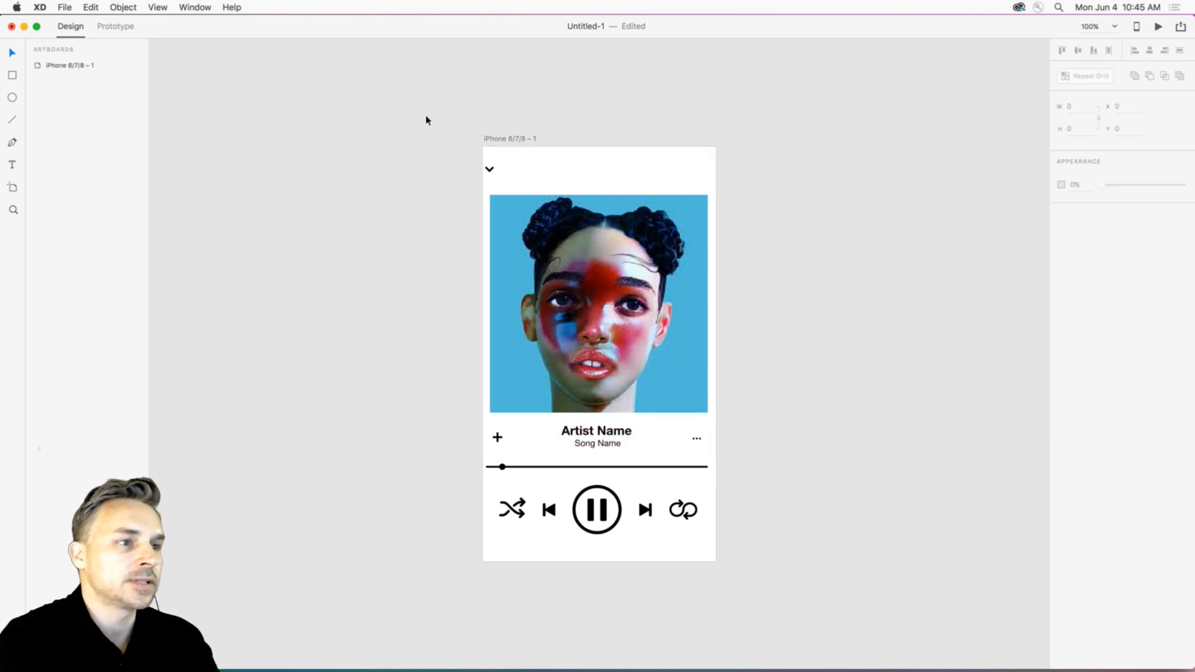
Rename the iPhone artboard as Play.
{"action": "left_click", "coordinate": [515, 138]}
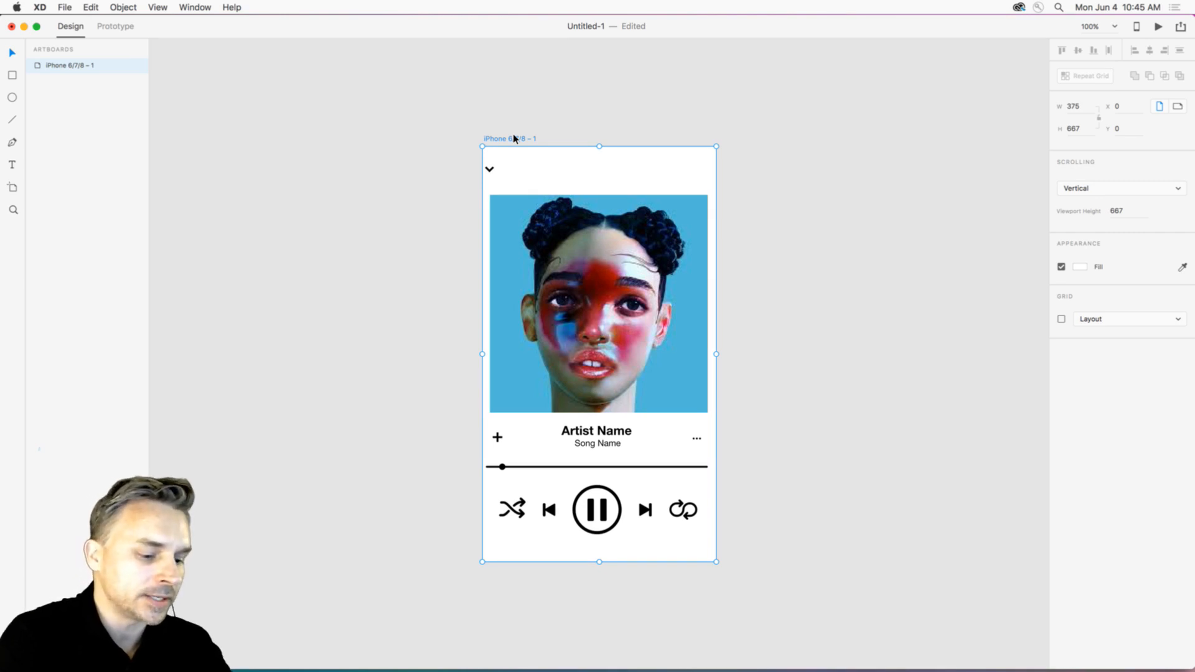
{"action": "key", "text": "super+3"}
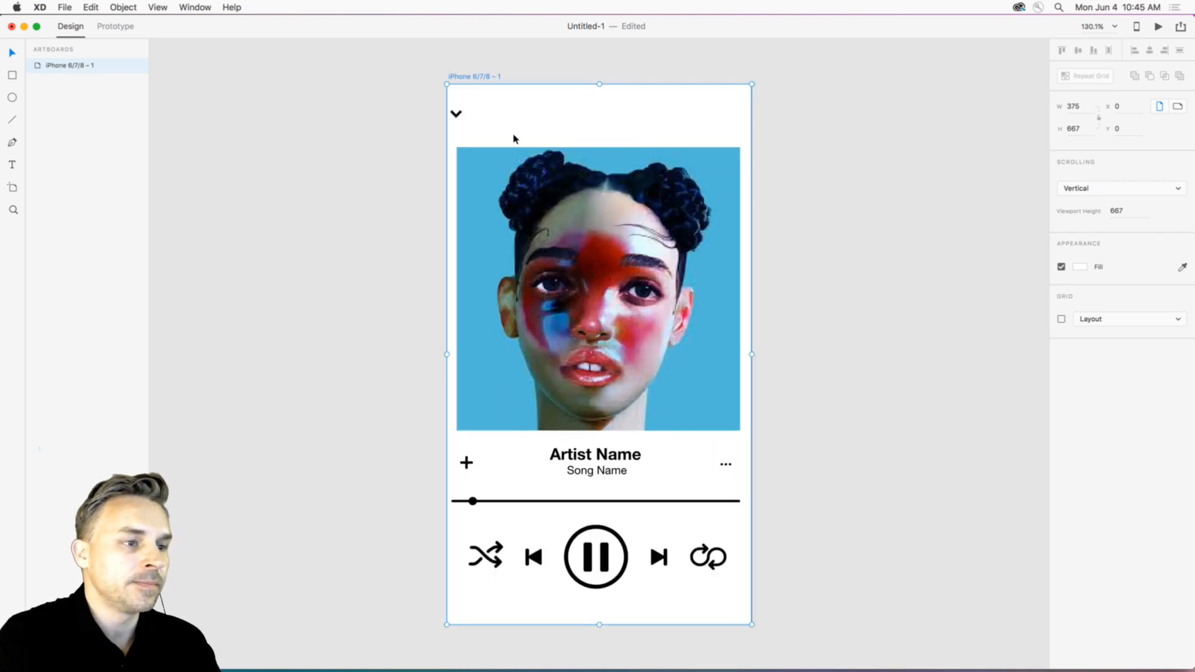
{"action": "double_click", "coordinate": [473, 76]}
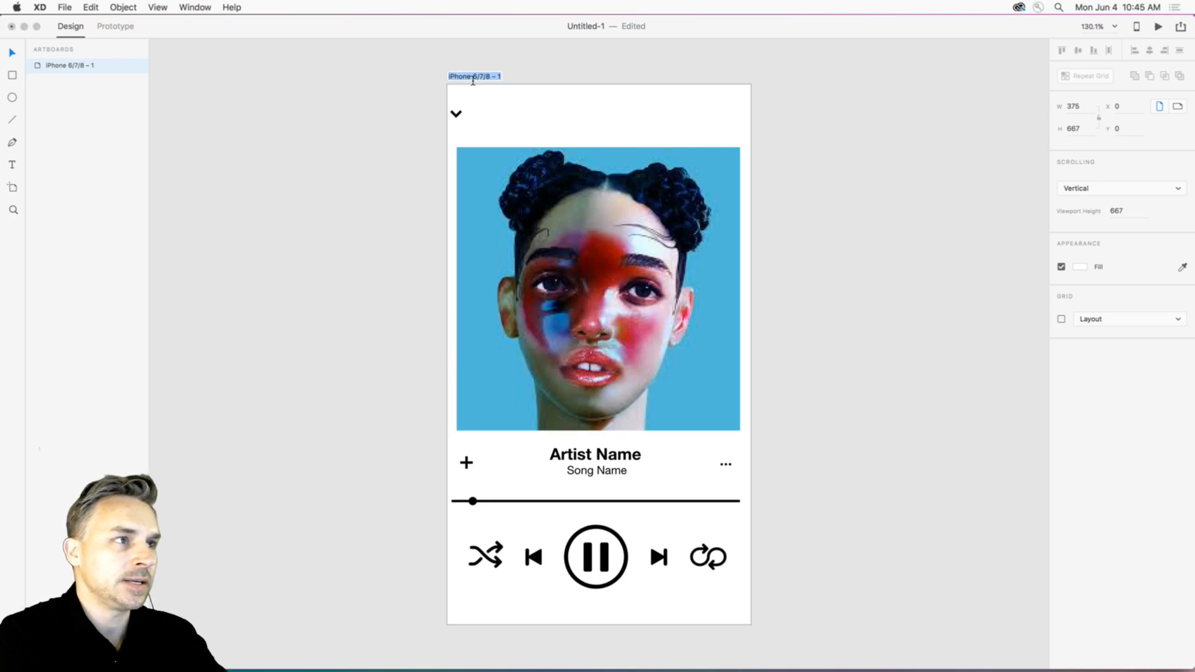
{"action": "type", "text": "Play"}
{"action": "key", "text": "Return"}
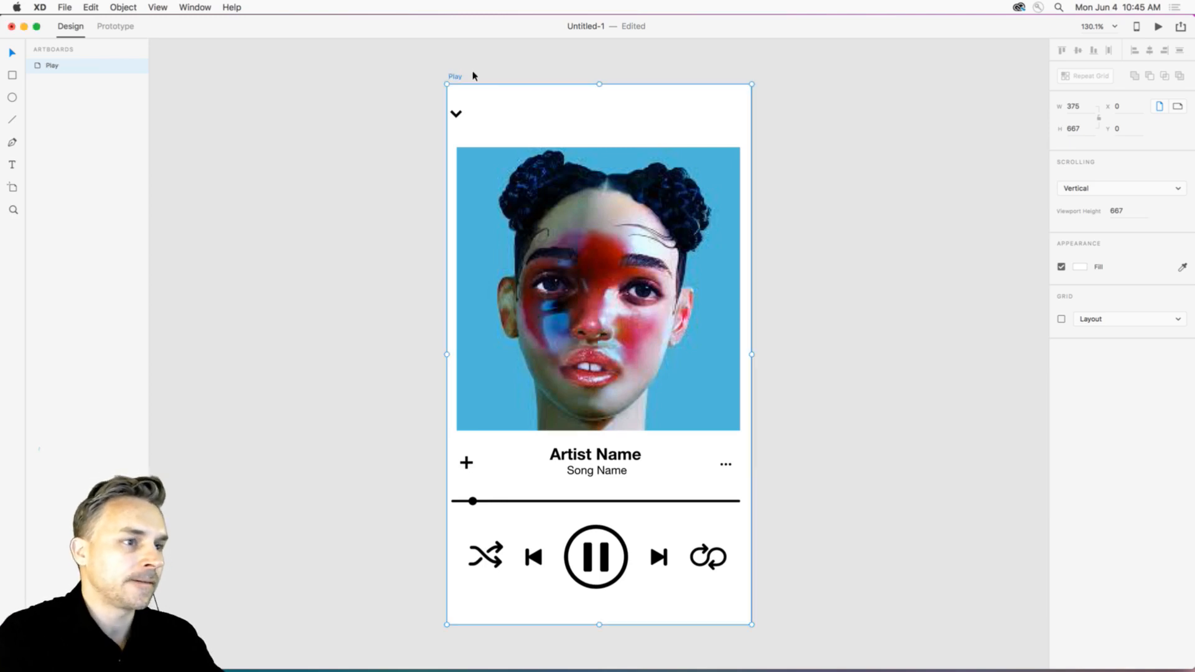
{"action": "left_click", "coordinate": [352, 97]}
{"action": "scroll", "coordinate": [342, 99], "scroll_direction": "left", "scroll_amount": 2}
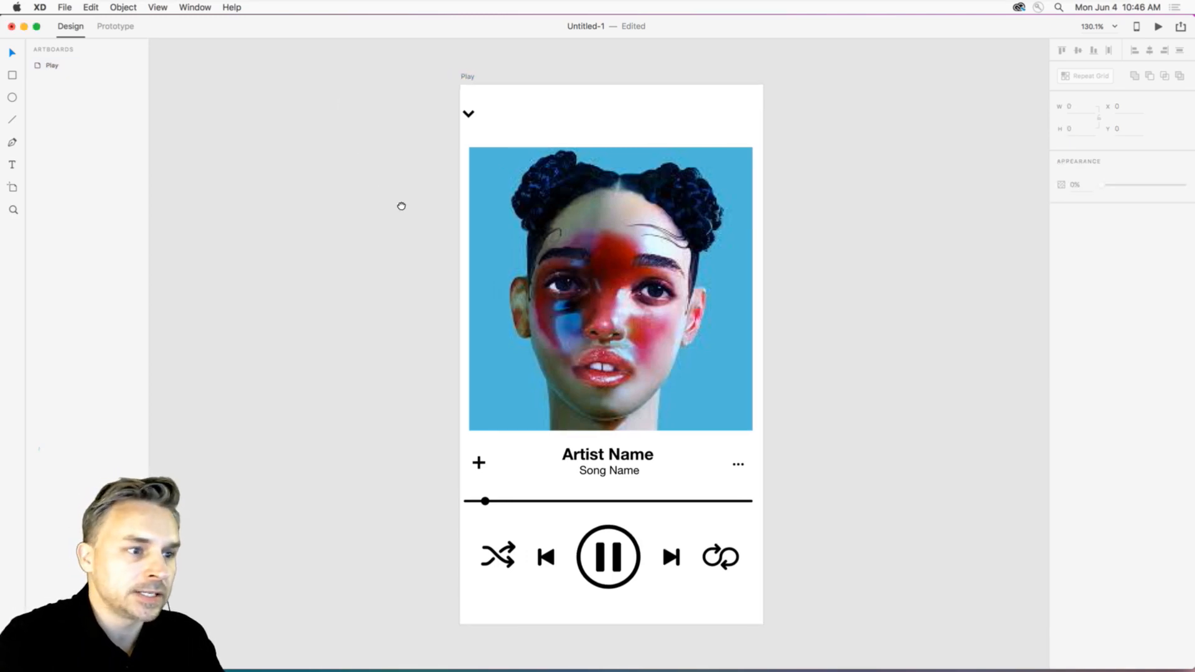
{"action": "mouse_move", "coordinate": [402, 206]}
{"action": "left_mouse_down"}
{"action": "mouse_move", "coordinate": [325, 206]}
{"action": "mouse_move", "coordinate": [393, 197]}
{"action": "left_mouse_up"}
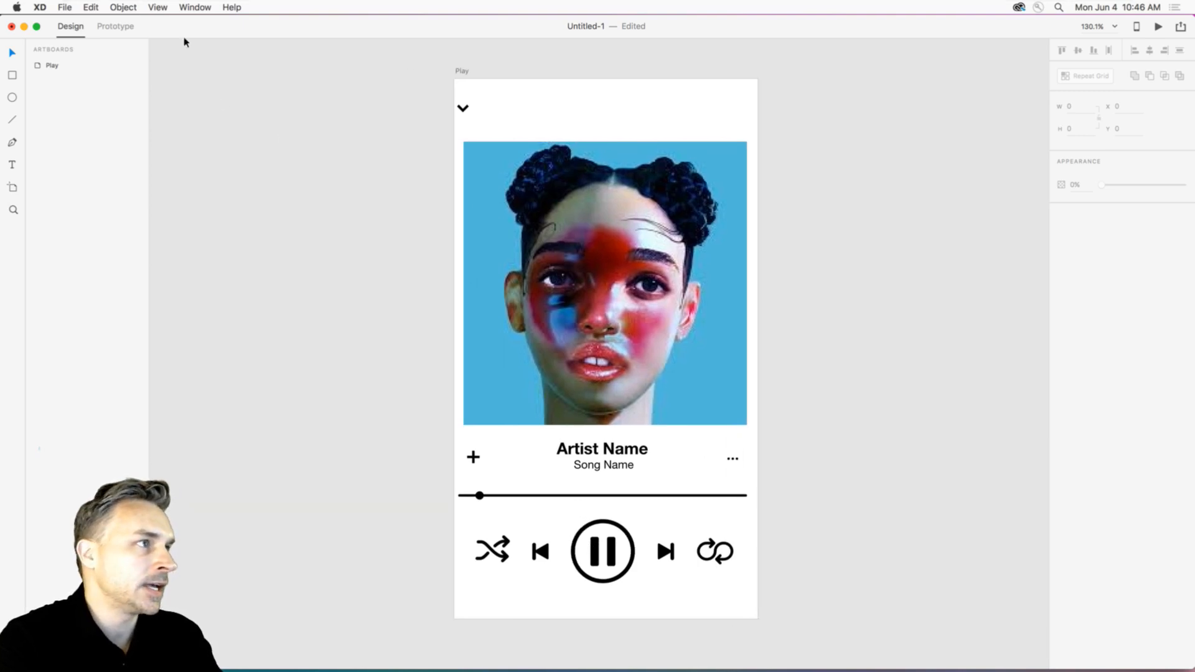
Switch to the Music document, copy the headphone M logo and minimize that document's window.
{"action": "left_click_drag", "start_coordinate": [0, 110], "coordinate": [376, 120]}
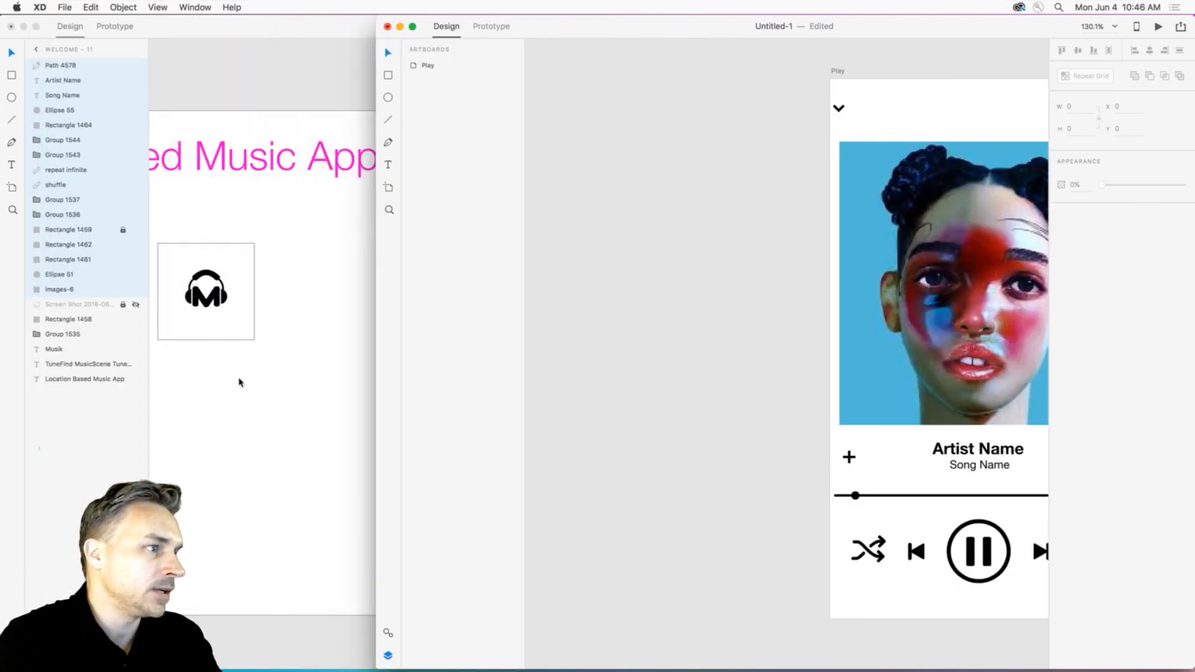
{"action": "left_click", "coordinate": [240, 382]}
{"action": "key", "text": "super+v"}
{"action": "scroll", "coordinate": [466, 338], "scroll_direction": "left", "scroll_amount": 10}
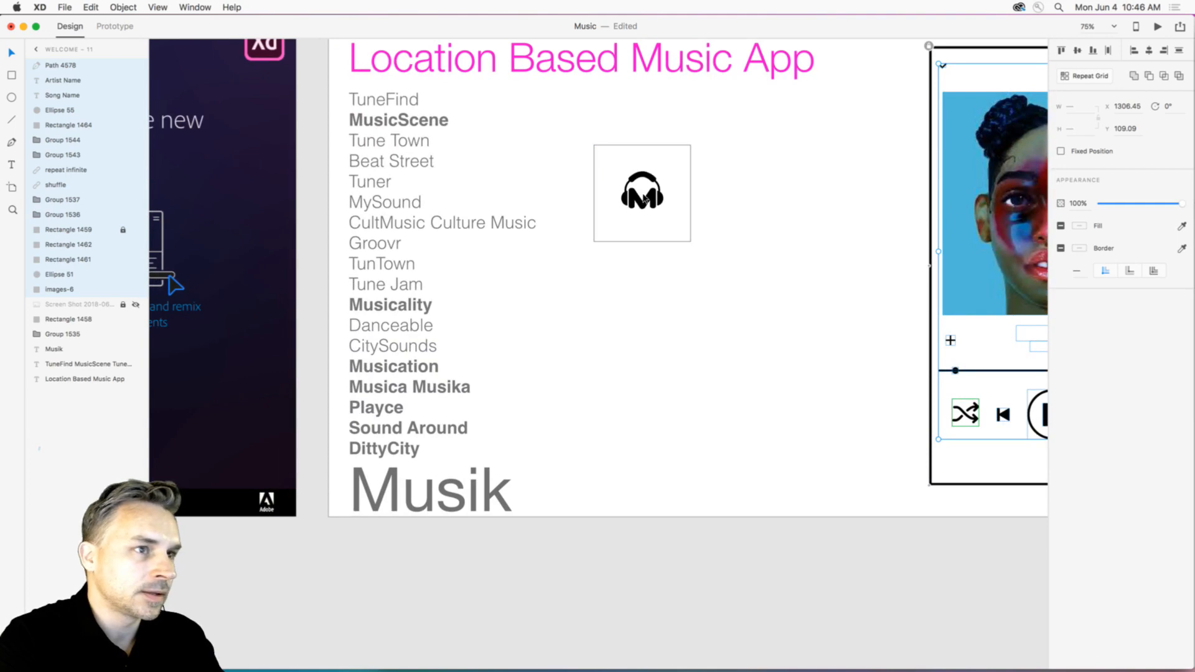
{"action": "left_click", "coordinate": [630, 197]}
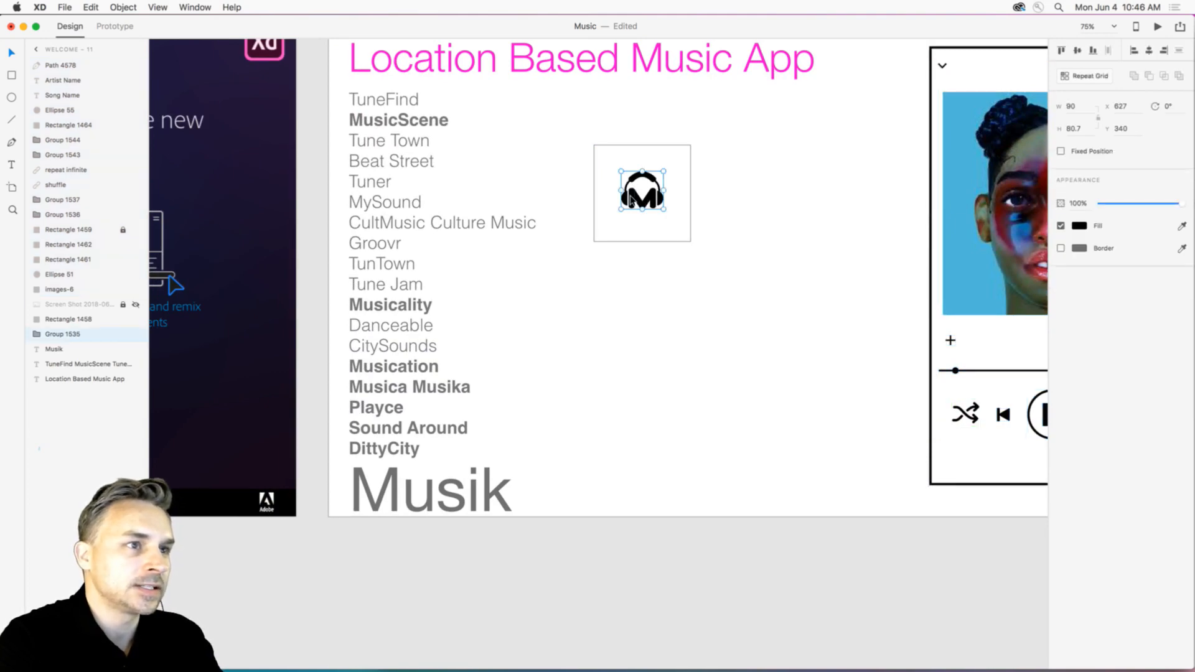
{"action": "left_click", "coordinate": [24, 27]}
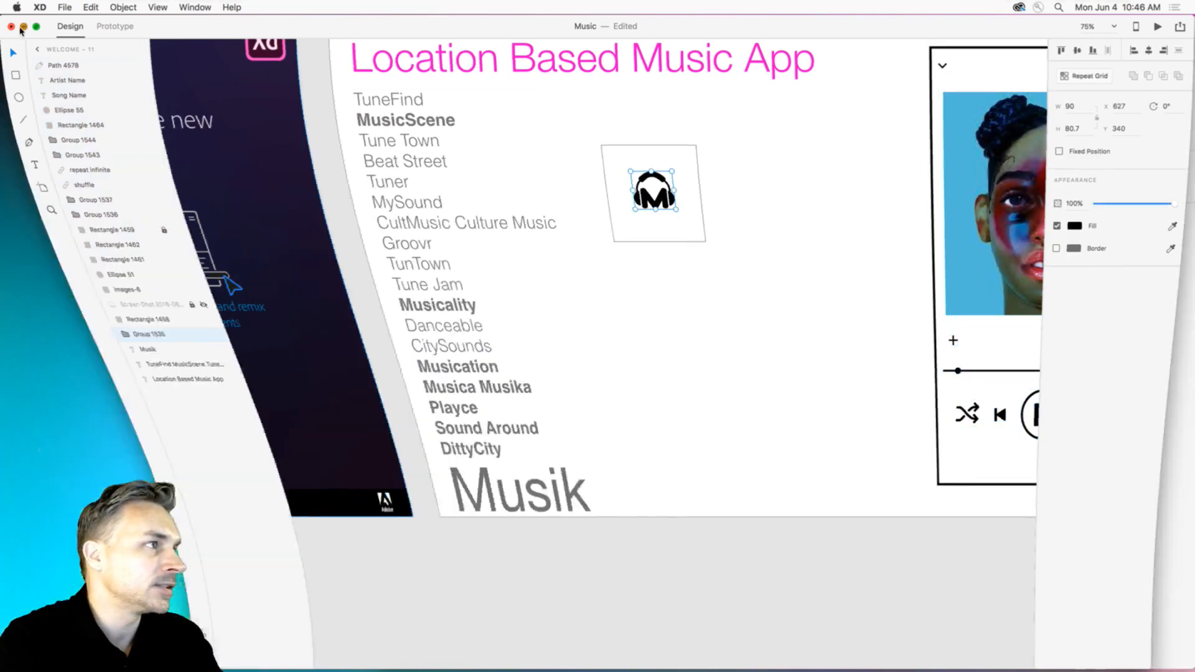
Paste the headphone M logo into the Play artboard, move it to the header's centre and scale it down to fit above the image.
{"action": "double_click", "coordinate": [376, 271]}
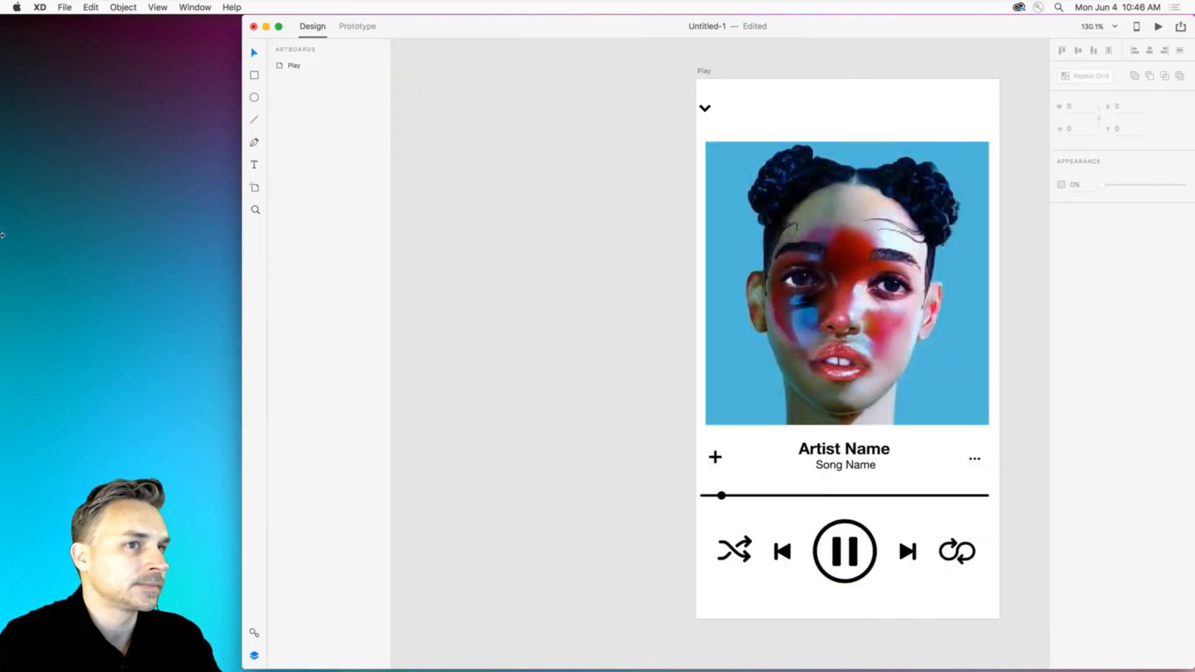
{"action": "key", "text": "super+v"}
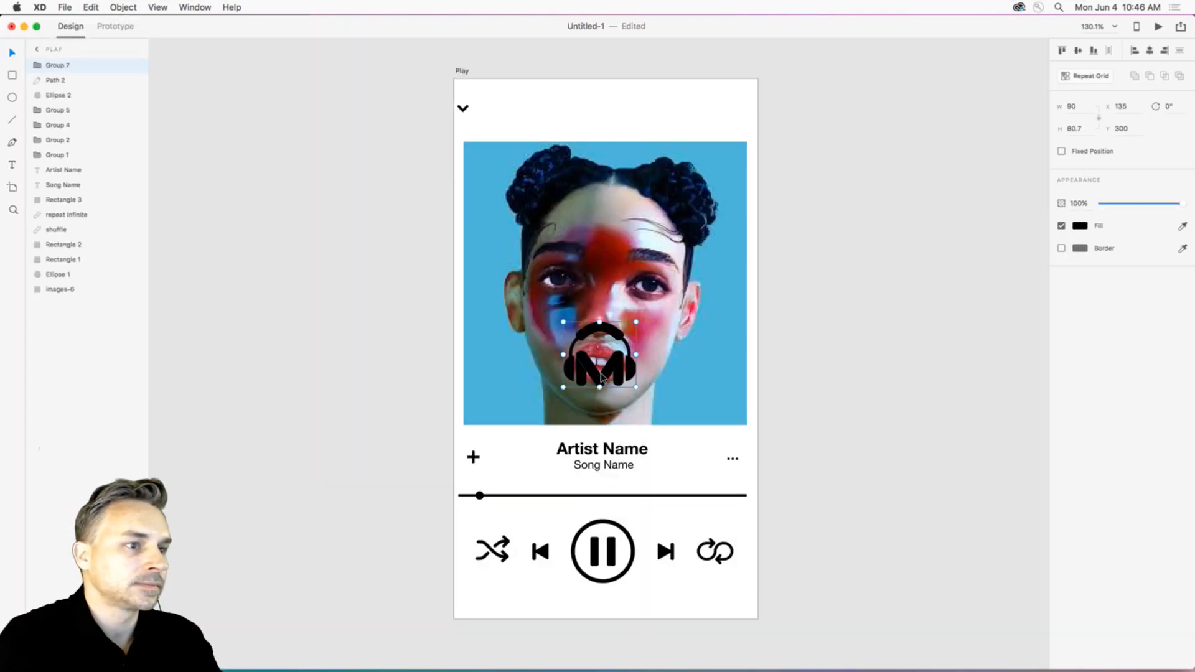
{"action": "left_click_drag", "start_coordinate": [602, 372], "coordinate": [602, 122]}
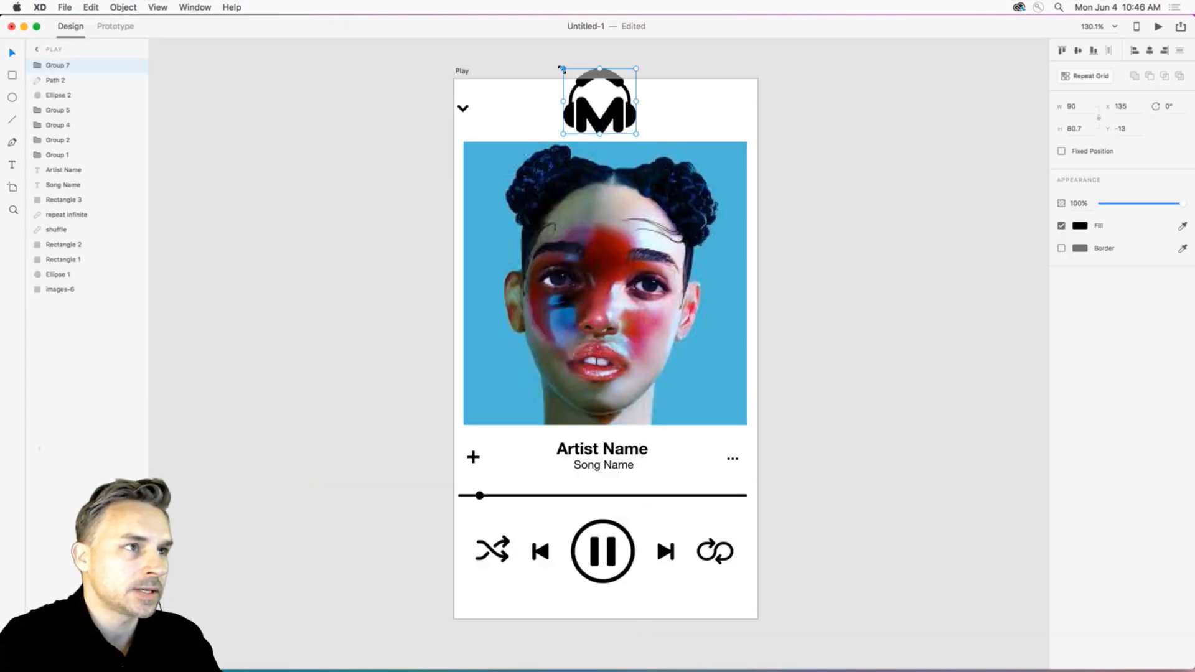
{"action": "left_click_drag", "start_coordinate": [562, 68], "coordinate": [572, 88]}
{"action": "left_click", "coordinate": [558, 65]}
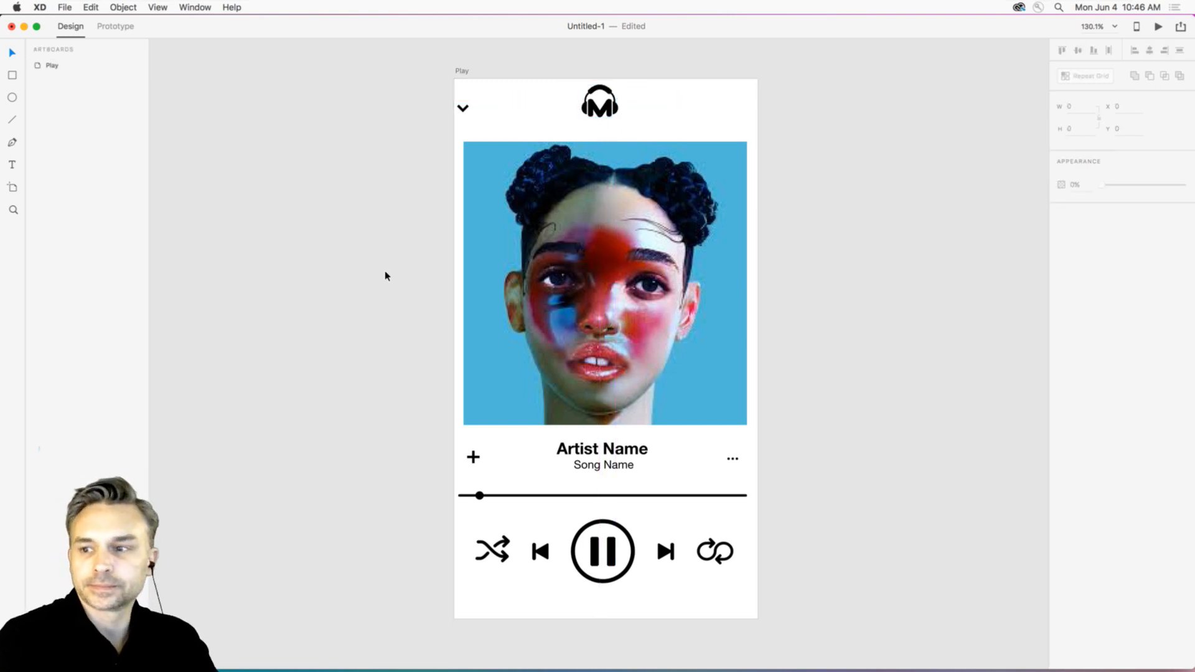
{"action": "scroll", "coordinate": [382, 272], "scroll_direction": "right", "scroll_amount": 5}
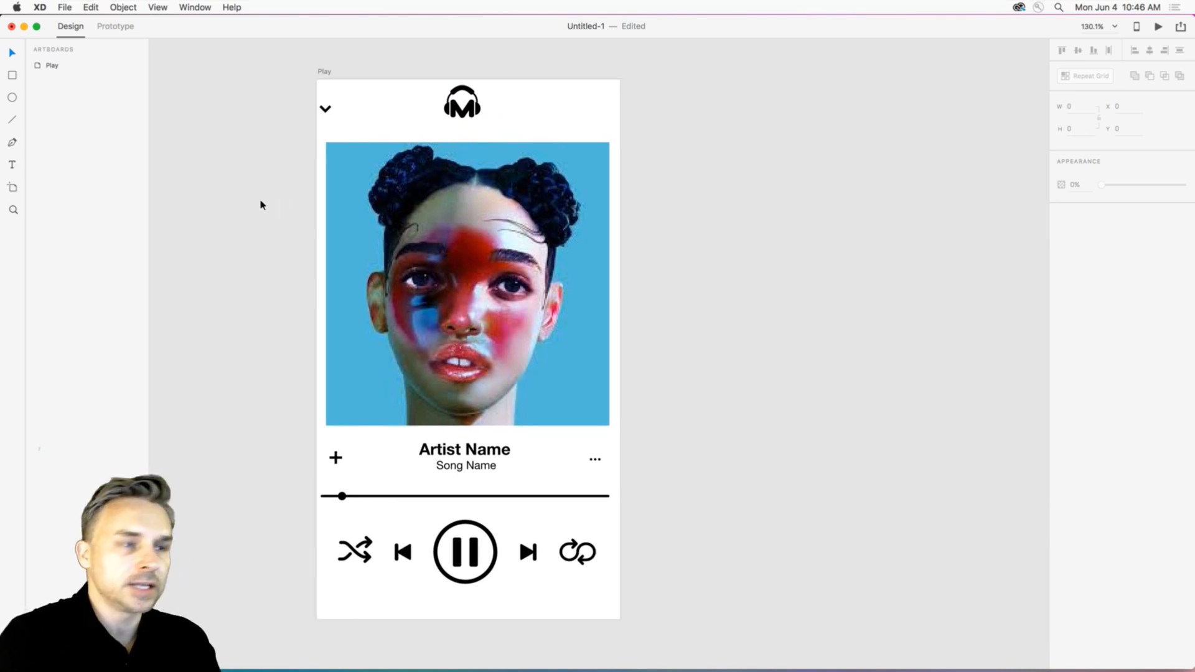
Duplicate the Play artboard.
{"action": "left_click", "coordinate": [324, 73]}
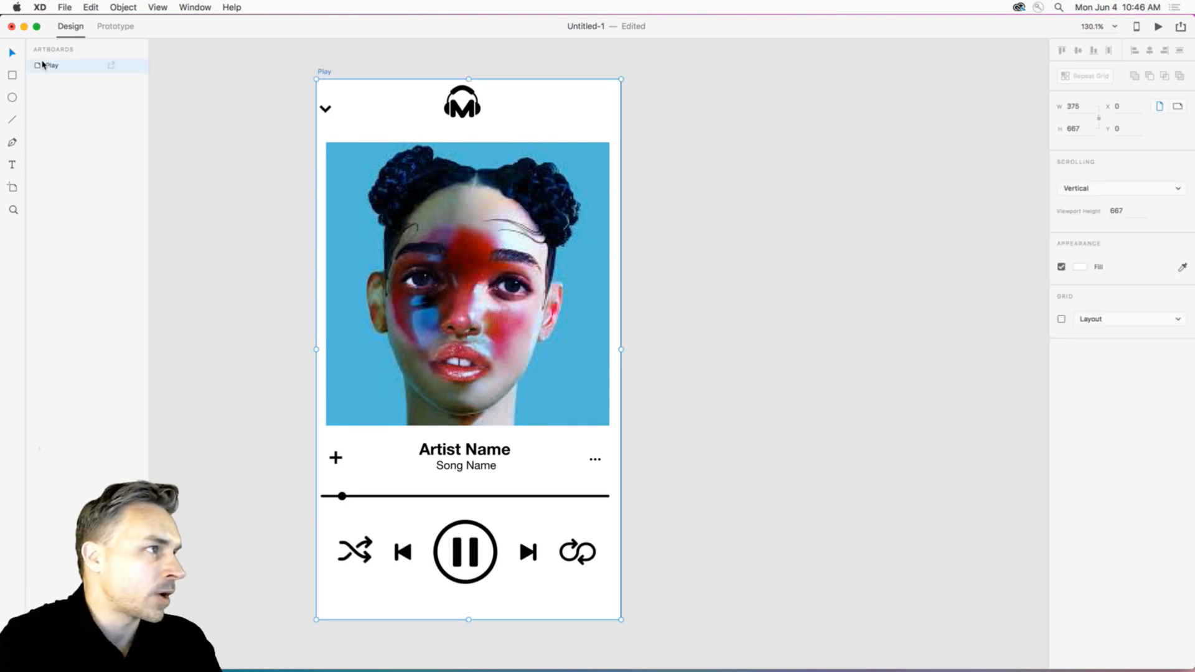
{"action": "mouse_move", "coordinate": [181, 671]}
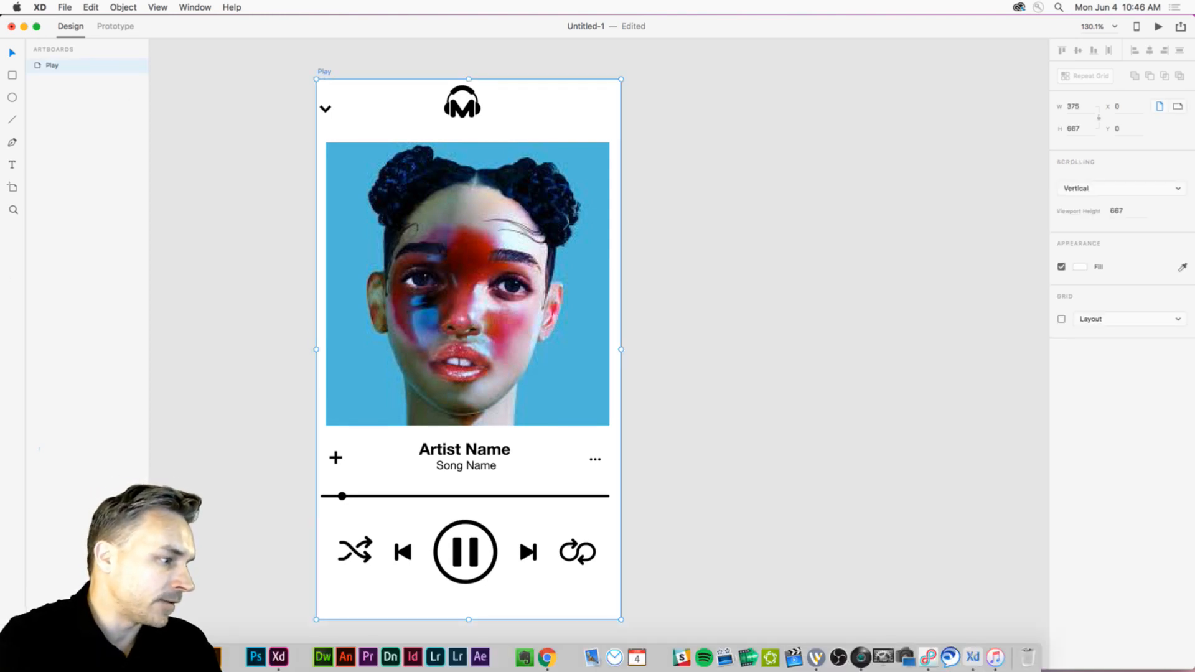
{"action": "left_click_drag", "start_coordinate": [1, 669], "coordinate": [160, 463]}
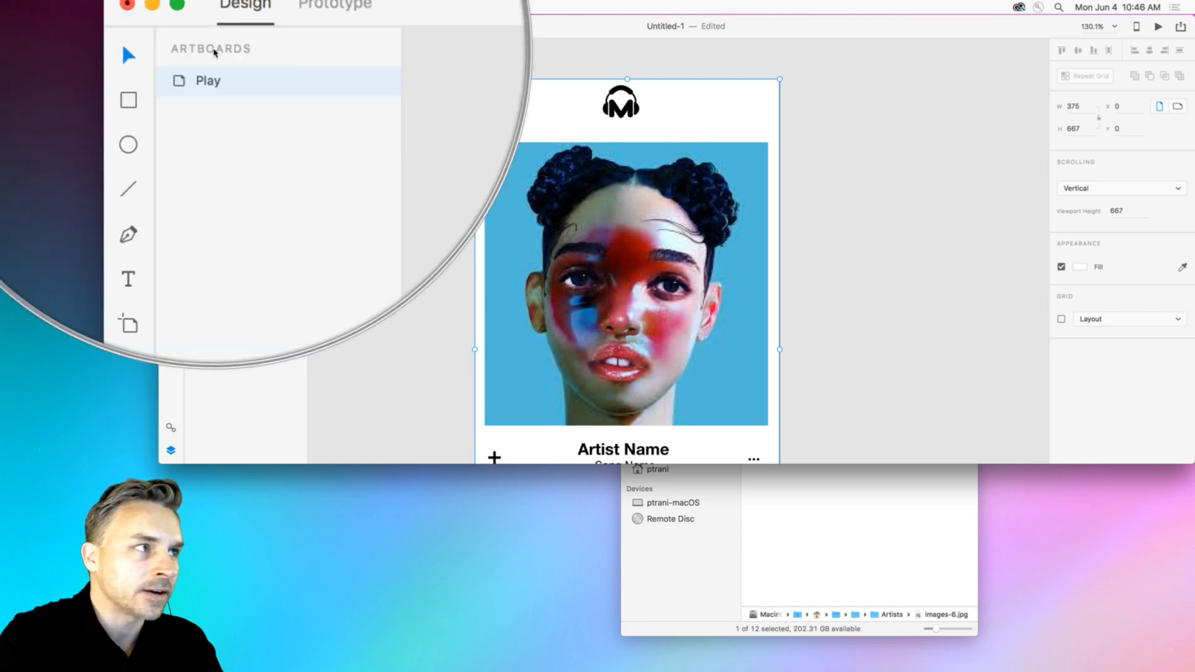
{"action": "left_click_drag", "start_coordinate": [160, 470], "coordinate": [1, 670]}
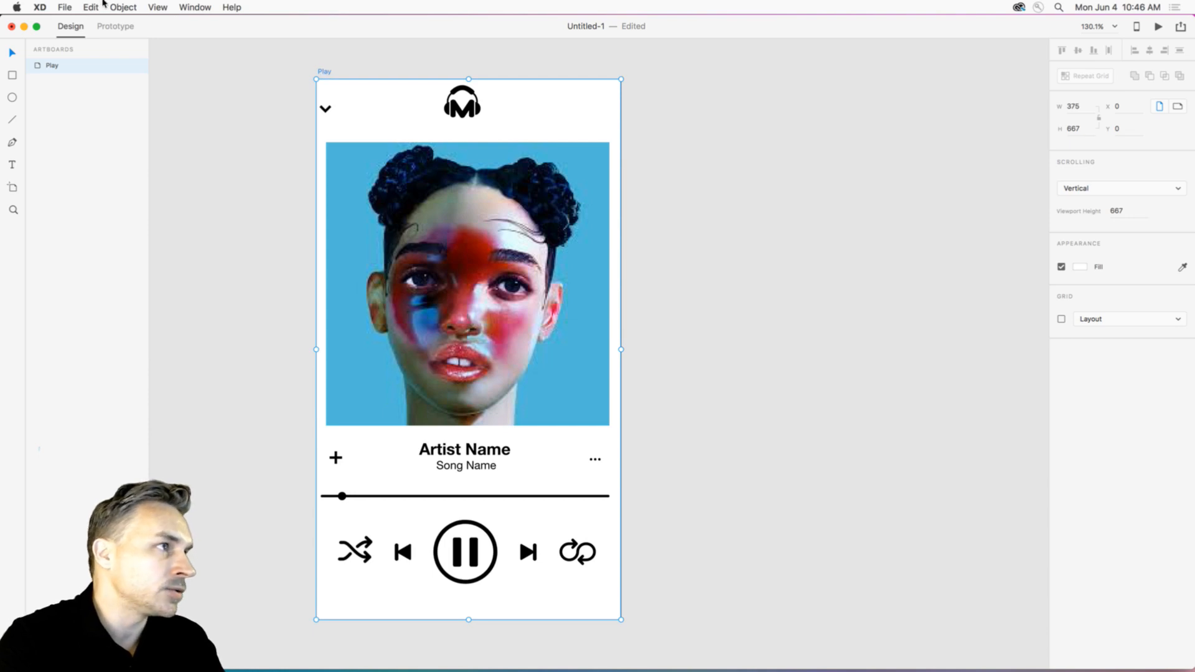
{"action": "left_click", "coordinate": [92, 5]}
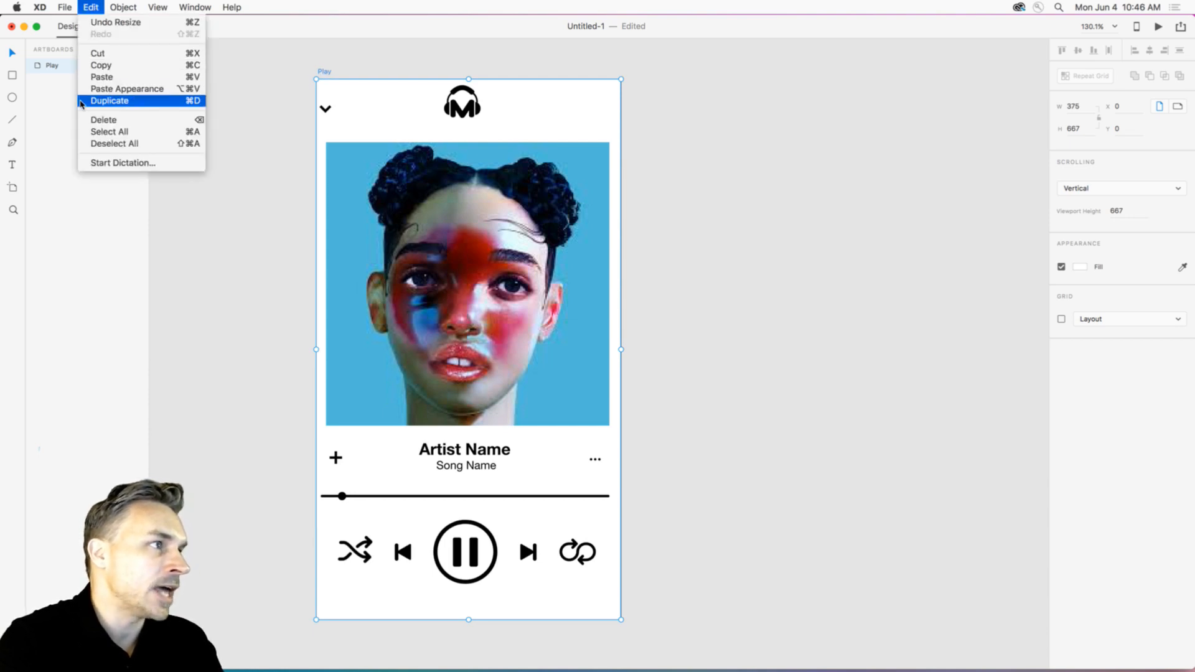
{"action": "left_click", "coordinate": [86, 101]}
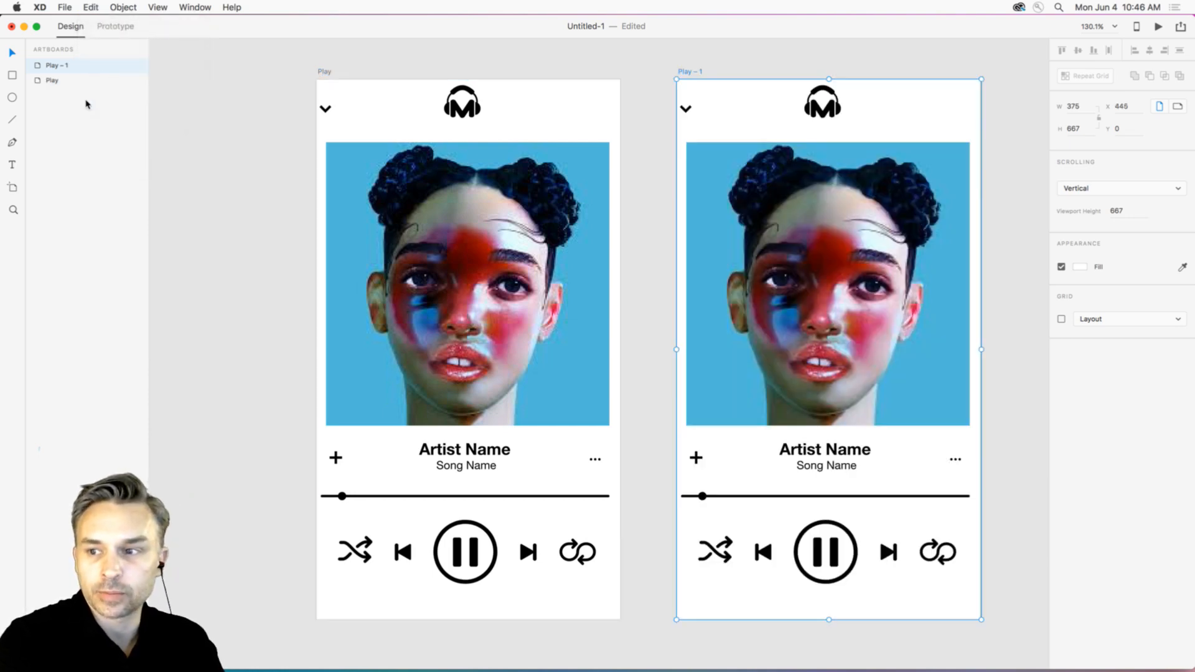
Change the fill of the duplicated Play artboard from a solid colour to a linear gradient.
{"action": "left_click_drag", "start_coordinate": [470, 123], "coordinate": [398, 120]}
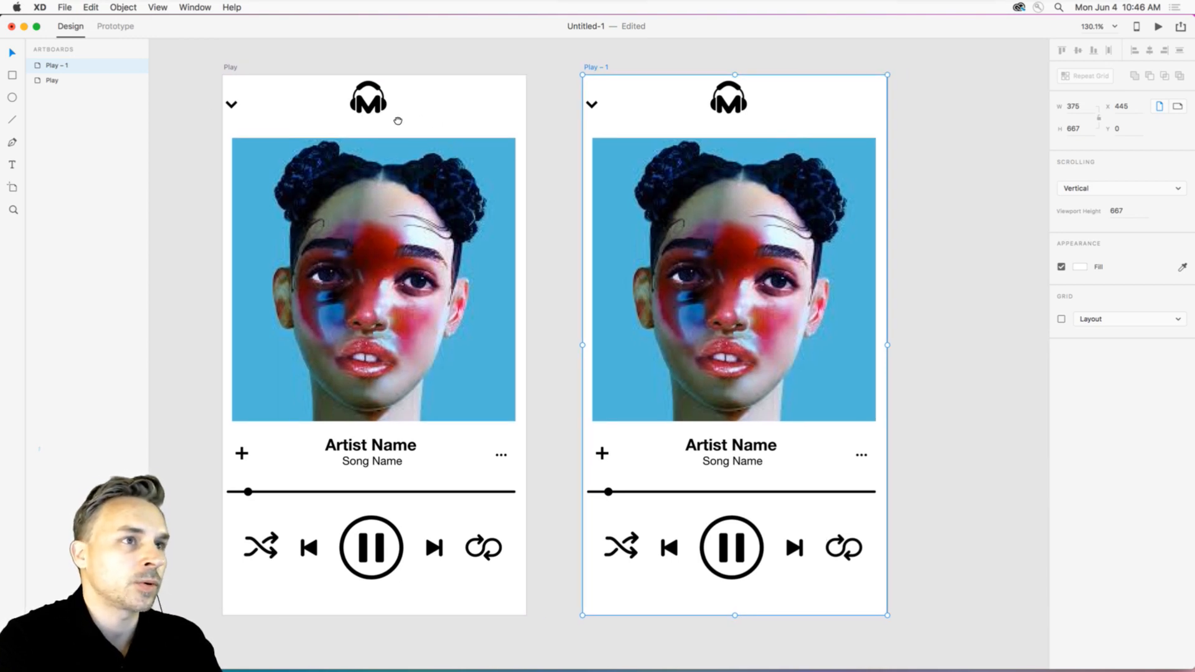
{"action": "left_click", "coordinate": [581, 55]}
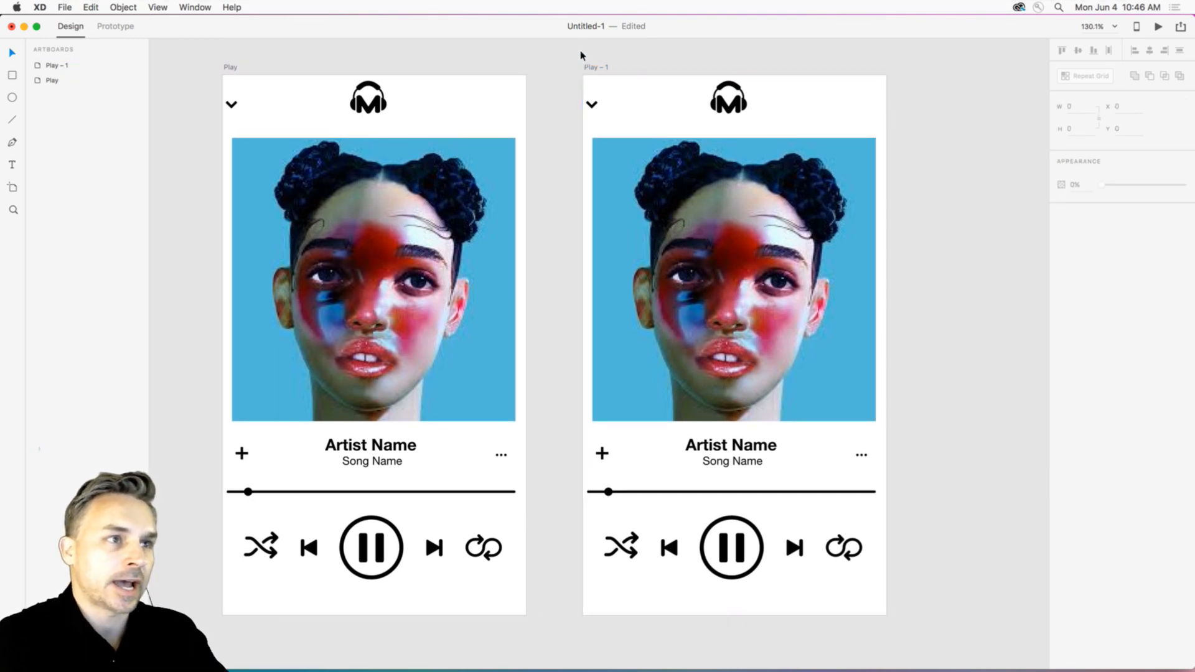
{"action": "left_click", "coordinate": [592, 66]}
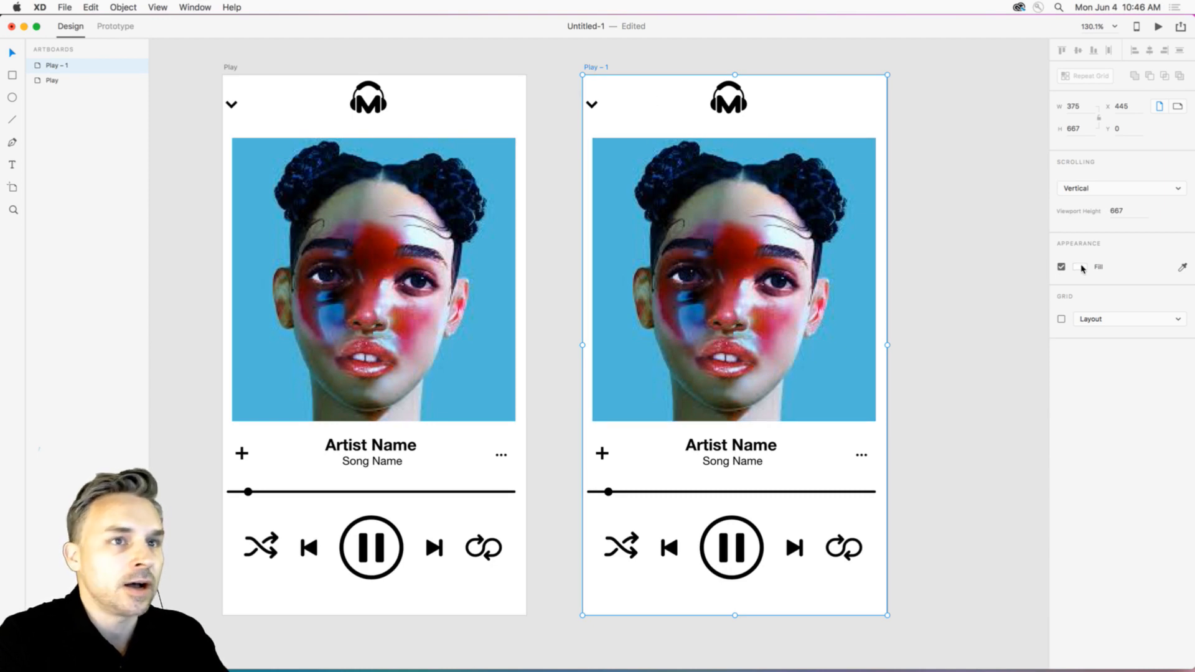
{"action": "left_click", "coordinate": [1077, 267]}
{"action": "left_click", "coordinate": [996, 255]}
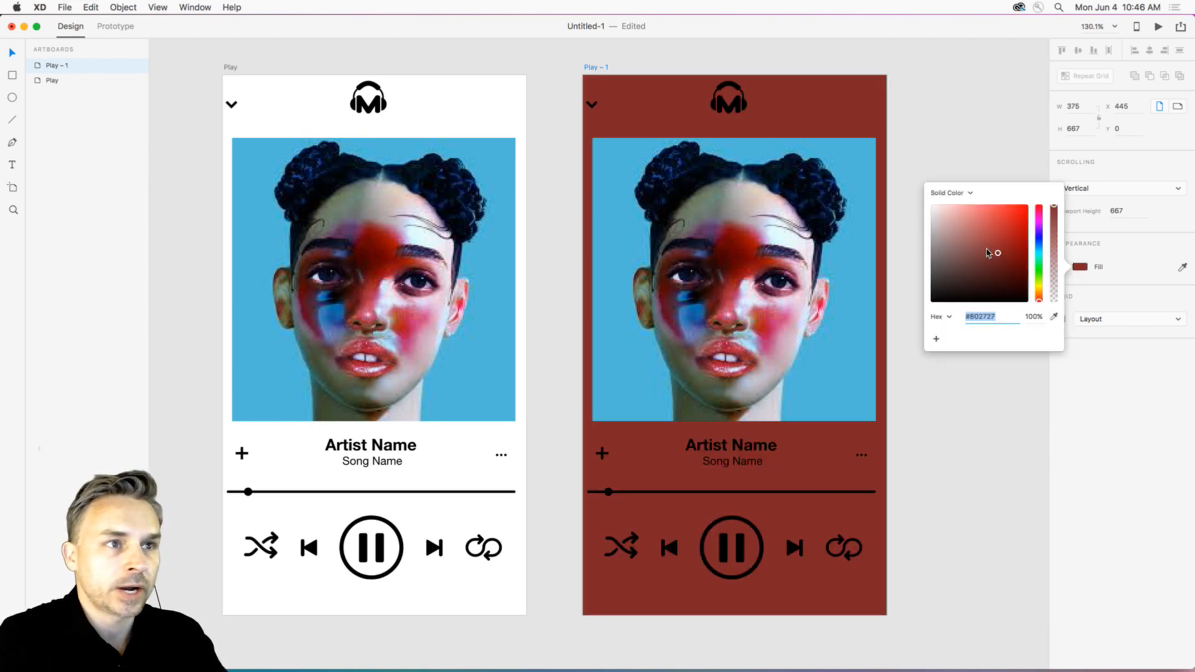
{"action": "left_click", "coordinate": [986, 250]}
{"action": "left_click", "coordinate": [969, 194]}
{"action": "left_click", "coordinate": [964, 205]}
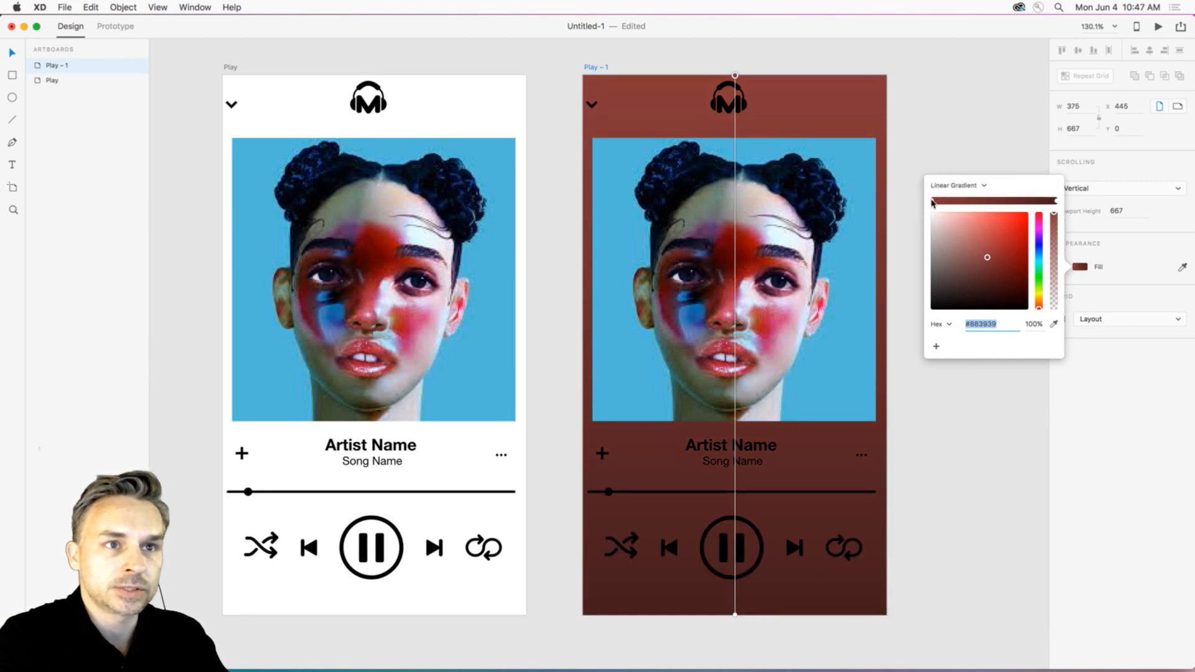
Set the artboard gradient's first stop to dark blue #394888 and its last stop to a lighter blue.
{"action": "left_click", "coordinate": [1039, 247]}
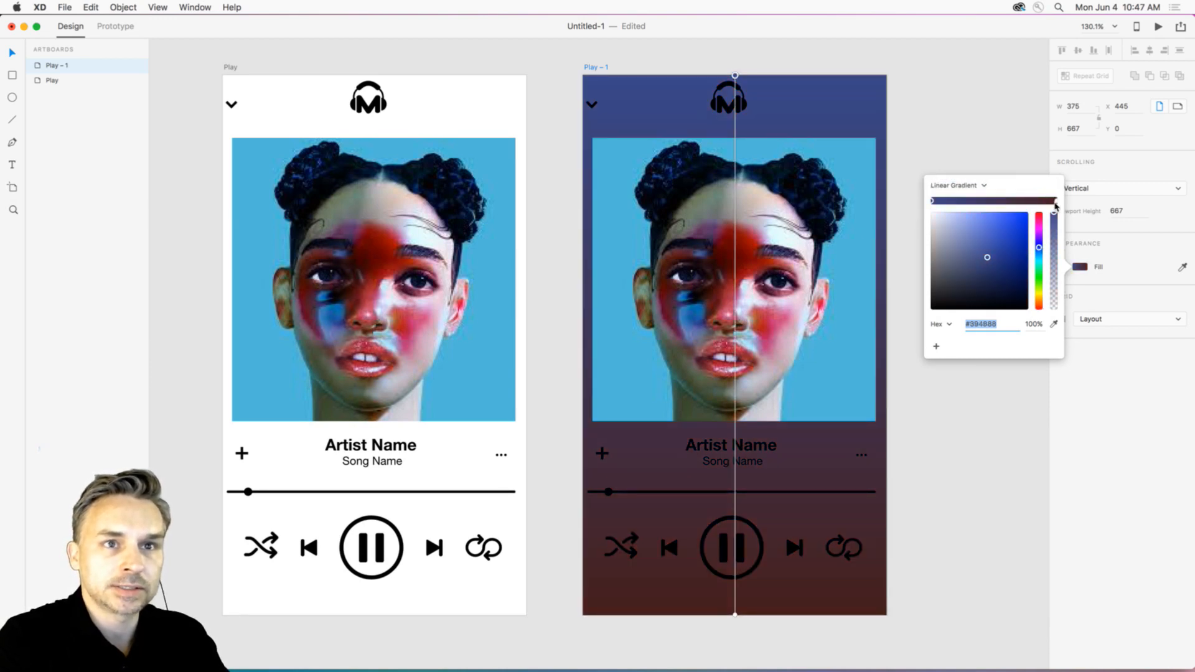
{"action": "left_click", "coordinate": [1056, 201]}
{"action": "left_click_drag", "start_coordinate": [1005, 289], "coordinate": [870, 367]}
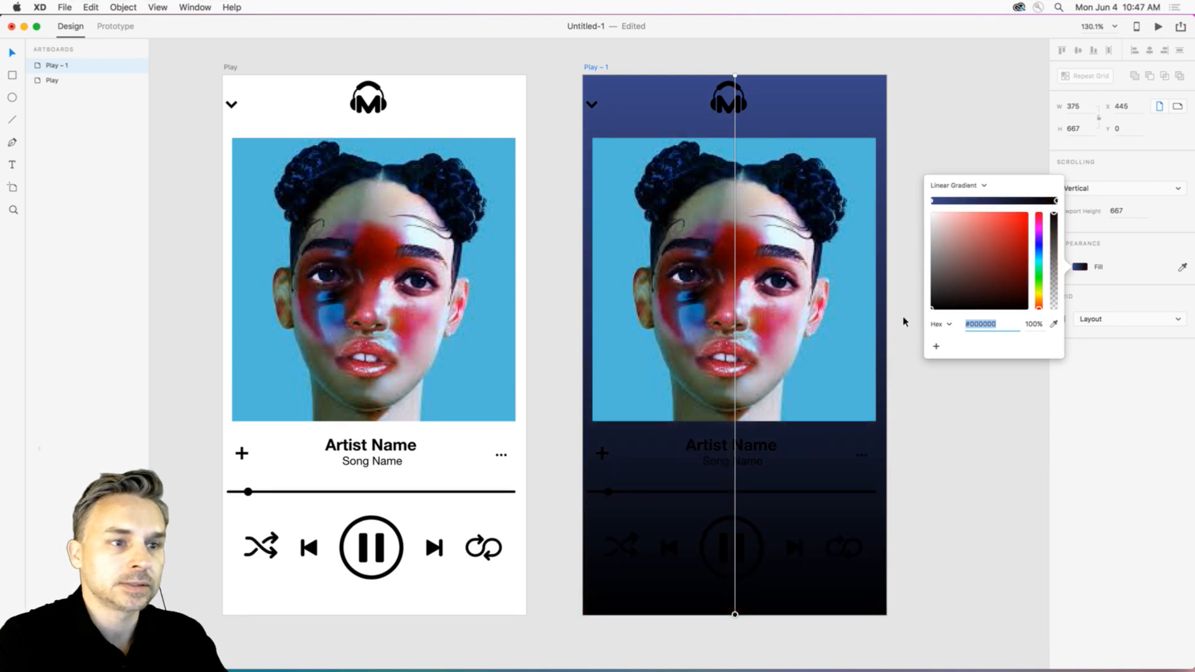
{"action": "left_click", "coordinate": [1039, 256]}
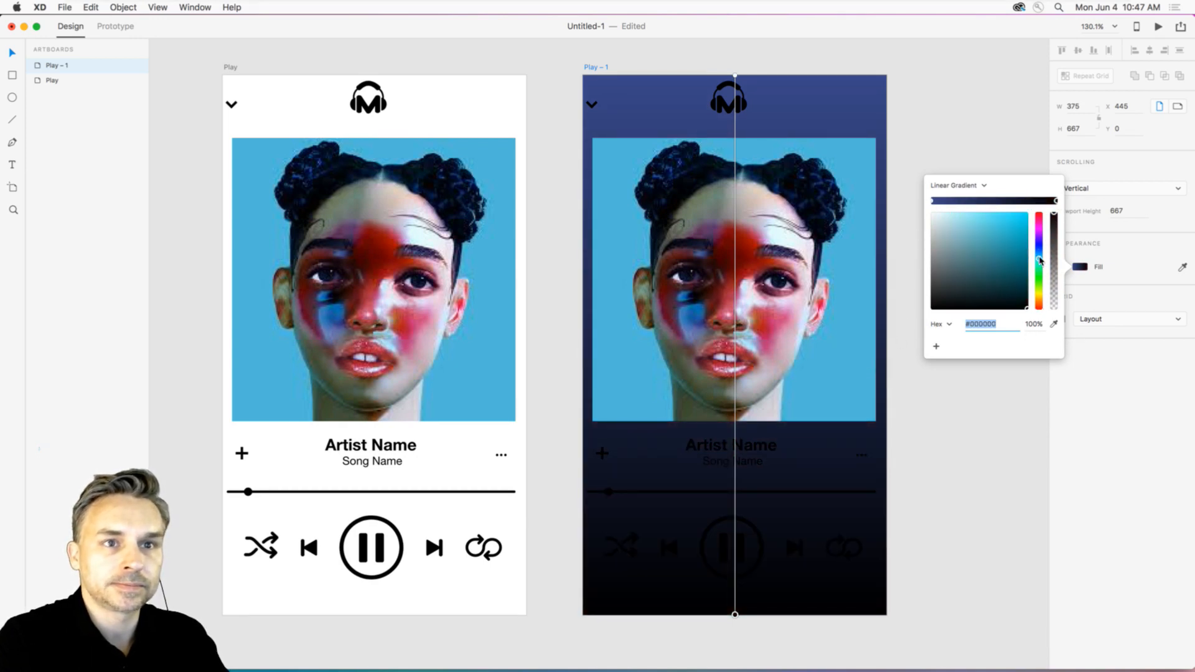
{"action": "mouse_move", "coordinate": [982, 245]}
{"action": "left_mouse_down"}
{"action": "mouse_move", "coordinate": [1003, 259]}
{"action": "mouse_move", "coordinate": [989, 237]}
{"action": "left_mouse_up"}
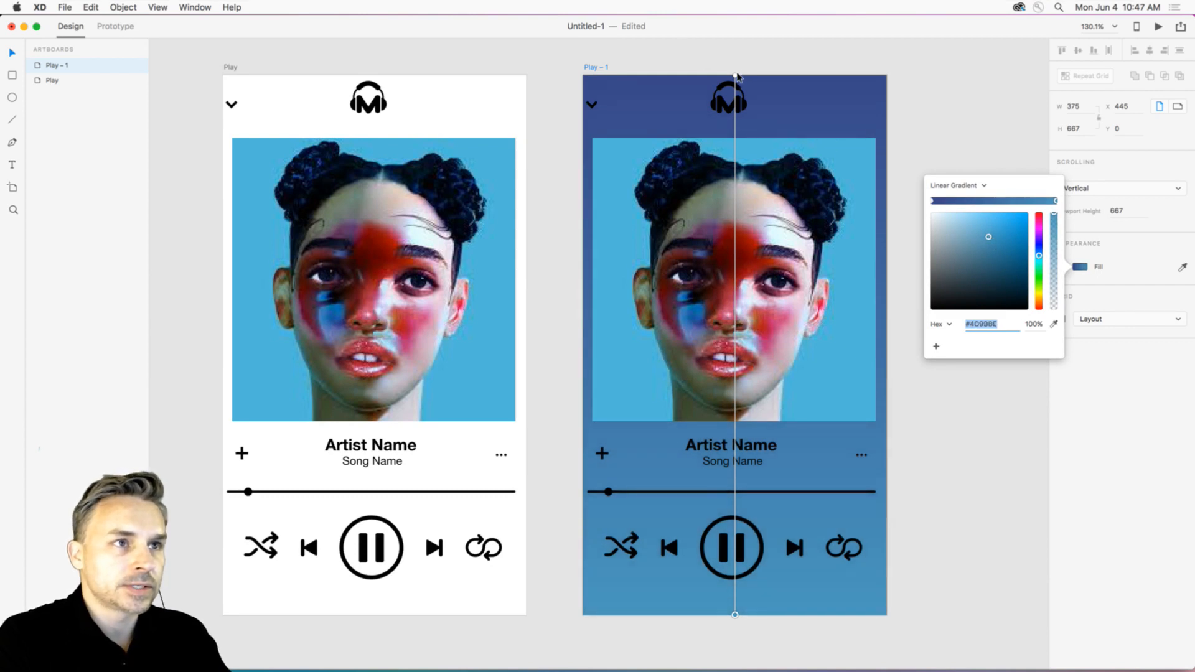
Tilt the duplicate artboard's gradient diagonally, starting in its upper-left corner and ending near the repeat icon.
{"action": "left_click_drag", "start_coordinate": [737, 76], "coordinate": [600, 87]}
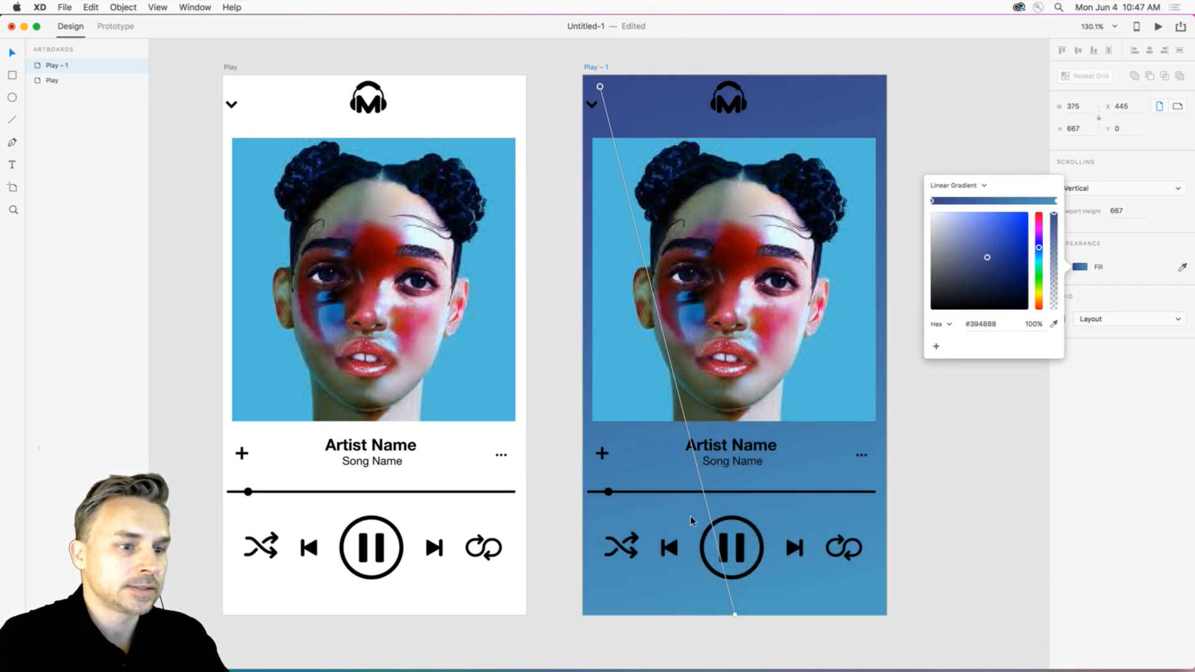
{"action": "left_click_drag", "start_coordinate": [737, 615], "coordinate": [824, 568]}
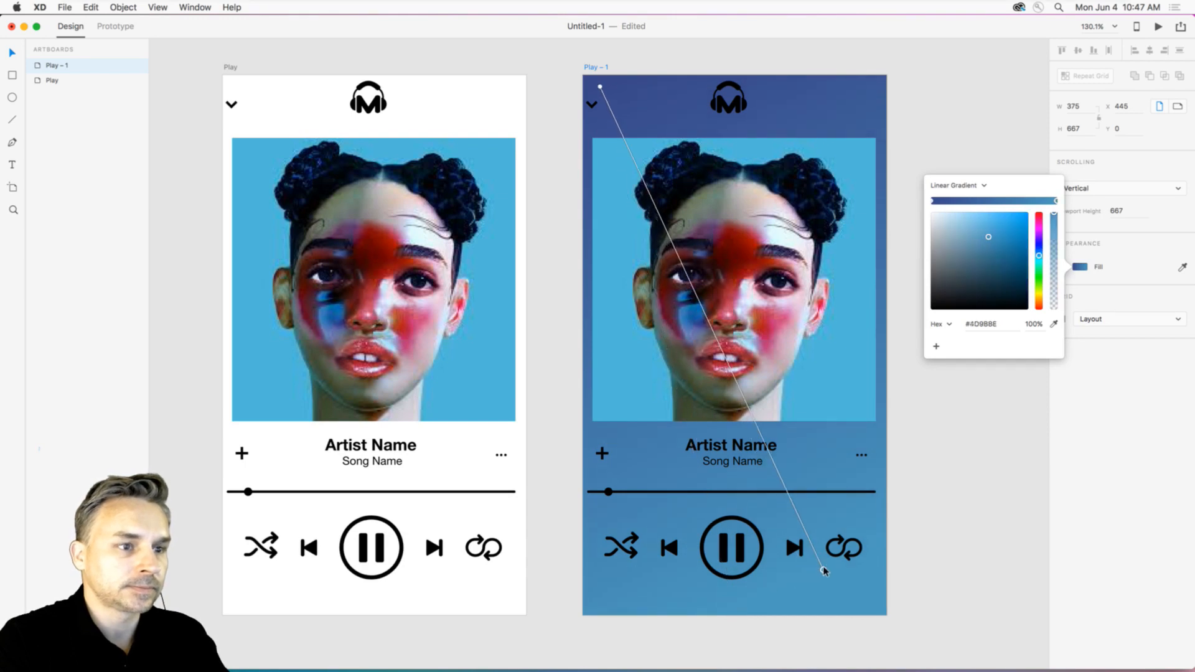
{"action": "key", "text": "Escape"}
Set the fill of the headphone M logo on the gradient artboard to white, #FFFFFF.
{"action": "scroll", "coordinate": [688, 72], "scroll_direction": "right", "scroll_amount": 3}
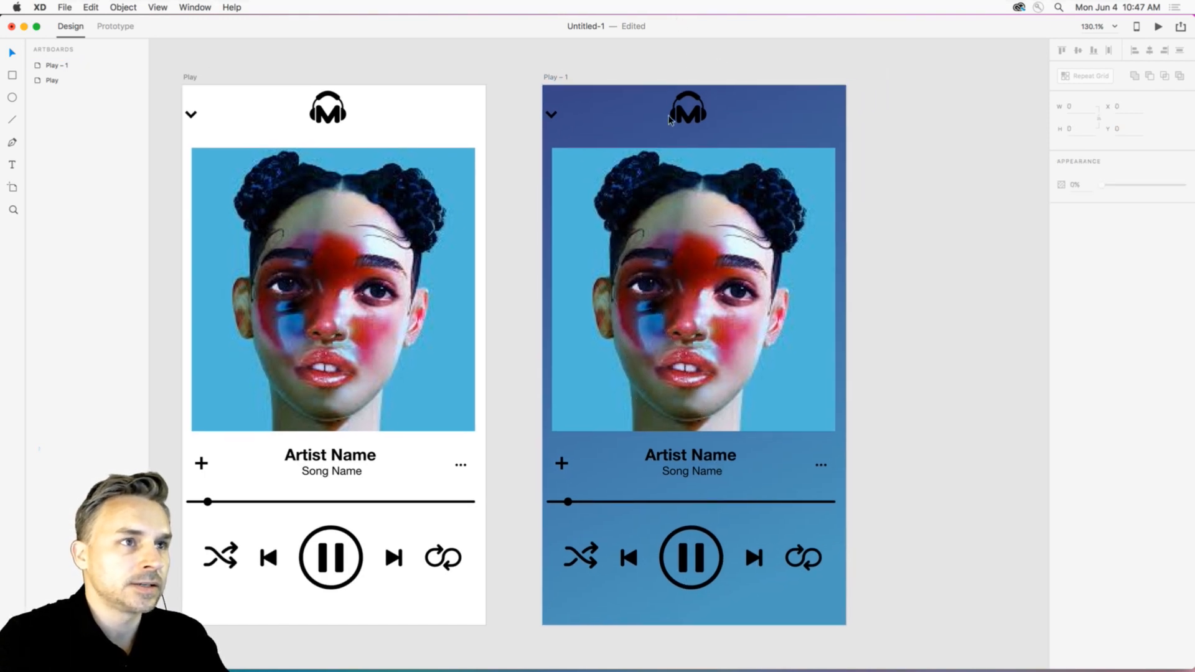
{"action": "left_click", "coordinate": [688, 117]}
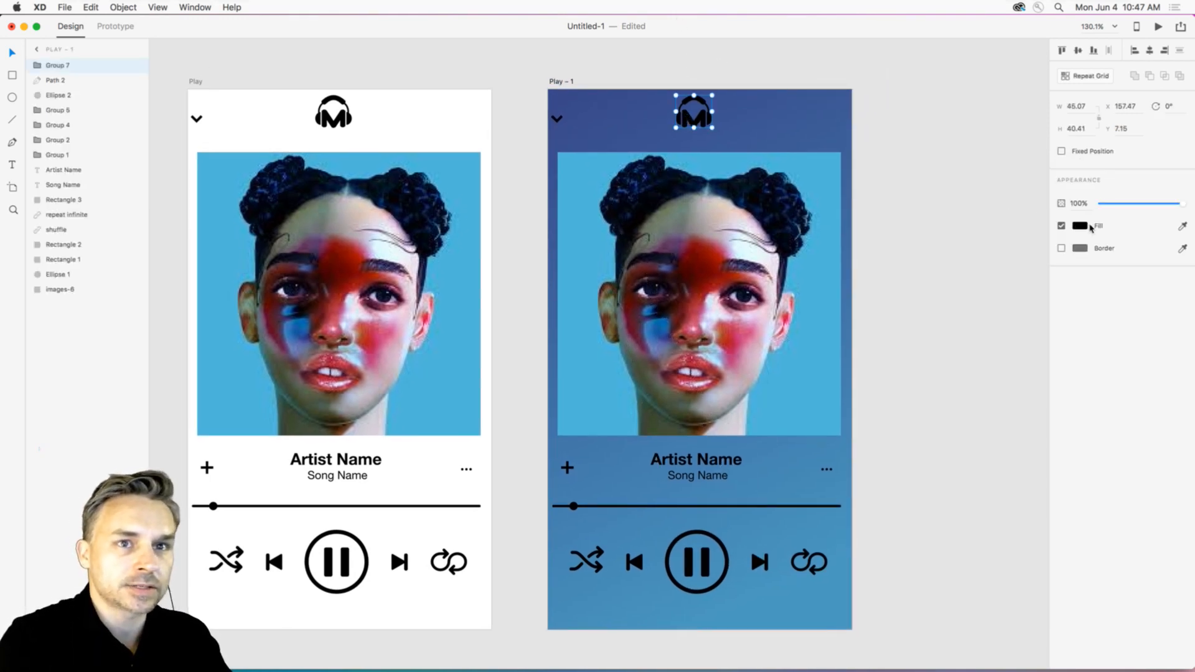
{"action": "left_click", "coordinate": [1081, 226]}
{"action": "type", "text": "ffffff"}
{"action": "key", "text": "Return"}
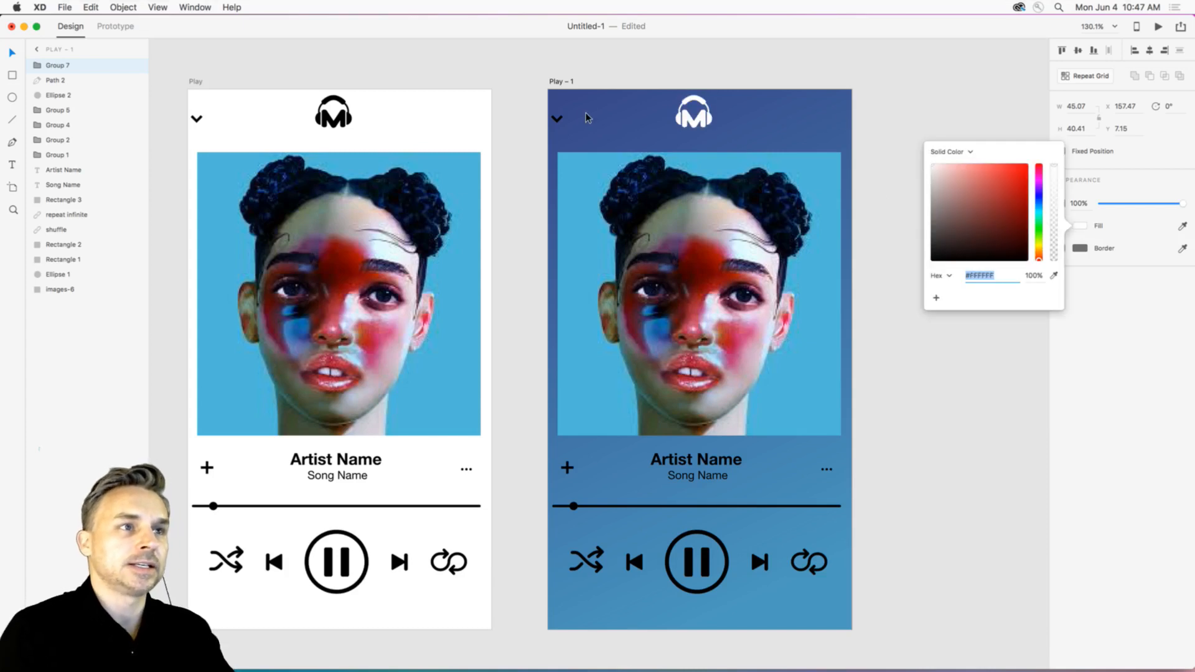
Set the border colour of the header's down chevron on the gradient artboard to white, ffffff.
{"action": "left_click", "coordinate": [559, 120]}
{"action": "left_click", "coordinate": [557, 121]}
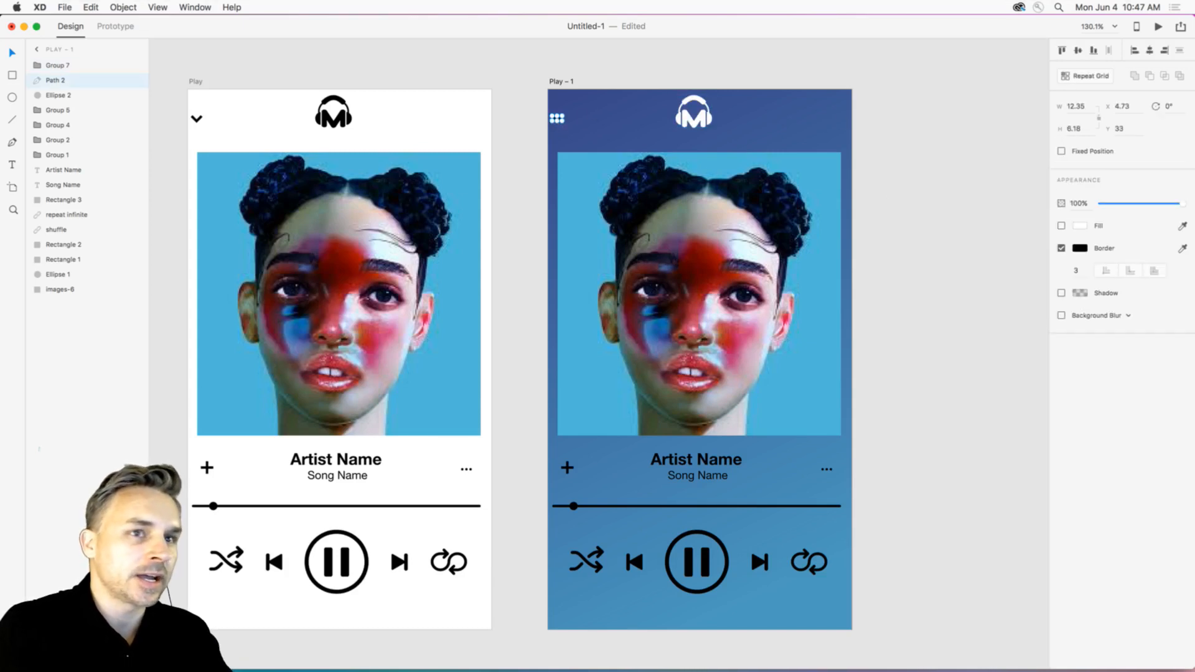
{"action": "left_click", "coordinate": [1080, 248]}
{"action": "type", "text": "ffffff"}
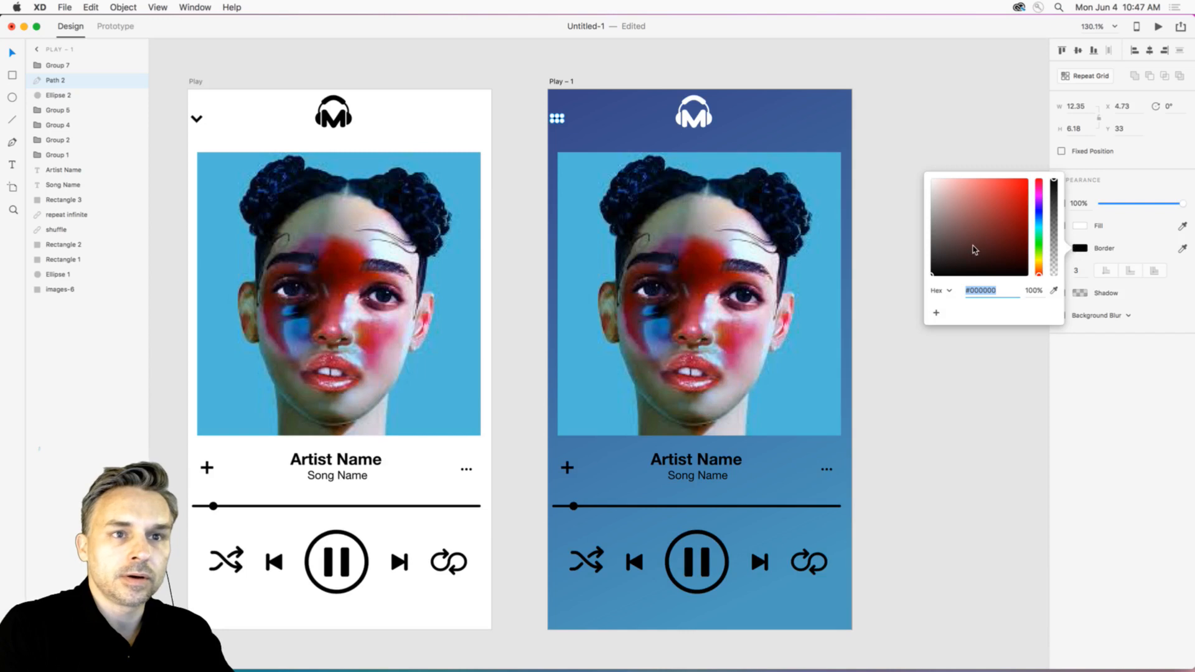
{"action": "key", "text": "Return"}
{"action": "left_click", "coordinate": [853, 85]}
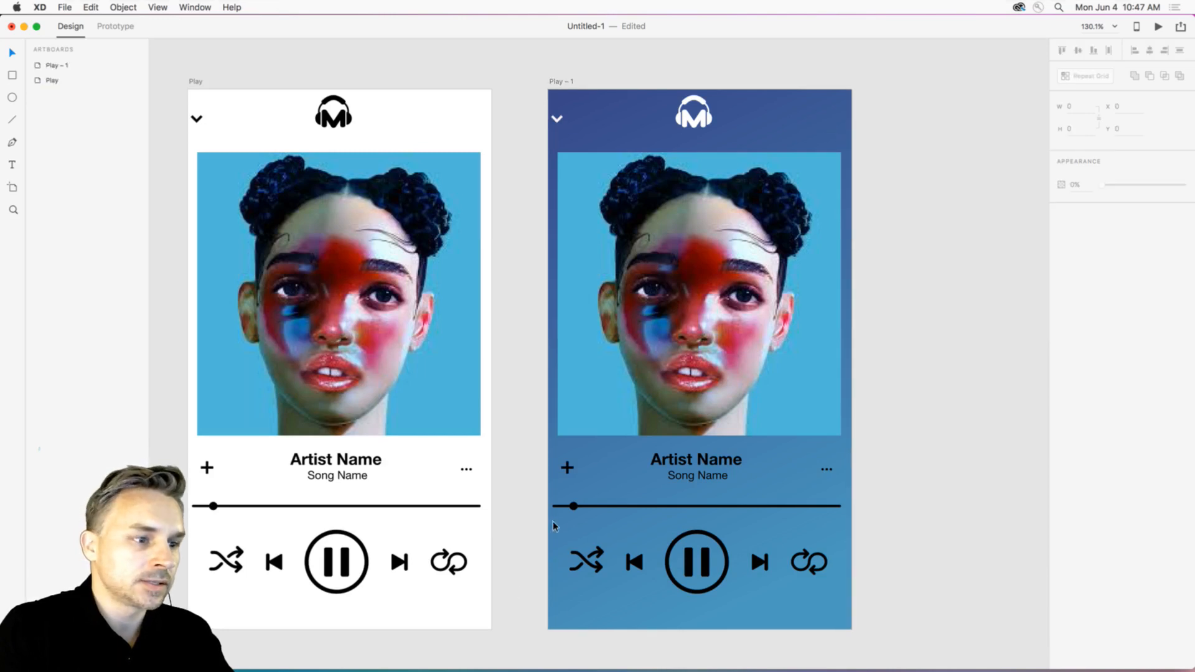
{"action": "left_click", "coordinate": [567, 472]}
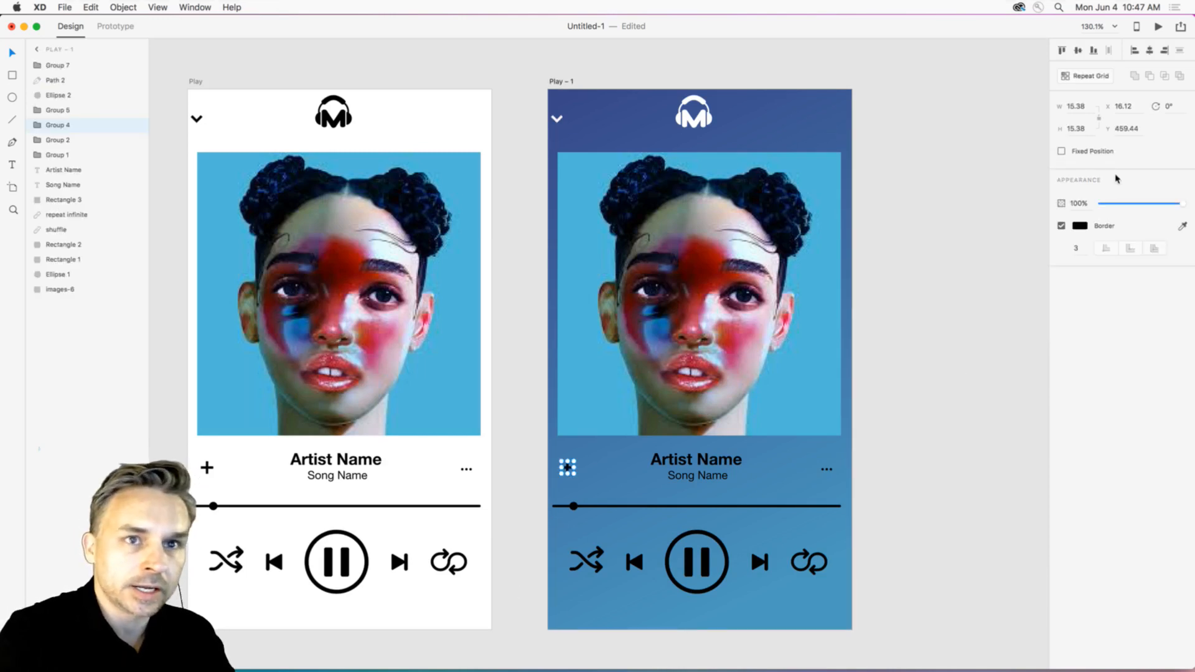
{"action": "left_click_drag", "start_coordinate": [538, 456], "coordinate": [656, 451]}
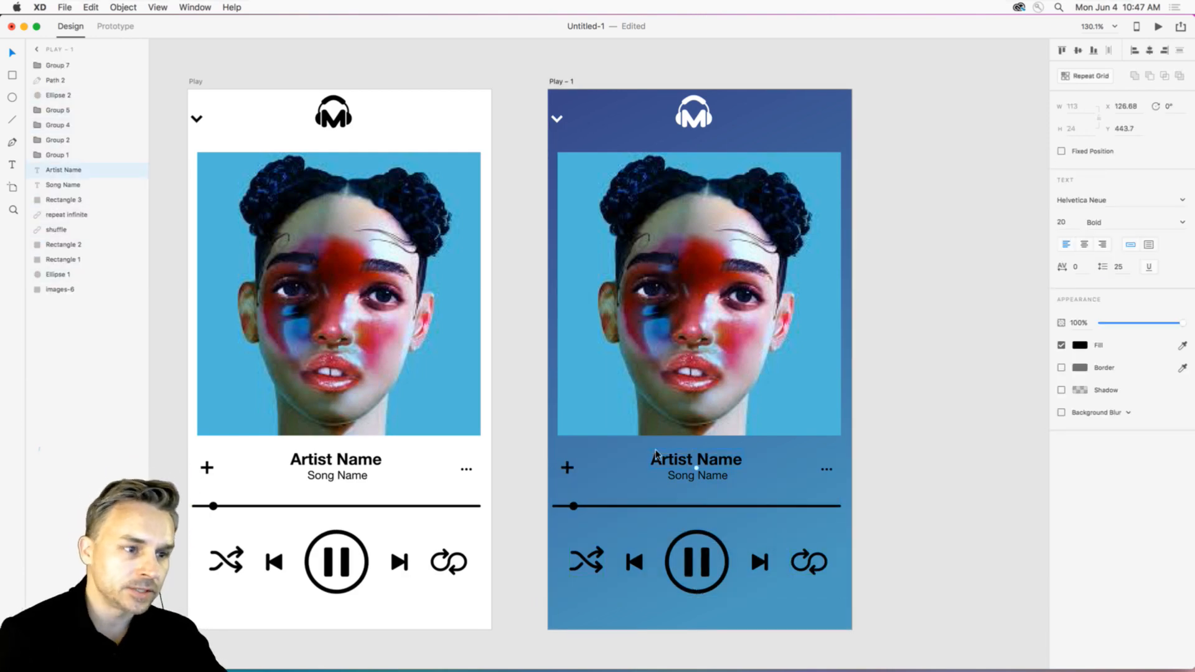
{"action": "left_click", "coordinate": [648, 507]}
{"action": "right_click", "coordinate": [647, 509]}
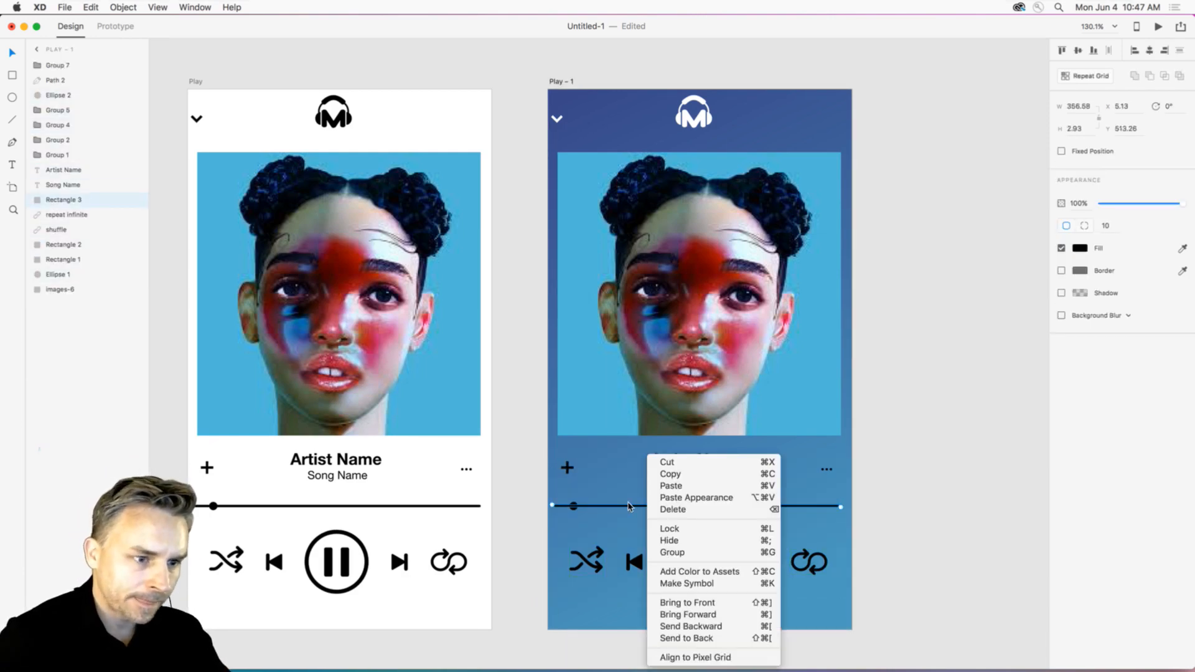
{"action": "left_click", "coordinate": [628, 506]}
{"action": "right_click", "coordinate": [629, 508]}
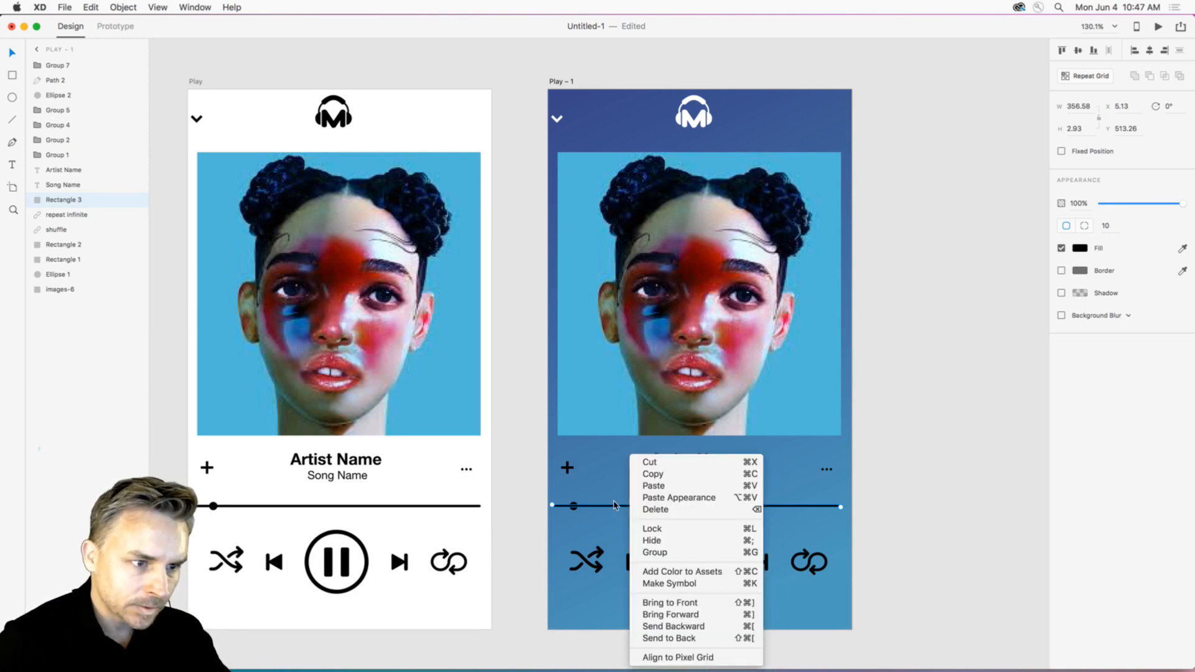
{"action": "left_click", "coordinate": [552, 493]}
{"action": "left_click", "coordinate": [89, 6]}
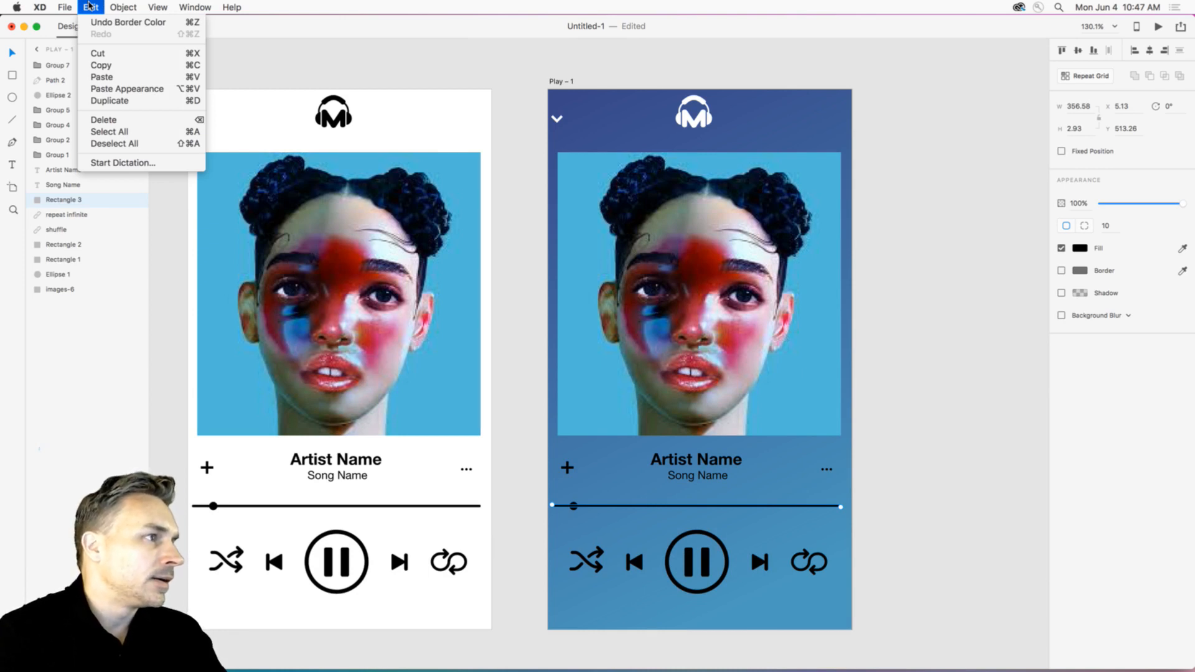
{"action": "left_click", "coordinate": [532, 118]}
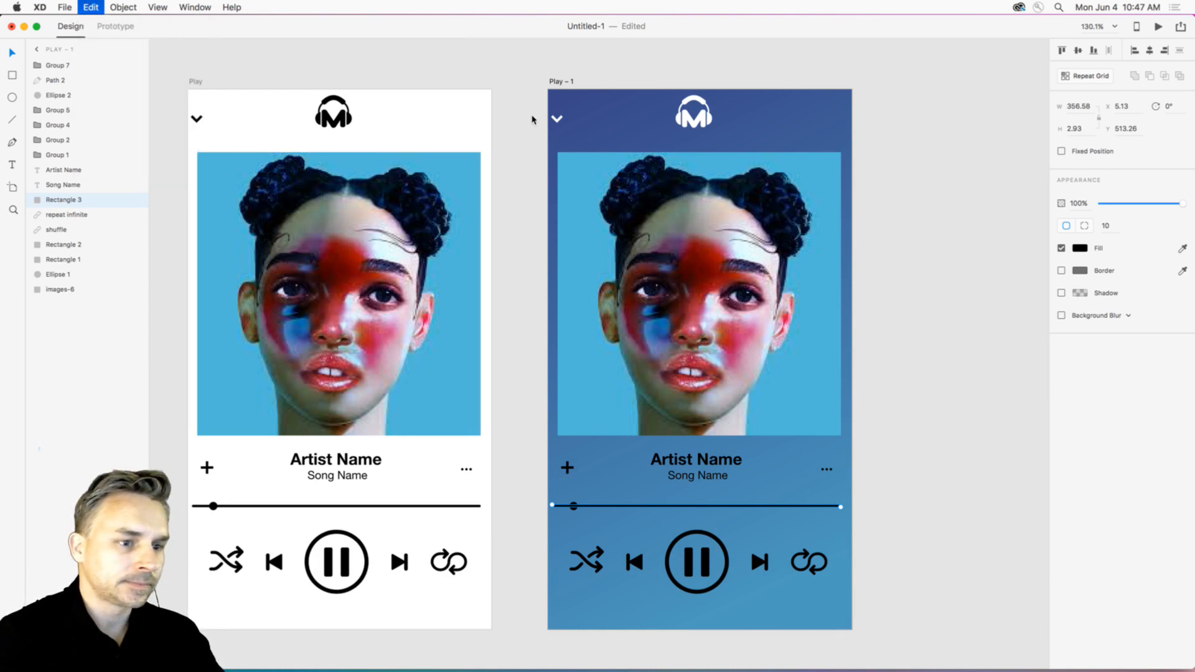
Select all text and controls below the image on the gradient artboard and set their fill to white, #FFFFFF.
{"action": "key", "text": "super+2"}
{"action": "left_click_drag", "start_coordinate": [676, 372], "coordinate": [603, 222]}
{"action": "left_click_drag", "start_coordinate": [404, 306], "coordinate": [888, 538]}
{"action": "left_click", "coordinate": [742, 383]}
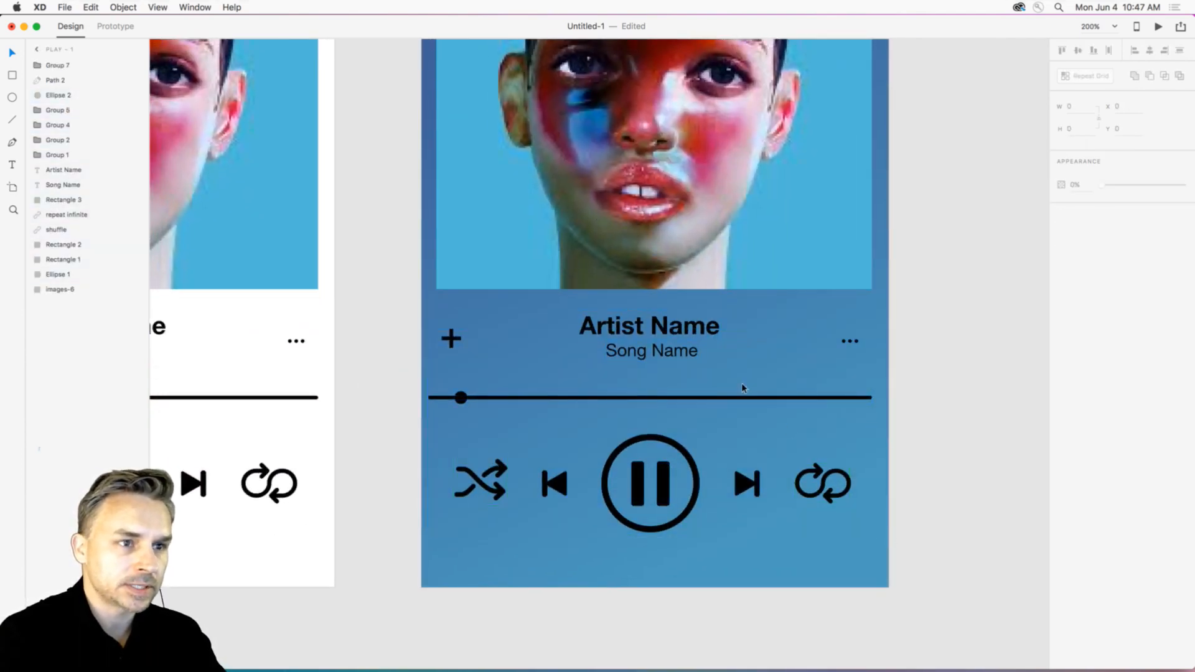
{"action": "left_click_drag", "start_coordinate": [402, 389], "coordinate": [921, 556]}
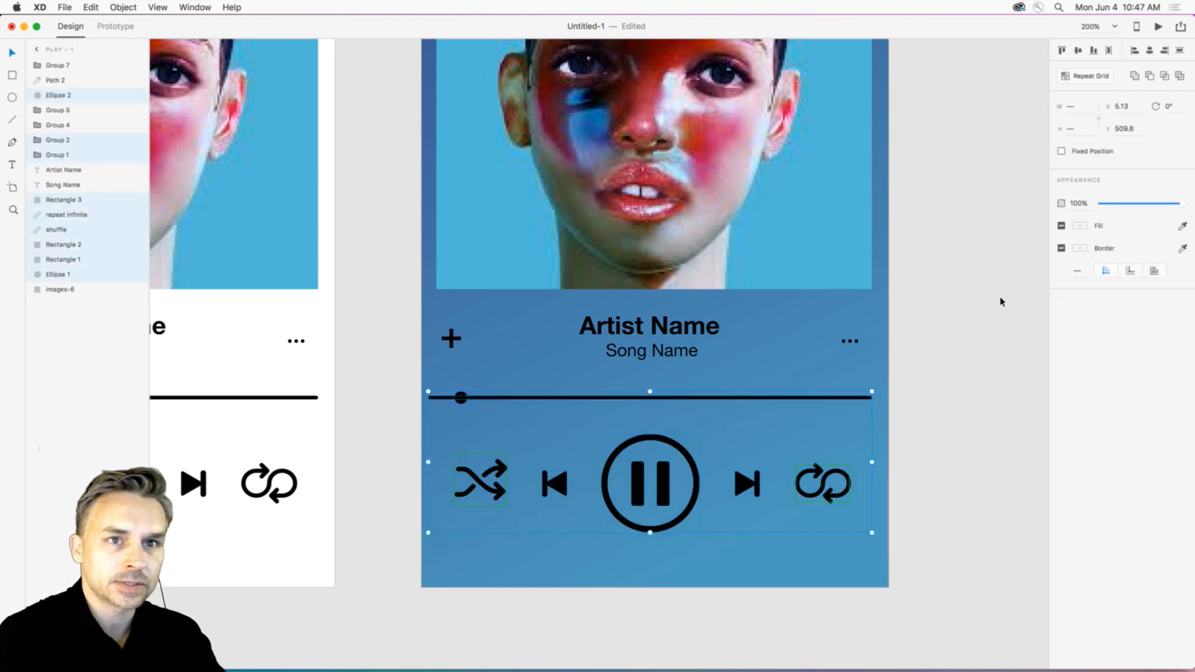
{"action": "left_click", "coordinate": [774, 397]}
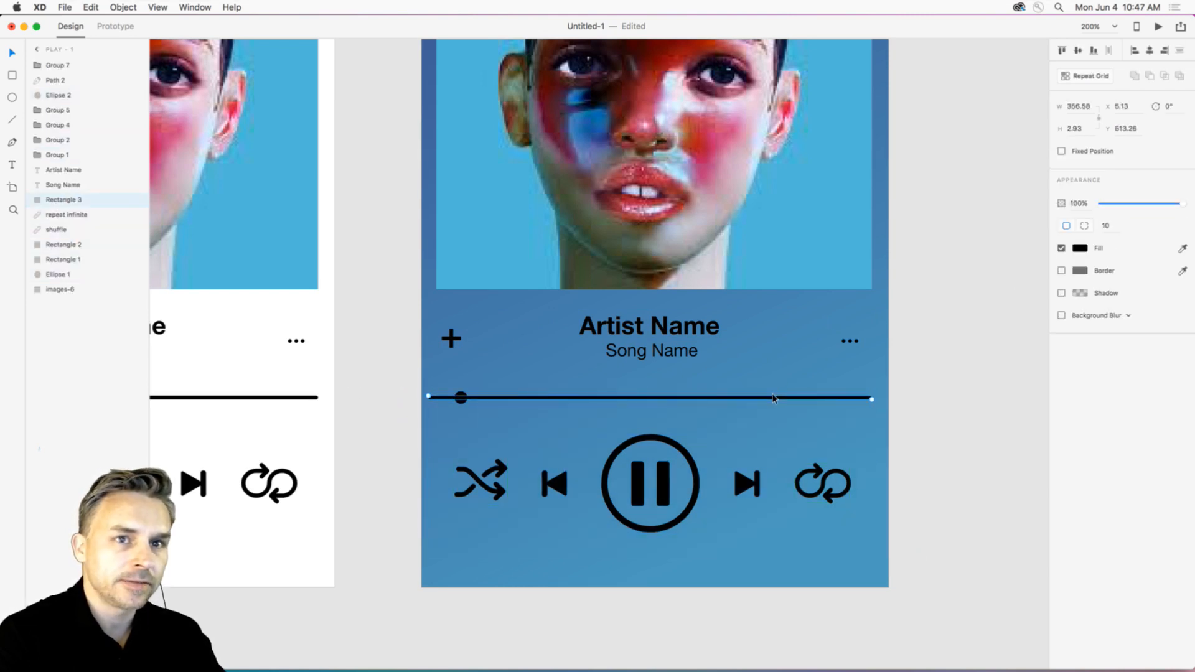
{"action": "left_click_drag", "start_coordinate": [414, 309], "coordinate": [891, 563]}
{"action": "left_click", "coordinate": [1079, 226]}
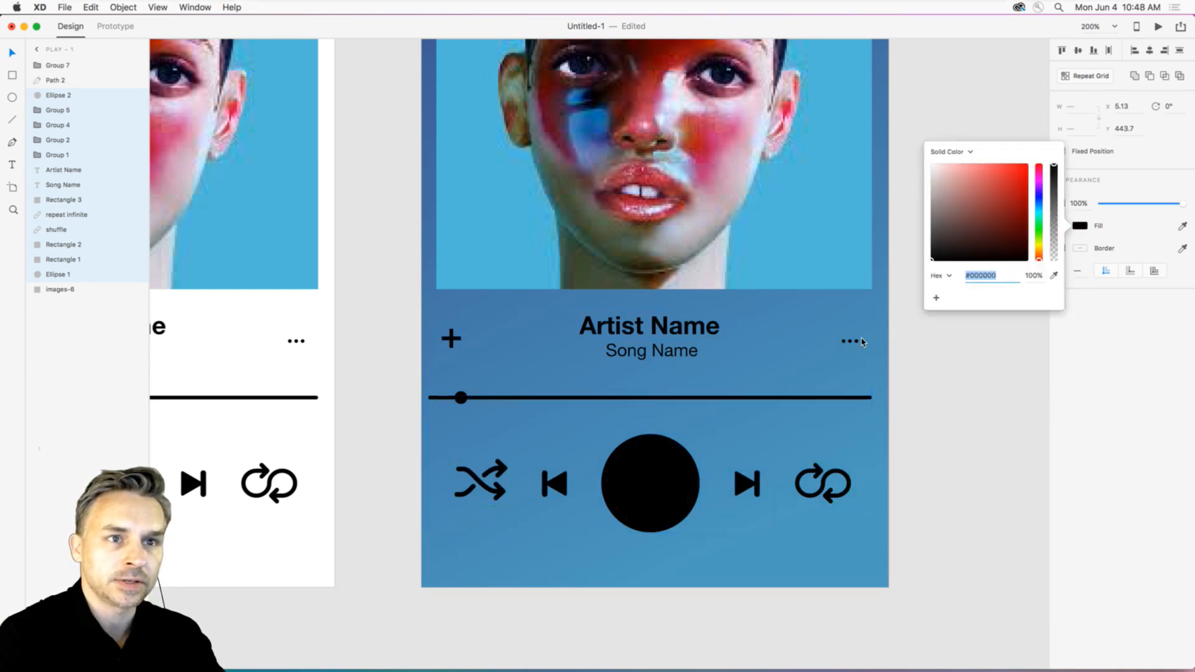
{"action": "type", "text": "ffffff"}
{"action": "key", "text": "Return"}
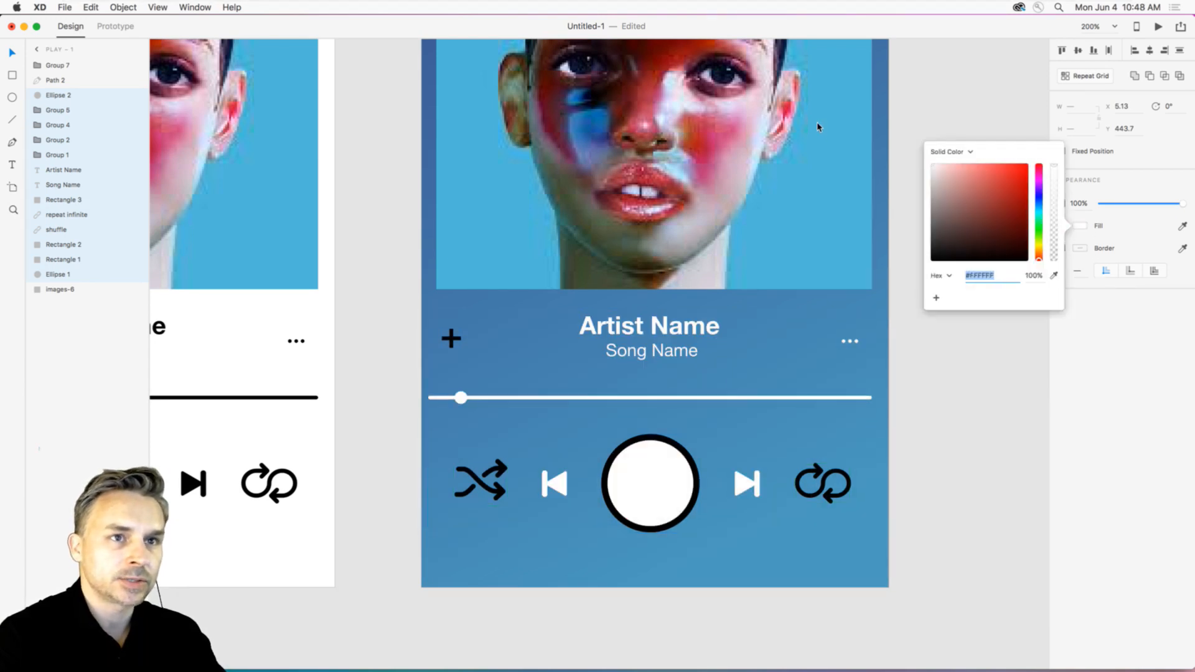
{"action": "left_click", "coordinate": [411, 399]}
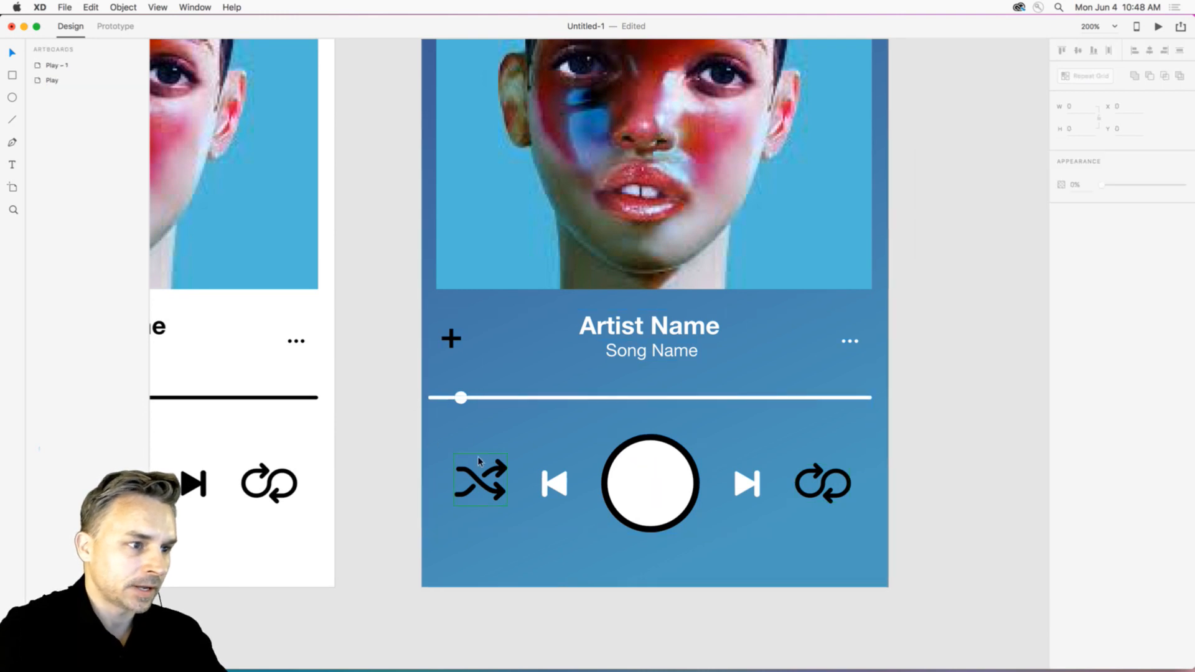
Unlink the shuffle and repeat infinite graphics on the gradient artboard.
{"action": "left_click", "coordinate": [474, 483]}
{"action": "right_click", "coordinate": [476, 483]}
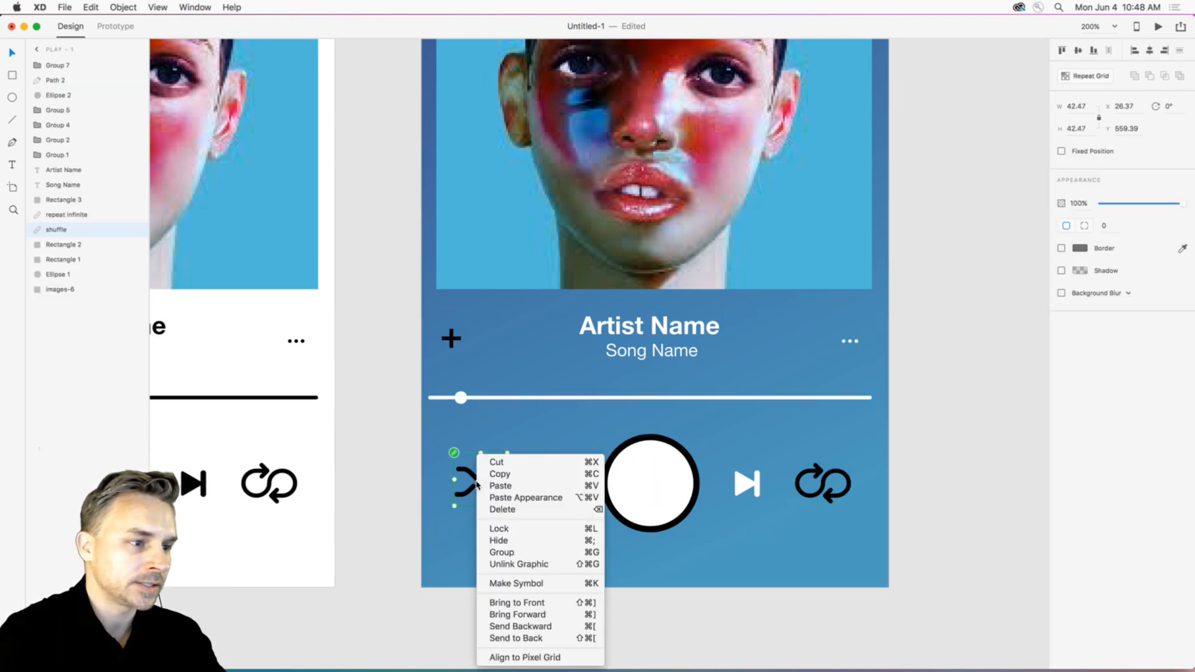
{"action": "left_click", "coordinate": [495, 565]}
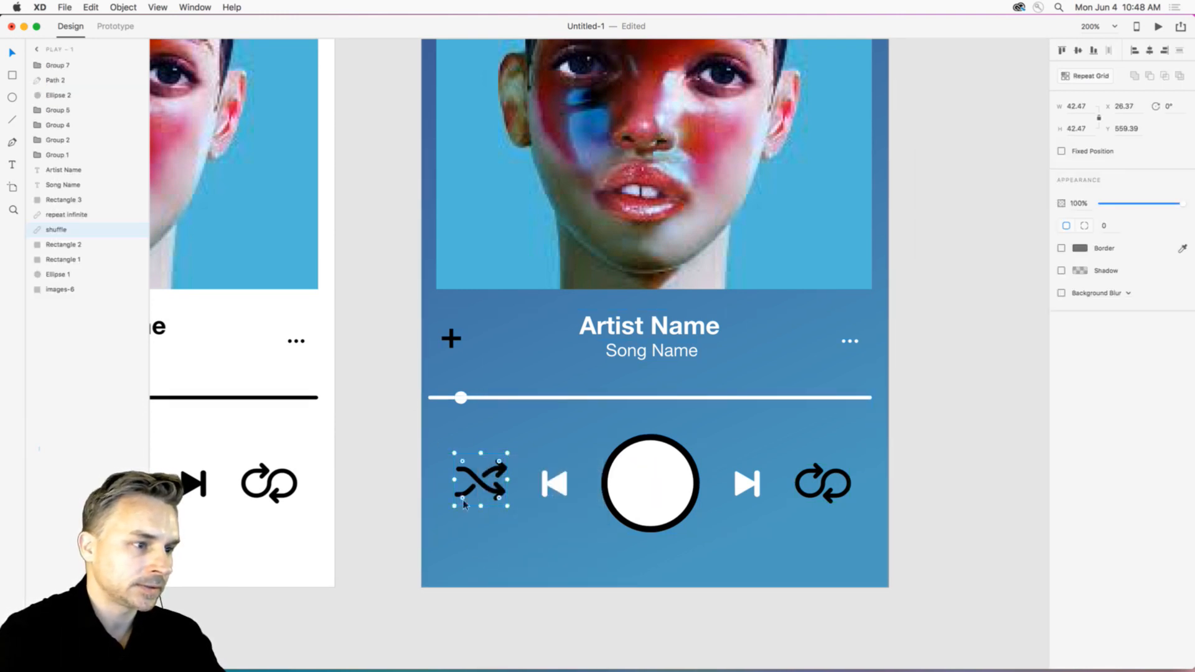
{"action": "left_click", "coordinate": [796, 483]}
{"action": "right_click", "coordinate": [796, 483]}
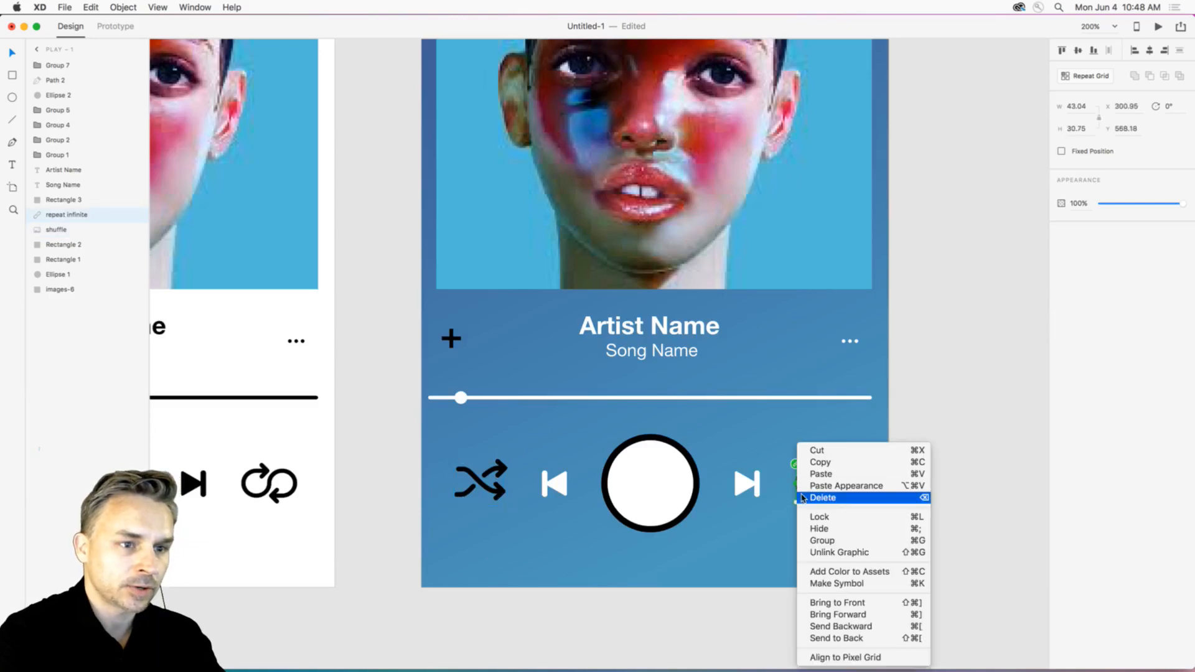
{"action": "left_click", "coordinate": [813, 553]}
Try to set the border colour of all text and controls below the image on the gradient artboard to white, #FFFFFF.
{"action": "left_click", "coordinate": [451, 338]}
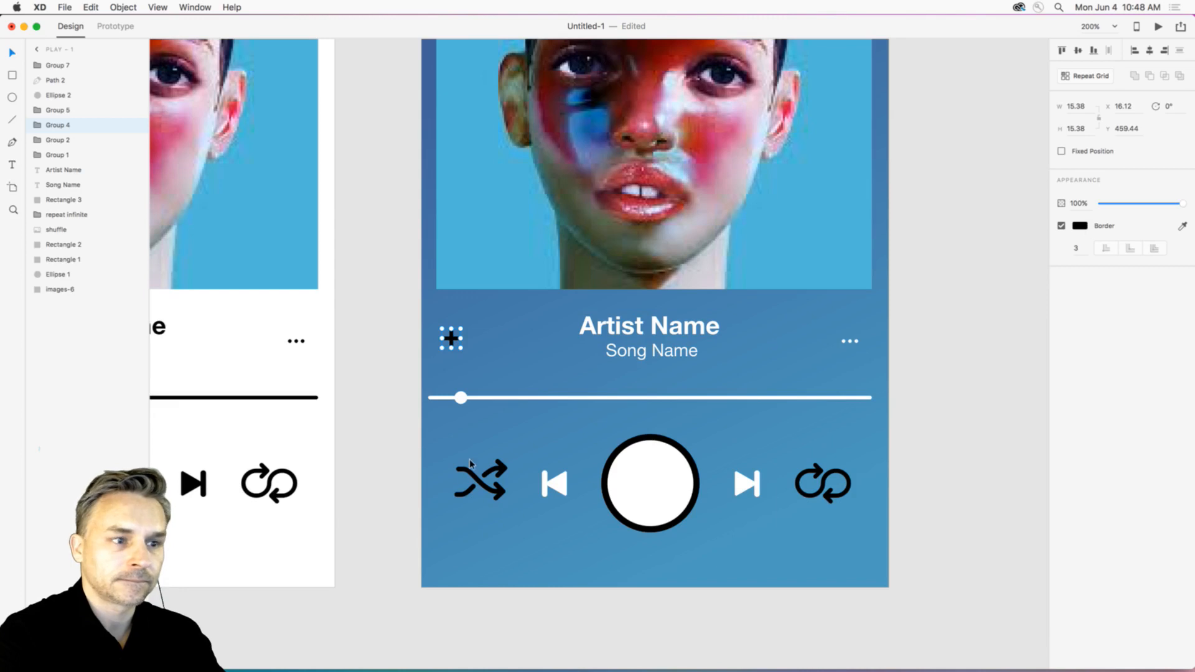
{"action": "left_click_drag", "start_coordinate": [411, 316], "coordinate": [930, 554]}
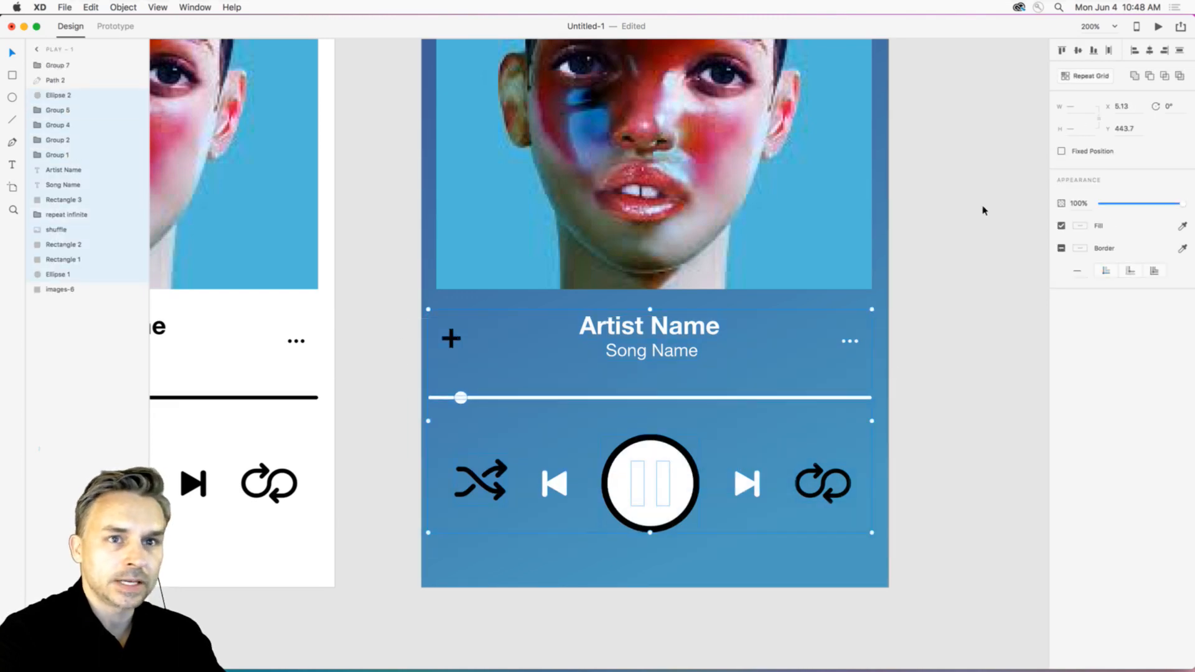
{"action": "left_click", "coordinate": [1081, 248]}
{"action": "type", "text": "ffffff"}
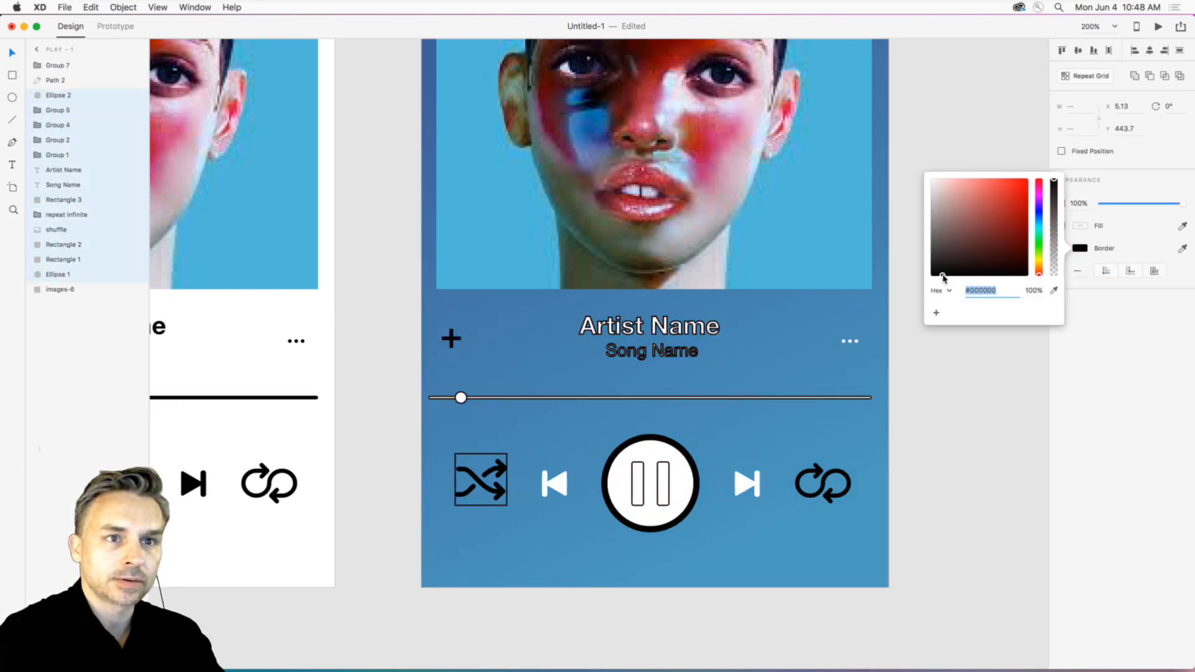
{"action": "key", "text": "Return"}
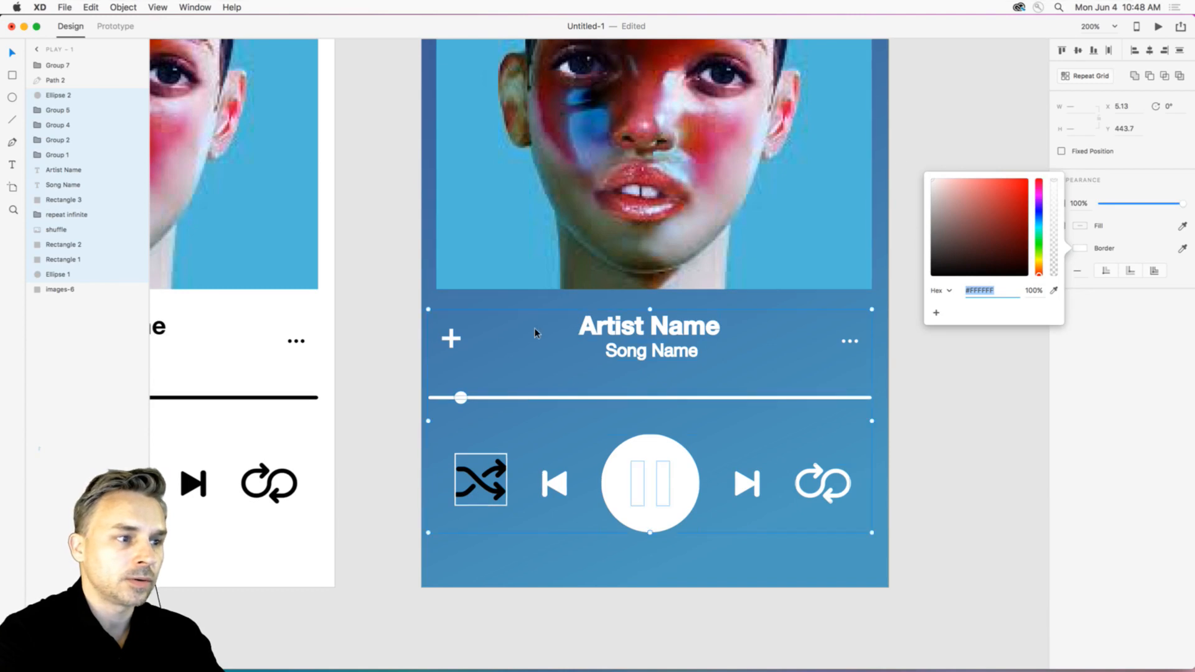
{"action": "left_click", "coordinate": [399, 387]}
Check the options available for the shuffle icon and undo the white border applied to the text and controls.
{"action": "left_click", "coordinate": [476, 480]}
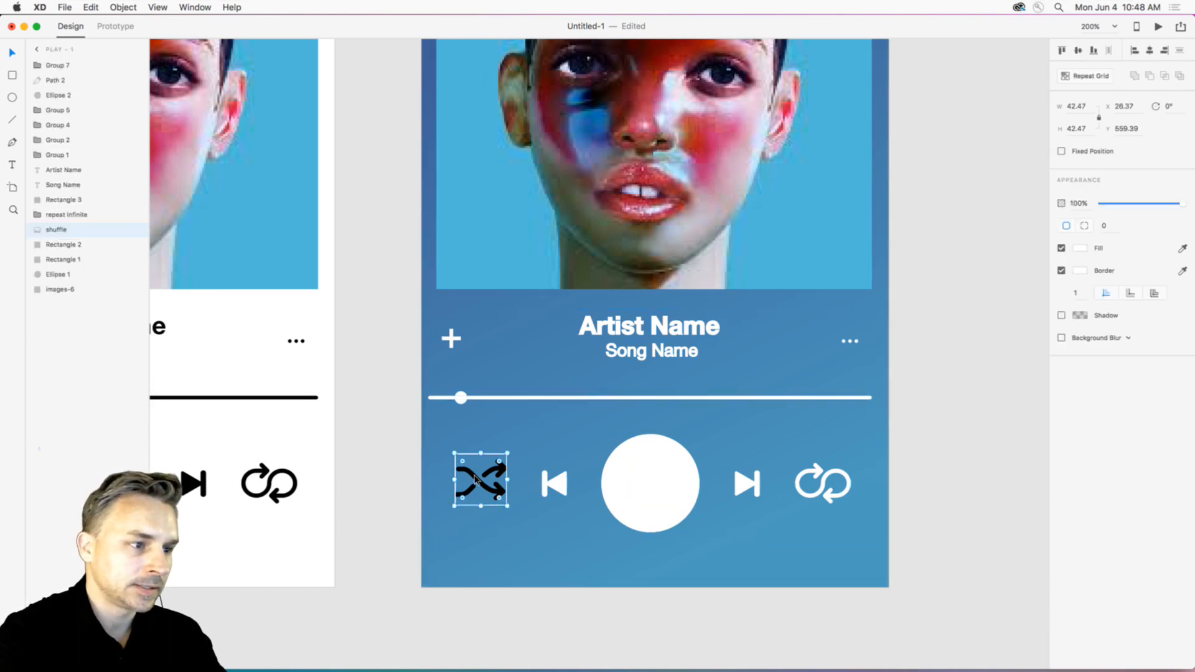
{"action": "right_click", "coordinate": [476, 479]}
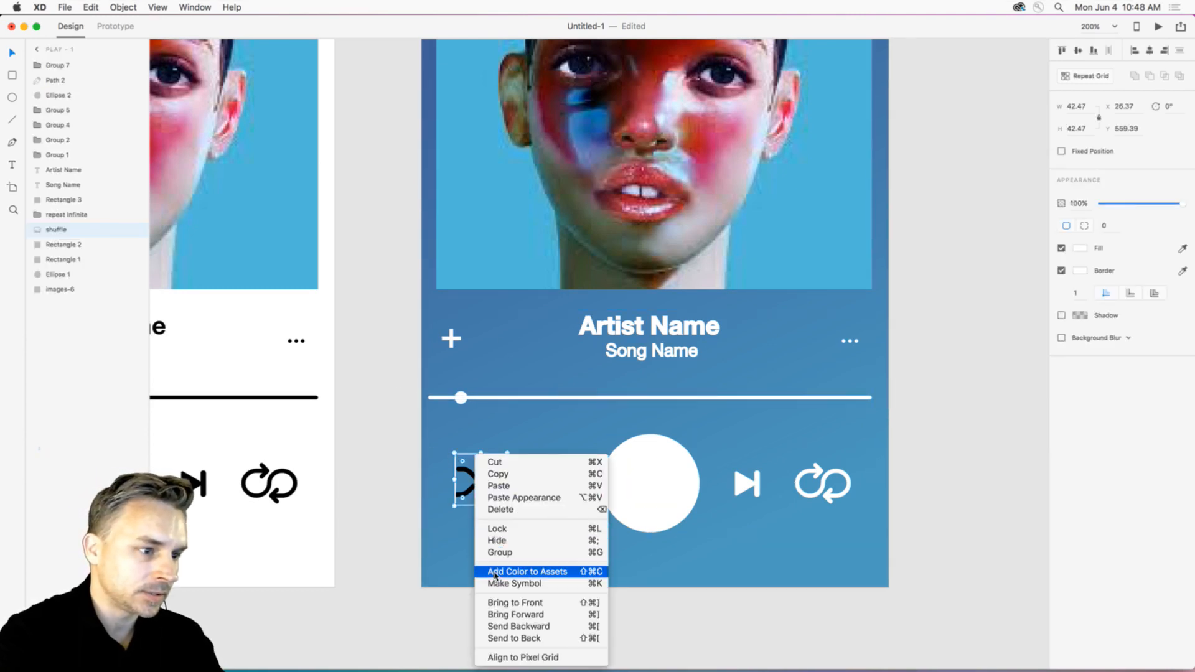
{"action": "left_click", "coordinate": [423, 520]}
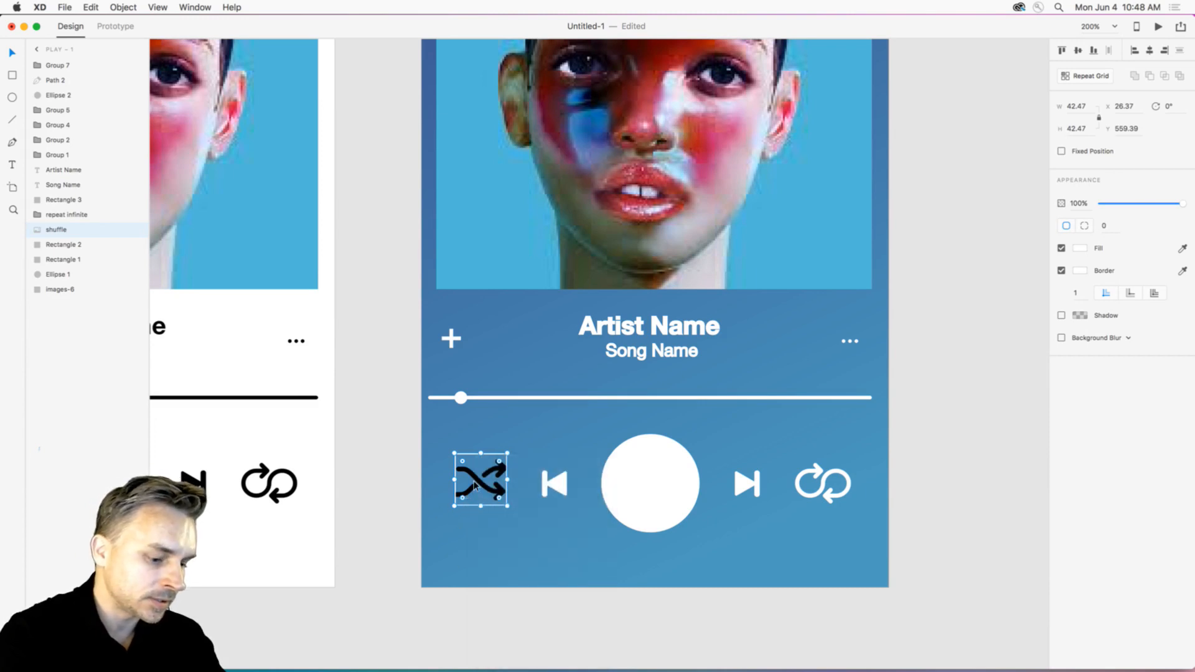
{"action": "key", "text": "super+a"}
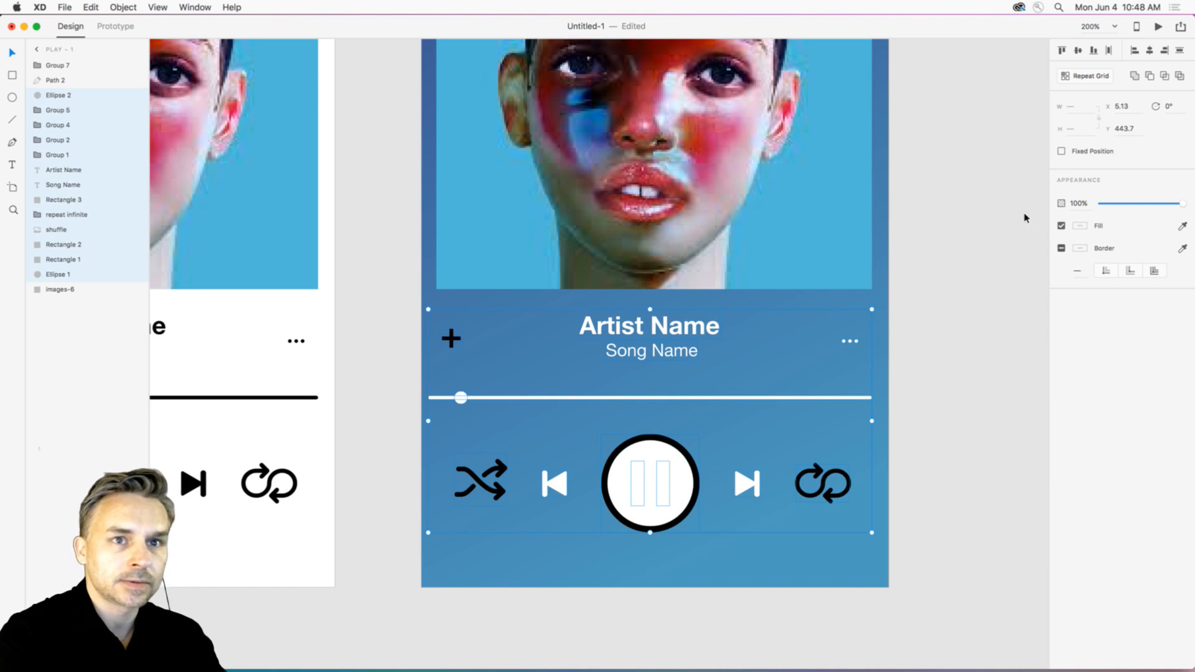
Set the border colour of the plus icon beside the artist name on the gradient artboard to white.
{"action": "left_click_drag", "start_coordinate": [423, 310], "coordinate": [467, 356]}
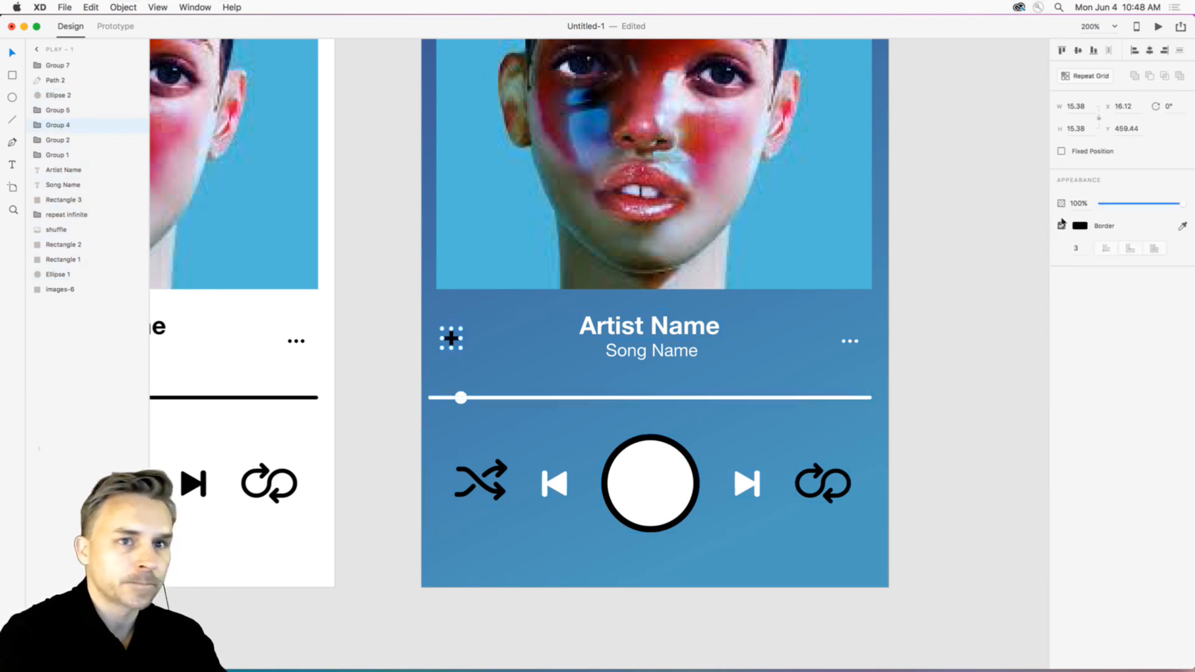
{"action": "left_click", "coordinate": [1081, 227]}
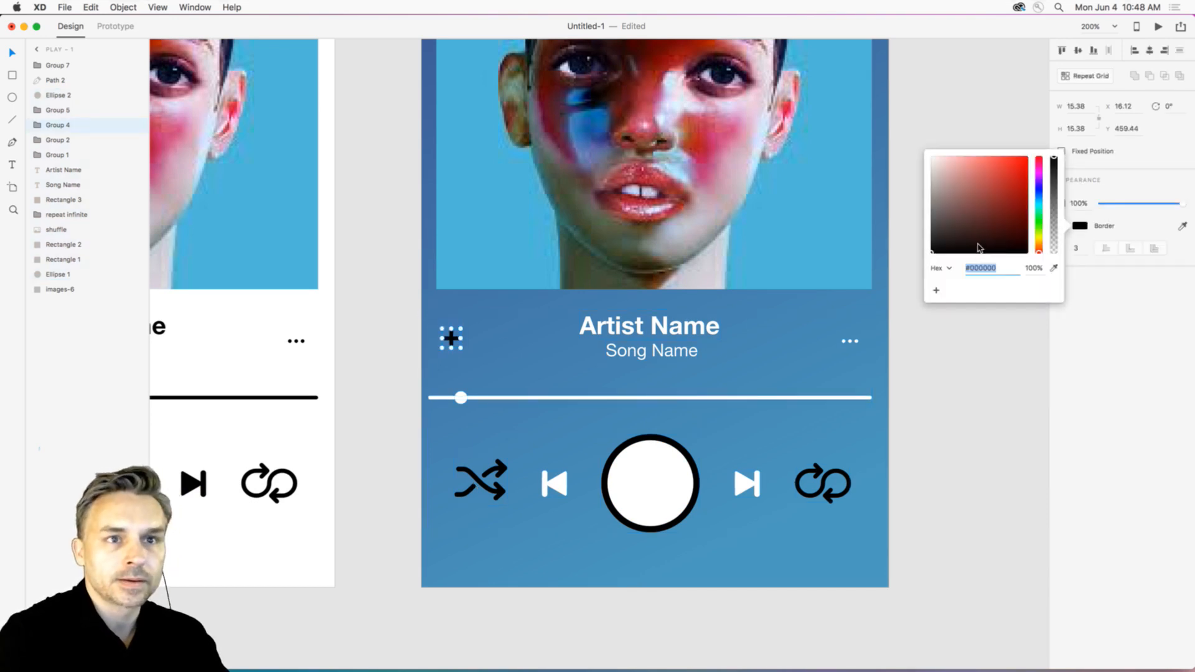
{"action": "left_click", "coordinate": [394, 408]}
Set the border of the circle around the pause bars on the gradient artboard to white and turn off its fill.
{"action": "left_click", "coordinate": [649, 438]}
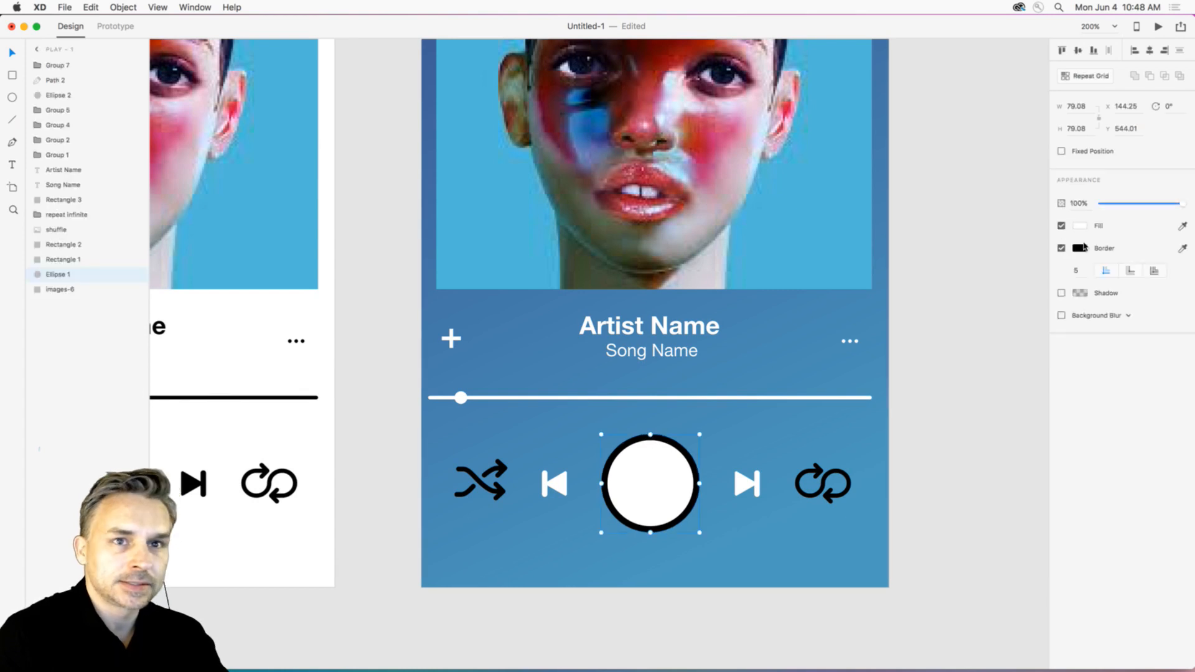
{"action": "left_click", "coordinate": [1083, 246]}
{"action": "left_click_drag", "start_coordinate": [1018, 262], "coordinate": [889, 174]}
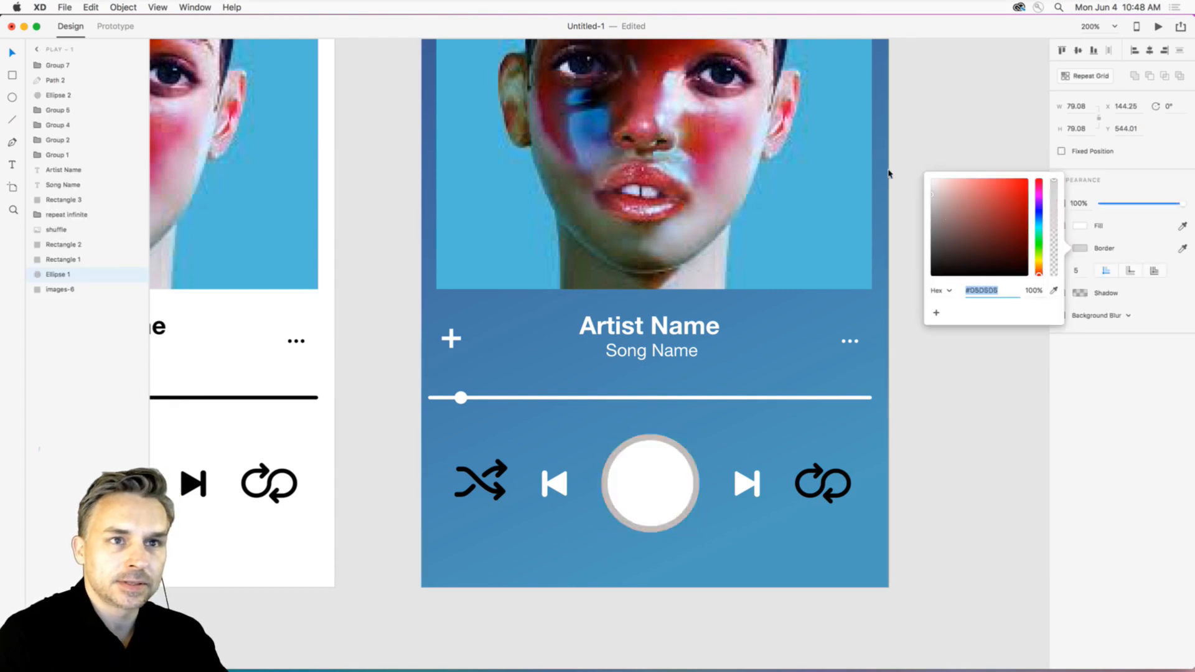
{"action": "left_click", "coordinate": [648, 476]}
{"action": "left_click", "coordinate": [1080, 226]}
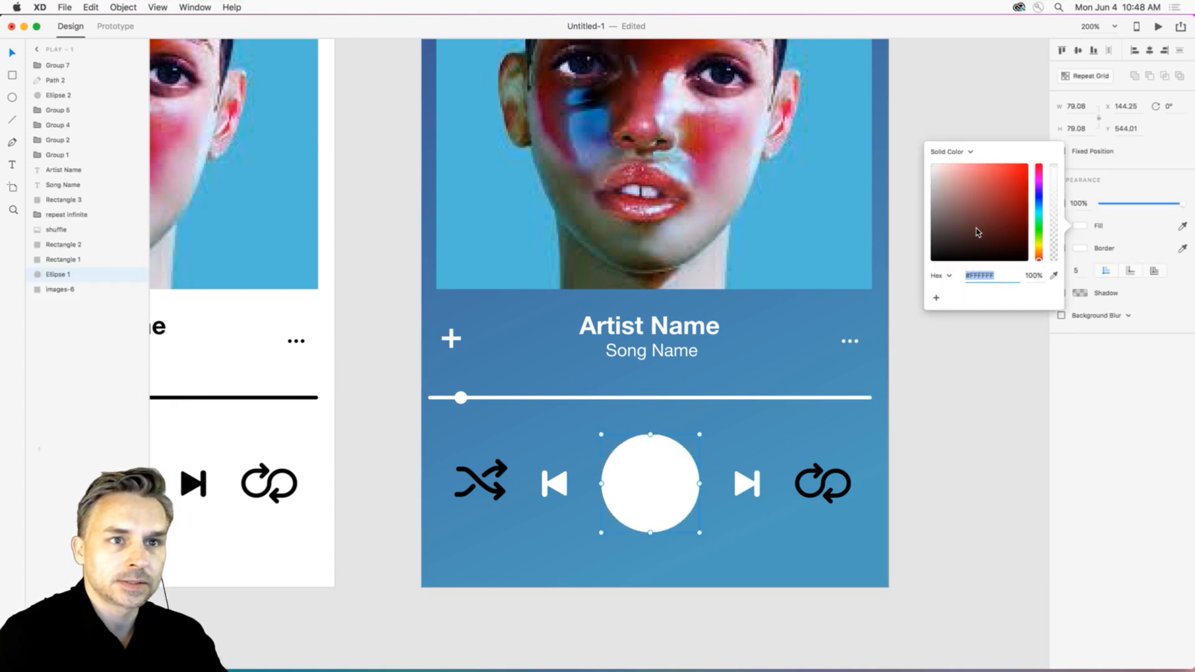
{"action": "left_click", "coordinate": [1083, 223]}
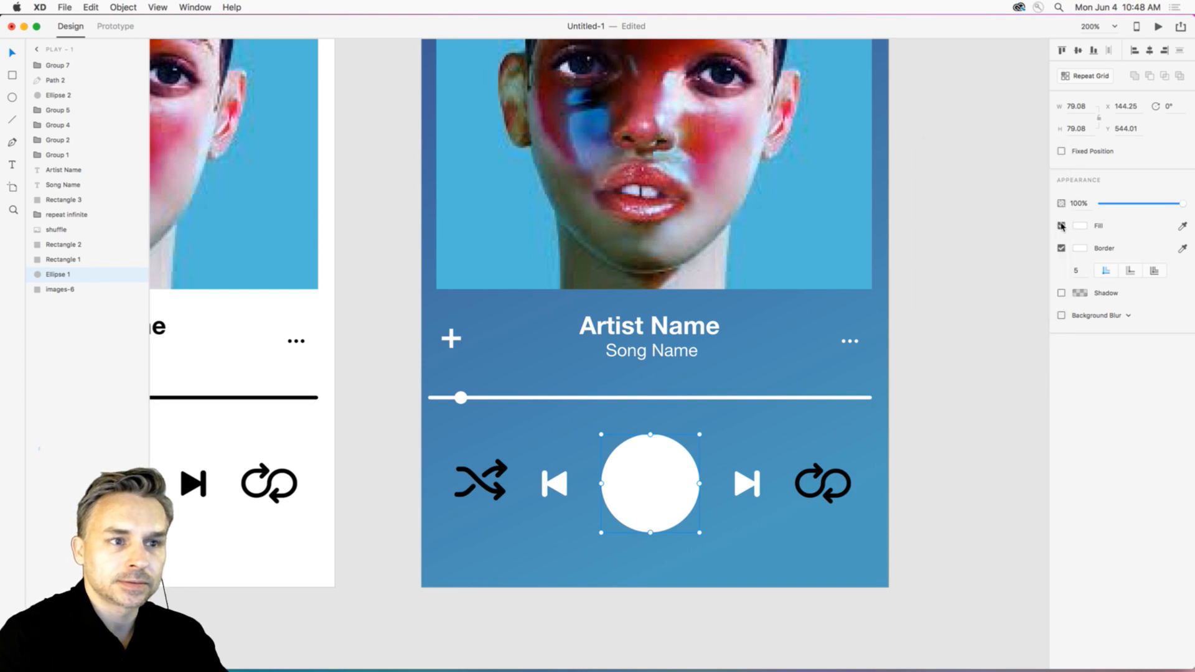
{"action": "left_click", "coordinate": [1062, 226]}
Set both the fill and the border colour of the repeat infinite icon on the gradient artboard to white, #FFFFFF.
{"action": "left_click", "coordinate": [818, 472]}
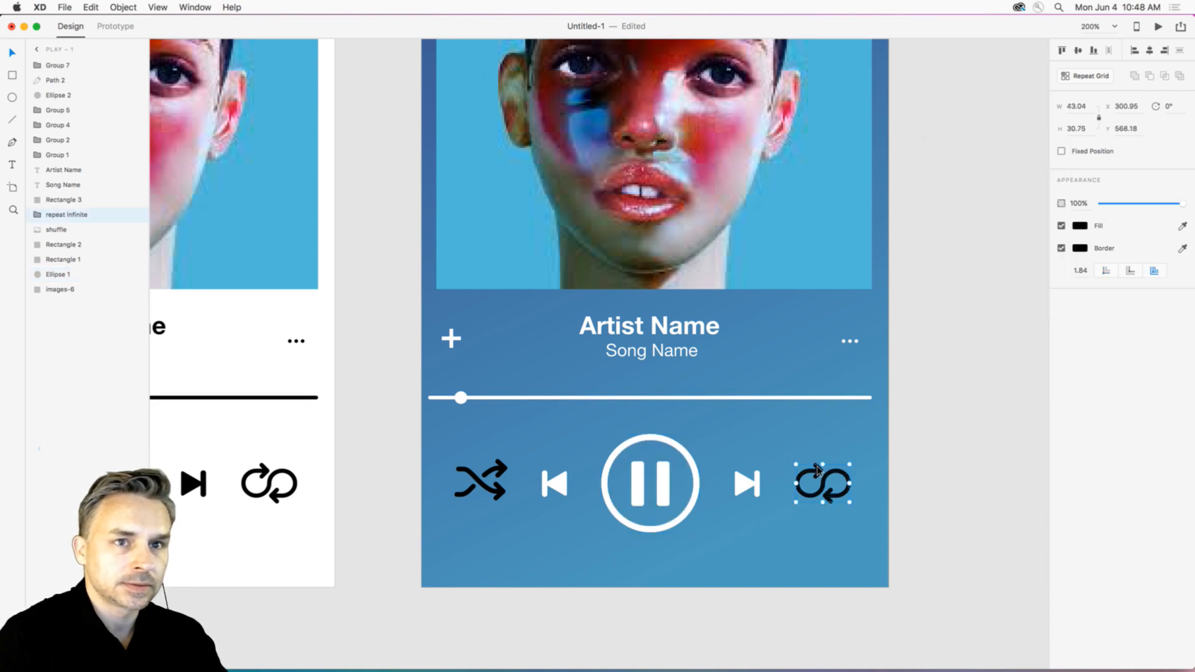
{"action": "left_click", "coordinate": [1081, 226]}
{"action": "key", "text": "super+c"}
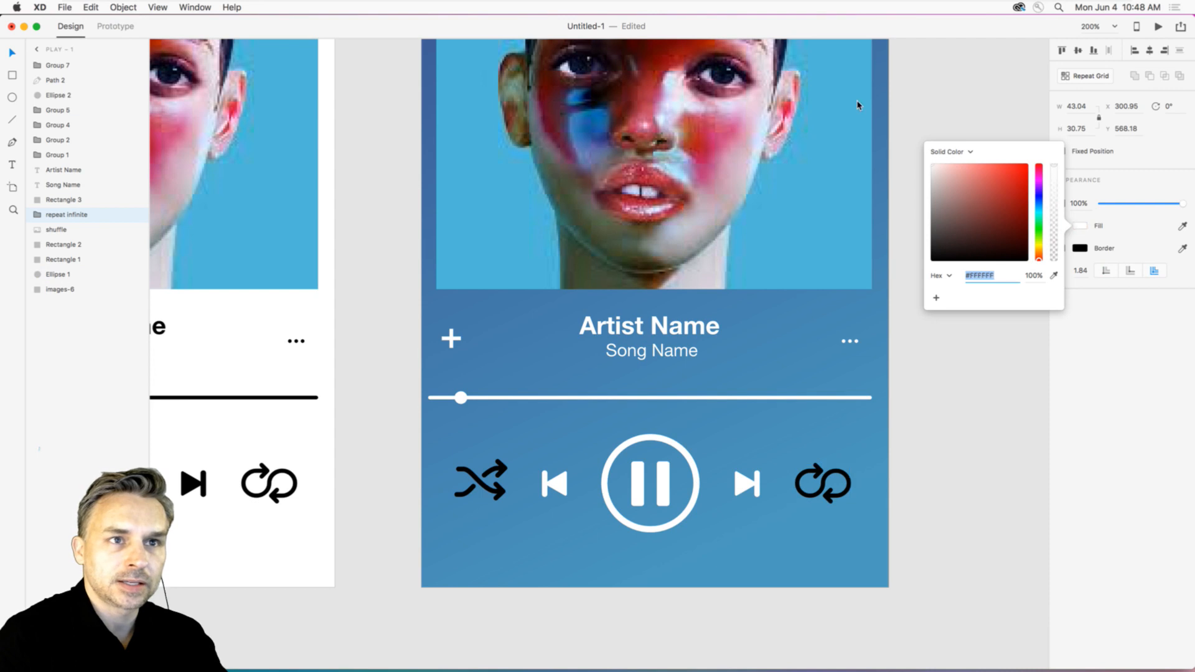
{"action": "left_click", "coordinate": [1080, 343]}
{"action": "left_click", "coordinate": [1079, 249]}
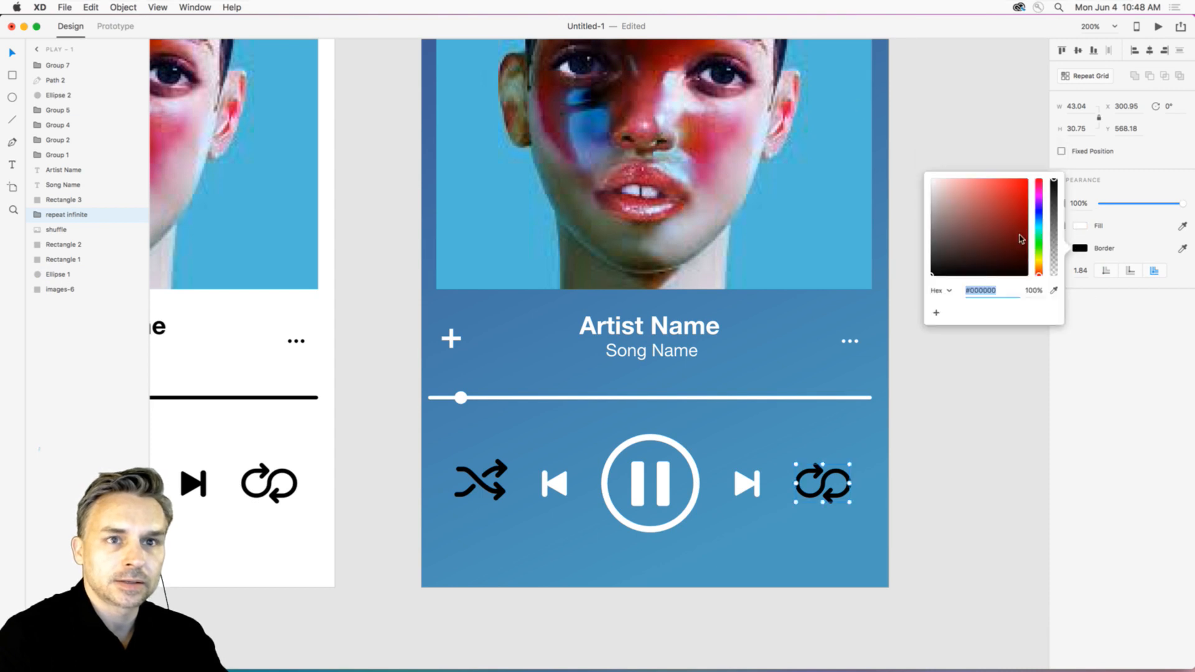
{"action": "key", "text": "super+v"}
{"action": "left_click", "coordinate": [474, 474]}
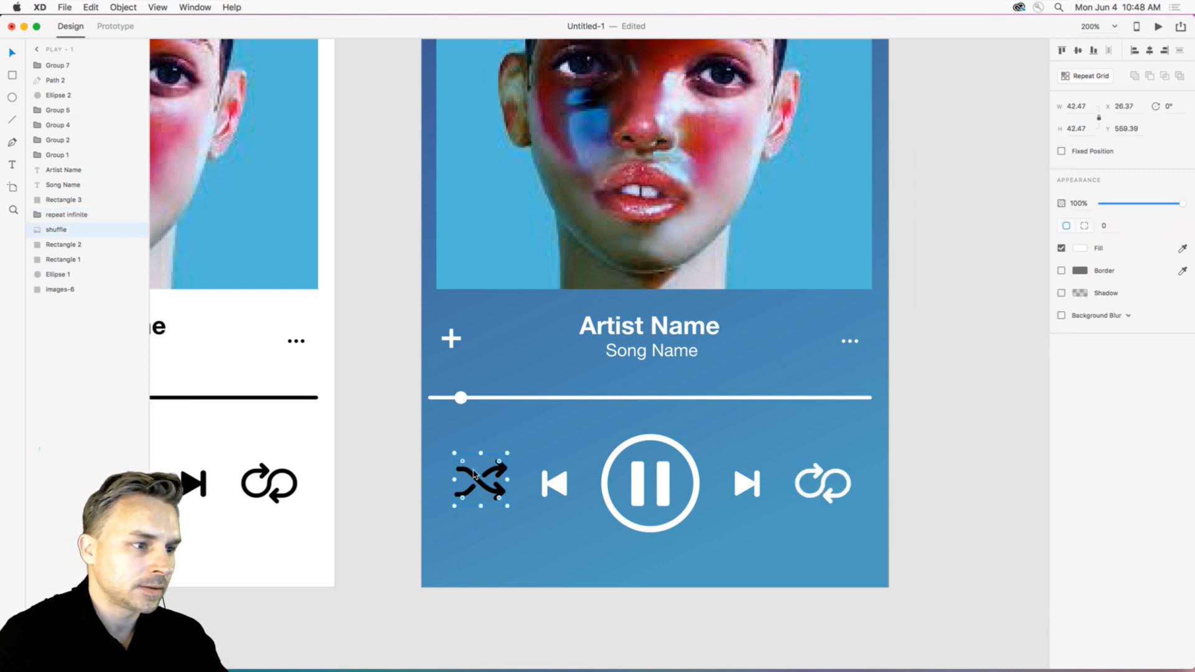
{"action": "right_click", "coordinate": [474, 474]}
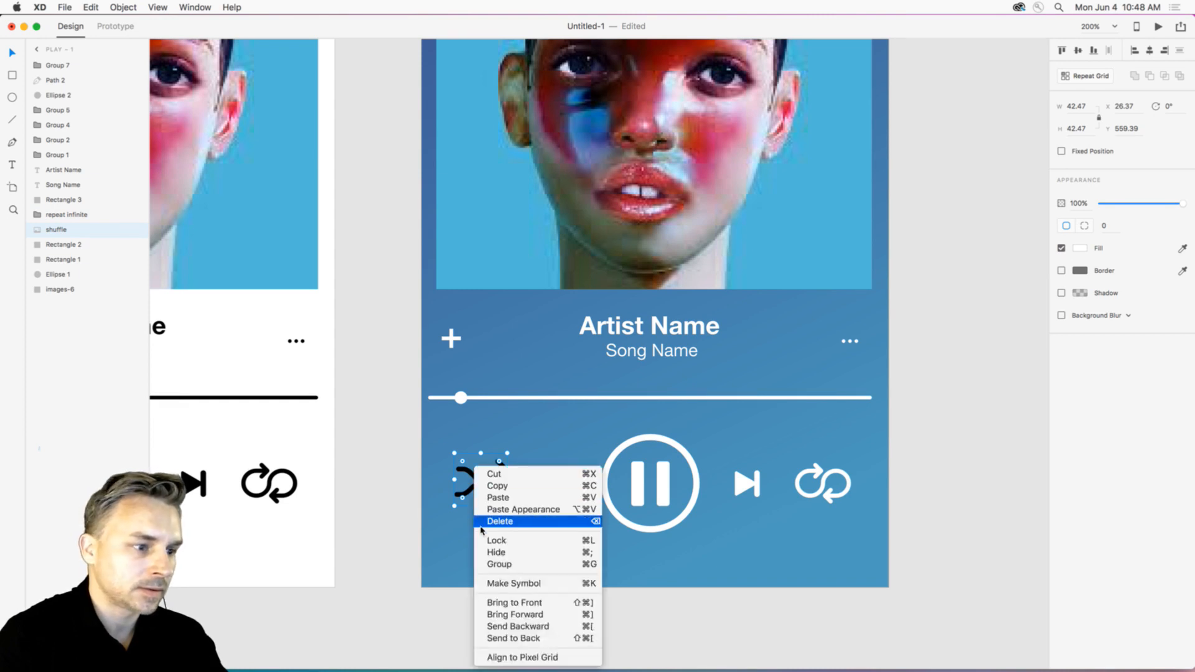
{"action": "left_click", "coordinate": [411, 585]}
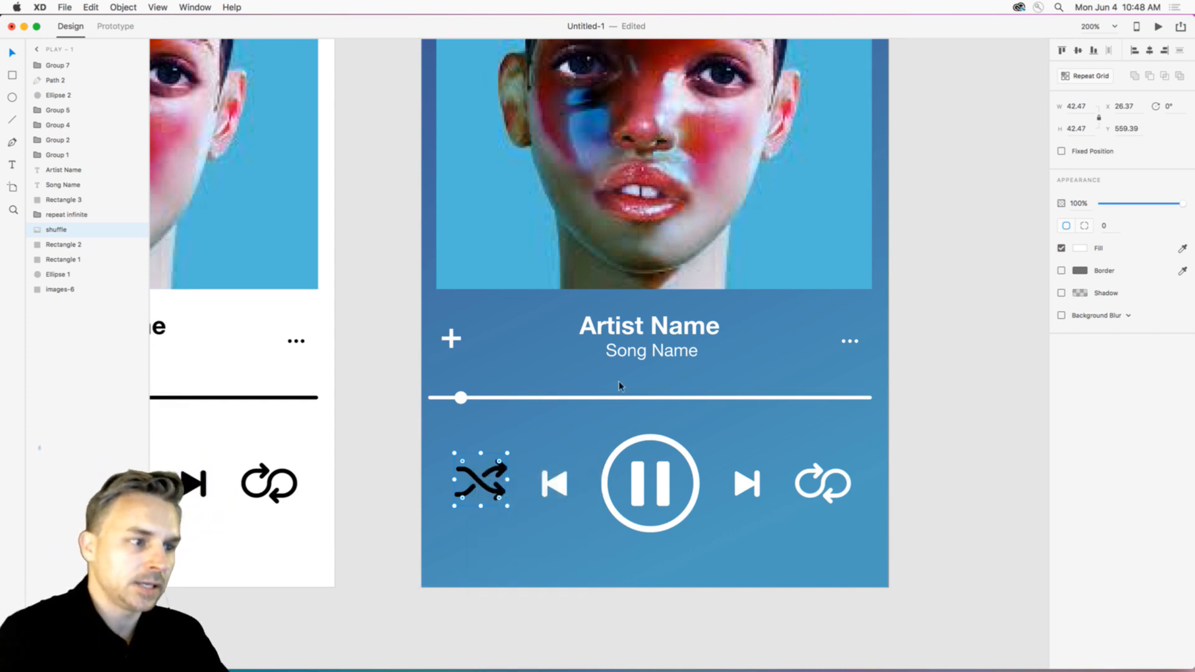
{"action": "right_click", "coordinate": [468, 473]}
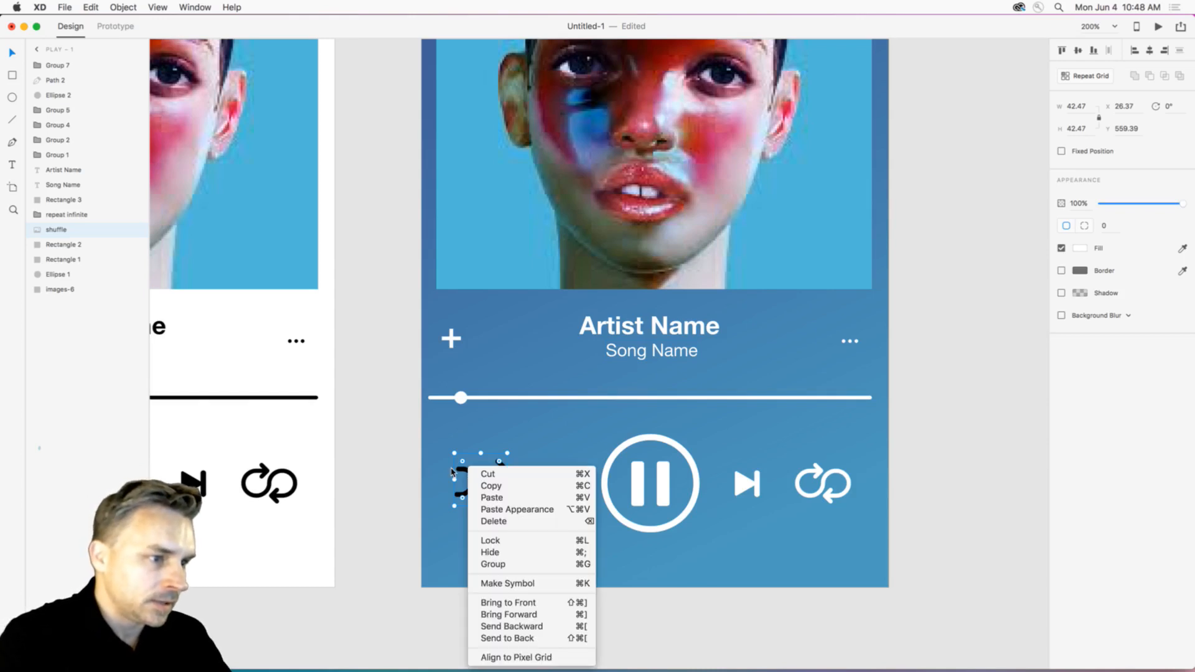
{"action": "left_click", "coordinate": [452, 472]}
{"action": "left_click_drag", "start_coordinate": [459, 471], "coordinate": [457, 425]}
{"action": "key", "text": "super+z"}
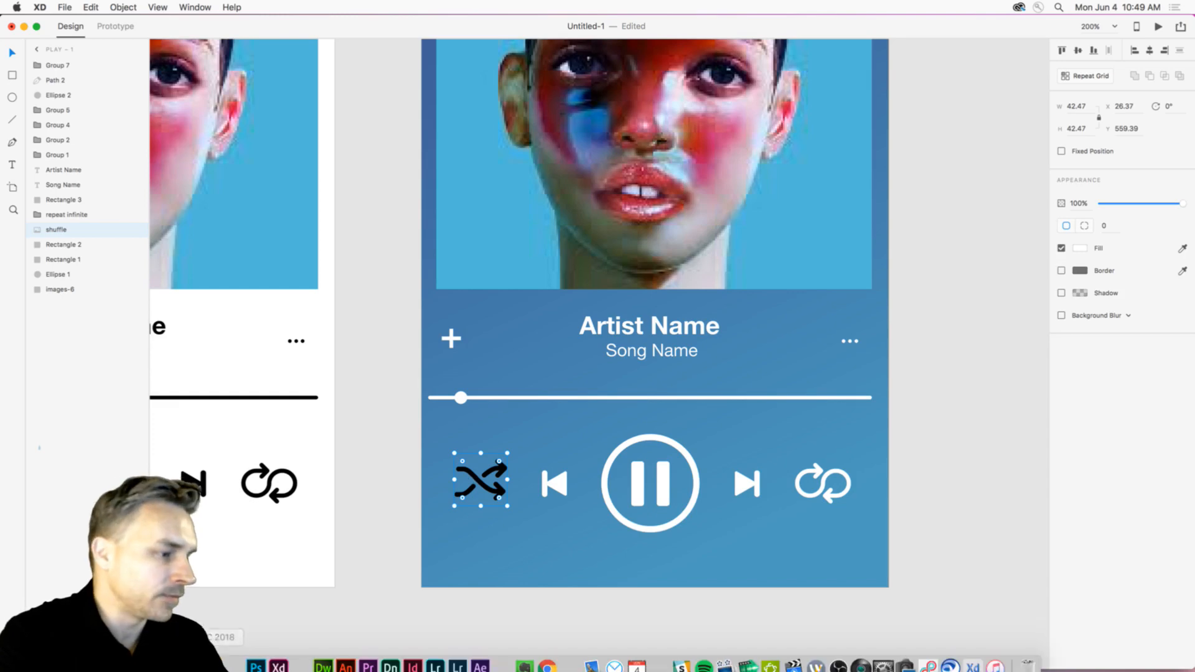
Check the icon files open in Illustrator and Photoshop and the loop icons in the Creative Cloud market.
{"action": "left_click", "coordinate": [218, 657]}
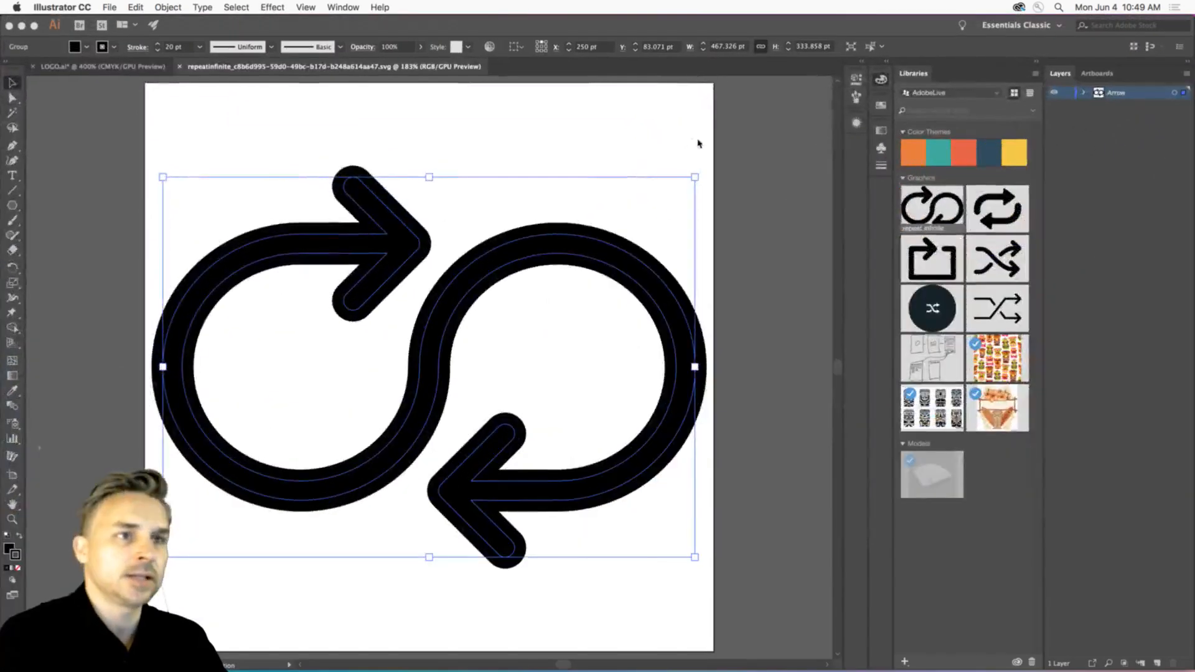
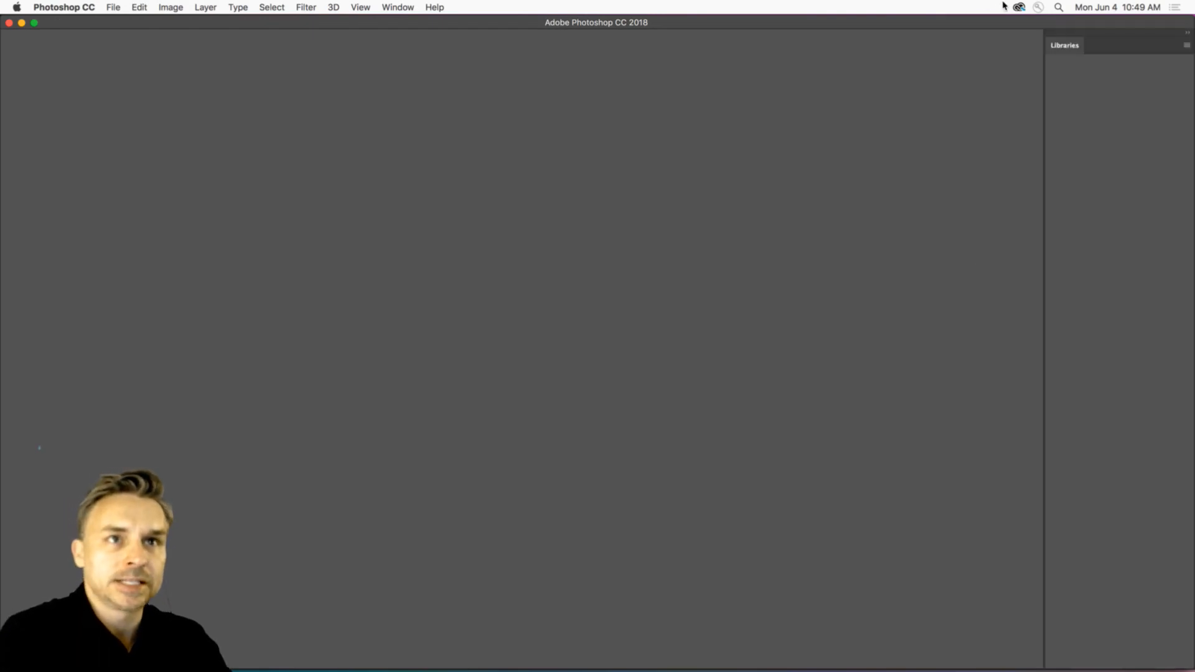
{"action": "left_click", "coordinate": [1019, 9]}
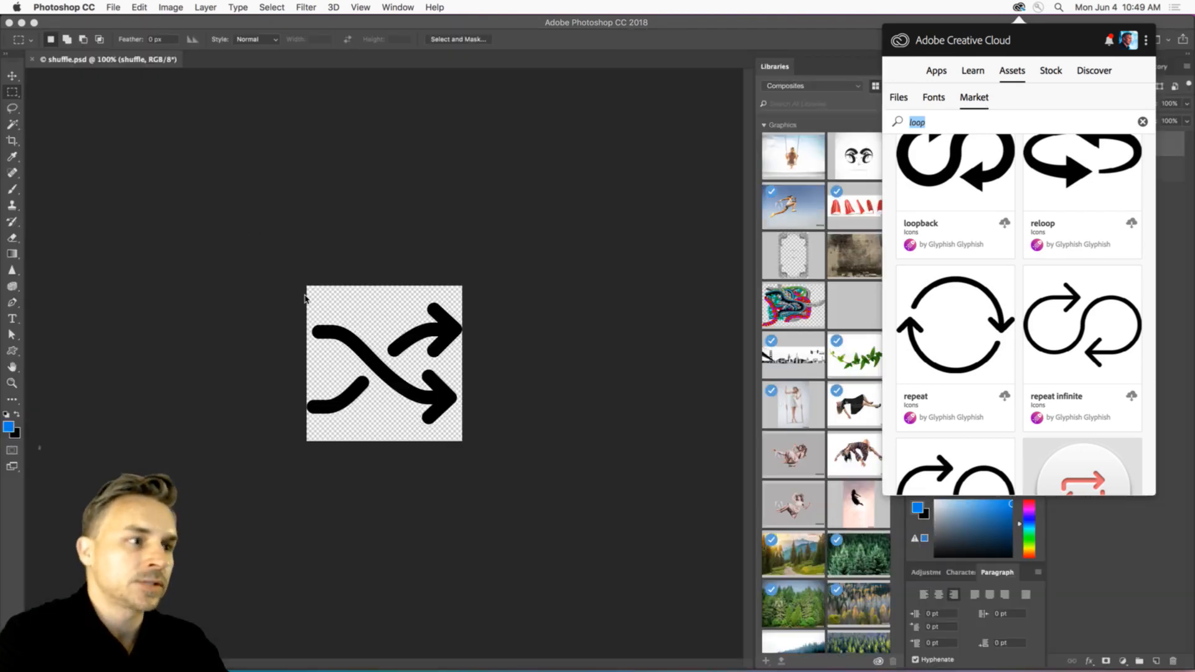
{"action": "left_click", "coordinate": [458, 261]}
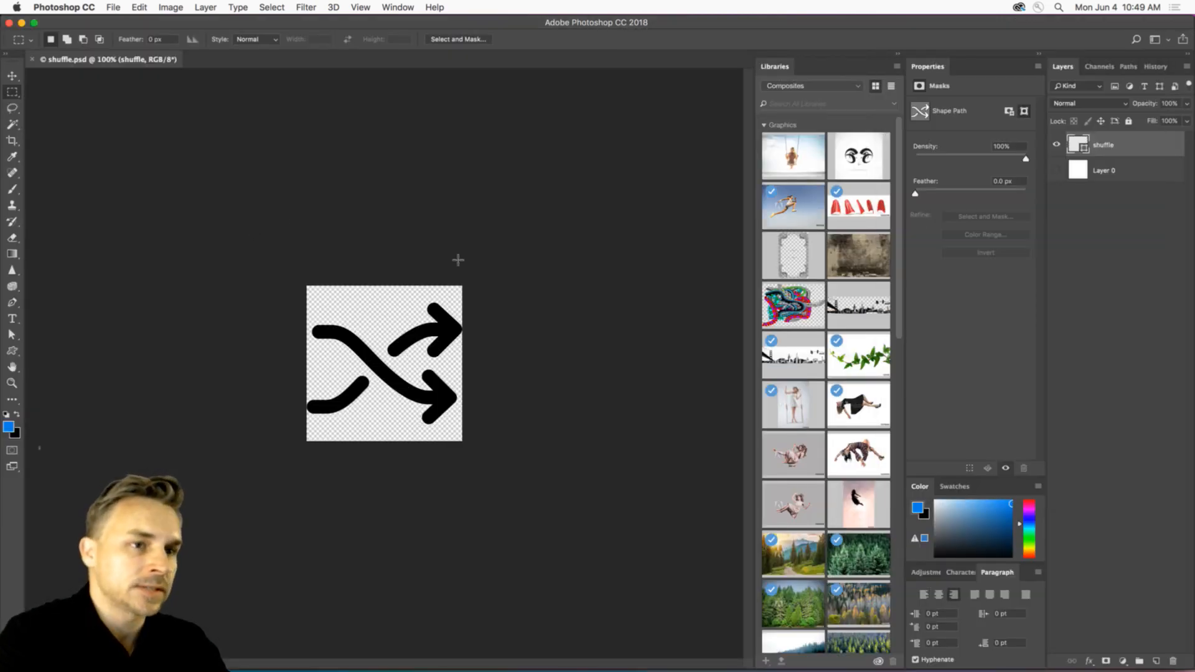
{"action": "left_click", "coordinate": [21, 23]}
Launch the Noun Project app and search it for "loop" icons.
{"action": "key", "text": "alt+space"}
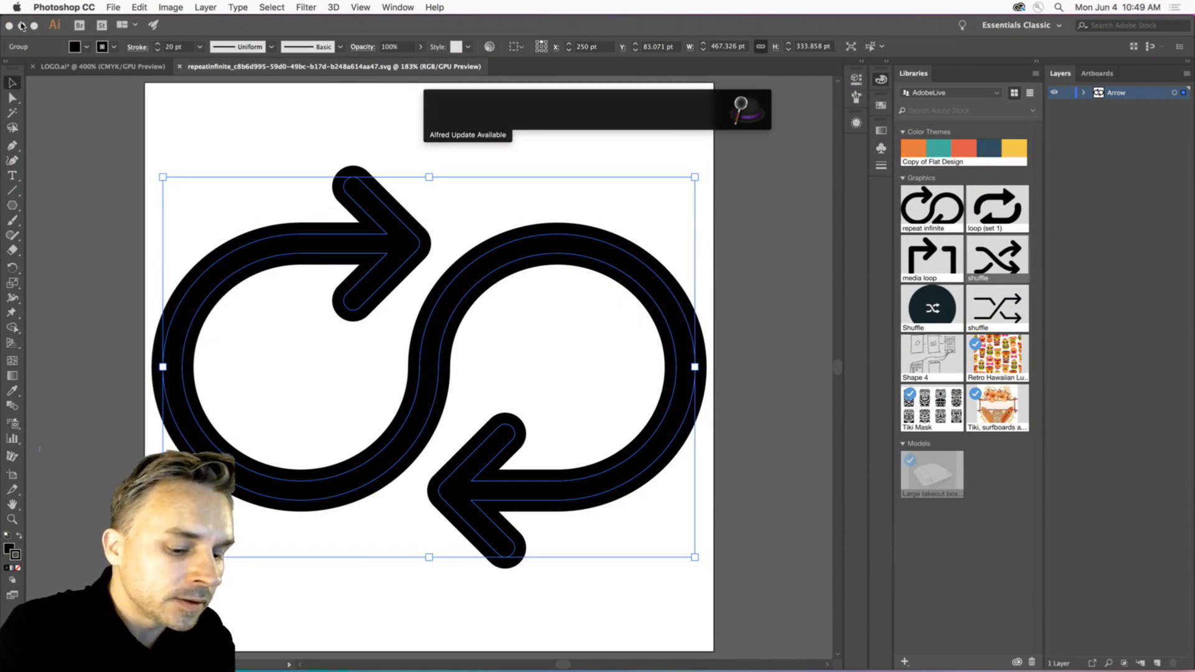
{"action": "type", "text": "noun"}
{"action": "key", "text": "Return"}
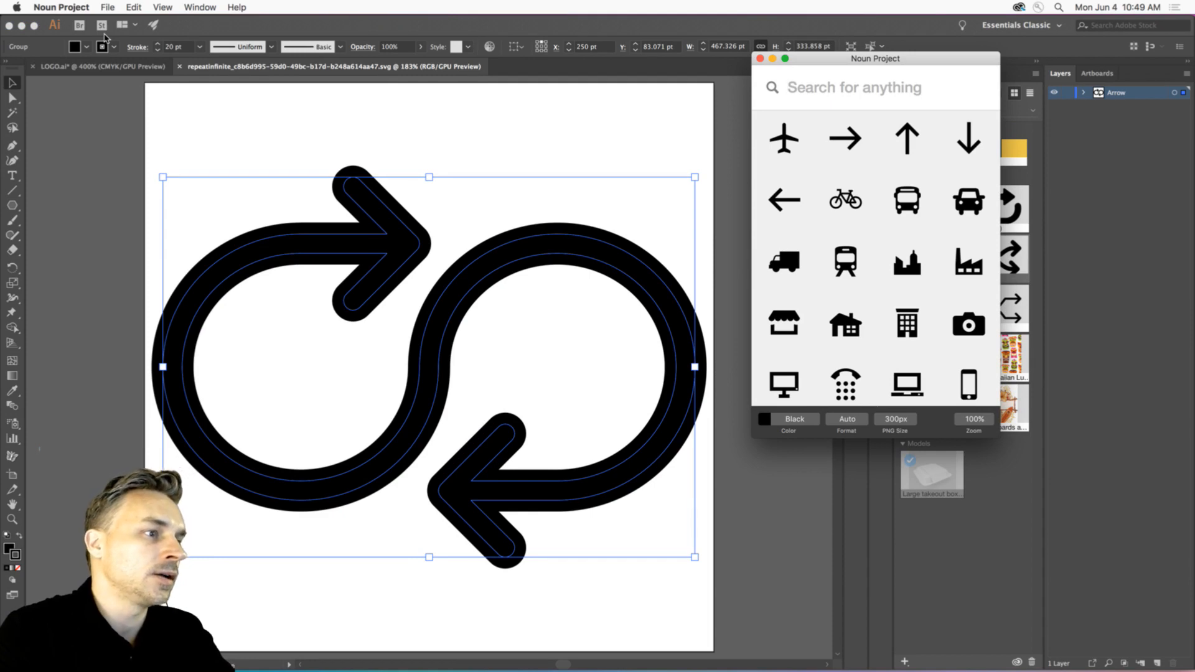
{"action": "type", "text": "loop"}
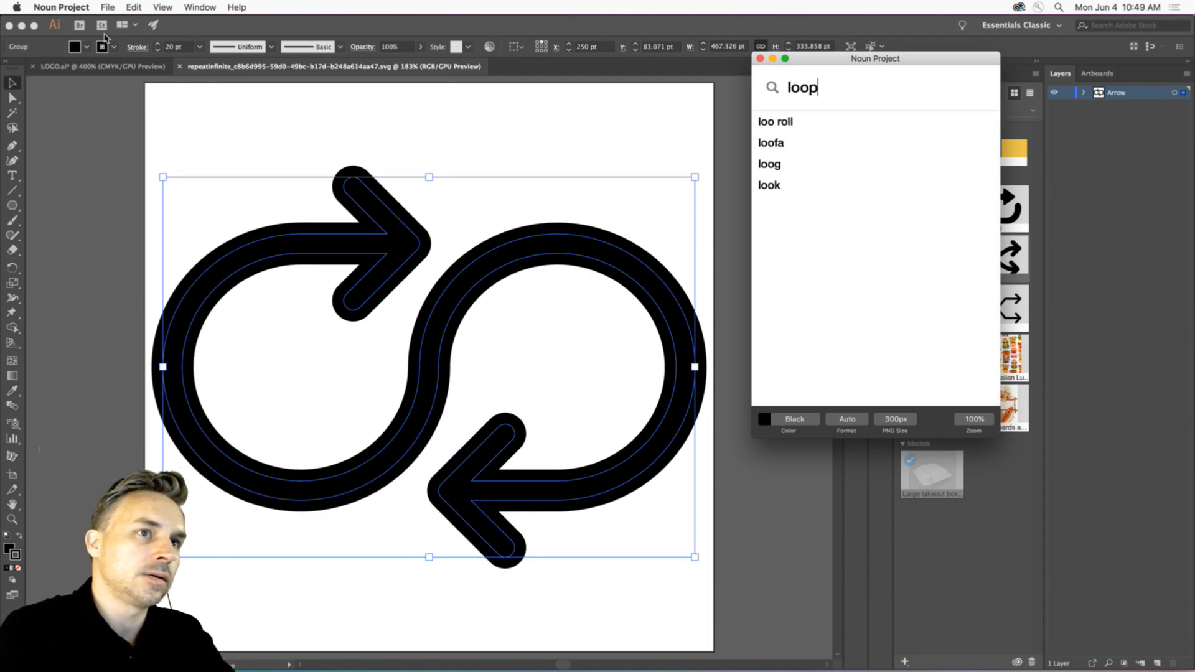
{"action": "key", "text": "Return"}
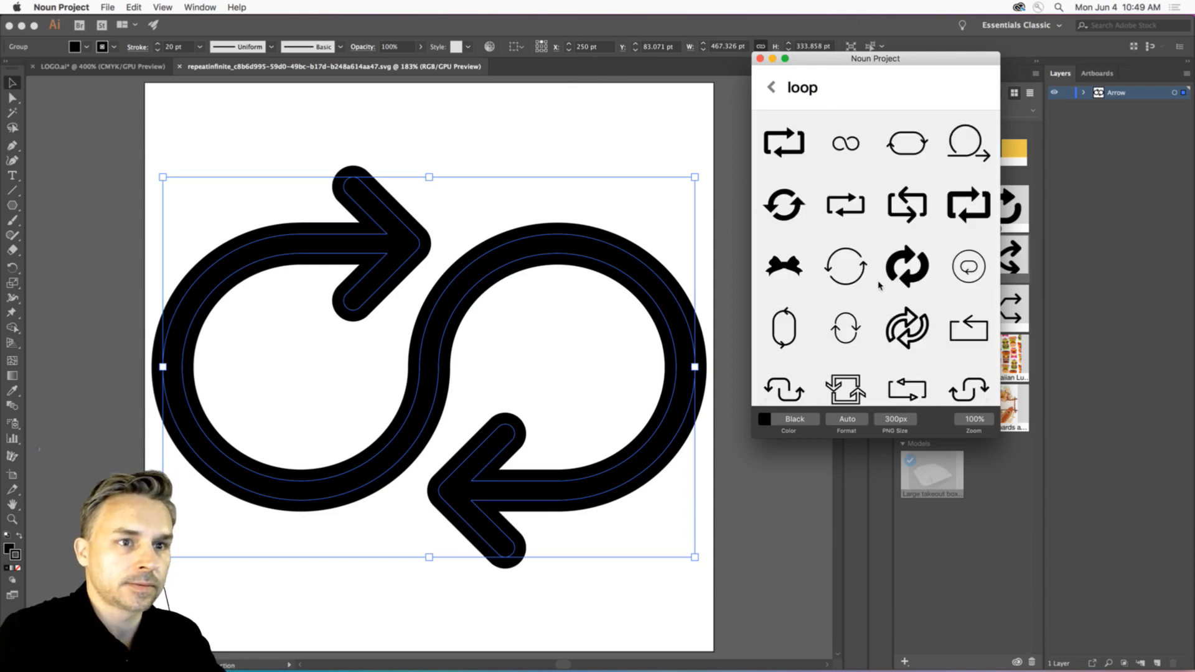
Copy the bold circular two-arrow loop icon from the Noun Project and switch back to XD, closing its start window.
{"action": "scroll", "coordinate": [878, 282], "scroll_direction": "down", "scroll_amount": 5}
{"action": "scroll", "coordinate": [878, 283], "scroll_direction": "down", "scroll_amount": 3}
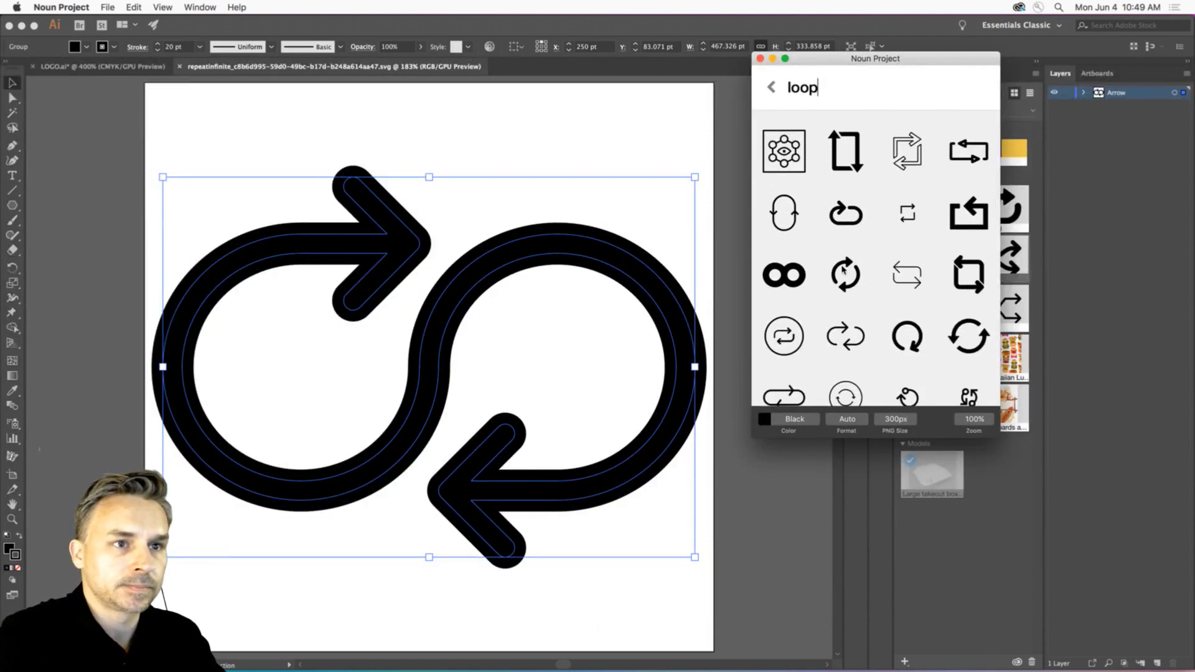
{"action": "right_click", "coordinate": [843, 269]}
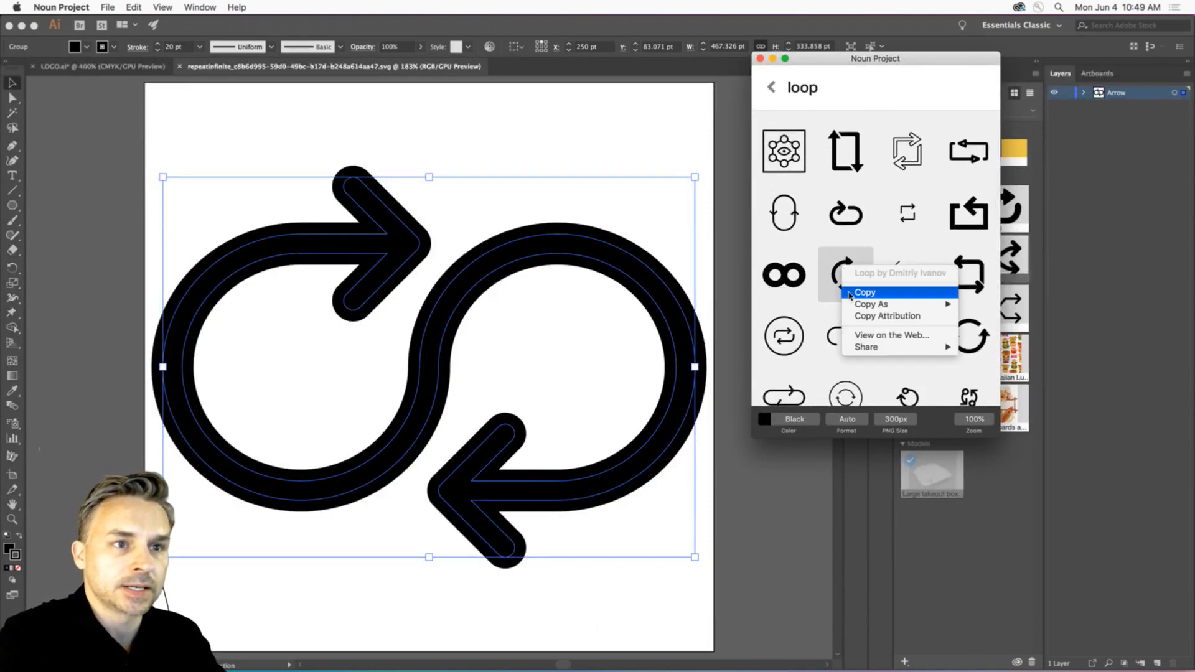
{"action": "left_click", "coordinate": [851, 294]}
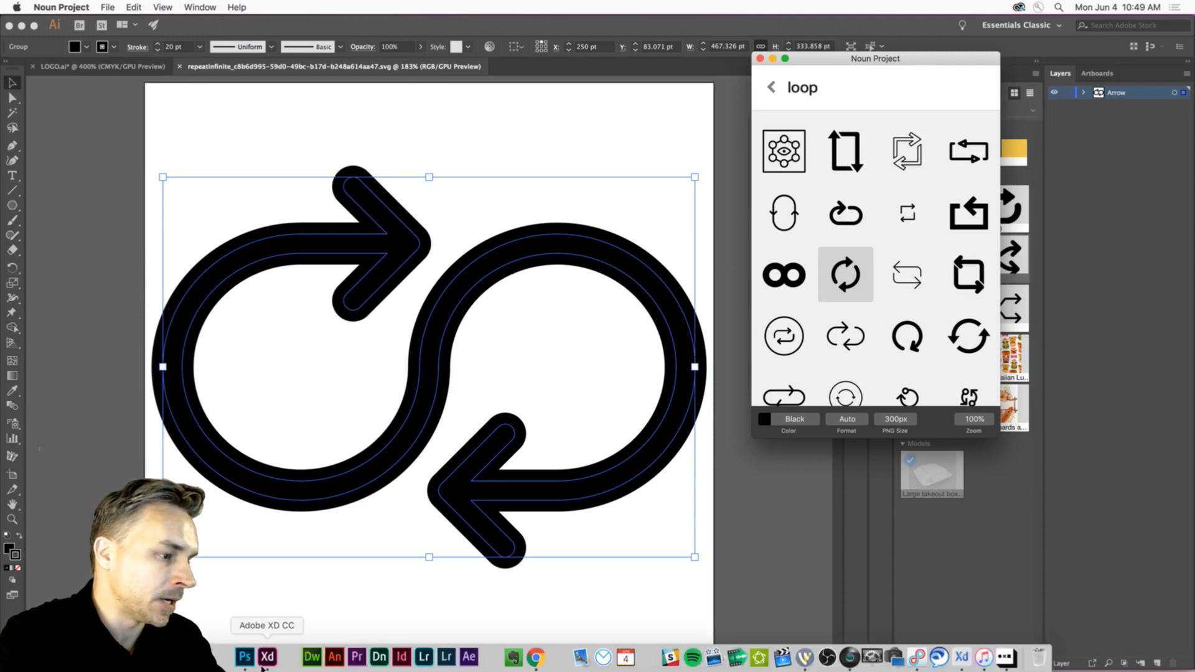
{"action": "left_click", "coordinate": [263, 665]}
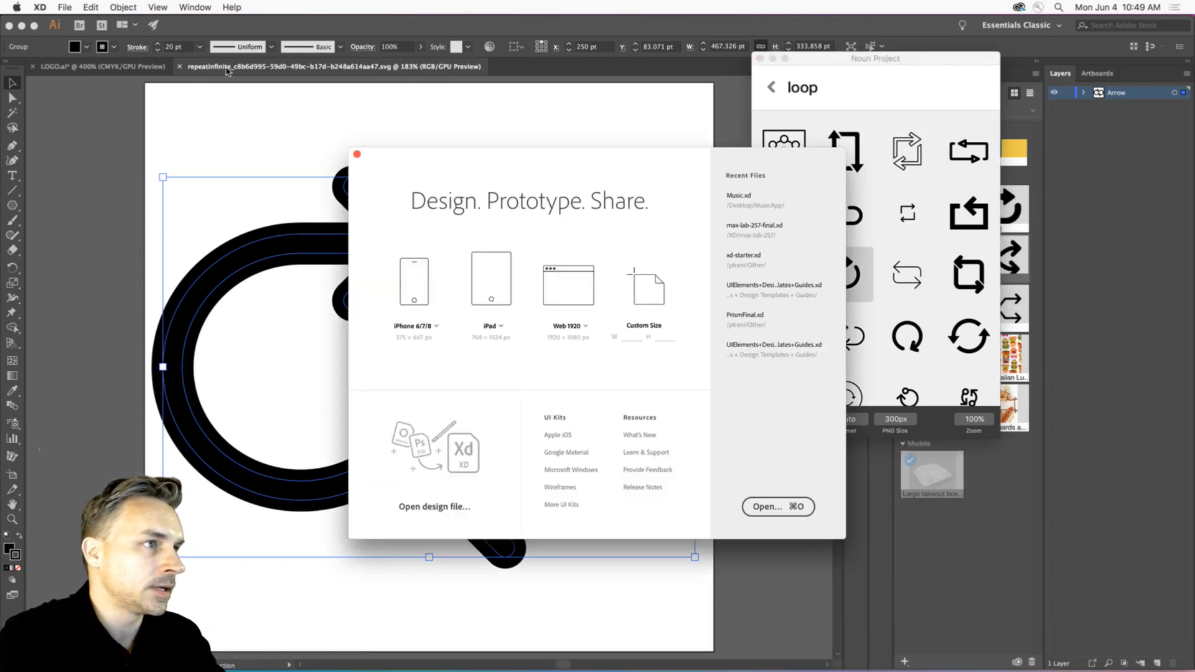
{"action": "left_click", "coordinate": [357, 155]}
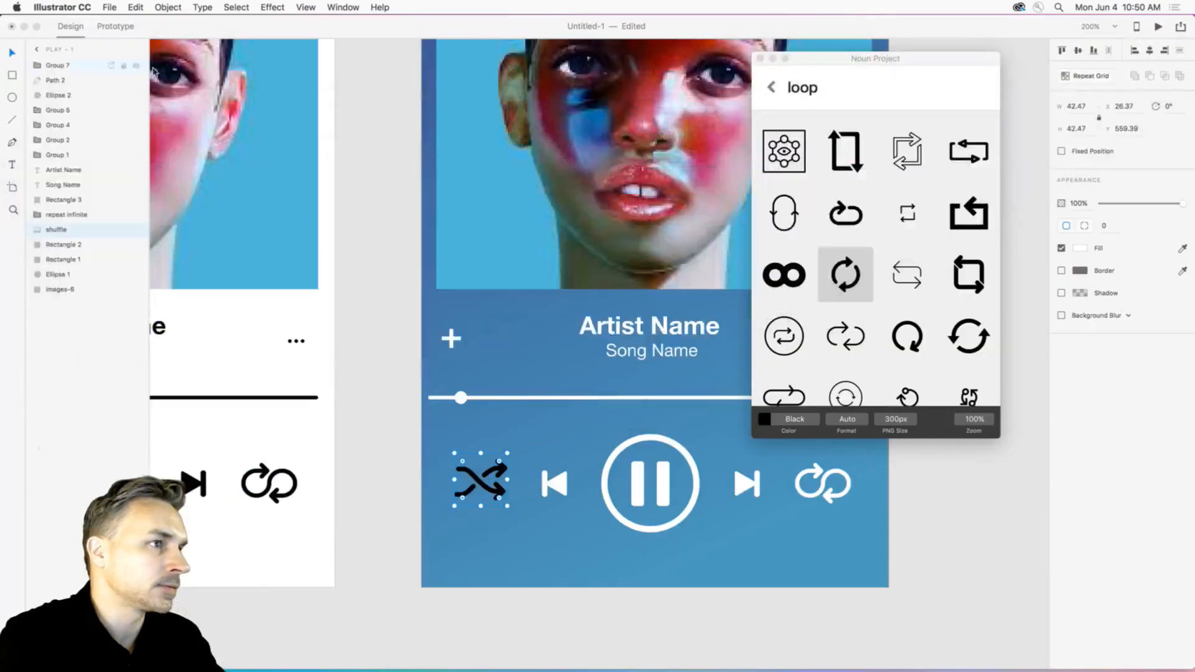
Return to the Noun Project app and search it for "shuffle" icons.
{"action": "left_click", "coordinate": [389, 368]}
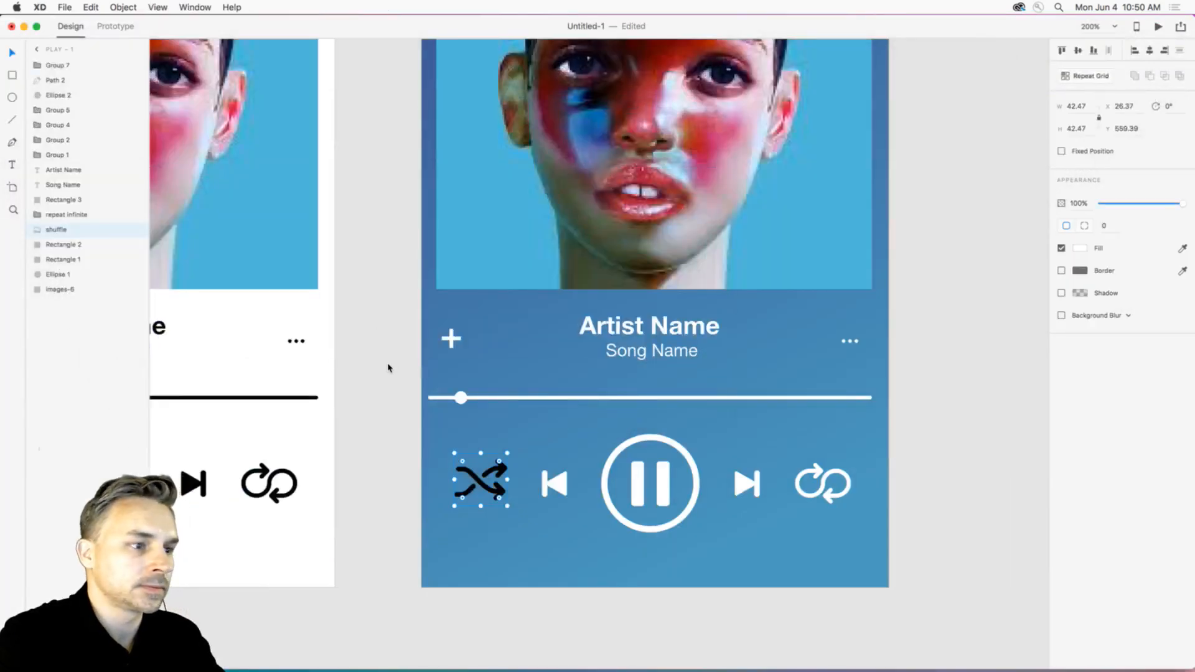
{"action": "mouse_move", "coordinate": [552, 664]}
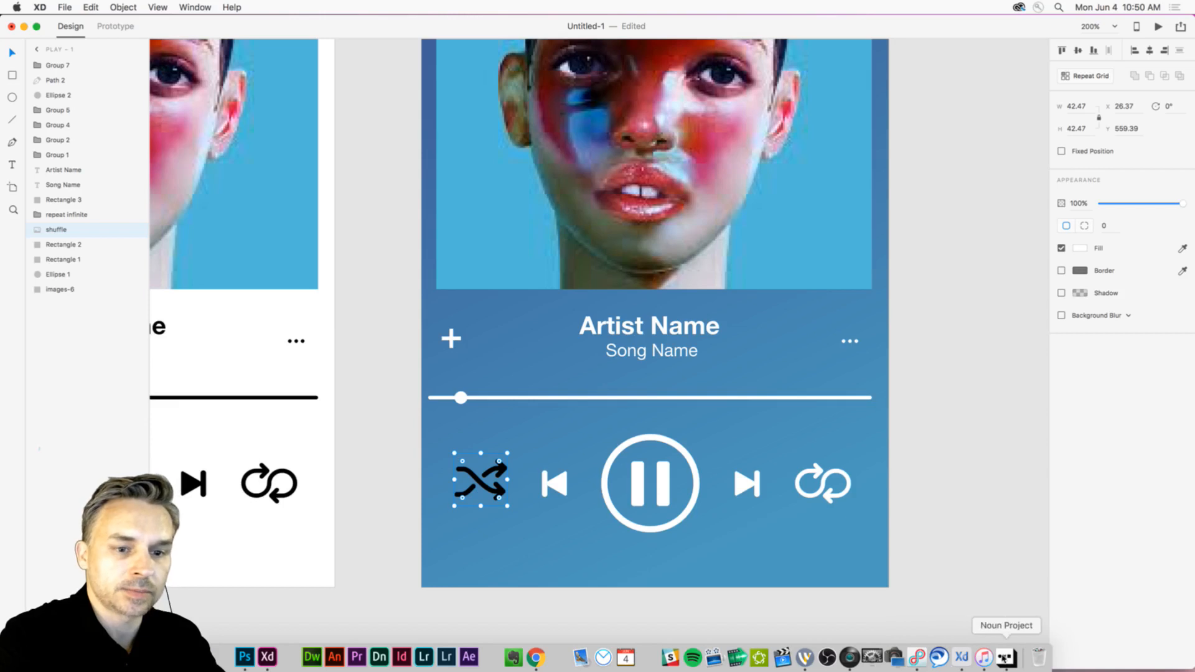
{"action": "left_click", "coordinate": [1005, 658]}
{"action": "key", "text": "super+a"}
{"action": "type", "text": "s"}
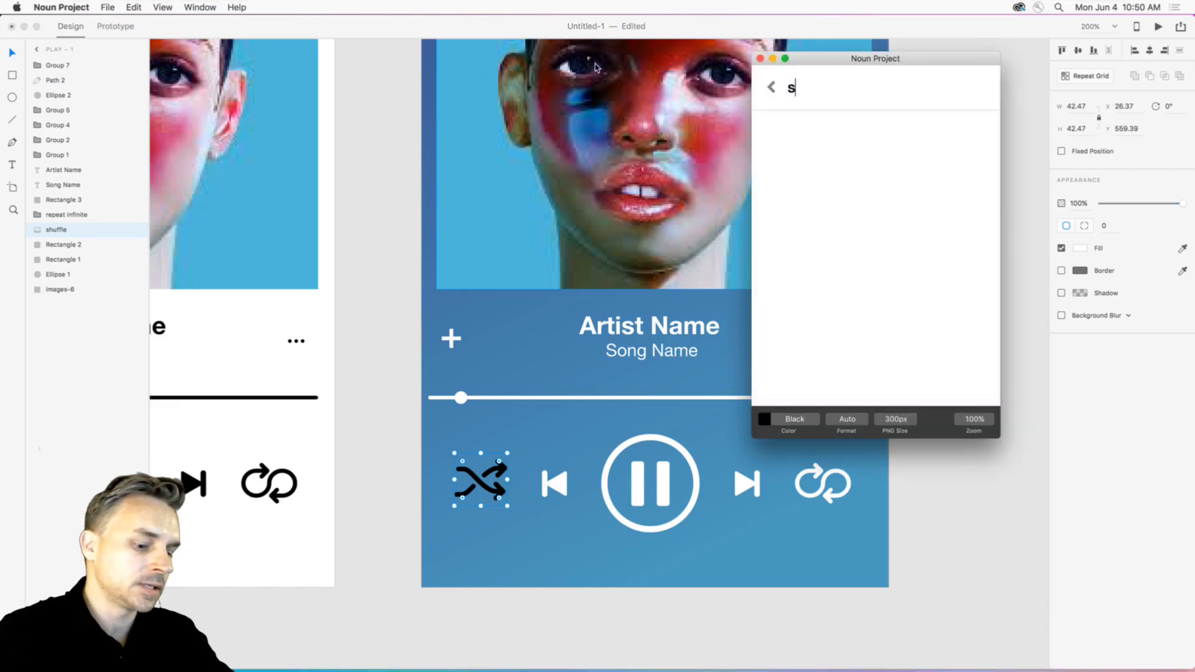
{"action": "type", "text": "huffle"}
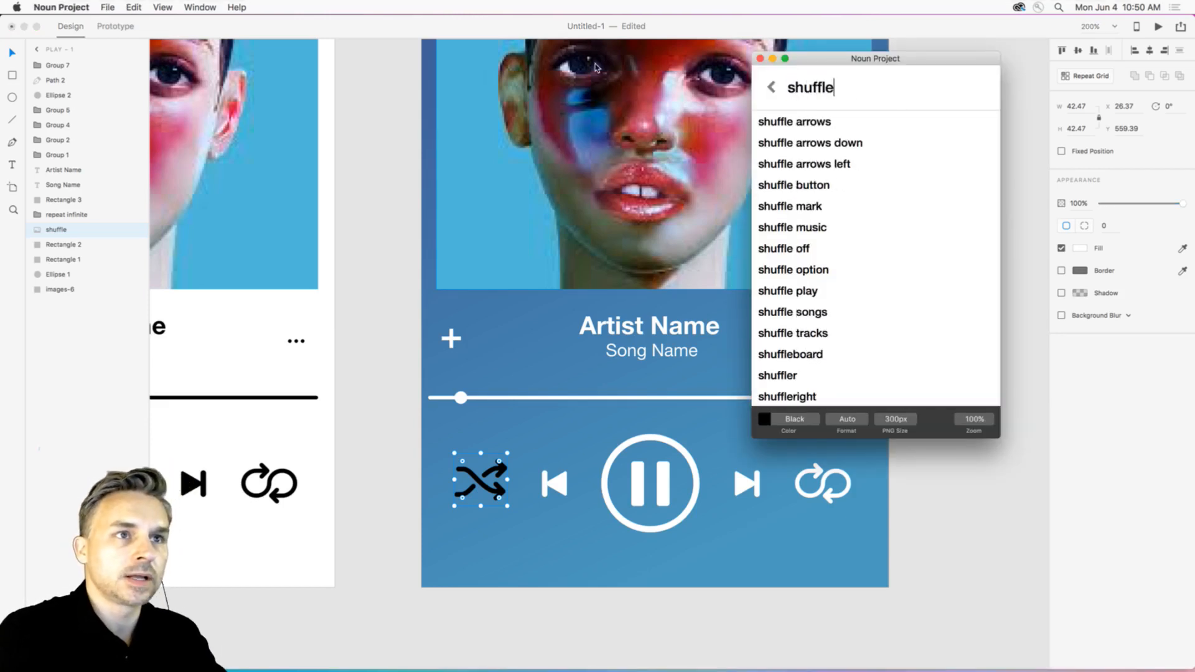
{"action": "key", "text": "Return"}
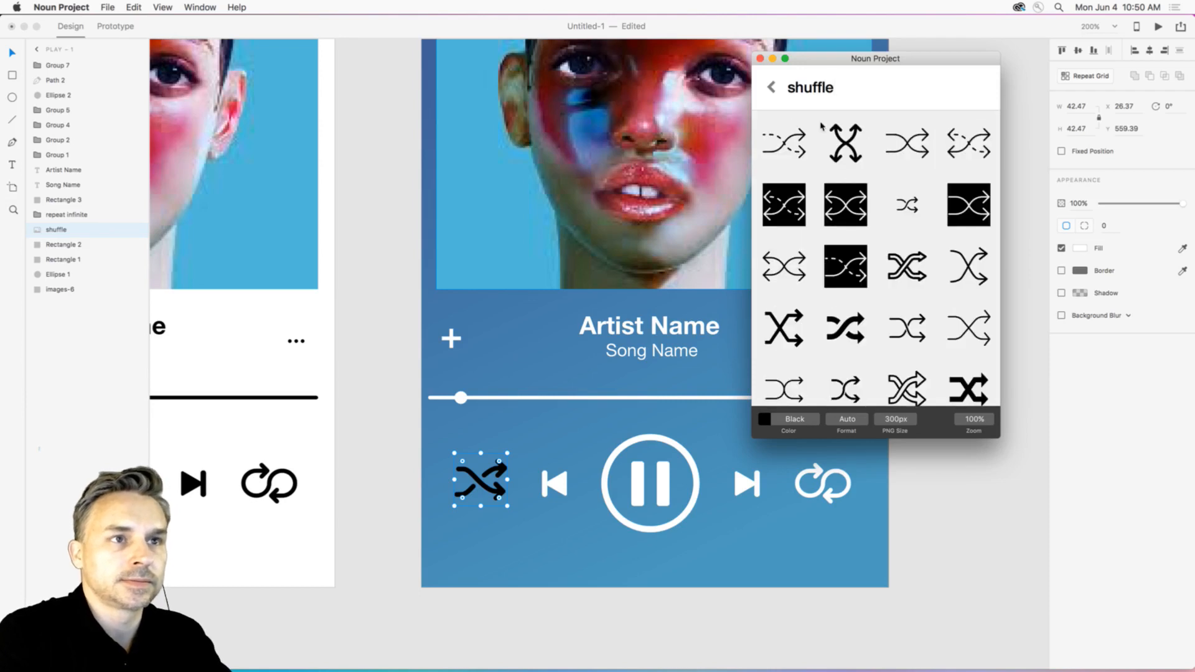
Copy the bold crossed-arrows shuffle icon from the Noun Project, switch back to XD and paste it.
{"action": "scroll", "coordinate": [866, 351], "scroll_direction": "down", "scroll_amount": 3}
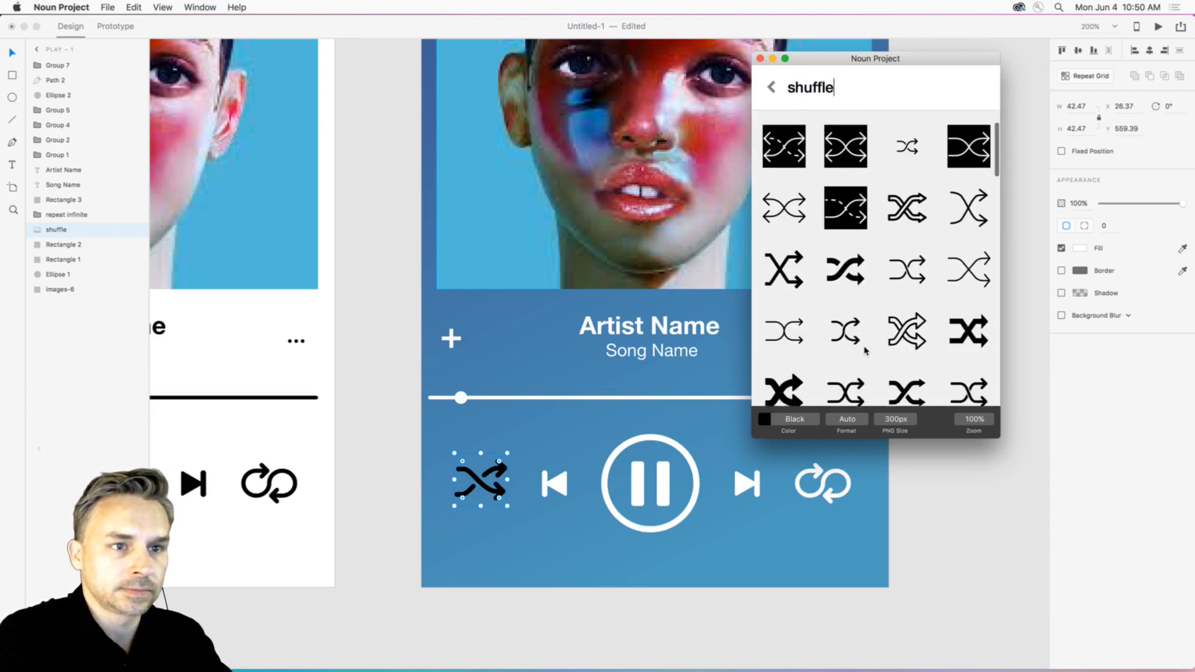
{"action": "right_click", "coordinate": [907, 371]}
{"action": "left_click", "coordinate": [930, 395]}
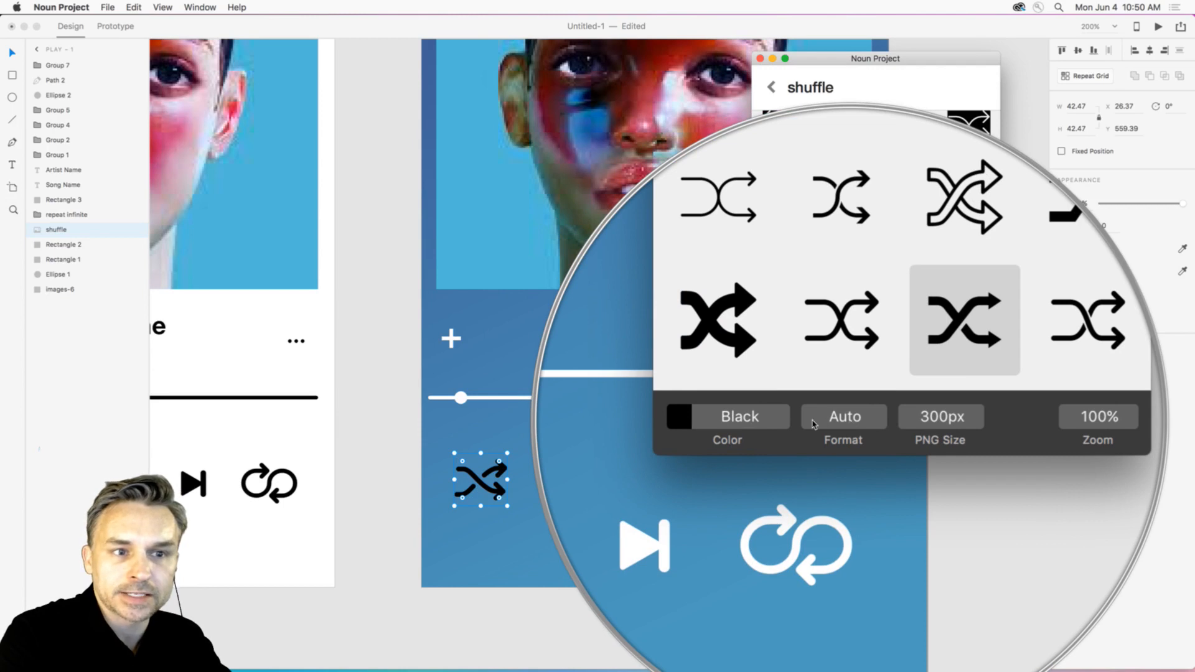
{"action": "left_click", "coordinate": [364, 440]}
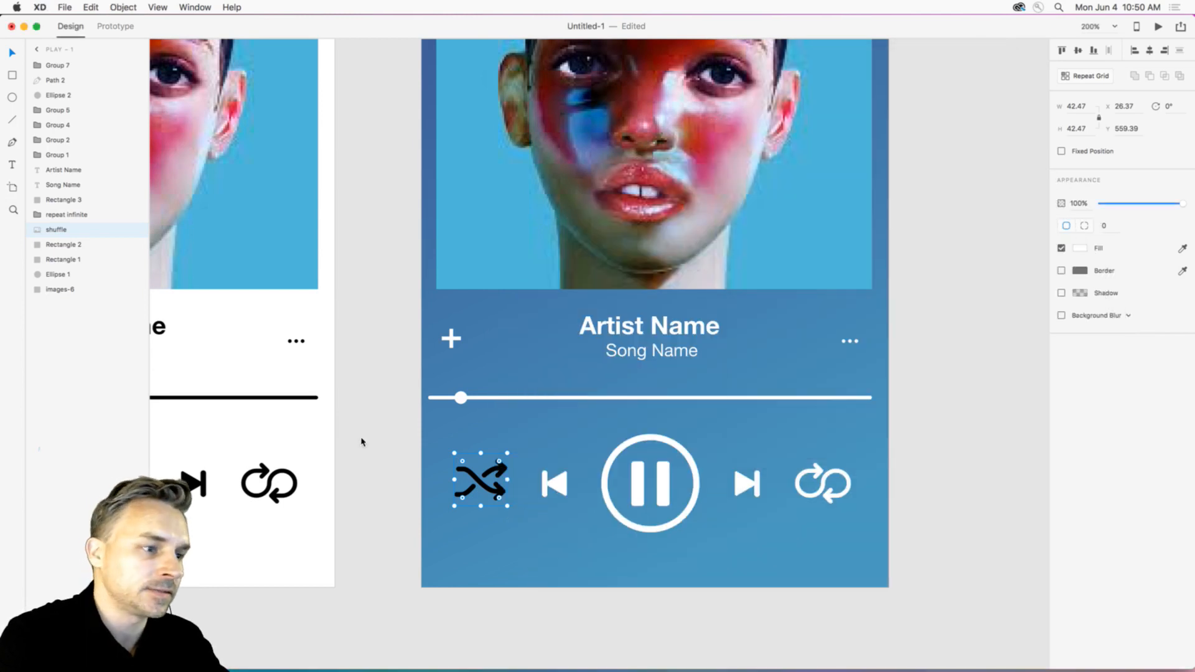
{"action": "key", "text": "super+v"}
Move the pasted shuffle icon below the next-track button, ungroup it and set its fill to white, #FFFFFF.
{"action": "left_click_drag", "start_coordinate": [626, 325], "coordinate": [751, 582]}
{"action": "right_click", "coordinate": [755, 551]}
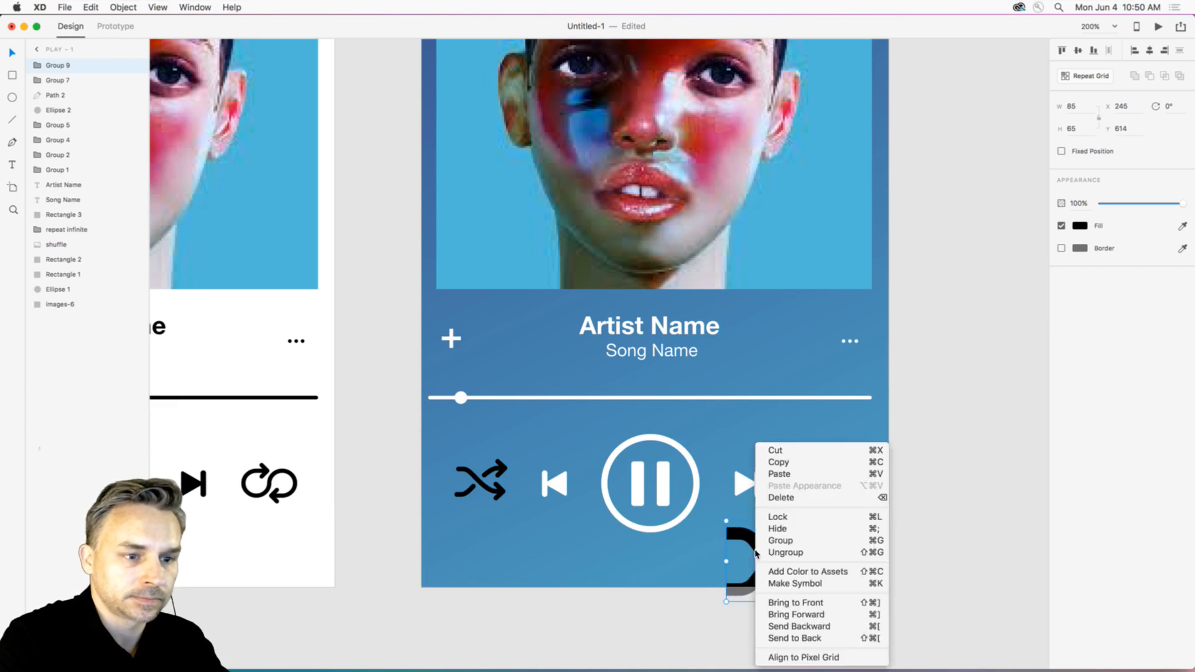
{"action": "left_click", "coordinate": [772, 552]}
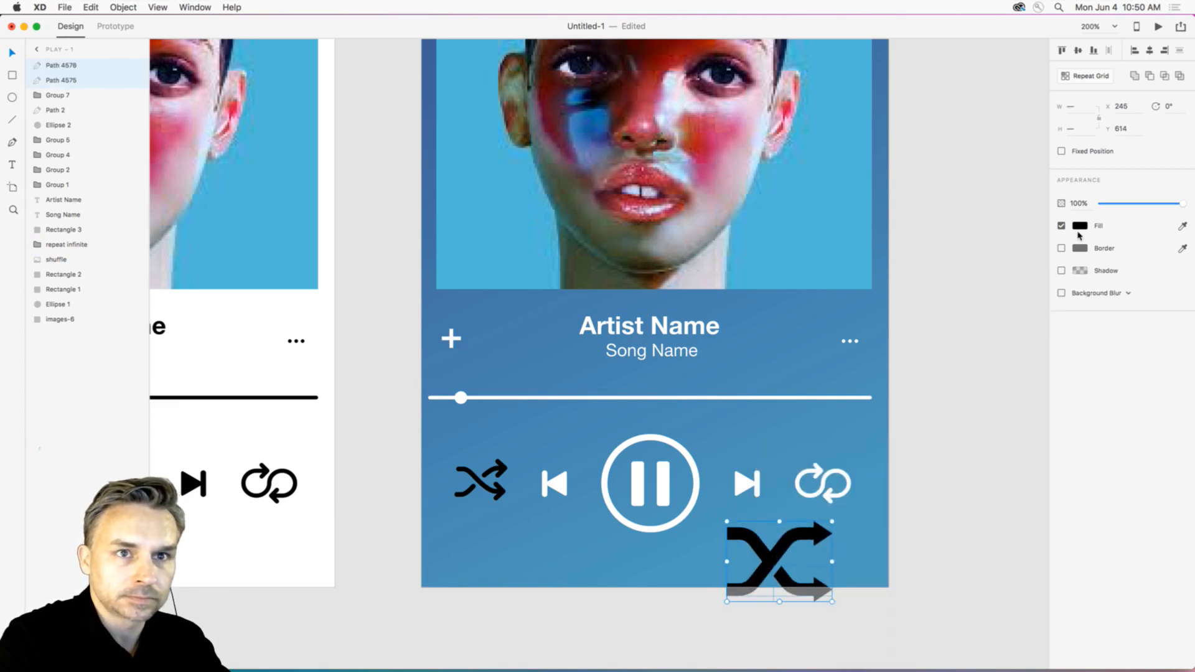
{"action": "left_click", "coordinate": [1078, 226]}
{"action": "left_click_drag", "start_coordinate": [976, 215], "coordinate": [912, 147]}
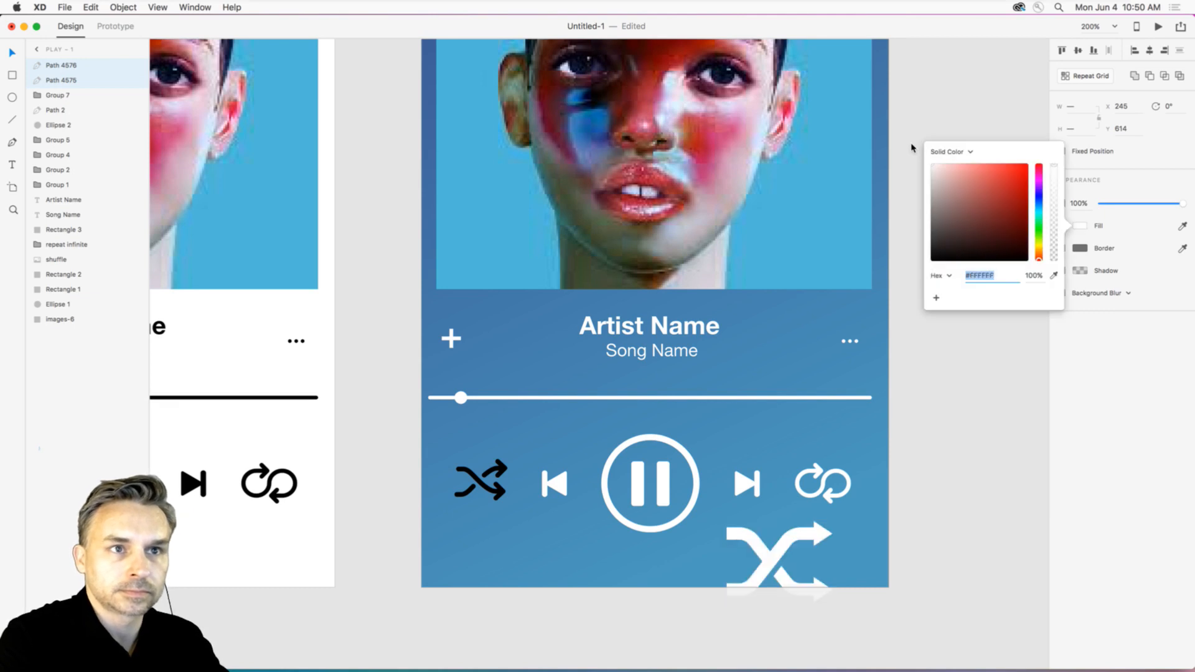
Delete the old black shuffle icon from the gradient artboard.
{"action": "left_click", "coordinate": [498, 551]}
{"action": "left_click", "coordinate": [453, 476]}
{"action": "key", "text": "Delete"}
Group the white shuffle paths and scale them to about 33.7 × 25.8, placed beside the previous-track button at X 26, Y 573.
{"action": "left_click_drag", "start_coordinate": [731, 561], "coordinate": [818, 596]}
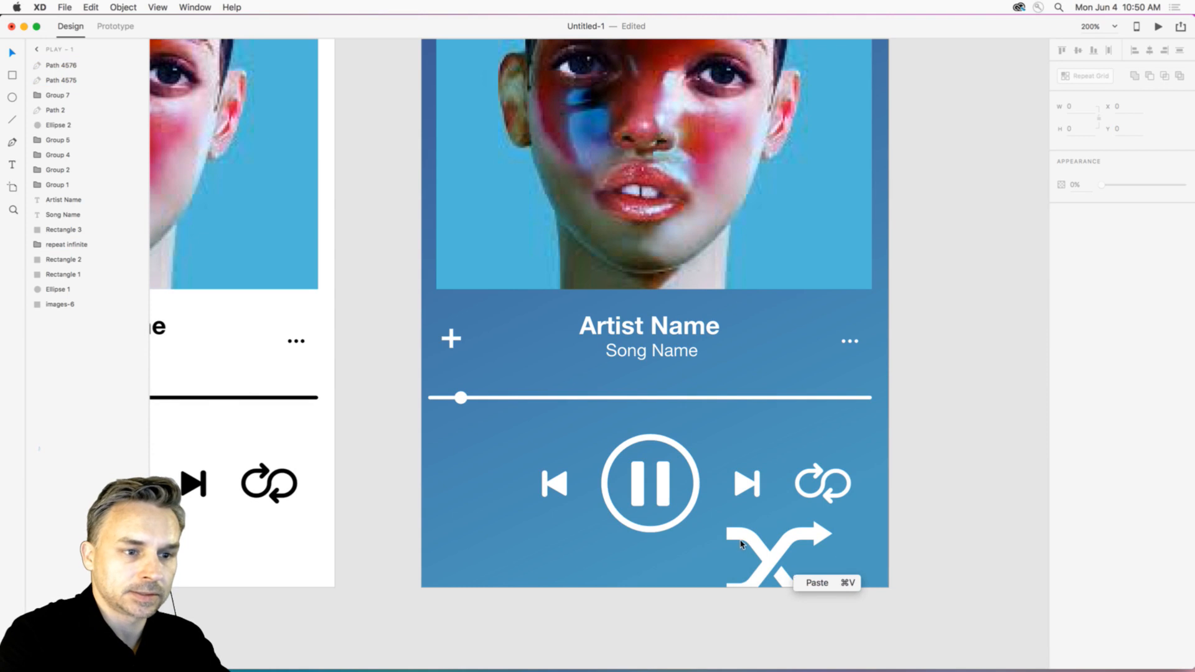
{"action": "left_click_drag", "start_coordinate": [689, 552], "coordinate": [836, 618]}
{"action": "right_click", "coordinate": [784, 580]}
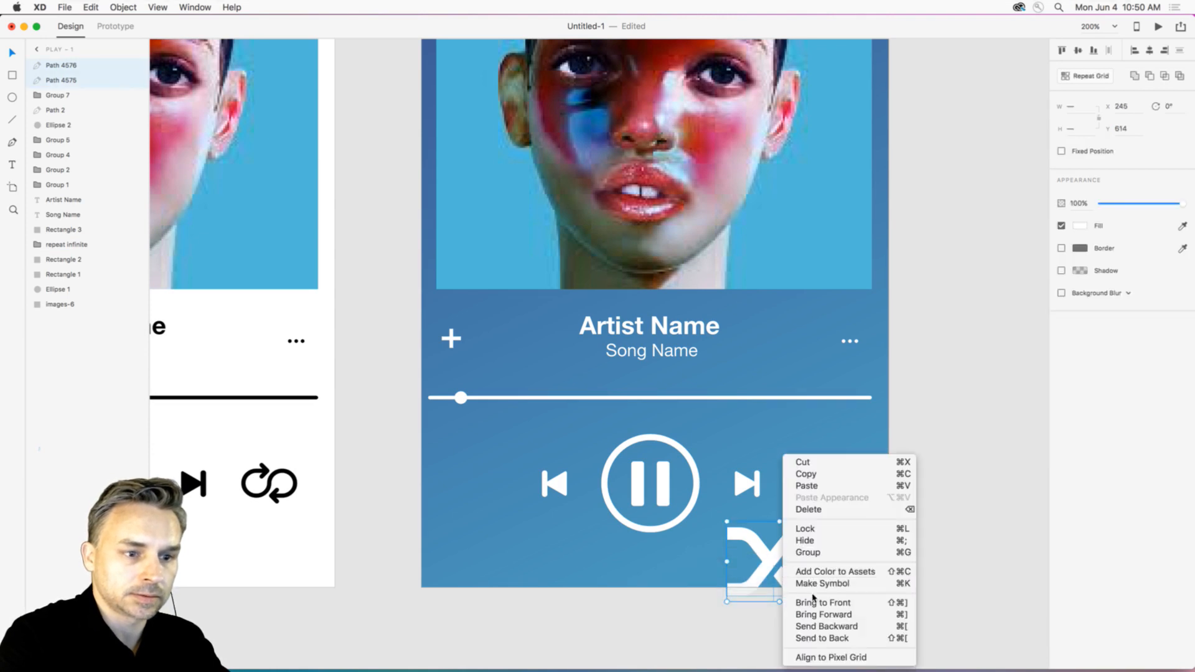
{"action": "left_click", "coordinate": [808, 552]}
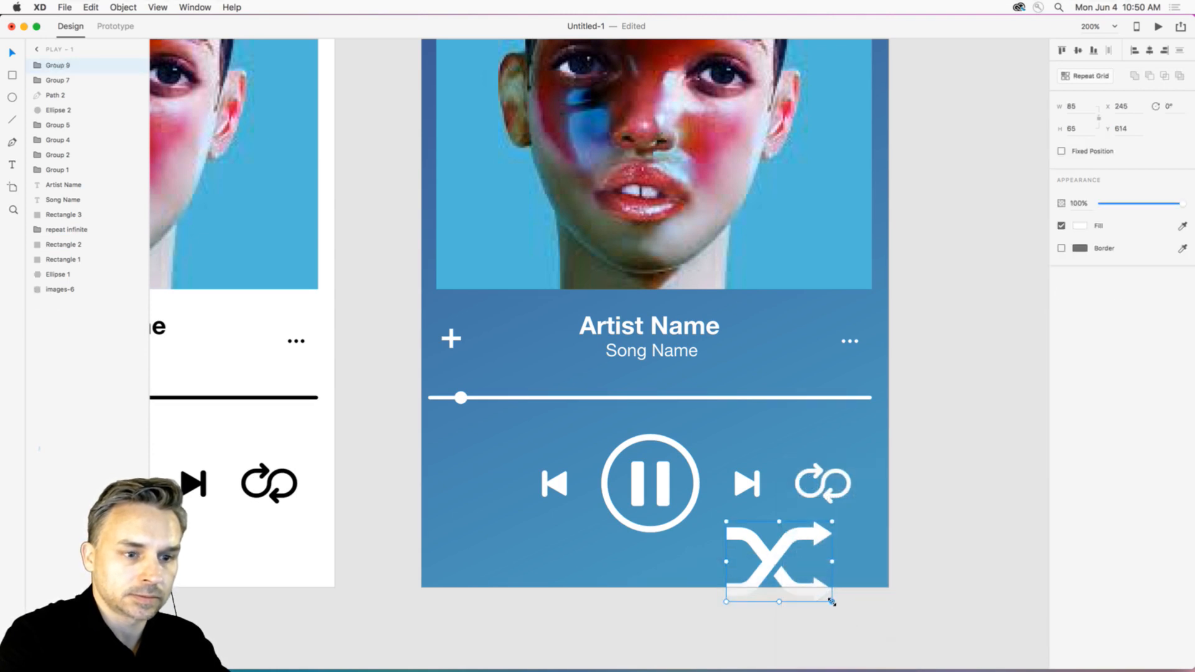
{"action": "left_click_drag", "start_coordinate": [832, 602], "coordinate": [468, 484]}
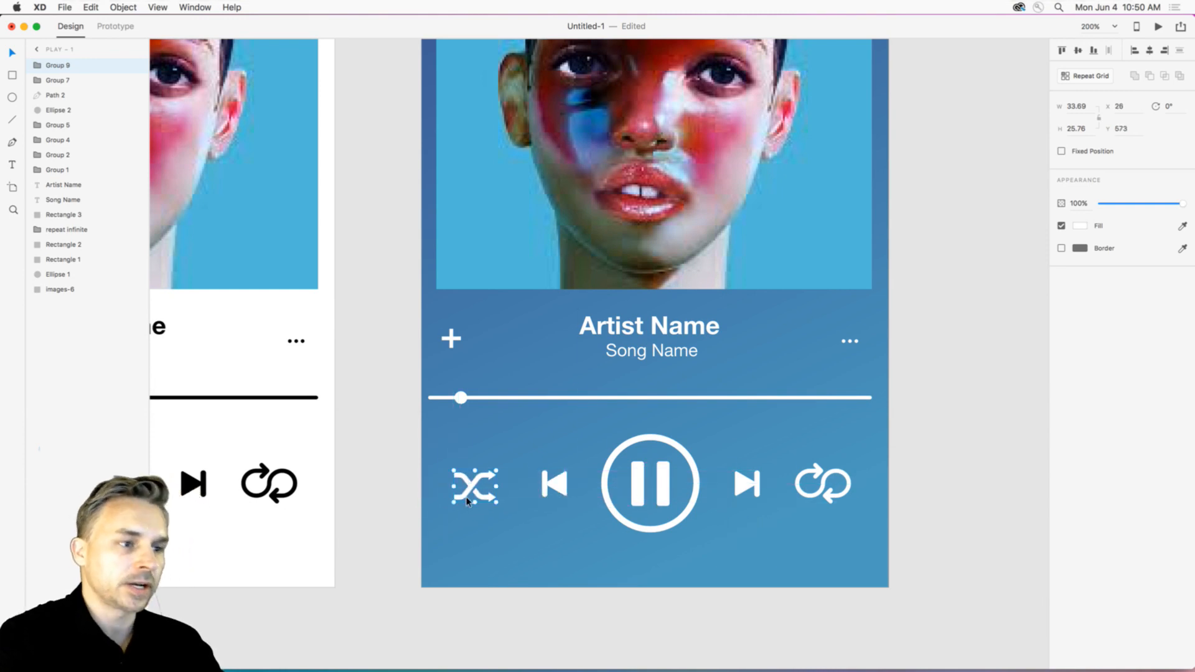
Duplicate the blue-gradient Play – 1 artboard.
{"action": "scroll", "coordinate": [411, 427], "scroll_direction": "down", "scroll_amount": 1}
{"action": "key", "text": "super+1"}
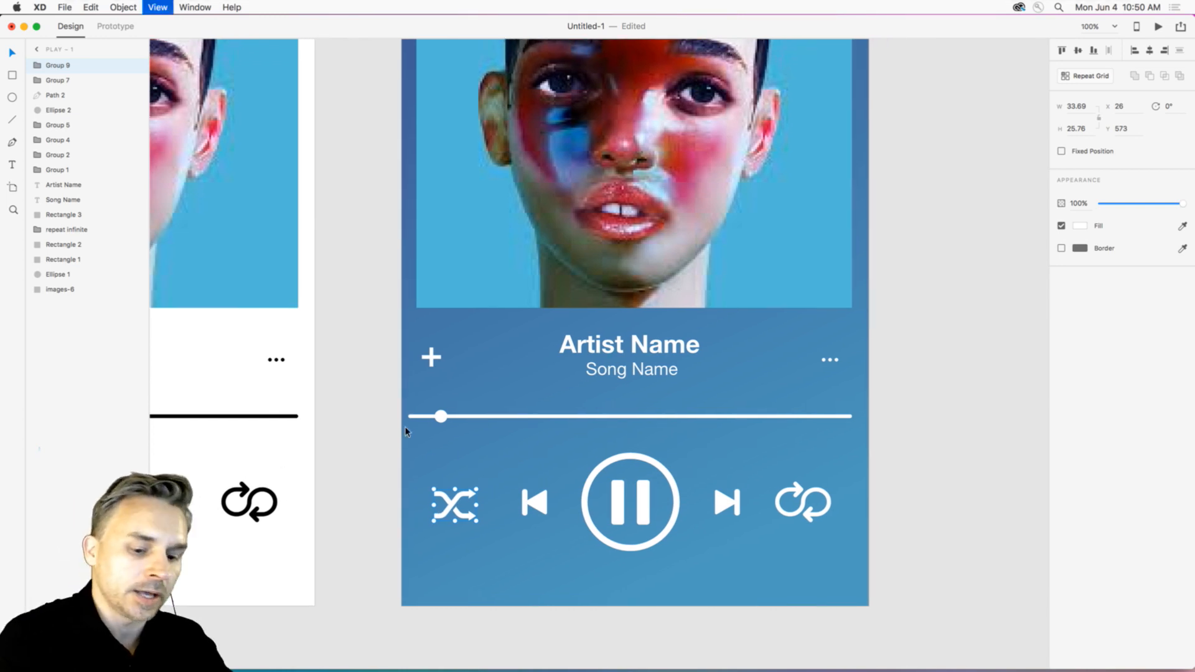
{"action": "left_click_drag", "start_coordinate": [481, 348], "coordinate": [393, 406]}
{"action": "left_click", "coordinate": [422, 118]}
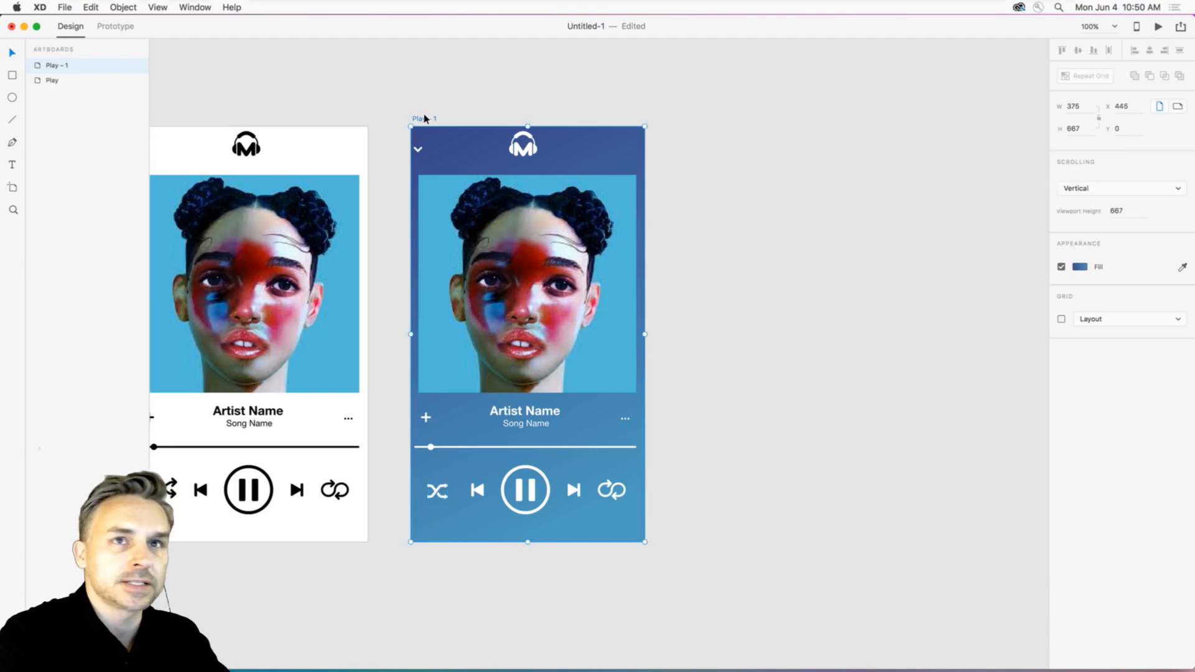
{"action": "key", "text": "super+d"}
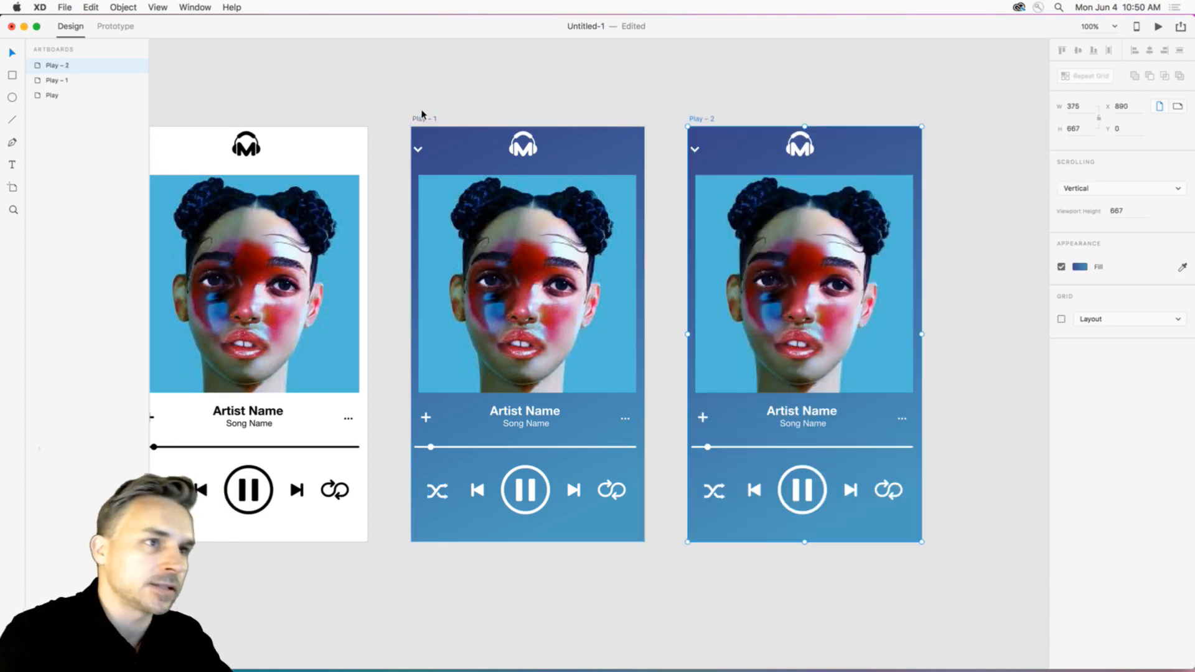
Try removing the album image from the Play – 2 artboard, and undo the deletion.
{"action": "left_click", "coordinate": [702, 211]}
{"action": "key", "text": "Delete"}
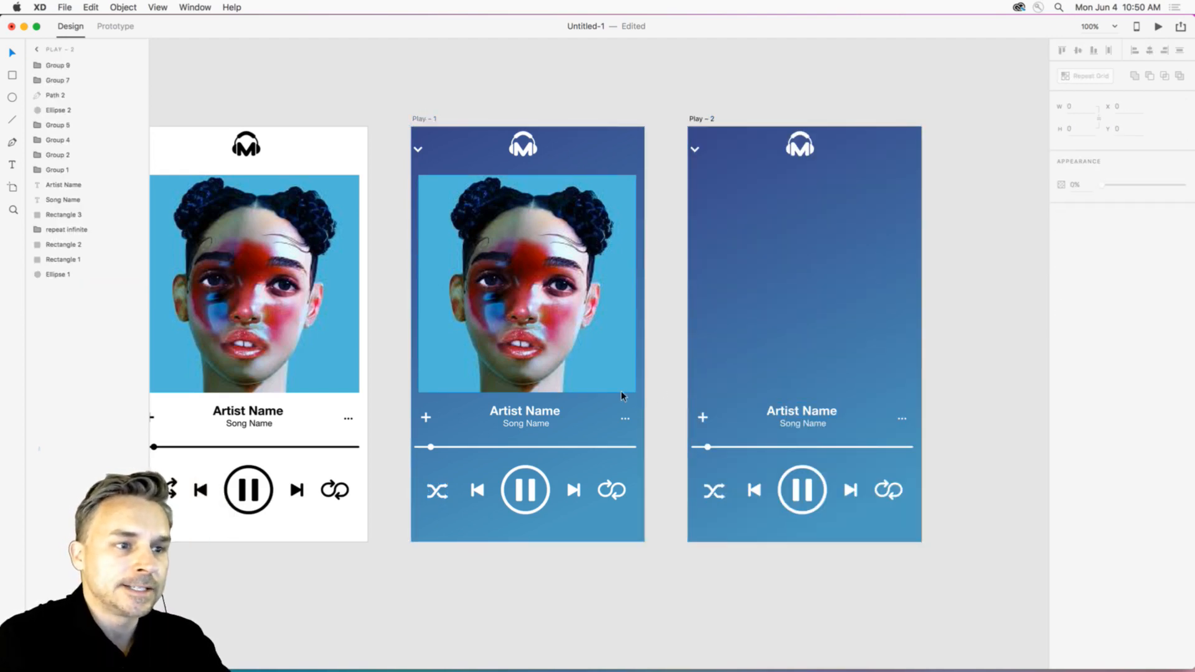
{"action": "key", "text": "super+z"}
Delete the plus icon, progress bar, playback controls and three-dot icon from the Play – 2 artboard.
{"action": "left_click", "coordinate": [703, 417]}
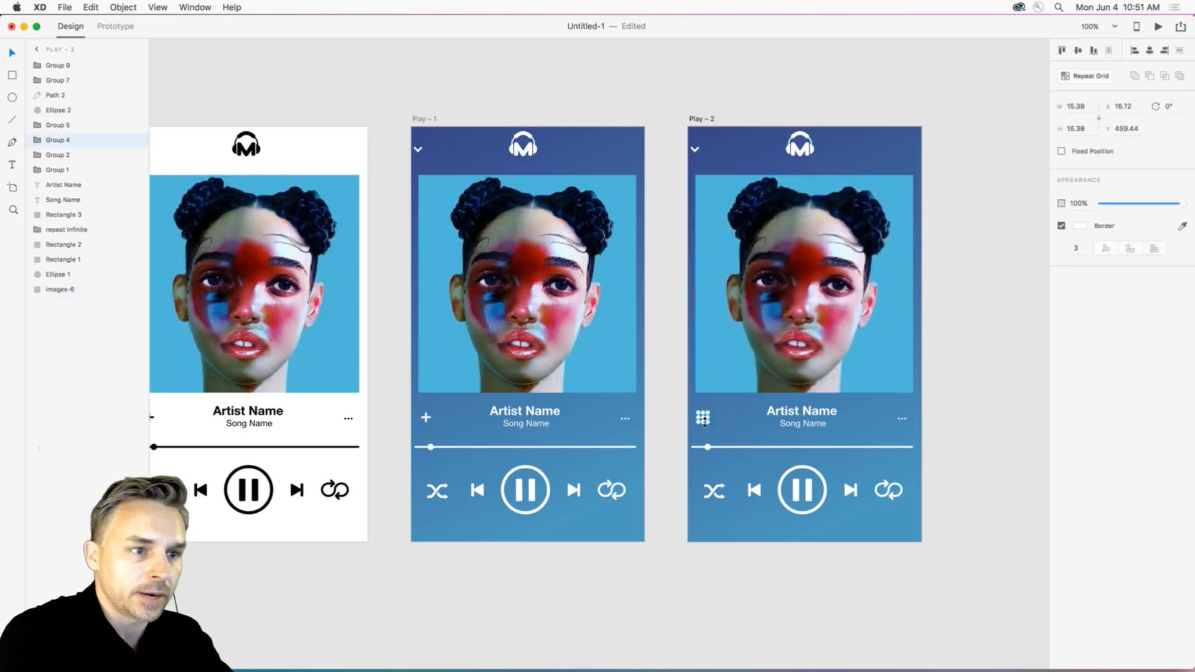
{"action": "left_click_drag", "start_coordinate": [677, 435], "coordinate": [979, 548]}
{"action": "key", "text": "Delete"}
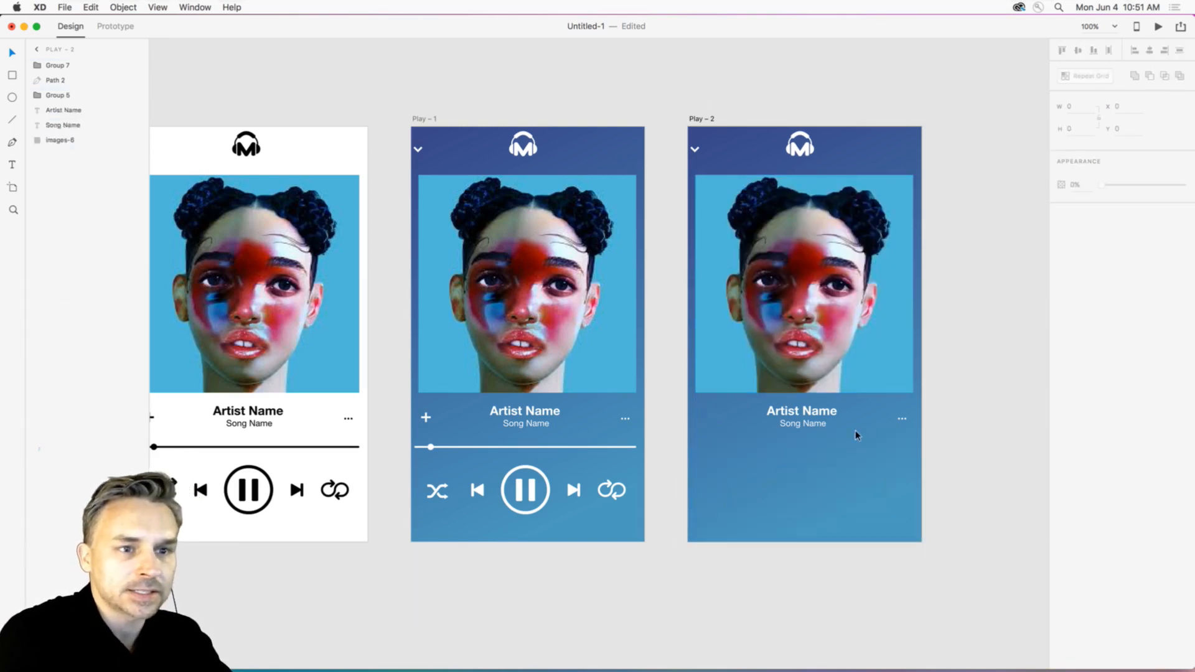
{"action": "left_click", "coordinate": [902, 419]}
{"action": "key", "text": "Delete"}
Shrink the Play – 2 album image to about 95 × 82 and place the left-aligned artist and song names beside it.
{"action": "left_click", "coordinate": [898, 375]}
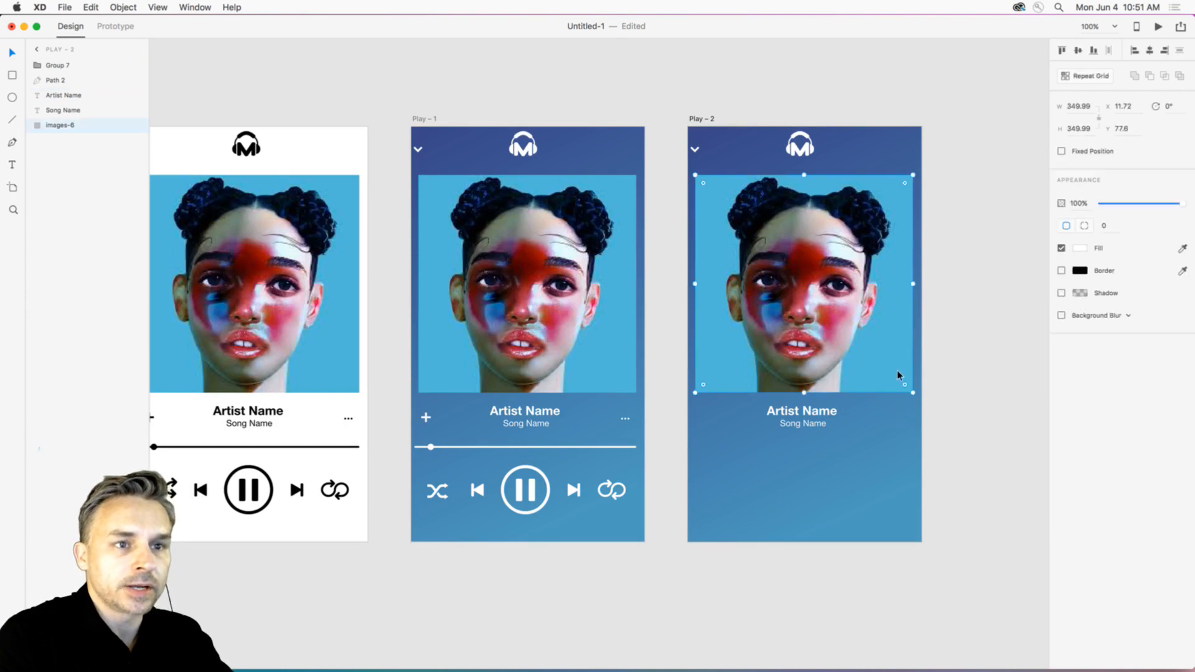
{"action": "left_click_drag", "start_coordinate": [911, 394], "coordinate": [755, 229]}
{"action": "left_click_drag", "start_coordinate": [743, 385], "coordinate": [842, 457]}
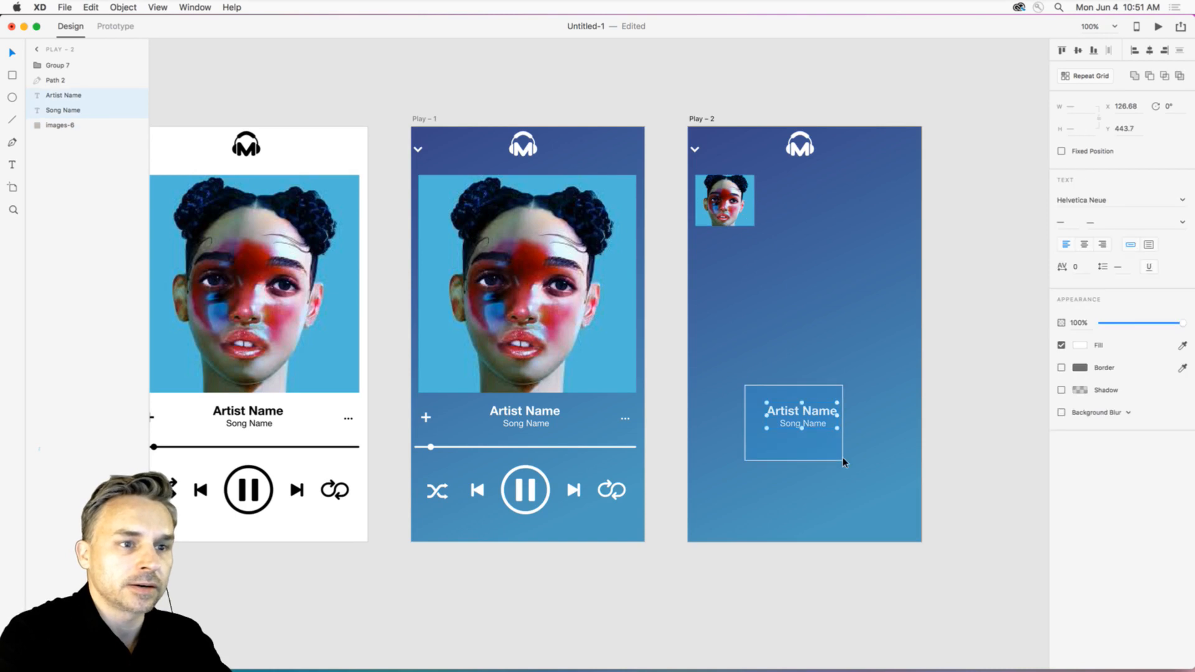
{"action": "left_click_drag", "start_coordinate": [789, 411], "coordinate": [786, 191]}
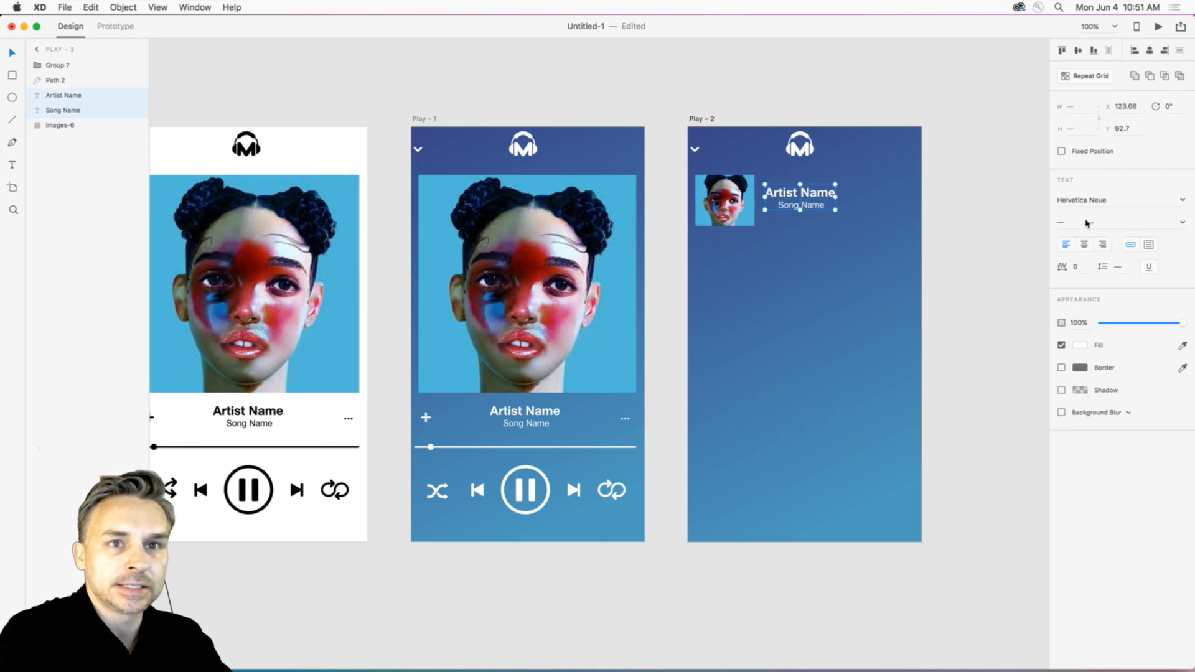
{"action": "left_click", "coordinate": [1134, 51]}
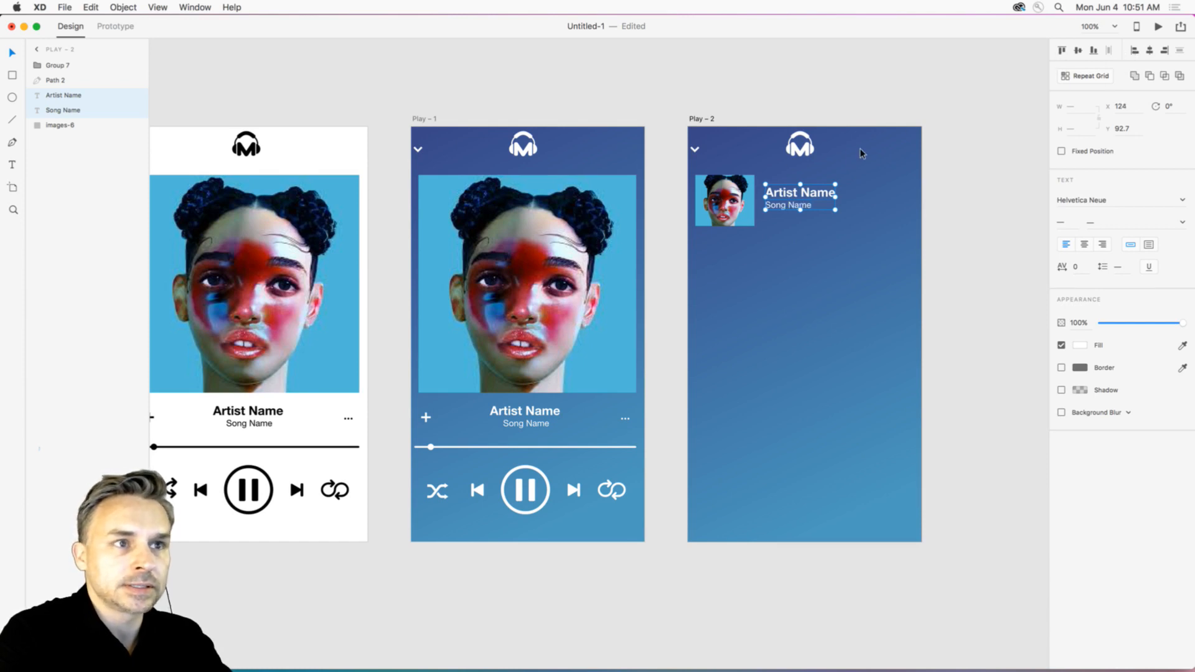
Try duplicating the thumbnail-and-names row twice down the artboard, and delete both copies.
{"action": "left_click", "coordinate": [734, 233]}
{"action": "left_click_drag", "start_coordinate": [690, 169], "coordinate": [803, 230]}
{"action": "left_click_drag", "start_coordinate": [722, 198], "coordinate": [713, 322]}
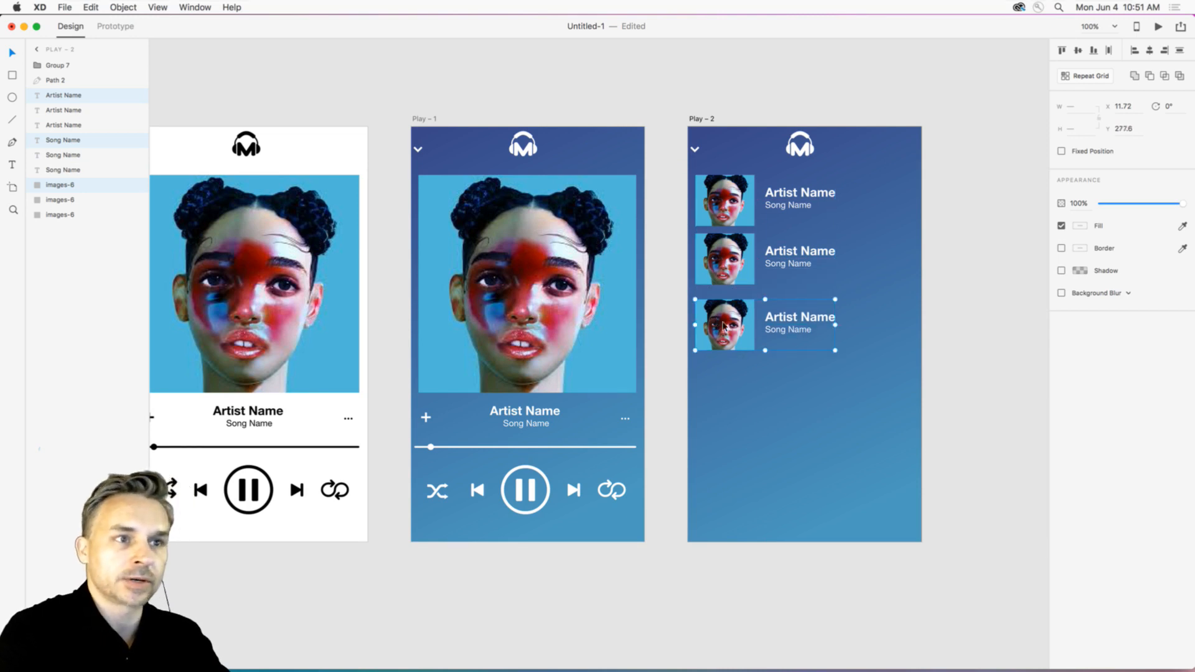
{"action": "key", "text": "Delete"}
{"action": "left_click_drag", "start_coordinate": [678, 227], "coordinate": [853, 323]}
{"action": "key", "text": "Delete"}
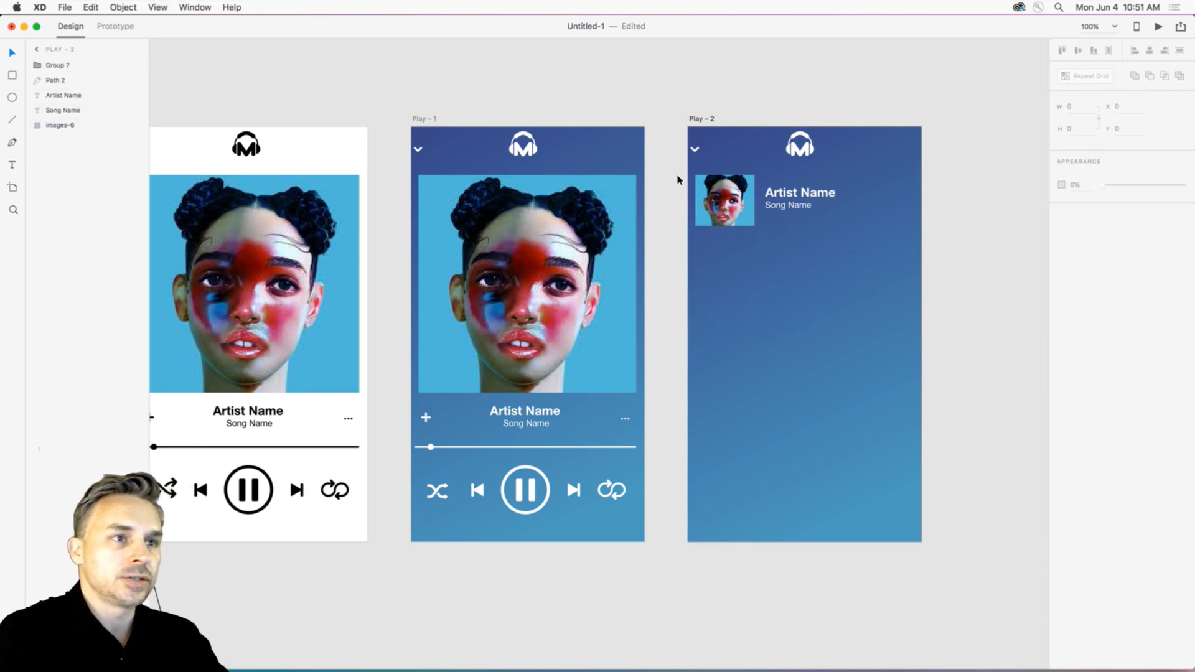
Draw a rectangle about 379 × 107 across the artboard below the song row, and delete it.
{"action": "left_click_drag", "start_coordinate": [683, 169], "coordinate": [825, 234]}
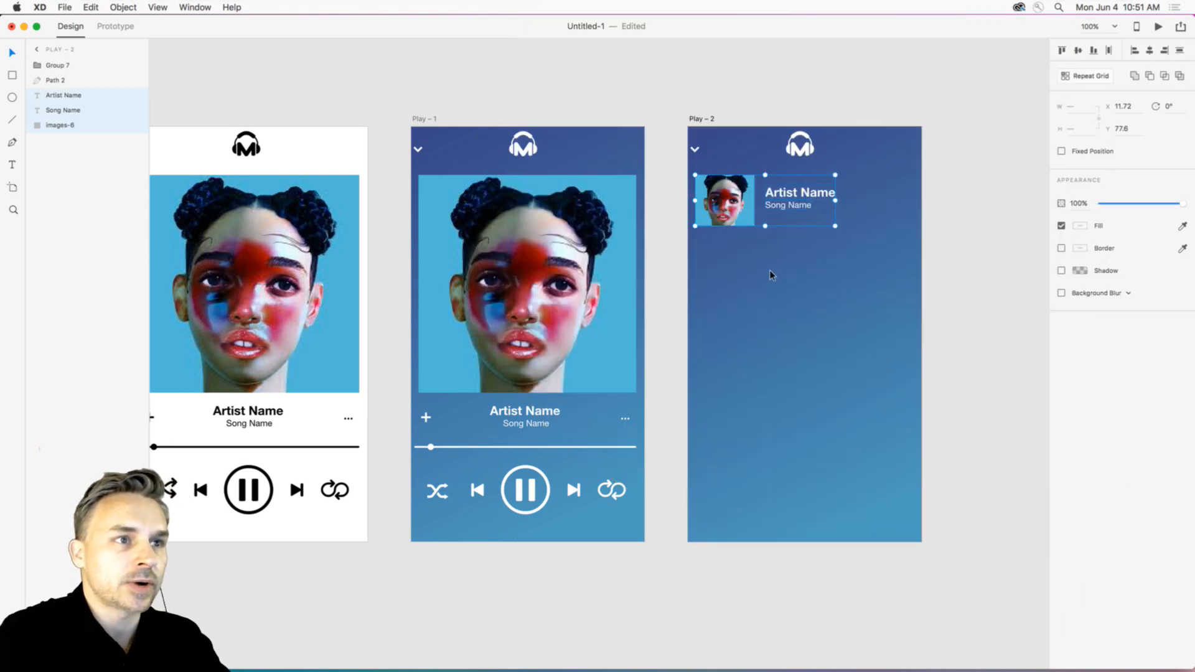
{"action": "left_click", "coordinate": [769, 270]}
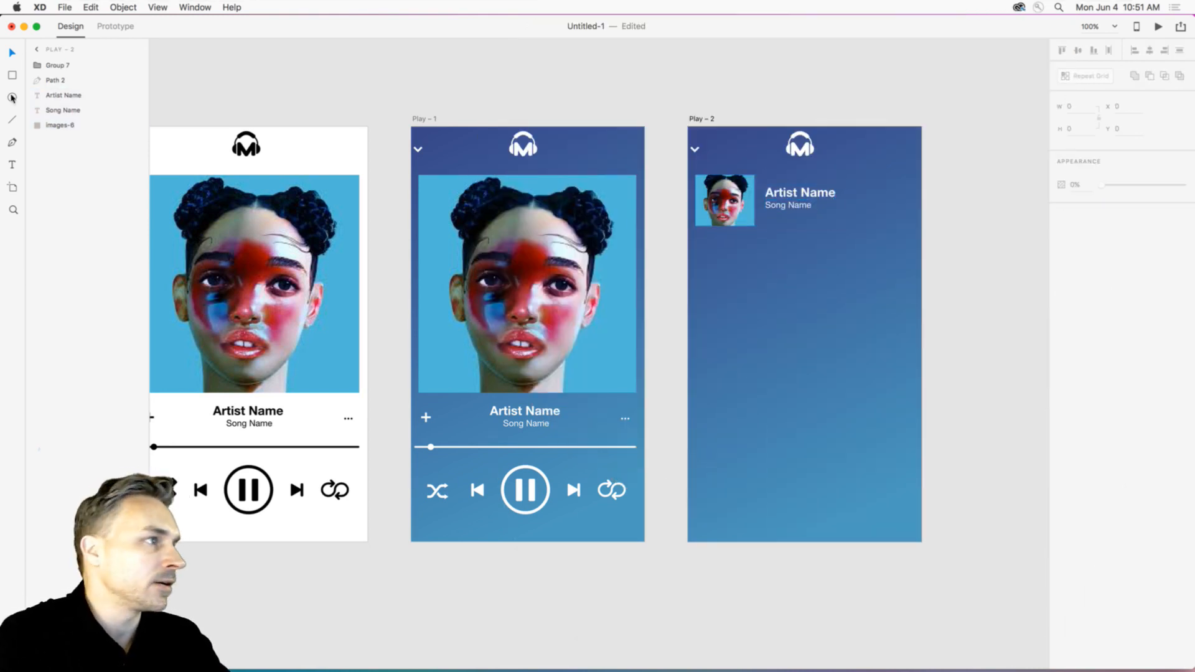
{"action": "left_click", "coordinate": [12, 76]}
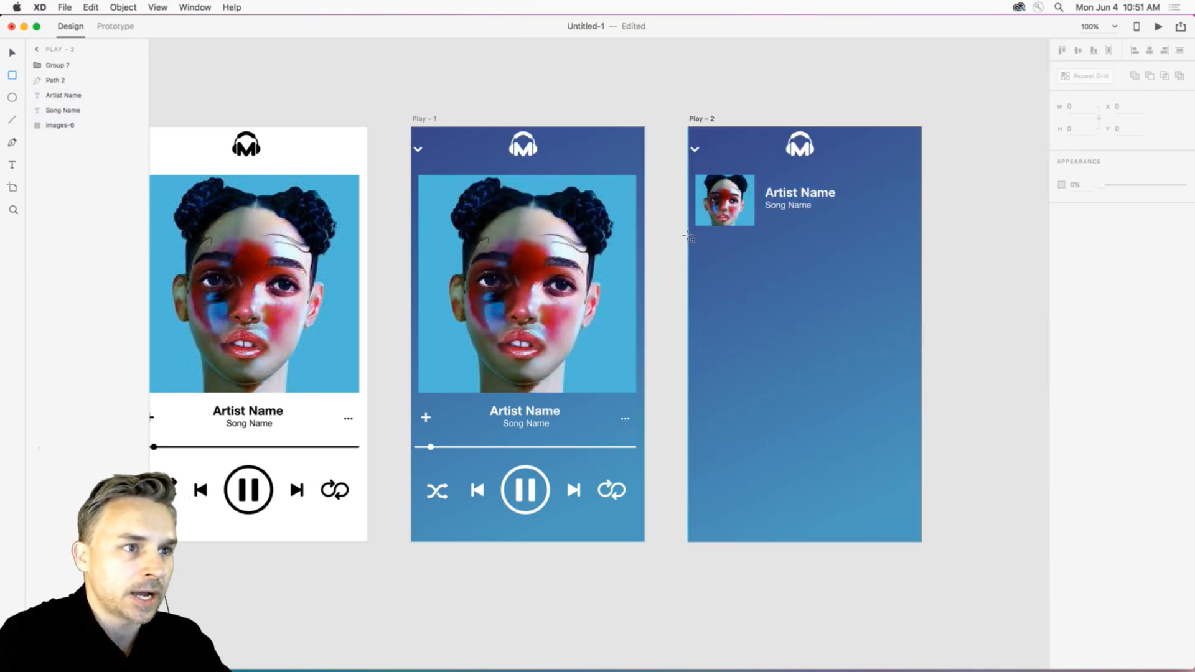
{"action": "left_click_drag", "start_coordinate": [689, 234], "coordinate": [926, 306]}
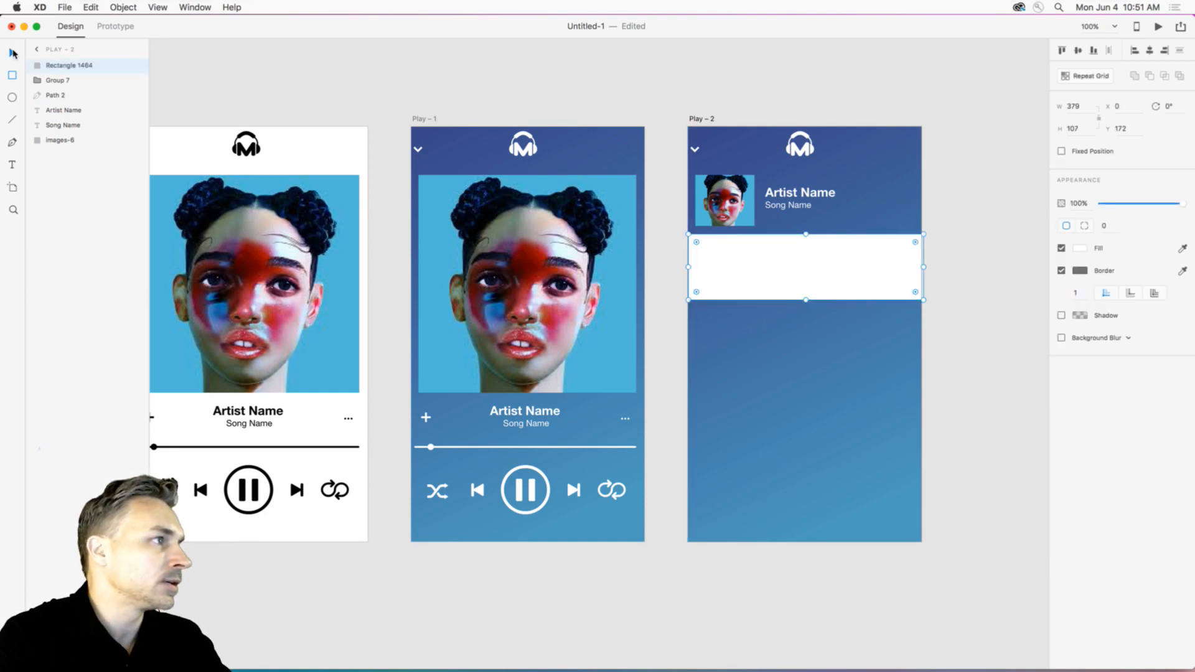
{"action": "left_click", "coordinate": [13, 53]}
{"action": "key", "text": "Delete"}
Widen the album image to about 375 to span the artboard and move the artist and song names to X 25.
{"action": "left_click", "coordinate": [727, 197]}
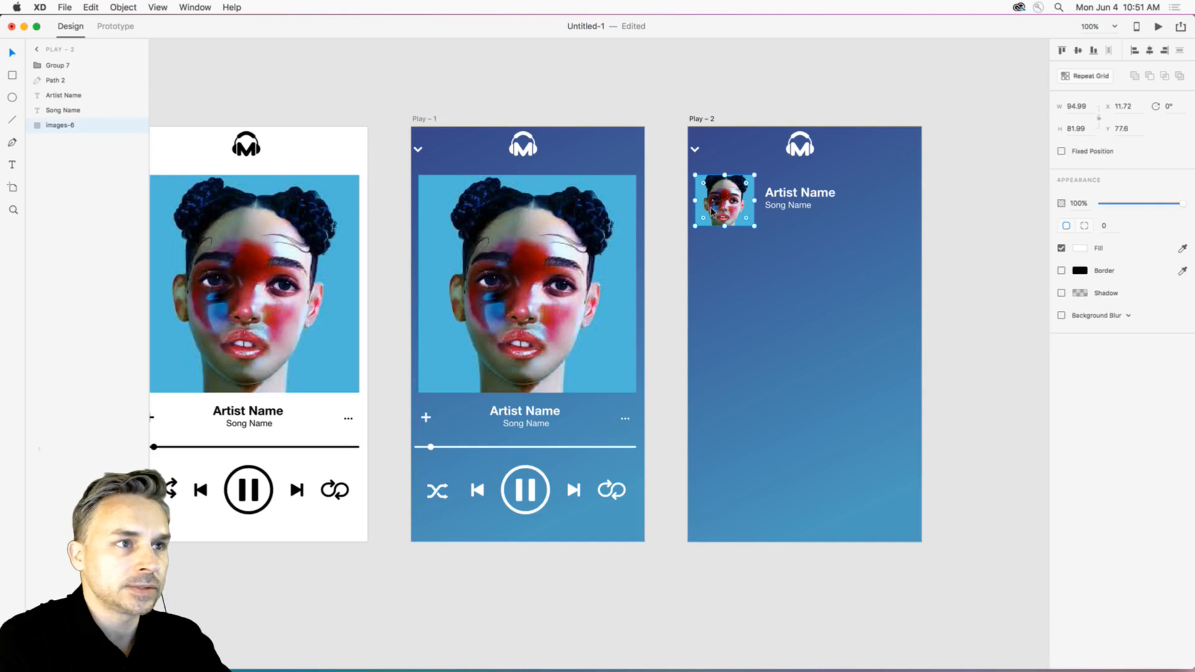
{"action": "left_click_drag", "start_coordinate": [715, 211], "coordinate": [922, 200]}
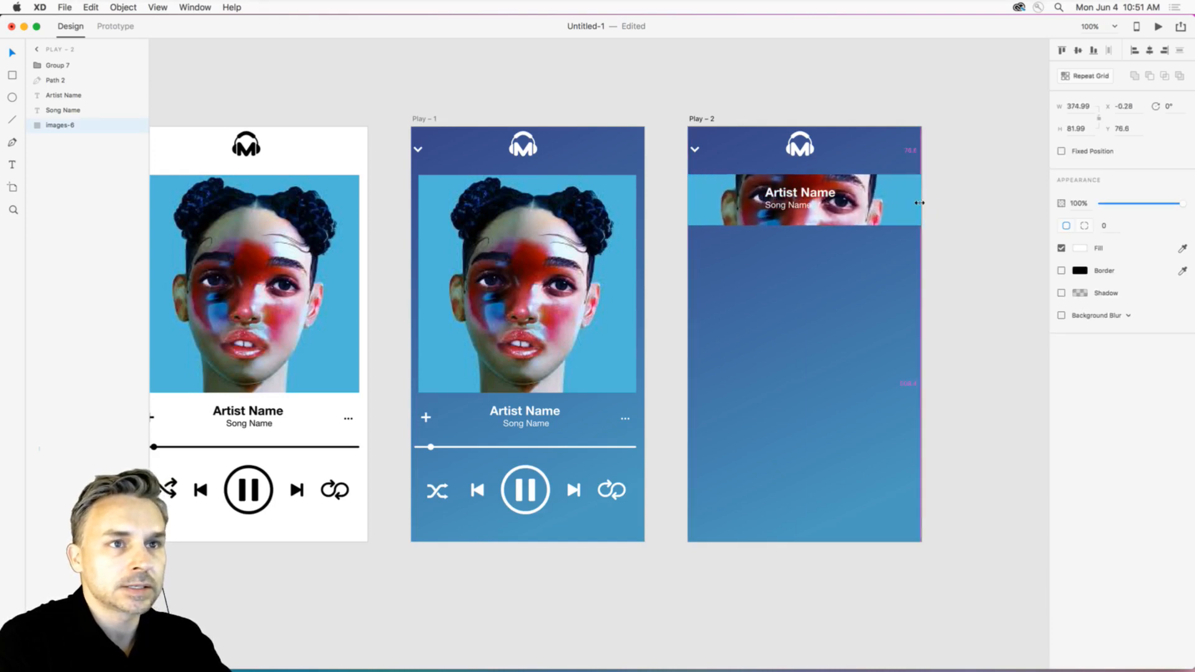
{"action": "left_click", "coordinate": [803, 193]}
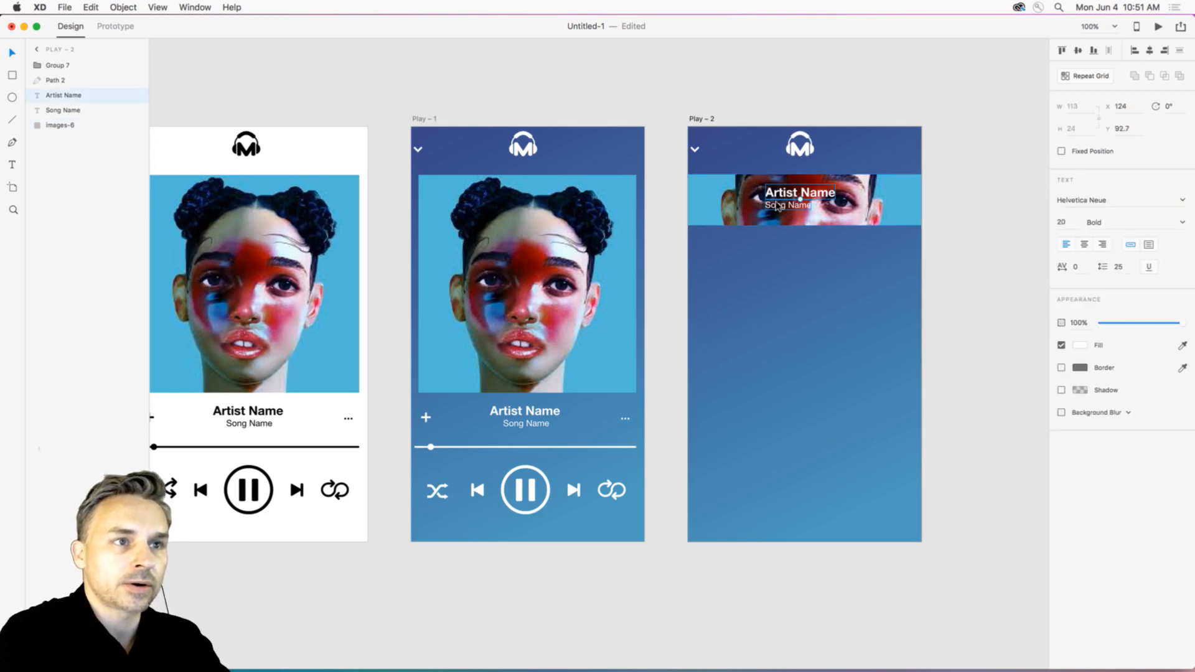
{"action": "left_click", "coordinate": [781, 208], "text": "shift"}
{"action": "left_click_drag", "start_coordinate": [781, 208], "coordinate": [719, 207]}
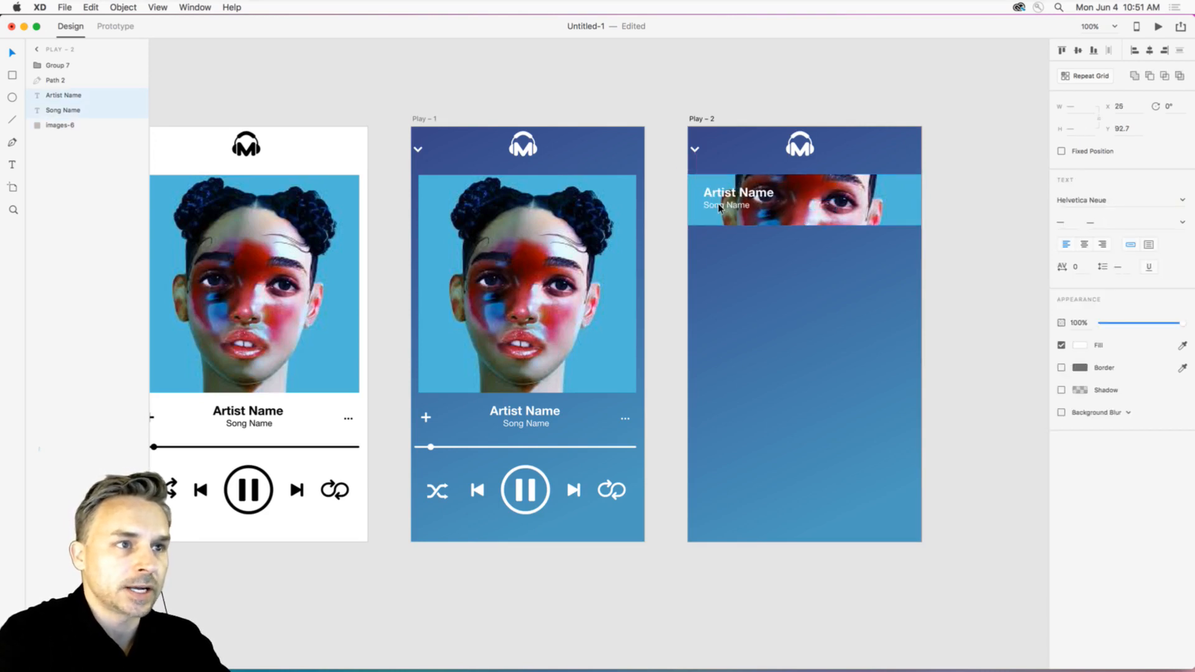
Turn the album image and names row into a Repeat Grid with no gaps between rows, filling Play – 2 to its bottom edge.
{"action": "left_click", "coordinate": [863, 210], "text": "shift"}
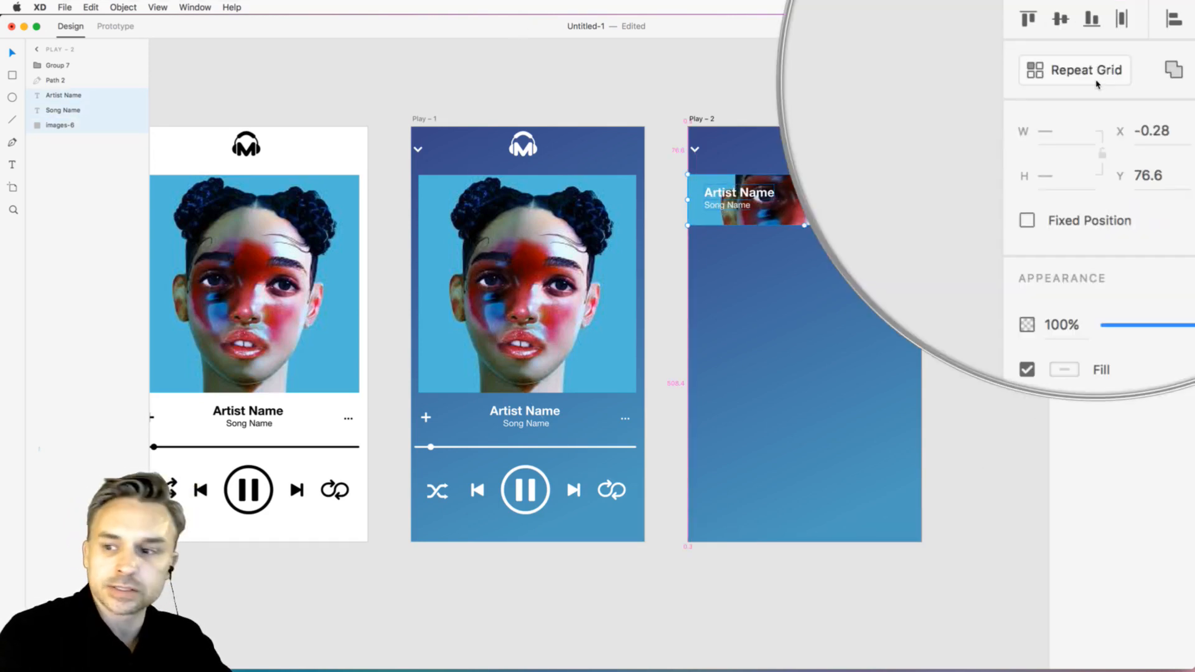
{"action": "left_click", "coordinate": [1091, 75]}
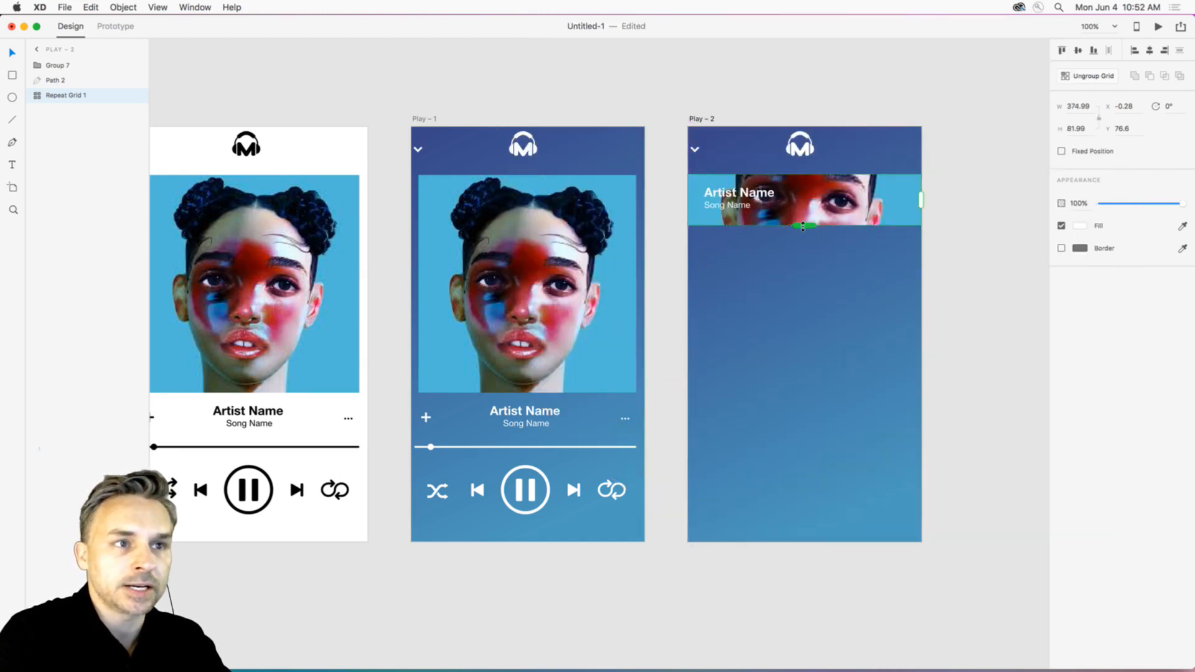
{"action": "left_click_drag", "start_coordinate": [803, 226], "coordinate": [790, 546]}
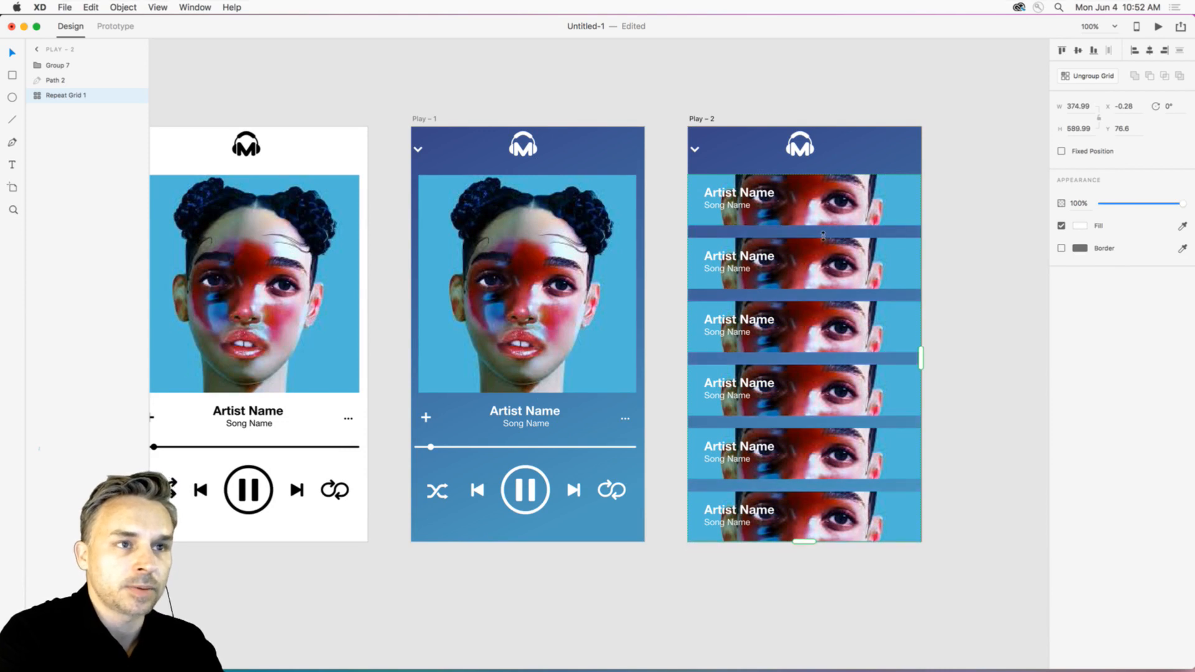
{"action": "left_click_drag", "start_coordinate": [805, 235], "coordinate": [804, 226]}
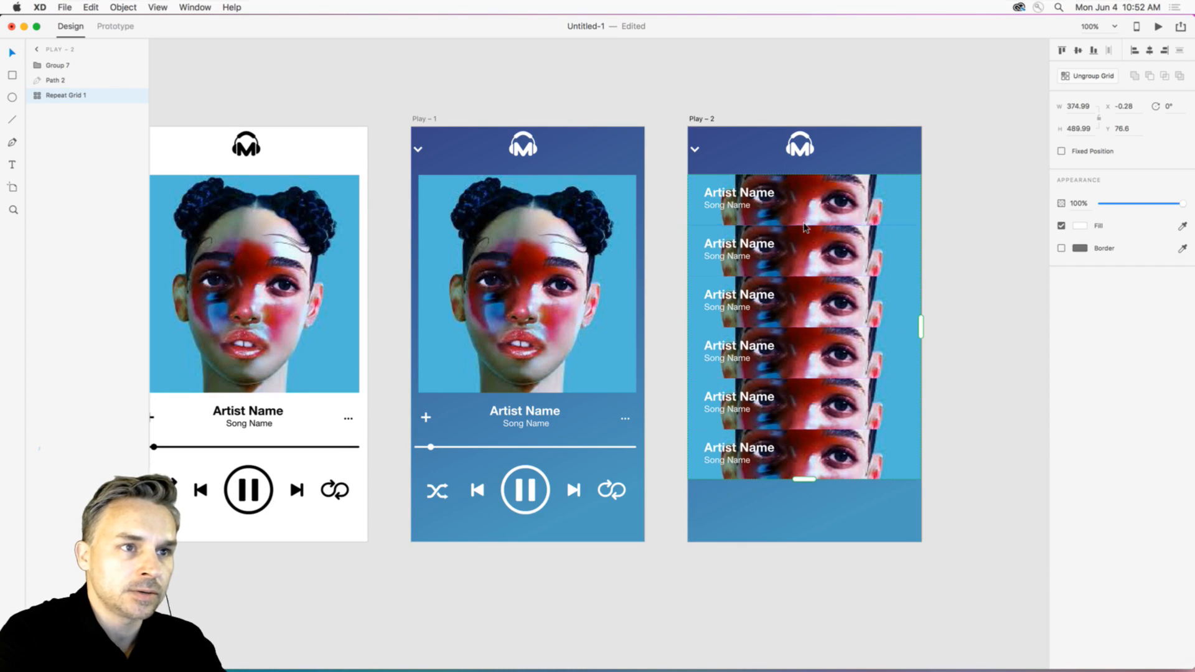
{"action": "left_click_drag", "start_coordinate": [798, 481], "coordinate": [795, 542]}
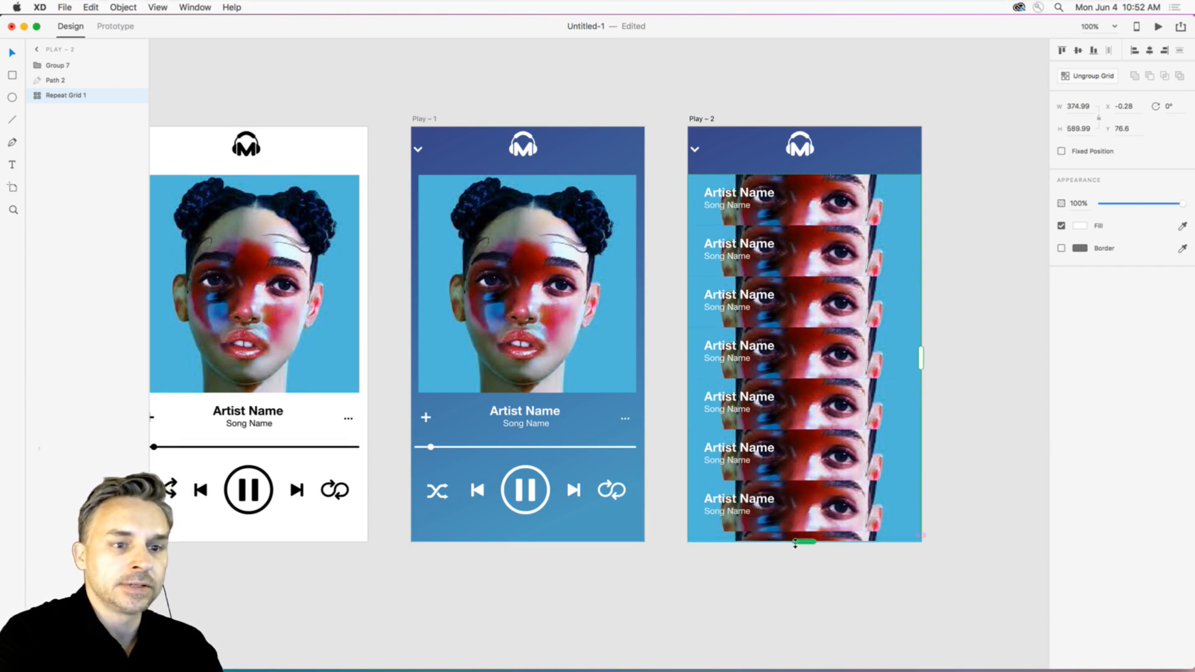
Change the artist name in the grid's first row to FKA Twigs.
{"action": "scroll", "coordinate": [616, 214], "scroll_direction": "right", "scroll_amount": 5}
{"action": "scroll", "coordinate": [617, 214], "scroll_direction": "up", "scroll_amount": 1}
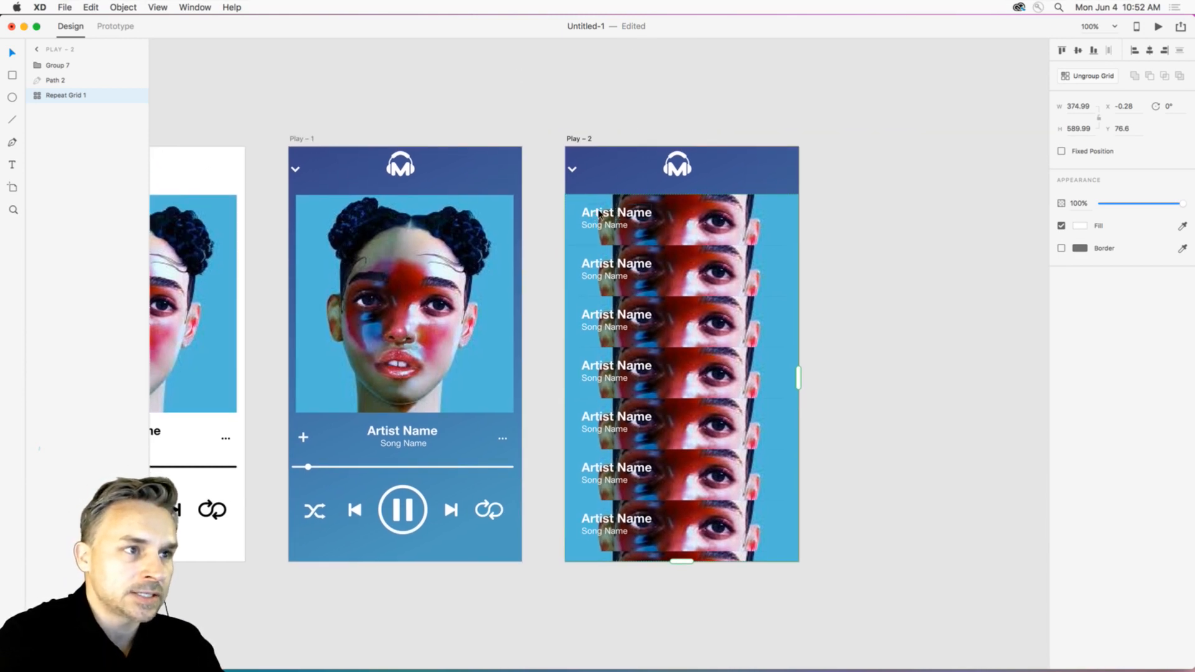
{"action": "double_click", "coordinate": [600, 214]}
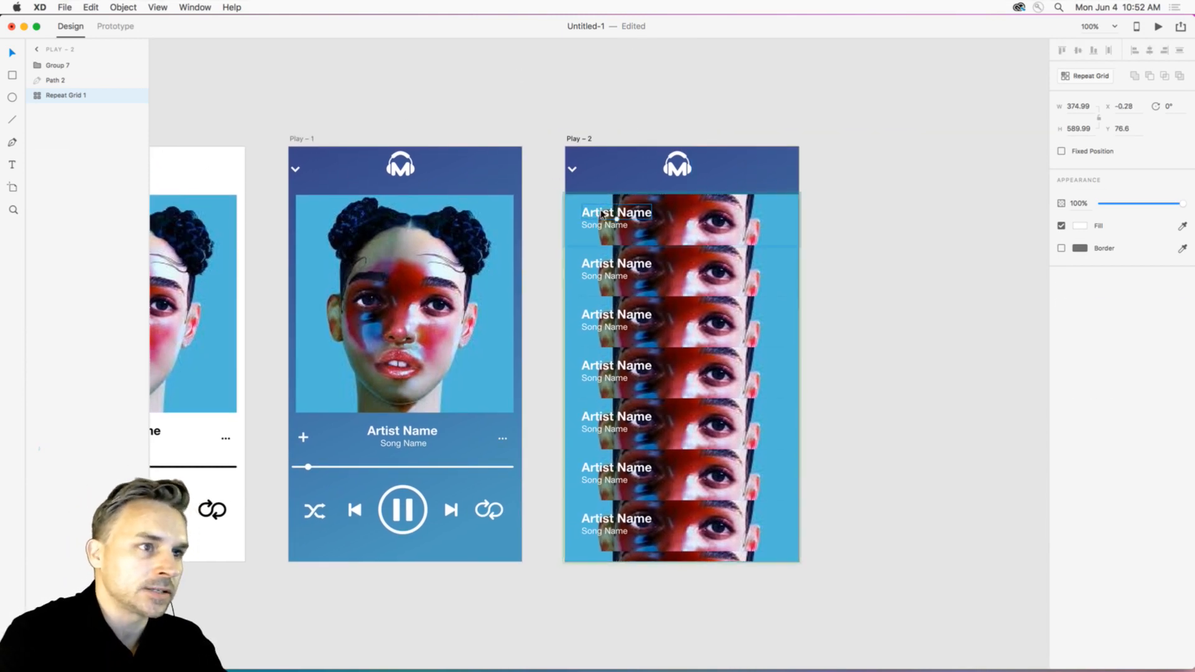
{"action": "mouse_move", "coordinate": [601, 214]}
{"action": "left_mouse_down"}
{"action": "mouse_move", "coordinate": [630, 214]}
{"action": "mouse_move", "coordinate": [599, 214]}
{"action": "left_mouse_up"}
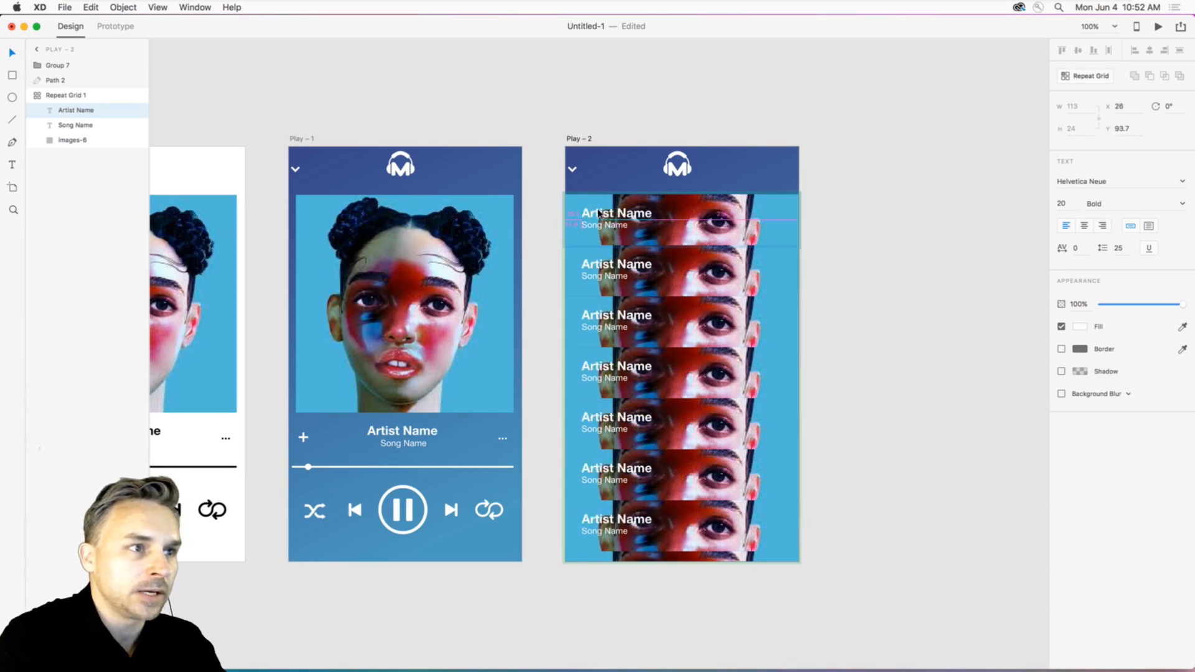
{"action": "double_click", "coordinate": [599, 213]}
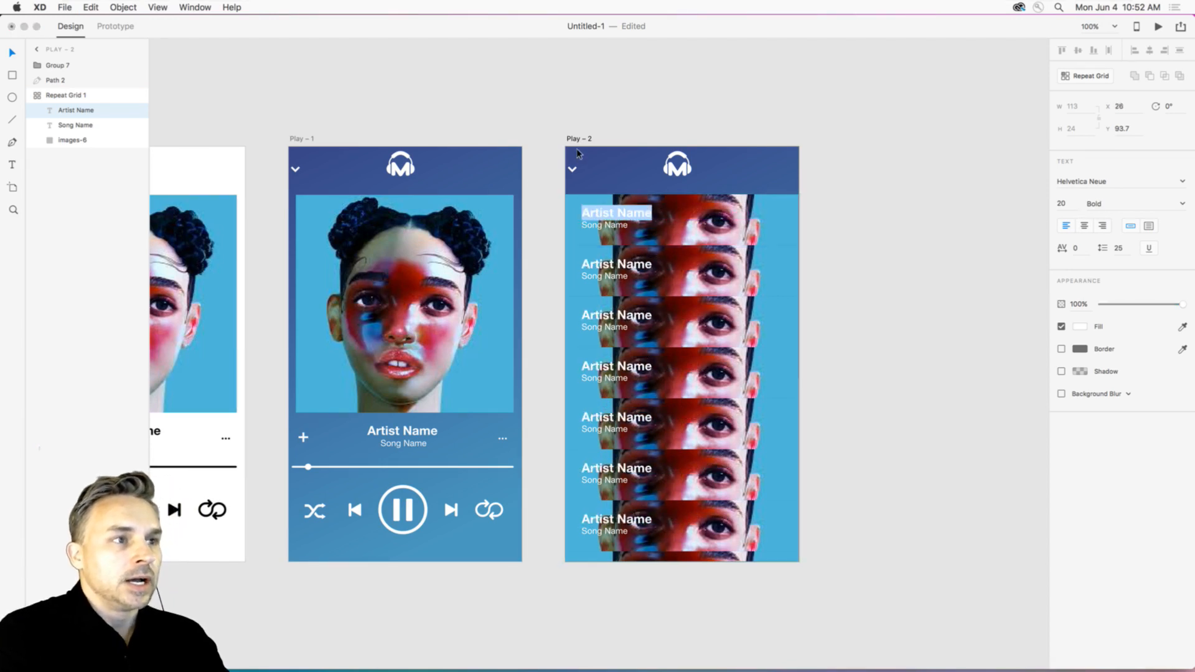
{"action": "type", "text": "F"}
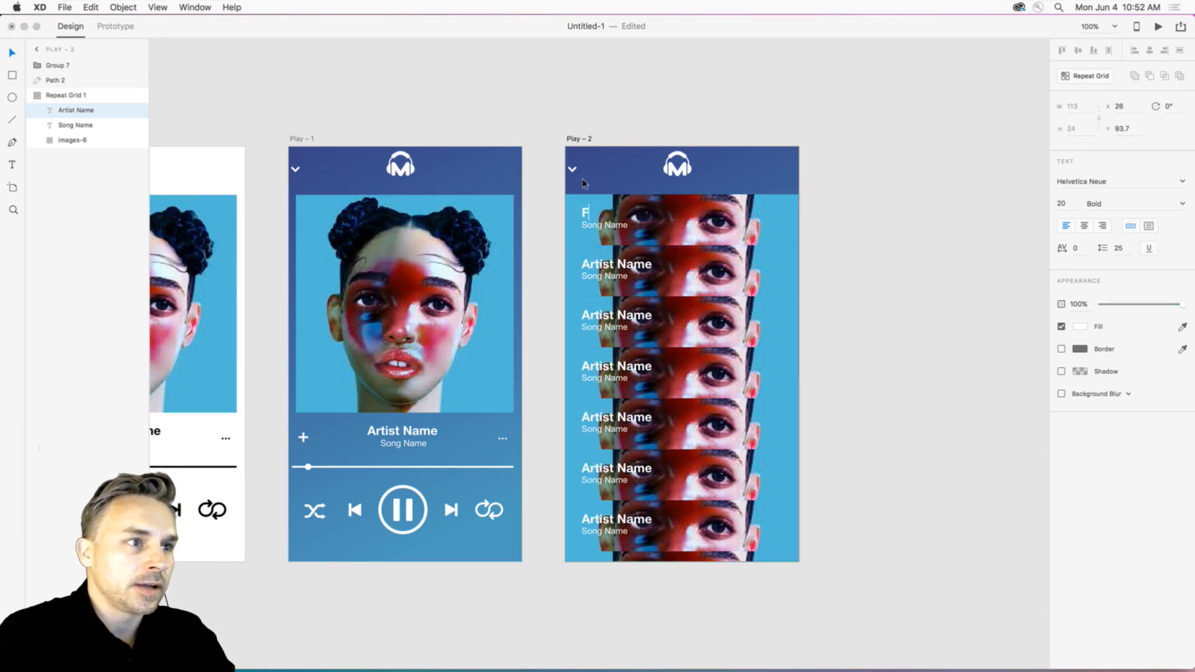
{"action": "type", "text": "KA Twigs"}
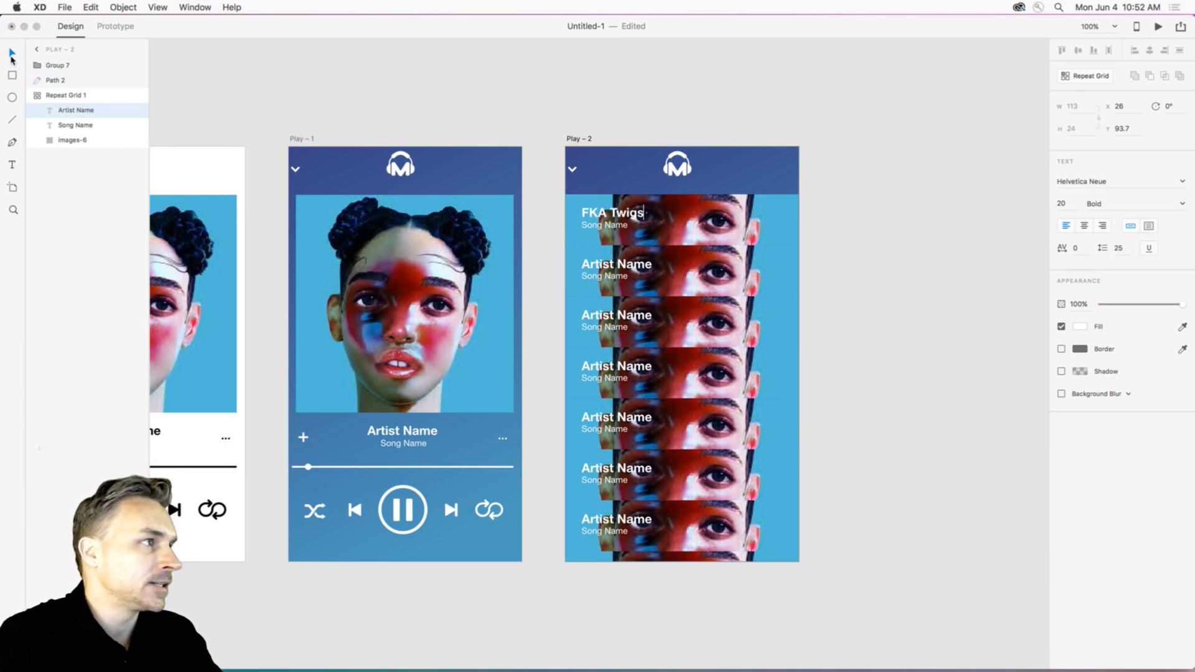
{"action": "key", "text": "Escape"}
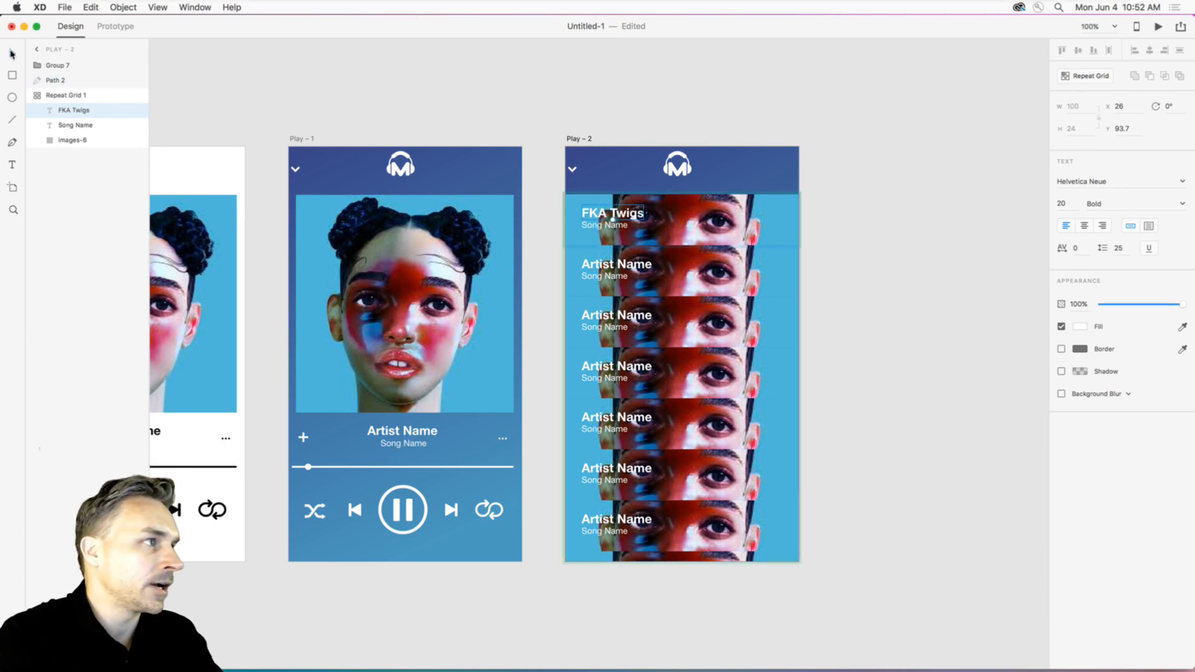
{"action": "left_click", "coordinate": [515, 66]}
Switch to Finder and drop all the images from the Artists folder onto the grid's first album image.
{"action": "mouse_move", "coordinate": [448, 670]}
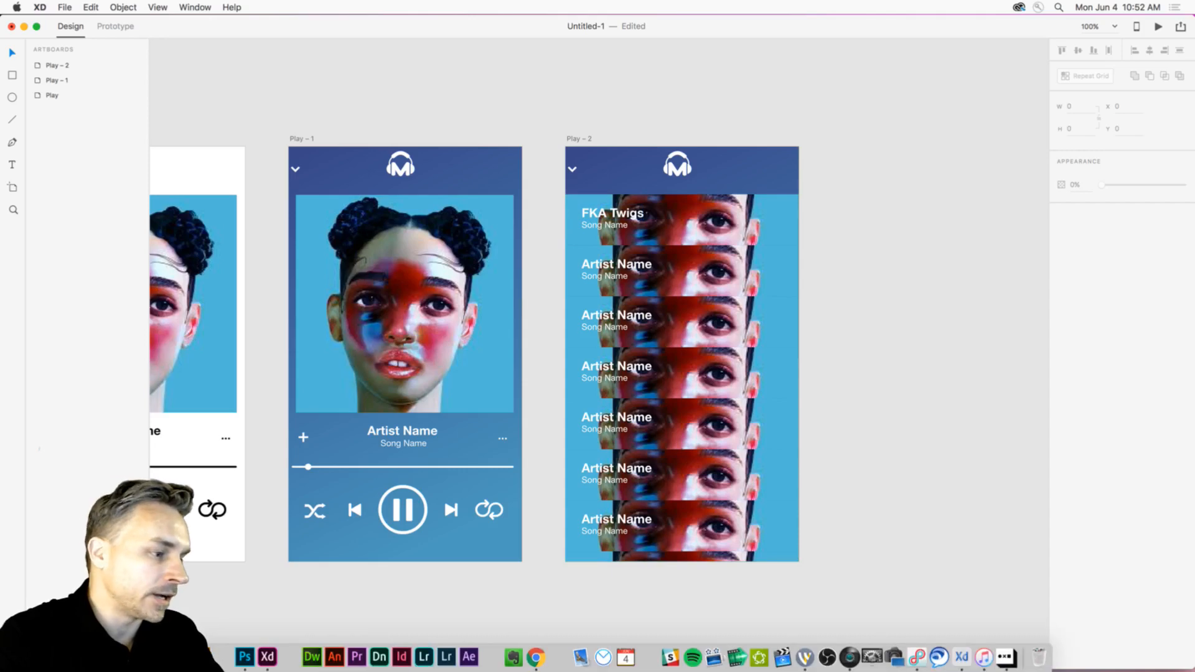
{"action": "left_click", "coordinate": [221, 657]}
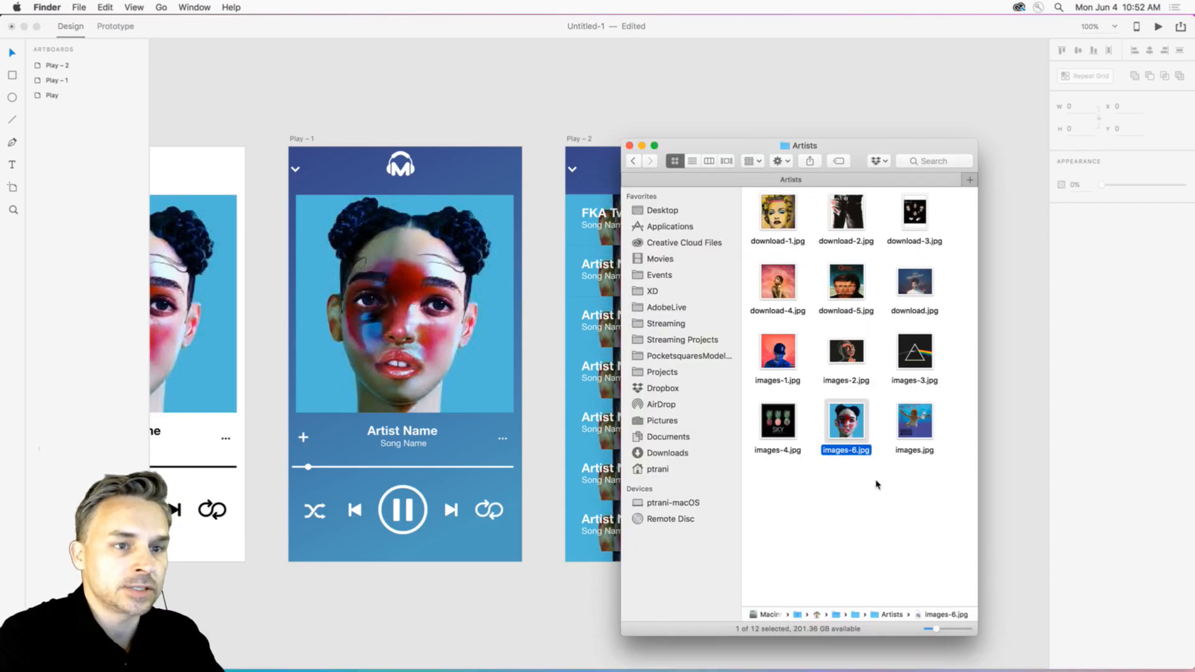
{"action": "left_click_drag", "start_coordinate": [973, 502], "coordinate": [937, 189]}
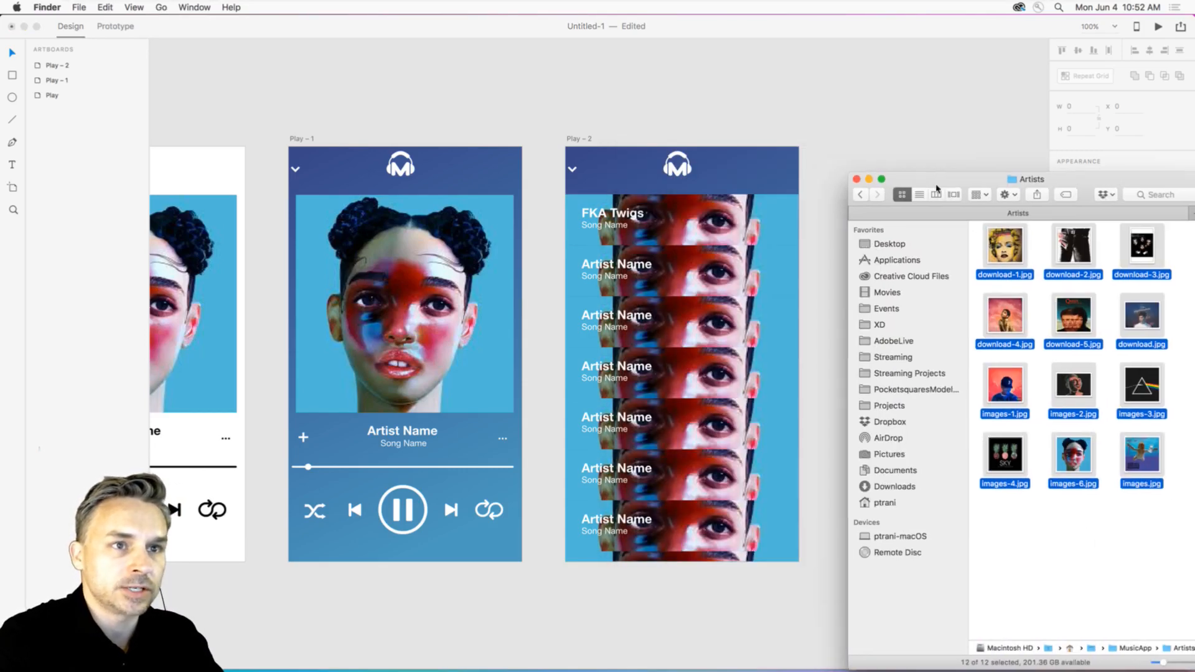
{"action": "left_click_drag", "start_coordinate": [1028, 274], "coordinate": [707, 221]}
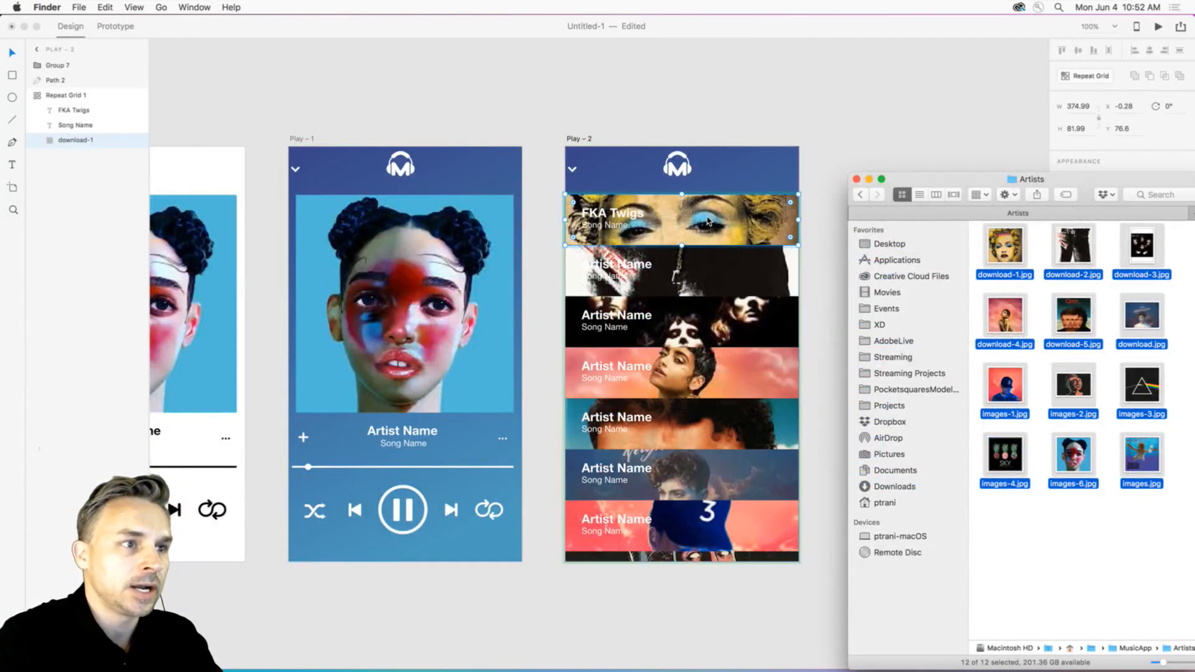
{"action": "left_click", "coordinate": [649, 97]}
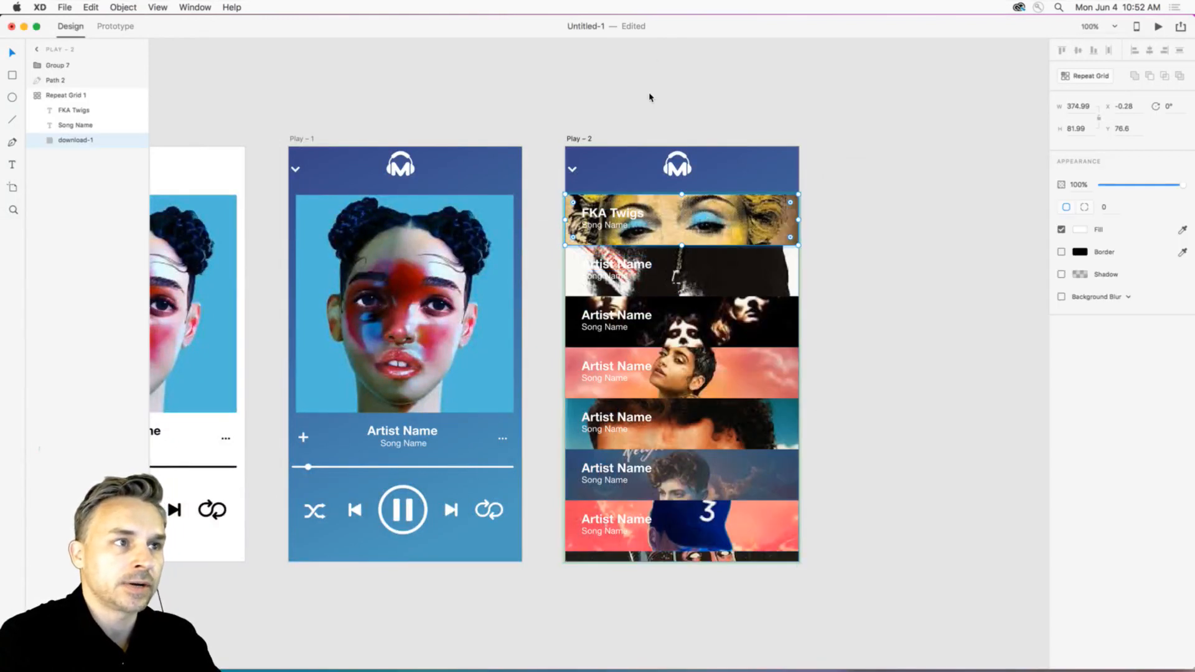
{"action": "key", "text": "Escape"}
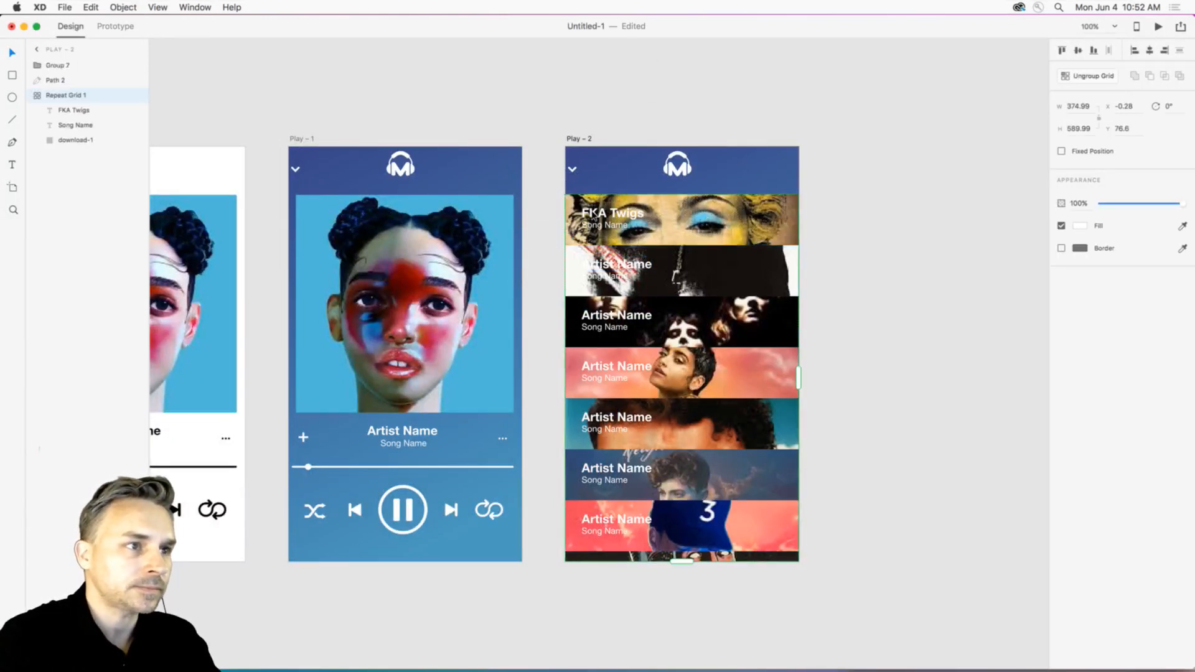
Find Artists.txt in Finder's MusicApp folder and drop it onto the grid's first artist name to fill every row.
{"action": "left_click", "coordinate": [199, 657]}
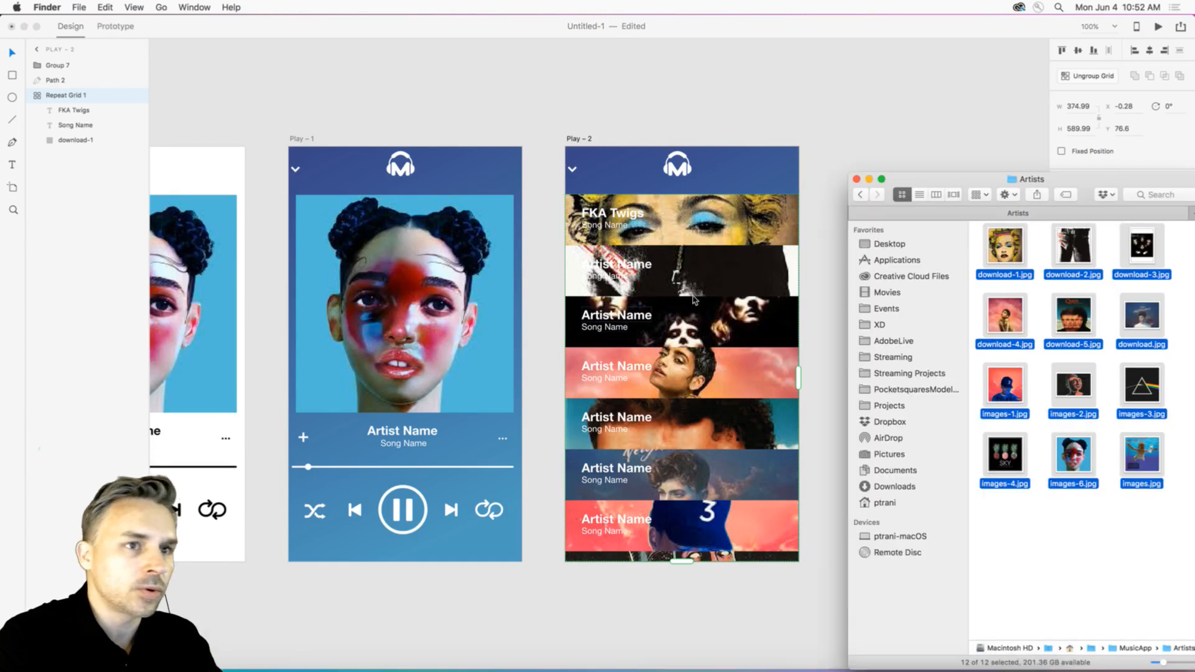
{"action": "left_click_drag", "start_coordinate": [951, 188], "coordinate": [855, 153]}
{"action": "left_click", "coordinate": [842, 146]}
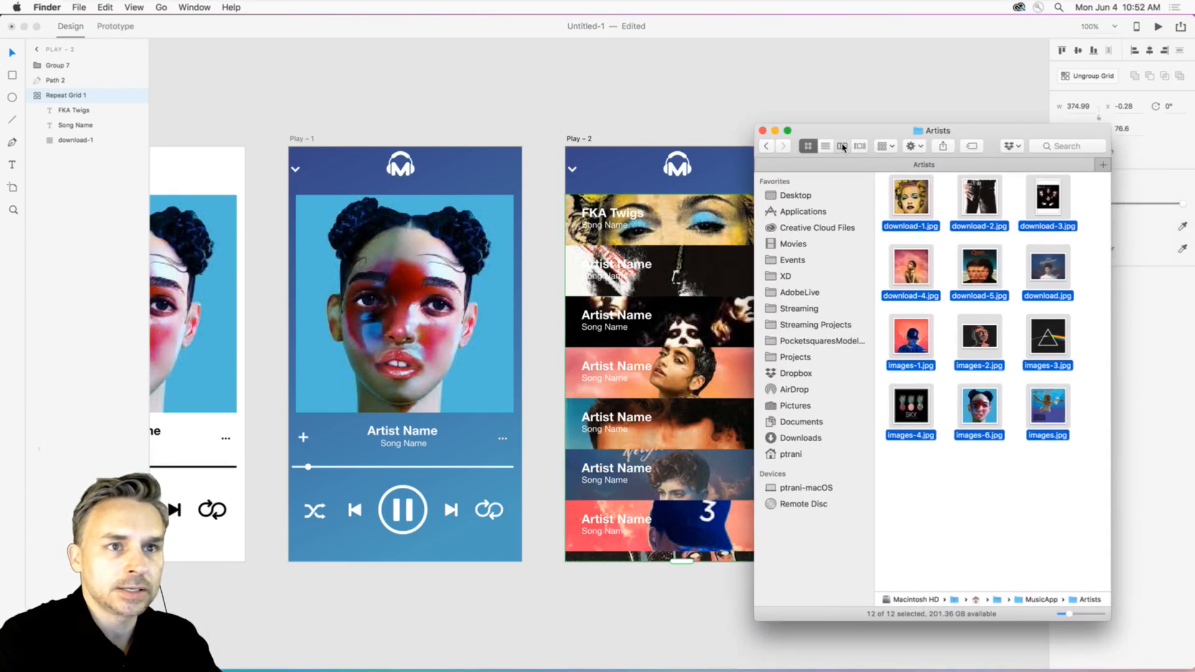
{"action": "scroll", "coordinate": [923, 235], "scroll_direction": "left", "scroll_amount": 5}
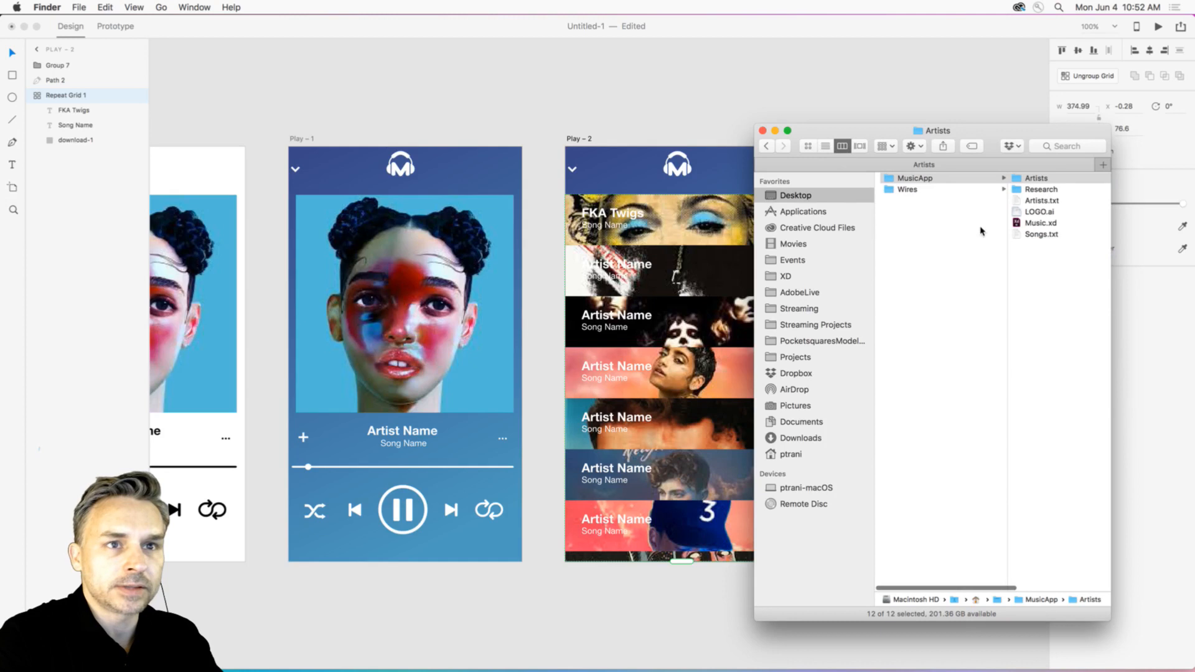
{"action": "left_click", "coordinate": [1041, 234]}
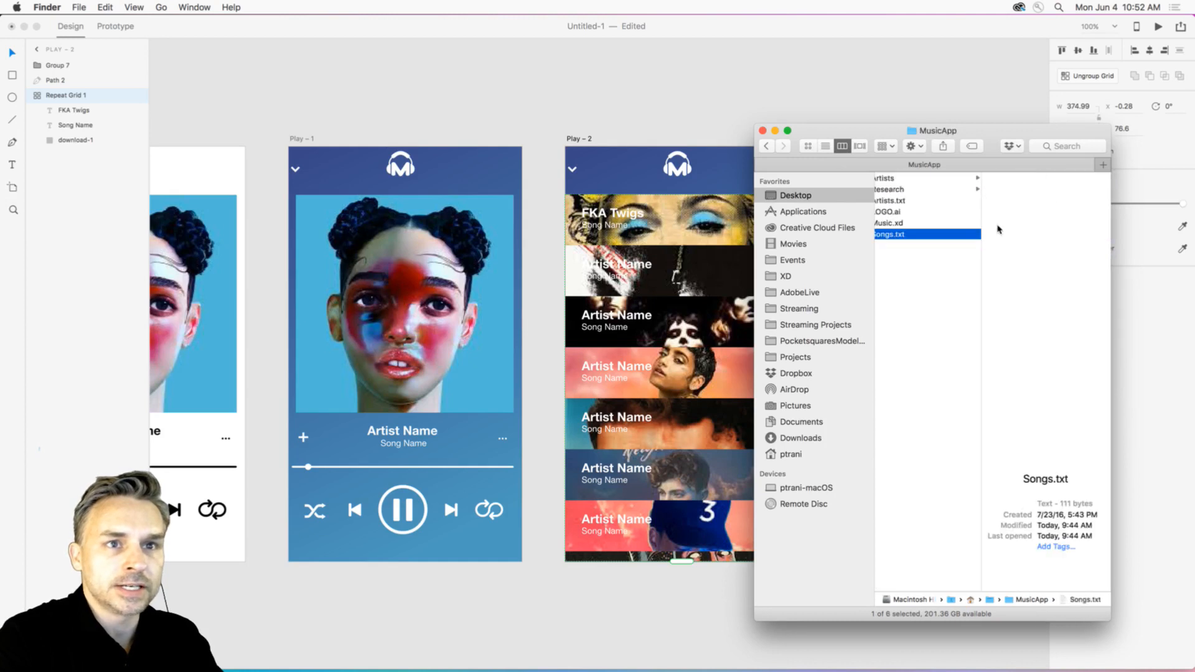
{"action": "left_click", "coordinate": [904, 201]}
{"action": "left_click_drag", "start_coordinate": [875, 133], "coordinate": [958, 184]}
{"action": "left_click_drag", "start_coordinate": [971, 251], "coordinate": [621, 215]}
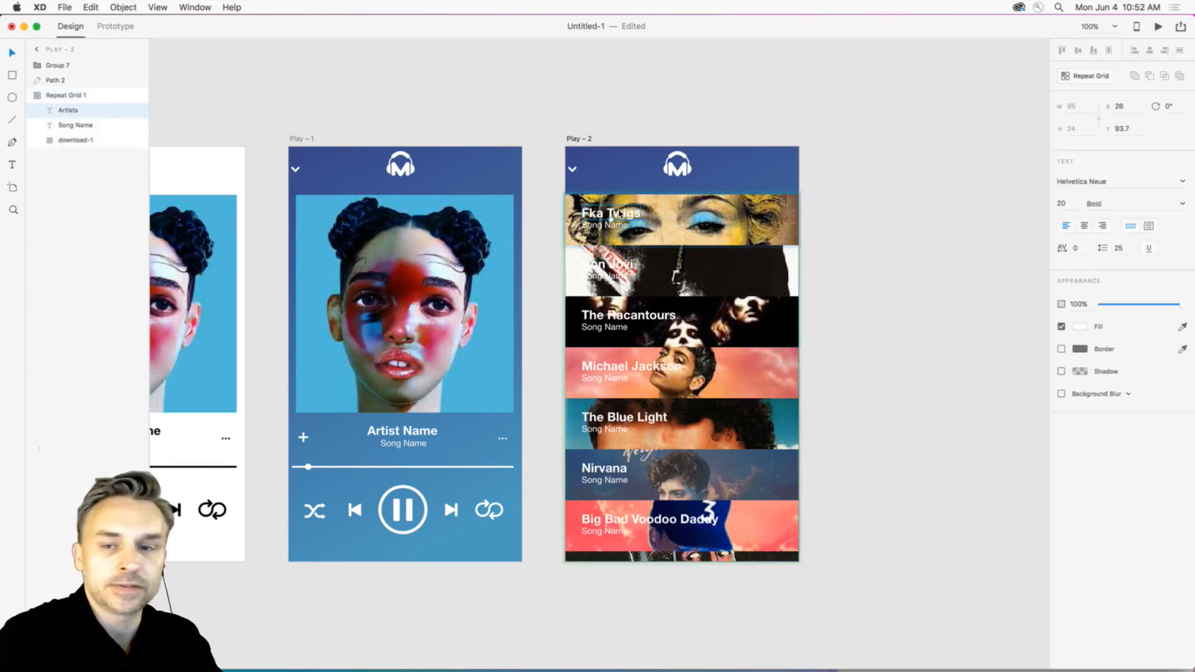
Lower the opacity of the grid's album images so the background gradient shows through.
{"action": "left_click", "coordinate": [708, 213]}
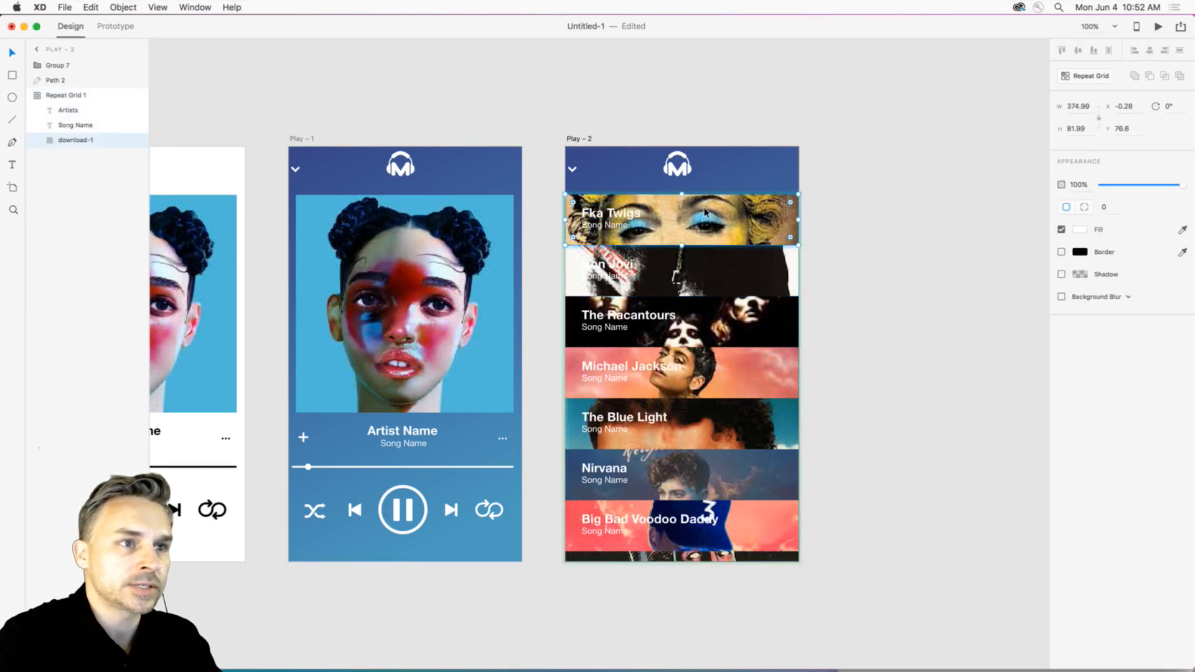
{"action": "left_click", "coordinate": [1149, 184]}
{"action": "left_click_drag", "start_coordinate": [1141, 185], "coordinate": [1130, 185]}
Save the Play – 2 artboard's blue gradient fill as a color in the document assets.
{"action": "left_click", "coordinate": [571, 138]}
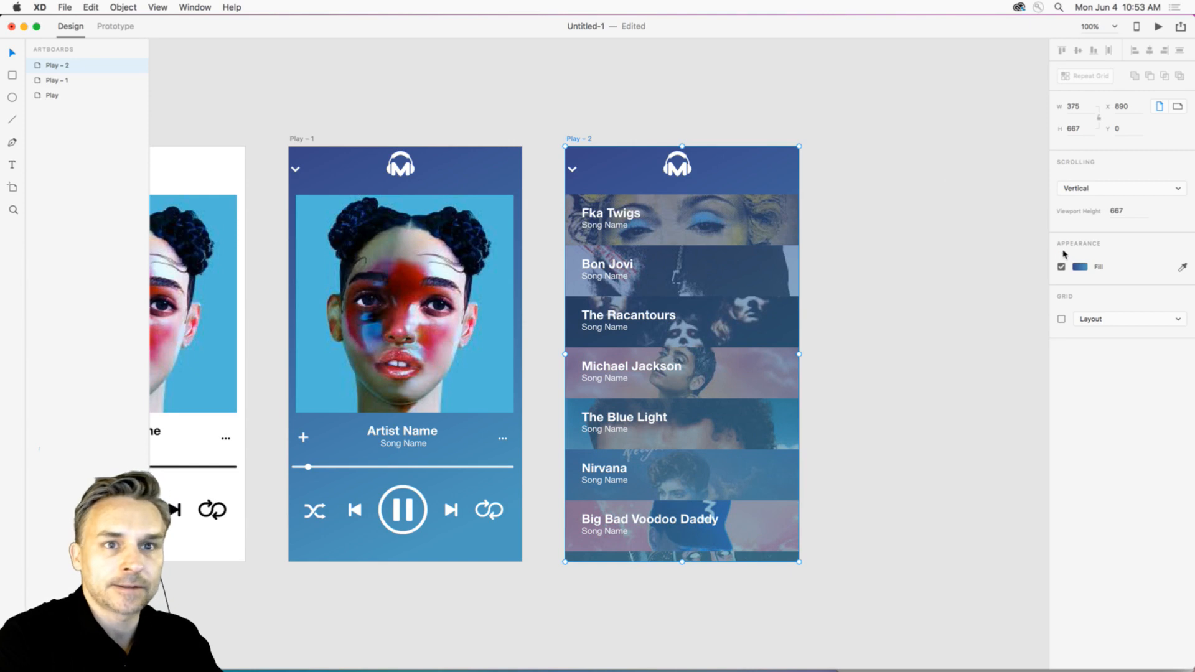
{"action": "left_click", "coordinate": [1078, 267]}
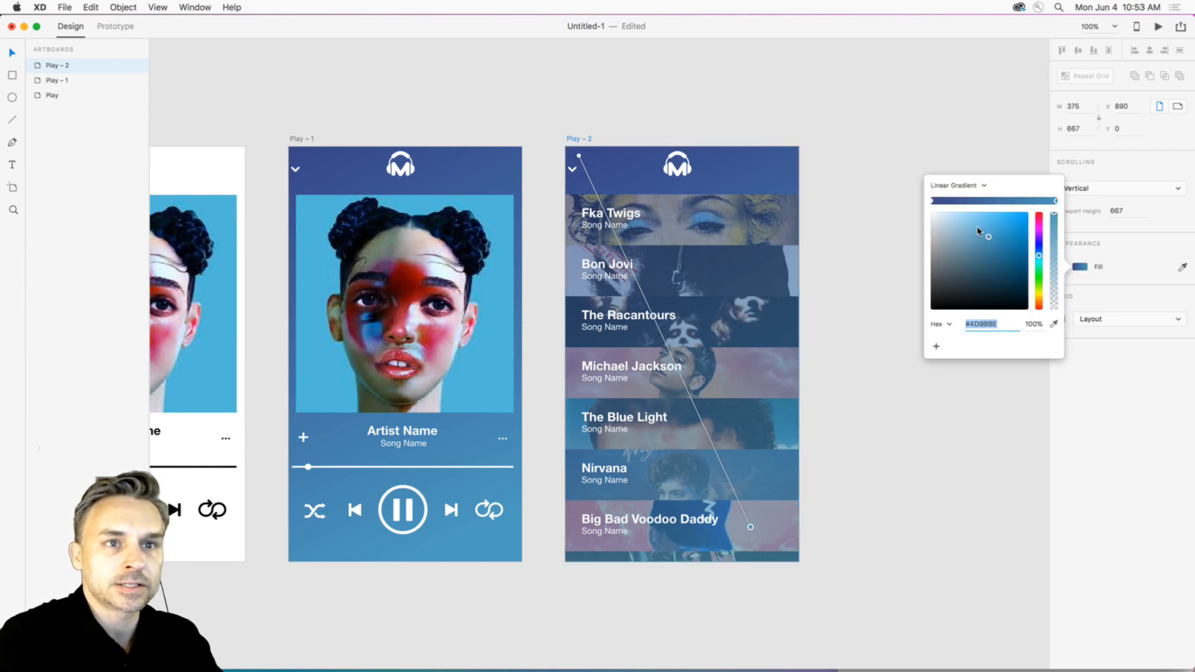
{"action": "left_click", "coordinate": [83, 408]}
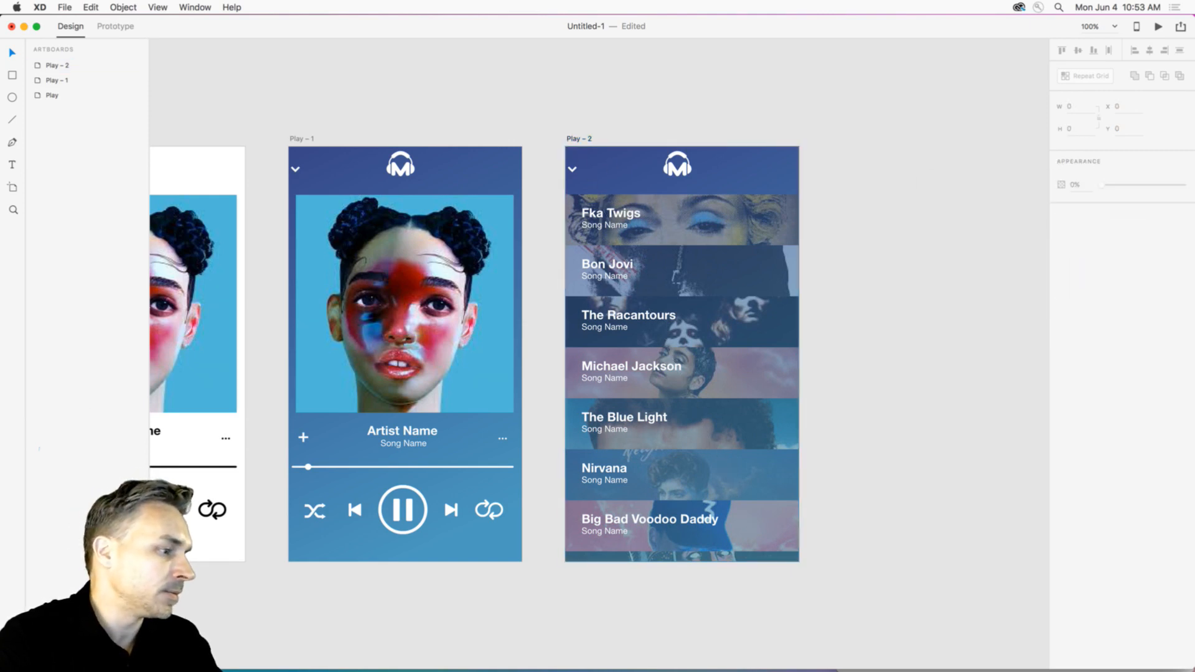
{"action": "left_click", "coordinate": [12, 629]}
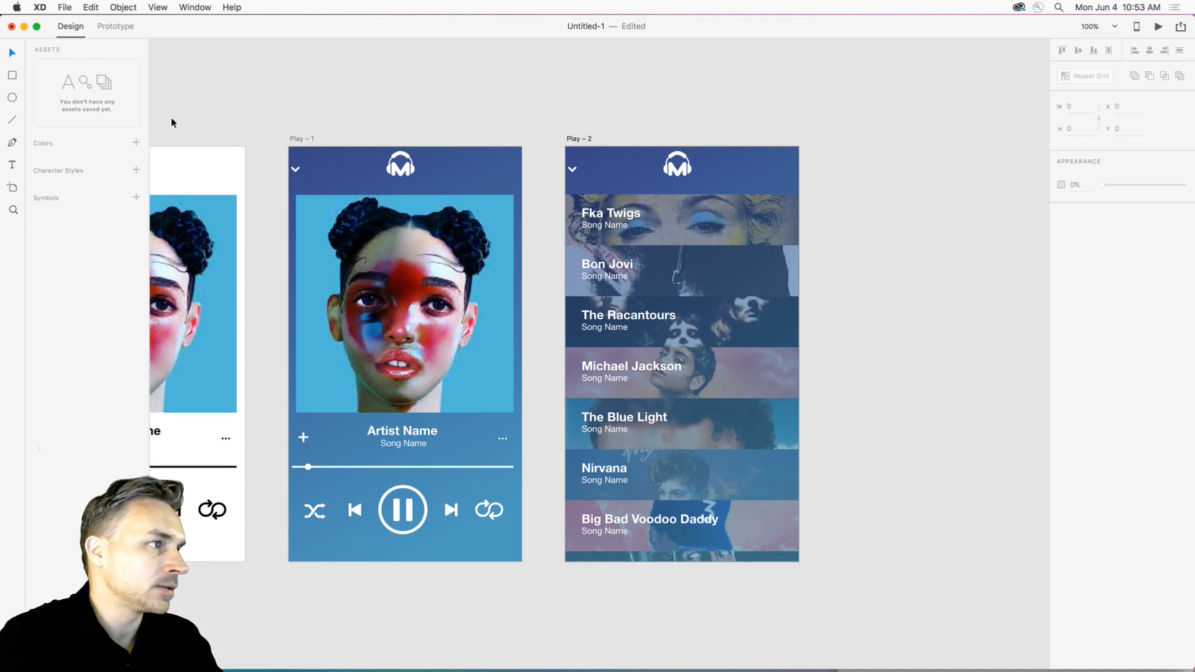
{"action": "left_click", "coordinate": [577, 139]}
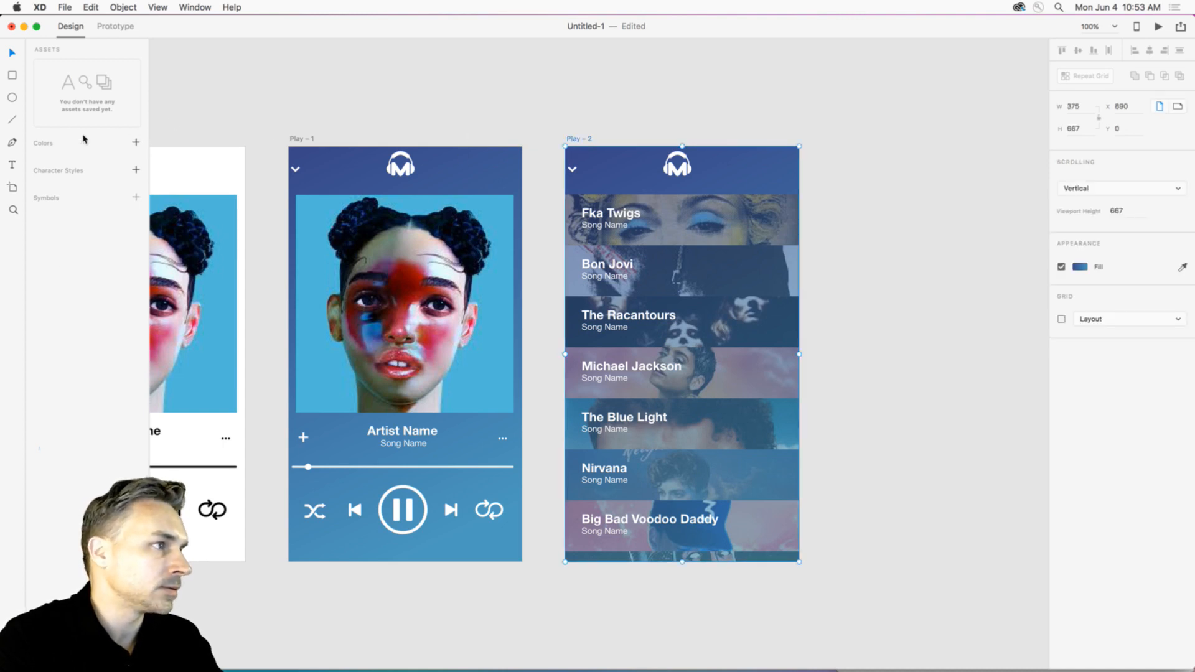
{"action": "left_click", "coordinate": [136, 142]}
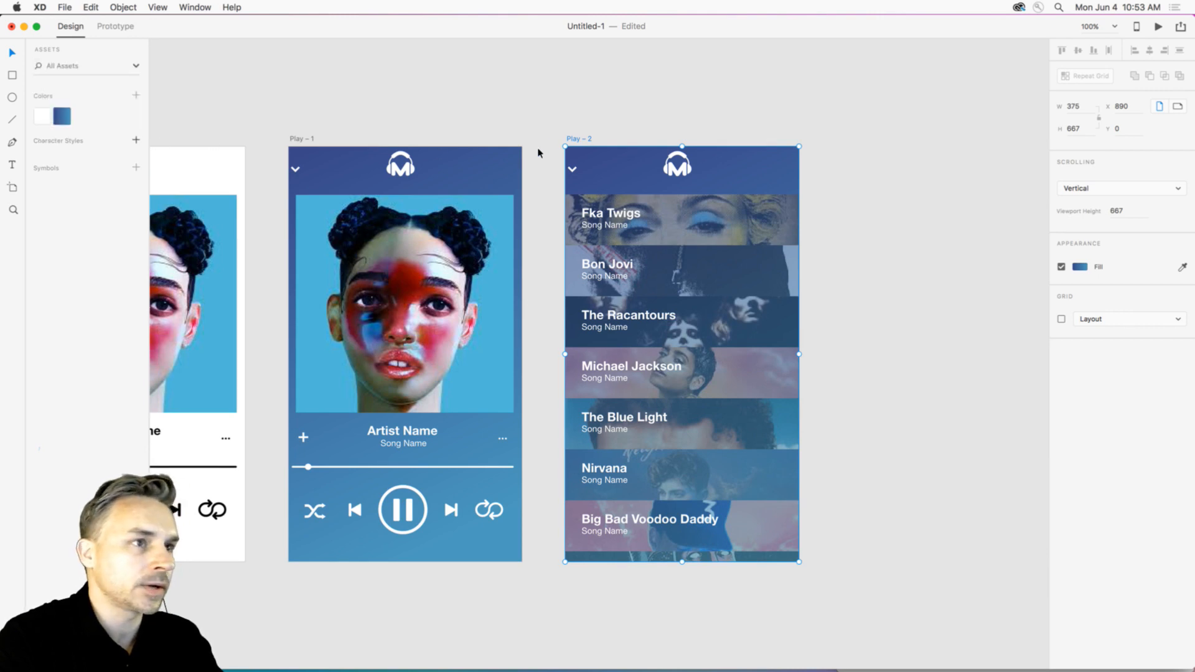
Darken the lower color stop of the Play – 2 artboard's gradient fill to near black.
{"action": "left_click", "coordinate": [564, 141]}
{"action": "left_click", "coordinate": [591, 139]}
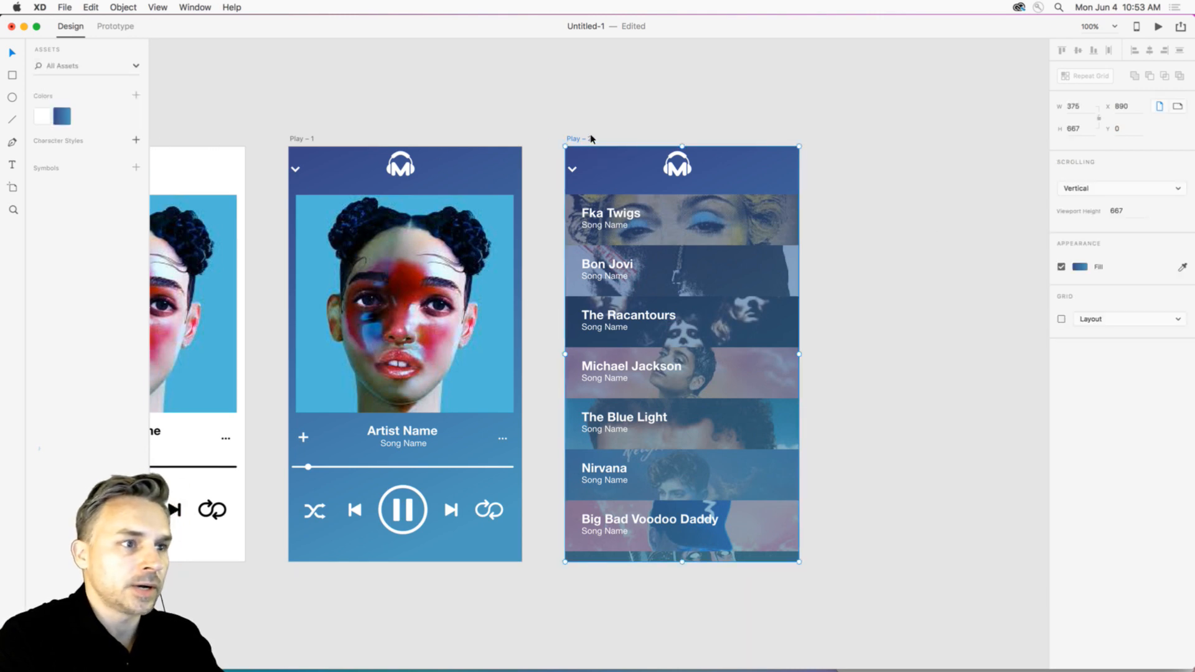
{"action": "left_click", "coordinate": [1078, 268]}
{"action": "left_click_drag", "start_coordinate": [1002, 261], "coordinate": [964, 307]}
{"action": "left_click", "coordinate": [690, 54]}
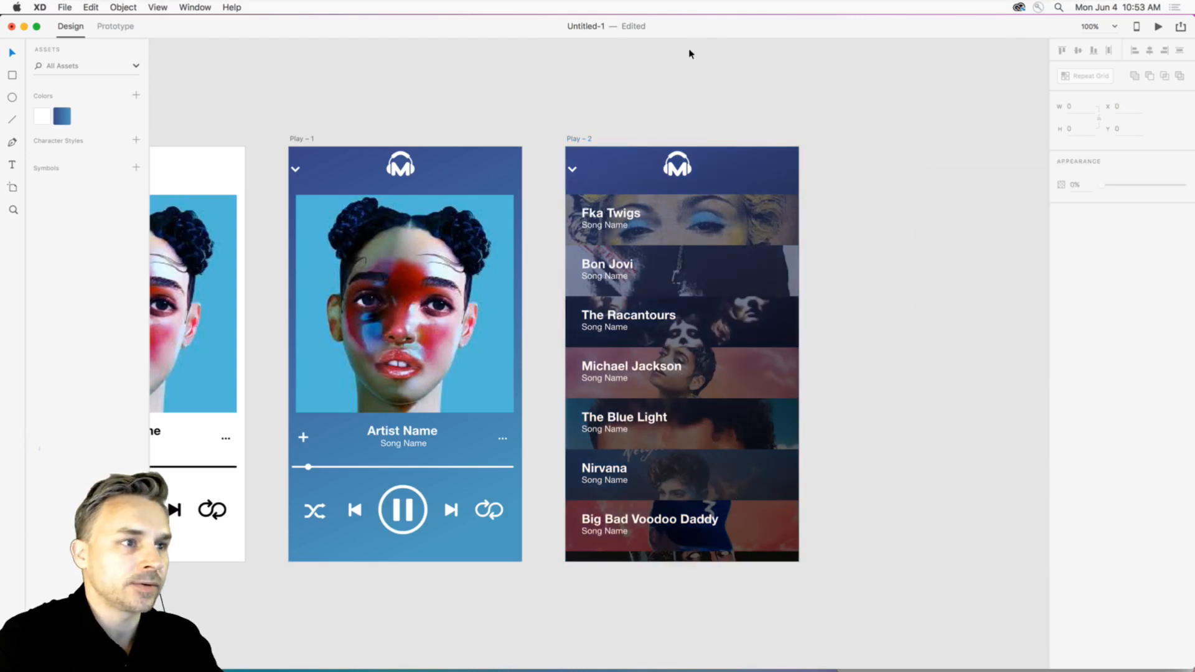
Check Songs.txt in Finder's MusicApp folder and drop it onto the Play – 2 grid's first song name to fill every row.
{"action": "left_click", "coordinate": [576, 138]}
{"action": "left_click", "coordinate": [667, 213]}
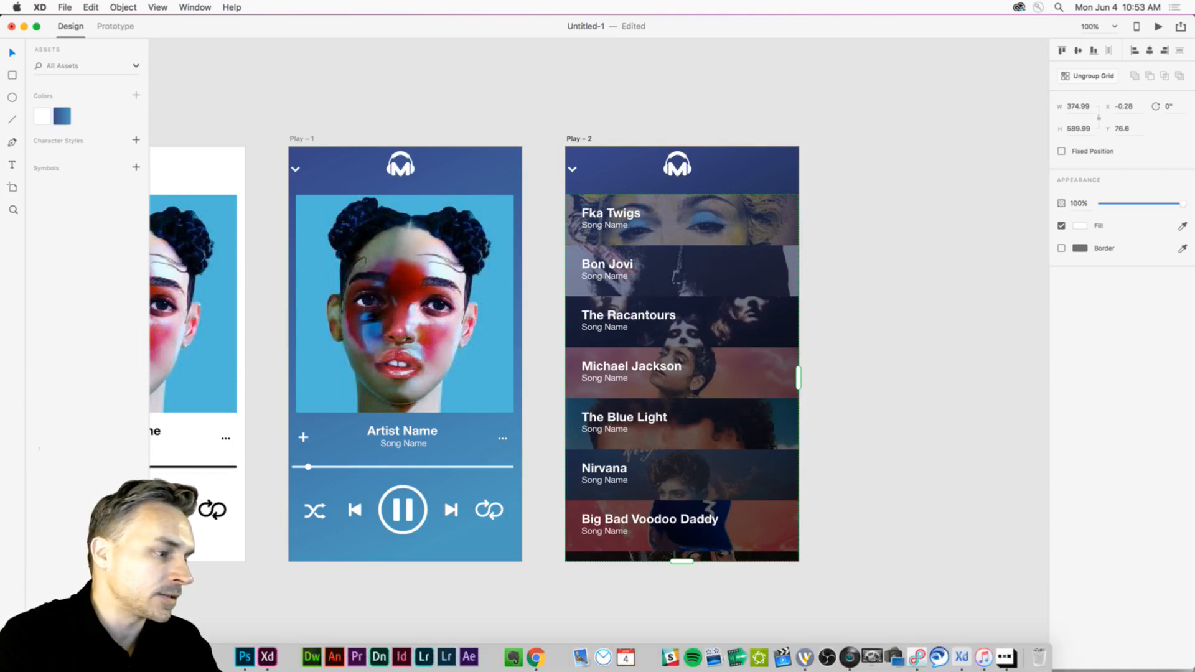
{"action": "left_click", "coordinate": [149, 655]}
{"action": "left_click", "coordinate": [975, 286]}
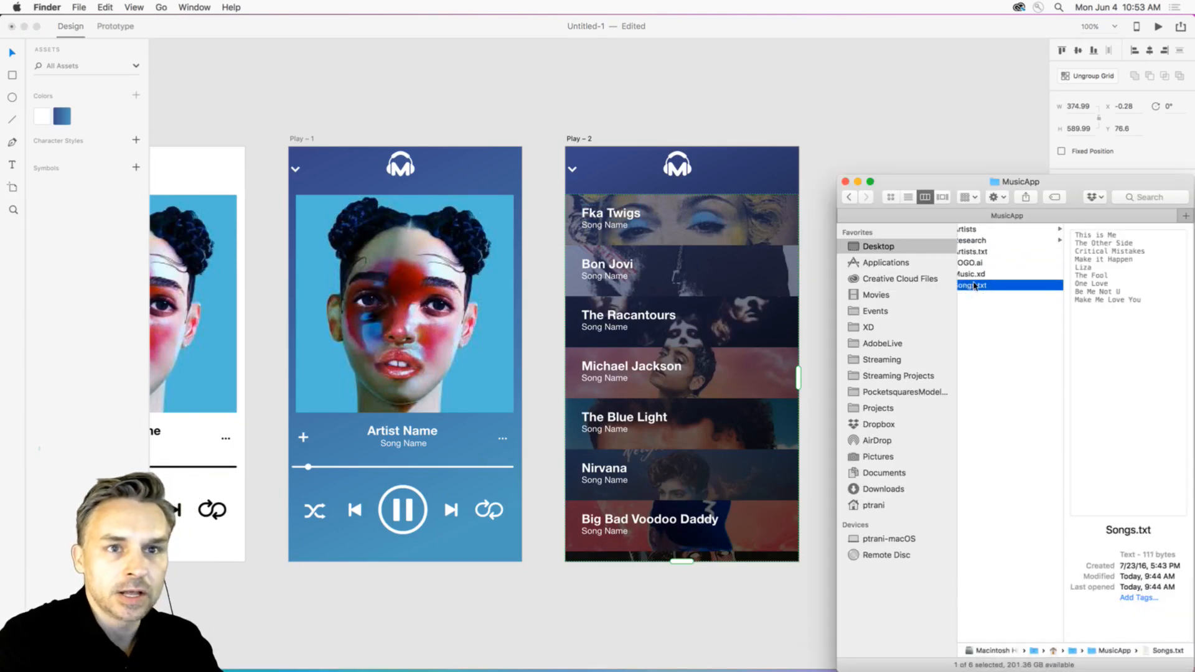
{"action": "key", "text": "space"}
{"action": "left_click_drag", "start_coordinate": [386, 111], "coordinate": [652, 127]}
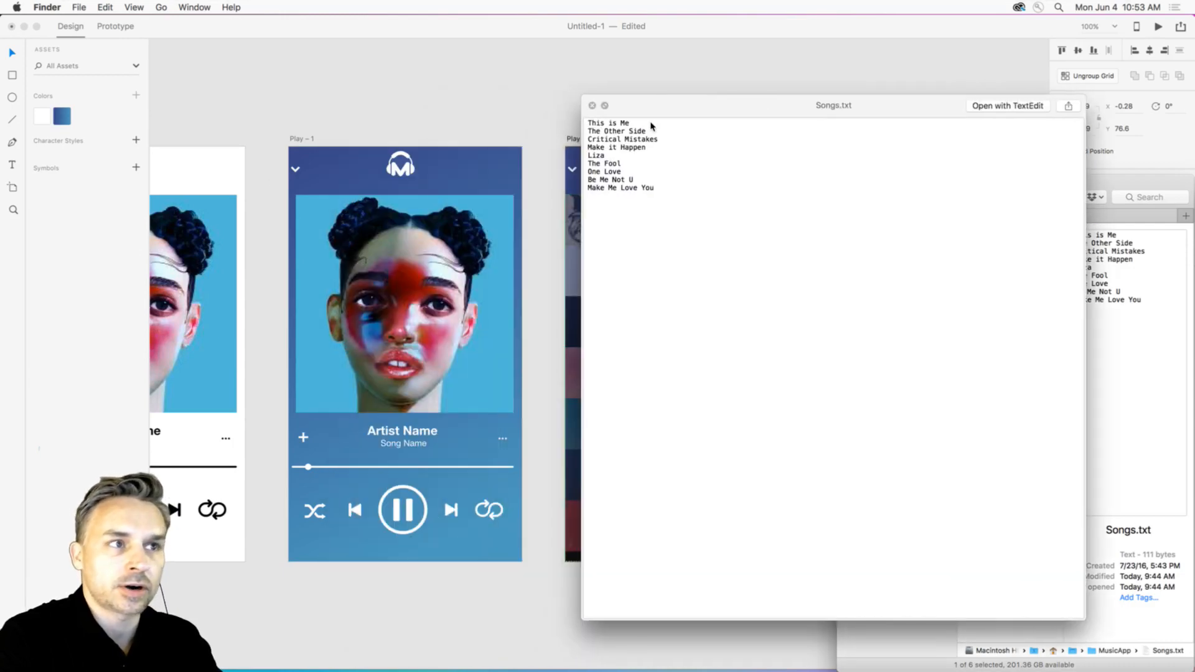
{"action": "left_click", "coordinate": [592, 106]}
{"action": "left_click_drag", "start_coordinate": [968, 286], "coordinate": [621, 228]}
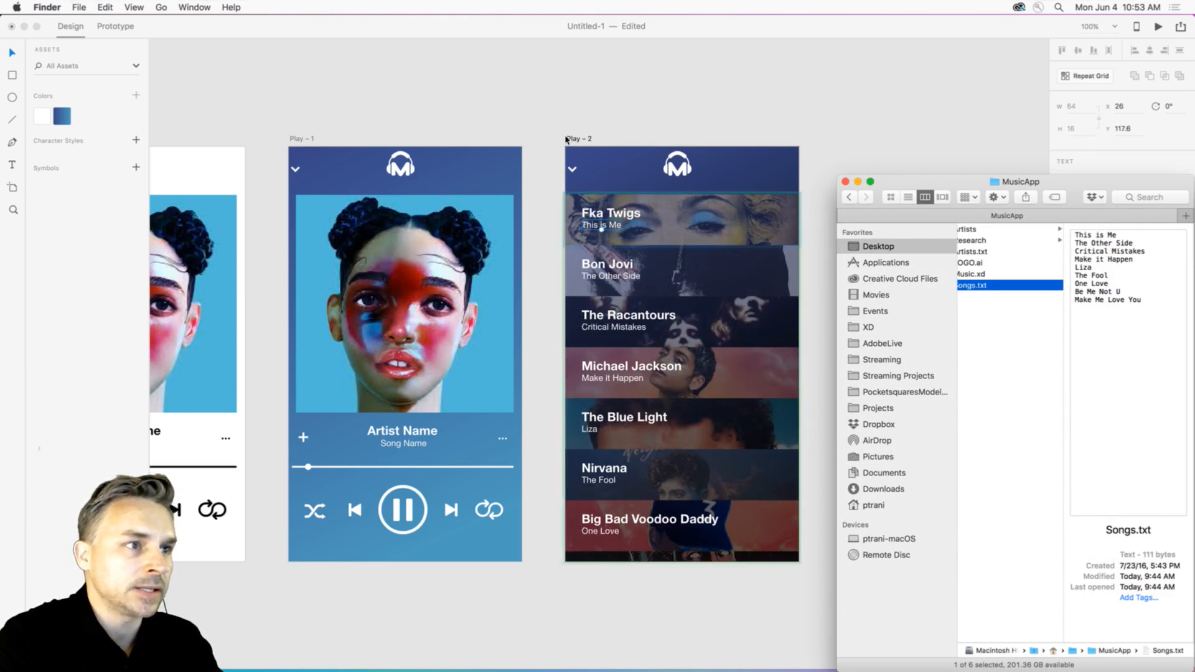
{"action": "left_click", "coordinate": [571, 107]}
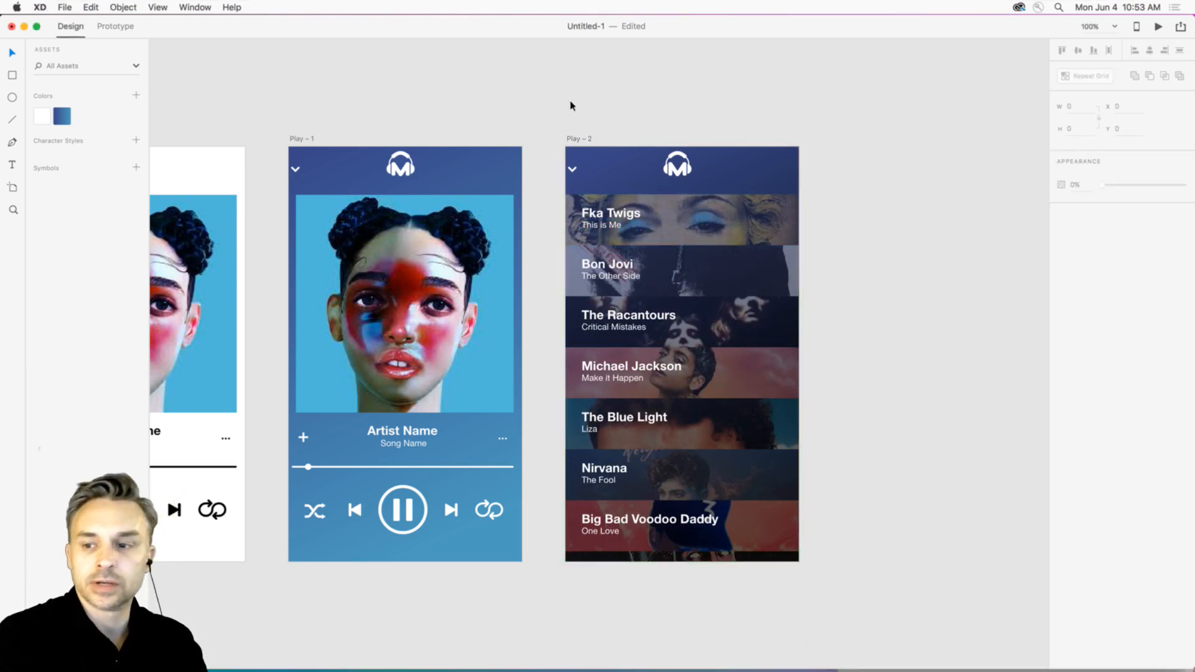
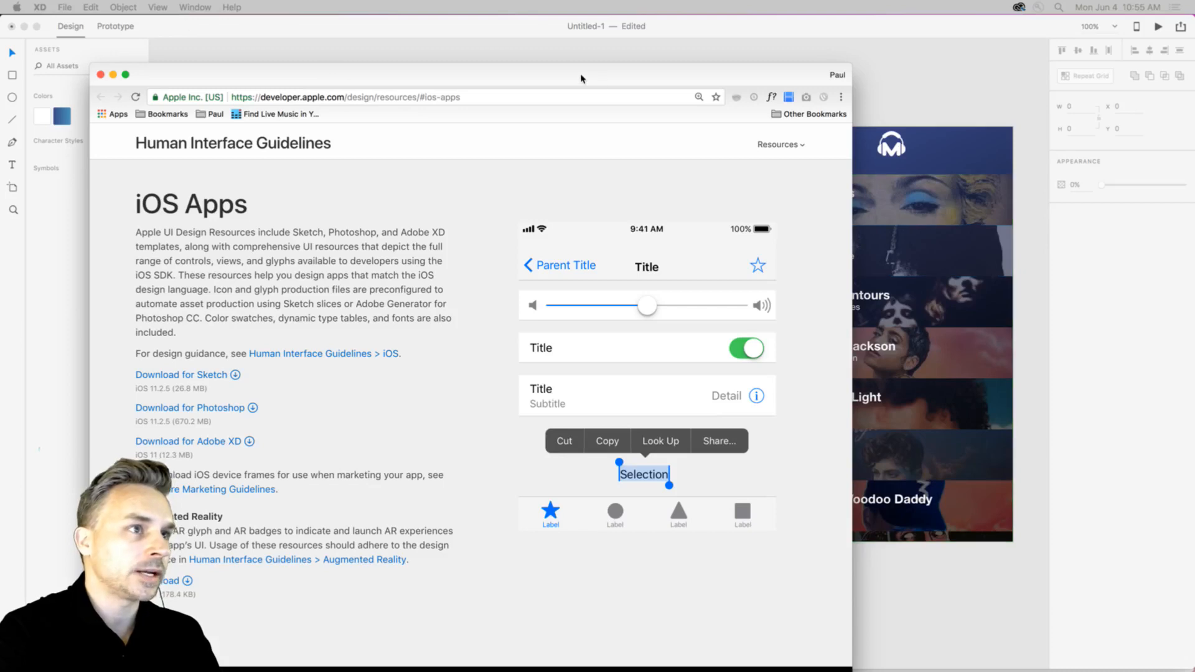
Switch to Finder, look into the XD folder's UI Kits subfolder, and enlarge the Finder window.
{"action": "left_click_drag", "start_coordinate": [585, 80], "coordinate": [735, 40]}
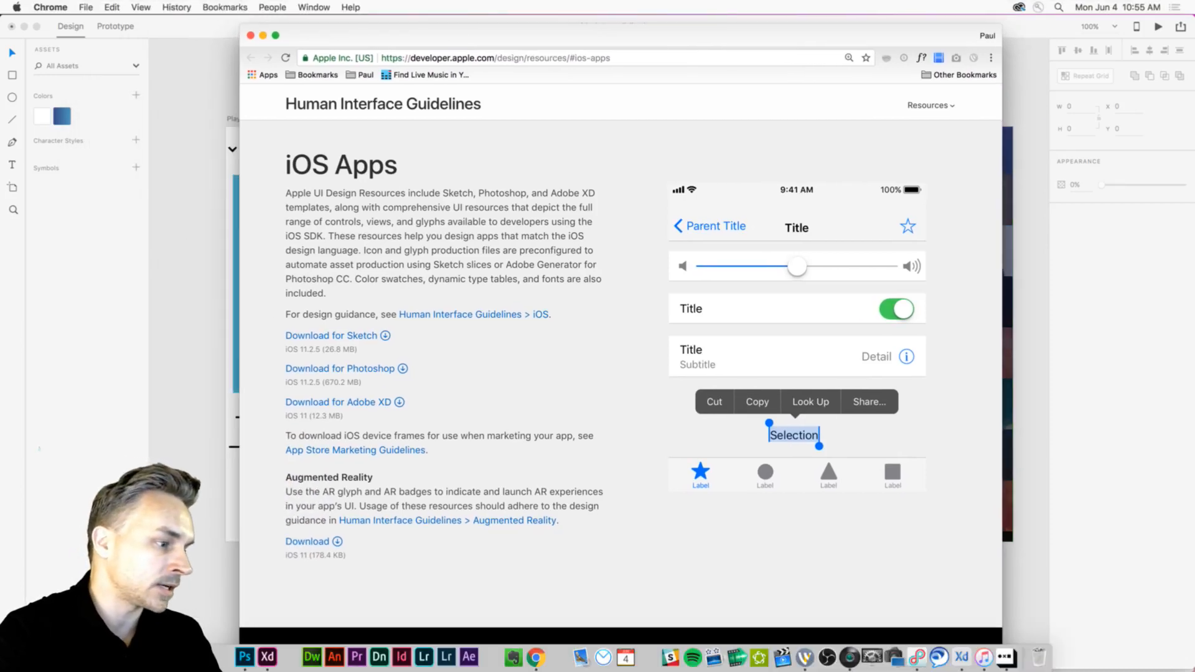
{"action": "left_click", "coordinate": [155, 657]}
{"action": "left_click_drag", "start_coordinate": [863, 176], "coordinate": [361, 77]}
{"action": "left_click", "coordinate": [361, 227]}
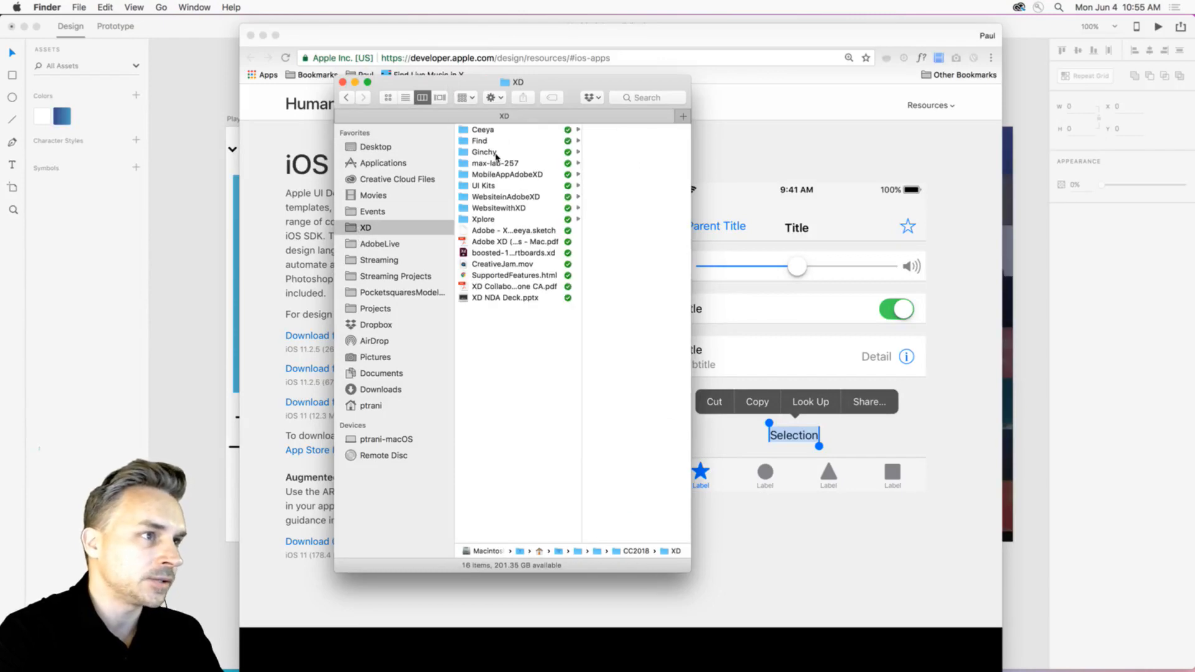
{"action": "left_click", "coordinate": [492, 185]}
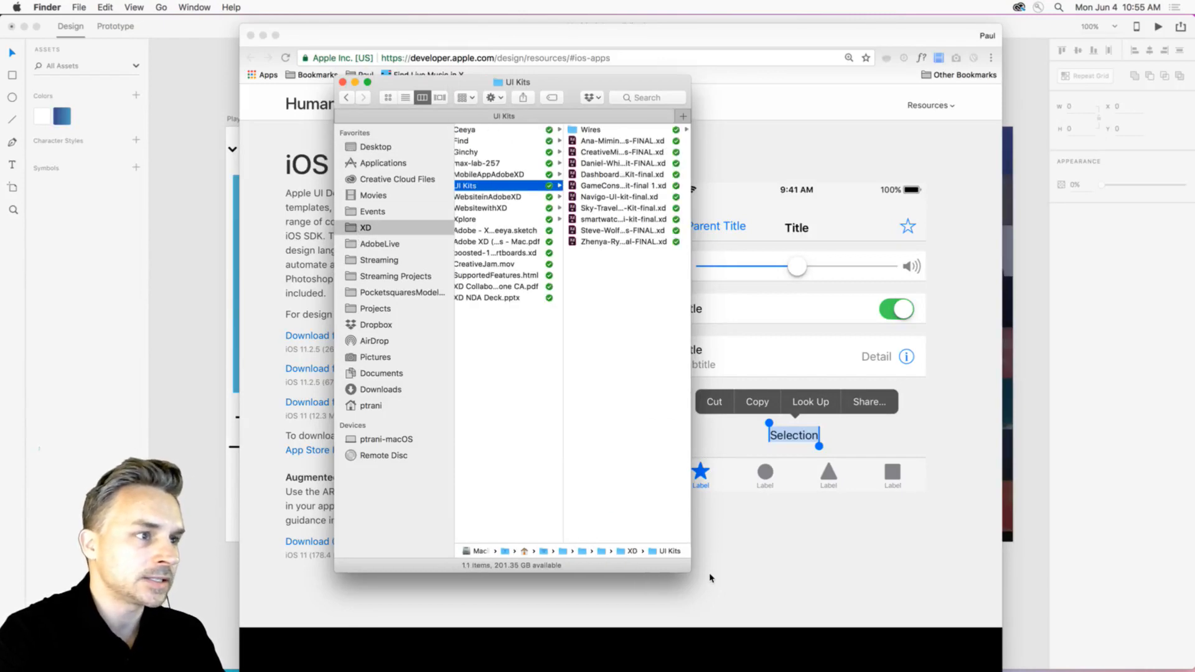
{"action": "left_click_drag", "start_coordinate": [687, 576], "coordinate": [964, 548]}
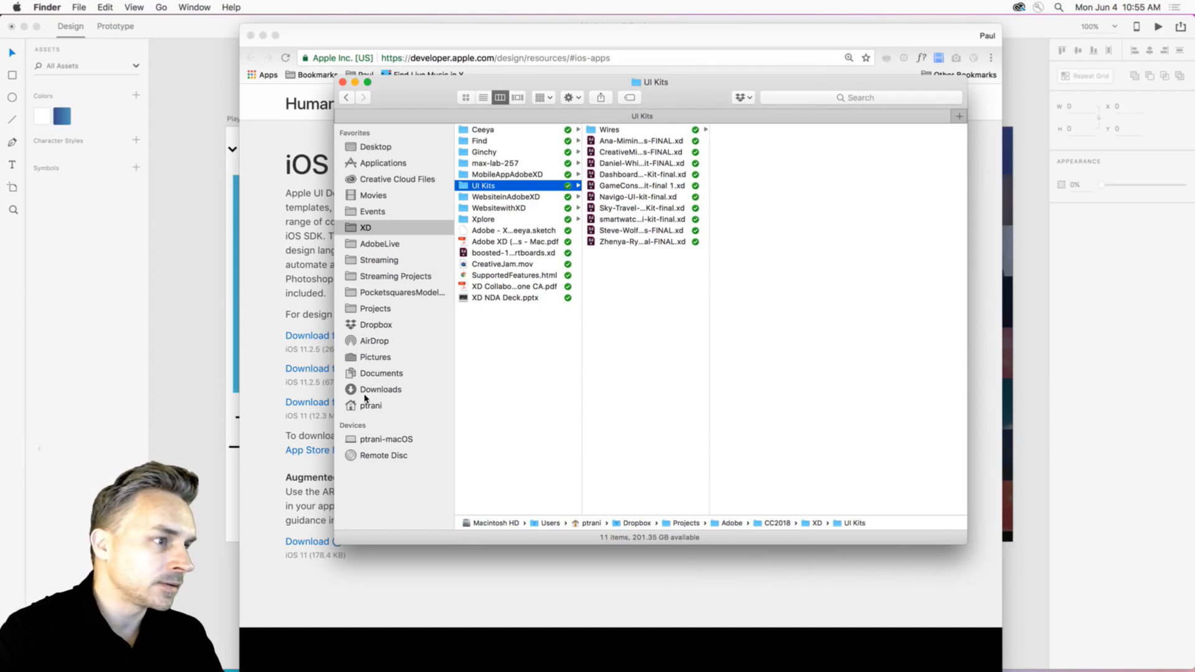
Open UIElements+DesignTemplates+Guides.xd from the UI Elements + Design Templates + Guides folder inside Downloads' iOS 11 Adobe XD folder.
{"action": "left_click", "coordinate": [366, 390]}
{"action": "left_click", "coordinate": [489, 131]}
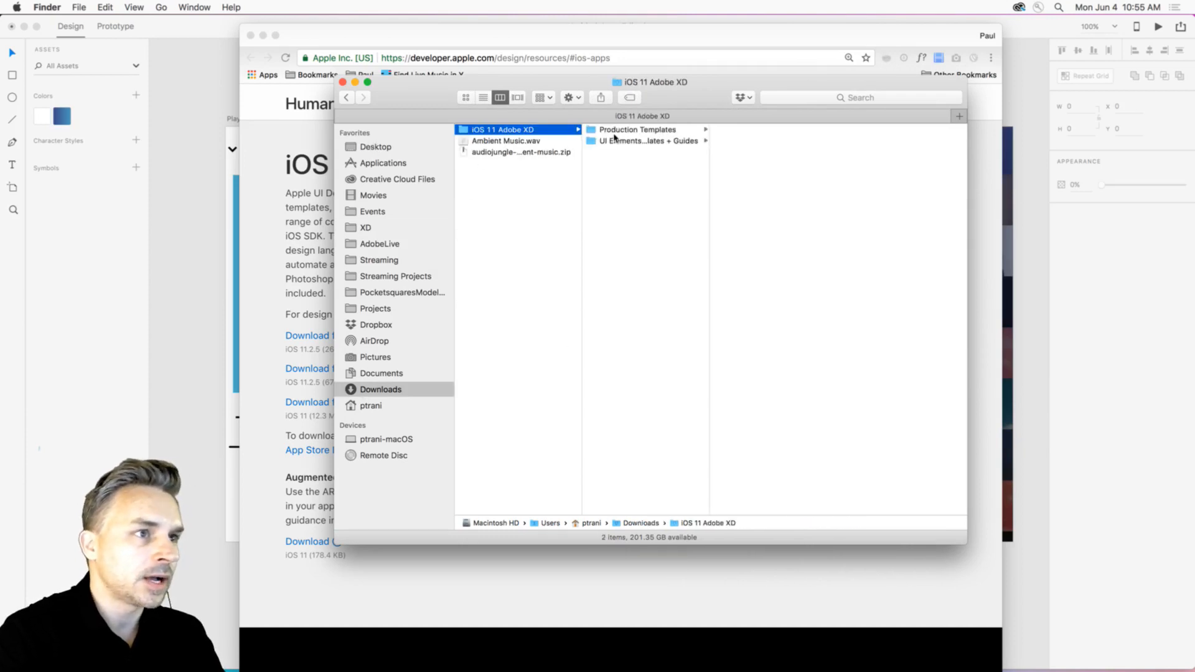
{"action": "left_click", "coordinate": [647, 141]}
{"action": "left_click", "coordinate": [755, 141]}
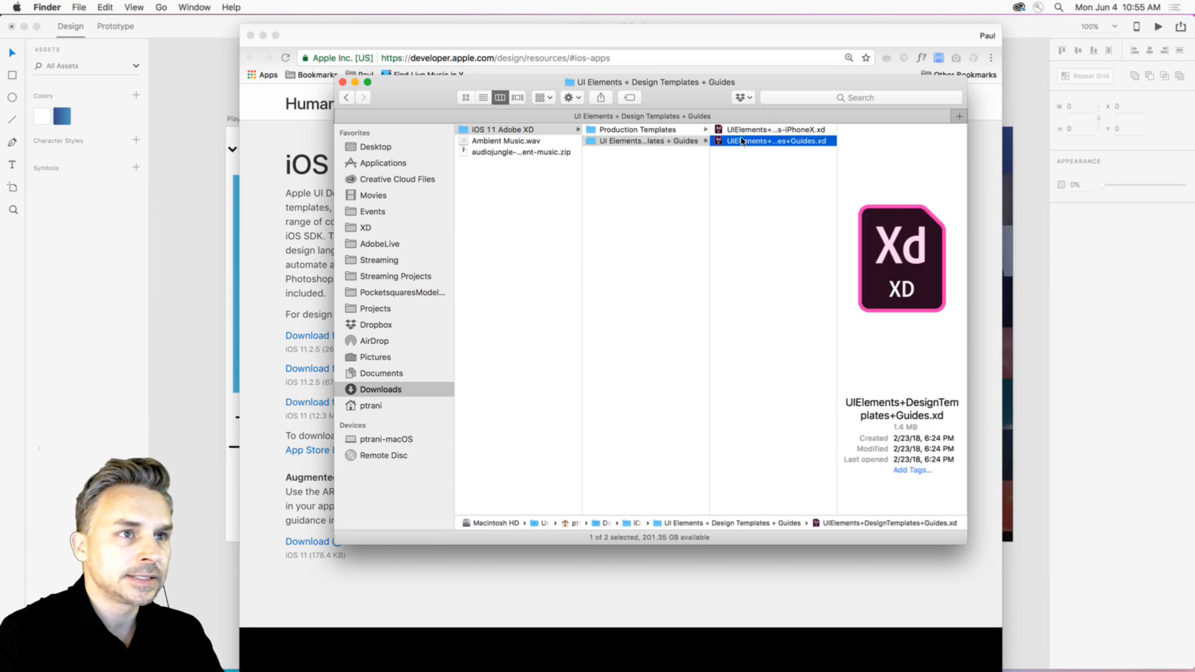
{"action": "left_click", "coordinate": [672, 21]}
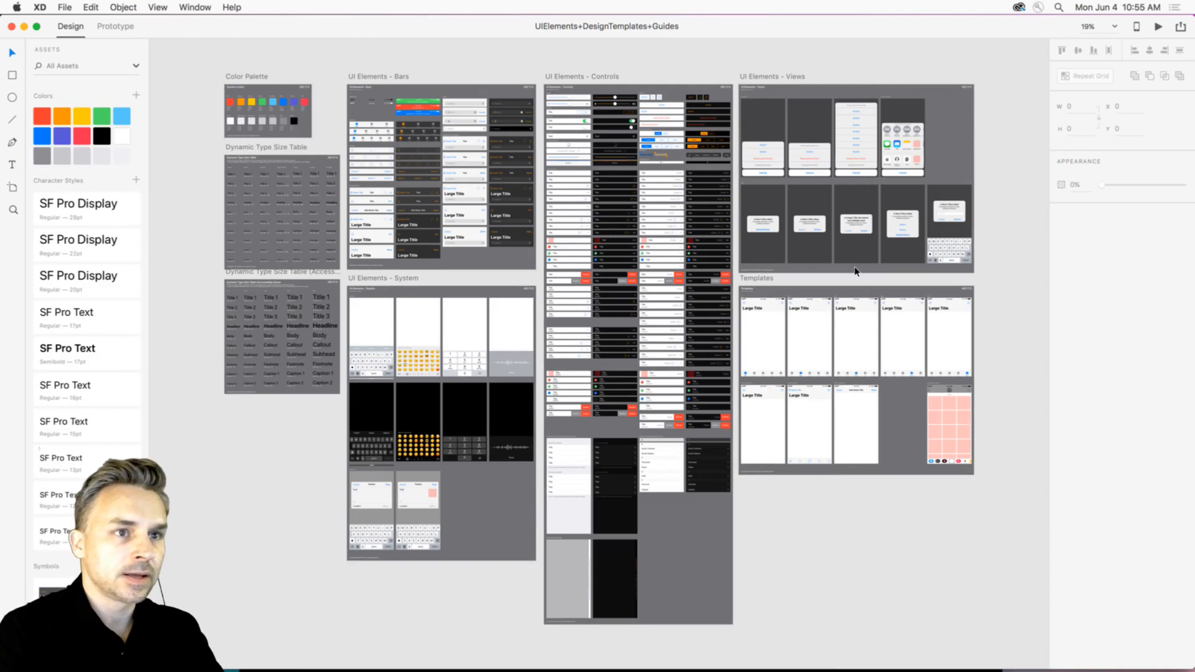
Copy the dimmed-background alert with the short title and Cancel and Button options from the UI Elements - Views artboard.
{"action": "left_click", "coordinate": [807, 222]}
{"action": "key", "text": "super+3"}
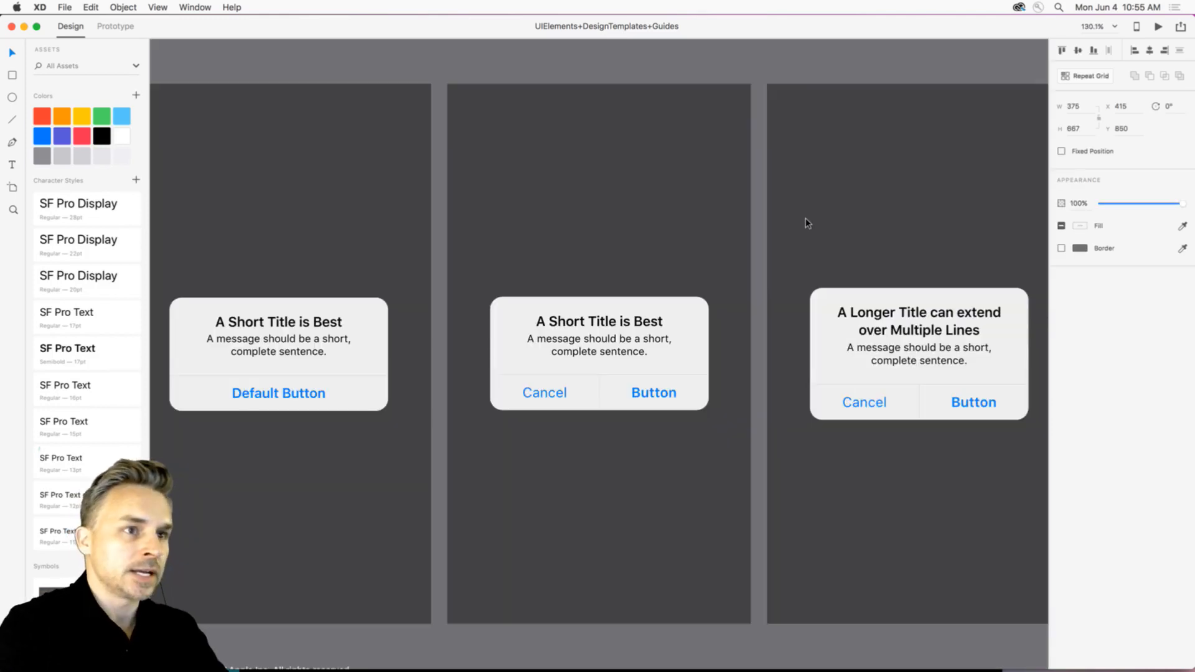
{"action": "mouse_move", "coordinate": [475, 259]}
{"action": "left_mouse_down"}
{"action": "mouse_move", "coordinate": [662, 440]}
{"action": "mouse_move", "coordinate": [469, 289]}
{"action": "mouse_move", "coordinate": [491, 250]}
{"action": "mouse_move", "coordinate": [469, 265]}
{"action": "left_mouse_up"}
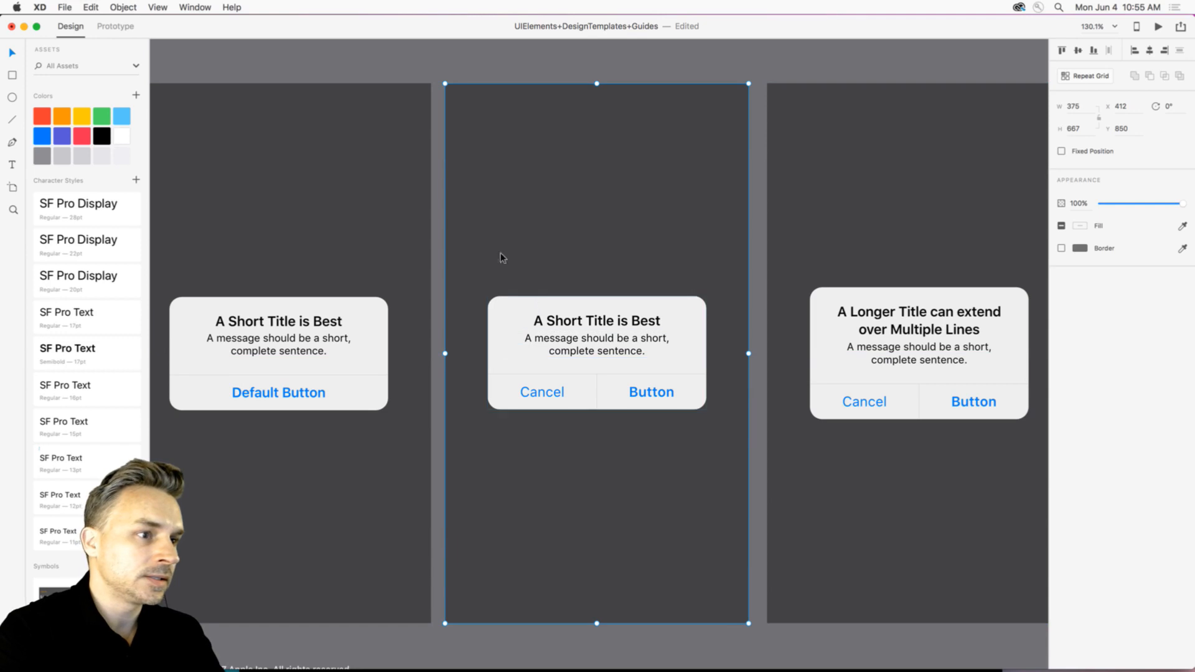
{"action": "left_click", "coordinate": [327, 51]}
{"action": "left_click", "coordinate": [500, 161]}
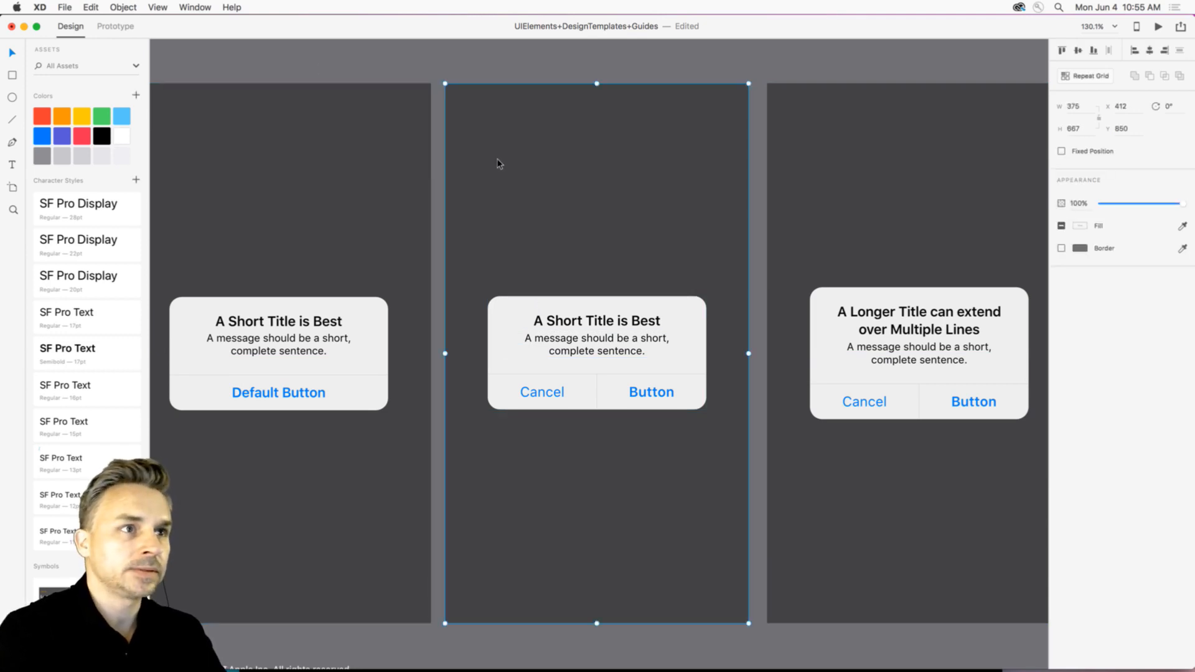
{"action": "right_click", "coordinate": [536, 265]}
{"action": "left_click", "coordinate": [521, 222]}
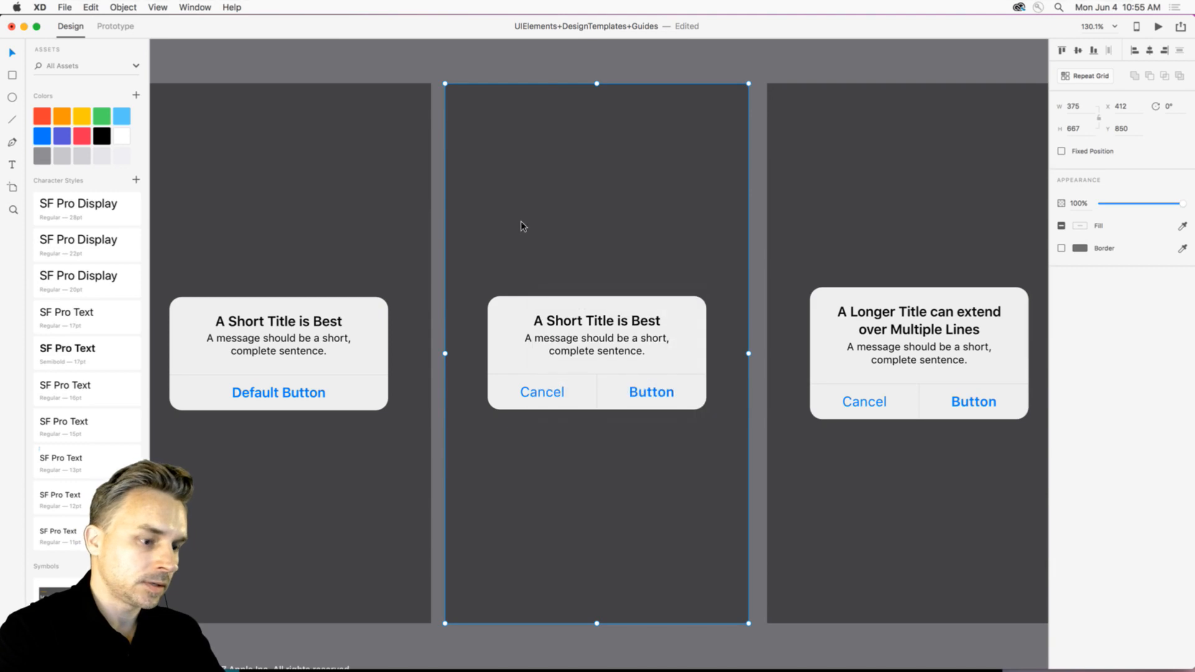
Return to the Untitled-1 document, duplicate the Play – 2 artboard, and paste the copied alert onto the duplicate.
{"action": "left_click", "coordinate": [24, 27]}
{"action": "left_click_drag", "start_coordinate": [624, 96], "coordinate": [285, 104]}
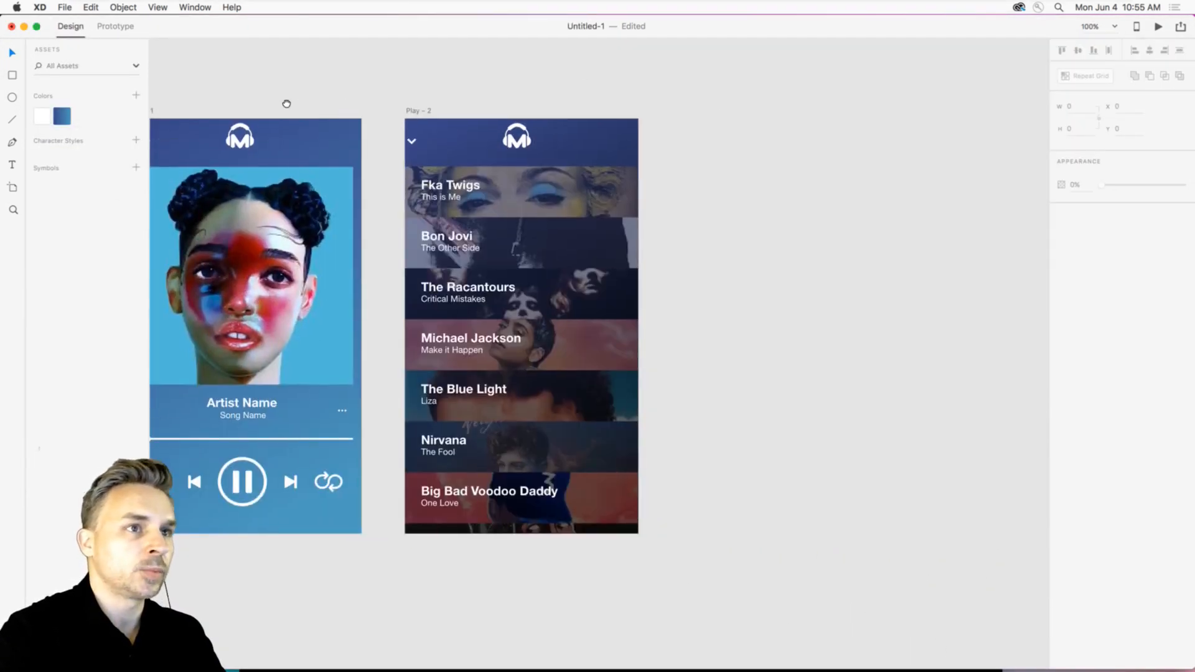
{"action": "left_click", "coordinate": [417, 112]}
{"action": "key", "text": "super+d"}
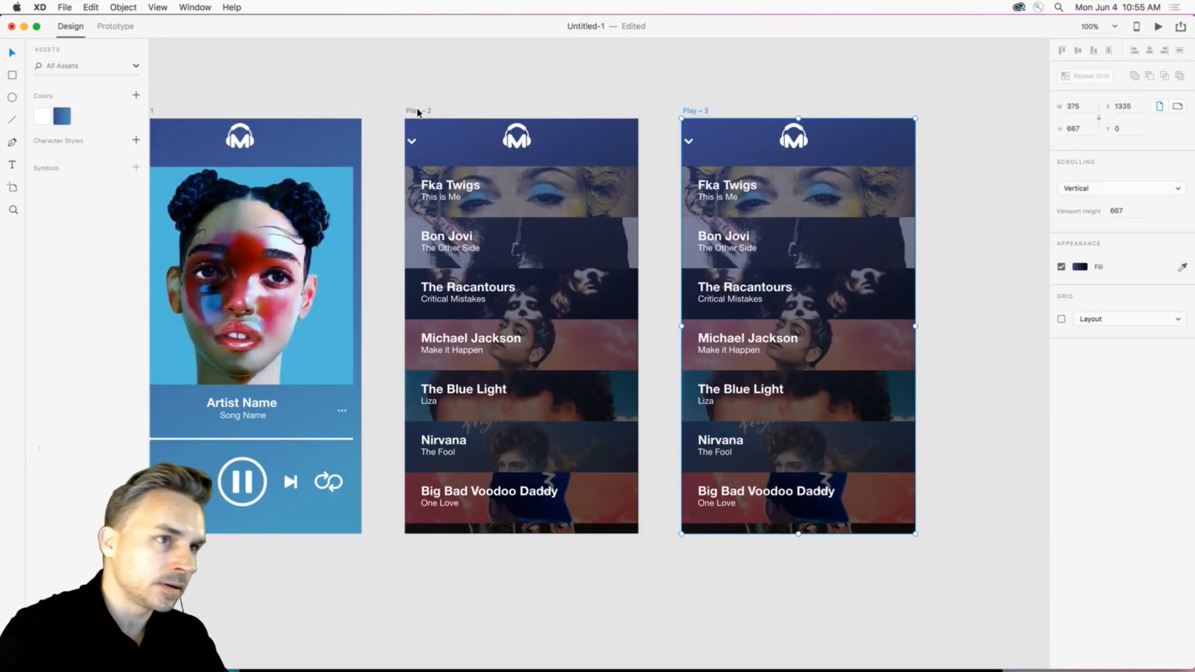
{"action": "key", "text": "super+v"}
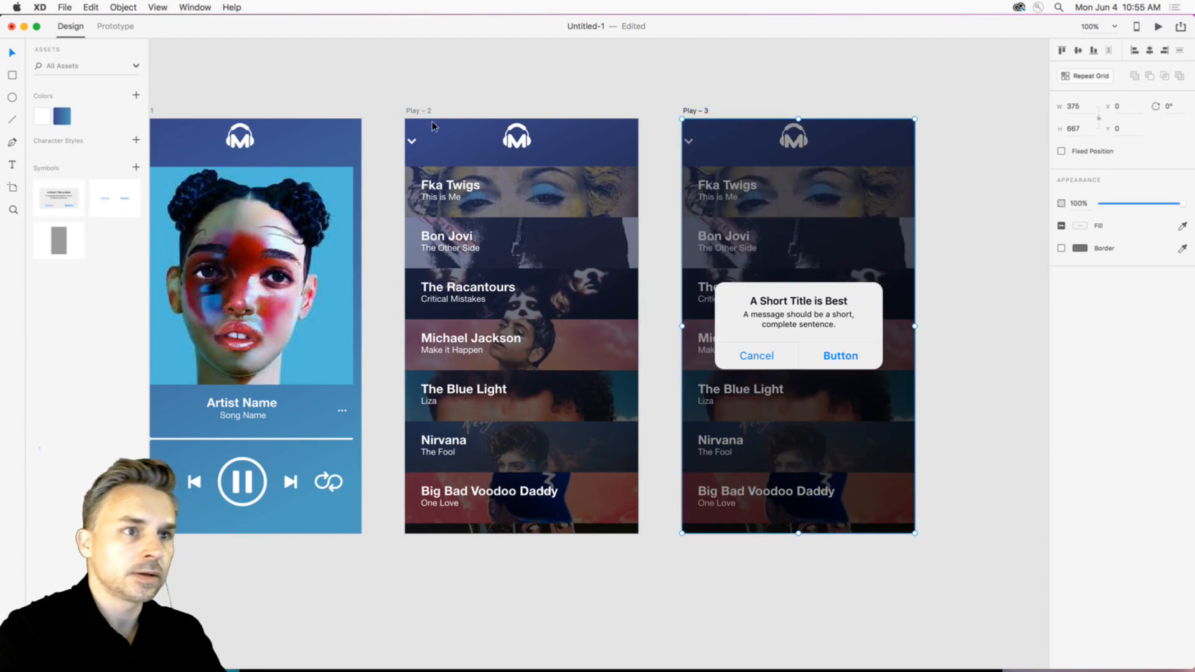
Change the alert's title on the Play – 3 artboard to "Use Current Location?".
{"action": "double_click", "coordinate": [807, 303]}
{"action": "double_click", "coordinate": [808, 301]}
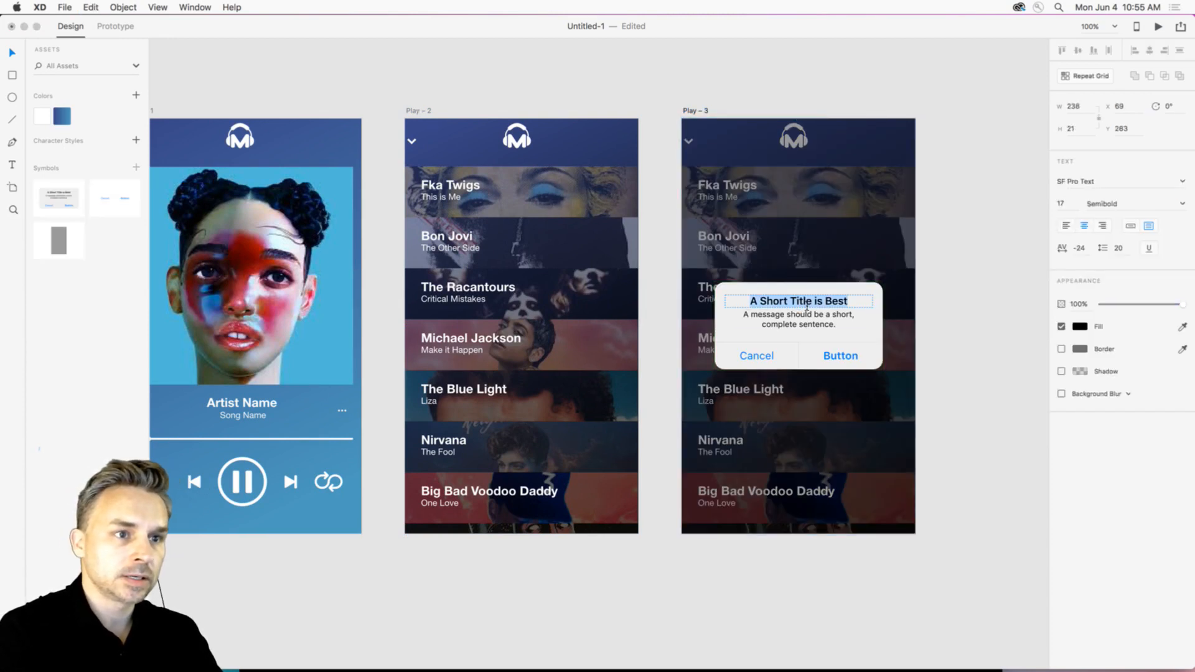
{"action": "type", "text": "Use Cu"}
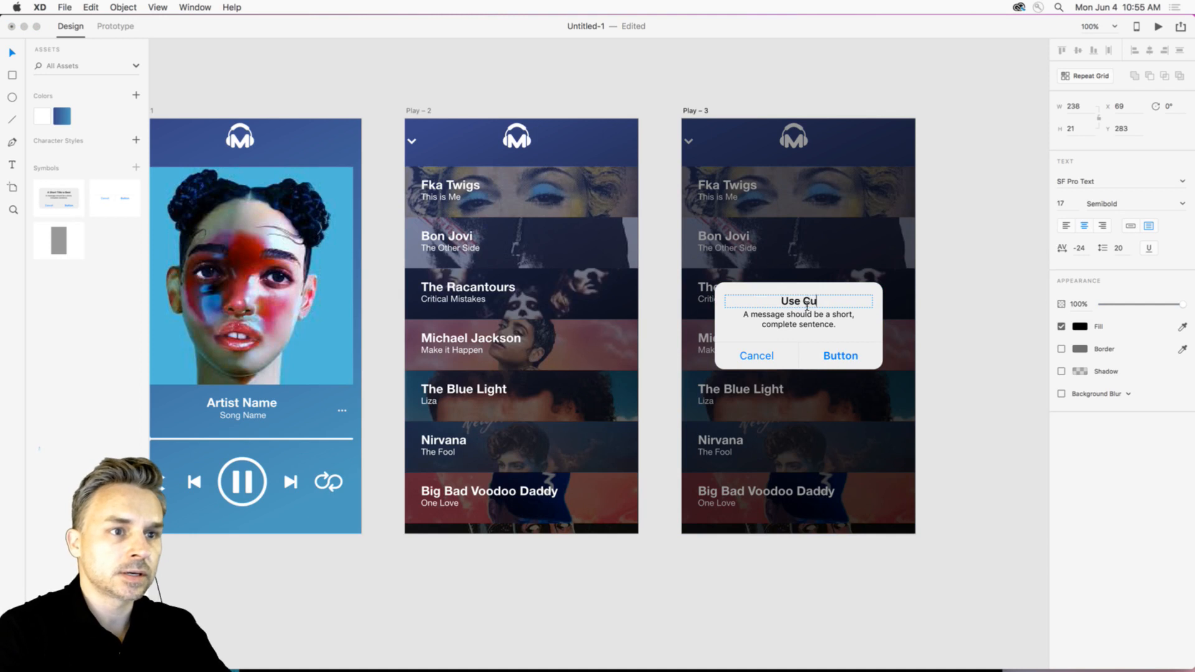
{"action": "type", "text": "rrnnt Loca"}
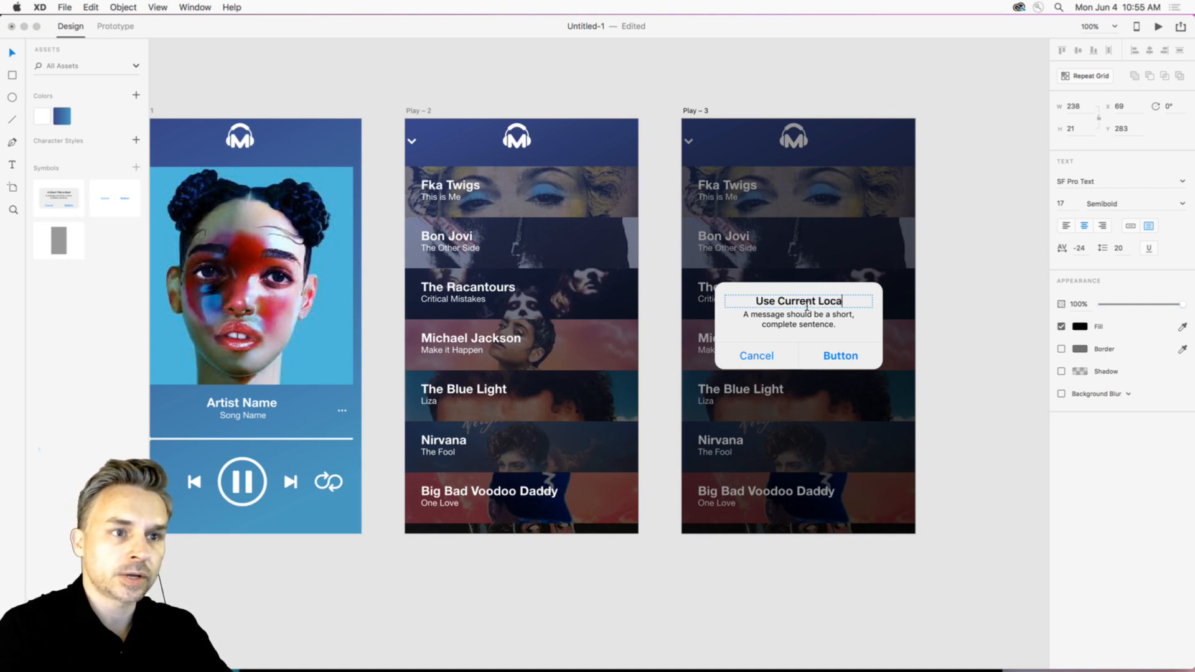
{"action": "type", "text": "tion?"}
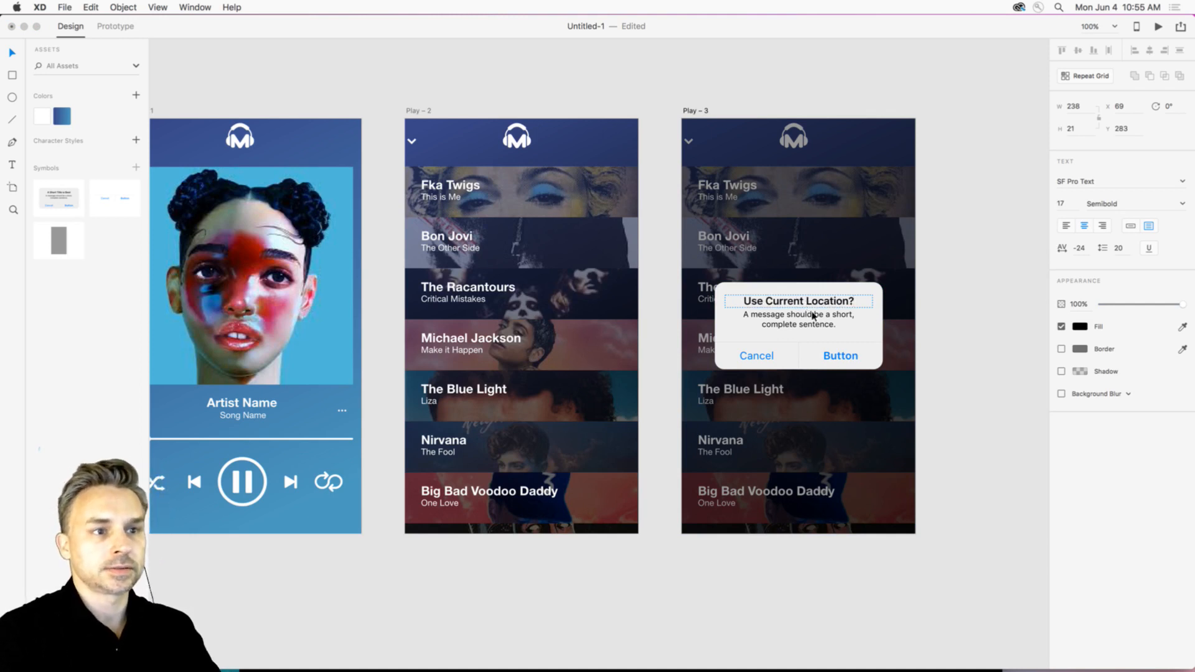
Change the label beside Cancel in the alert to "Yes".
{"action": "left_click", "coordinate": [828, 357]}
{"action": "double_click", "coordinate": [836, 361]}
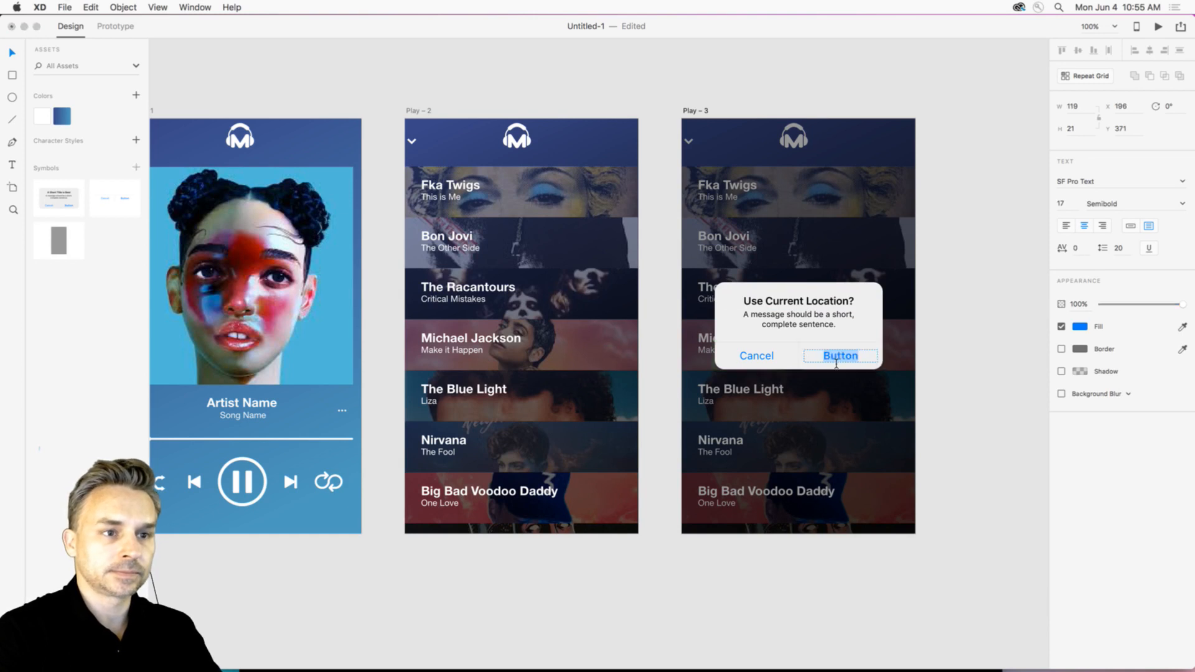
{"action": "type", "text": "Yes"}
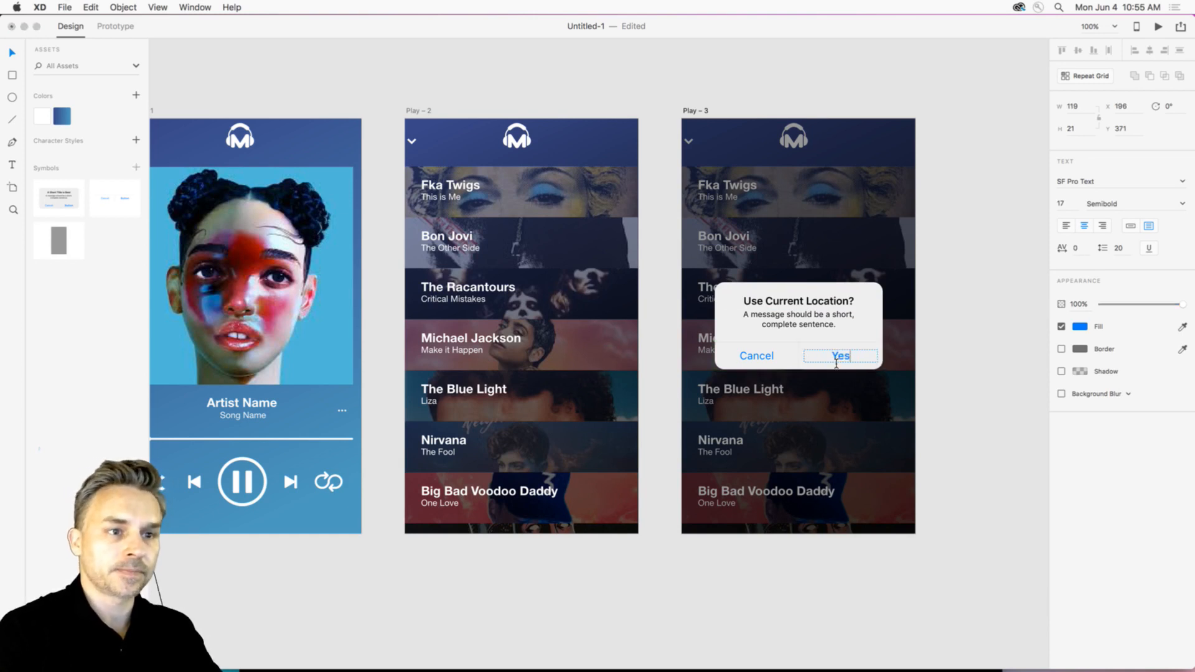
{"action": "key", "text": "Escape"}
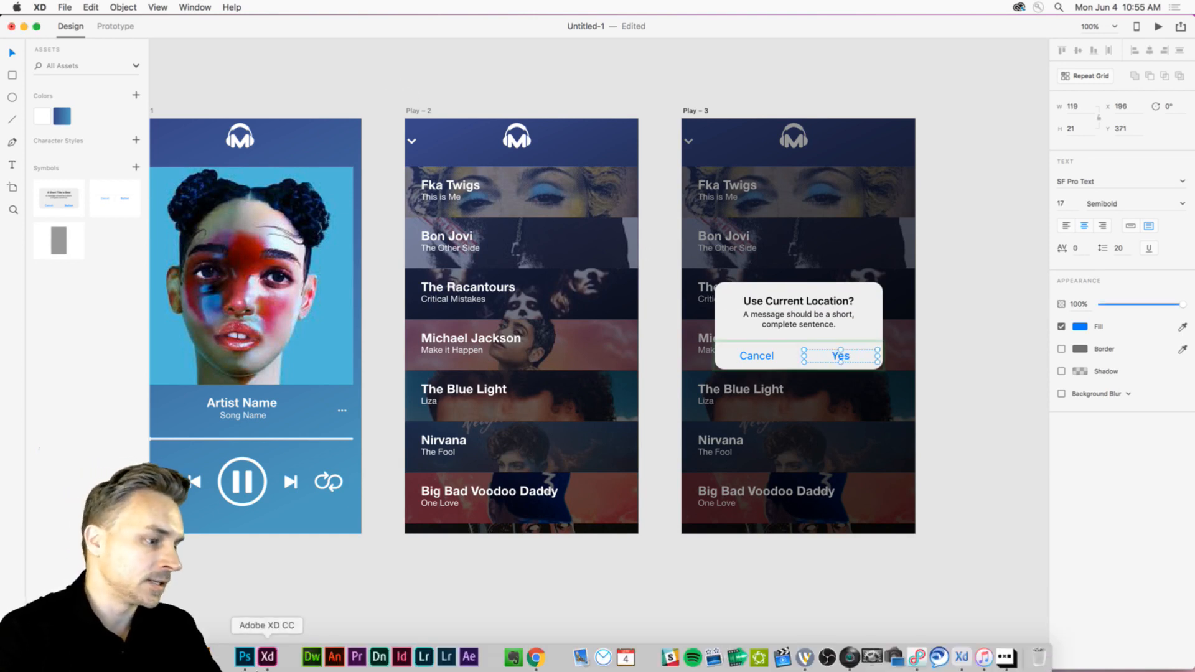
Look over the UI kit sources offered for download, such as Apple iOS, Google Material and Microsoft Windows.
{"action": "left_click", "coordinate": [65, 7]}
{"action": "mouse_move", "coordinate": [65, 63]}
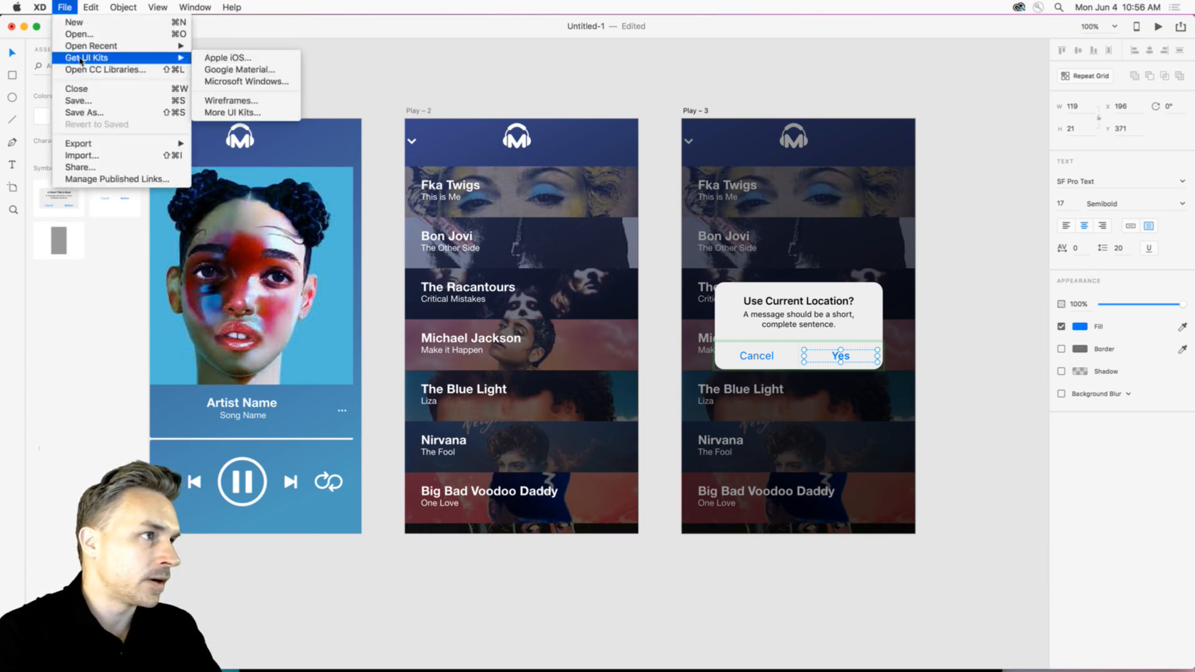
{"action": "left_click", "coordinate": [325, 87]}
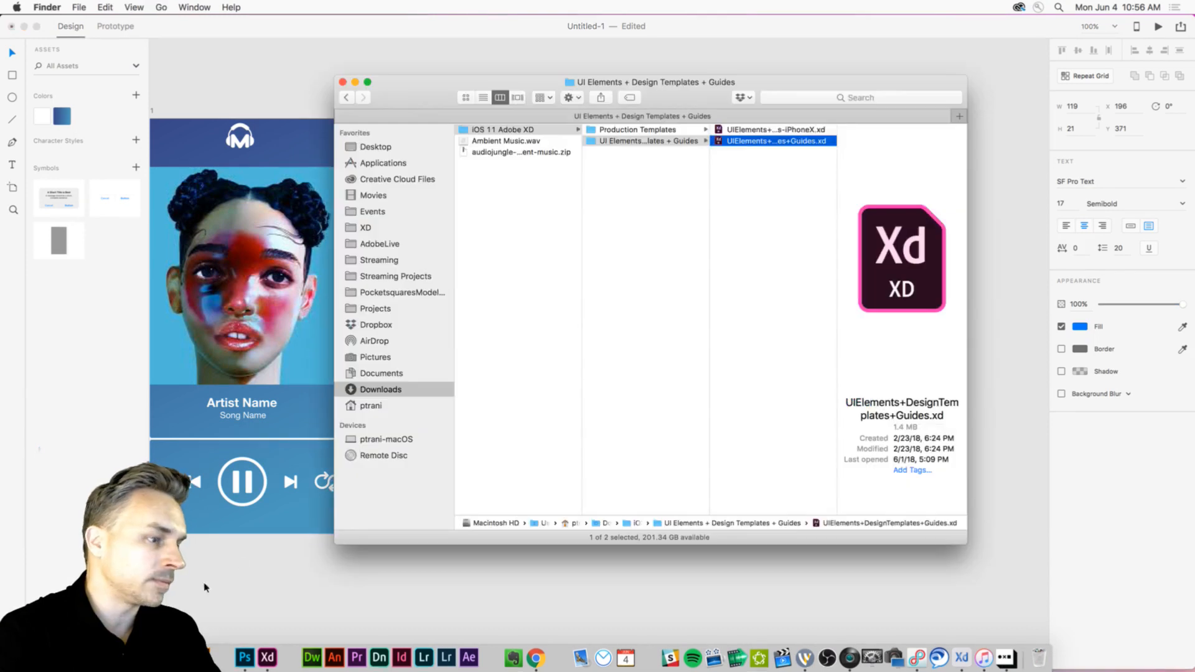
Open the first three XD files in Finder's UI Kits folder, from the Restaurant Icons kit through the Mentor Me UI kit.
{"action": "left_click", "coordinate": [352, 229]}
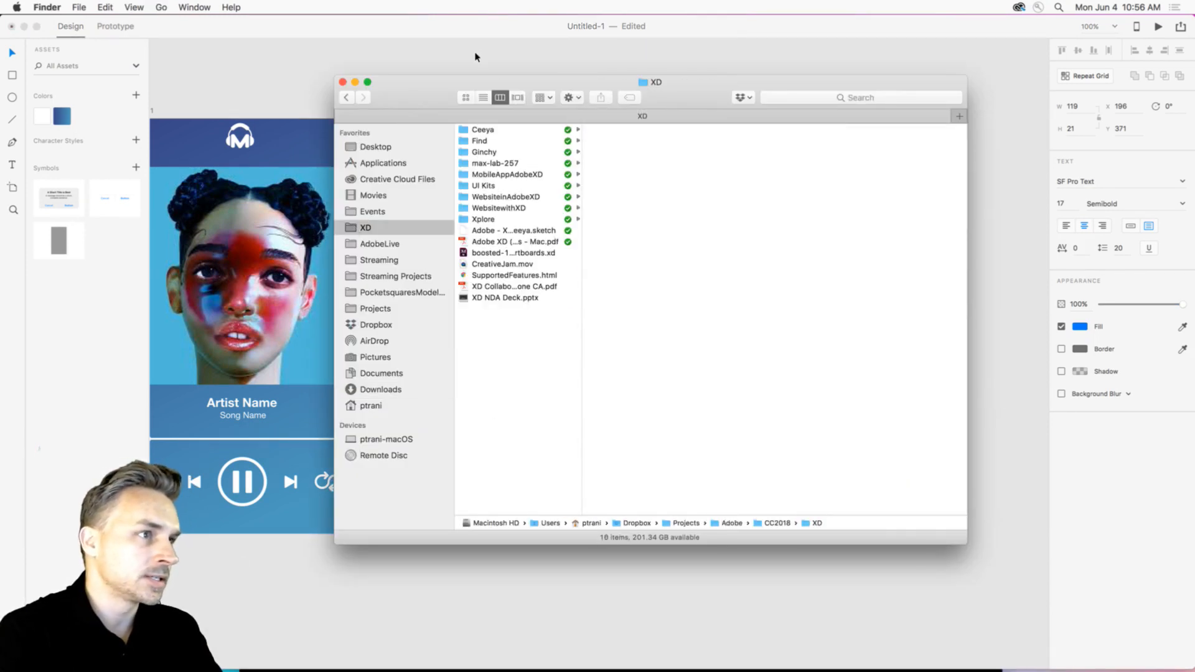
{"action": "left_click", "coordinate": [501, 186]}
{"action": "left_click", "coordinate": [626, 142]}
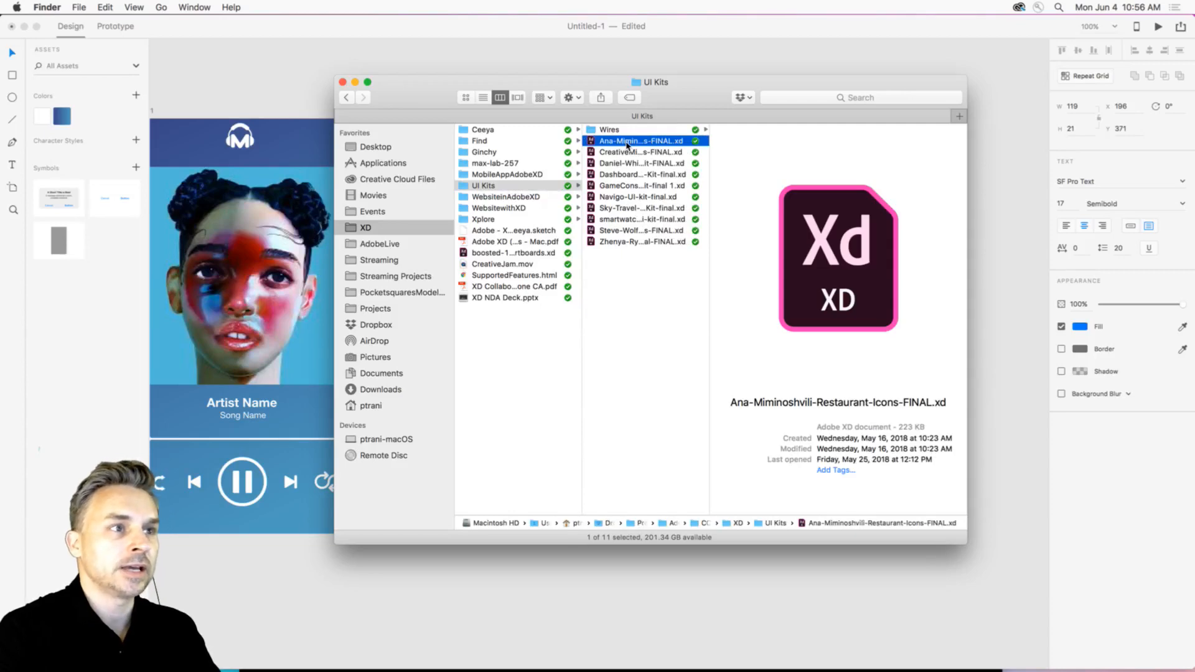
{"action": "left_click", "coordinate": [623, 163], "text": "shift"}
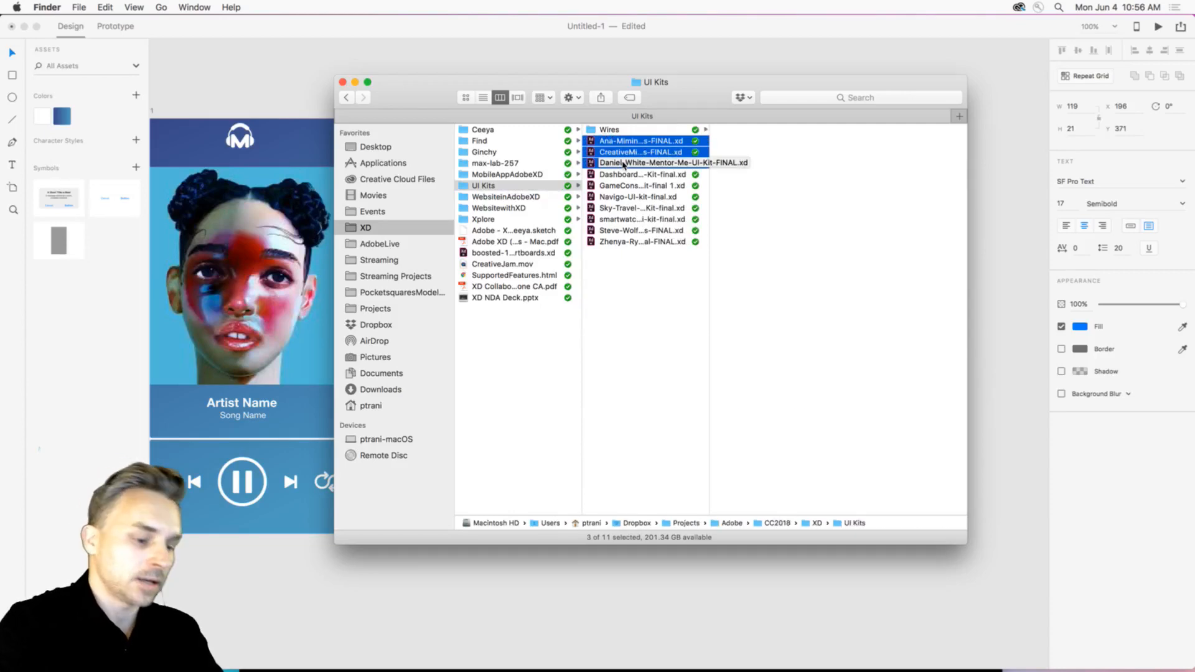
{"action": "key", "text": "super+Tab"}
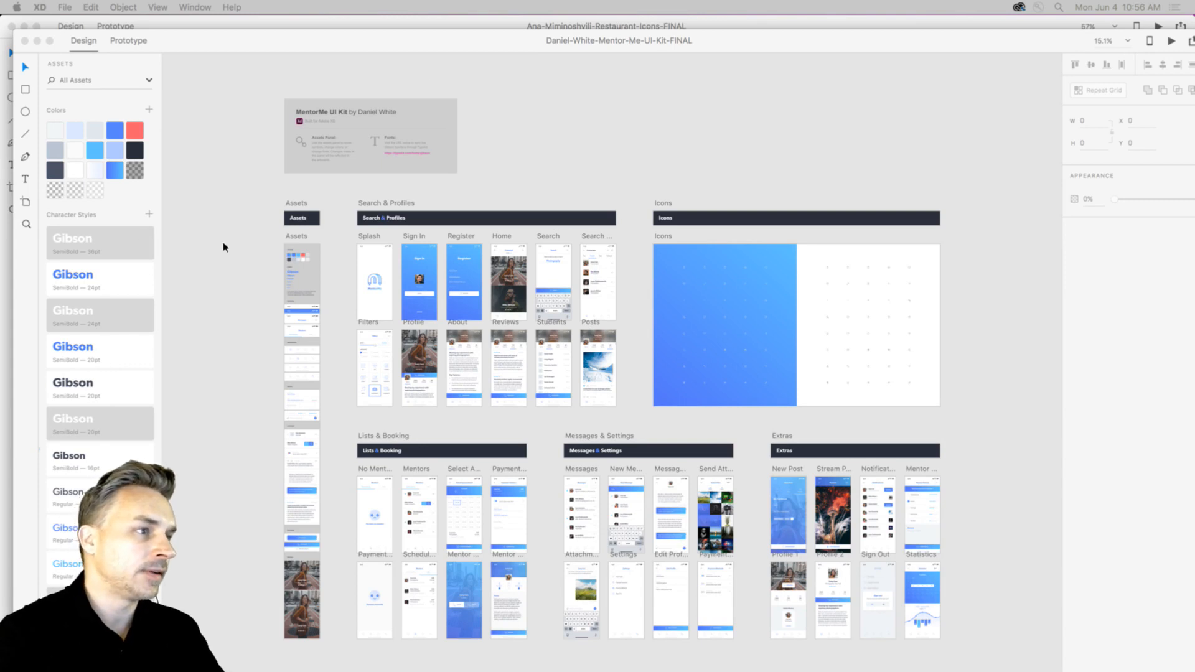
Examine the Mentor Me UI kit's artboards for screens and icons, moving its window up for a better view.
{"action": "left_click", "coordinate": [243, 347]}
{"action": "left_click_drag", "start_coordinate": [242, 347], "coordinate": [241, 307]}
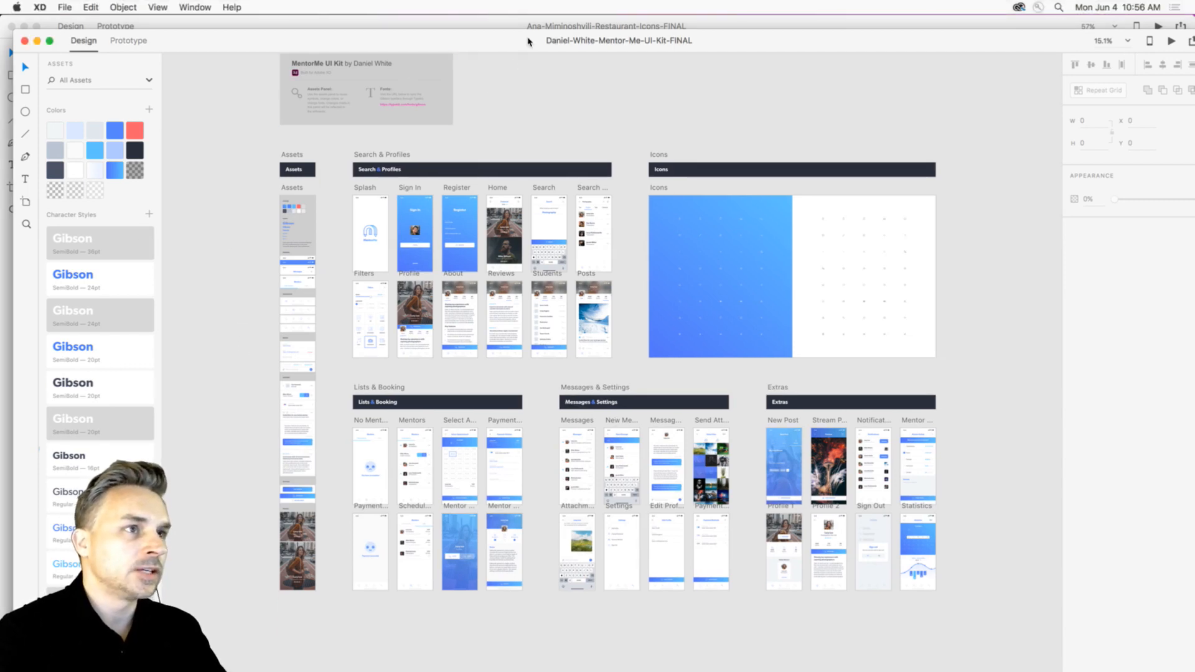
{"action": "left_click_drag", "start_coordinate": [527, 40], "coordinate": [527, 25]}
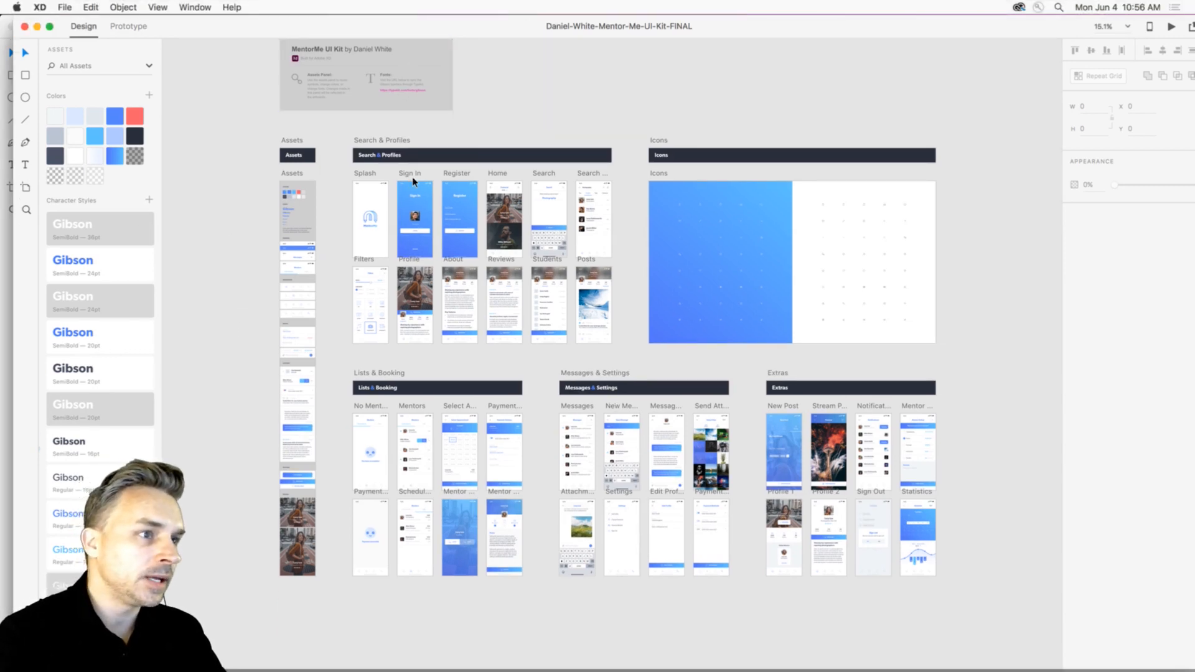
Inspect the Mentor Me kit's Search & Profiles screens up close and close the kit.
{"action": "scroll", "coordinate": [413, 181], "scroll_direction": "up", "scroll_amount": 10}
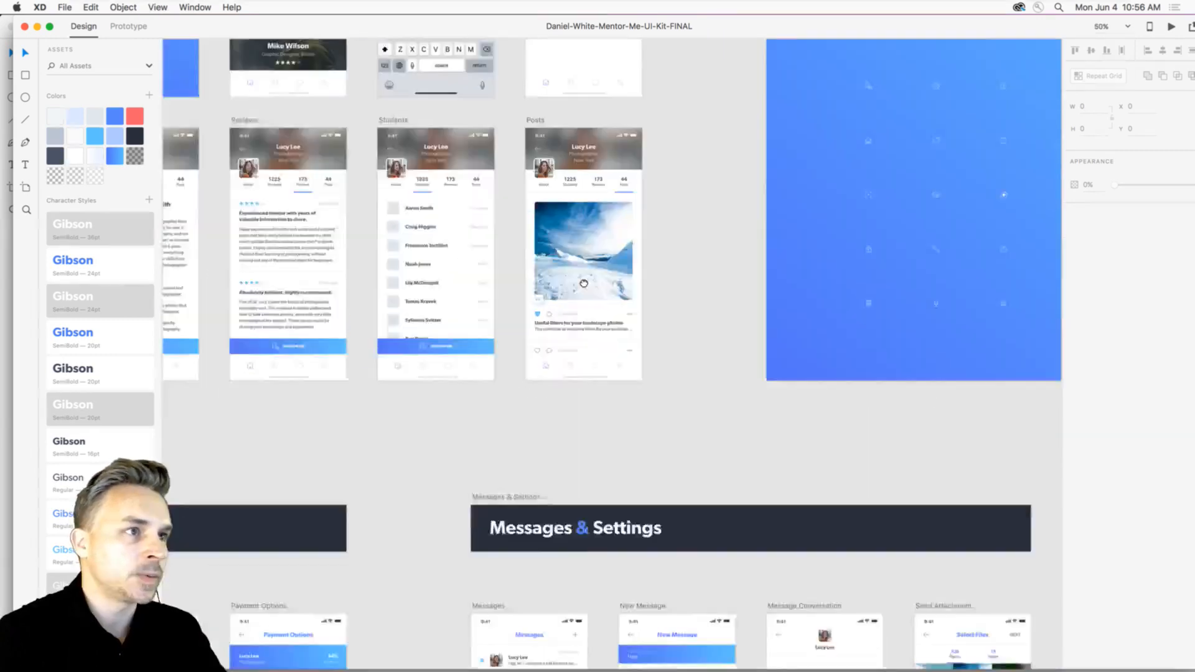
{"action": "scroll", "coordinate": [801, 416], "scroll_direction": "up", "scroll_amount": 2}
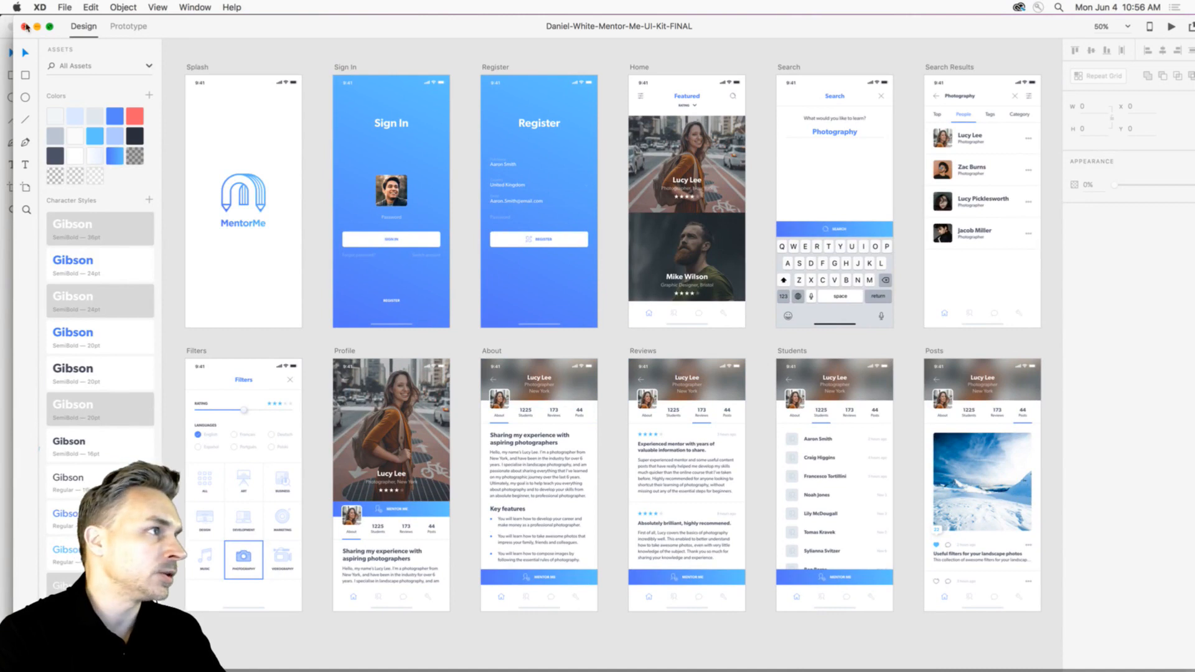
{"action": "left_click", "coordinate": [25, 26]}
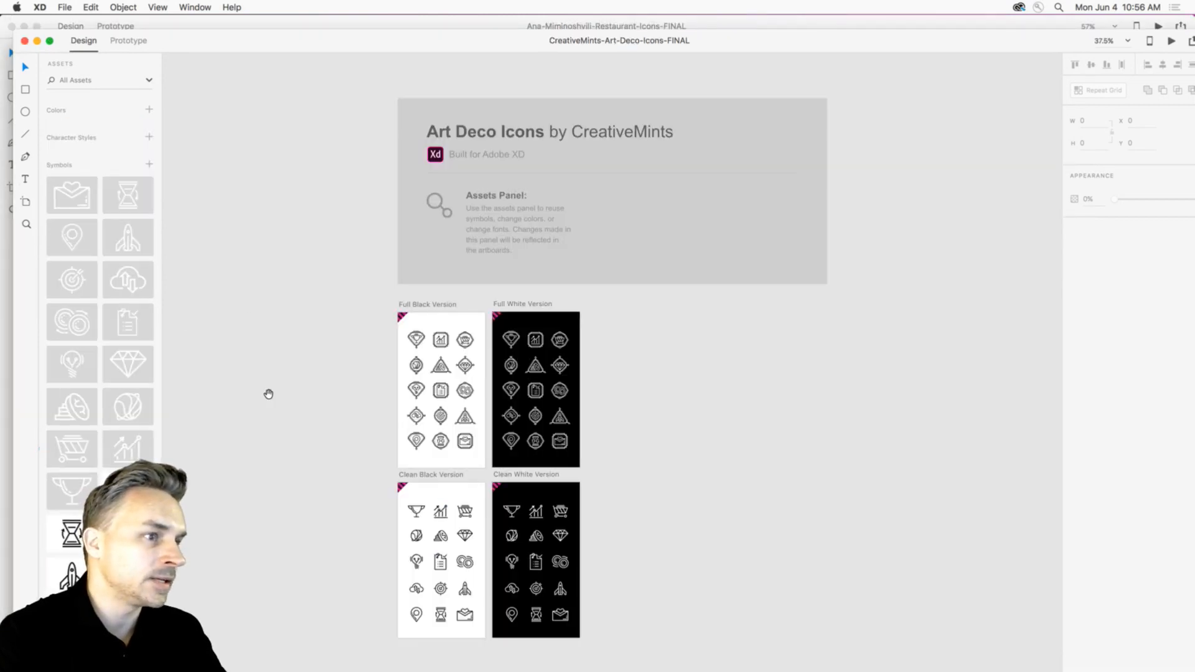
Examine the Art Deco Icons kit's full and clean icon versions at actual size and close the kit.
{"action": "left_click_drag", "start_coordinate": [267, 394], "coordinate": [283, 379]}
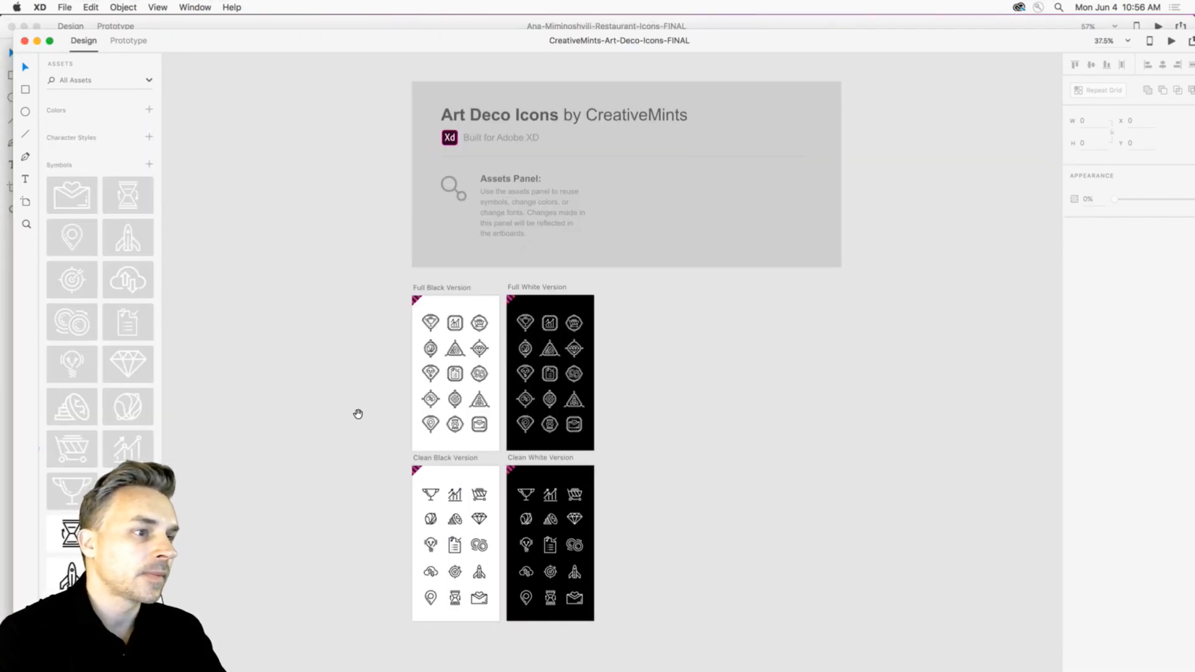
{"action": "left_click_drag", "start_coordinate": [357, 413], "coordinate": [417, 332]}
{"action": "key", "text": "super+1"}
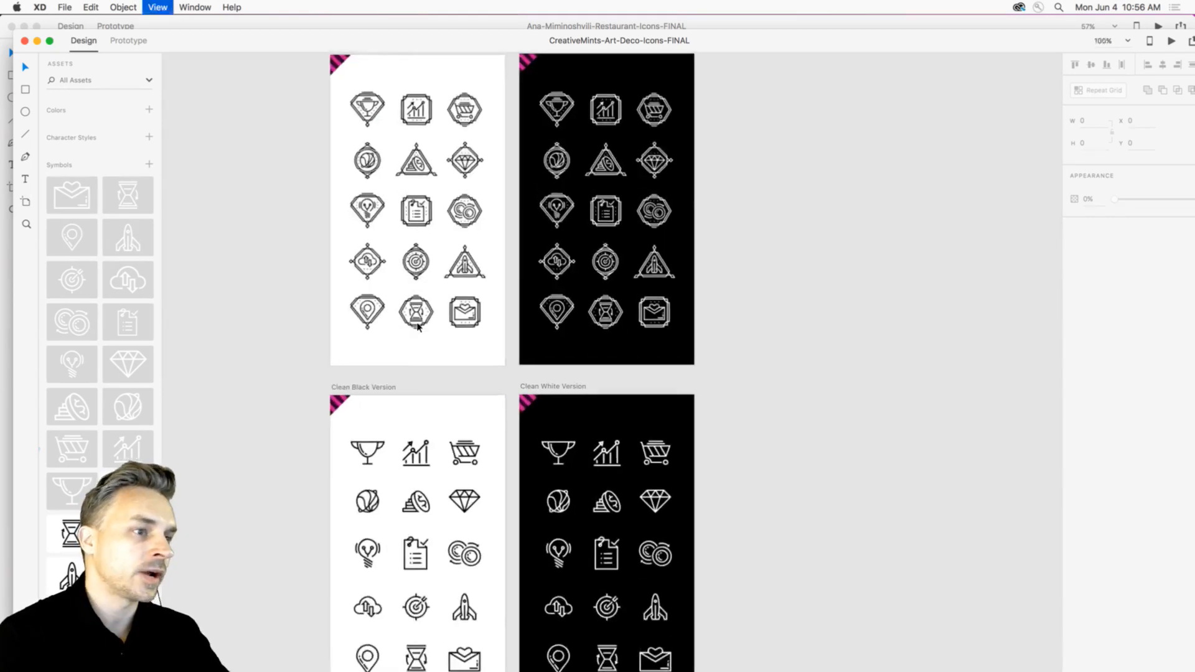
{"action": "scroll", "coordinate": [62, 336], "scroll_direction": "down", "scroll_amount": 5}
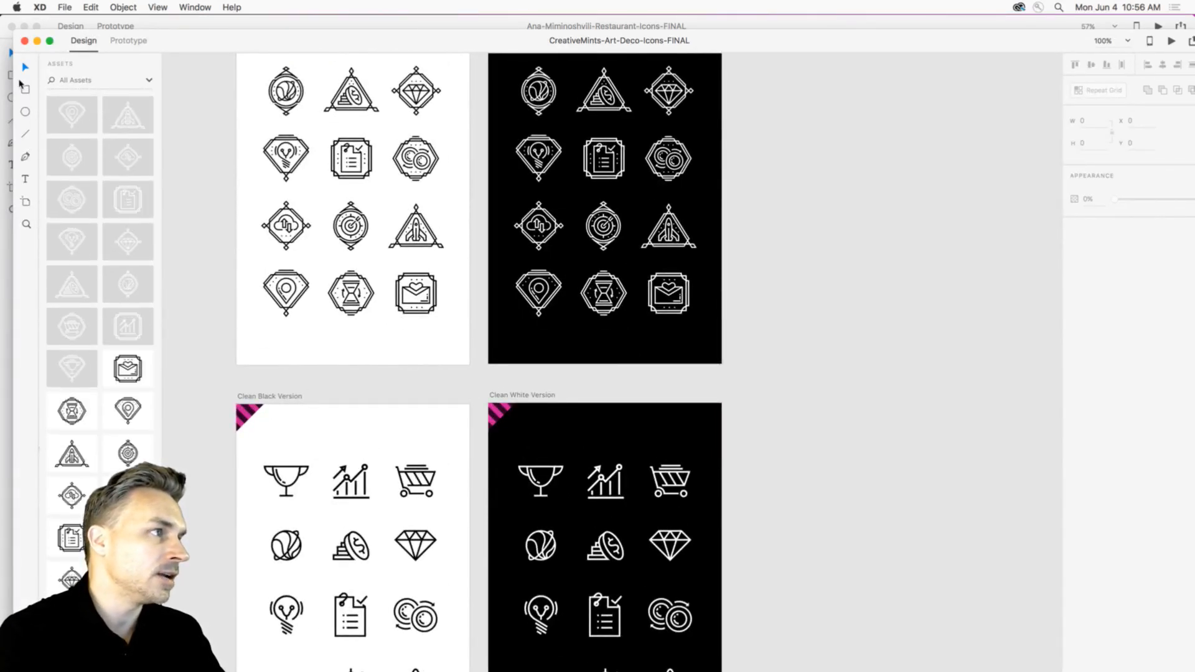
{"action": "left_click", "coordinate": [24, 40]}
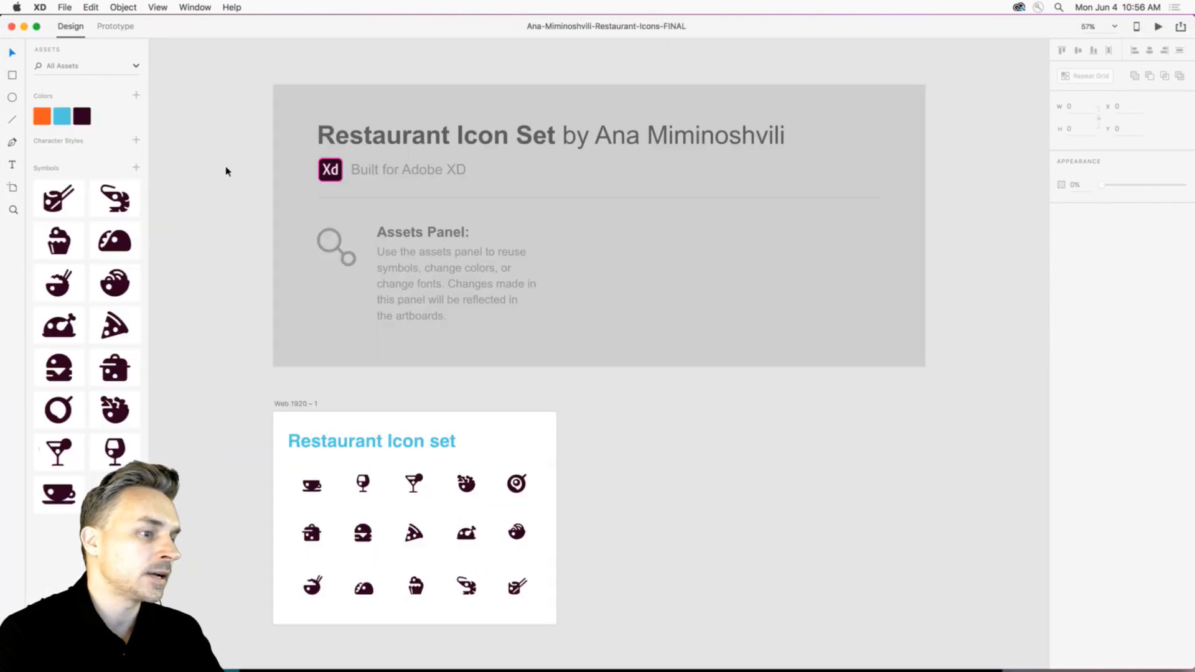
View the Restaurant Icon Set's artboard and close the kit to return to the untitled music app design.
{"action": "scroll", "coordinate": [392, 96], "scroll_direction": "down", "scroll_amount": 5}
{"action": "key", "text": "super+1"}
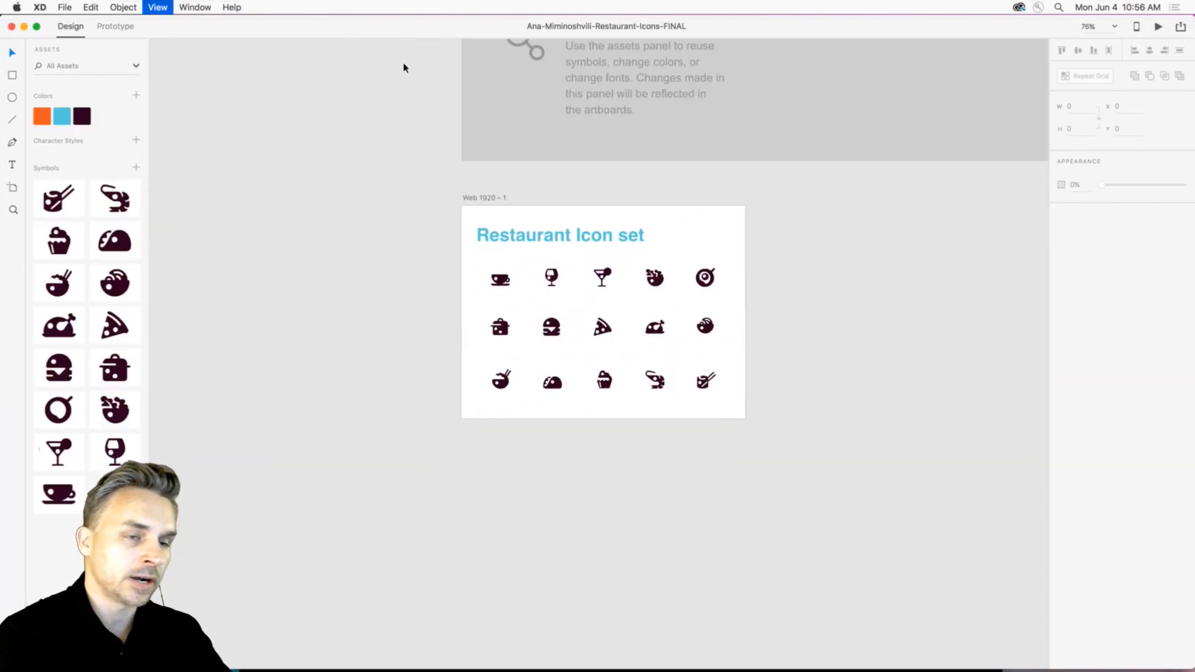
{"action": "left_click", "coordinate": [11, 27]}
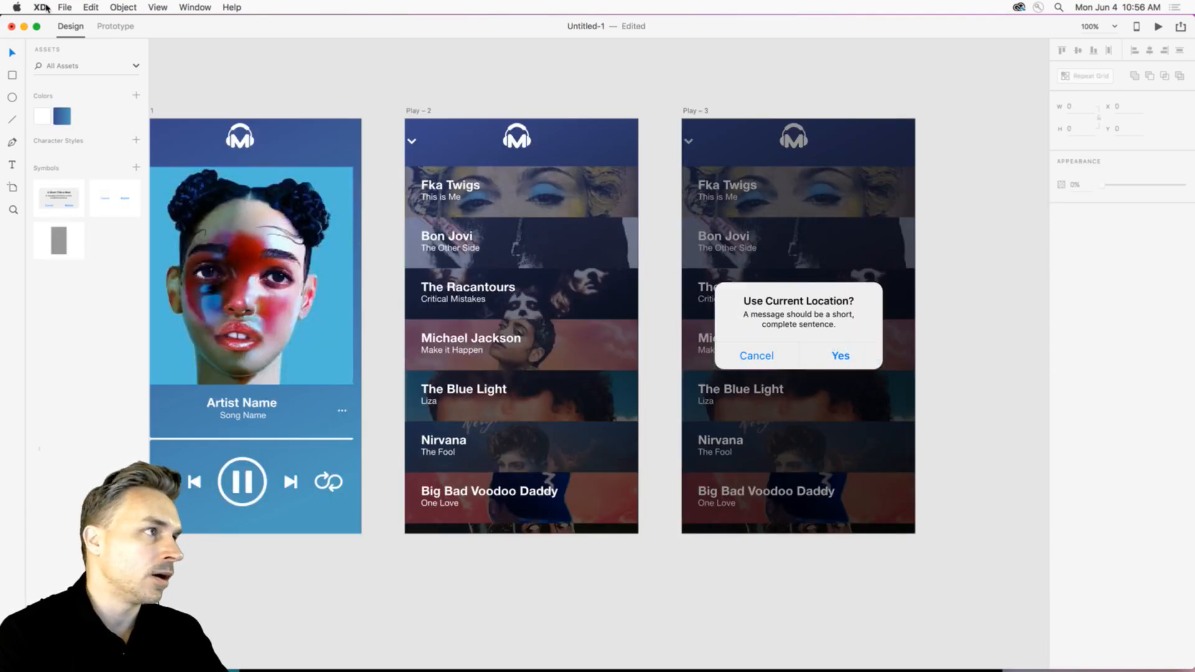
Check the list of UI kits offered for download and bring all four music app artboards into view.
{"action": "left_click", "coordinate": [65, 7]}
{"action": "mouse_move", "coordinate": [87, 57]}
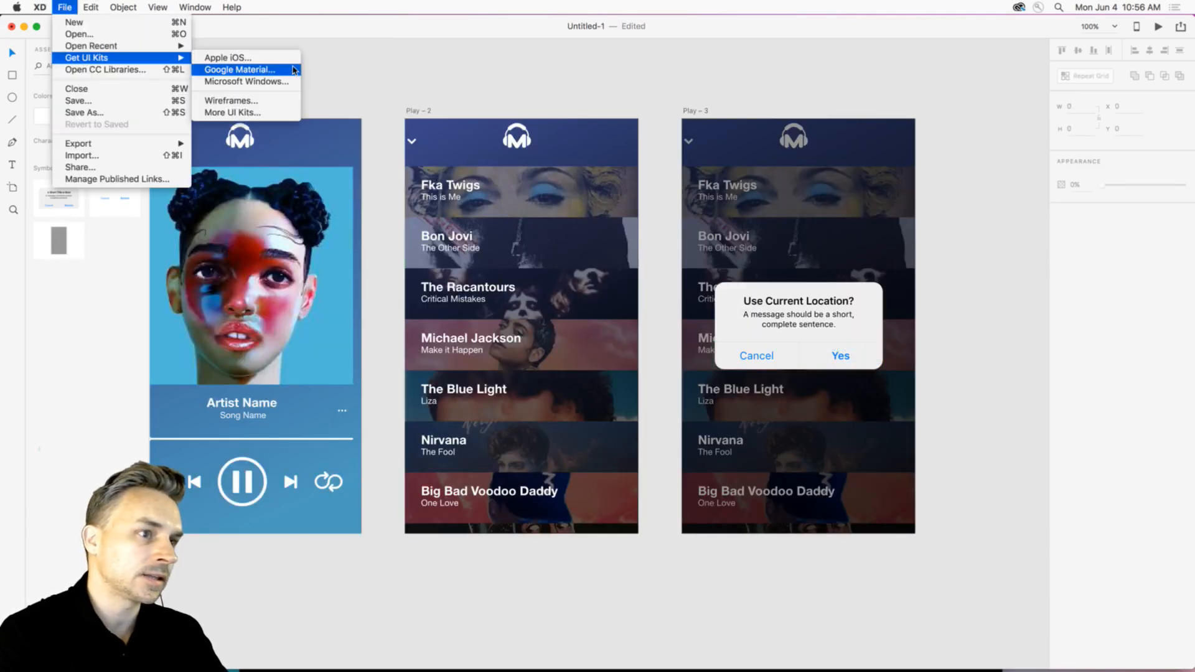
{"action": "left_click", "coordinate": [427, 62]}
{"action": "left_click_drag", "start_coordinate": [379, 73], "coordinate": [592, 93]}
{"action": "scroll", "coordinate": [507, 85], "scroll_direction": "down", "scroll_amount": 2}
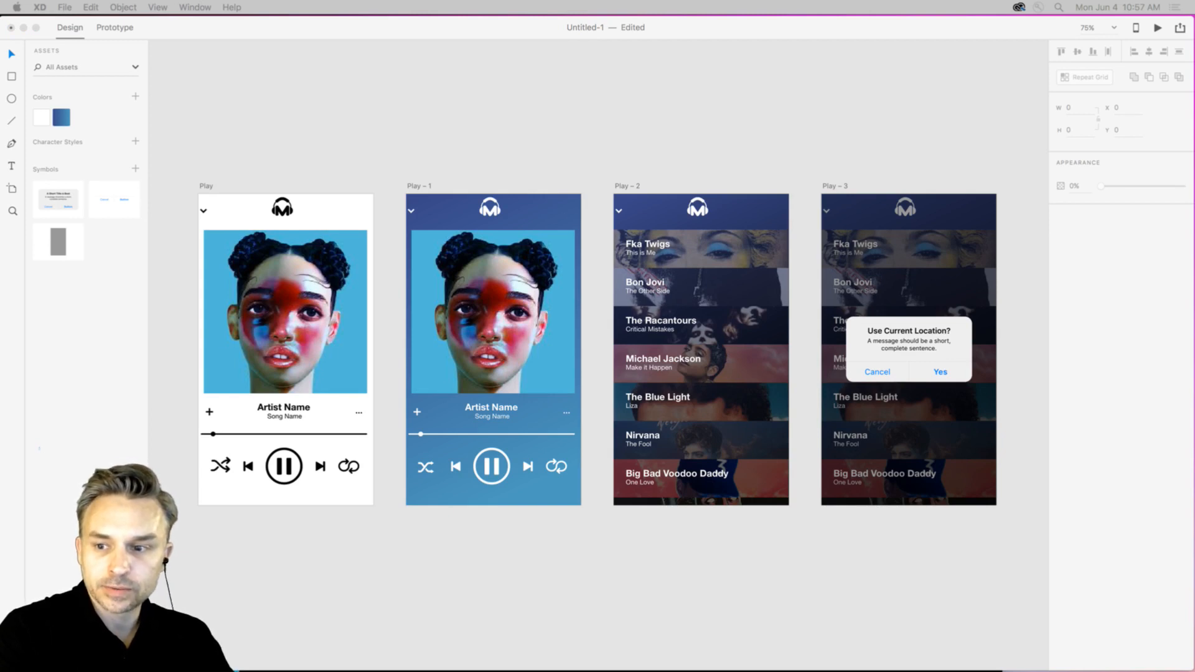
Move the portrait around on the Play – 1 artboard and place it slightly higher, at about X 13, Y 66.
{"action": "left_click", "coordinate": [807, 158]}
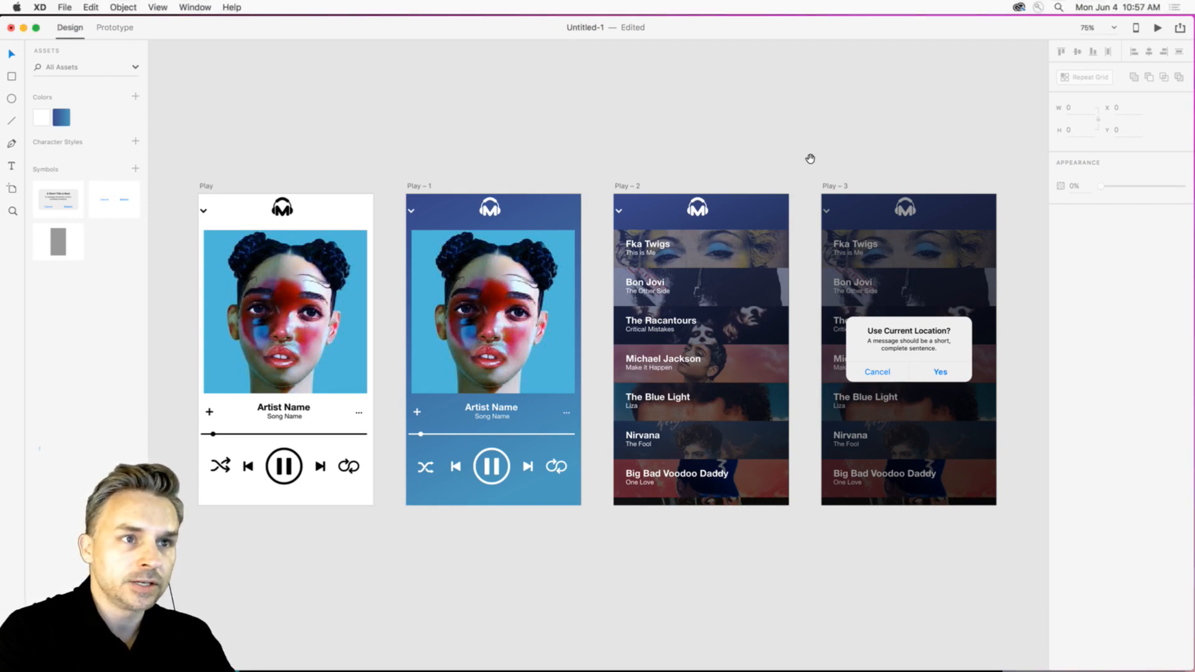
{"action": "left_click_drag", "start_coordinate": [807, 158], "coordinate": [715, 127]}
{"action": "left_click_drag", "start_coordinate": [374, 125], "coordinate": [548, 133]}
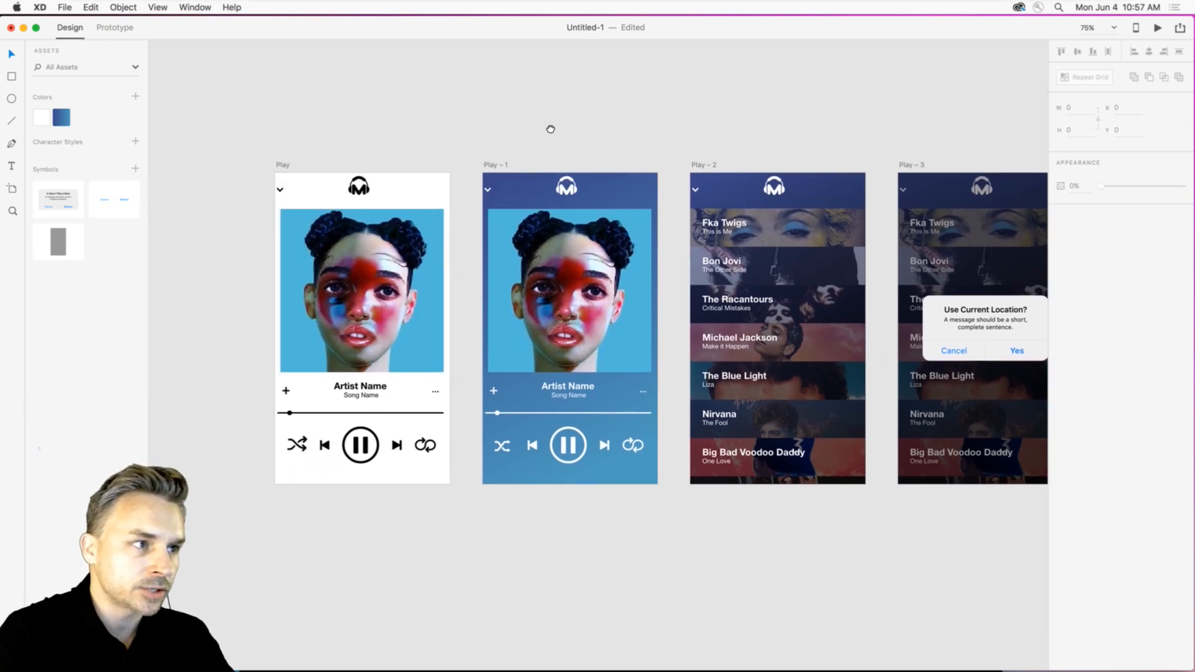
{"action": "left_click", "coordinate": [526, 267]}
{"action": "key", "text": "super+1"}
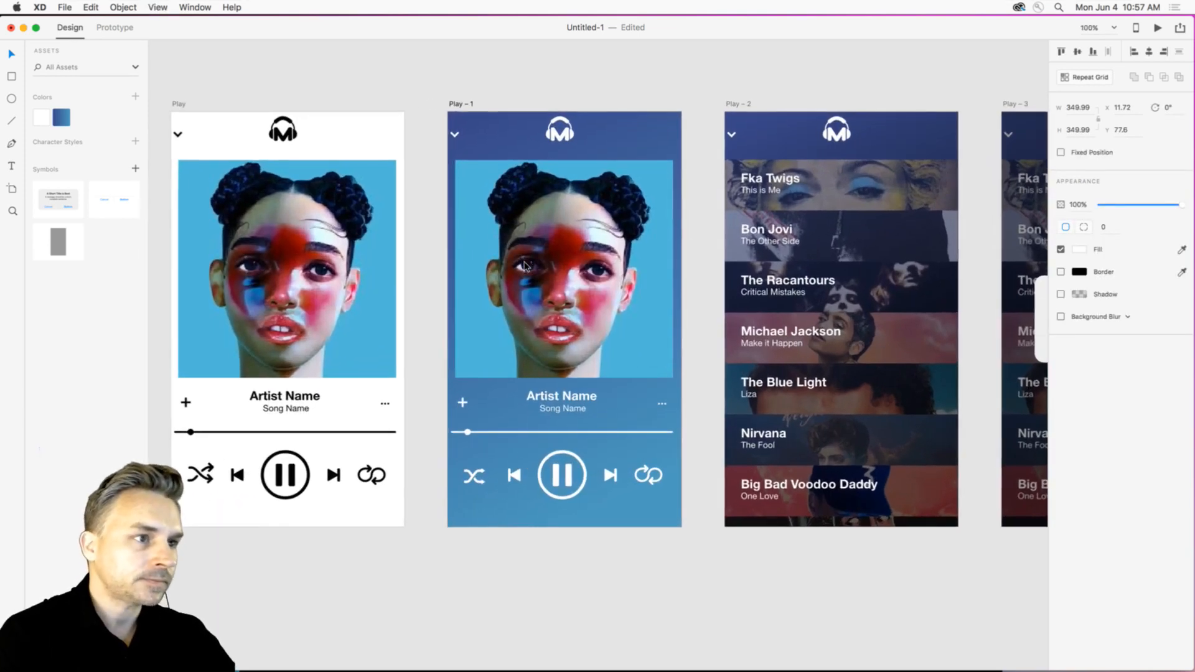
{"action": "left_click_drag", "start_coordinate": [496, 243], "coordinate": [600, 331]}
{"action": "left_click_drag", "start_coordinate": [570, 222], "coordinate": [562, 279]}
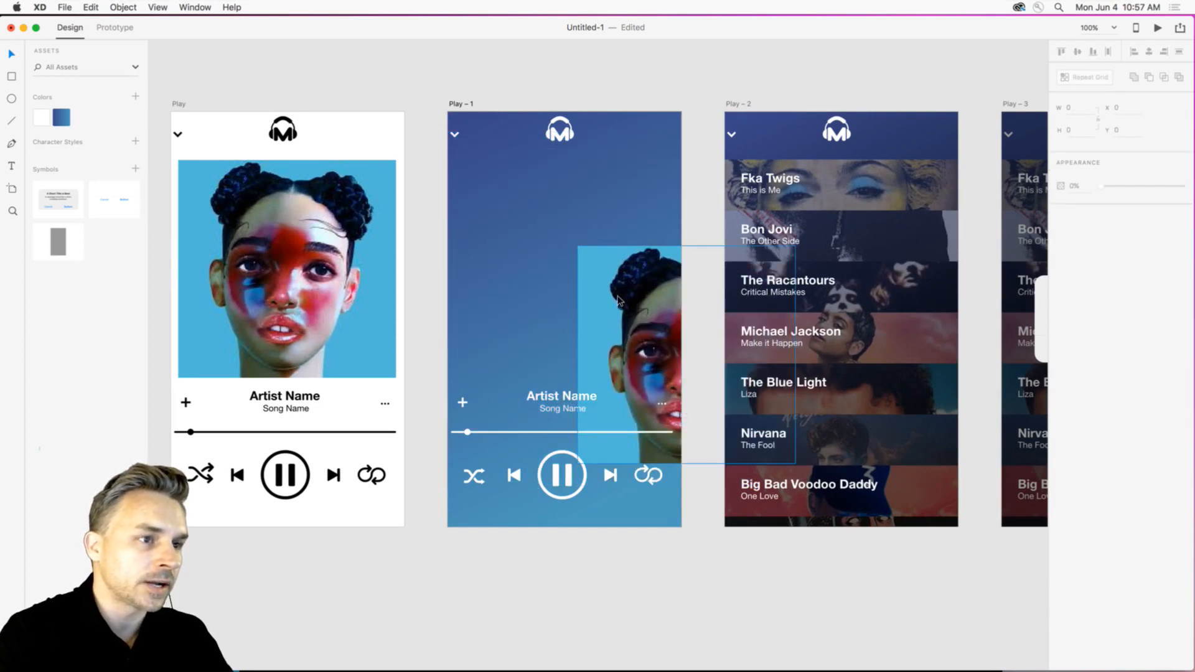
{"action": "left_click", "coordinate": [635, 318]}
{"action": "left_click_drag", "start_coordinate": [647, 327], "coordinate": [554, 257]}
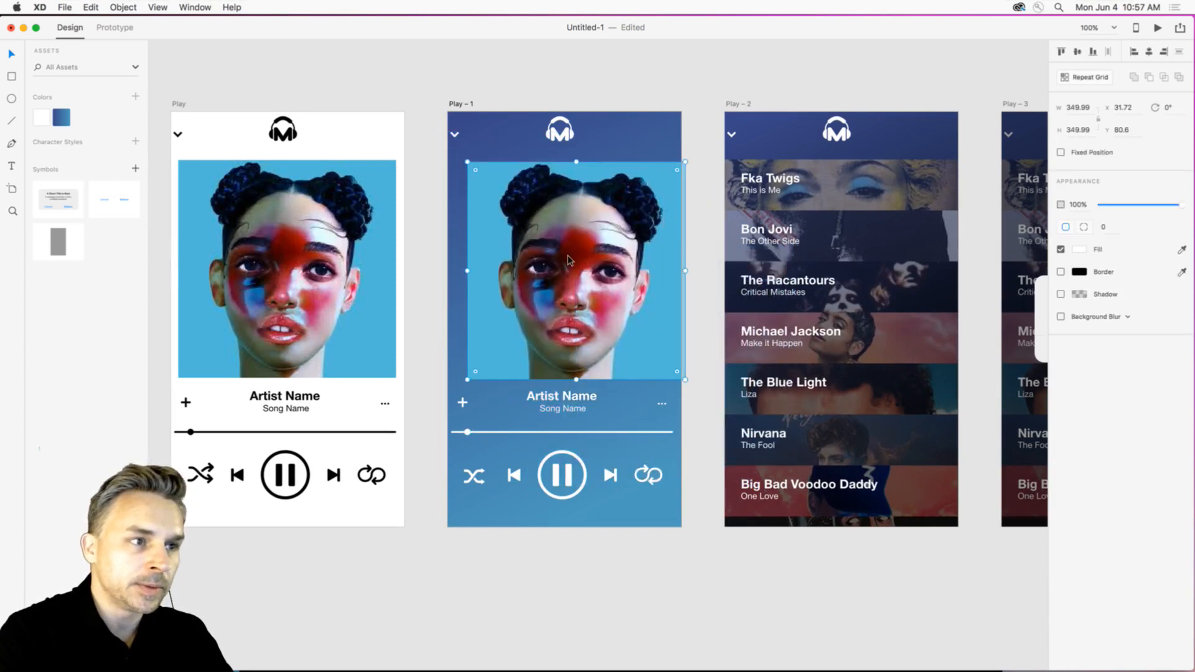
{"action": "left_click_drag", "start_coordinate": [540, 254], "coordinate": [528, 244]}
Draw a 213 by 213 square over the portrait on Play – 1 and mask the portrait with that shape.
{"action": "left_click", "coordinate": [12, 76]}
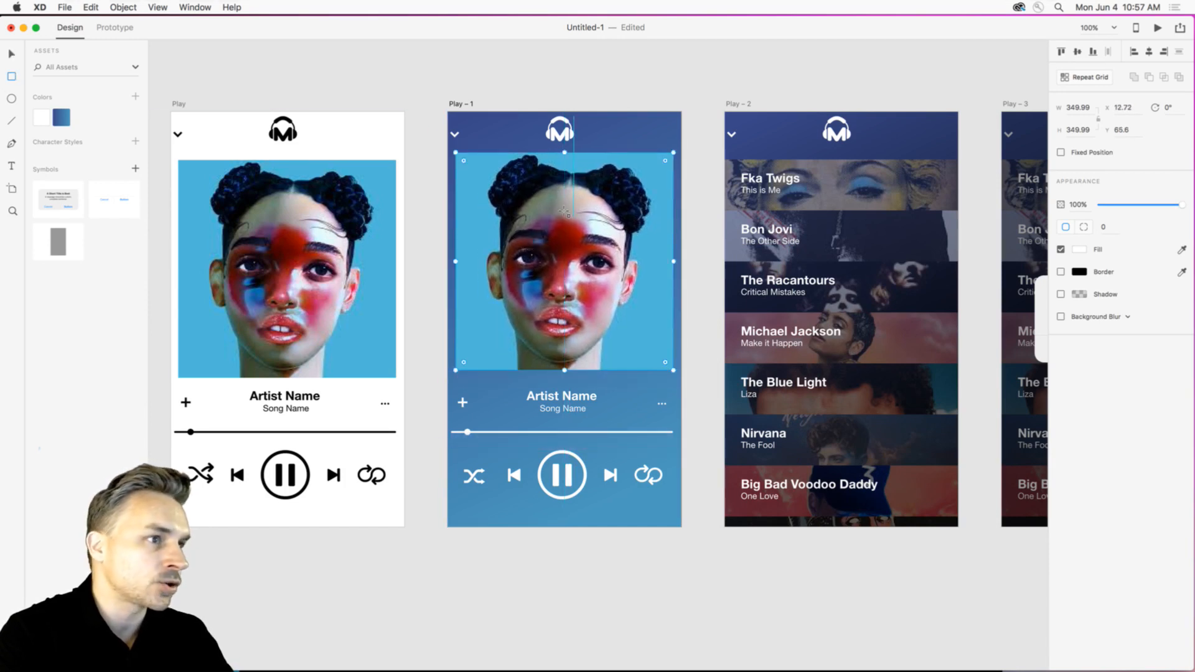
{"action": "mouse_move", "coordinate": [491, 188]}
{"action": "left_mouse_down"}
{"action": "mouse_move", "coordinate": [618, 299]}
{"action": "mouse_move", "coordinate": [600, 315]}
{"action": "mouse_move", "coordinate": [623, 319]}
{"action": "left_mouse_up"}
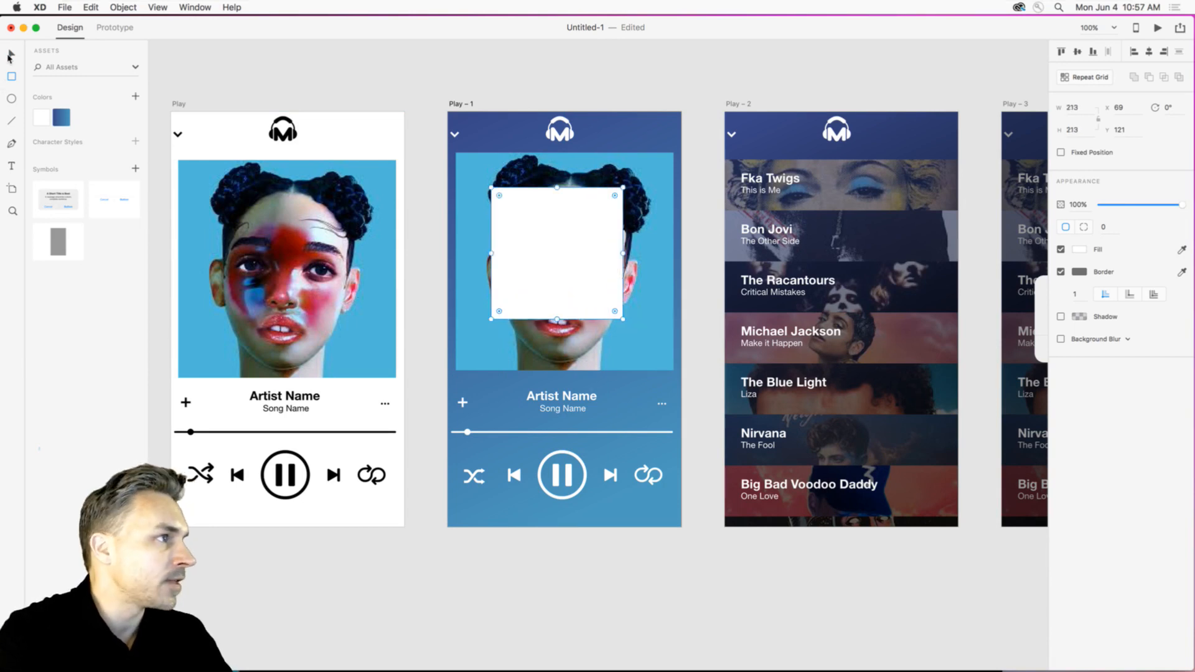
{"action": "left_click", "coordinate": [10, 56]}
{"action": "left_click", "coordinate": [593, 176]}
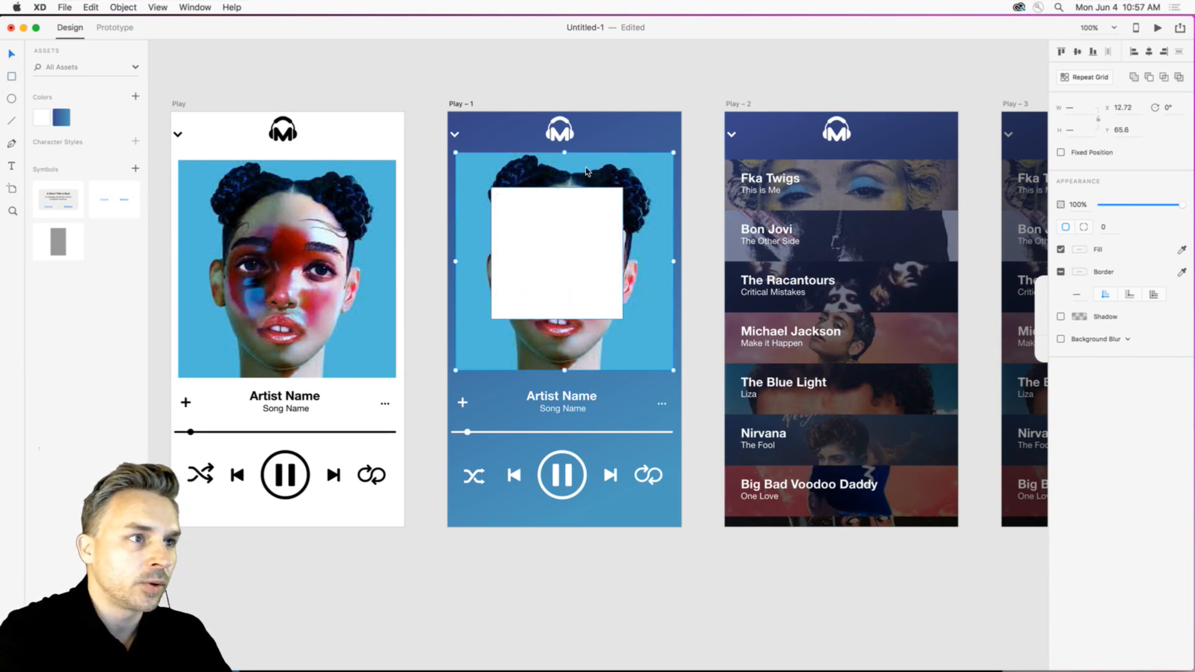
{"action": "right_click", "coordinate": [586, 171]}
{"action": "key", "text": "Escape"}
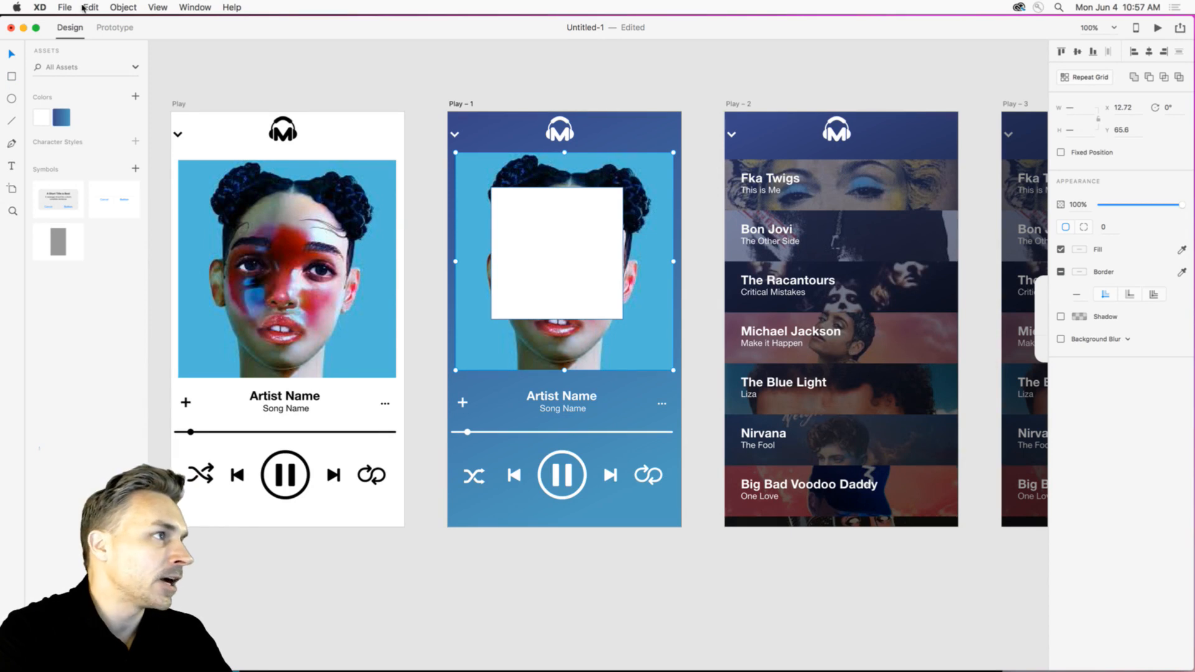
{"action": "left_click", "coordinate": [123, 7]}
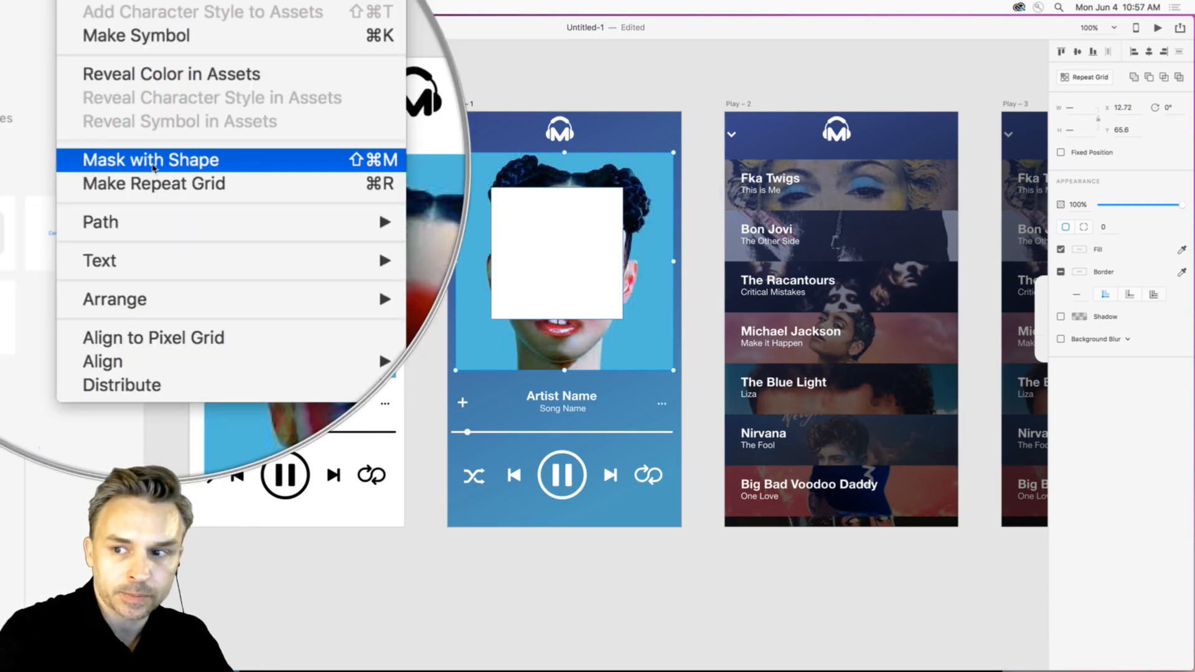
{"action": "left_click", "coordinate": [153, 164]}
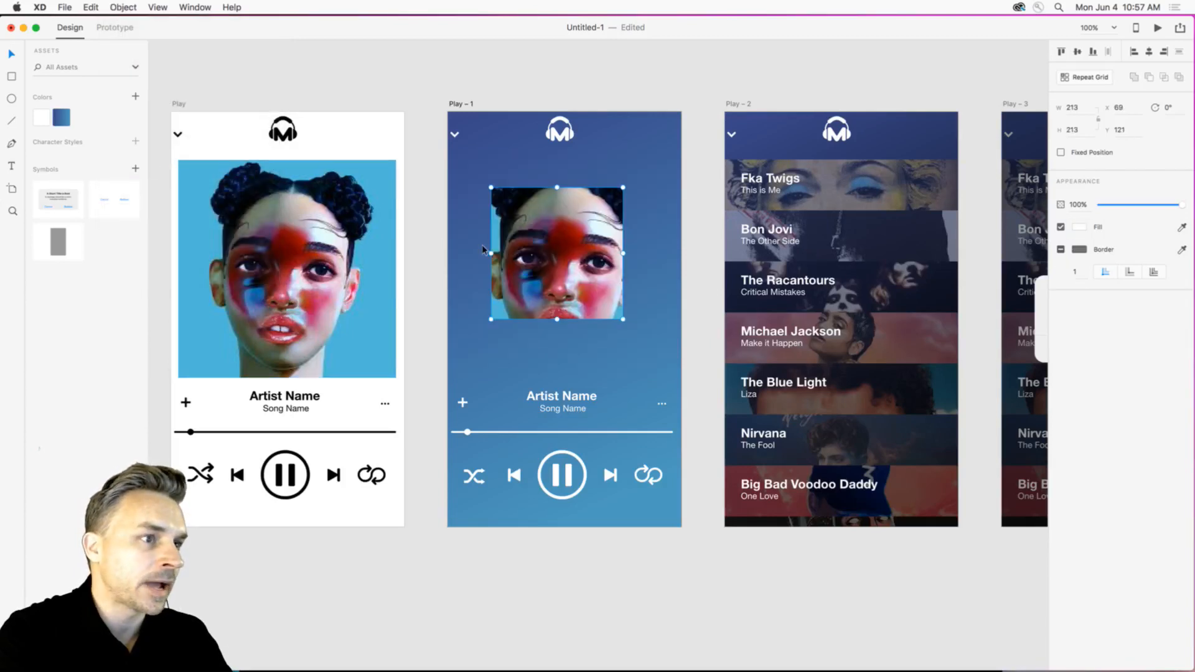
Enlarge the masked portrait to about 365 by 365 so it nearly spans the width of the Play – 1 artboard.
{"action": "left_click_drag", "start_coordinate": [489, 322], "coordinate": [452, 359]}
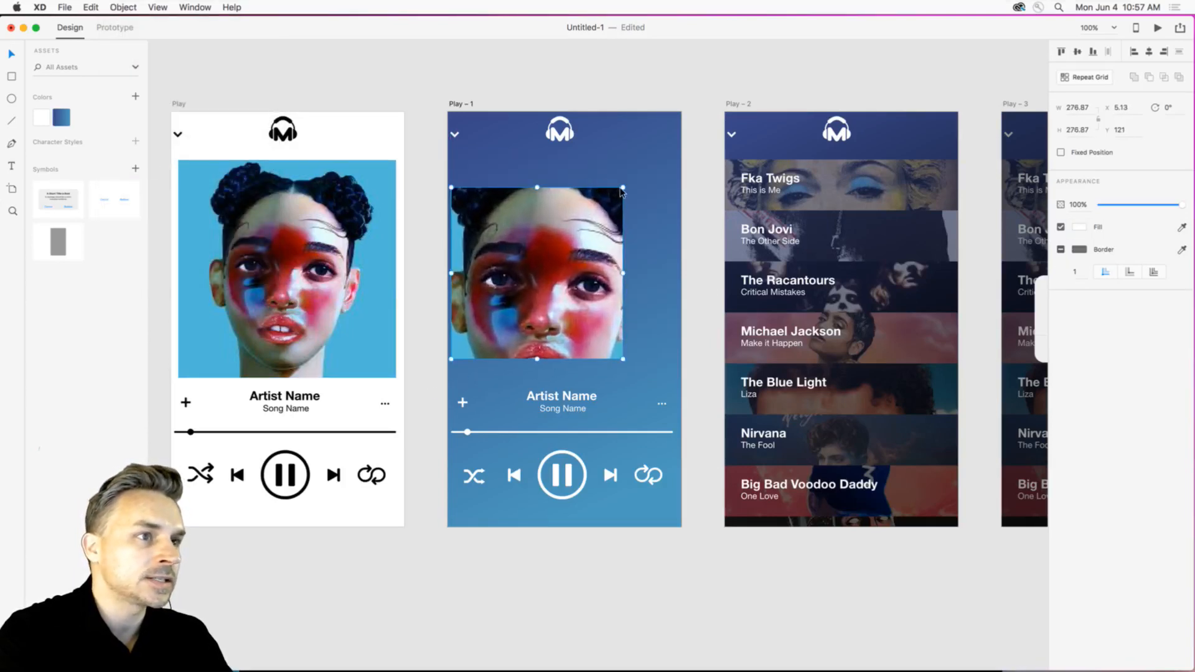
{"action": "left_click_drag", "start_coordinate": [626, 187], "coordinate": [684, 133]}
{"action": "mouse_move", "coordinate": [563, 189]}
{"action": "left_mouse_down"}
{"action": "mouse_move", "coordinate": [562, 221]}
{"action": "mouse_move", "coordinate": [563, 206]}
{"action": "left_mouse_up"}
Shift the portrait upward inside its mask on Play – 1 to show more of the lower face.
{"action": "double_click", "coordinate": [534, 217]}
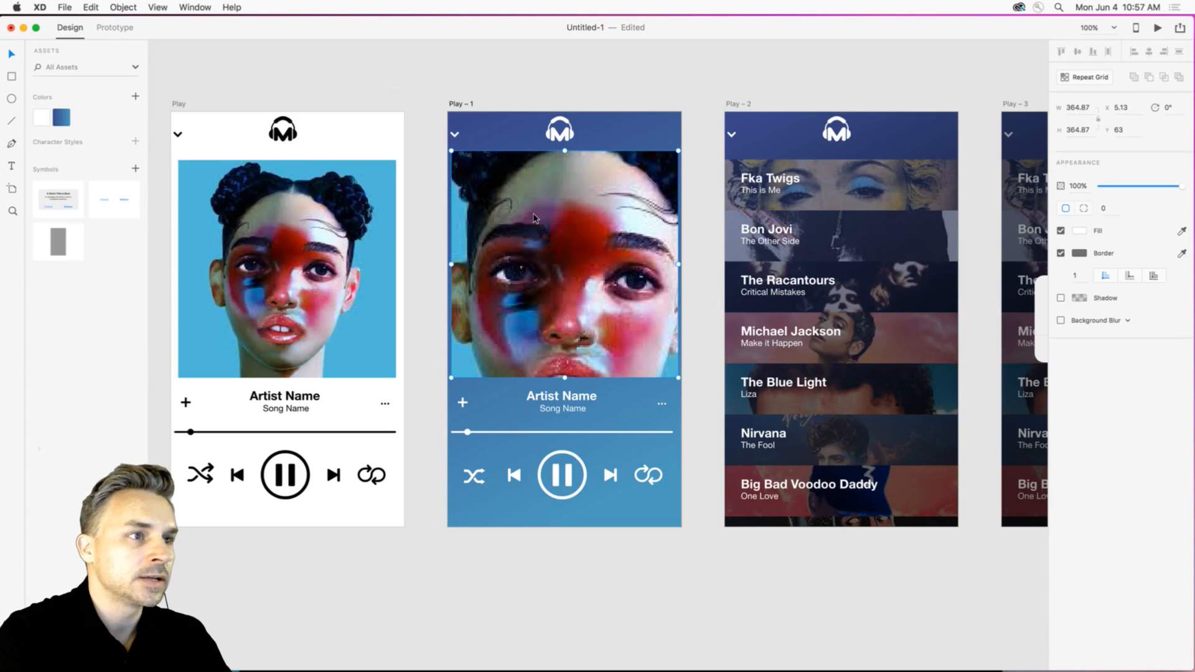
{"action": "left_click_drag", "start_coordinate": [530, 288], "coordinate": [504, 238]}
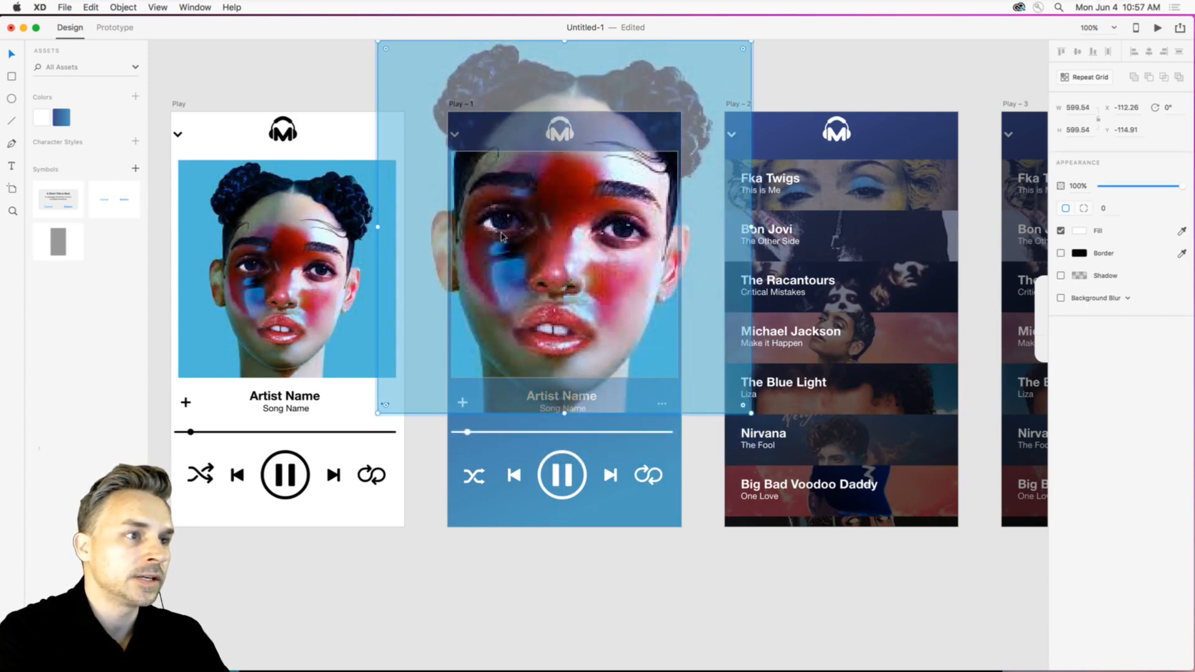
{"action": "left_click", "coordinate": [318, 68]}
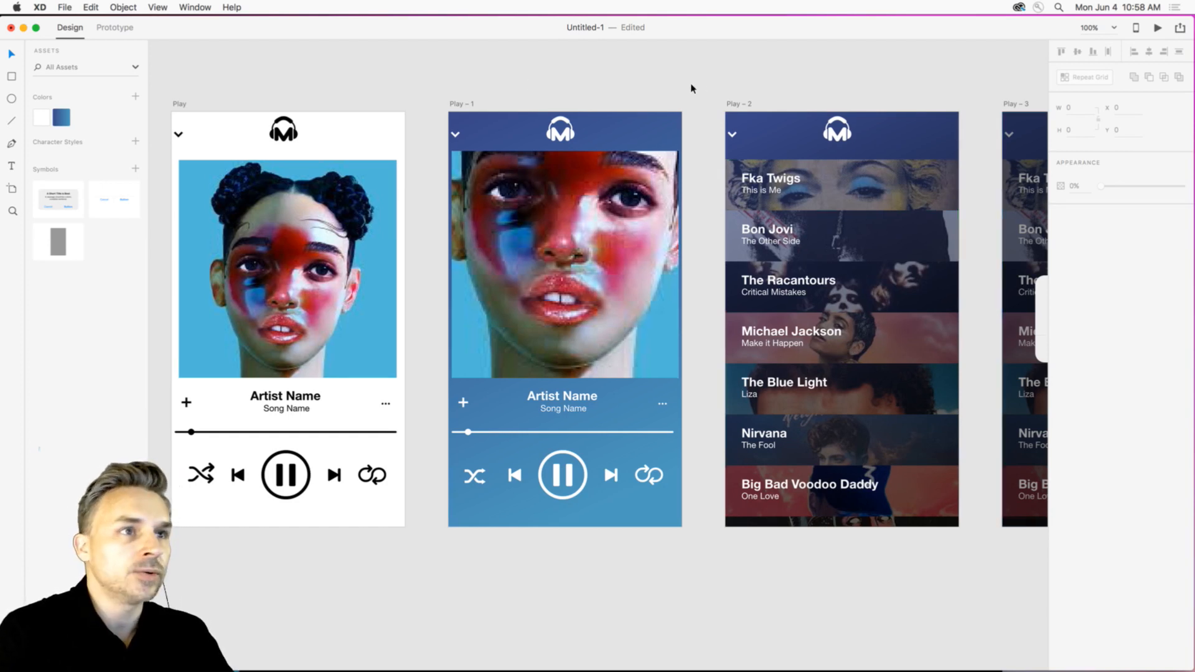
Minimize the untitled design and bring up the Music.xd document.
{"action": "left_click", "coordinate": [23, 27]}
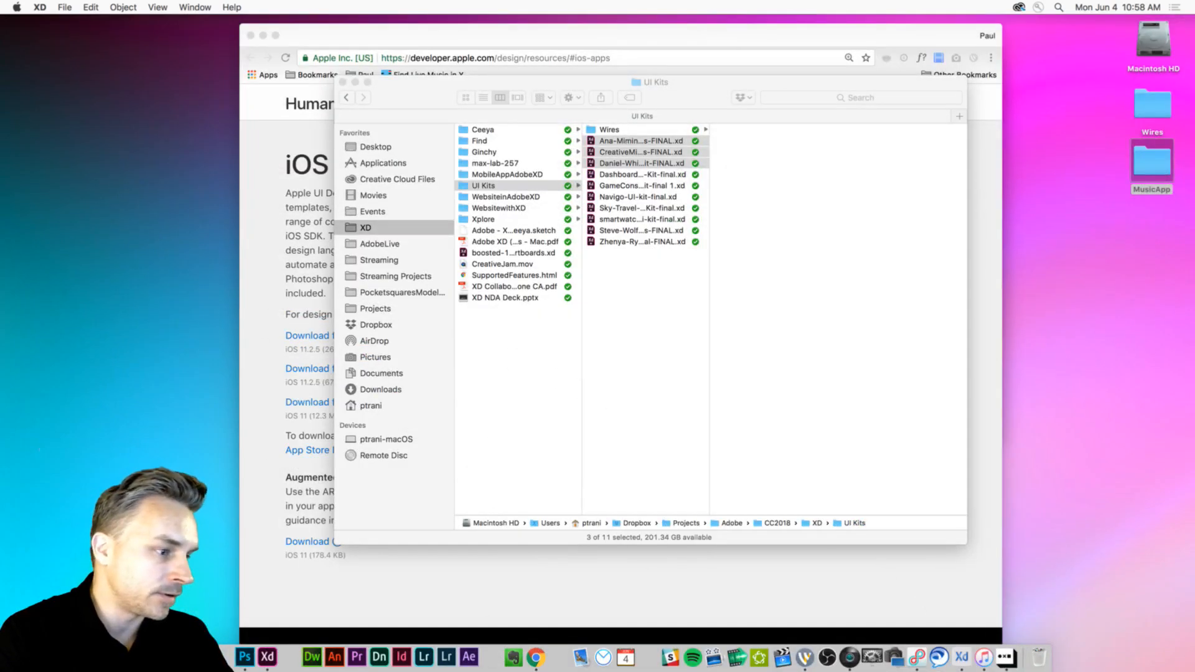
{"action": "right_click", "coordinate": [268, 657]}
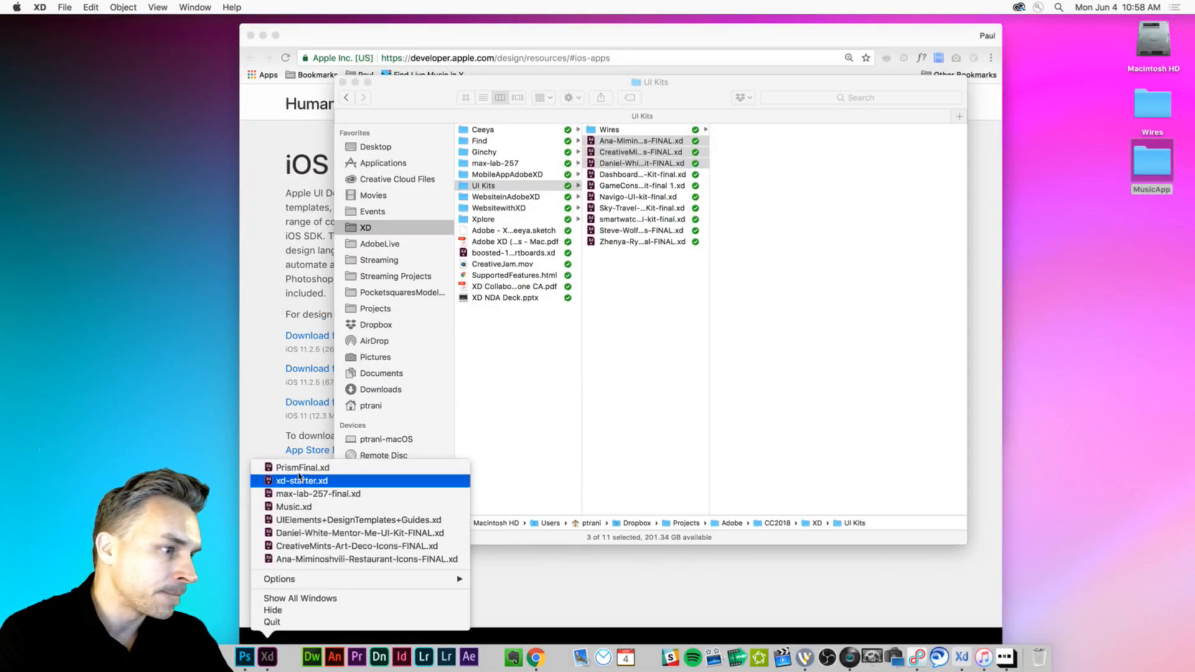
{"action": "left_click", "coordinate": [298, 507]}
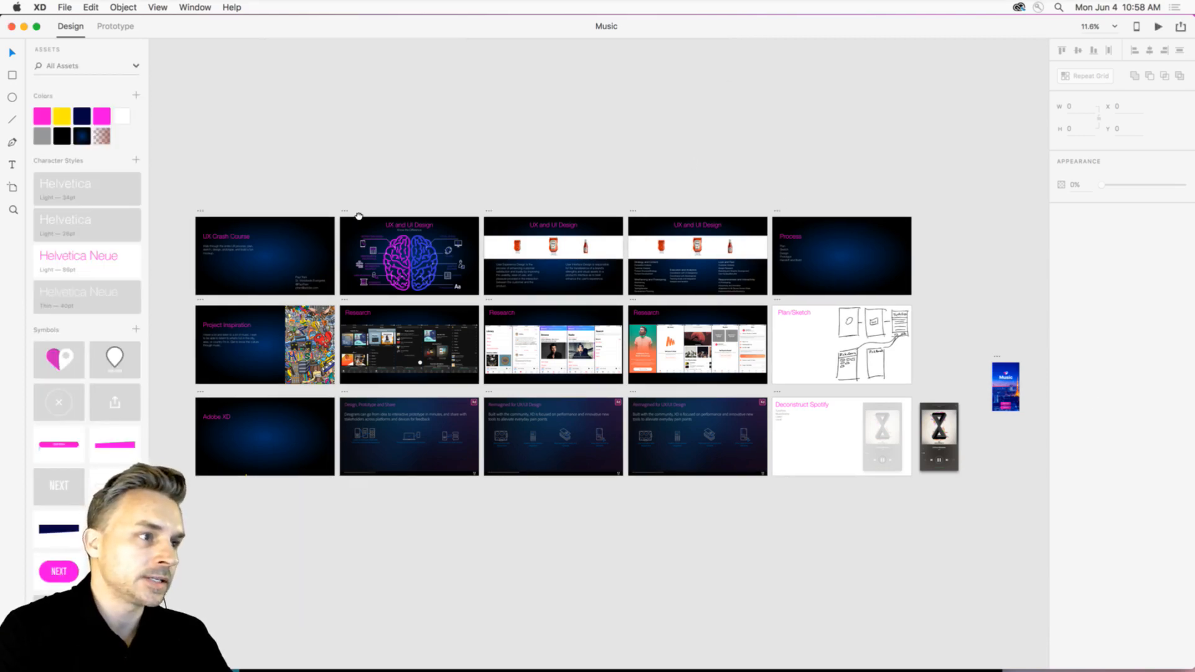
Look through the Music presentation's artboards, from UX and UI Design and Research to Process, Plan/Sketch and Deconstruct Spotify.
{"action": "scroll", "coordinate": [399, 186], "scroll_direction": "left", "scroll_amount": 3}
{"action": "key", "text": "super+equal"}
{"action": "key", "text": "super+equal"}
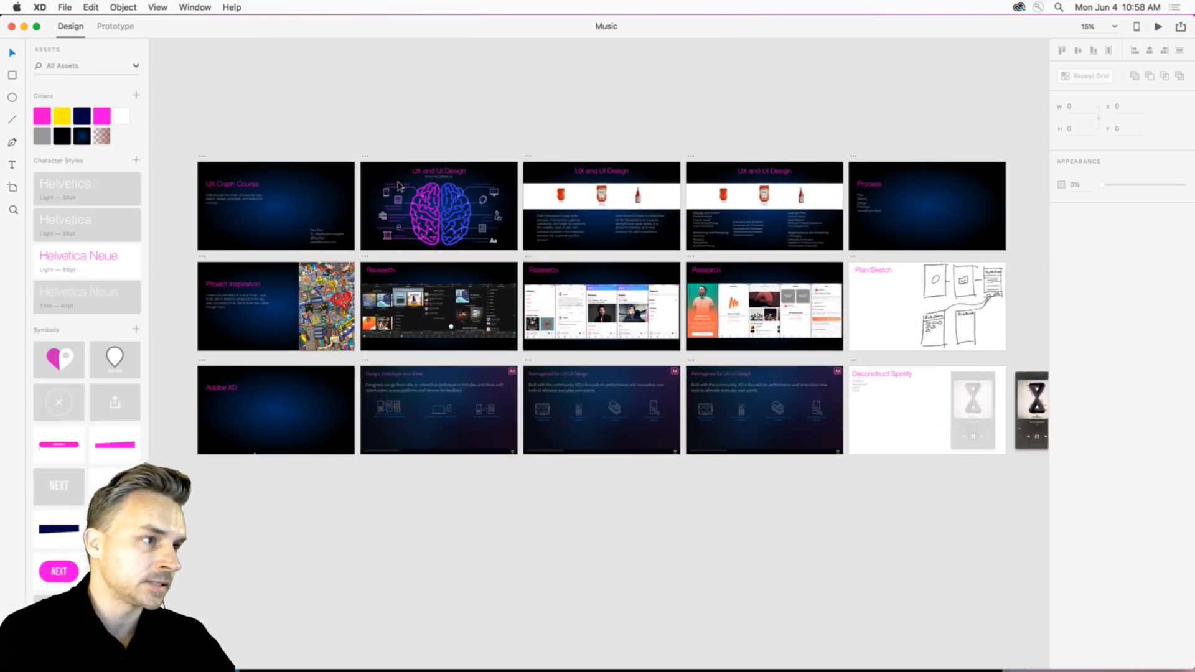
{"action": "scroll", "coordinate": [409, 221], "scroll_direction": "left", "scroll_amount": 5}
{"action": "scroll", "coordinate": [409, 221], "scroll_direction": "up", "scroll_amount": 2}
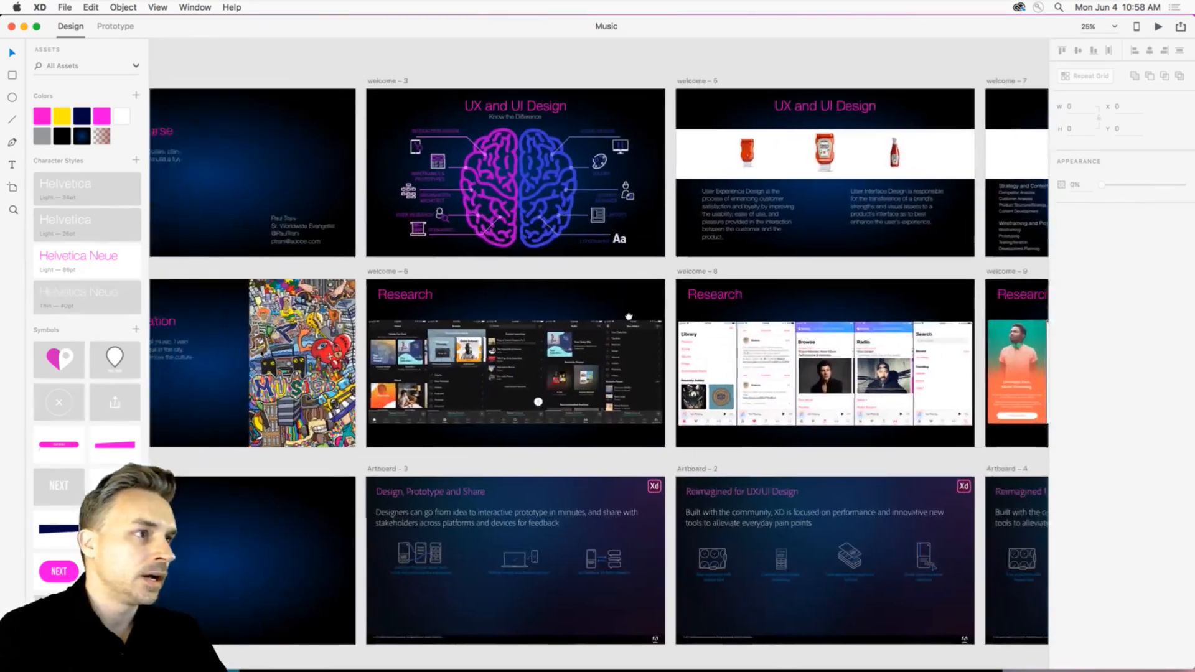
{"action": "scroll", "coordinate": [405, 158], "scroll_direction": "right", "scroll_amount": 10}
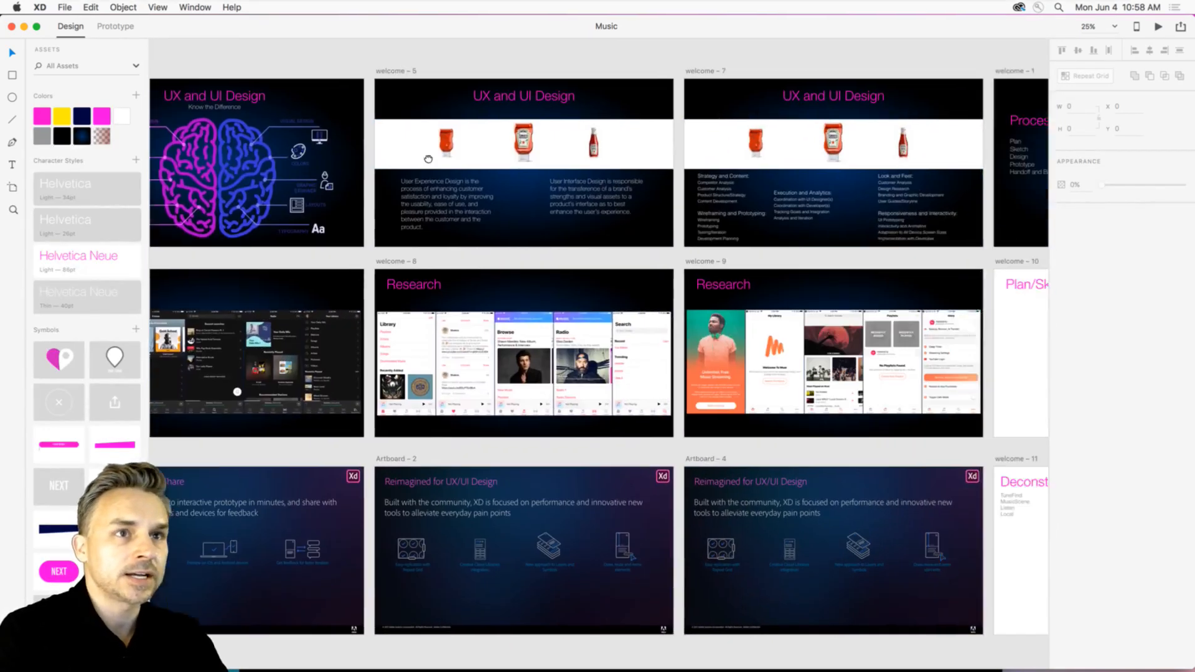
{"action": "scroll", "coordinate": [408, 180], "scroll_direction": "right", "scroll_amount": 5}
{"action": "scroll", "coordinate": [409, 181], "scroll_direction": "right", "scroll_amount": 2}
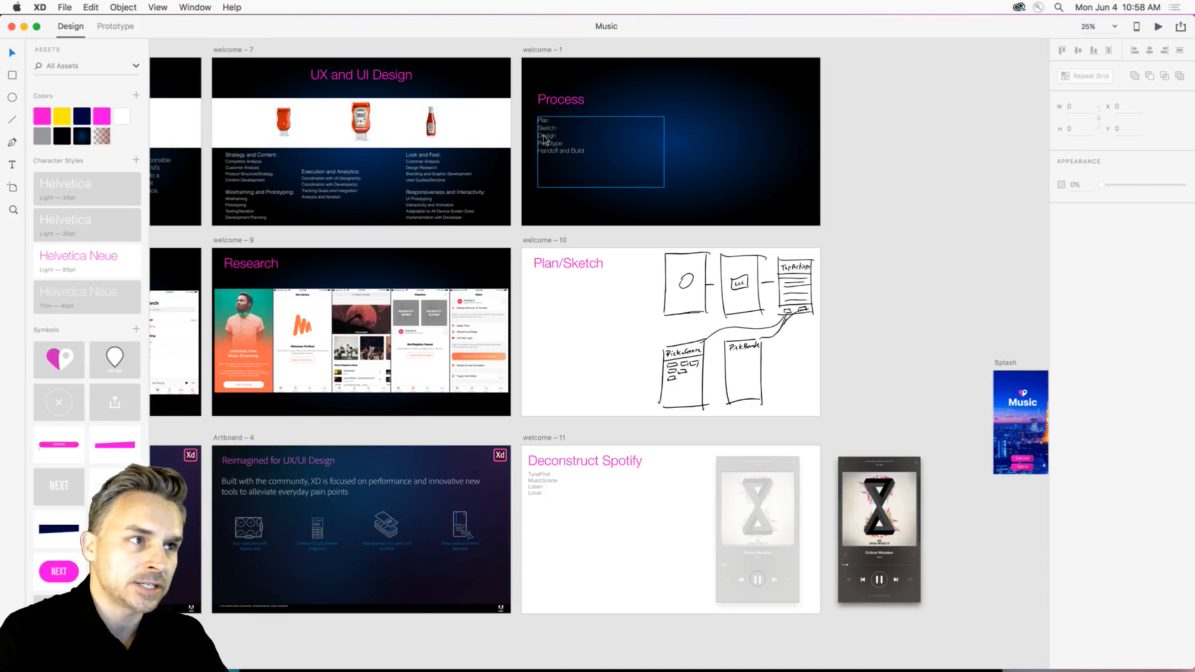
{"action": "mouse_move", "coordinate": [546, 373]}
{"action": "left_mouse_down"}
{"action": "mouse_move", "coordinate": [629, 322]}
{"action": "mouse_move", "coordinate": [672, 331]}
{"action": "left_mouse_up"}
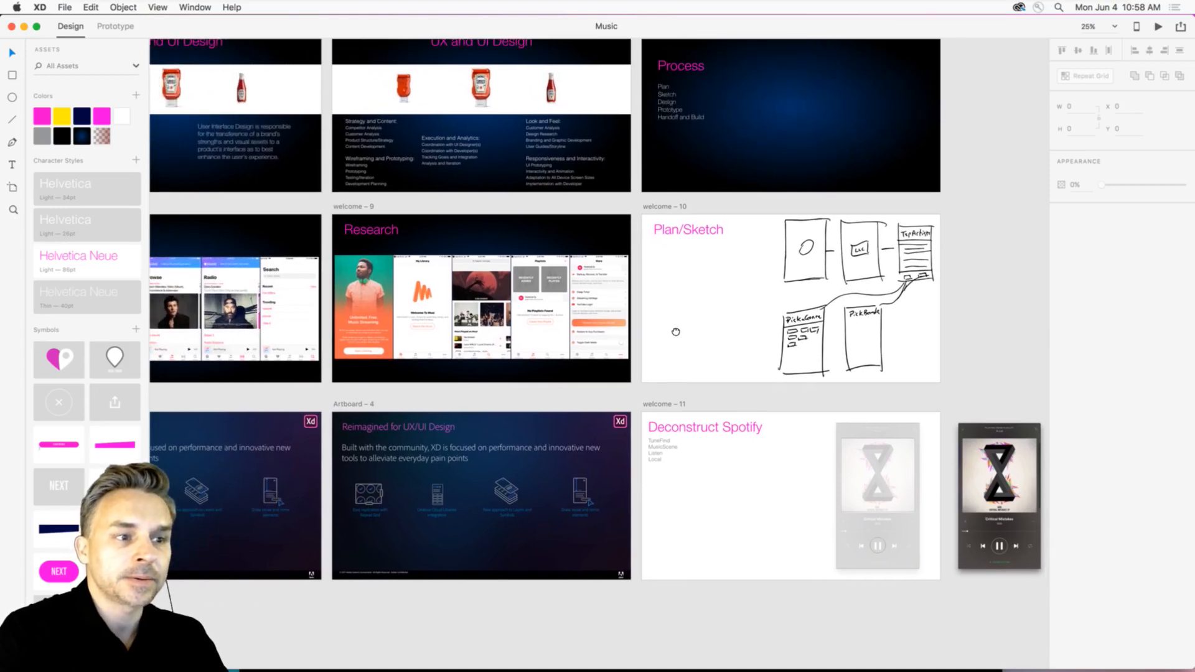
{"action": "left_click_drag", "start_coordinate": [699, 373], "coordinate": [403, 307]}
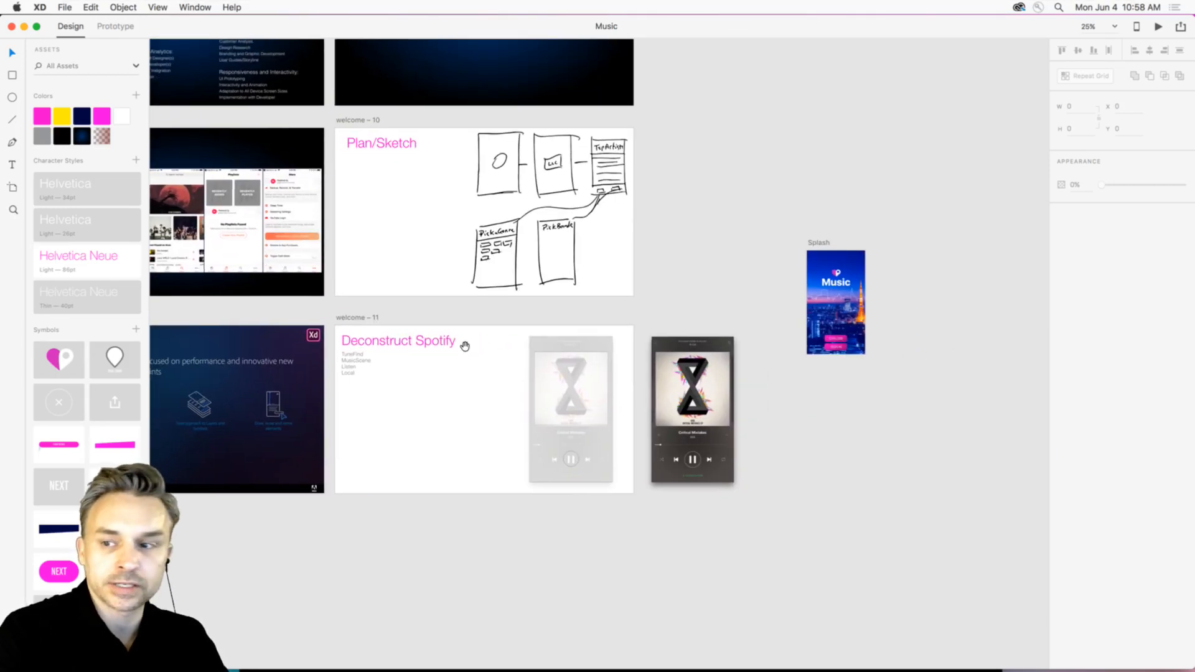
Look back through the Music presentation's artboards, from Deconstruct Spotify past Research to UX Crash Course.
{"action": "mouse_move", "coordinate": [334, 265]}
{"action": "left_mouse_down"}
{"action": "mouse_move", "coordinate": [780, 242]}
{"action": "mouse_move", "coordinate": [990, 246]}
{"action": "left_mouse_up"}
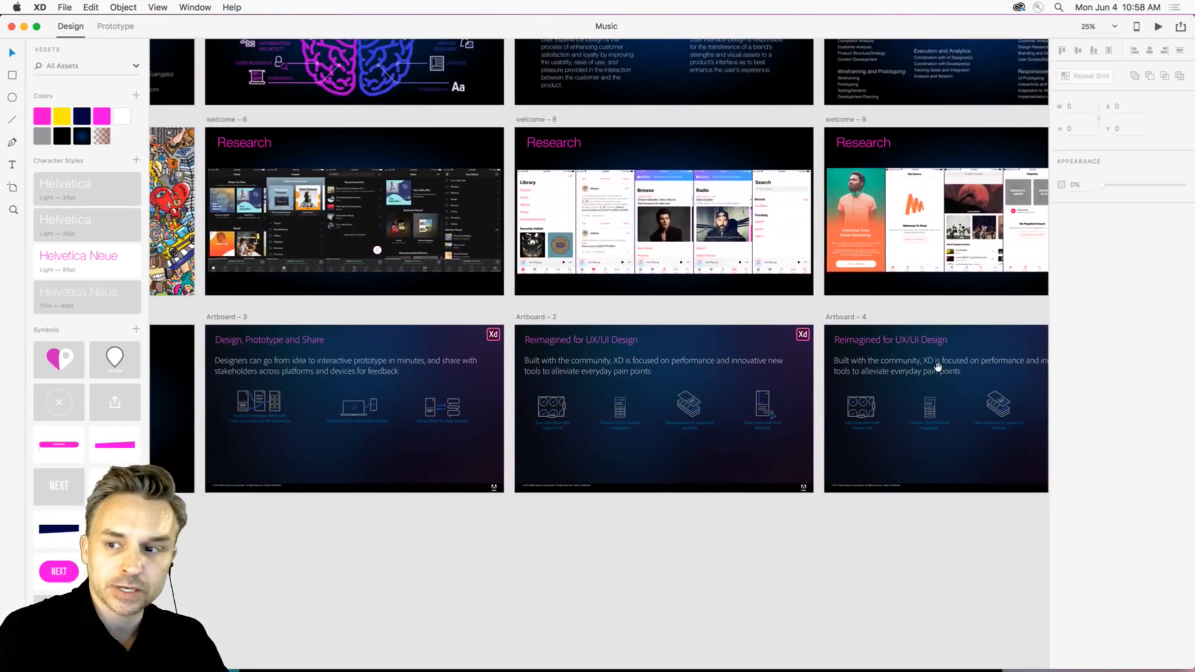
{"action": "left_click_drag", "start_coordinate": [411, 164], "coordinate": [692, 296]}
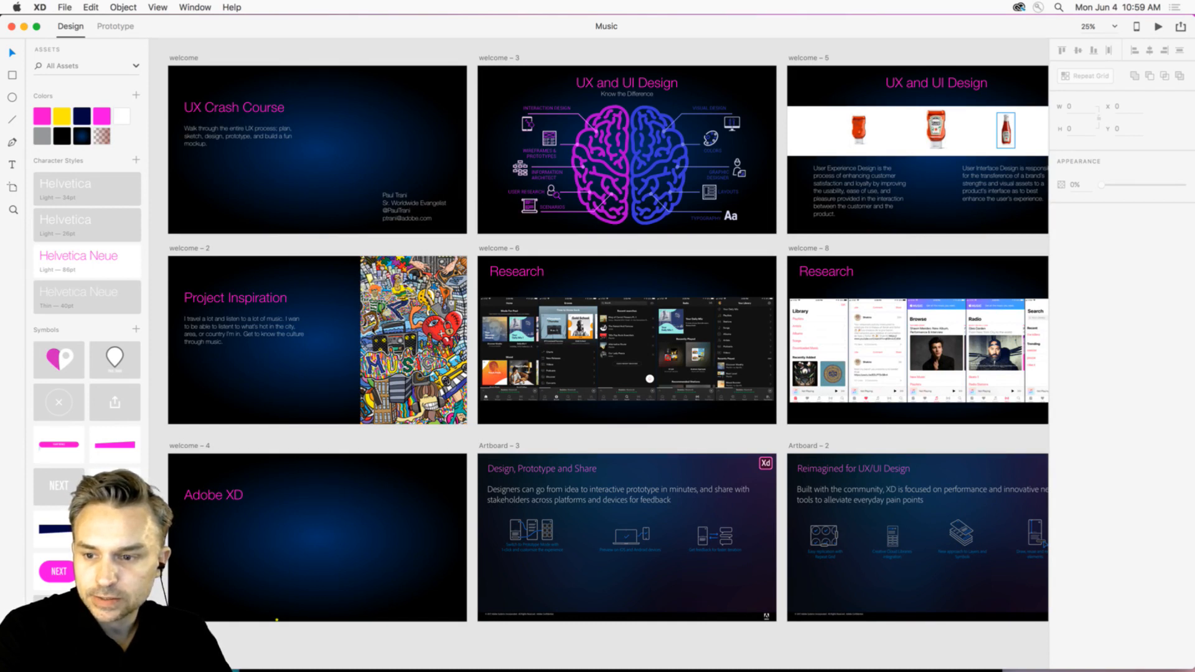
{"action": "left_click", "coordinate": [937, 55]}
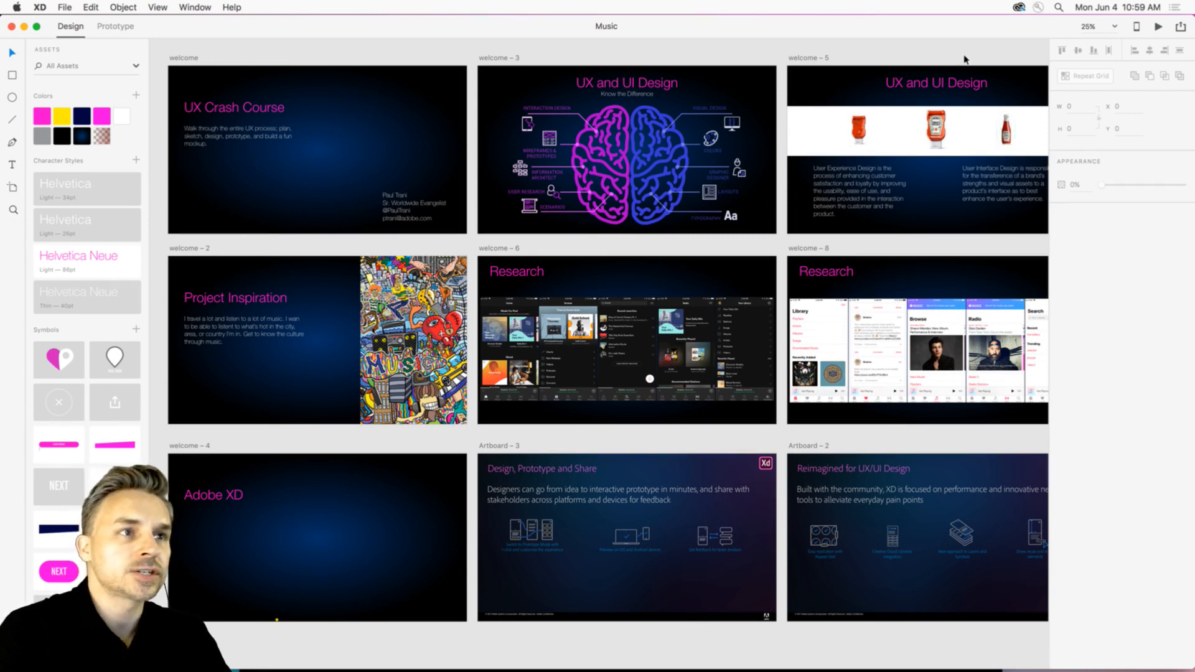
{"action": "scroll", "coordinate": [685, 67], "scroll_direction": "down", "scroll_amount": 1}
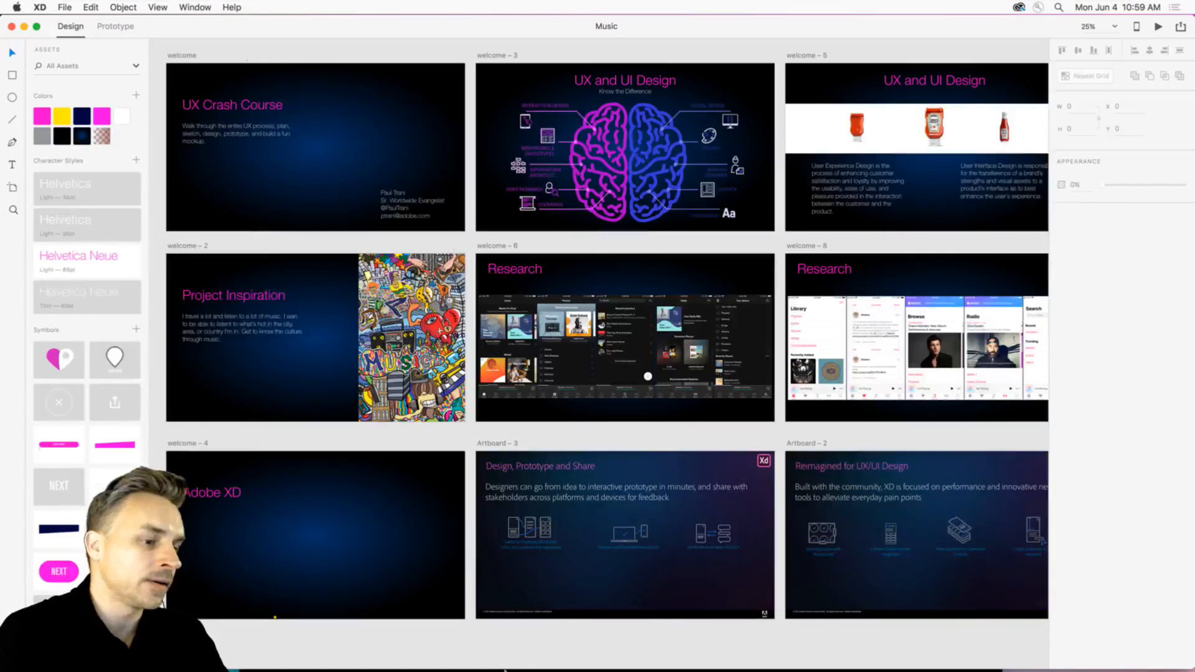
Check the list of recent and open XD documents, choosing Music.xd.
{"action": "mouse_move", "coordinate": [504, 671]}
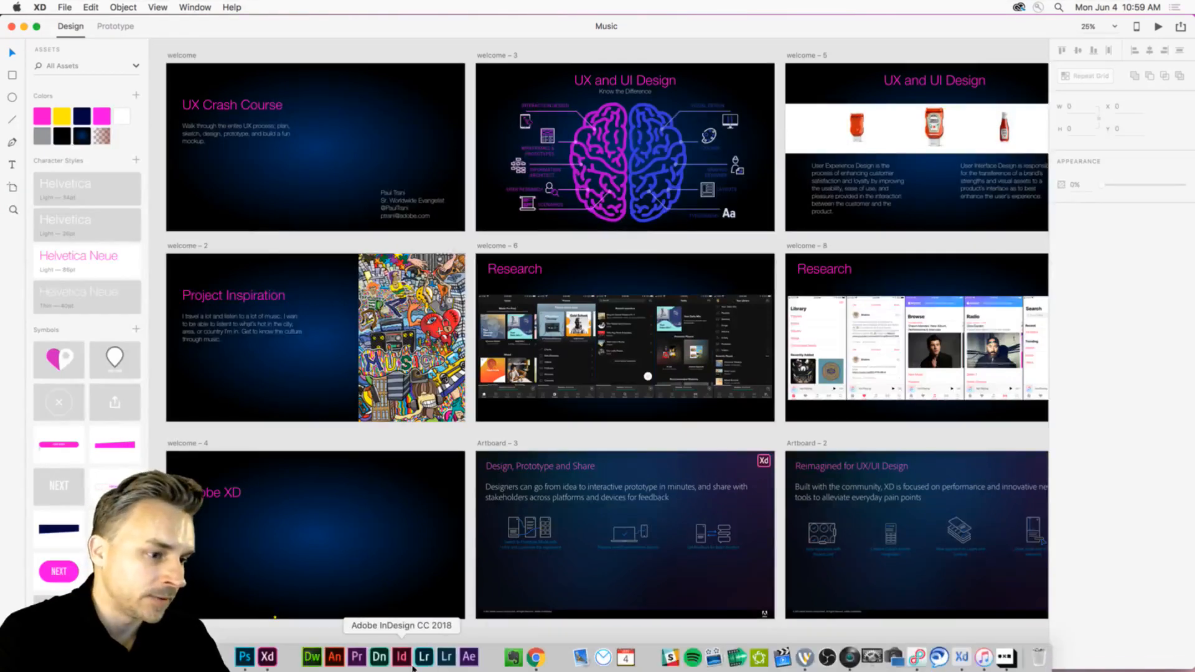
{"action": "right_click", "coordinate": [268, 662]}
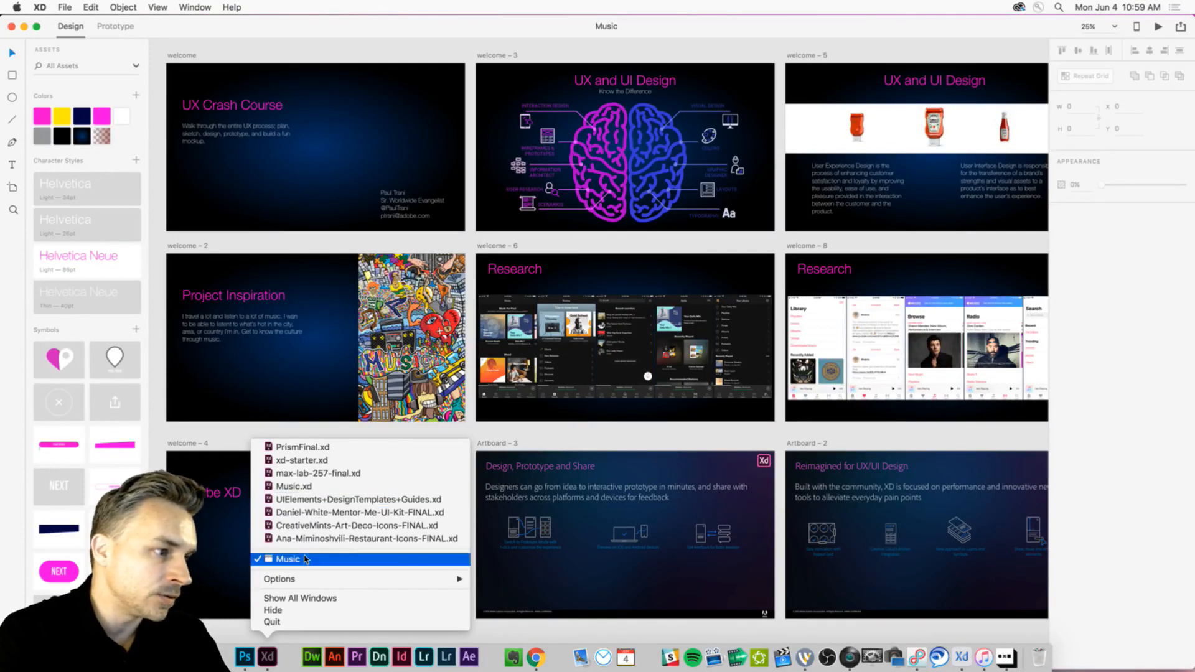
{"action": "left_click", "coordinate": [310, 489]}
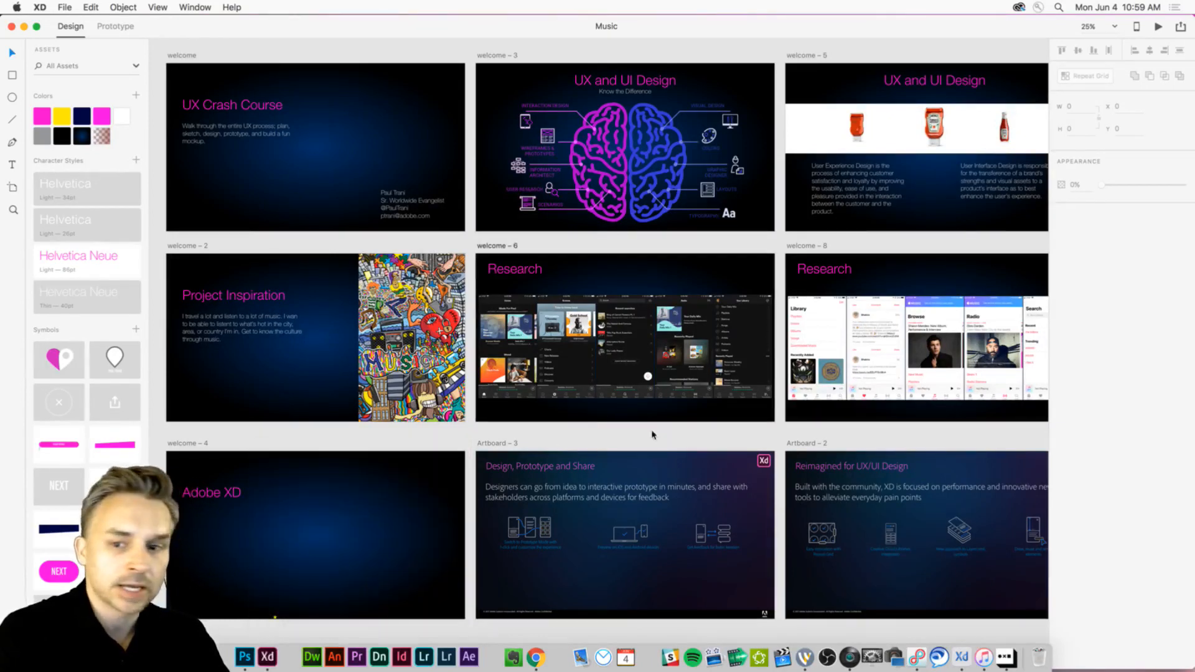